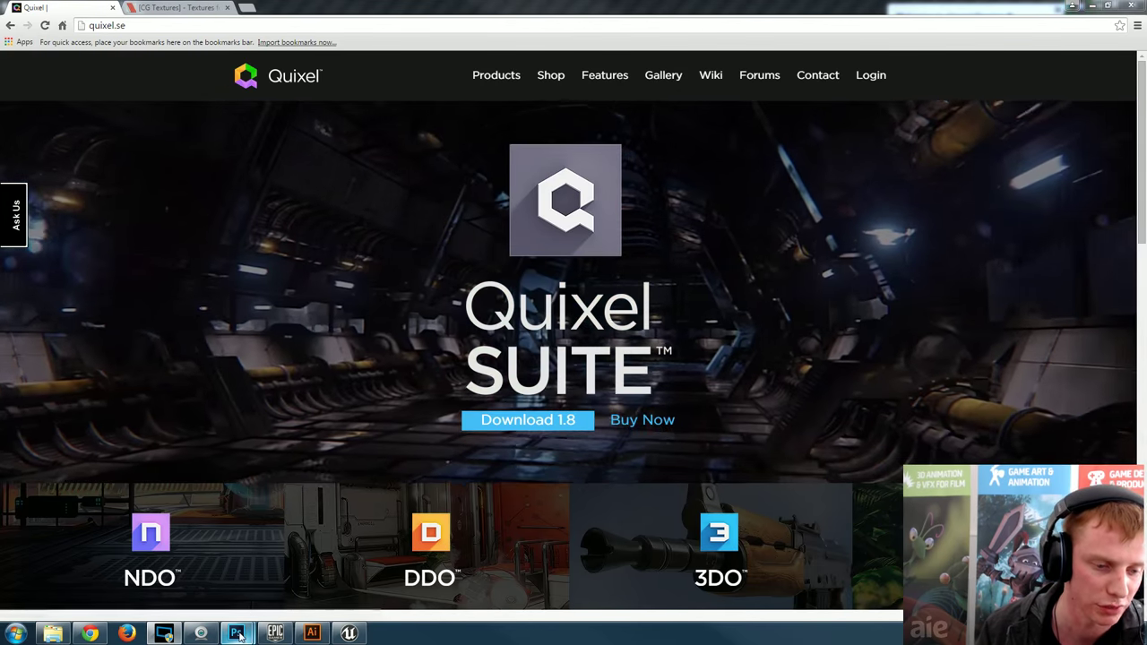
- Switch to Photoshop and examine the bevel colours of the Example2.psd normal map alongside its 3DO sphere preview
mouse_move(238, 634)
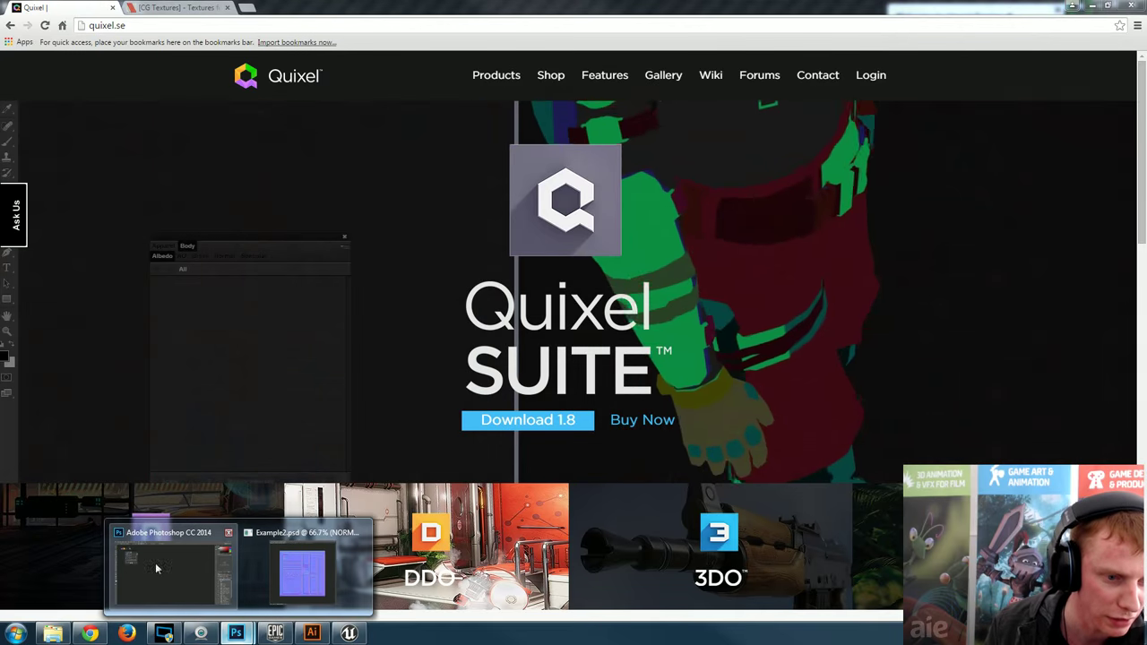
click(156, 562)
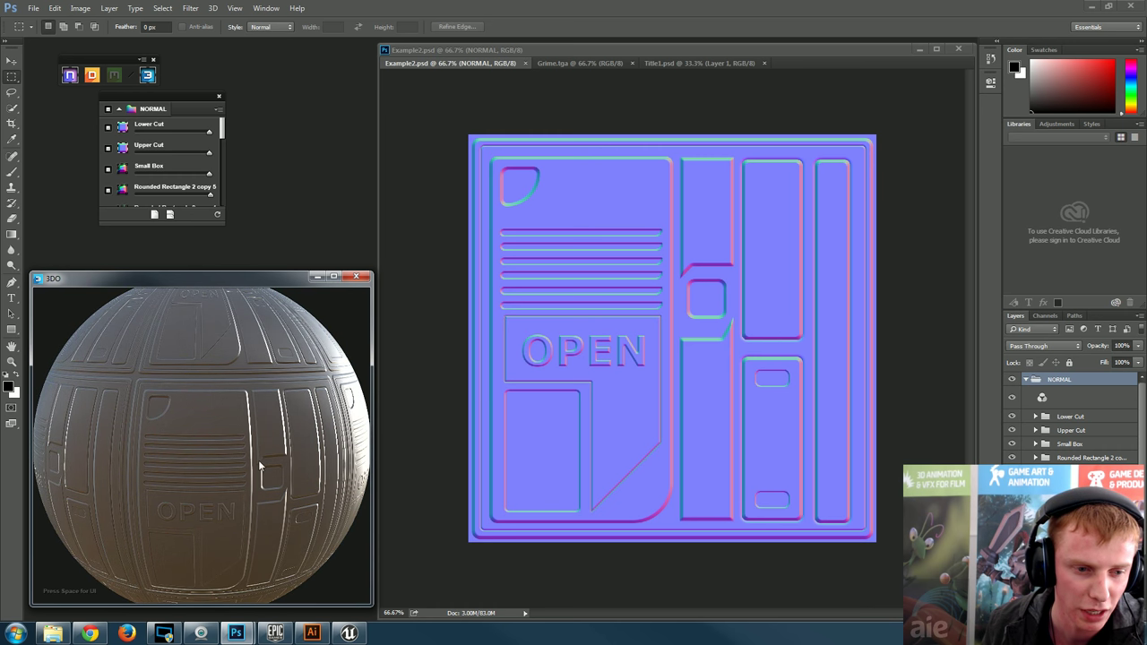
drag(241, 436, 240, 250)
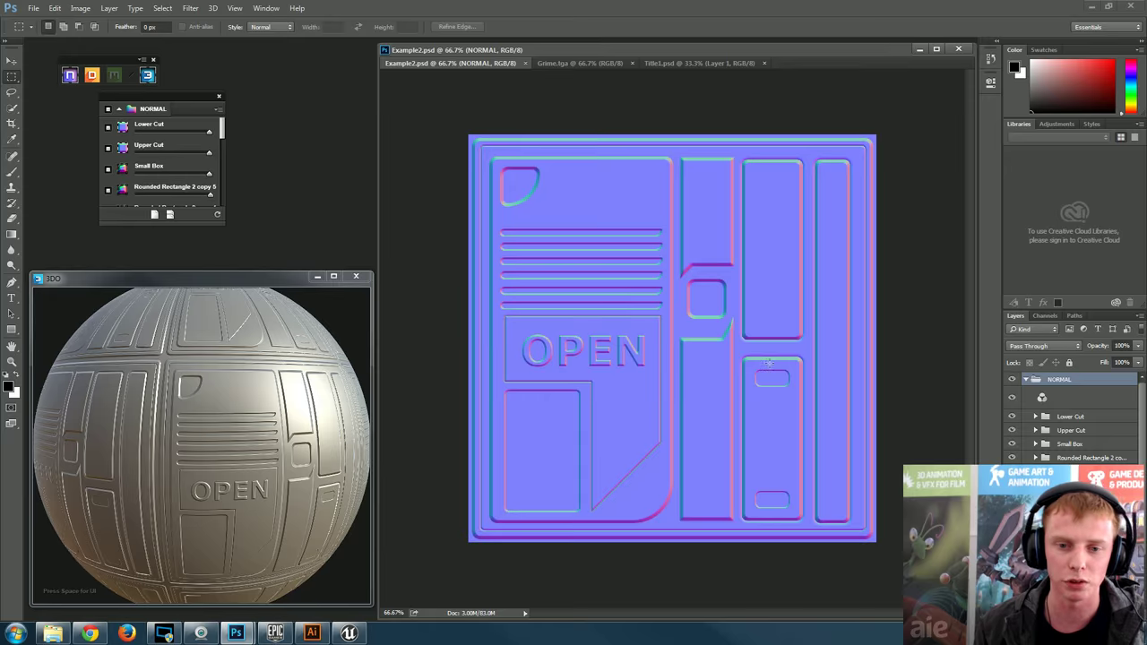
scroll(768, 362, up, 12)
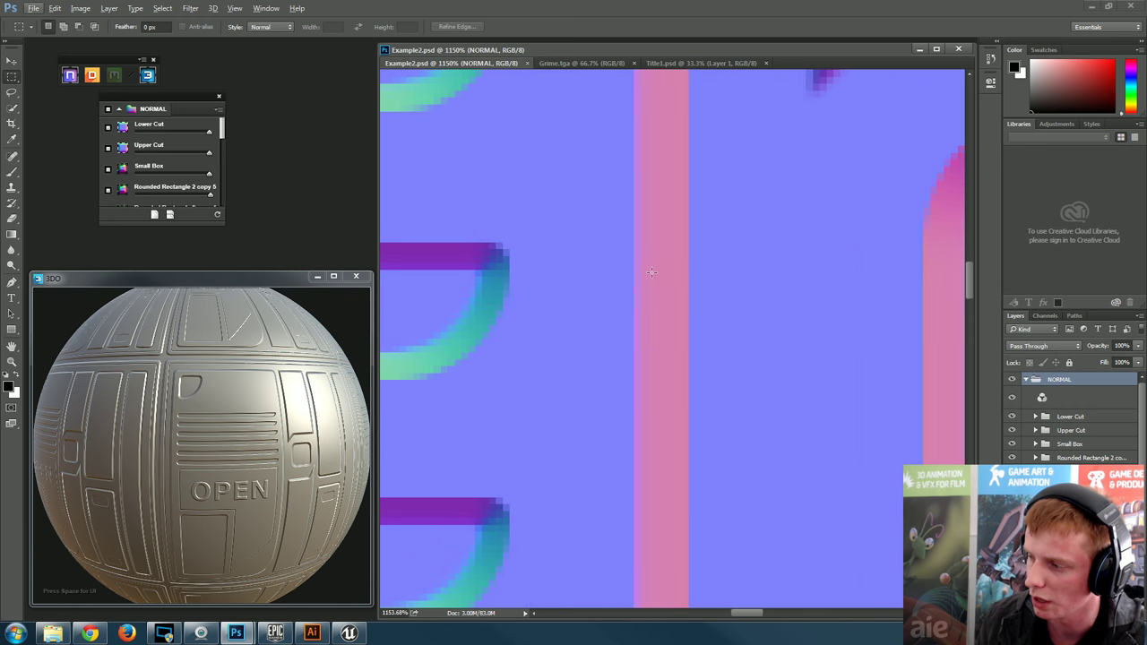
scroll(664, 269, down, 12)
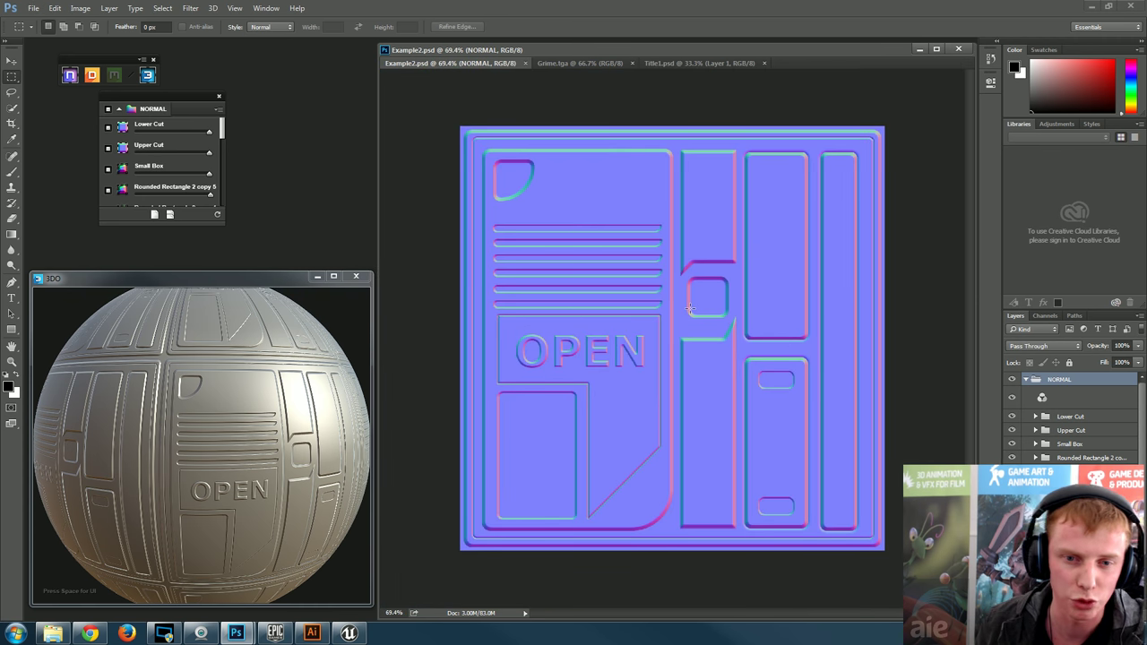
scroll(697, 313, up, 4)
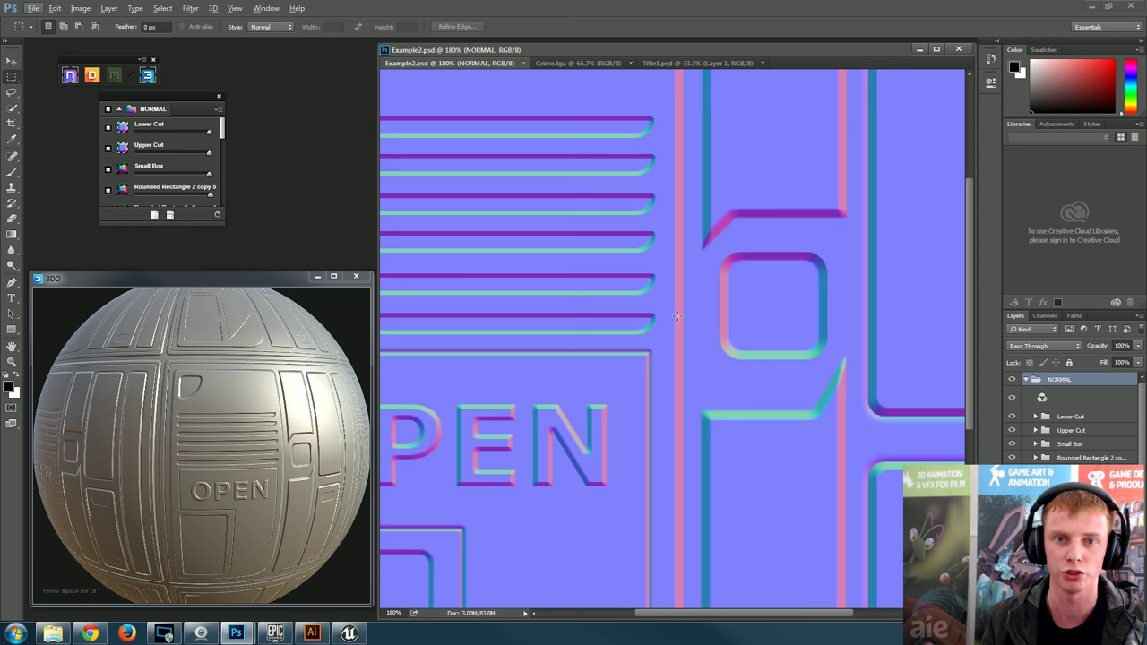
scroll(678, 315, down, 5)
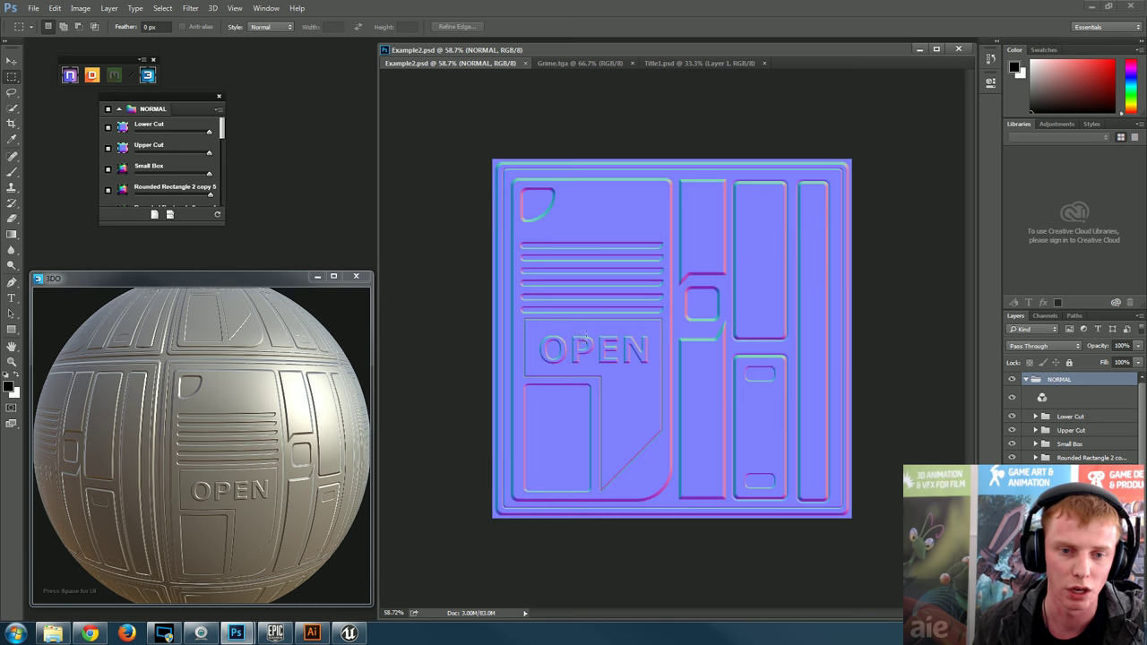
- Maximize the 3DO preview, inspect the normal map details on the sphere and show the viewer's display settings
drag(259, 441, 322, 439)
drag(221, 278, 632, 157)
drag(657, 304, 638, 305)
key(super+Up)
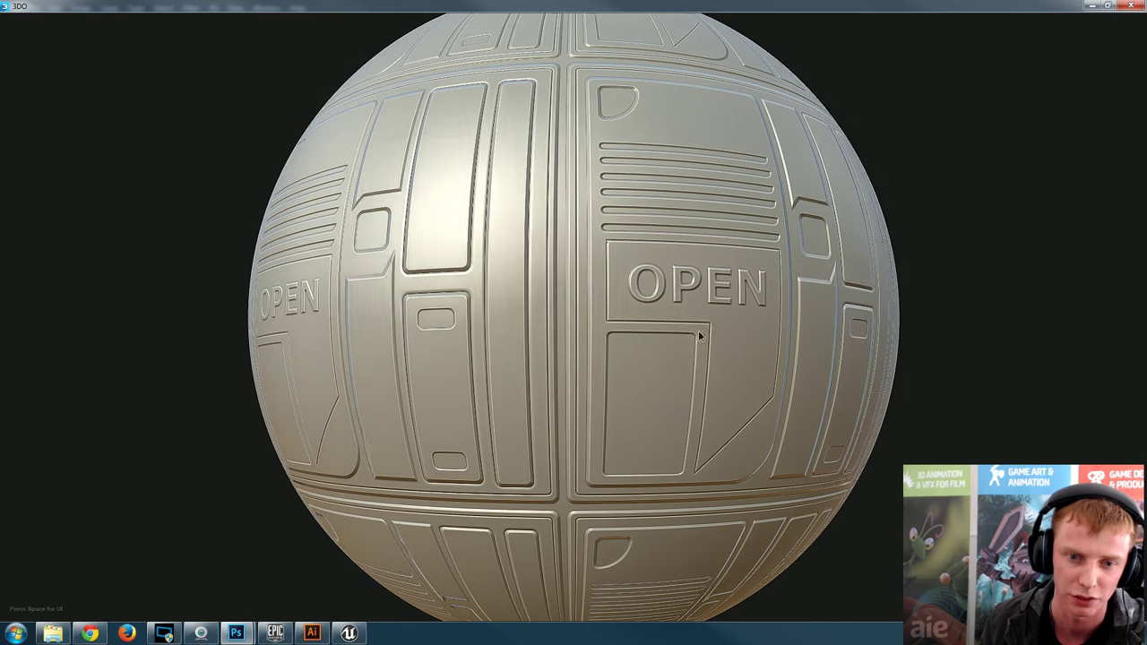
drag(699, 349, 762, 285)
key(space)
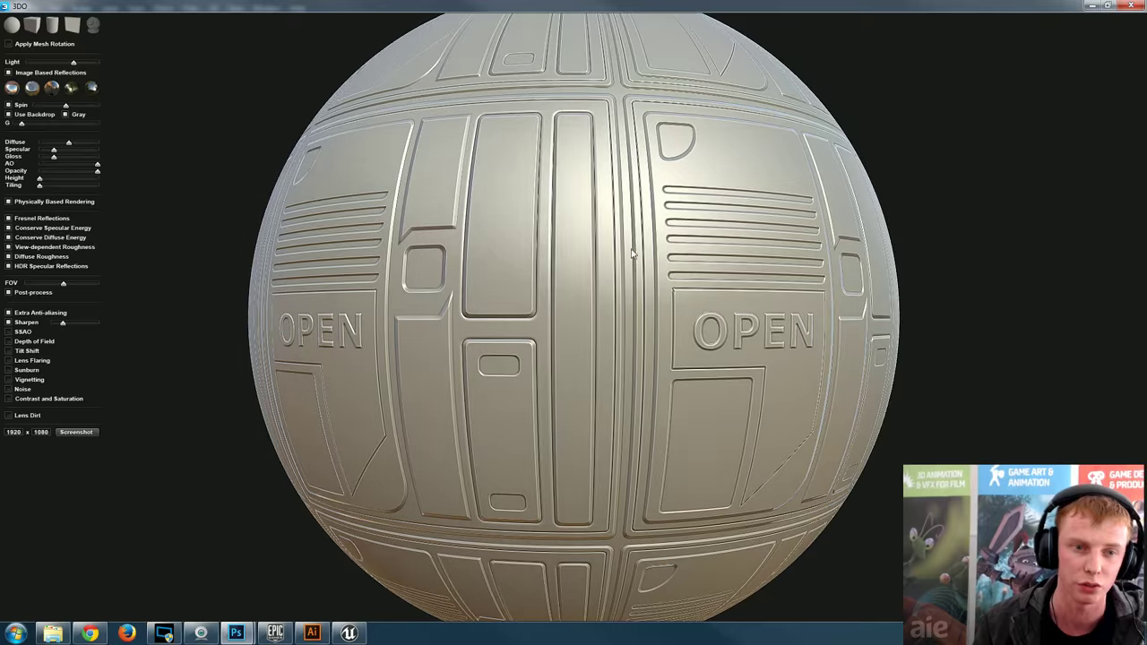
- Preview the normal map on the plane mesh in 3DO, inspect it up close and restore the viewer to a small window
click(72, 24)
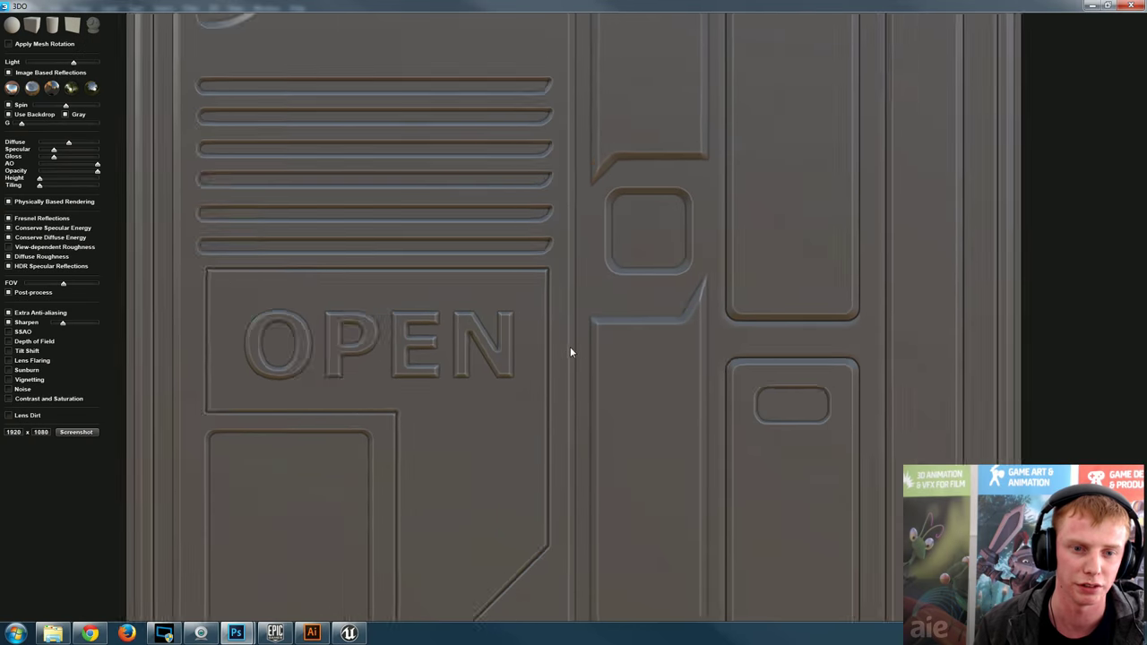
scroll(556, 348, down, 5)
drag(539, 348, 650, 396)
drag(573, 5, 194, 277)
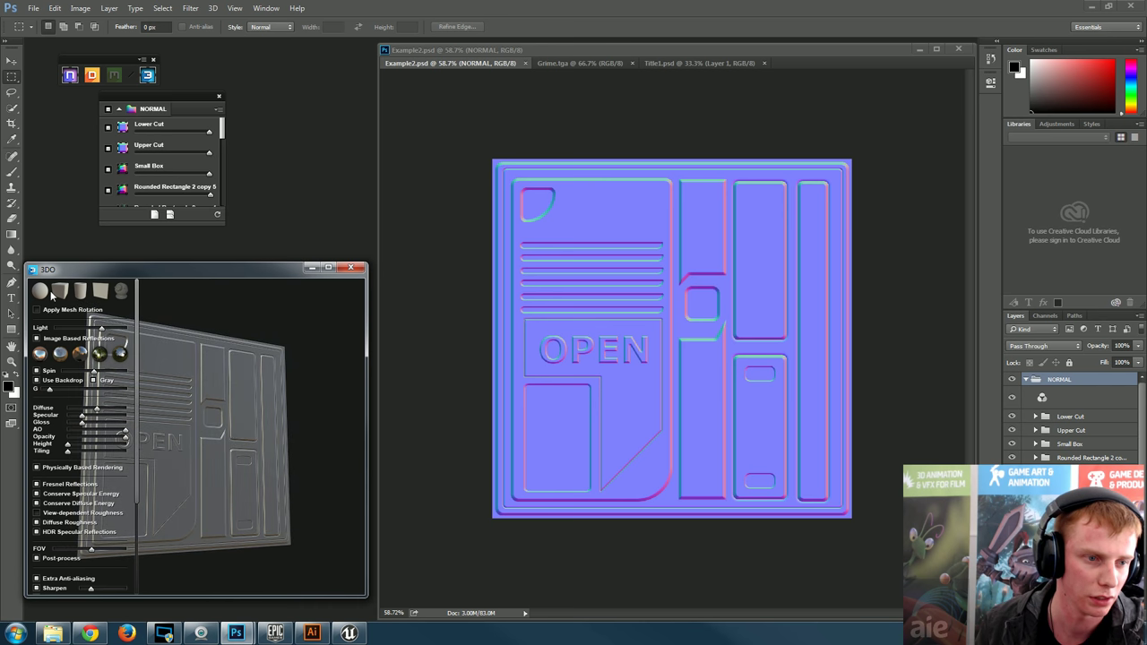
- Preview the normal map on the cube mesh in 3DO and inspect its faces from several angles
click(56, 291)
drag(150, 340, 249, 432)
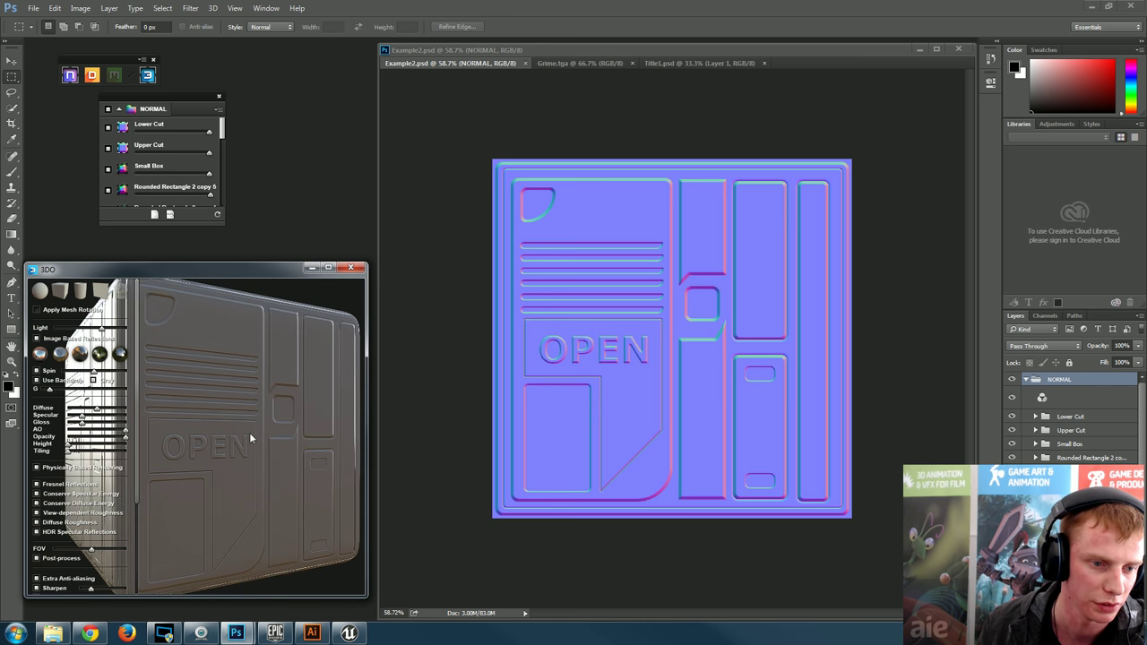
click(788, 360)
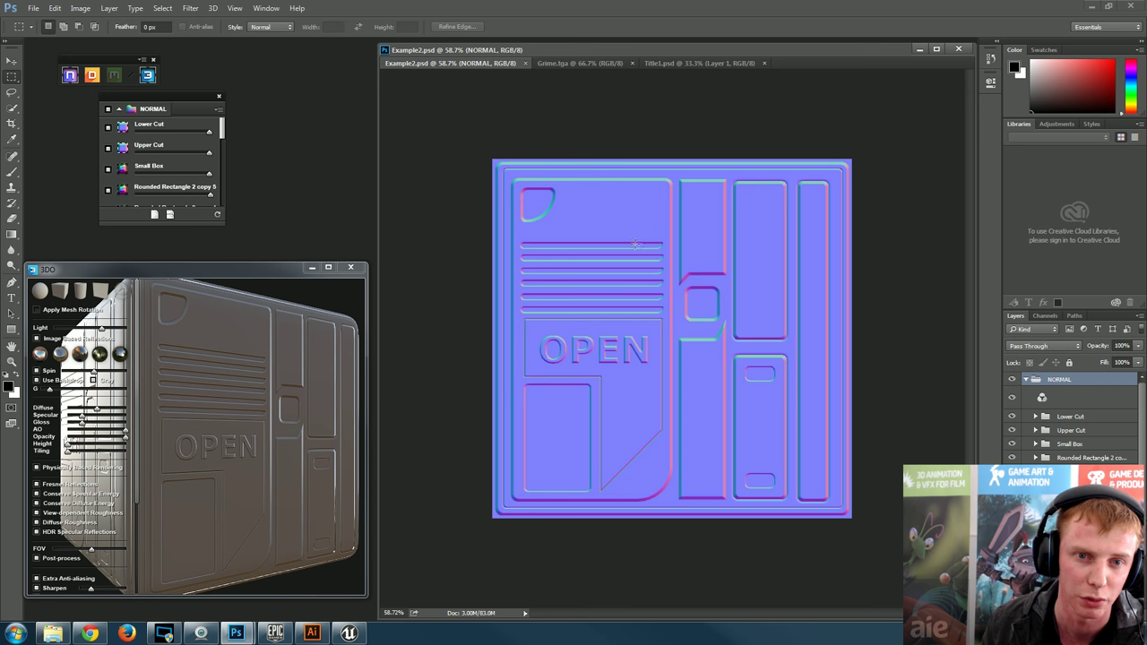
drag(225, 439, 241, 439)
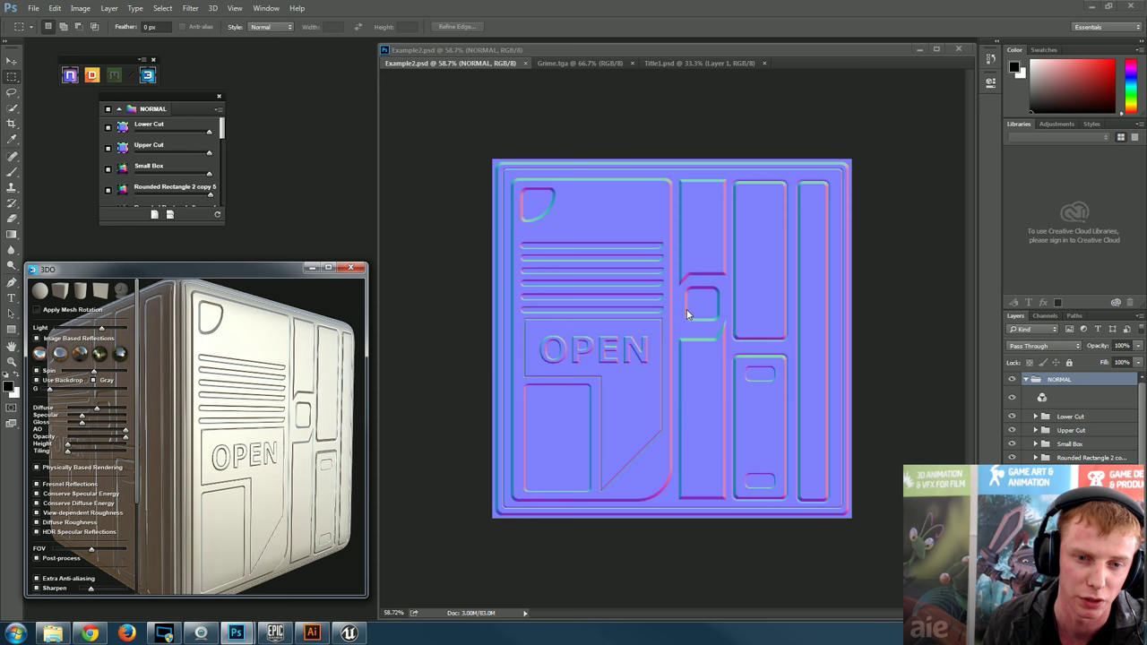
- Create a new 1024 x 1024 pixel RGB document with a transparent background
click(32, 8)
click(53, 21)
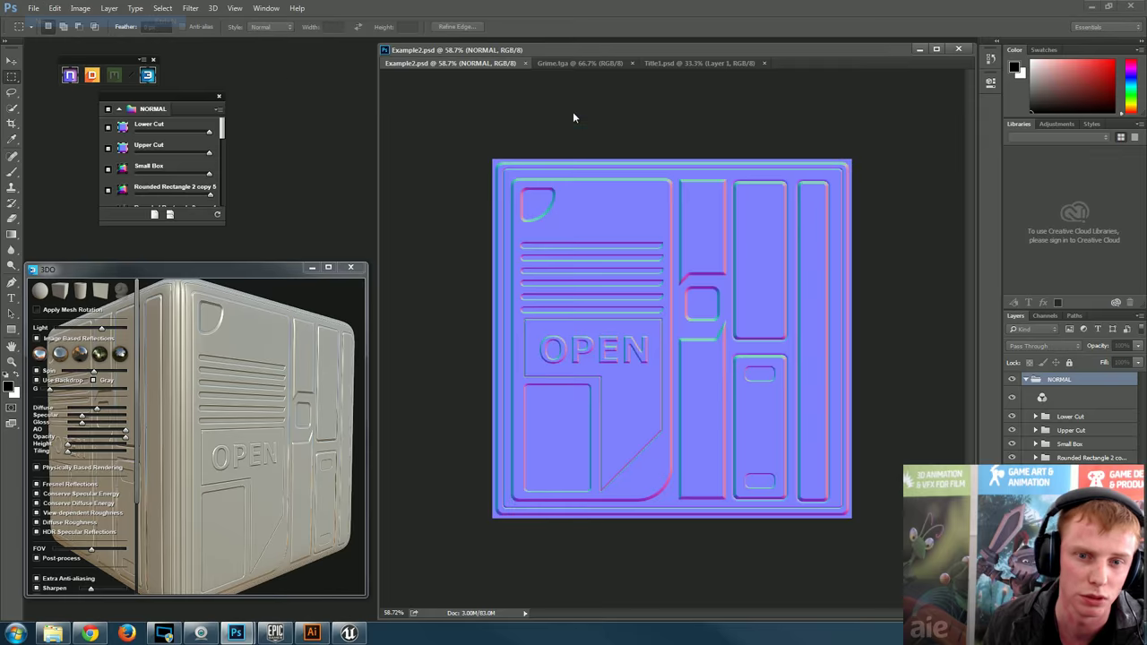
double_click(542, 207)
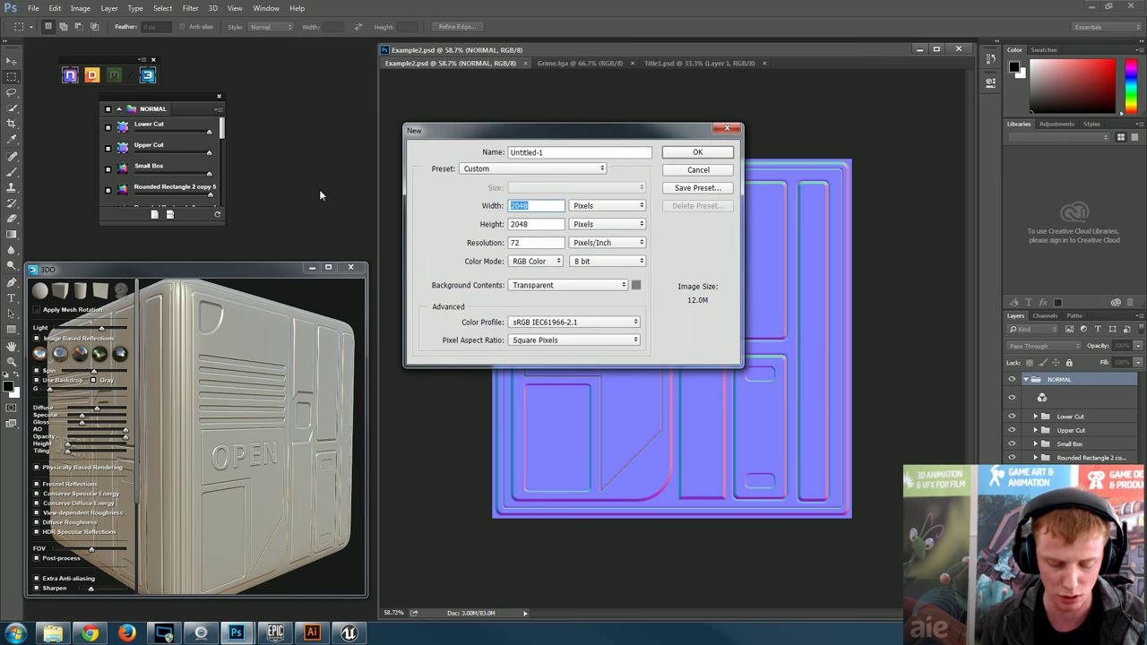
text(1024)
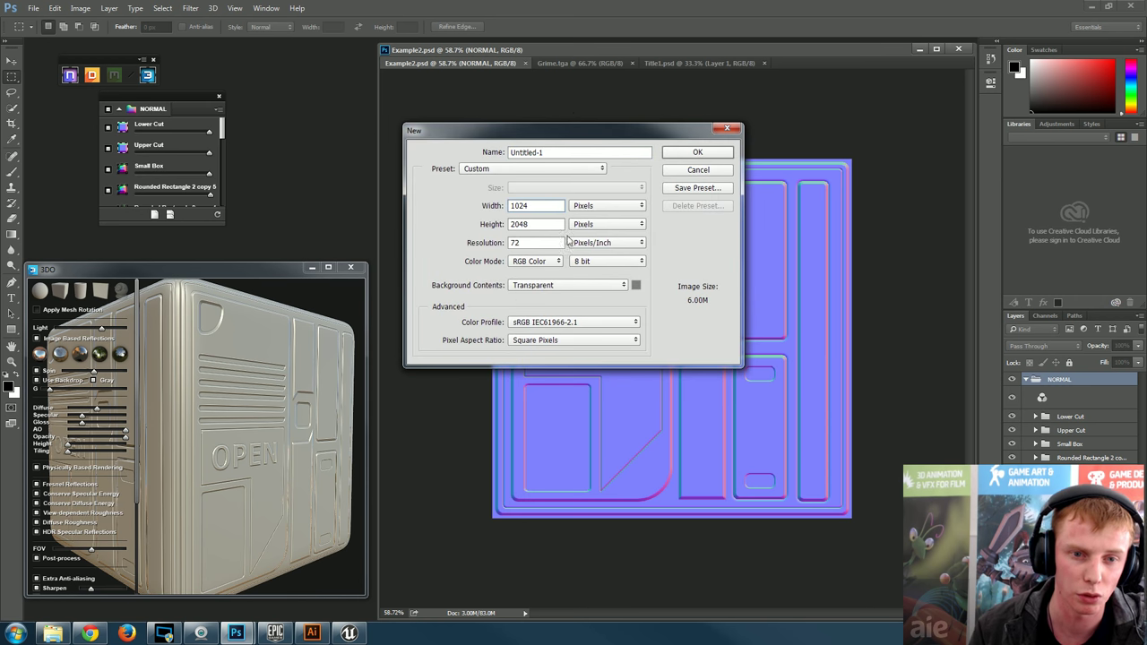
key(Tab)
text(1024)
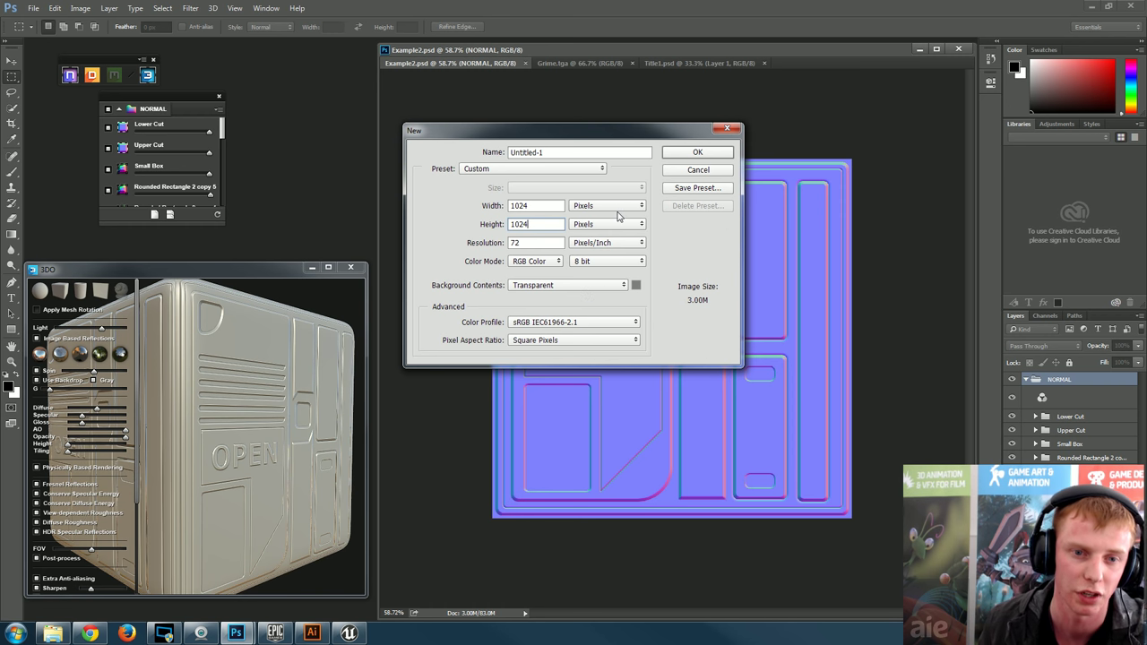
click(696, 156)
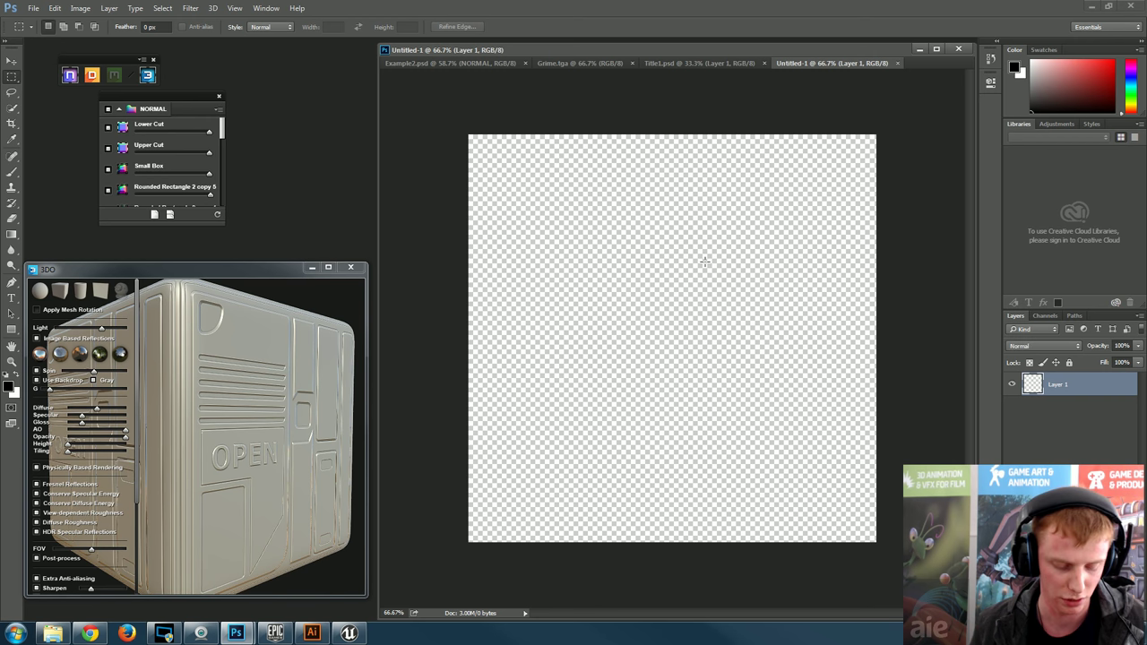
alt+scroll(587, 326, down, 2)
alt+scroll(750, 317, up, 3)
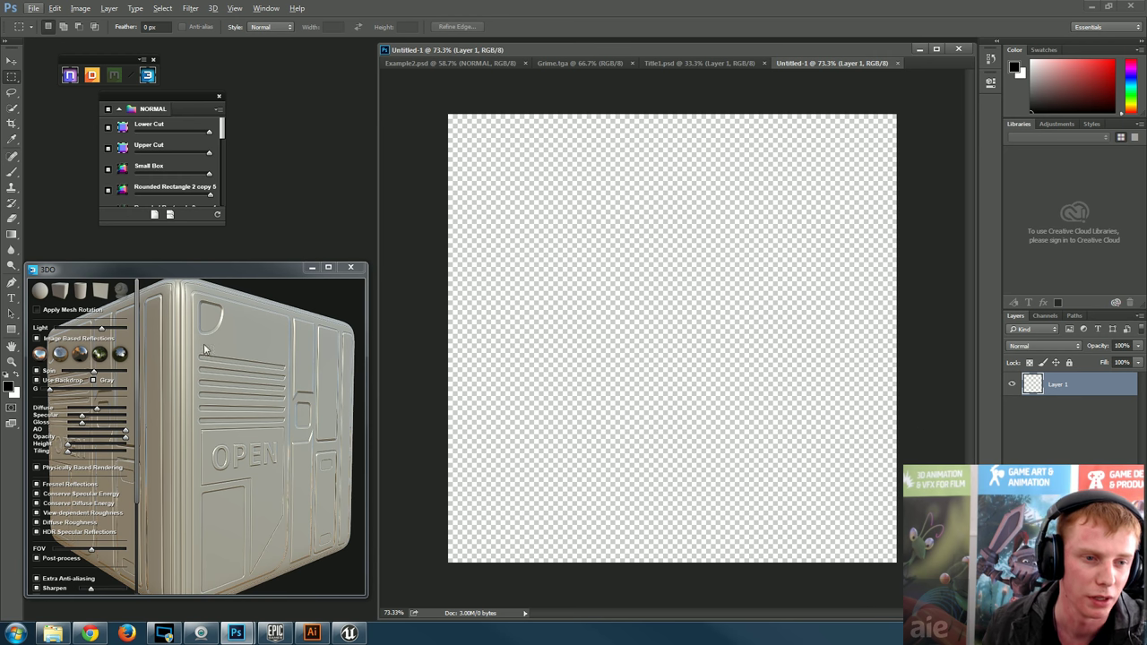
- Close the 3DO preview and the NDO panel, and reposition the Quixel Suite launcher in the empty workspace
drag(204, 347, 295, 354)
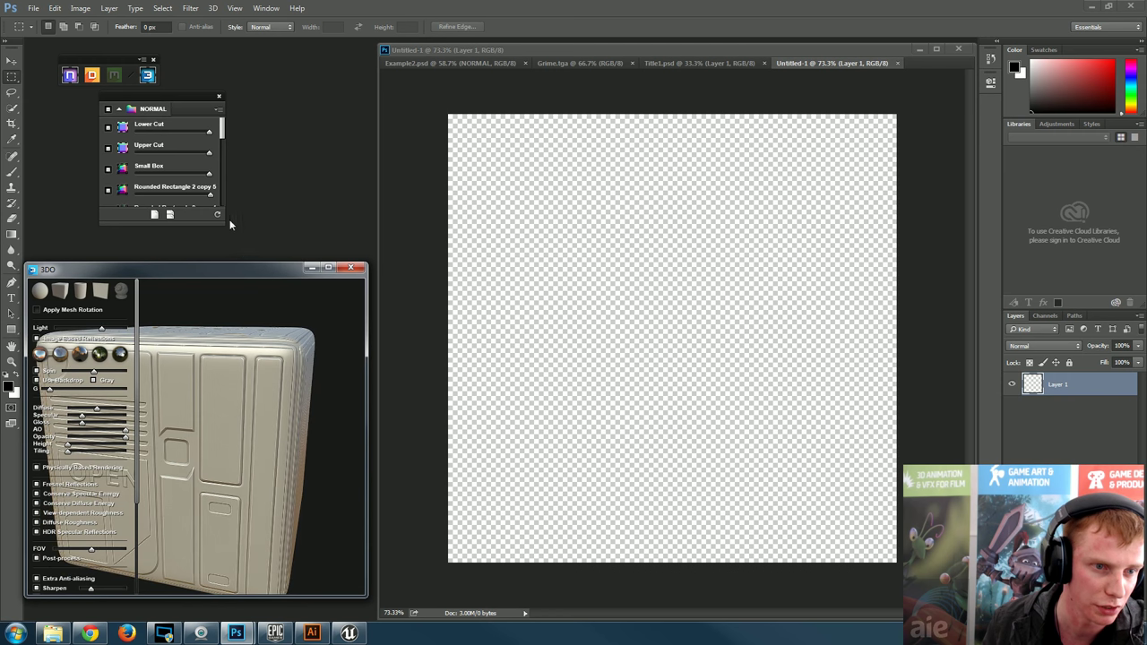
click(228, 226)
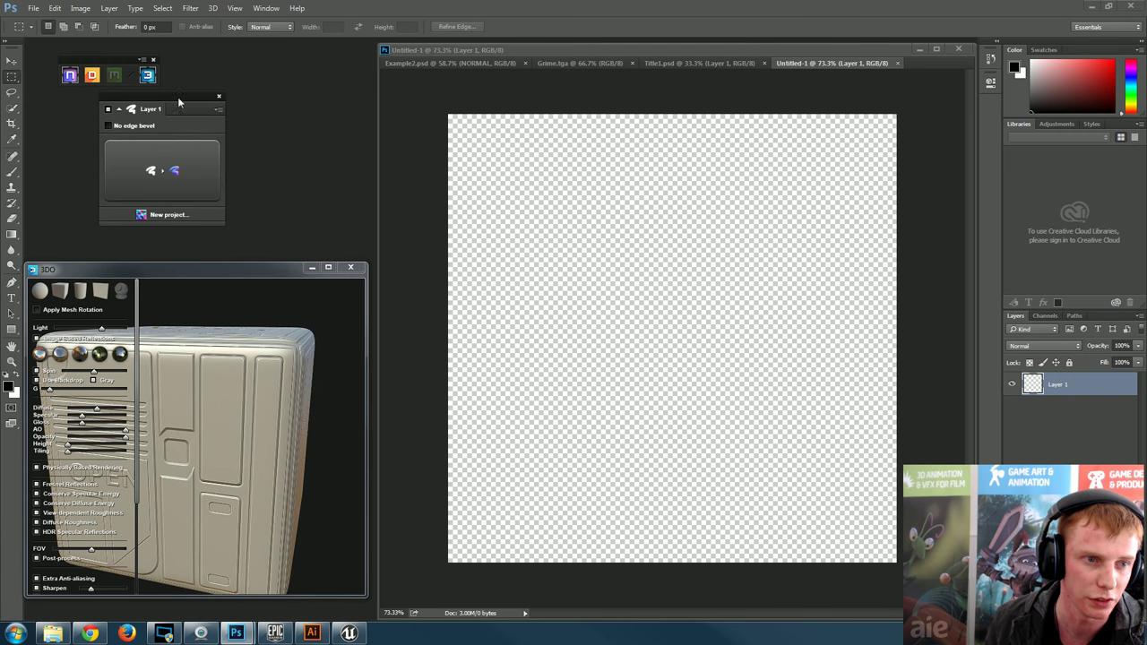
drag(177, 97, 107, 118)
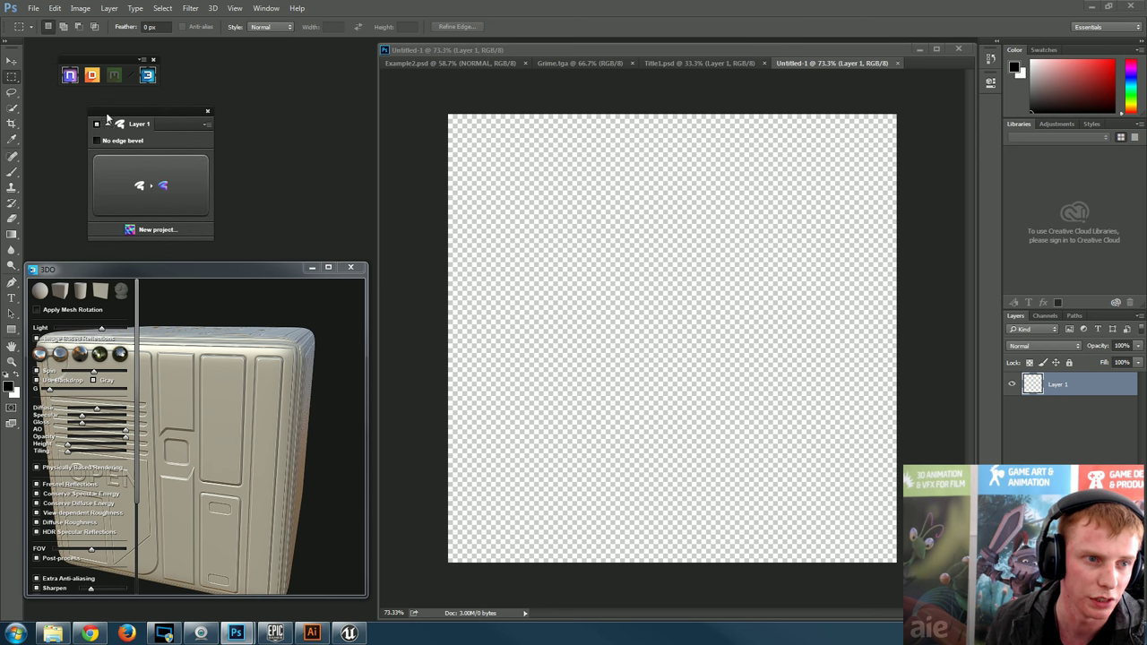
click(350, 267)
click(207, 111)
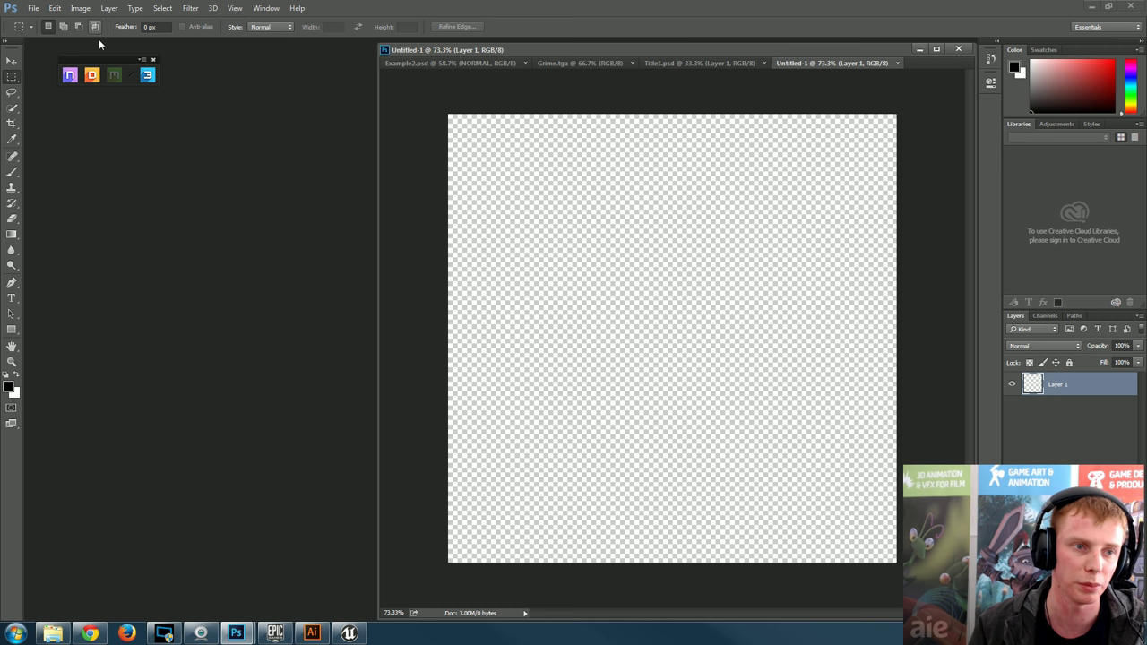
mouse_move(106, 62)
mouse_down()
mouse_move(93, 95)
mouse_move(99, 65)
mouse_move(86, 63)
mouse_up()
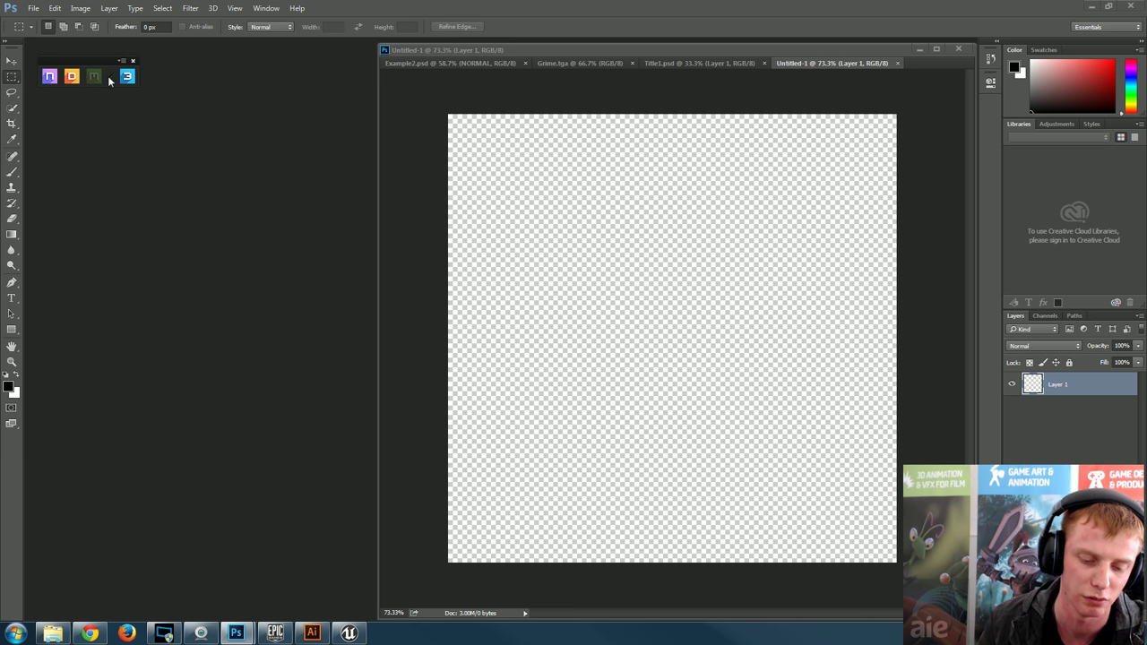
drag(101, 63, 107, 62)
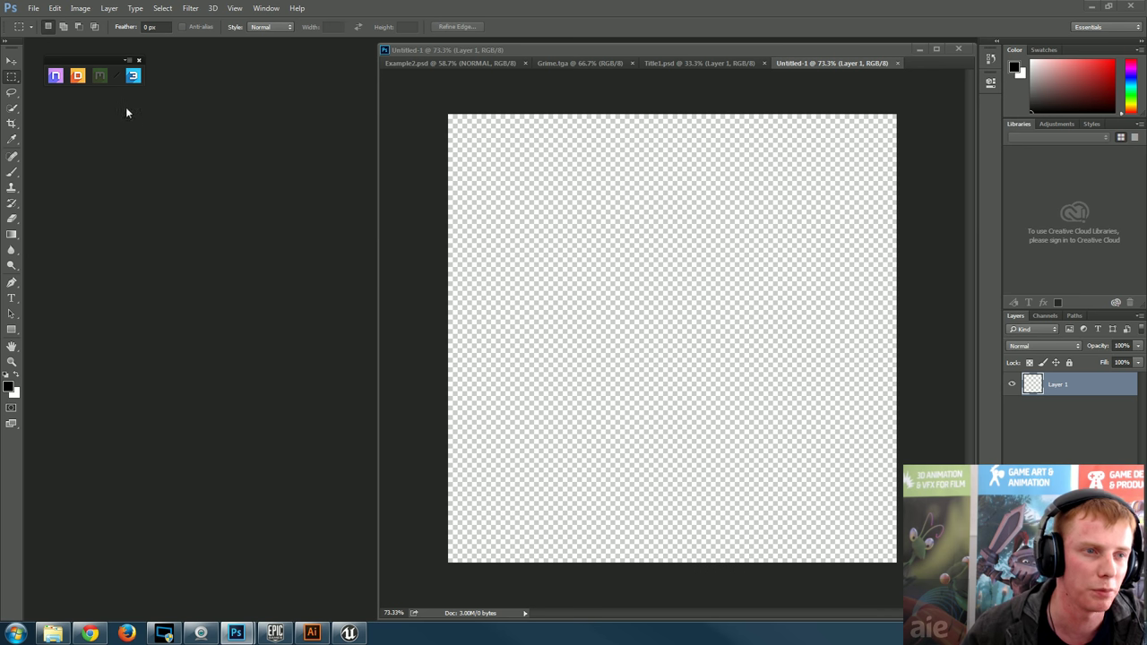
- Launch NDO, place its panel beside the canvas and convert the empty Layer 1 to a normal map
click(56, 76)
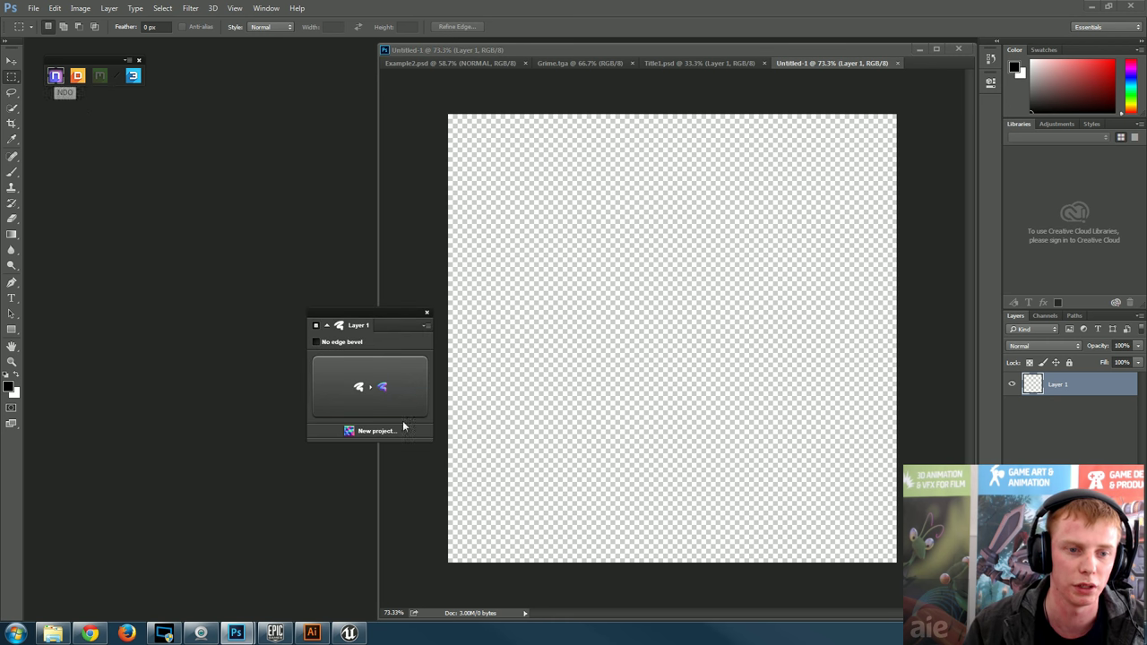
drag(378, 316, 186, 193)
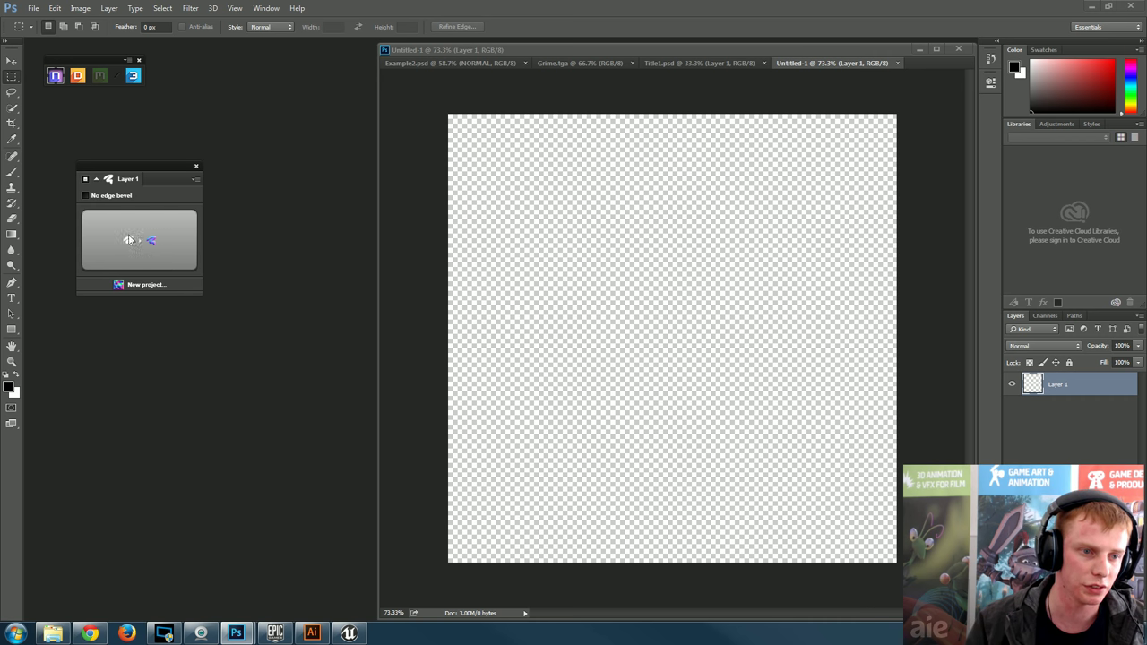
click(128, 240)
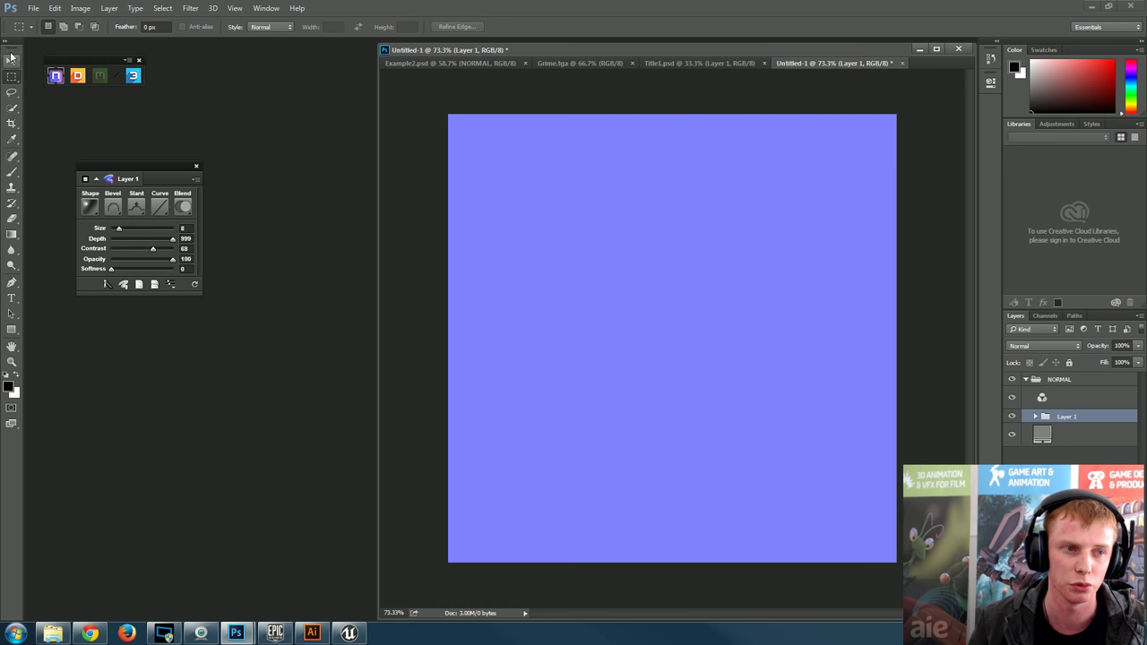
- Make a large rectangular selection in the upper middle of the canvas and convert it to a normal map detail with NDO
drag(518, 185, 768, 407)
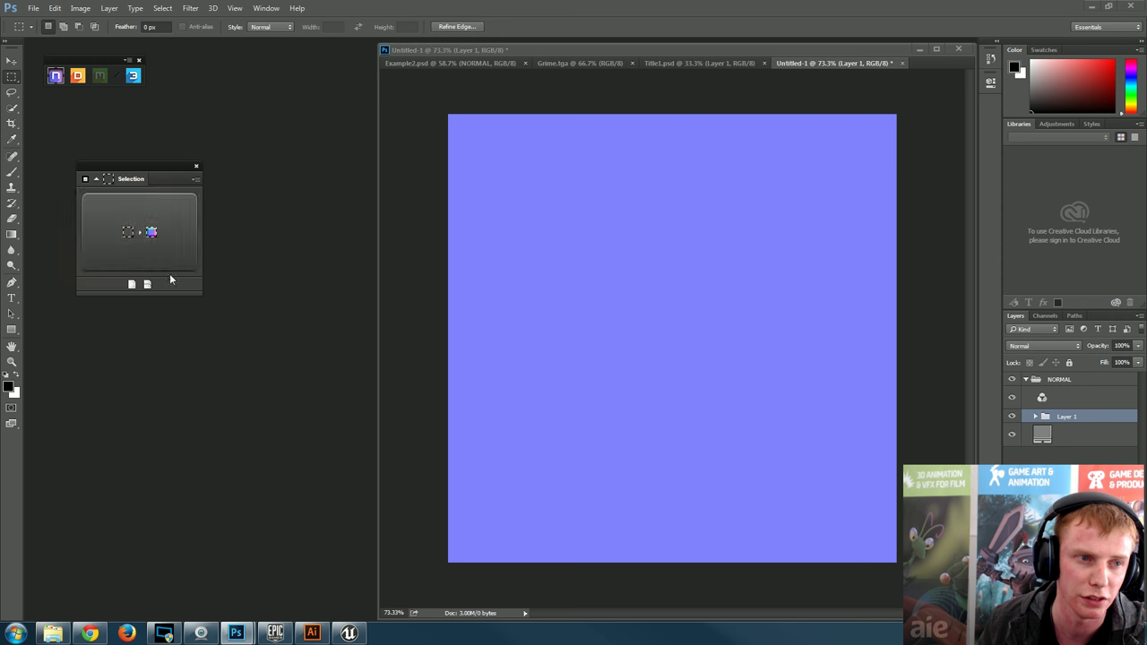
click(136, 230)
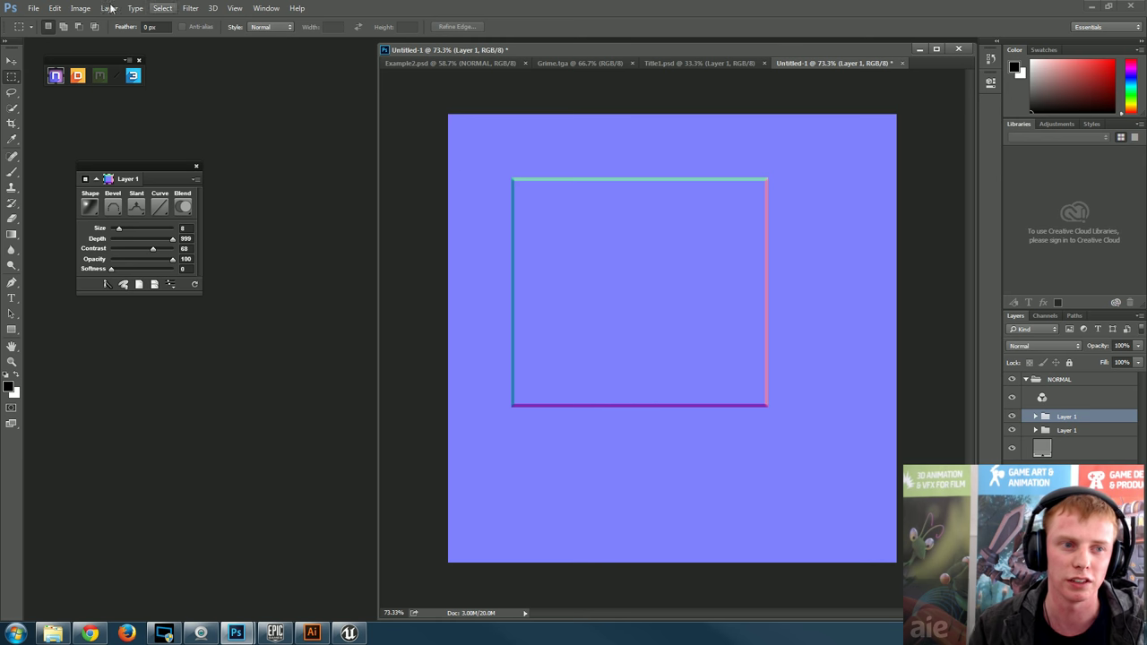
- Launch the 3DO preview, shrink its window and place it below the NDO panel
click(134, 77)
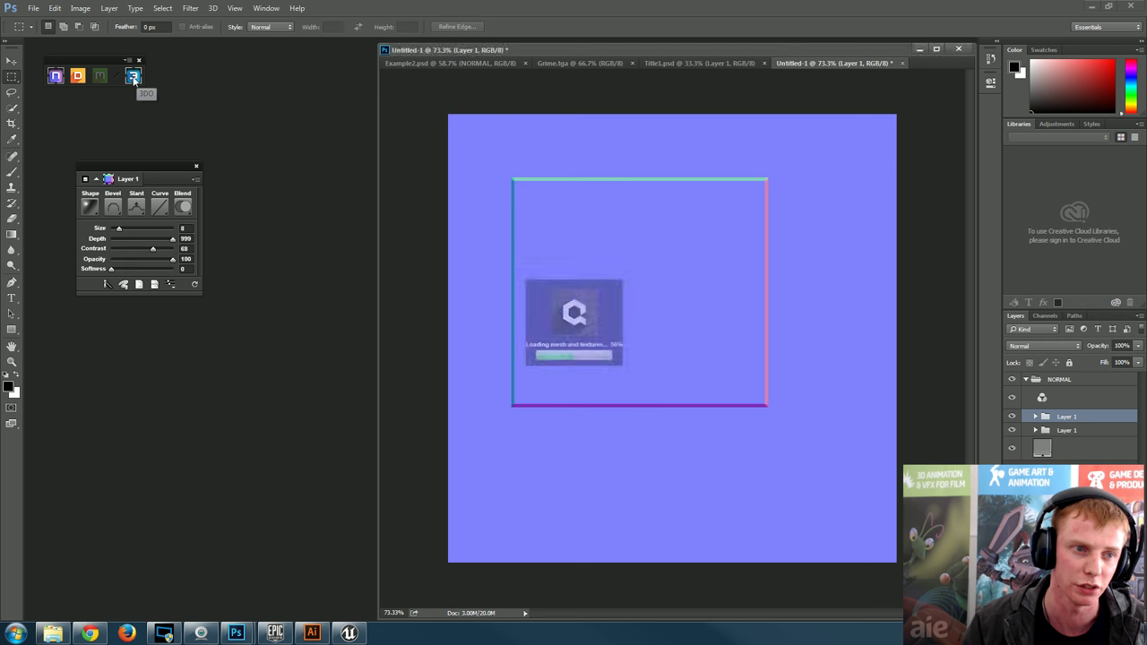
drag(505, 170, 219, 254)
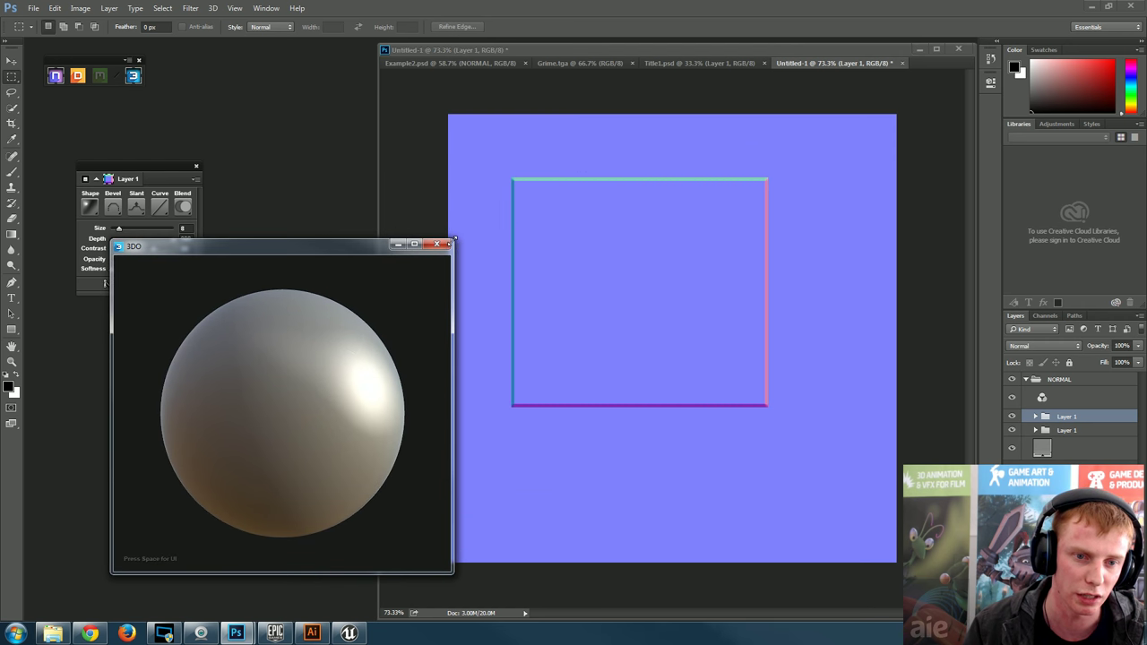
drag(454, 240, 384, 303)
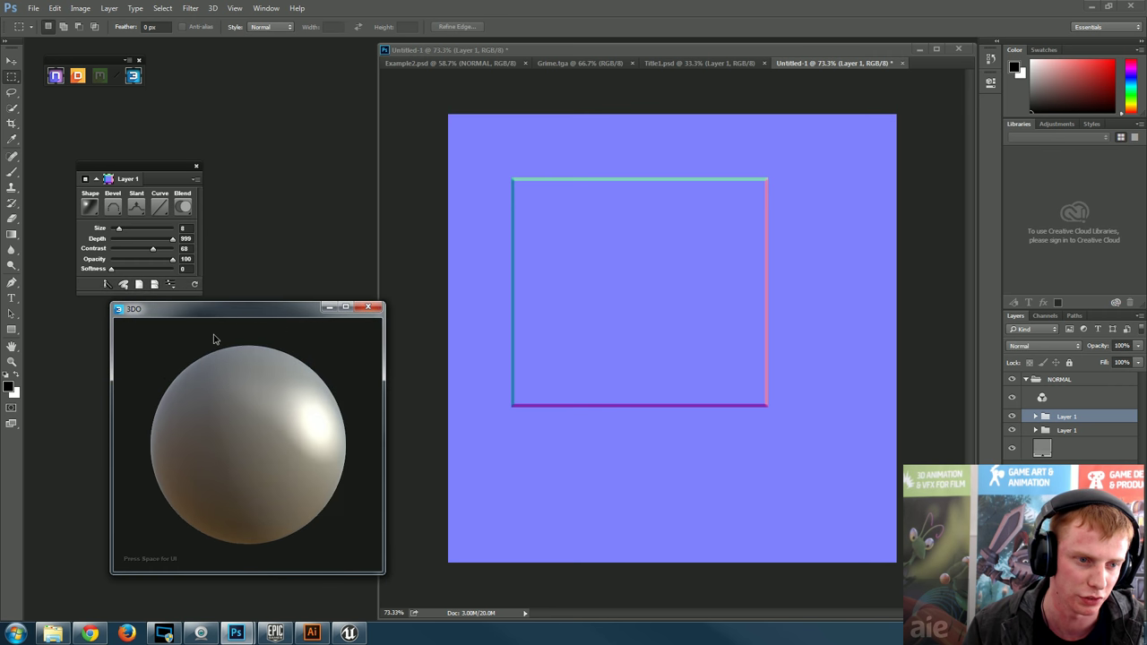
drag(222, 315, 181, 326)
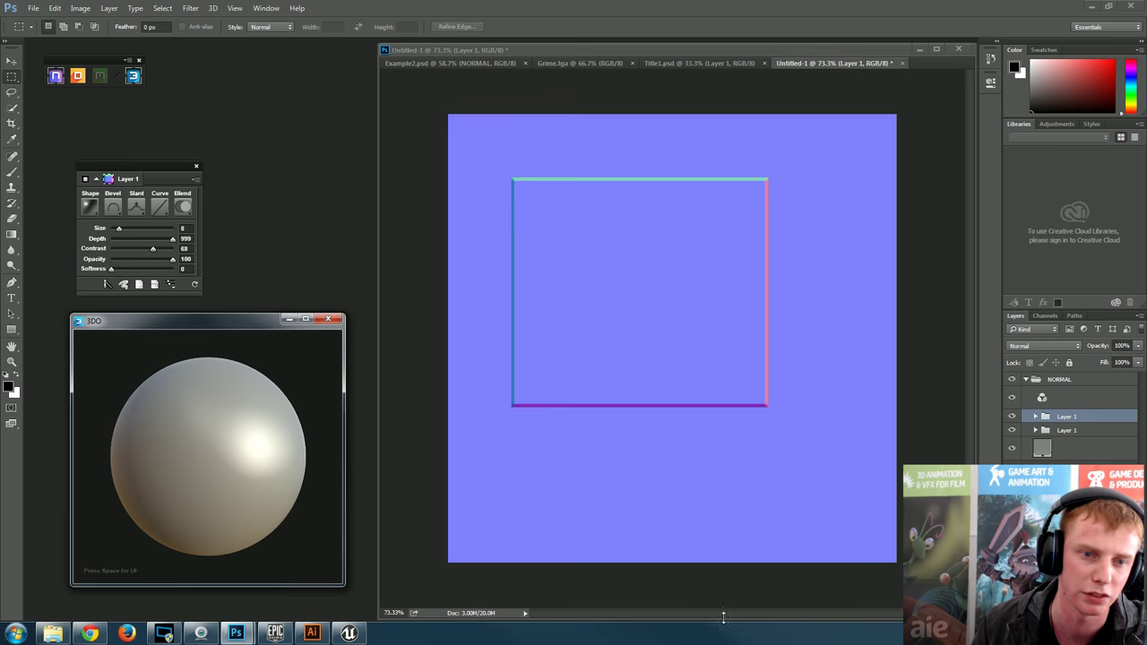
- Nudge the 3DO window slightly up and examine the shading of the preview sphere from several angles
drag(165, 324, 162, 320)
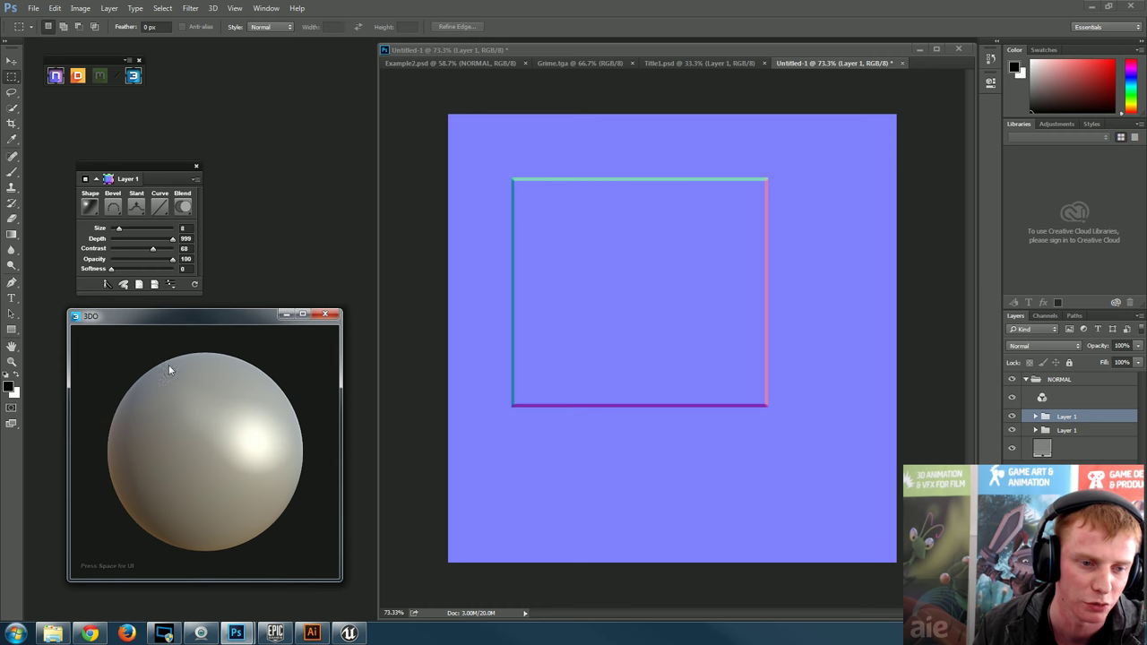
drag(244, 482, 219, 449)
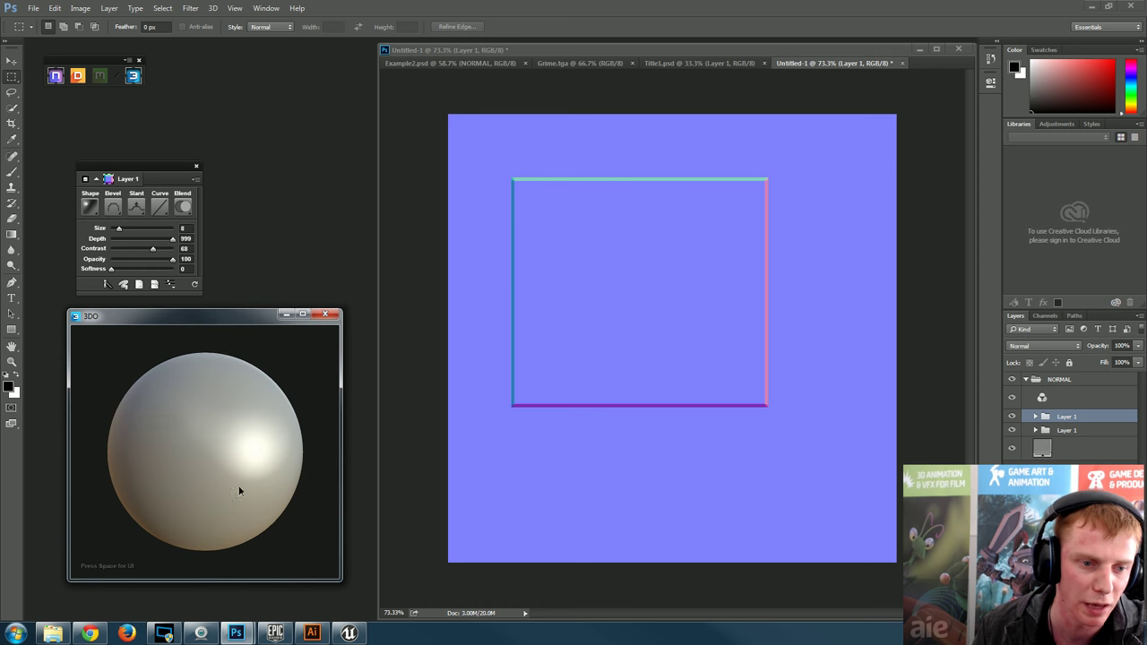
mouse_move(241, 492)
mouse_down()
mouse_move(199, 381)
mouse_move(251, 493)
mouse_move(212, 362)
mouse_up()
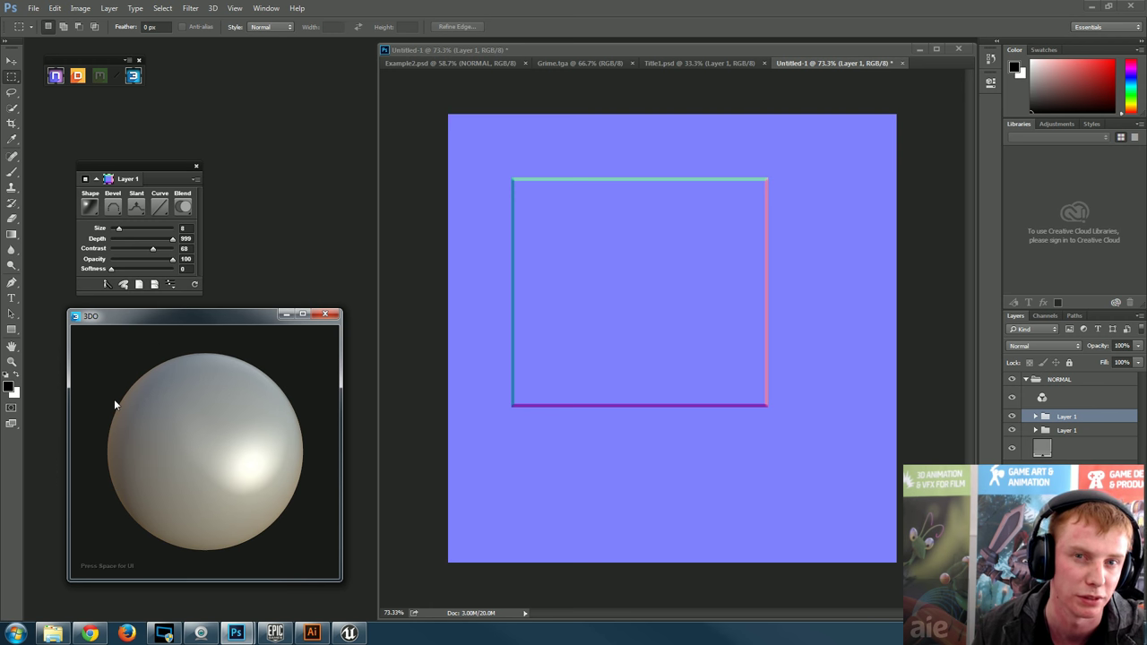
drag(269, 487, 266, 440)
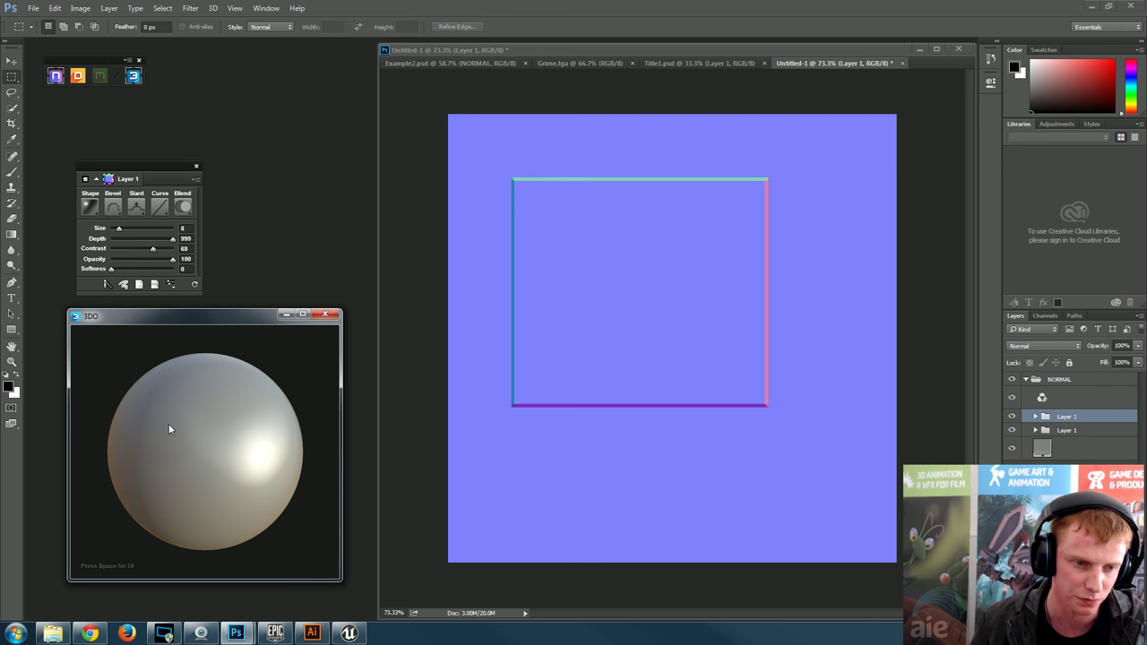
mouse_move(190, 477)
mouse_down()
mouse_move(182, 519)
mouse_move(263, 542)
mouse_move(249, 488)
mouse_move(206, 498)
mouse_move(281, 484)
mouse_move(207, 325)
mouse_up()
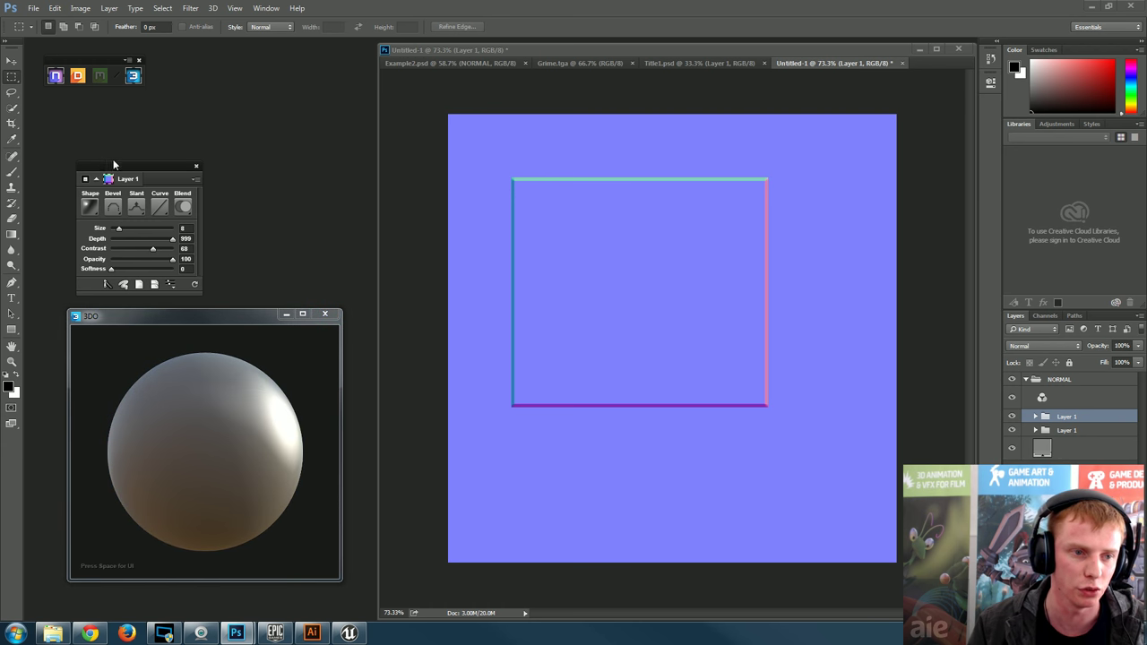
- Move the NDO panel higher above the 3DO window and force-refresh the 3DO preview
drag(115, 168, 109, 136)
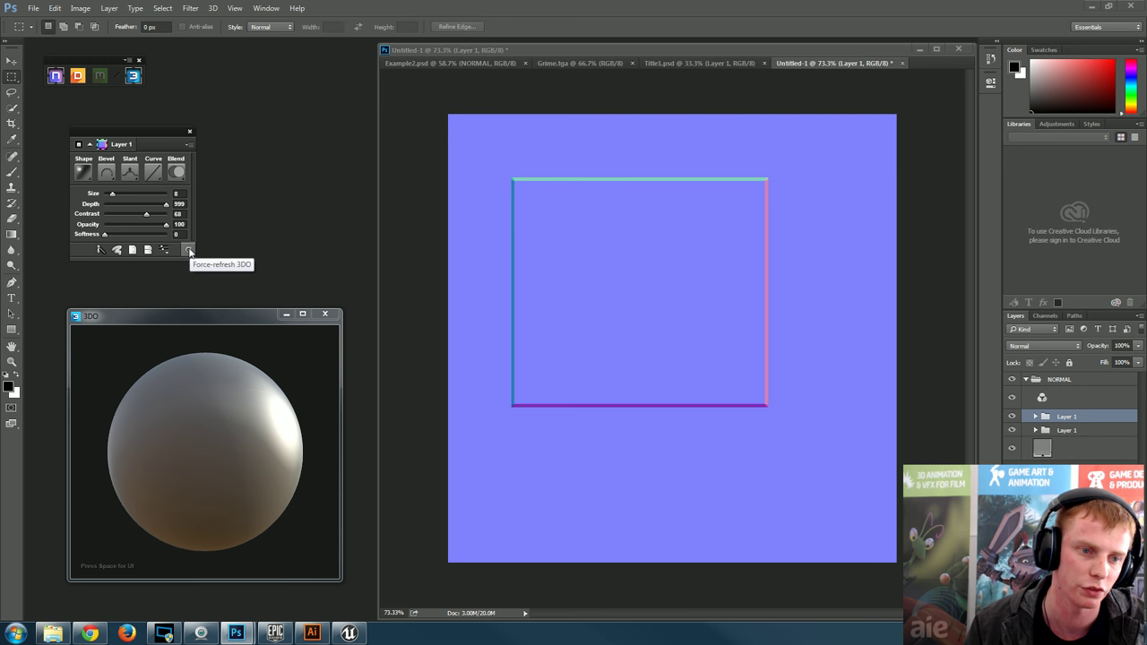
click(189, 251)
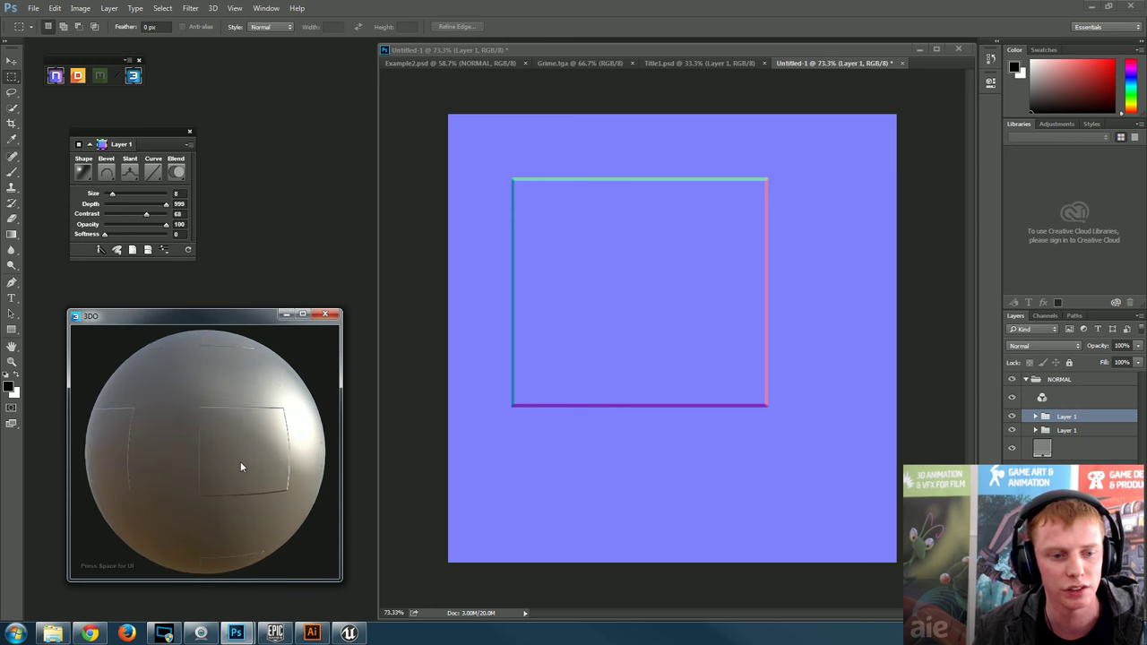
- Maximize the 3DO preview to examine the rectangular detail on the sphere and restore the small window
click(303, 315)
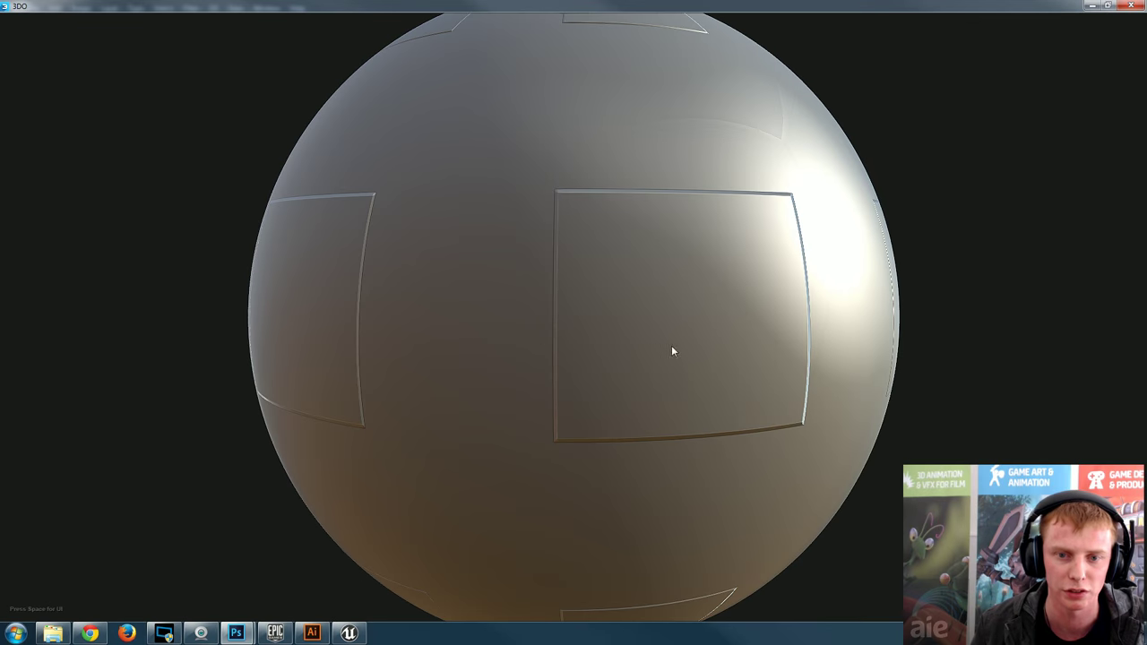
drag(671, 350, 635, 325)
scroll(677, 337, up, 3)
scroll(679, 322, down, 3)
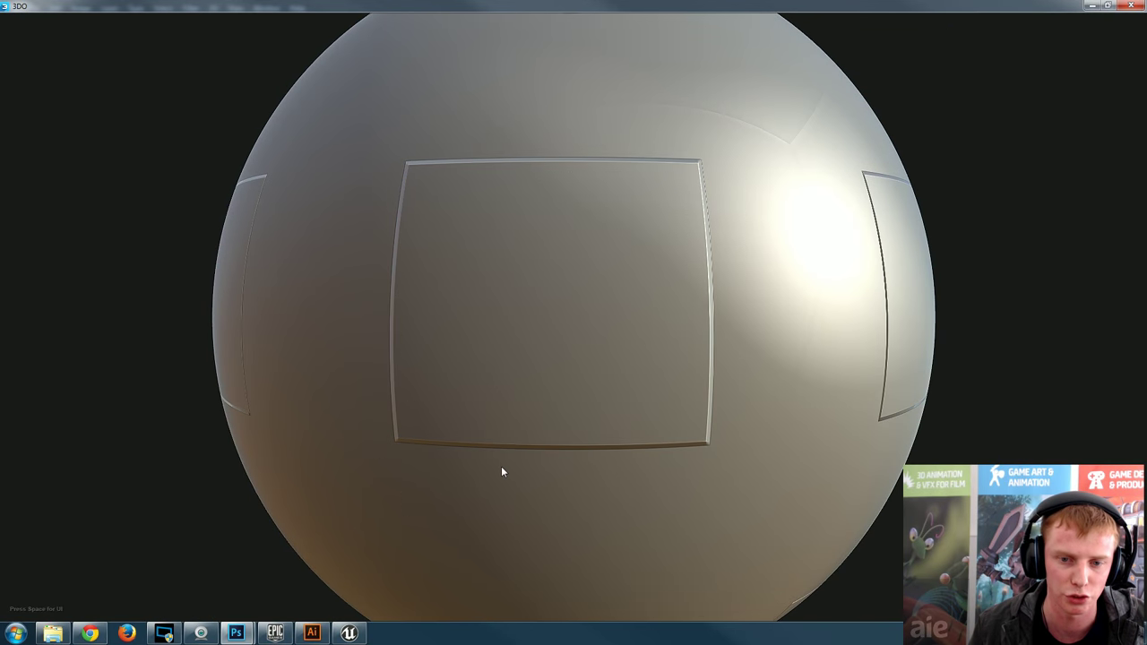
click(1108, 6)
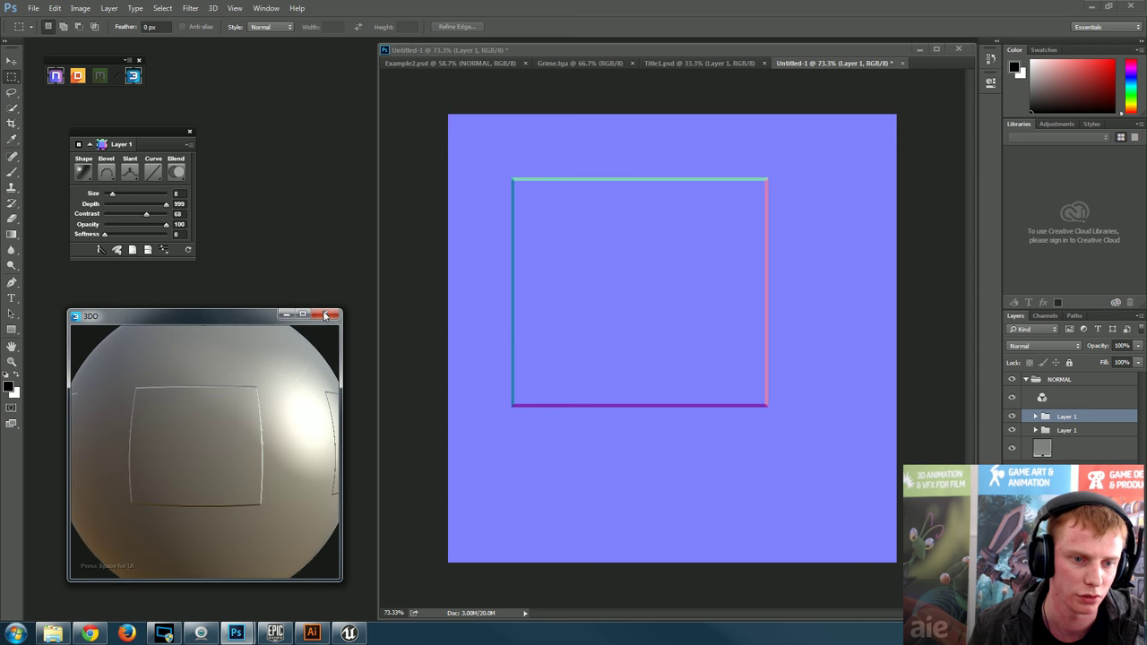
scroll(228, 460, down, 5)
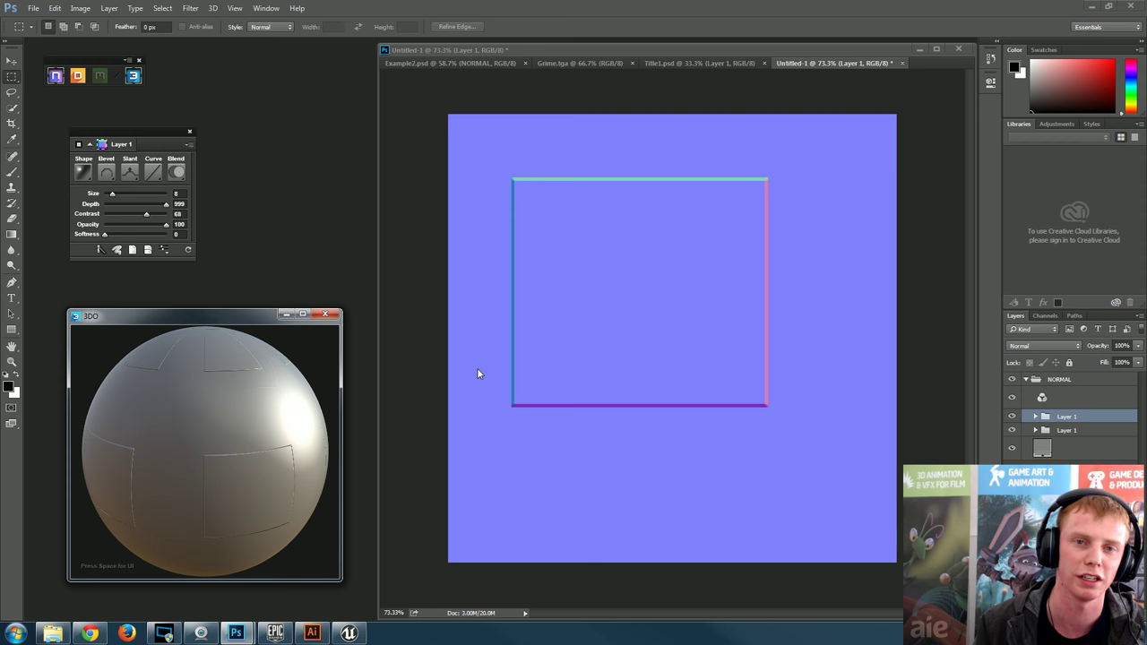
- Maximize the 3DO preview, turn the sphere to face a rectangular detail and show the 3DO settings interface
click(303, 314)
scroll(633, 323, down, 3)
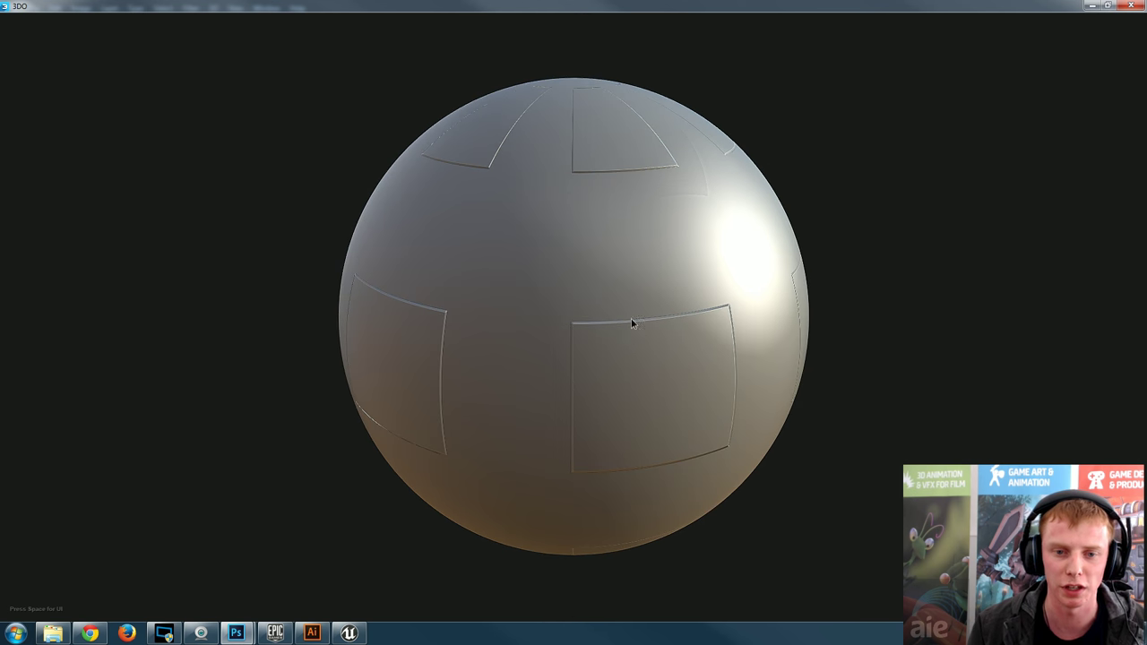
mouse_move(632, 322)
mouse_down()
mouse_move(604, 254)
mouse_move(629, 302)
mouse_up()
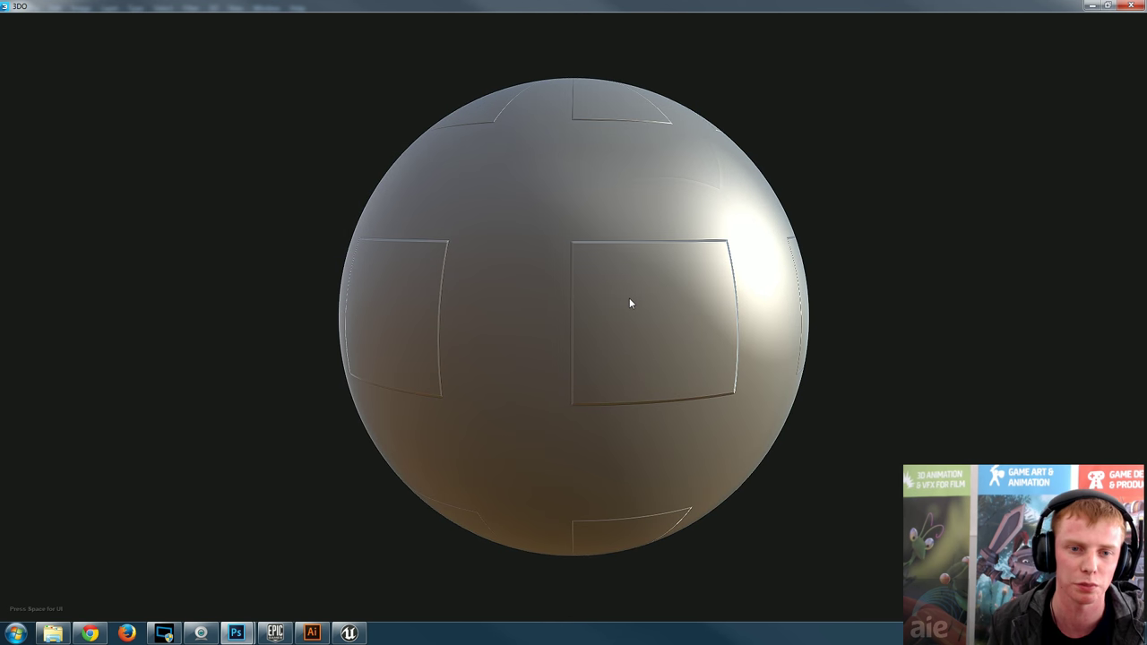
key(space)
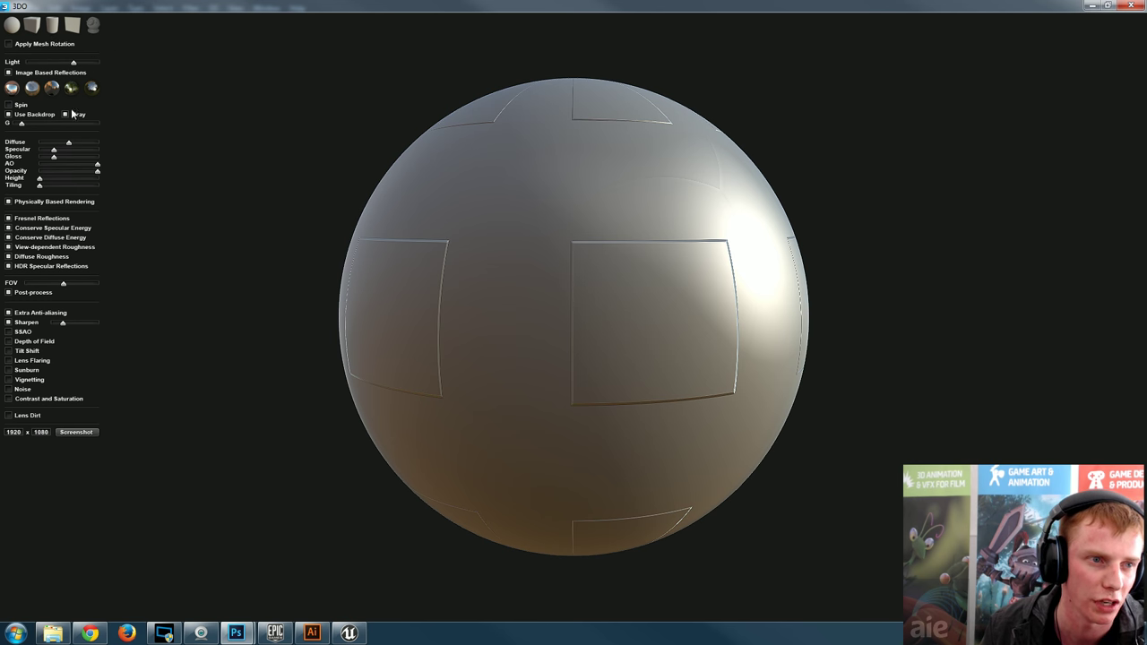
- Preview the normal map on the cube, cylinder and plane meshes in turn
click(31, 27)
drag(716, 328, 658, 340)
click(52, 25)
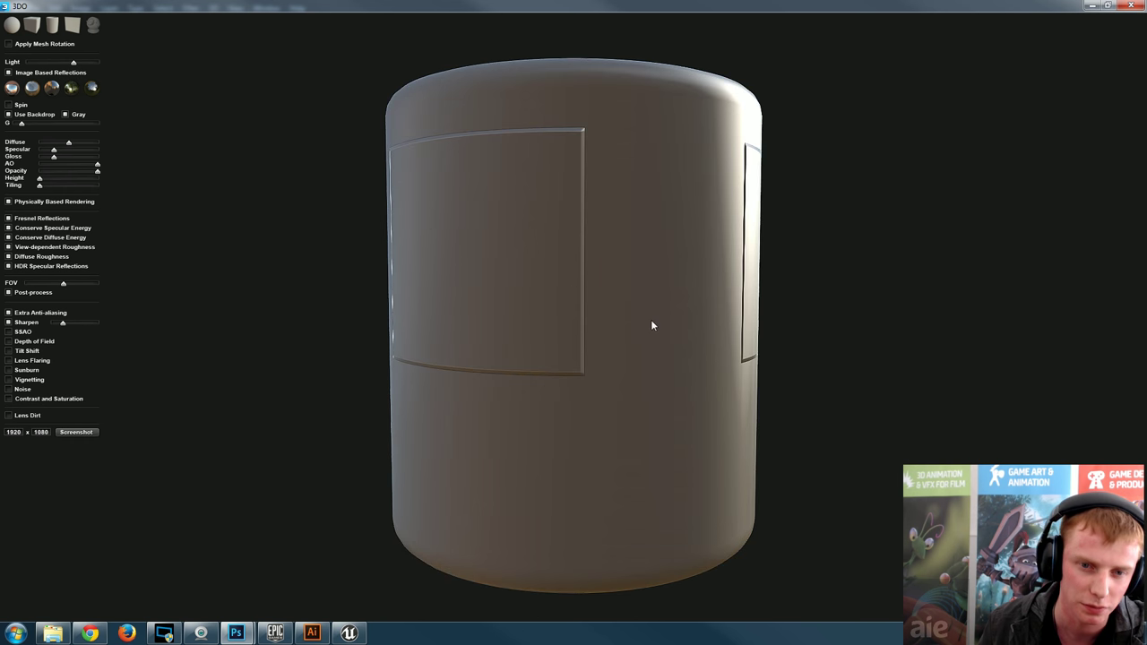
drag(607, 306, 460, 281)
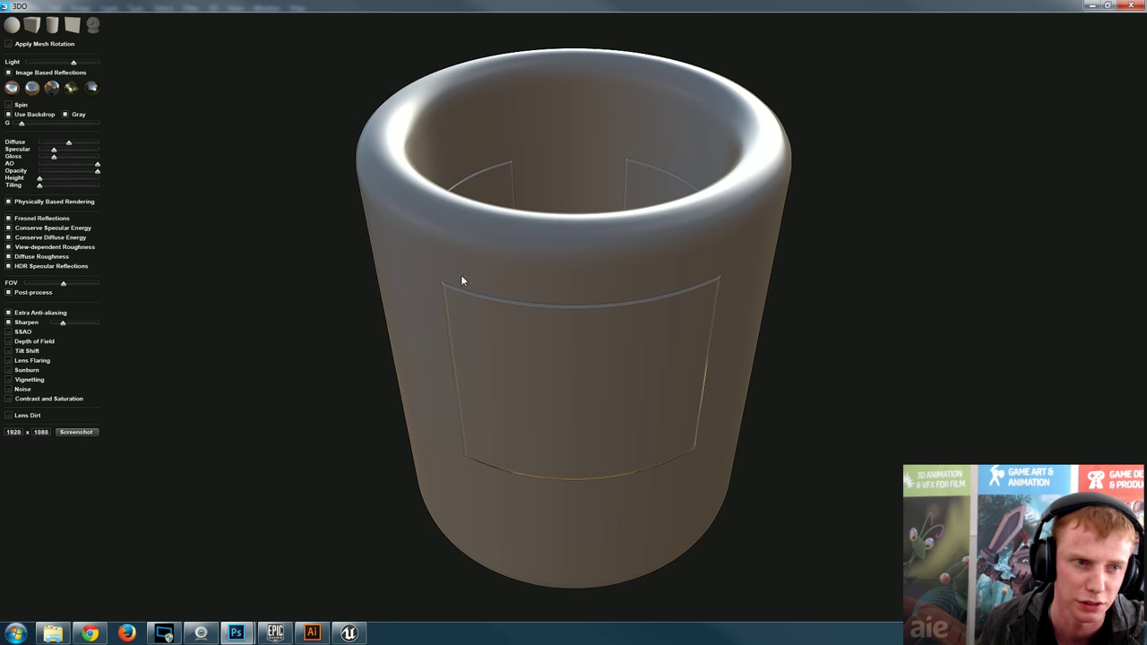
click(77, 29)
scroll(488, 272, down, 5)
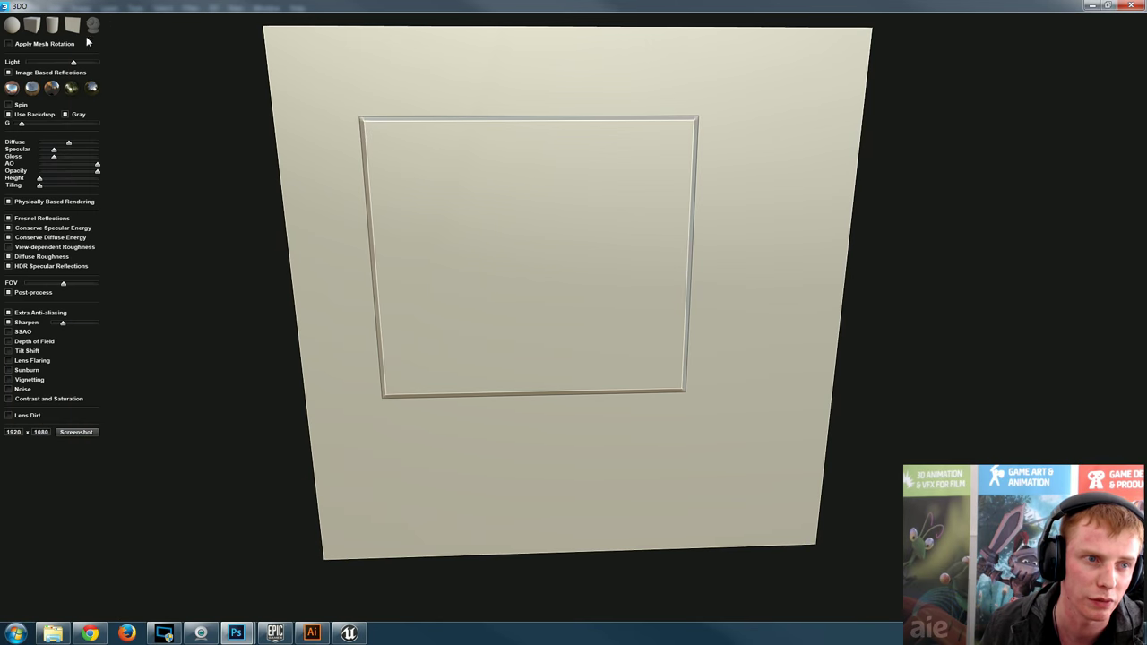
- Switch the preview mesh back to the cube and orbit it to show two of its sides
click(27, 28)
scroll(586, 236, down, 5)
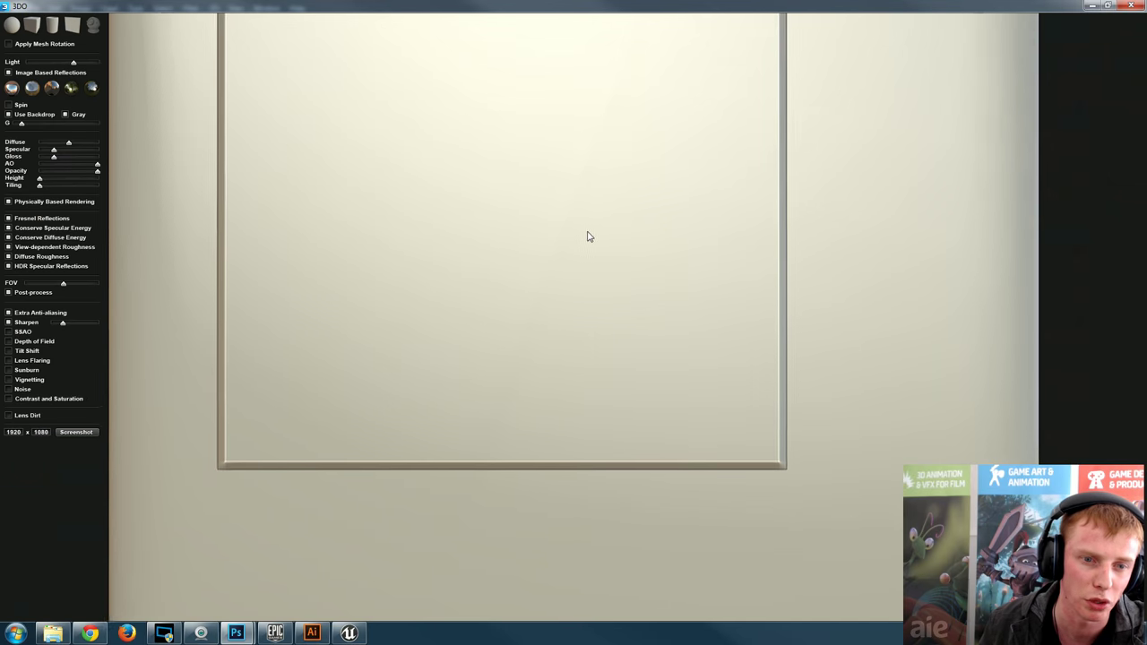
drag(568, 251, 438, 298)
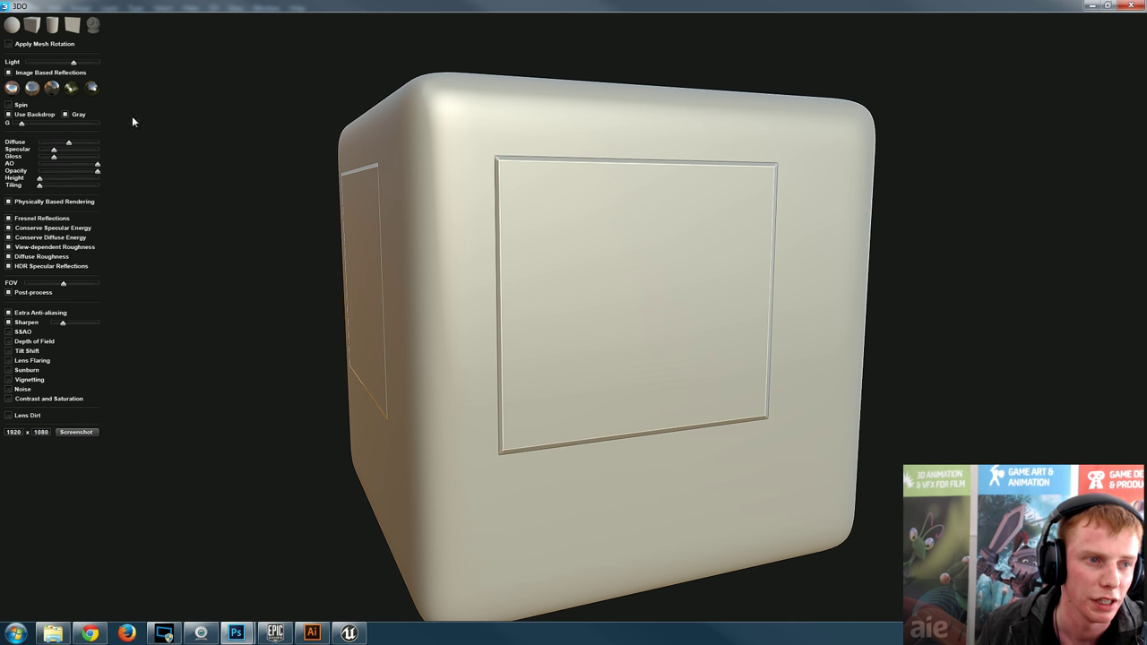
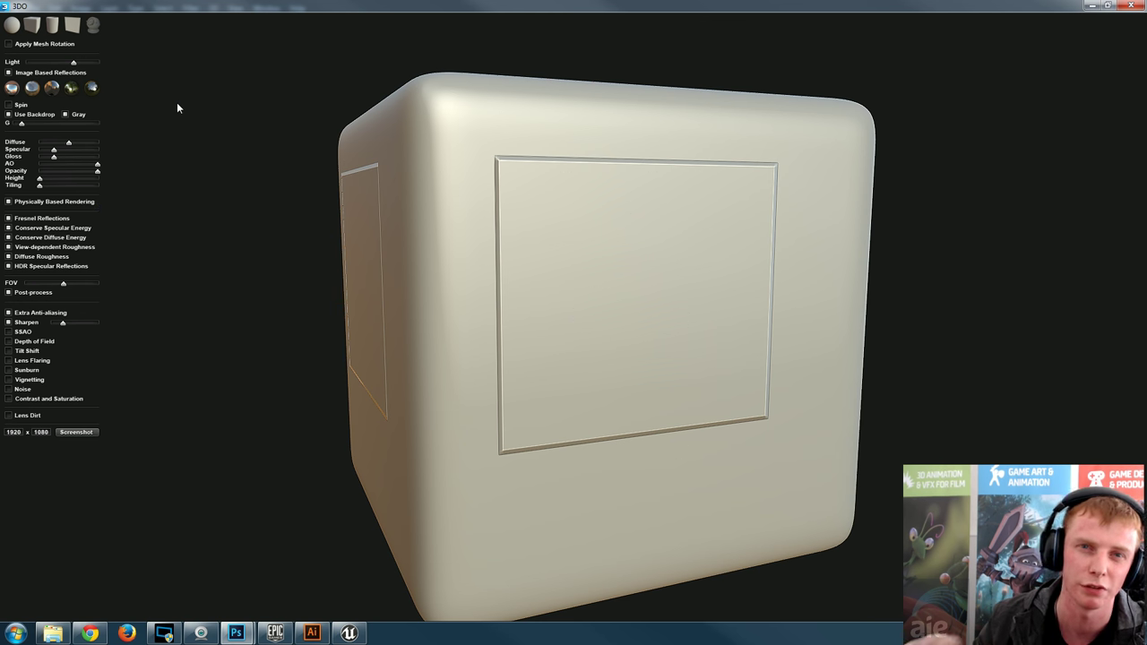
- Enable Apply Mesh Rotation and rotate the cube slightly with its Y value
click(9, 45)
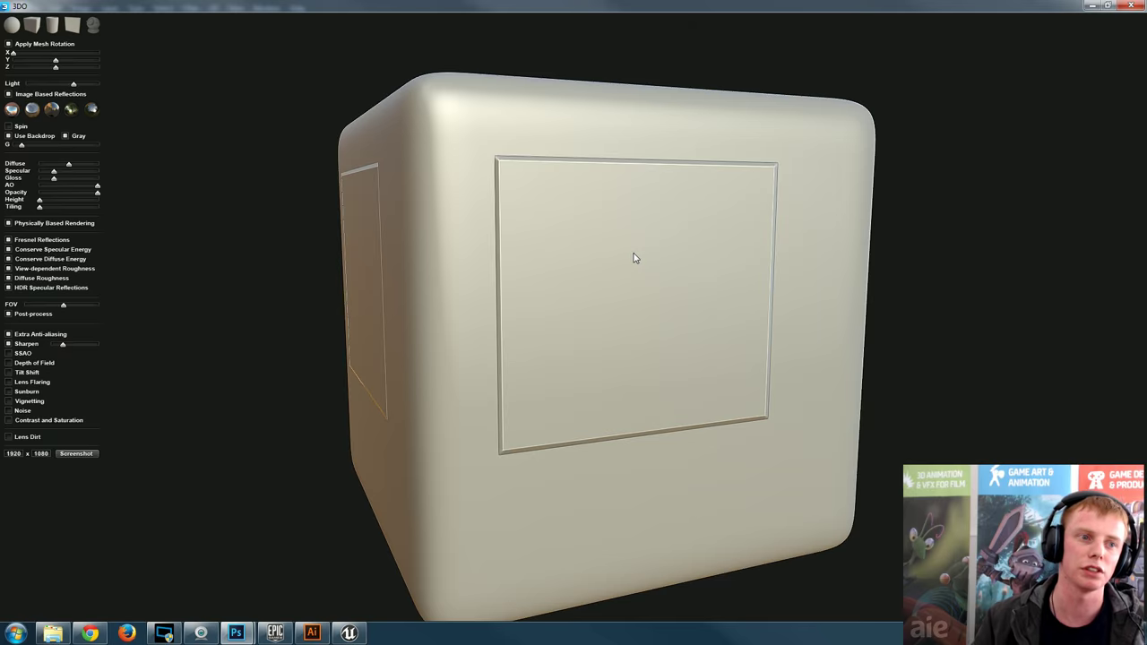
mouse_move(55, 60)
mouse_down()
mouse_move(37, 61)
mouse_move(81, 68)
mouse_move(52, 61)
mouse_up()
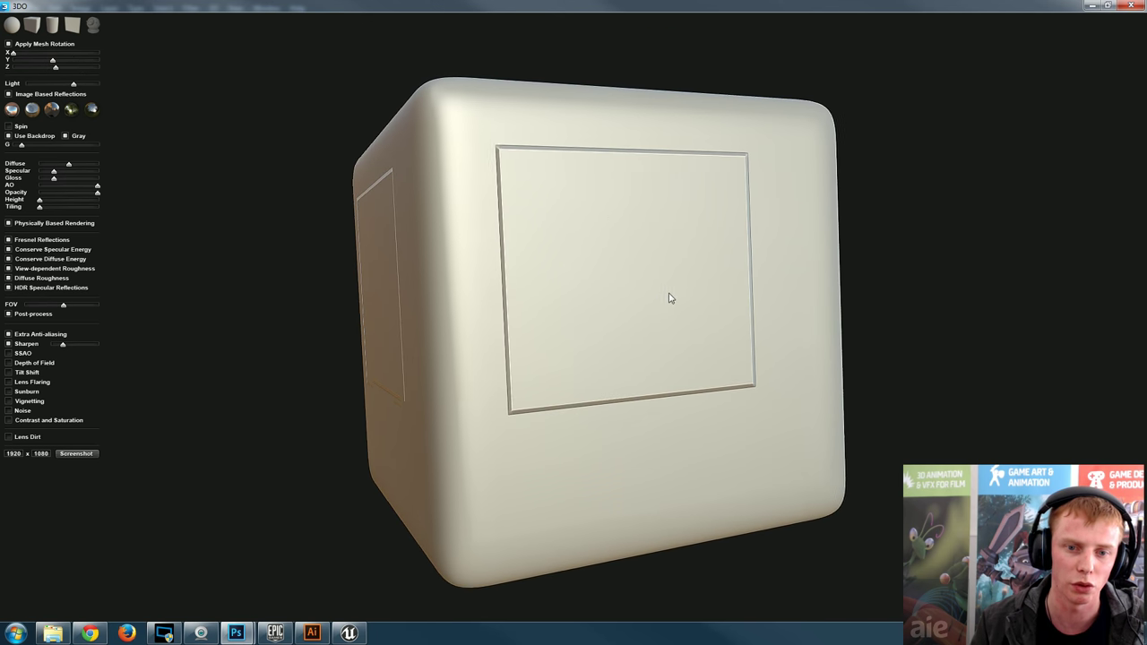
drag(666, 302, 641, 320)
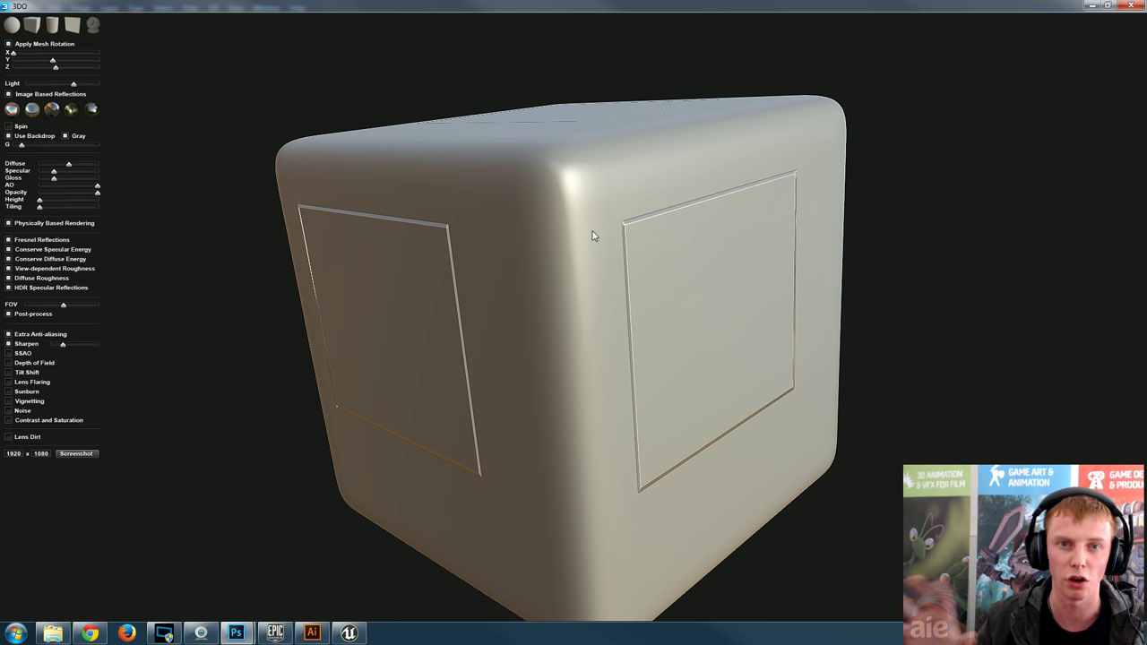
- Examine the cube's rectangular detail by orbiting, zooming in and out, and panning the view
drag(703, 346, 538, 255)
scroll(608, 319, up, 8)
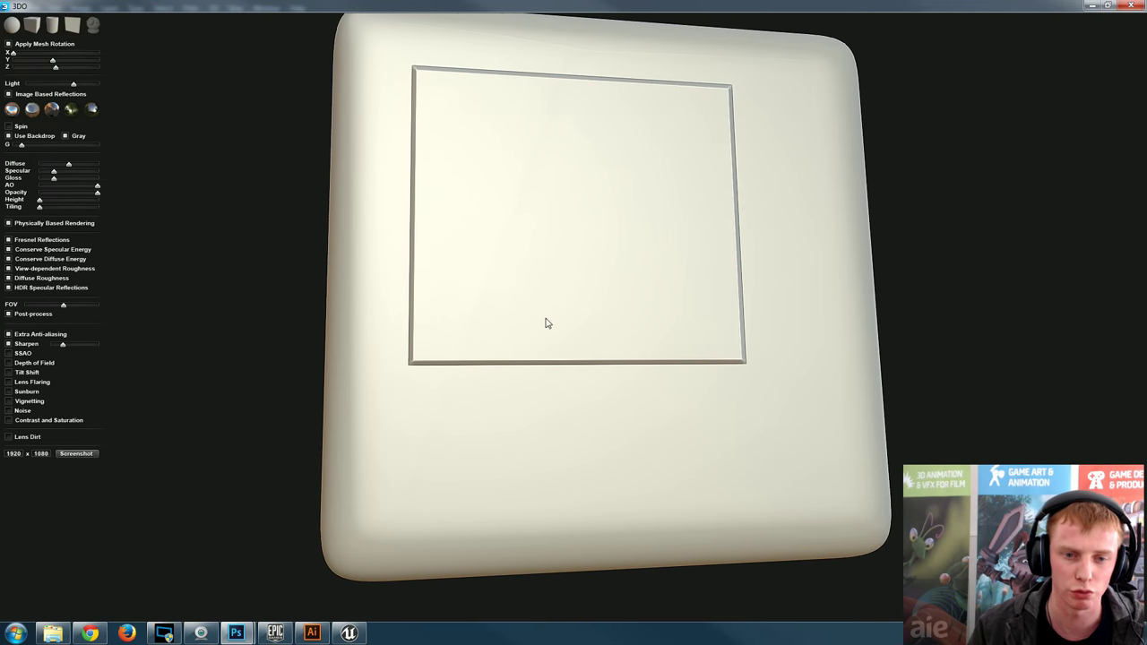
scroll(631, 121, down, 8)
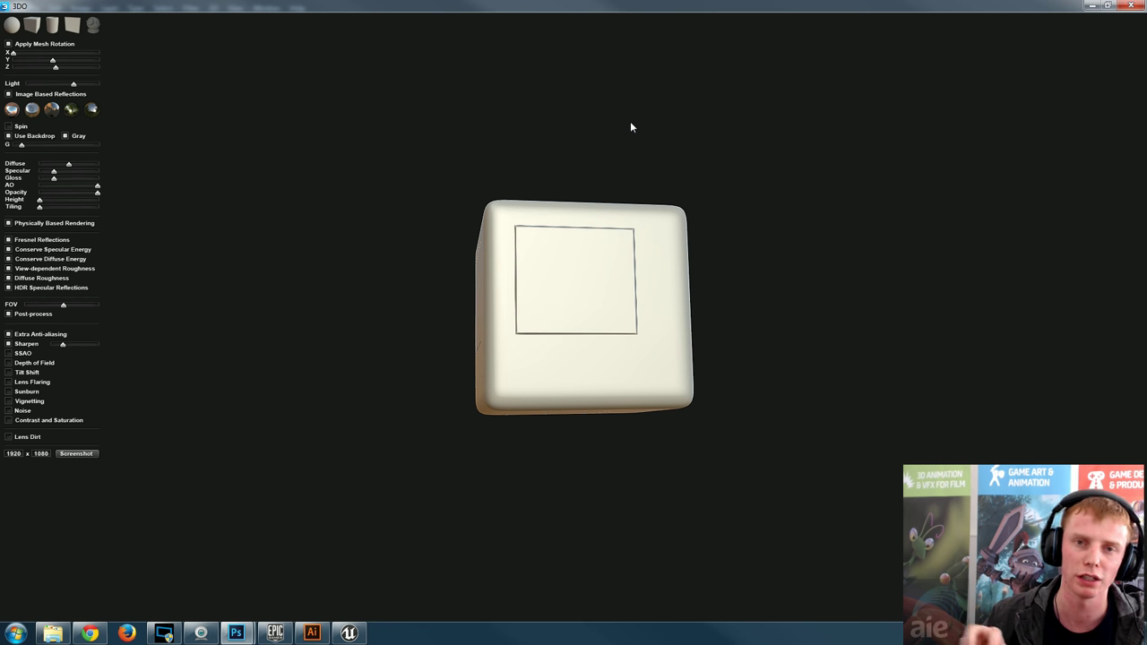
scroll(622, 373, up, 5)
scroll(606, 374, down, 4)
scroll(607, 375, up, 2)
scroll(633, 356, up, 2)
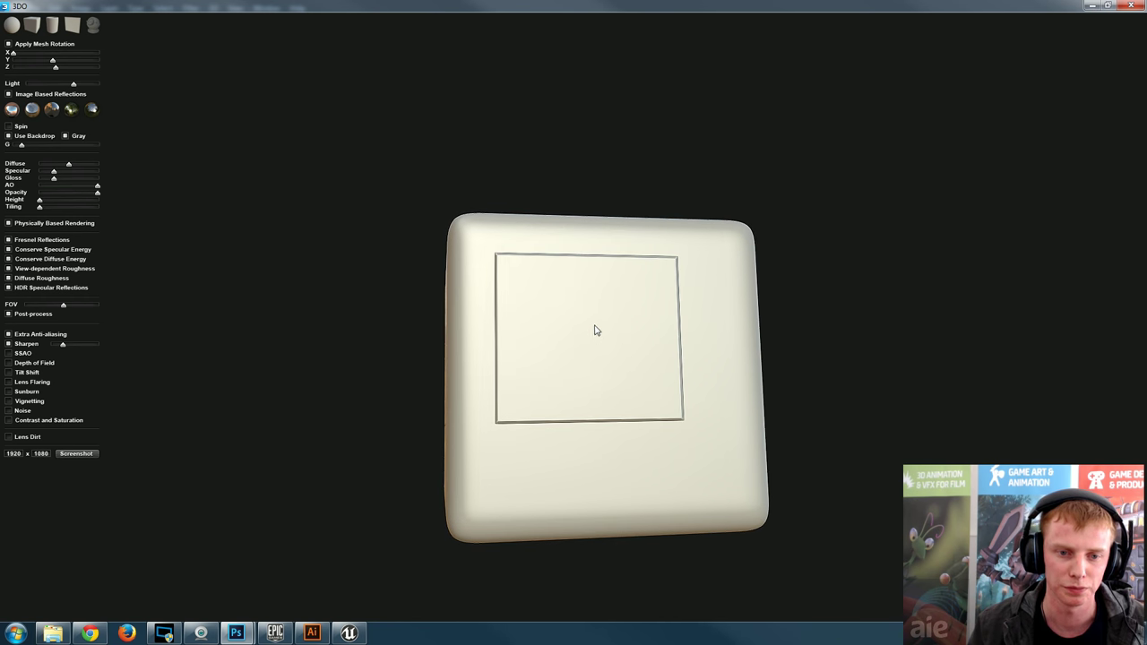
drag(591, 363, 581, 279)
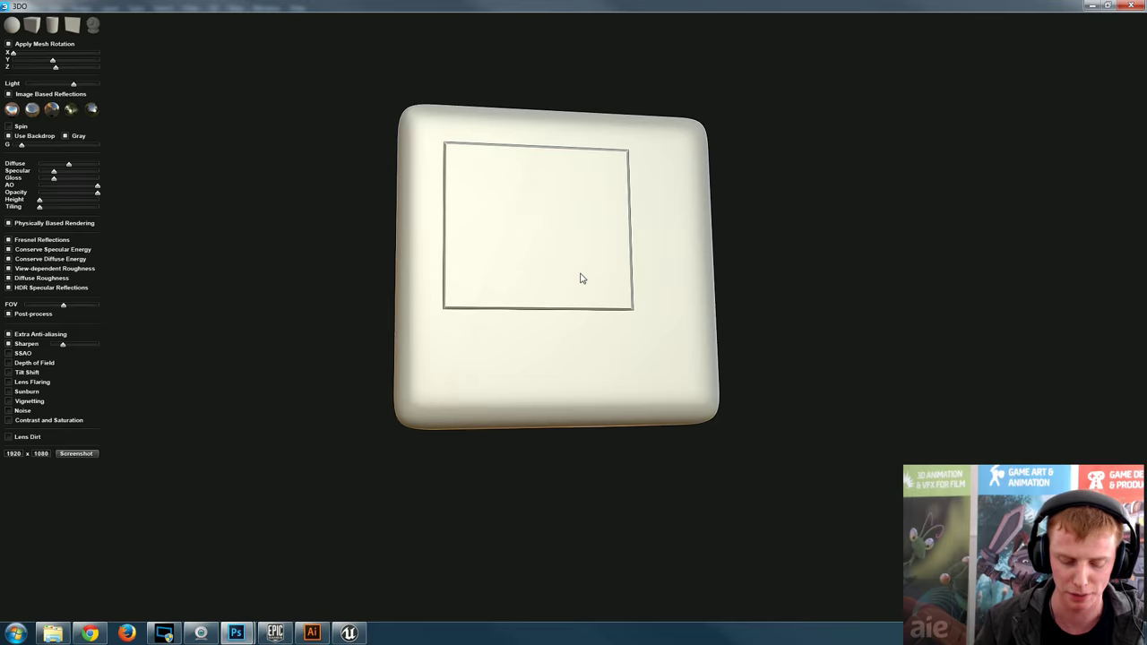
drag(605, 270, 542, 290)
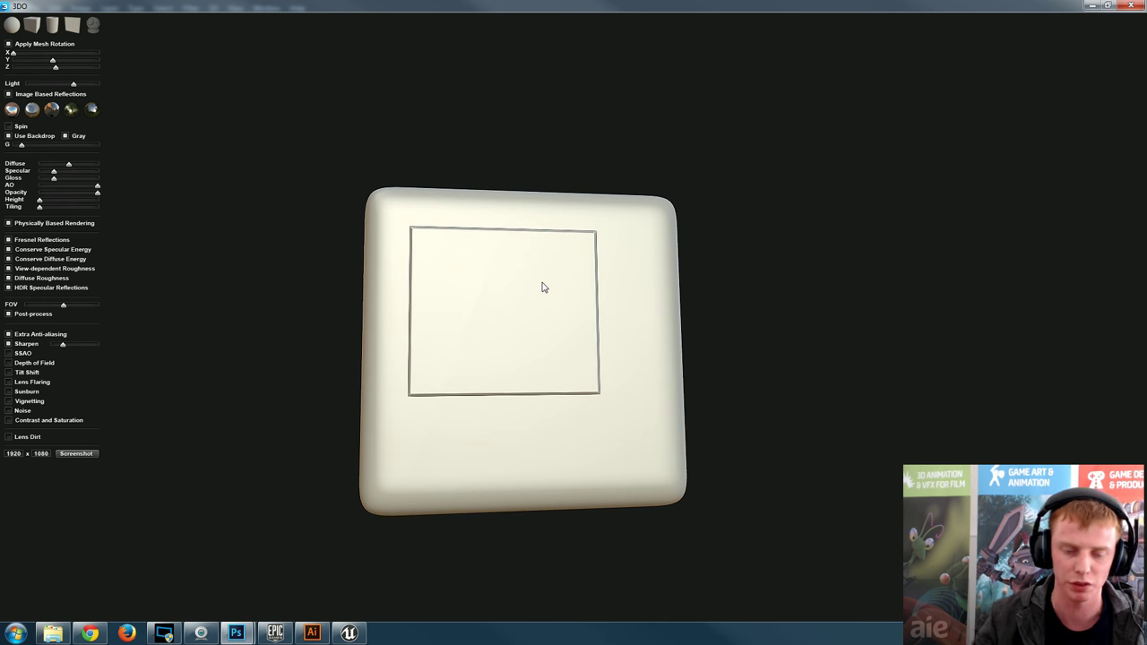
drag(469, 340, 571, 321)
- Try the X and Y mesh rotation on the cube and turn Apply Mesh Rotation off again
drag(52, 65, 25, 57)
drag(735, 296, 758, 251)
drag(43, 52, 7, 57)
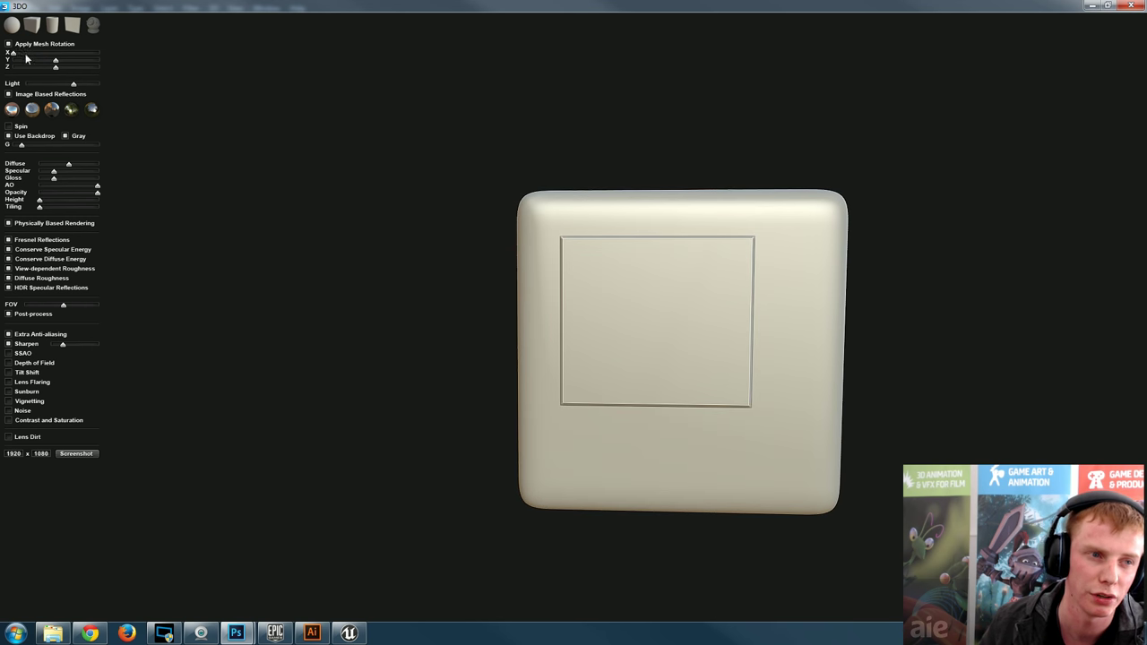
drag(16, 56, 21, 56)
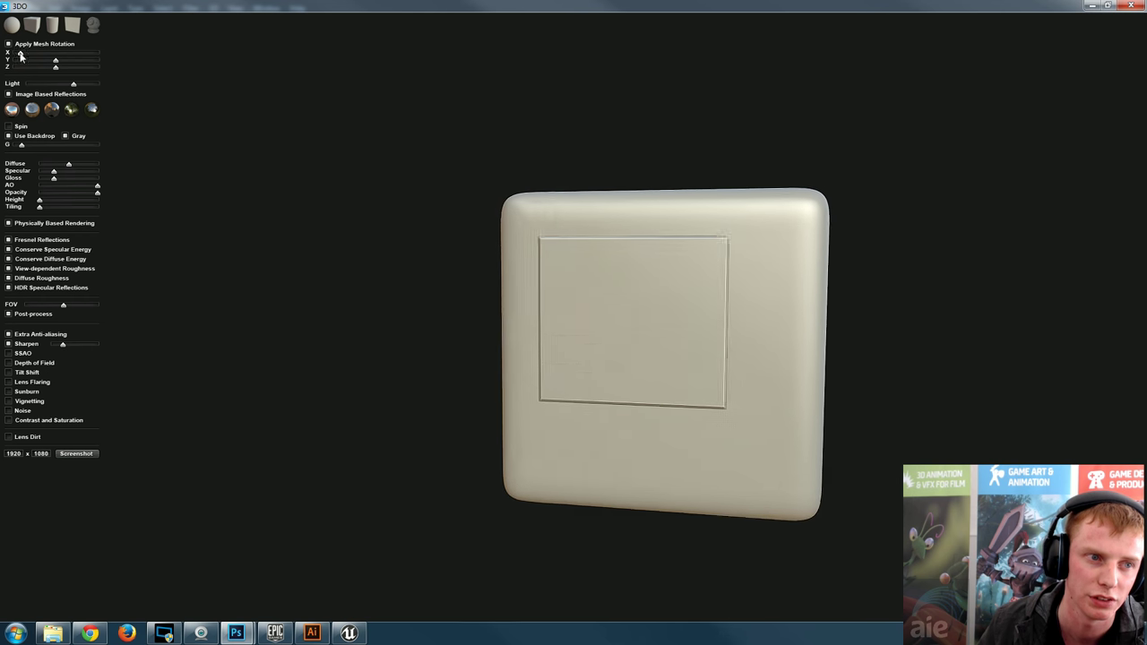
drag(1109, 448, 757, 391)
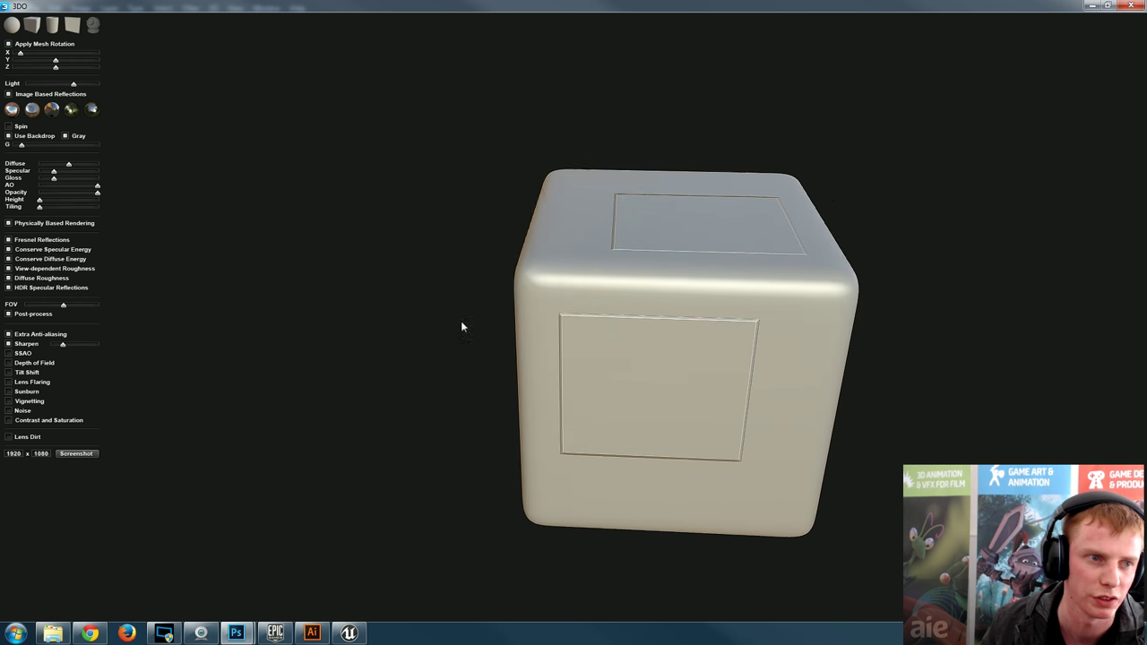
click(8, 44)
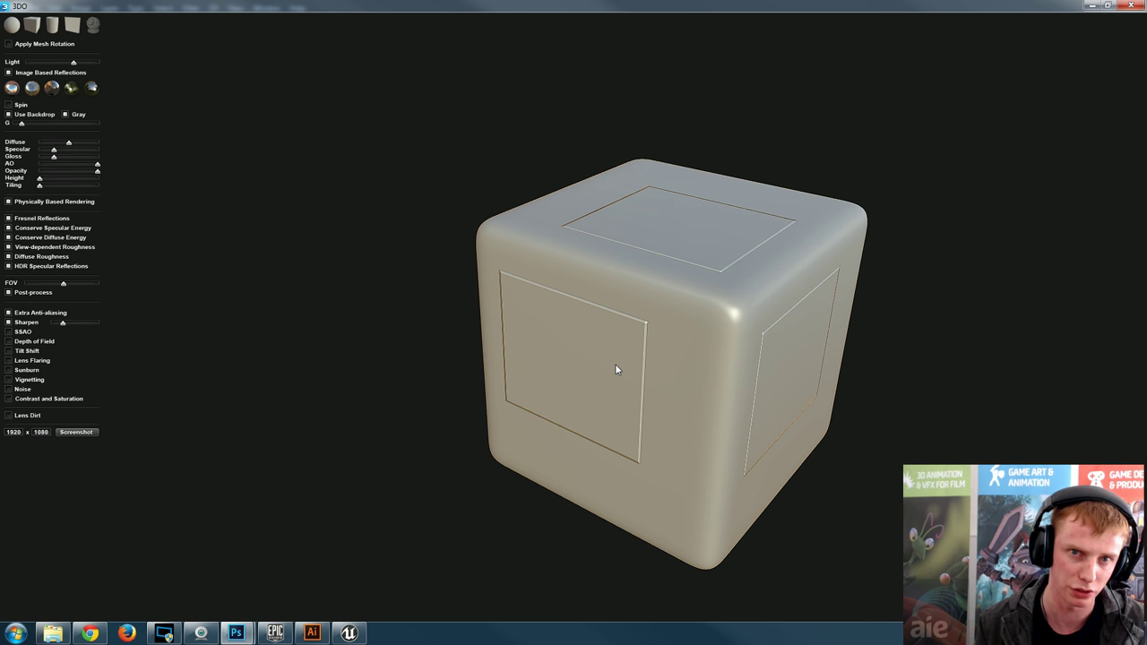
- Orbit and centre the cube on a corner view and enable Spin for the lighting environment
mouse_move(626, 352)
mouse_down()
mouse_move(761, 325)
mouse_move(740, 299)
mouse_move(691, 327)
mouse_move(743, 335)
mouse_move(768, 274)
mouse_move(648, 285)
mouse_up()
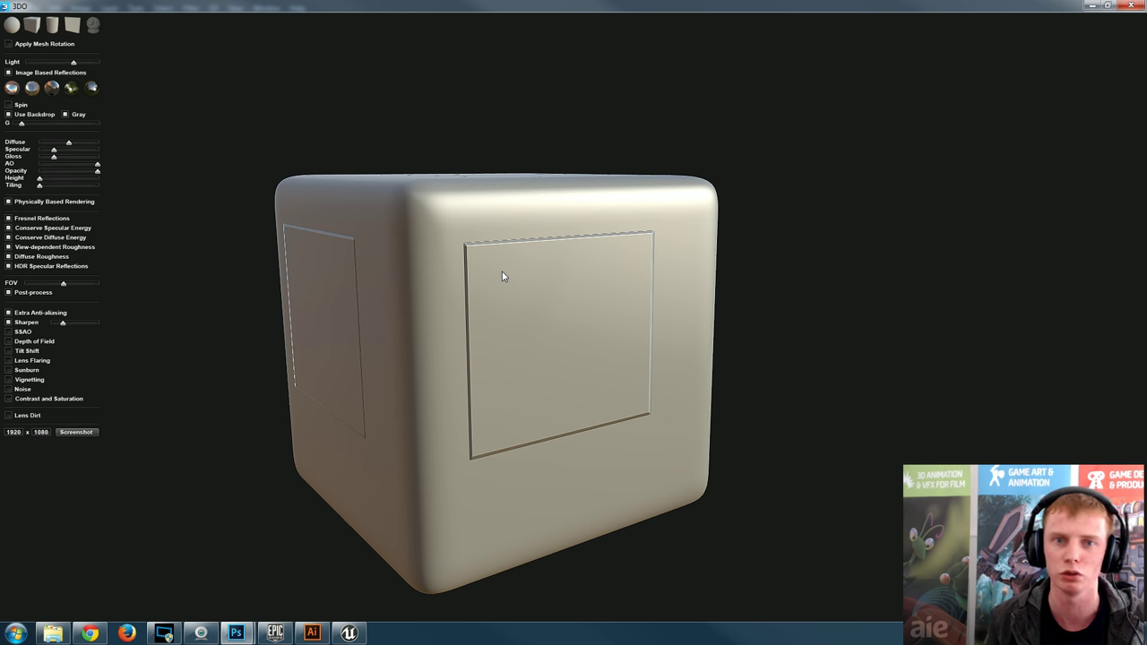
drag(524, 332, 608, 280)
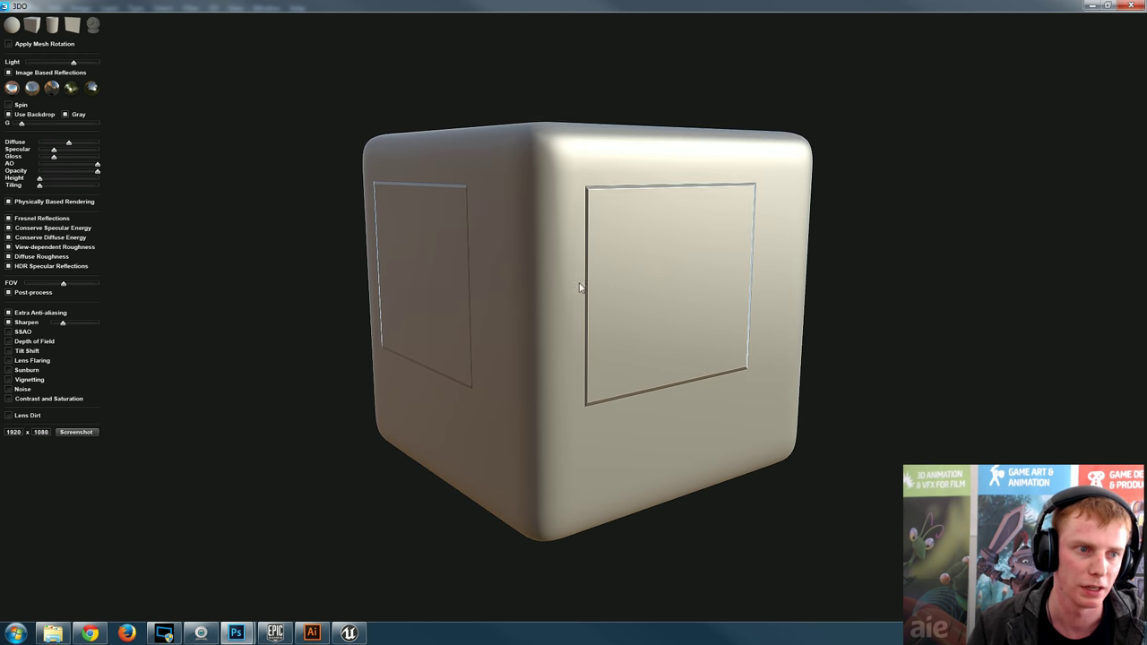
click(8, 106)
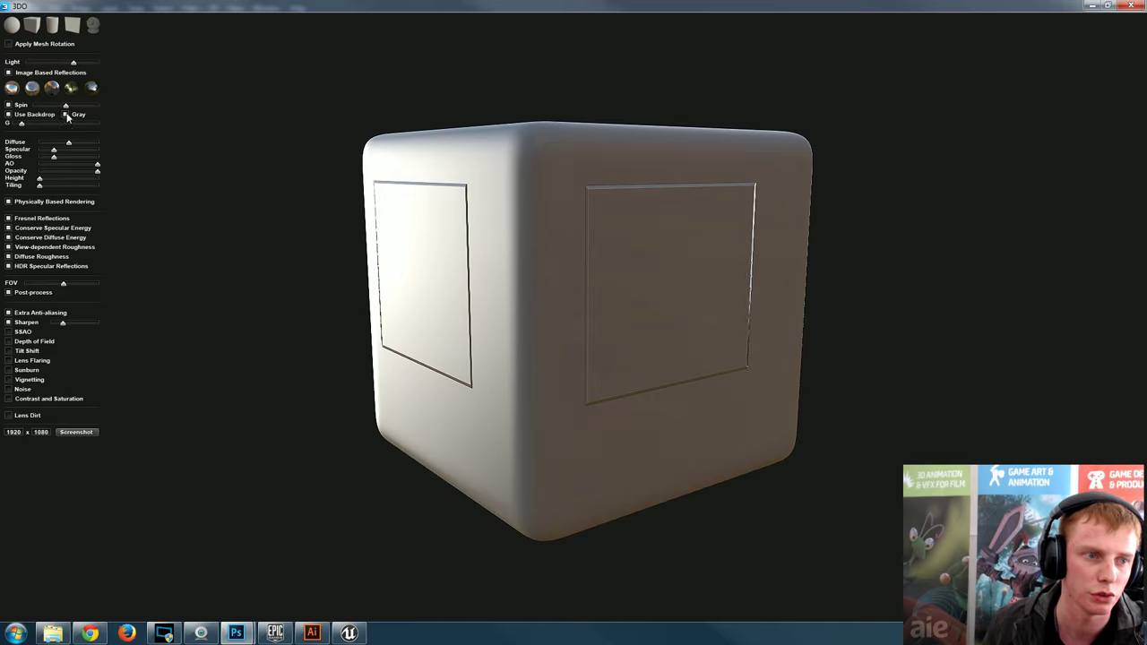
- Try the fourth and second image-based reflection environments on the cube and settle on the first one
click(69, 90)
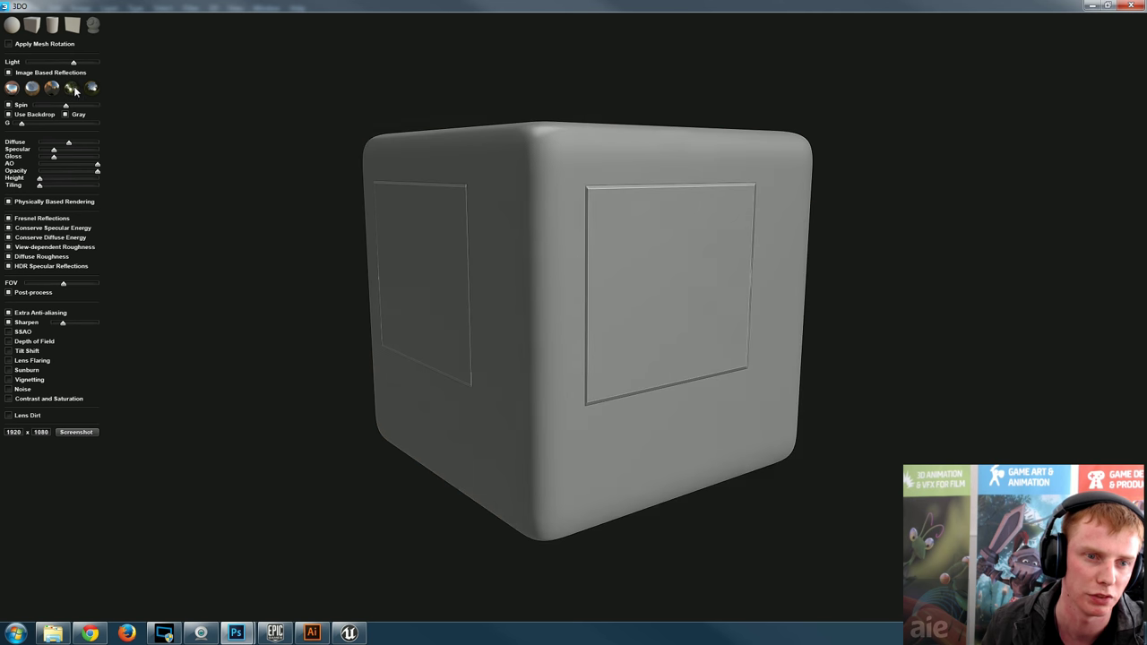
click(23, 89)
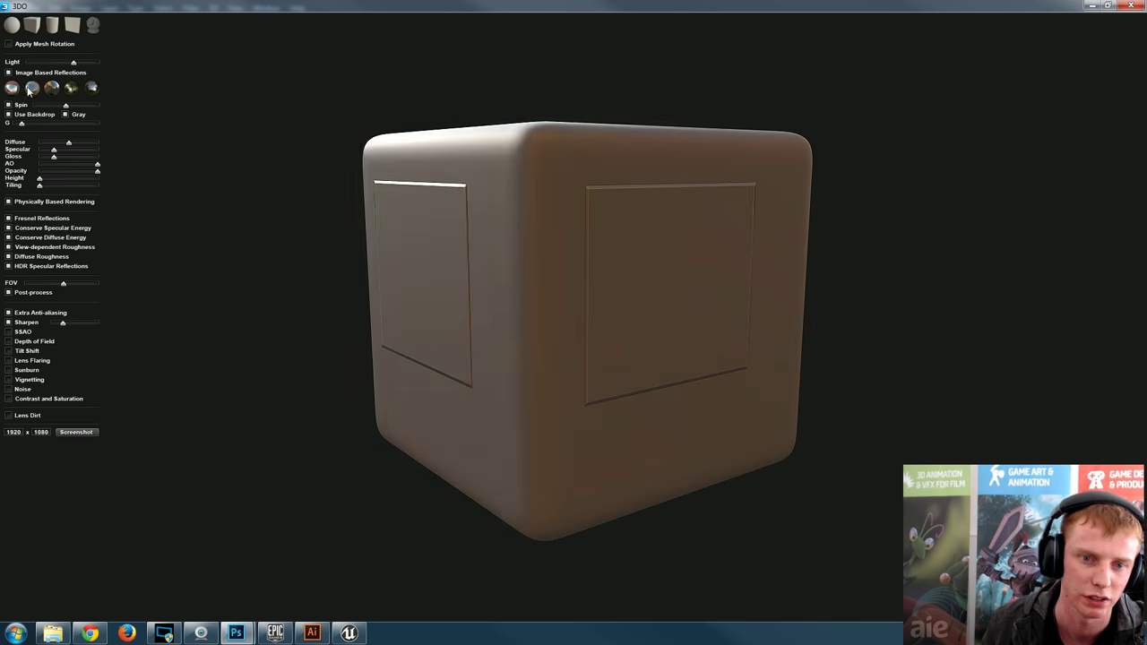
click(17, 89)
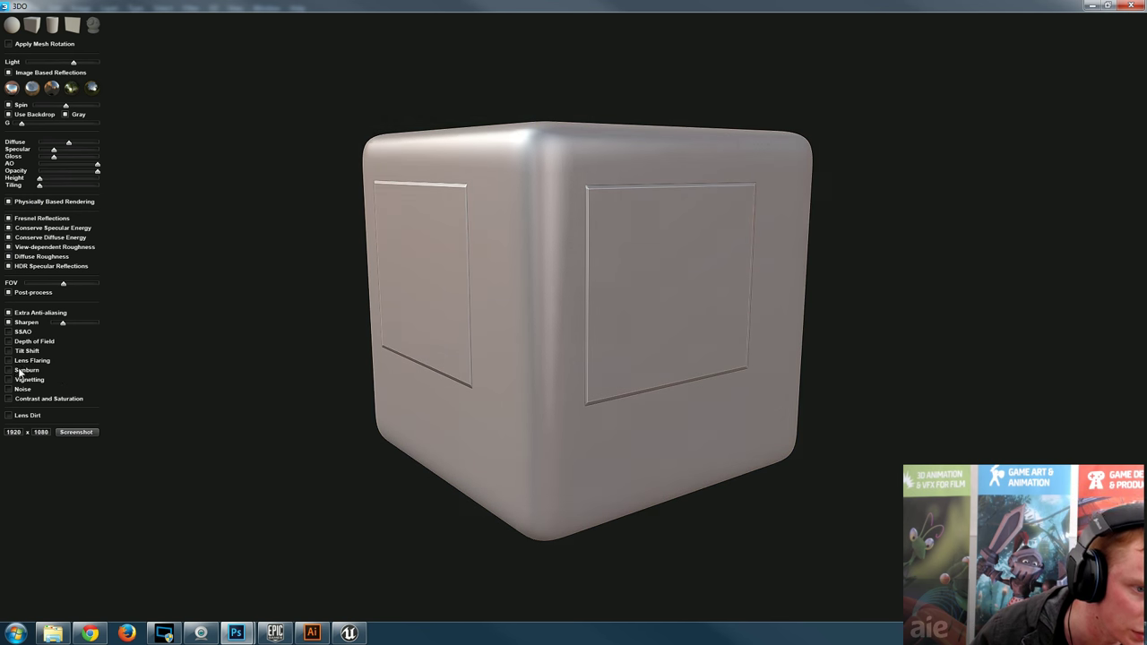
- Enable Depth of Field and examine the blur on the cube at near and far distances
click(9, 342)
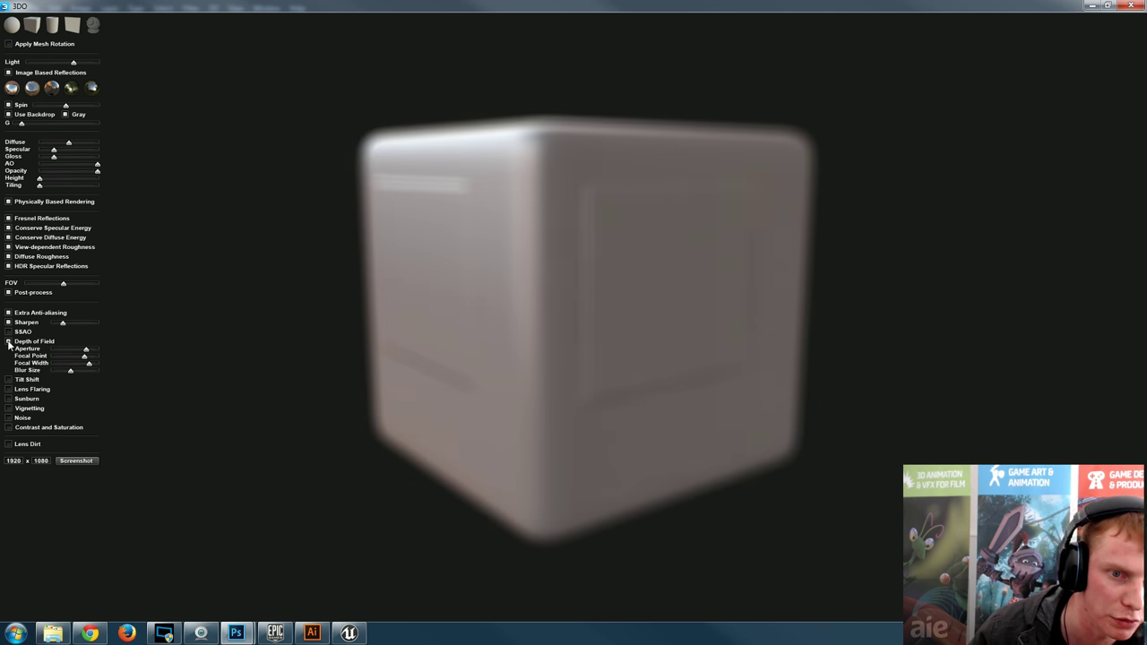
scroll(607, 291, up, 5)
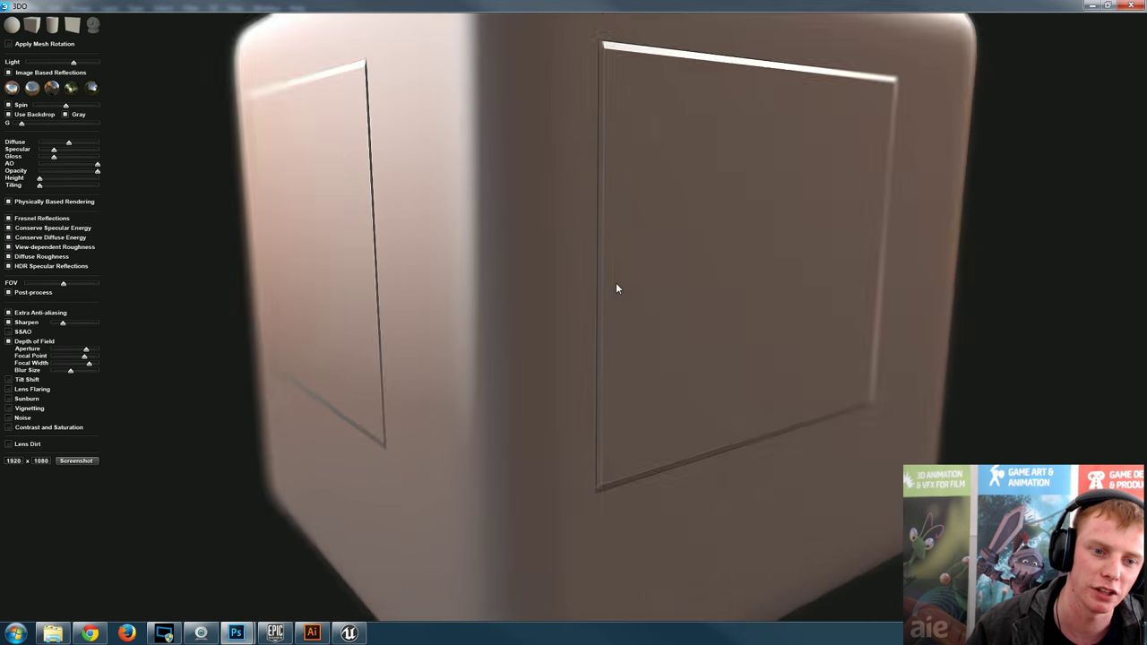
scroll(616, 287, down, 4)
scroll(613, 292, up, 3)
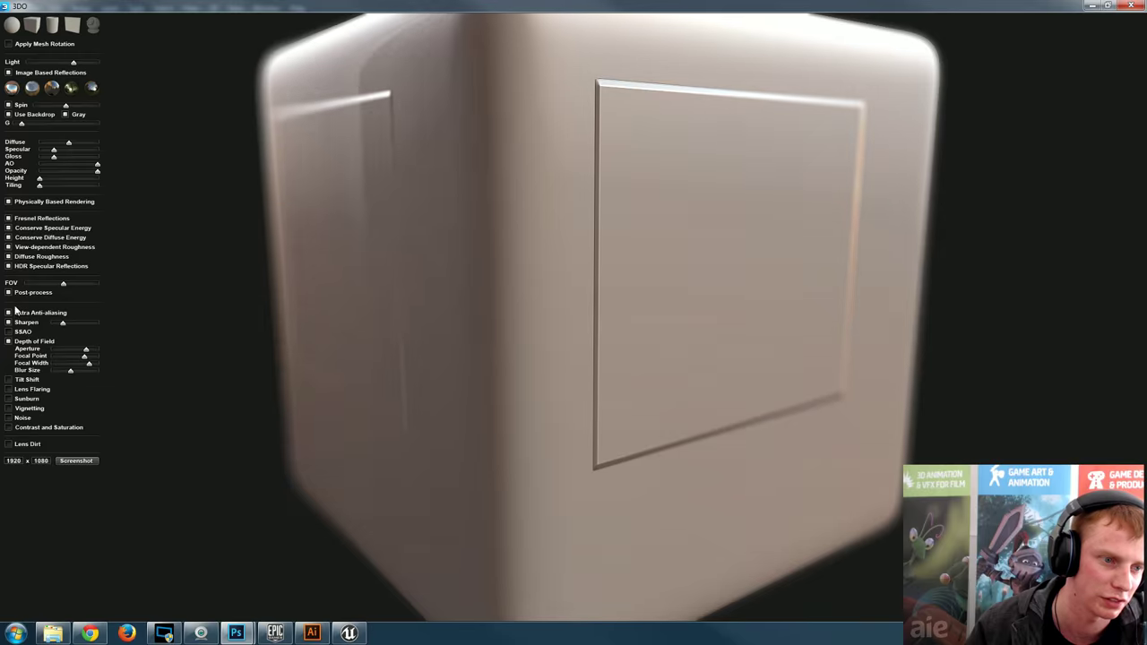
scroll(673, 316, down, 3)
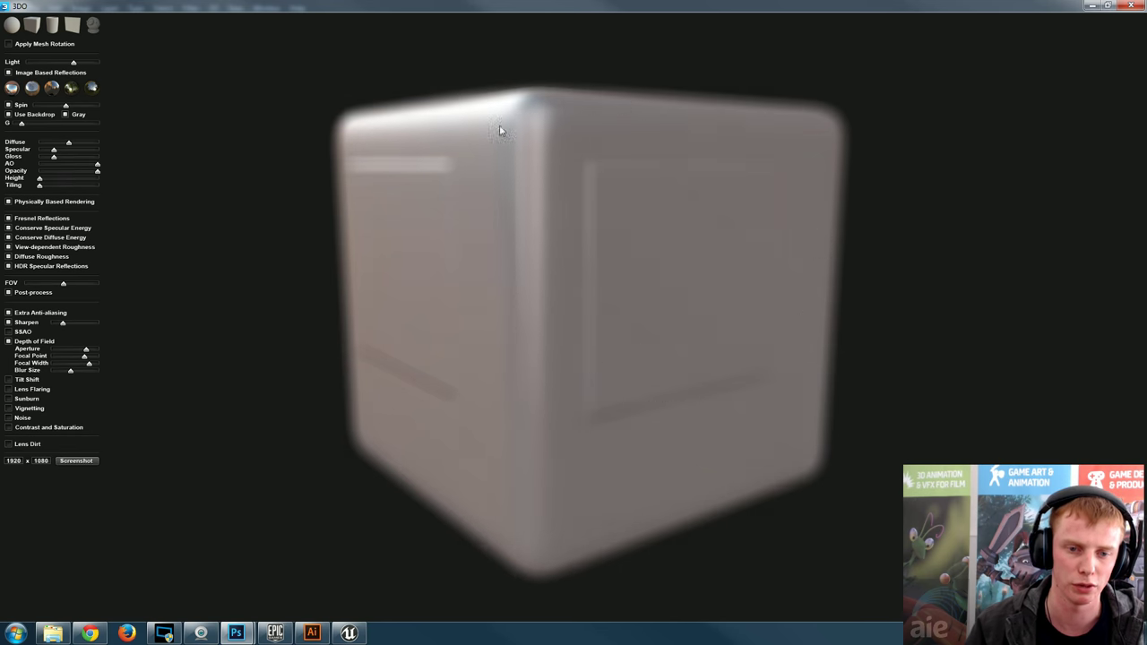
scroll(622, 332, up, 5)
scroll(634, 291, down, 5)
scroll(600, 292, up, 5)
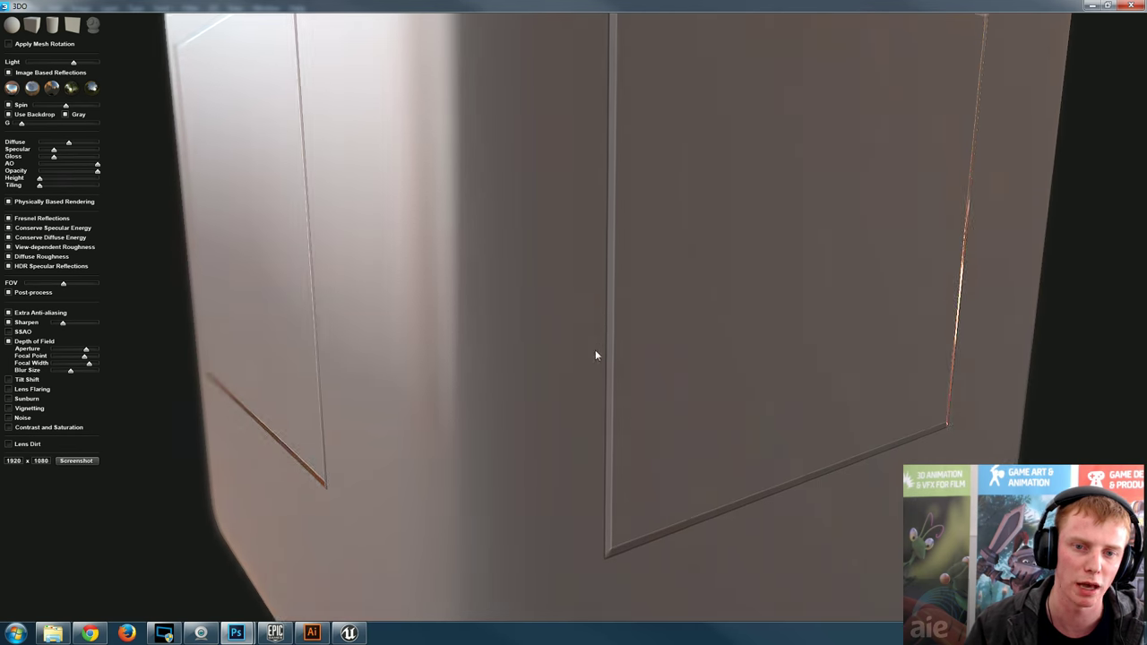
scroll(607, 359, down, 5)
scroll(582, 354, up, 5)
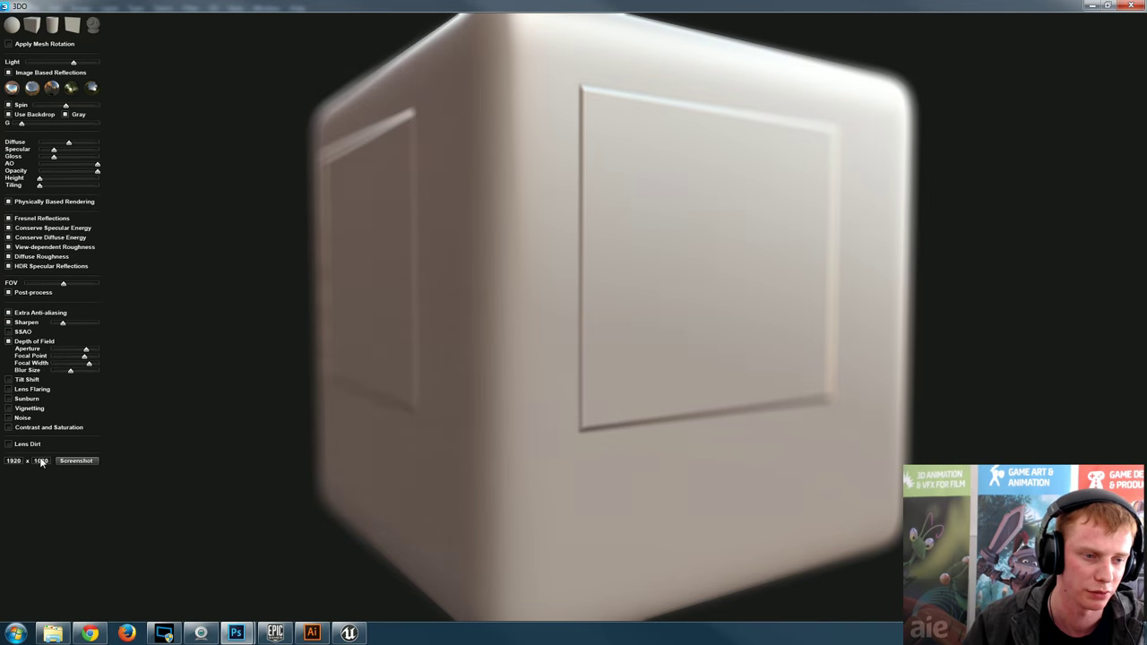
- Enable Lens Dirt and turn off Depth of Field, with the view close to the cube's surface
click(8, 445)
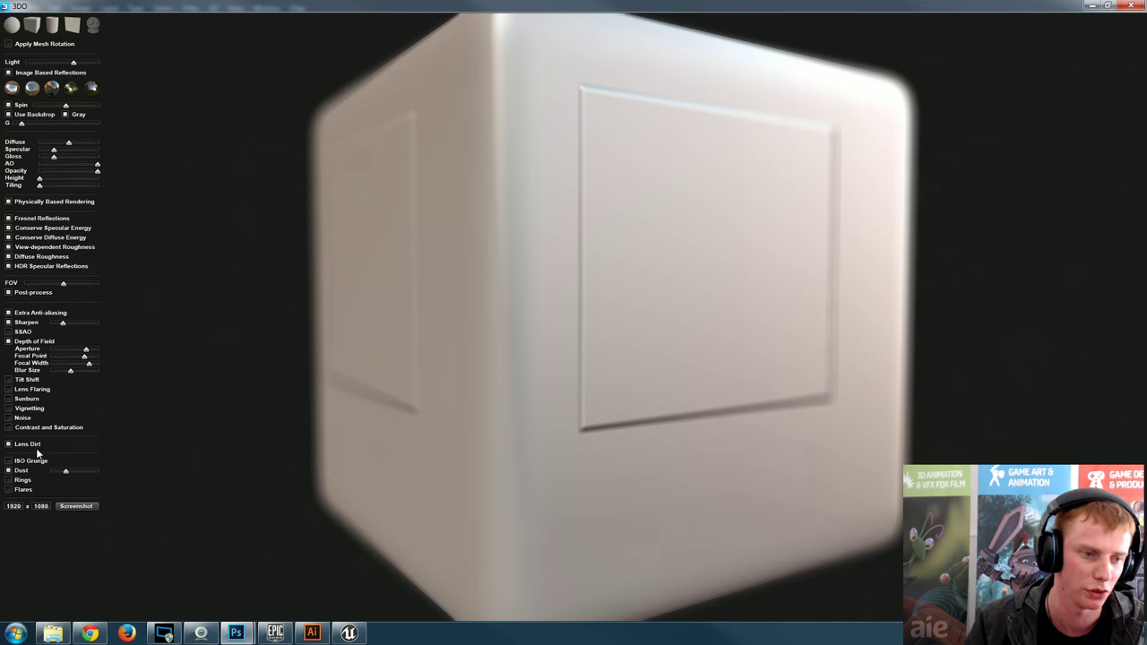
click(9, 342)
scroll(296, 394, down, 5)
drag(531, 371, 573, 398)
scroll(613, 404, up, 3)
scroll(612, 406, up, 5)
scroll(581, 404, down, 2)
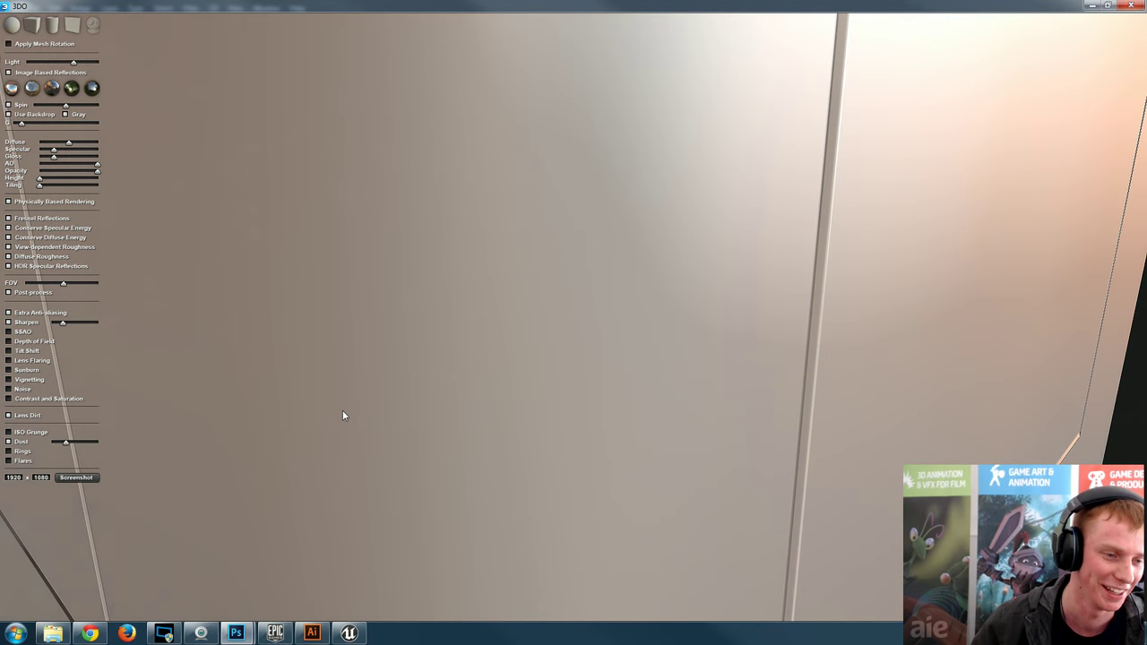
- Raise the Lens Dirt Dust amount to its maximum and examine the dust from several angles around the cube
scroll(499, 363, down, 3)
drag(64, 448, 99, 446)
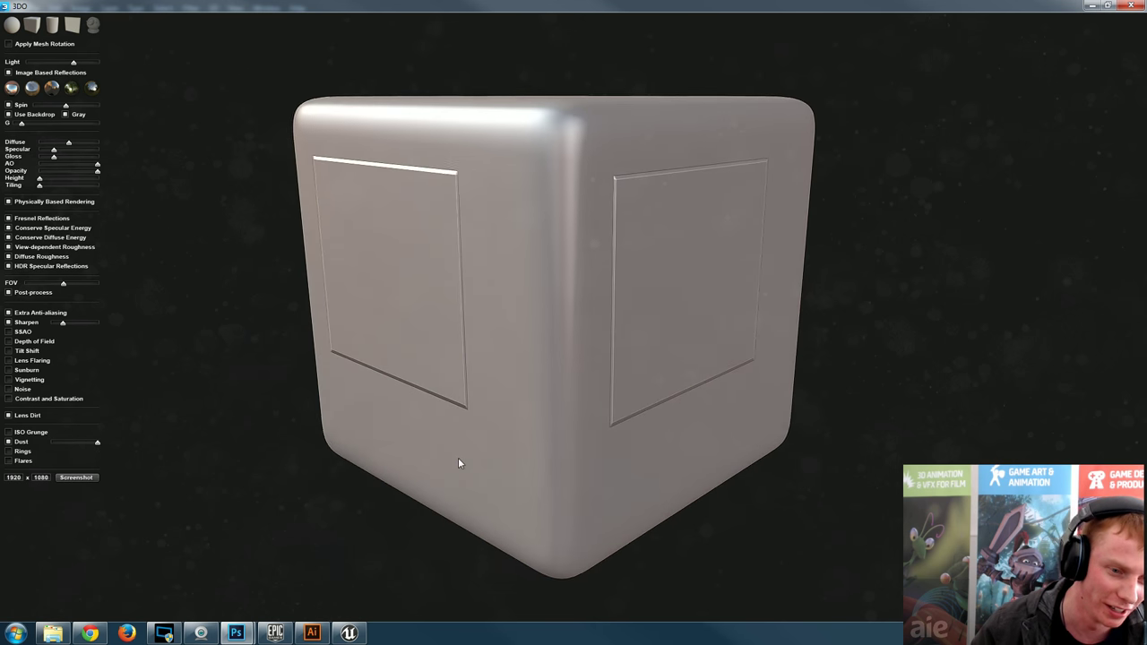
scroll(456, 463, up, 3)
drag(499, 448, 191, 506)
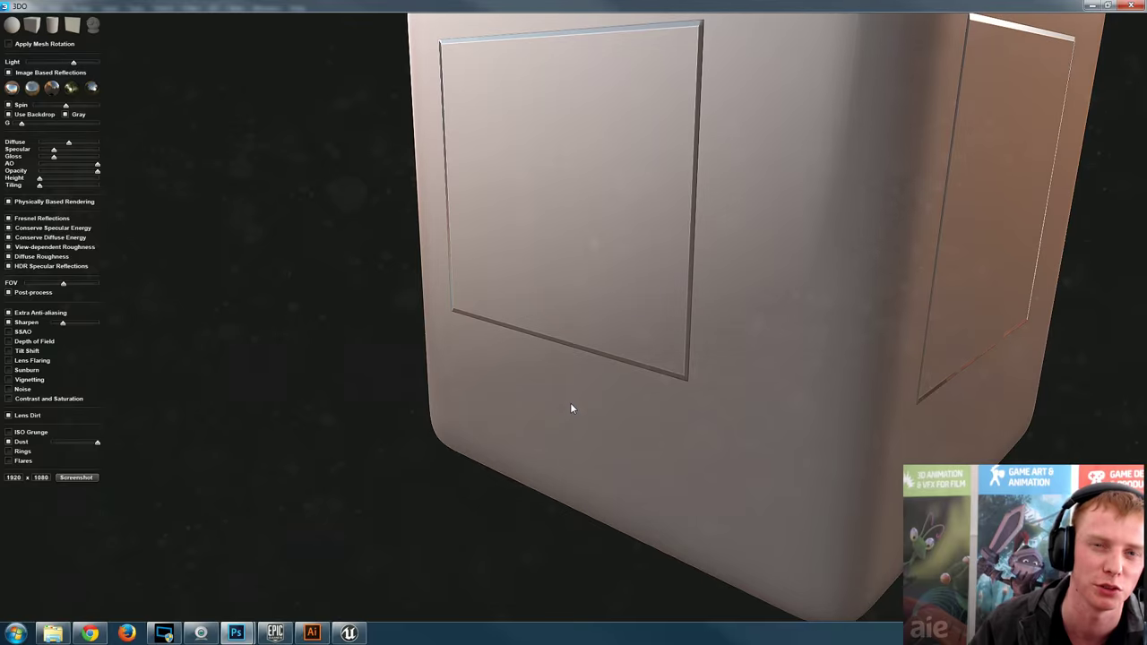
drag(586, 333, 358, 345)
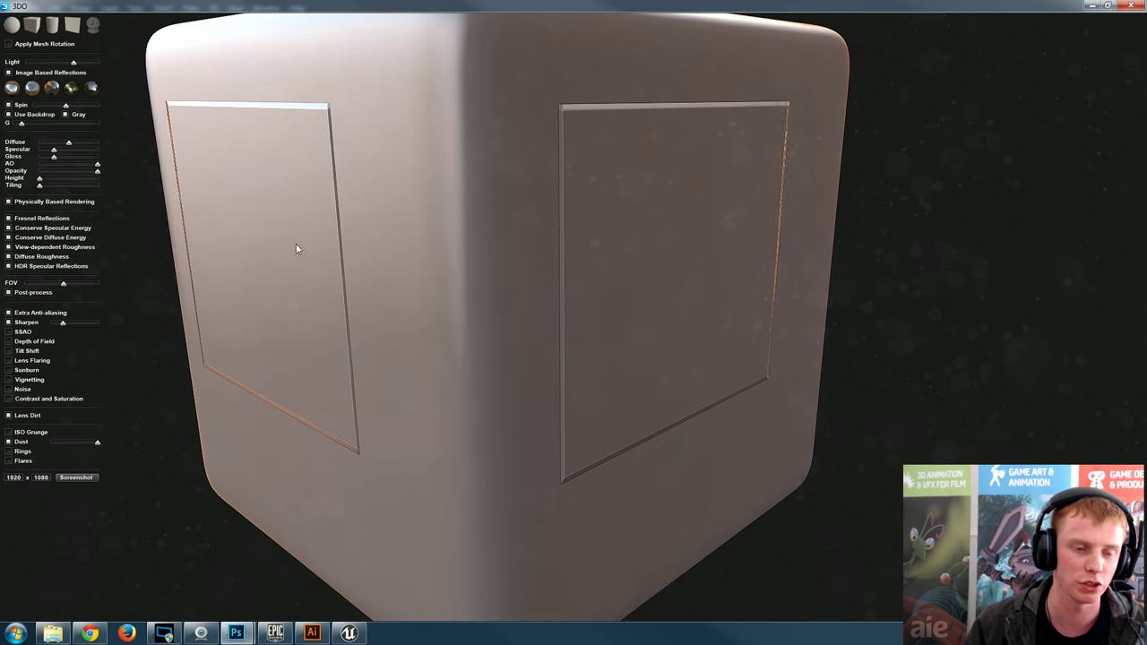
scroll(577, 300, down, 3)
drag(577, 299, 530, 306)
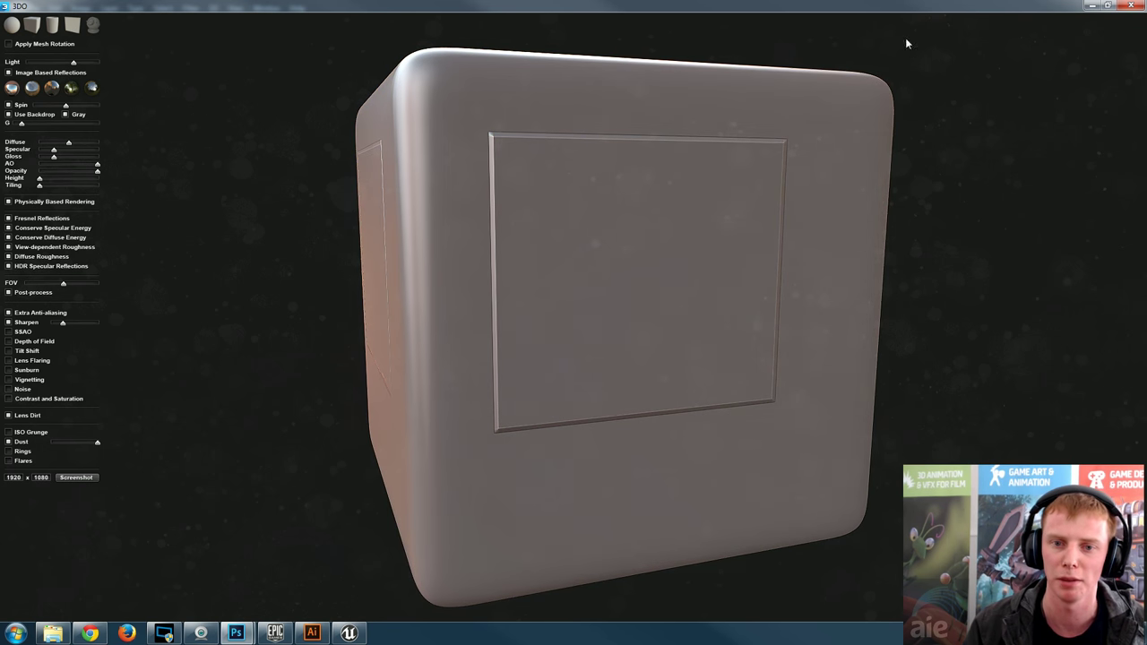
- Restore the 3DO preview to its small window, hide its settings overlay and return to the Photoshop document
click(1109, 6)
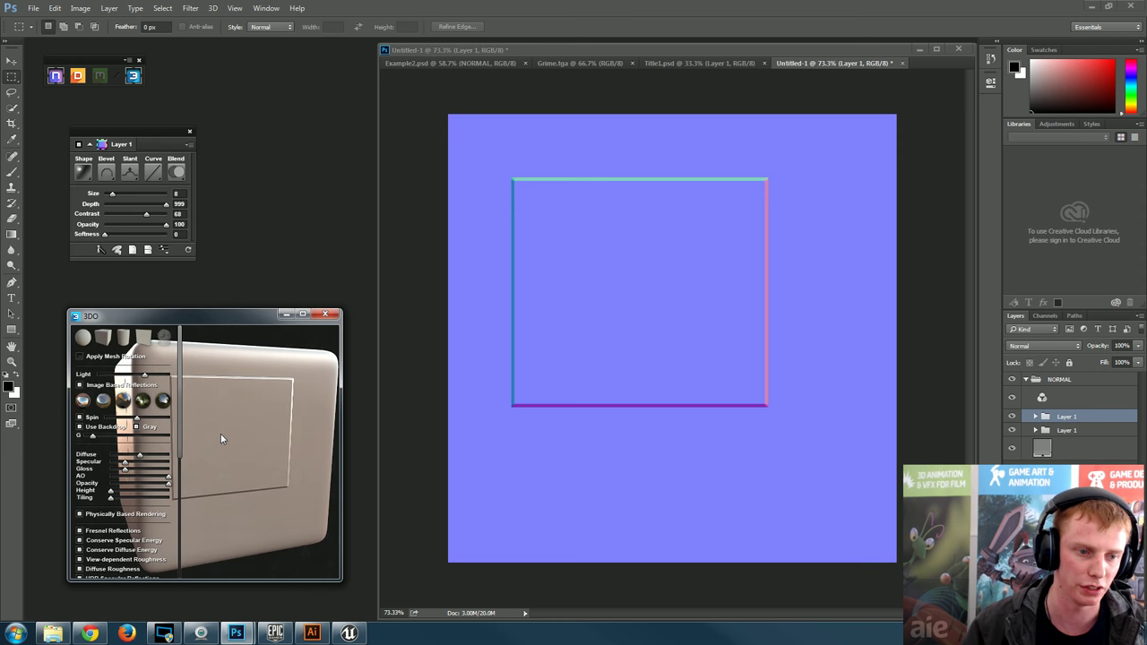
key(space)
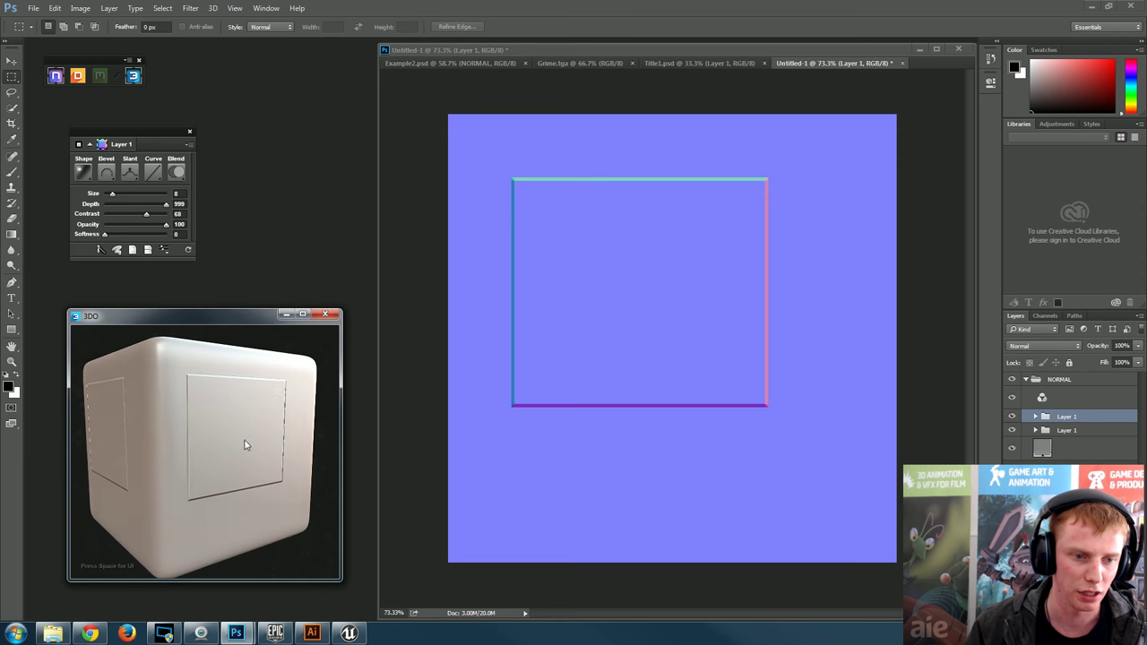
click(679, 318)
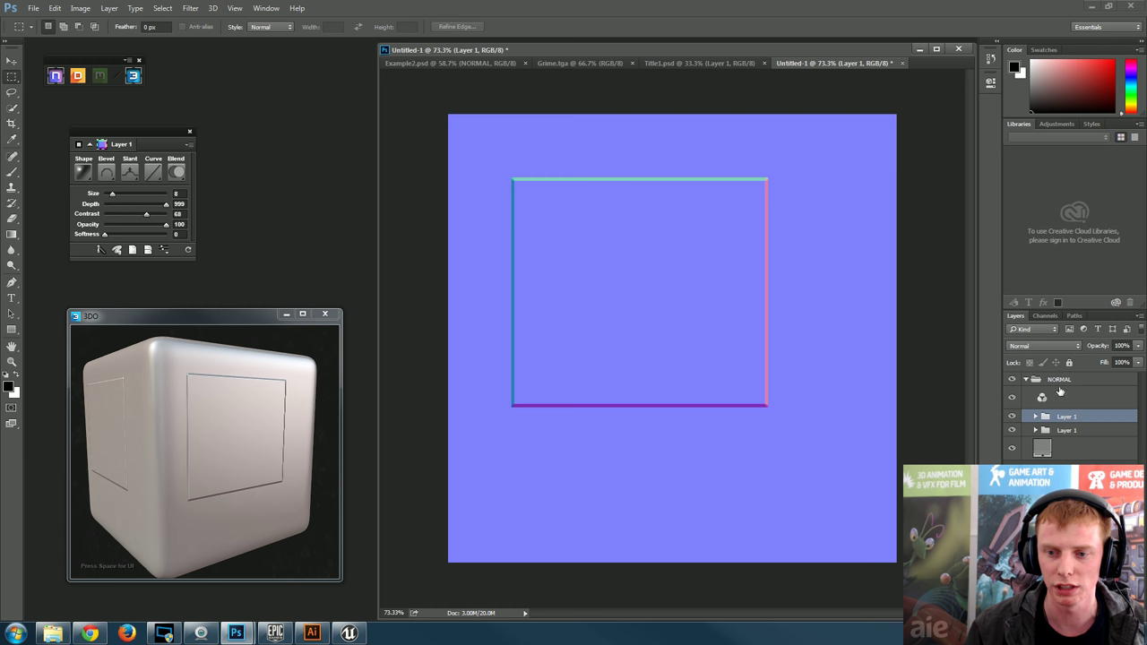
- Select the upper Layer 1 group and compare the normal map with the group hidden and shown
click(1079, 433)
click(1067, 420)
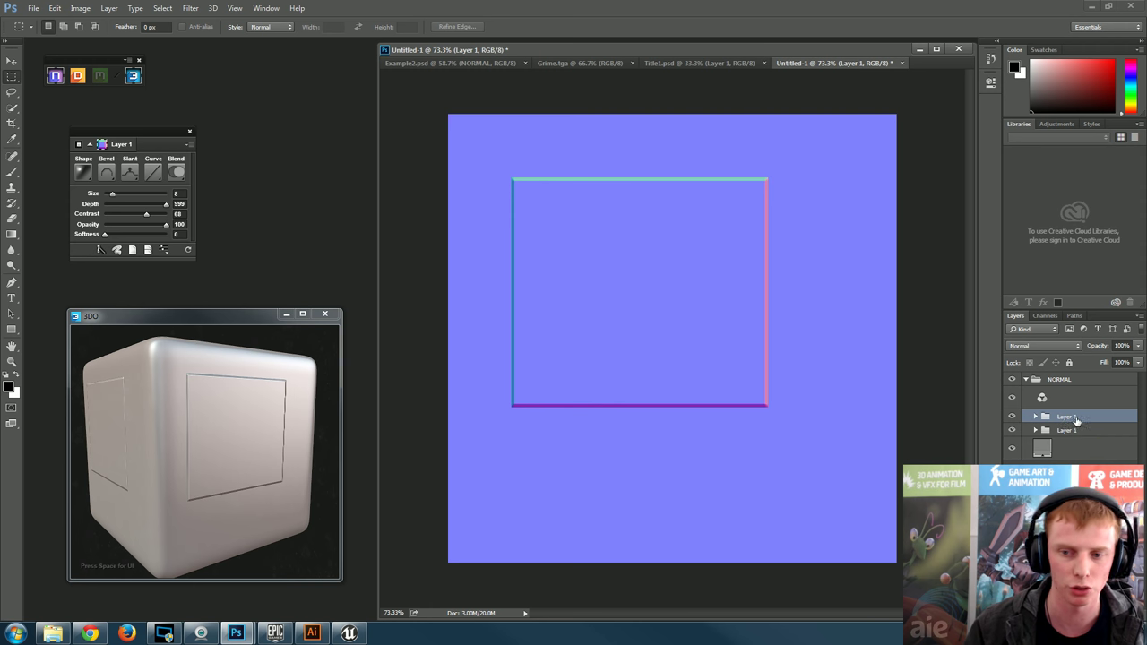
click(1013, 418)
click(1013, 418)
click(1012, 418)
click(1013, 417)
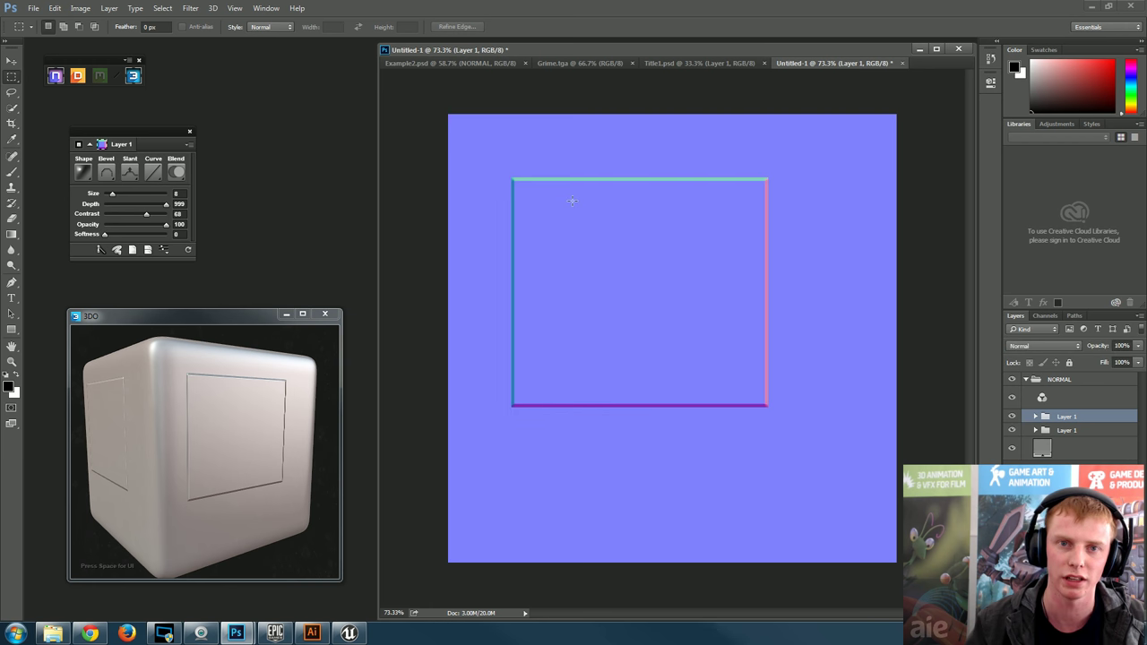
- Try moving the upper Layer 1 group above the adjustment layer, return it below and reselect it
drag(1056, 420, 1065, 392)
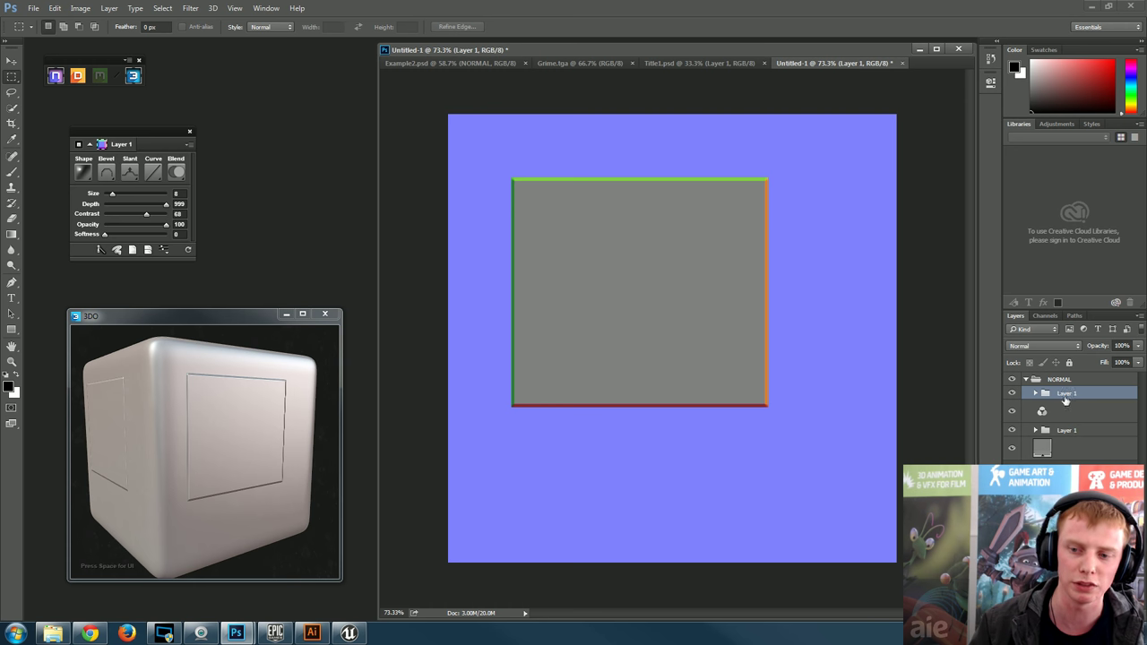
mouse_move(1068, 392)
mouse_down()
mouse_move(1066, 414)
mouse_move(1062, 405)
mouse_up()
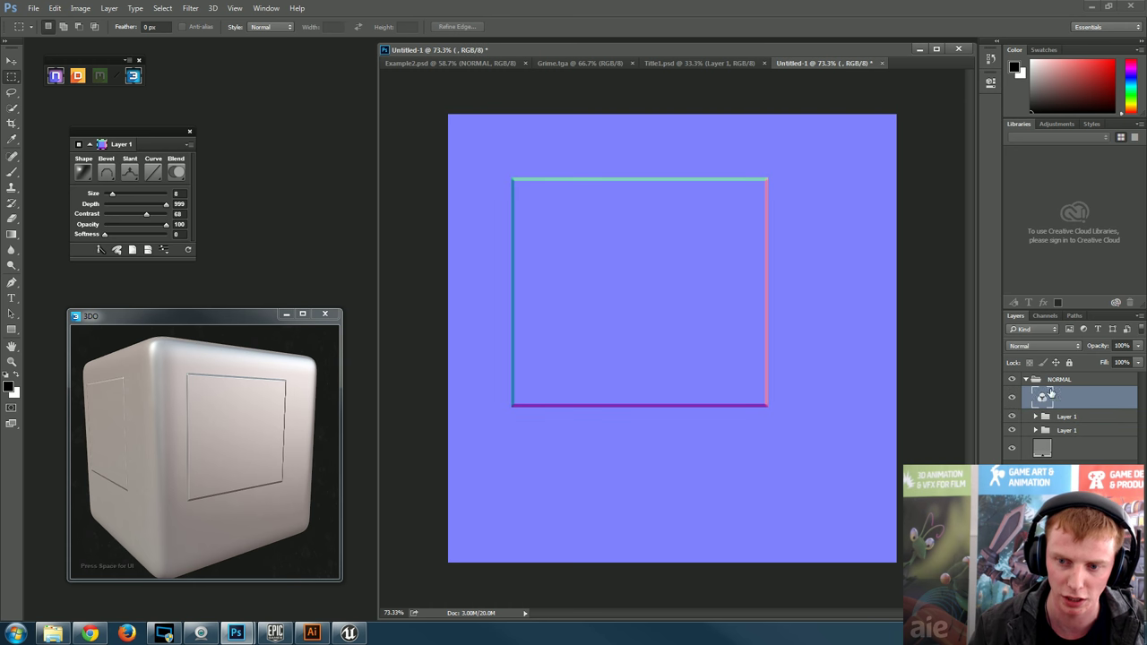
click(1051, 450)
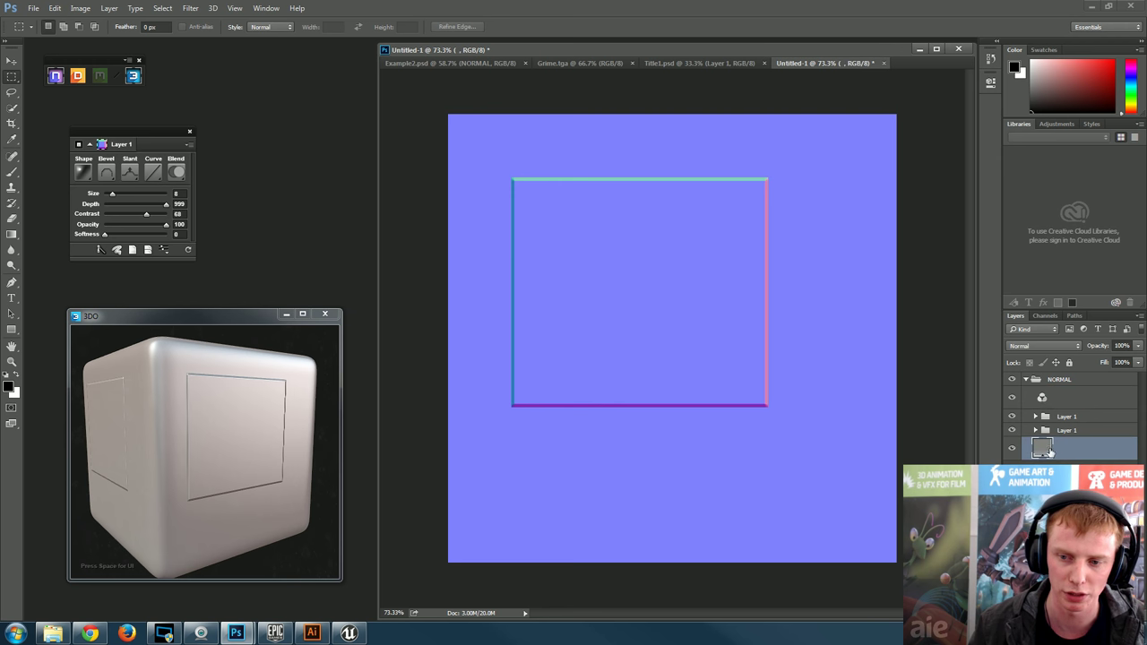
click(1055, 418)
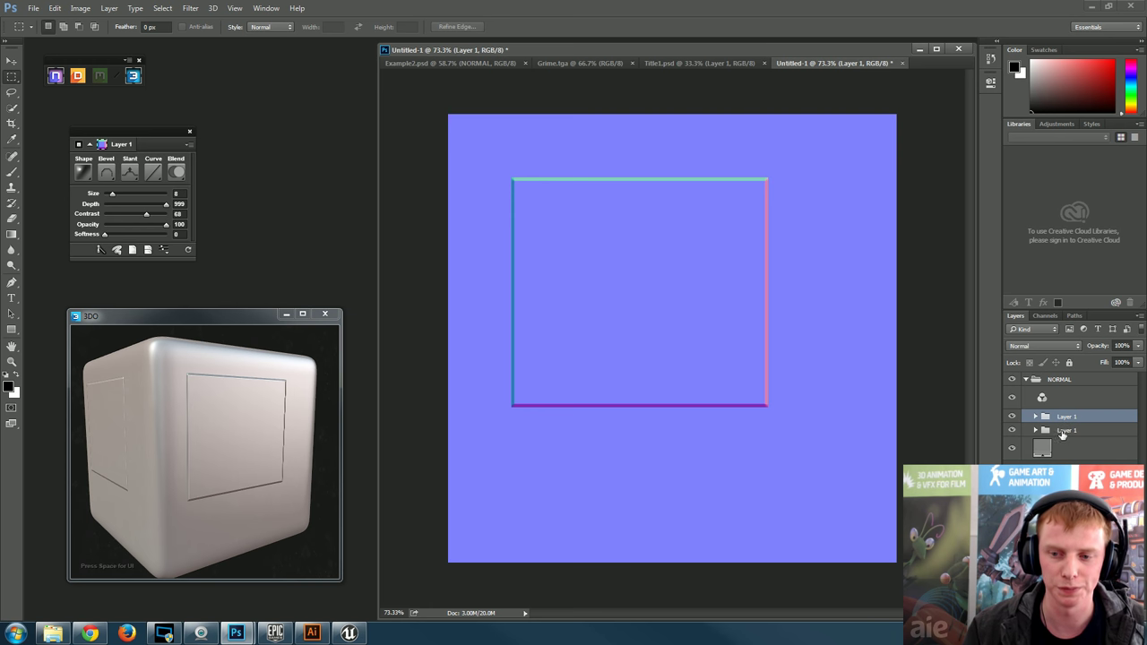
- Inspect the contents of the lower Layer 1 group, collapse it and rename it as backgraound
click(1071, 432)
click(1037, 432)
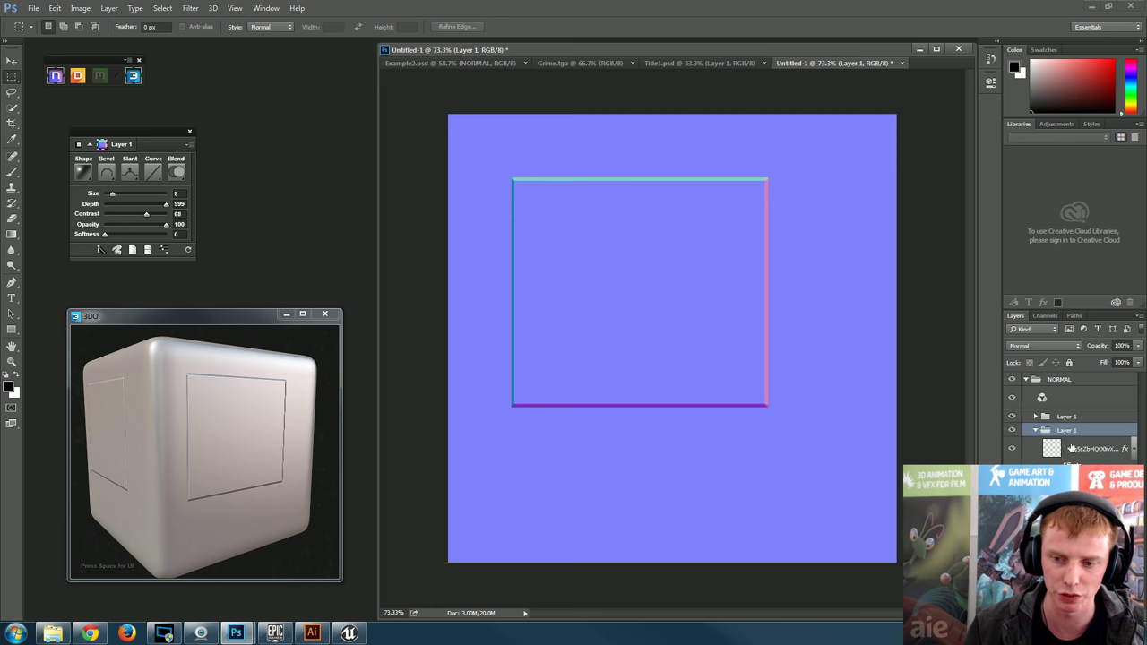
click(1037, 431)
double_click(1066, 430)
text(backgrround)
- Check and delete the backgraound group with its contents, and check the grey base layer's visibility
click(1011, 431)
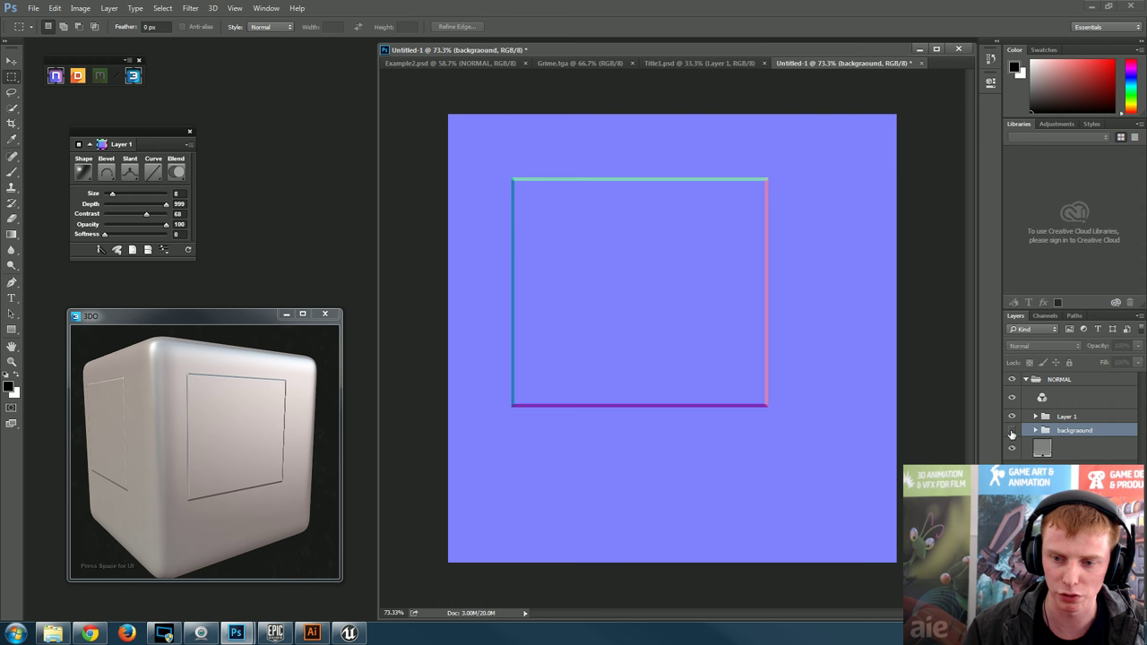
click(1012, 431)
click(1012, 431)
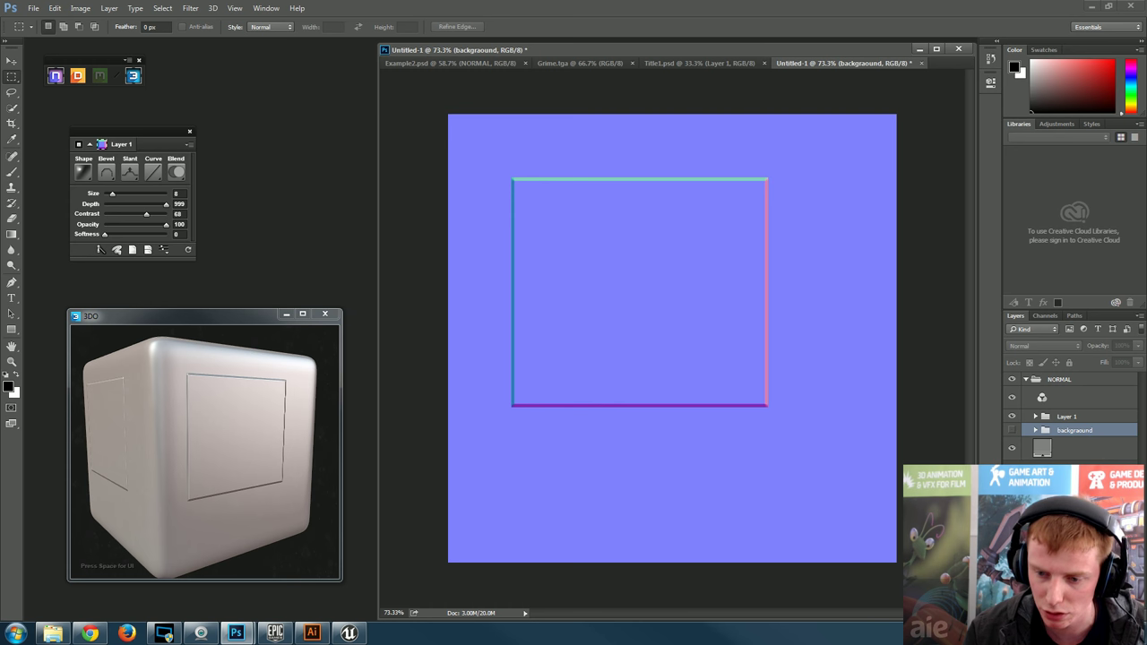
key(Delete)
click(499, 240)
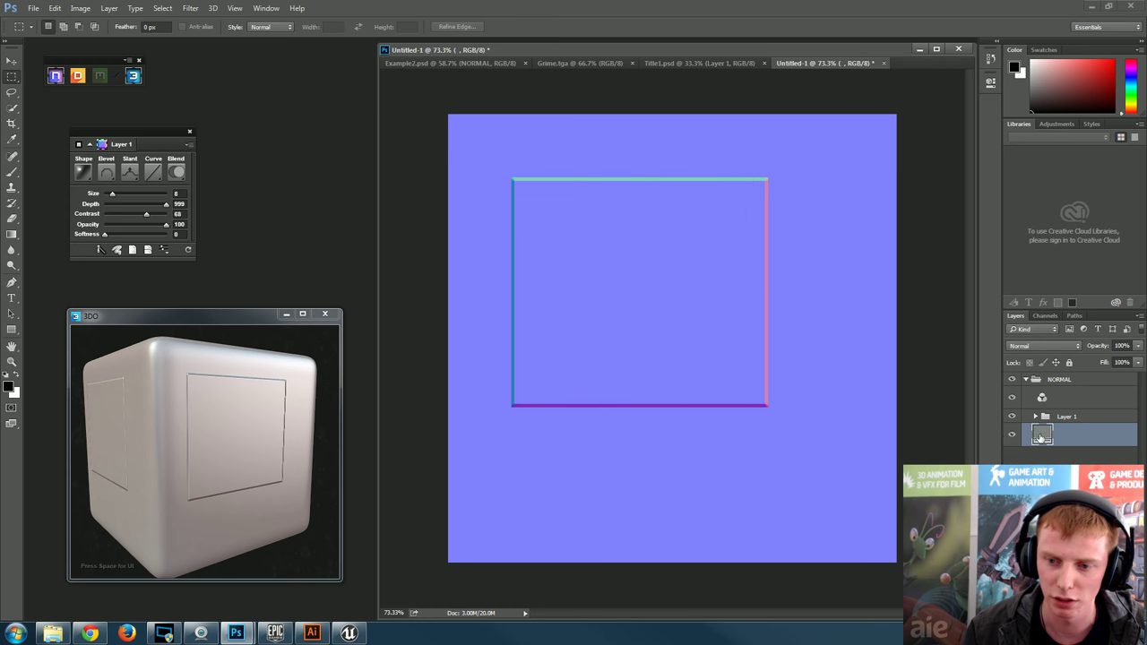
click(1013, 435)
click(1014, 436)
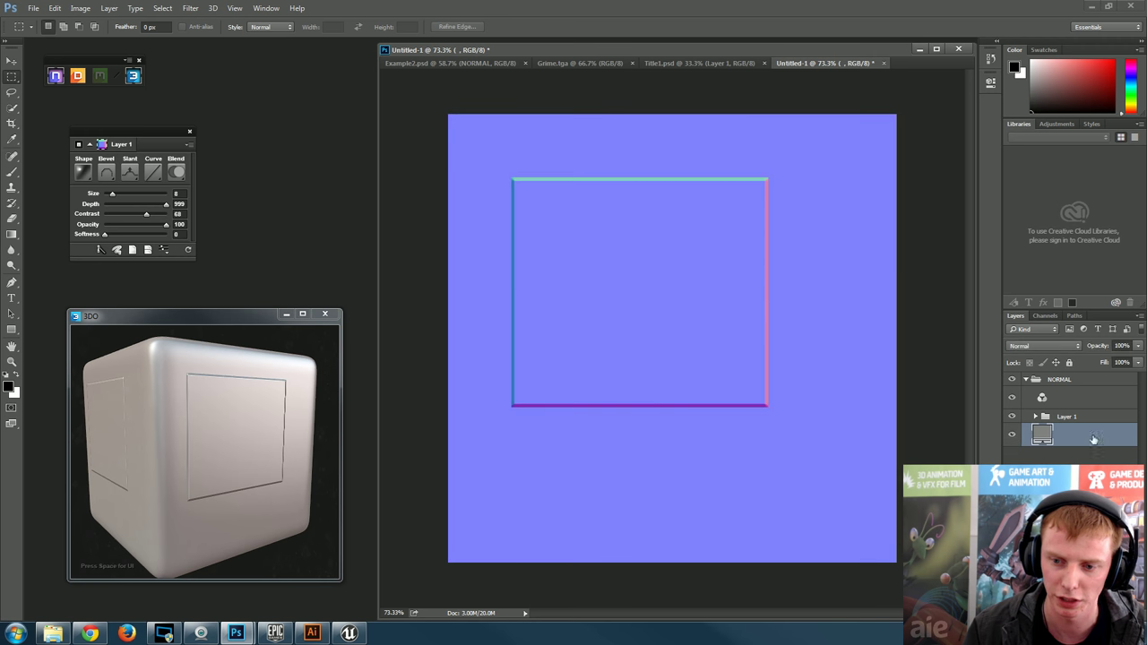
- Rename the remaining Layer 1 group as Box
click(1066, 418)
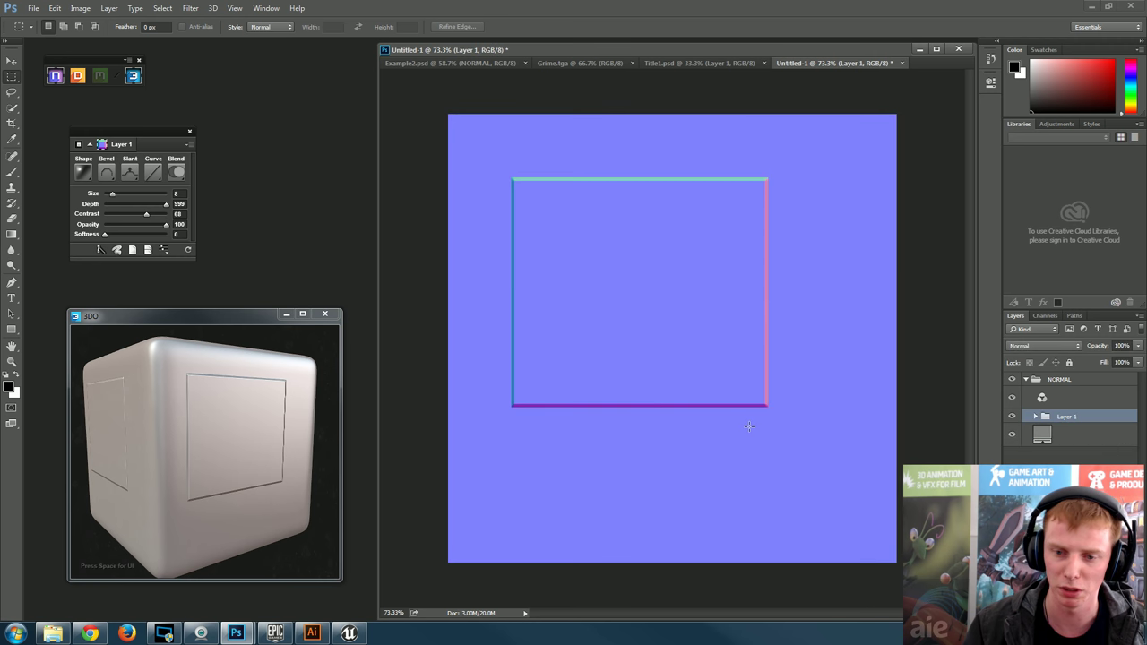
double_click(1066, 417)
key(BackSpace)
text(Box)
key(Return)
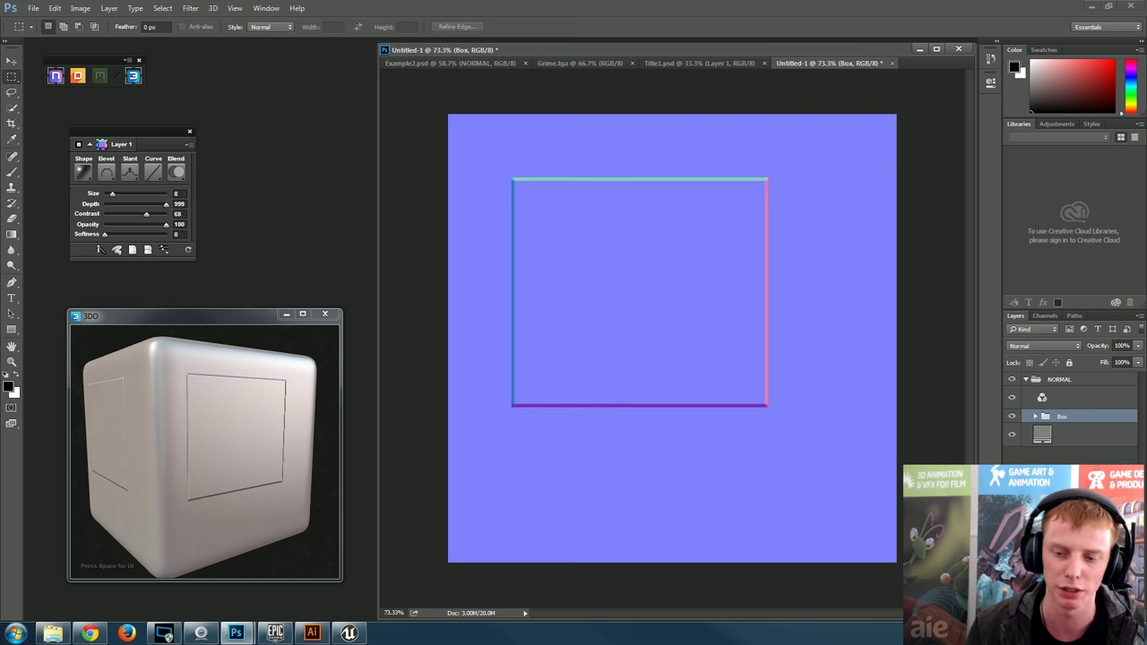
- Add a new empty layer above the Box group, delete the Box group and leave the new layer selected
key(ctrl+shift+alt+n)
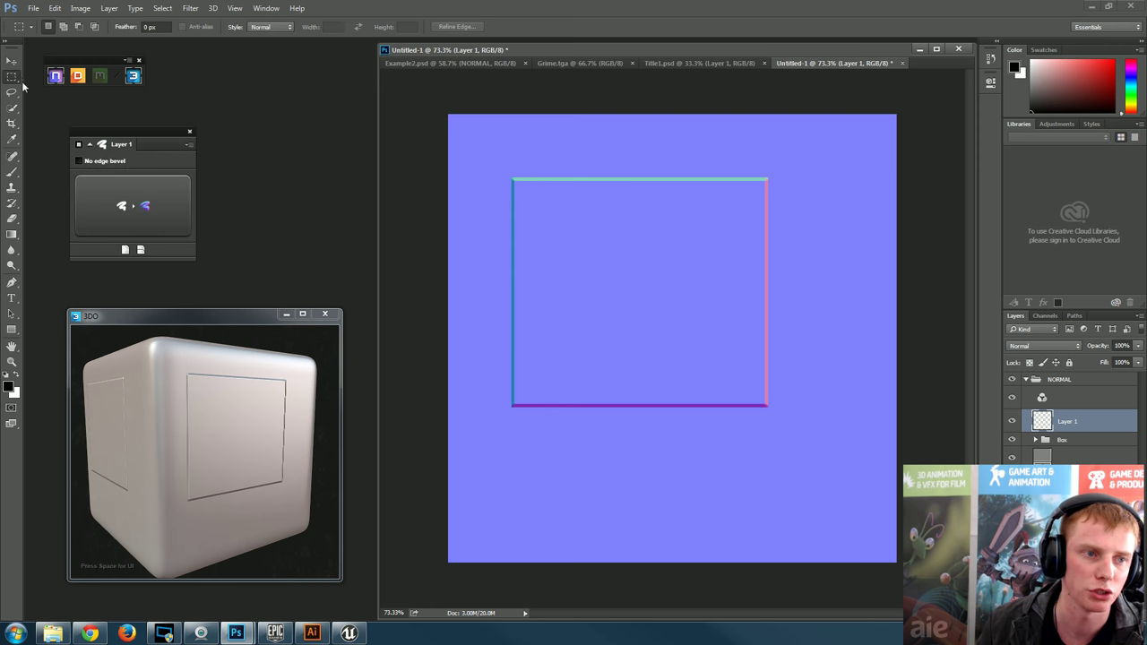
click(1011, 439)
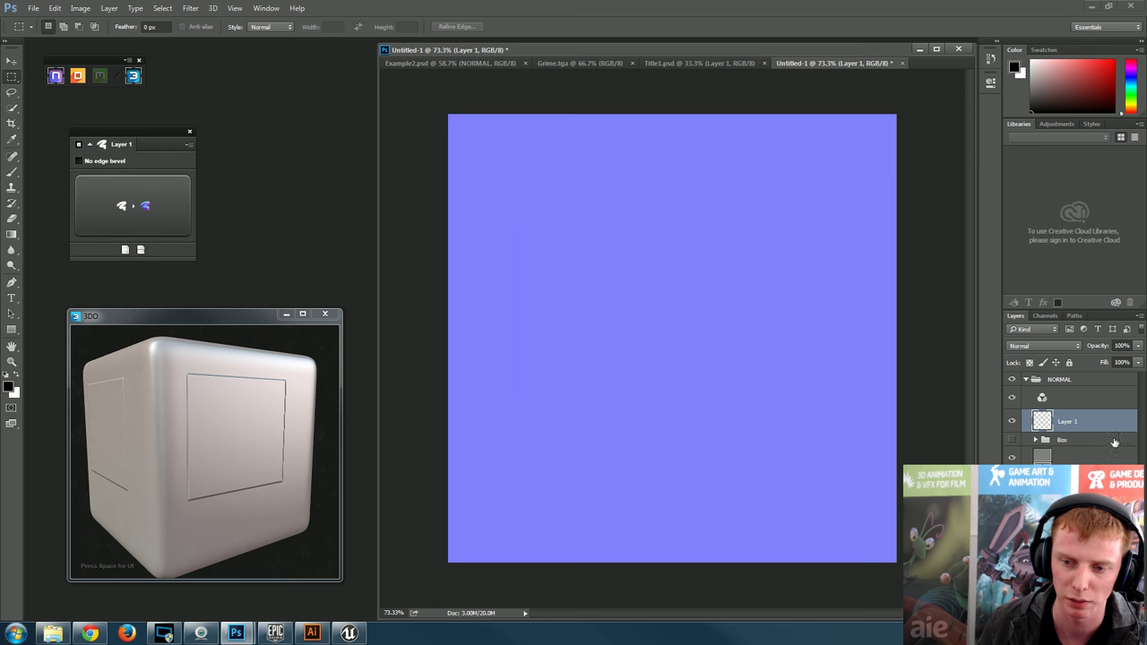
click(1011, 439)
click(1080, 440)
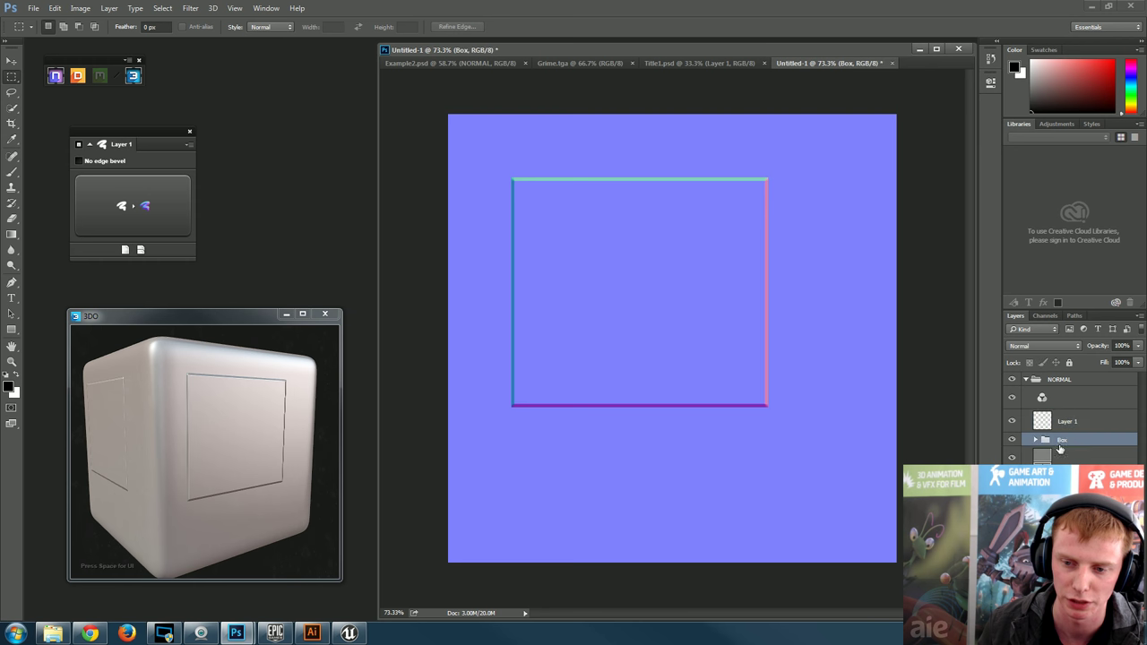
key(Delete)
click(1067, 420)
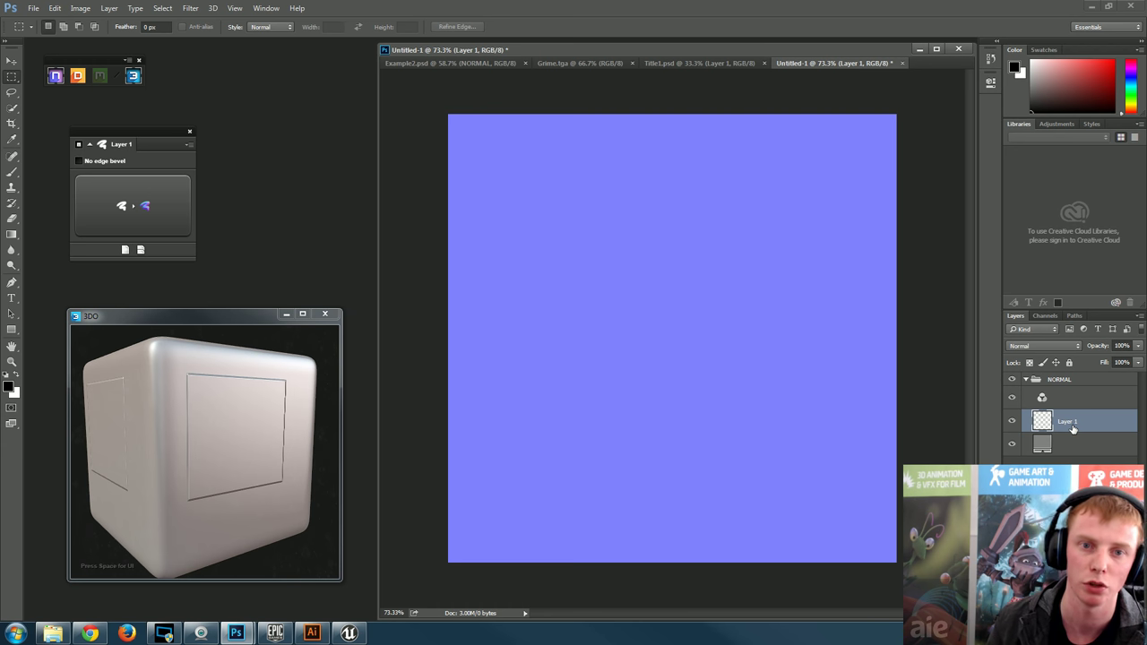
- Look through the open Title1.psd and Example2.psd documents, and return to the Untitled-1 document
click(671, 64)
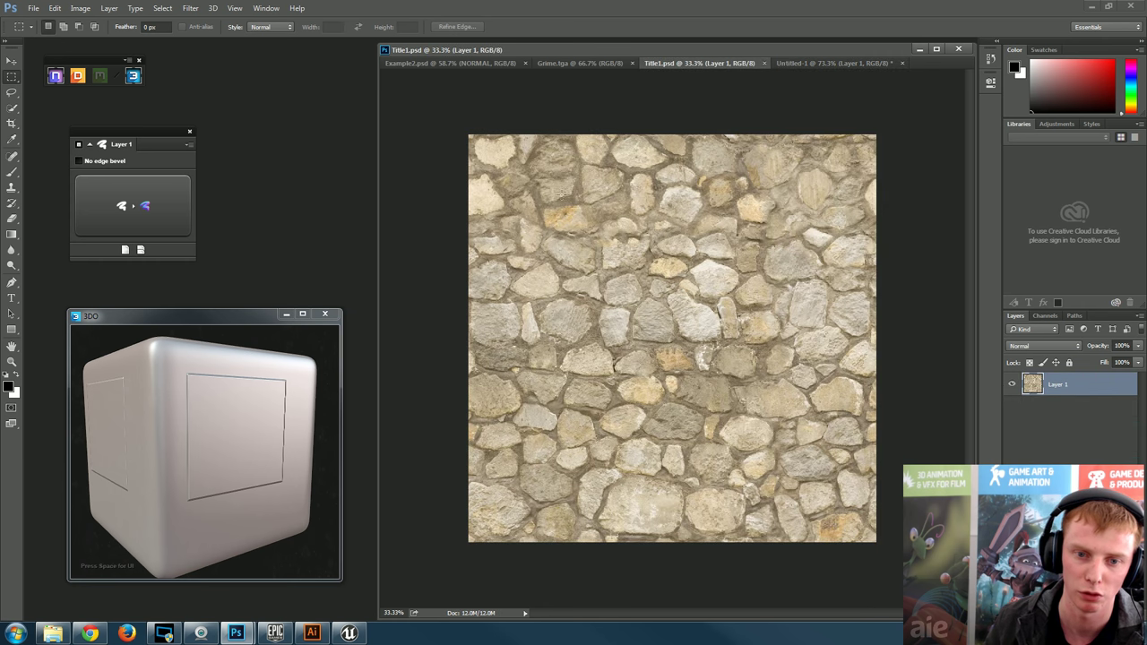
click(555, 64)
click(448, 63)
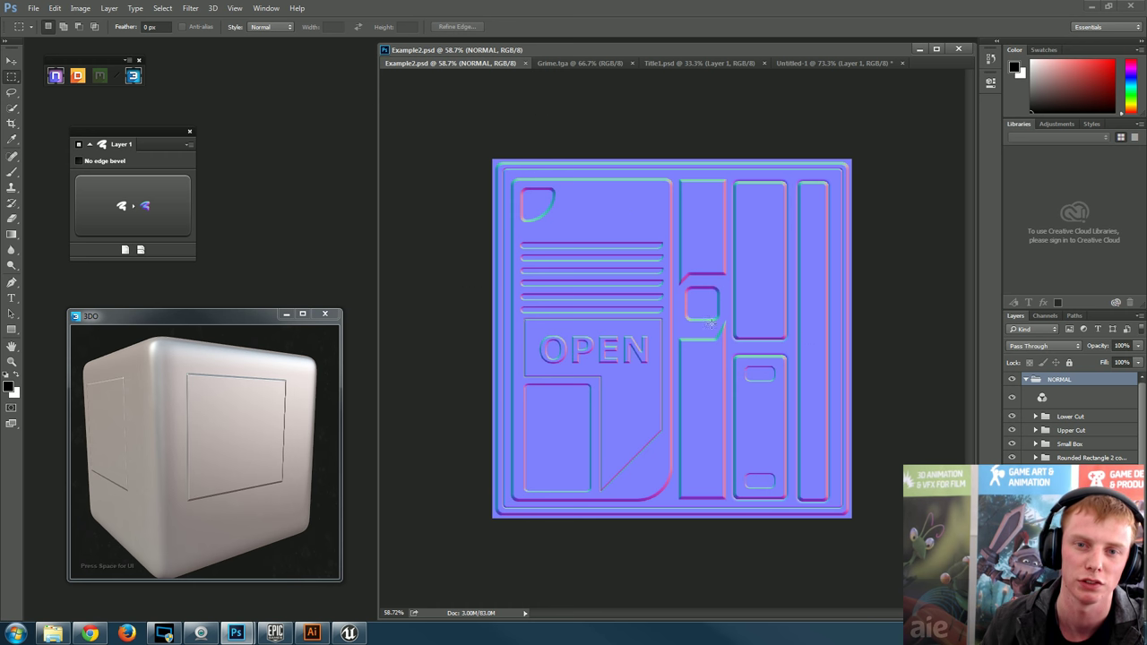
click(811, 65)
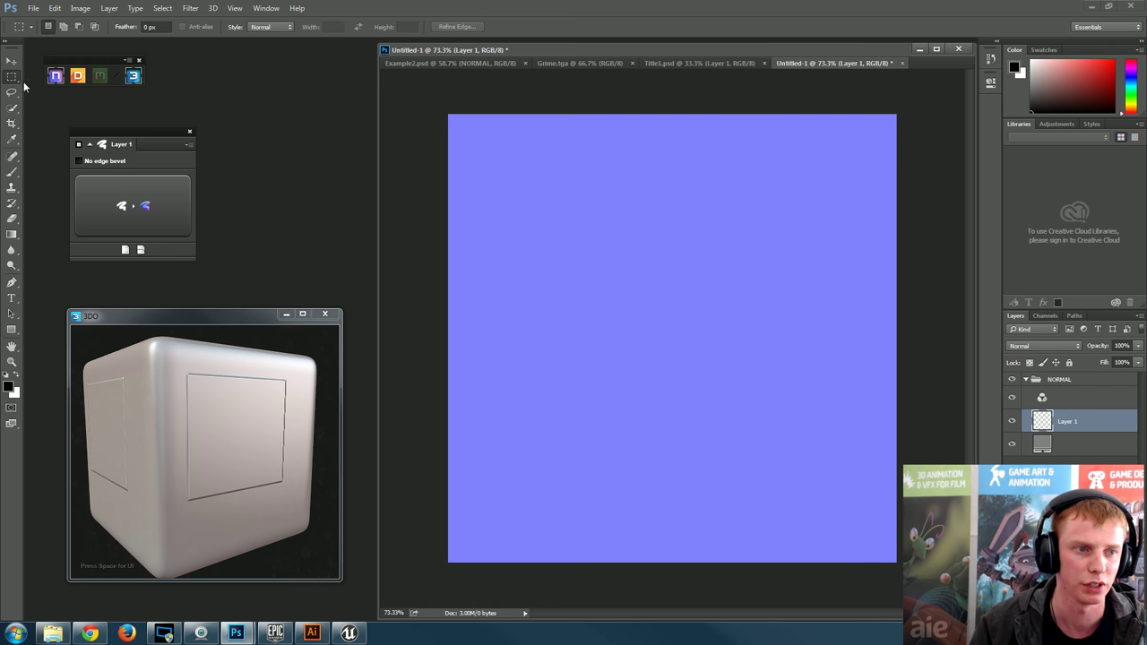
- Draw a large circular marquee selection around the middle of the canvas and convert it into an NDO normal layer
drag(11, 77, 76, 87)
drag(592, 237, 753, 385)
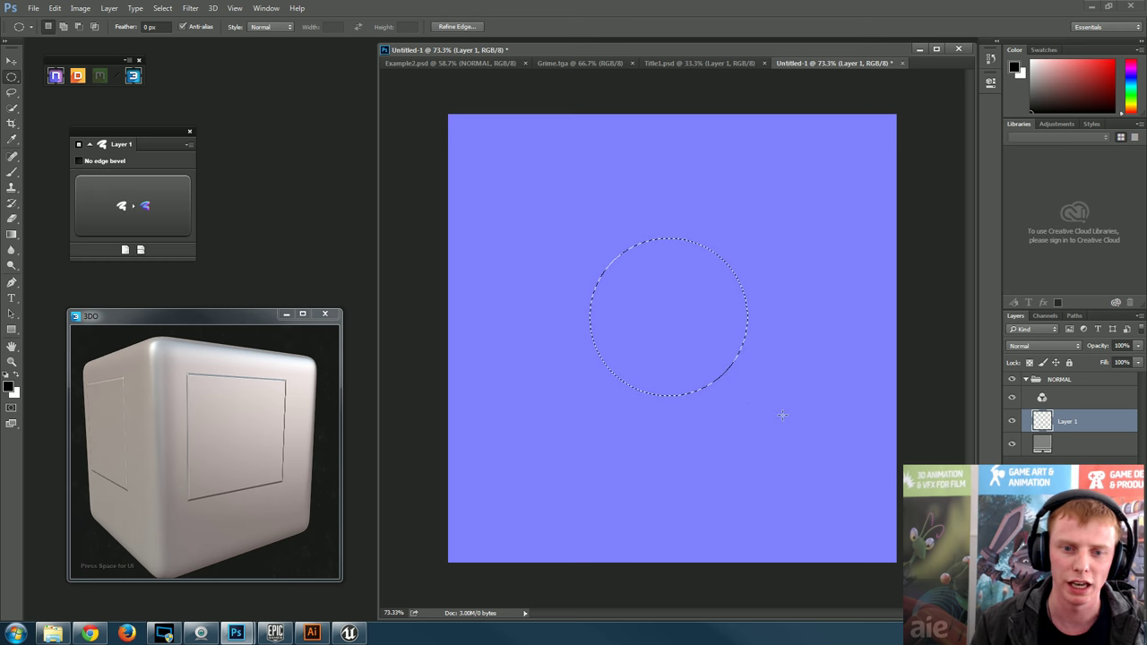
click(533, 215)
drag(533, 215, 778, 462)
click(135, 206)
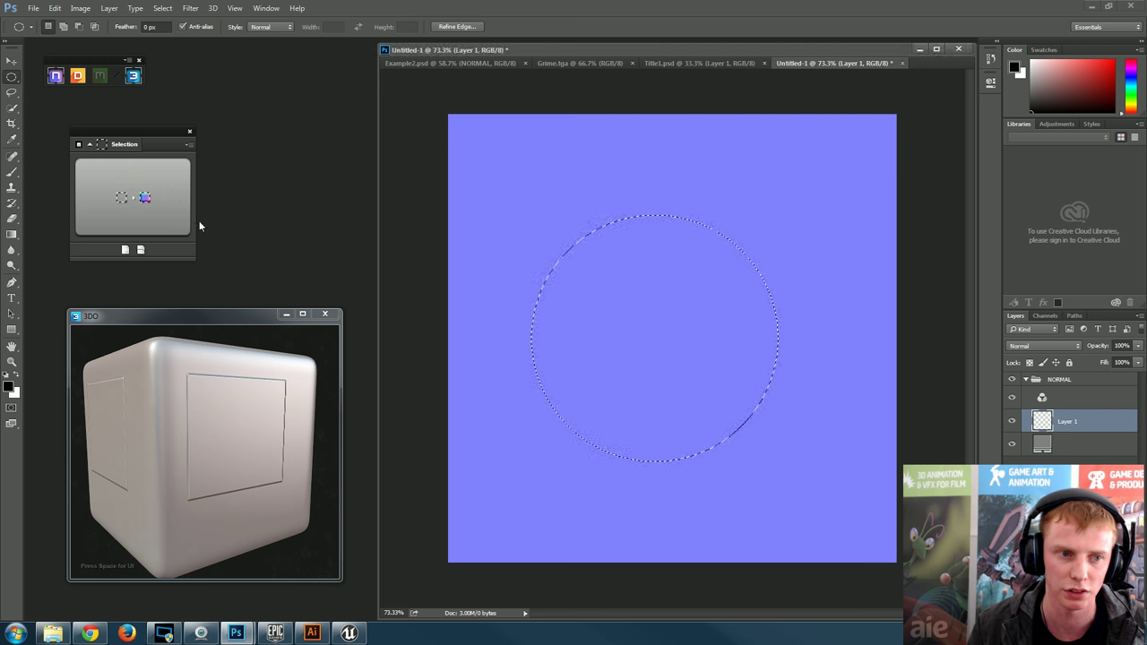
click(144, 197)
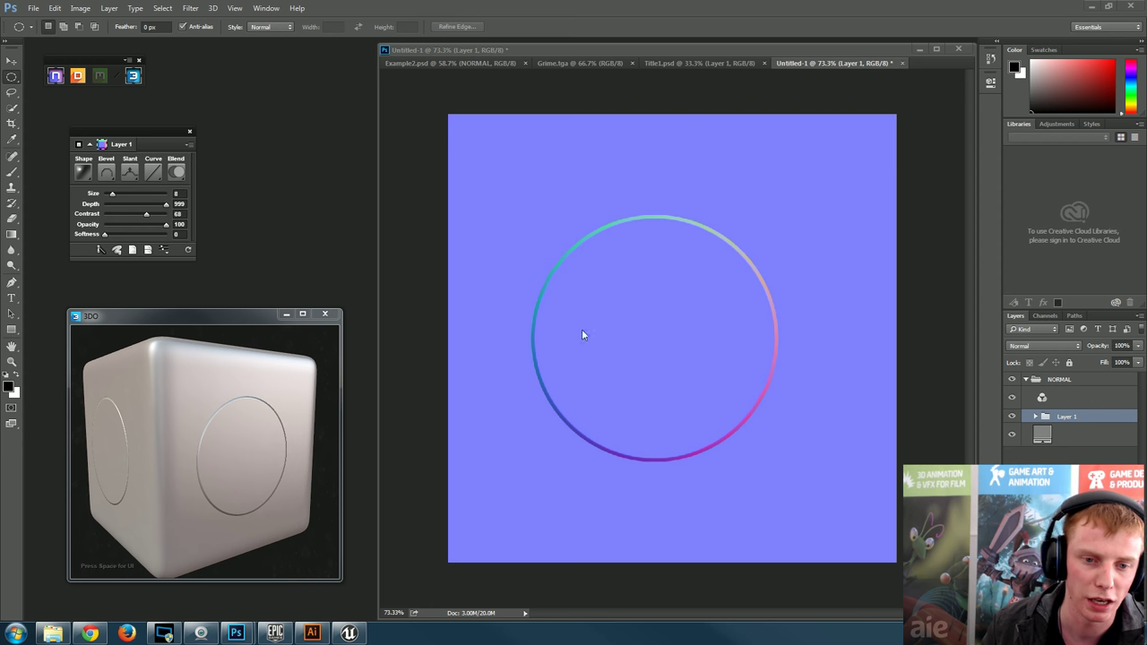
- Set the circle's bevel Size to 23 and enlarge the 3DO preview window
drag(145, 134, 288, 127)
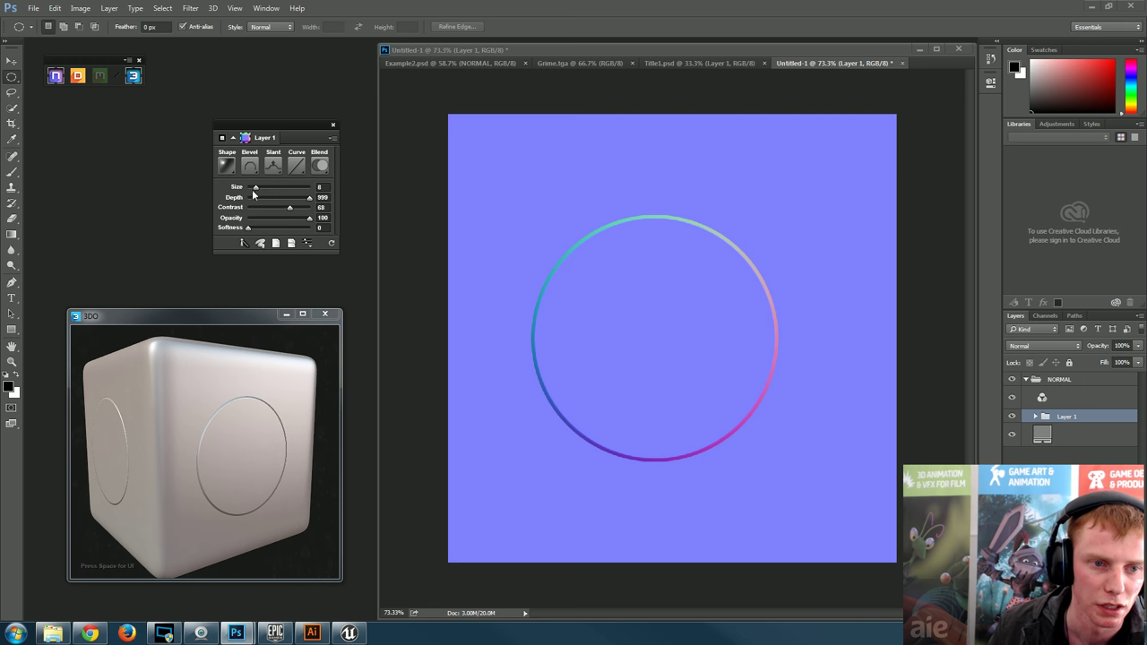
drag(257, 187, 270, 188)
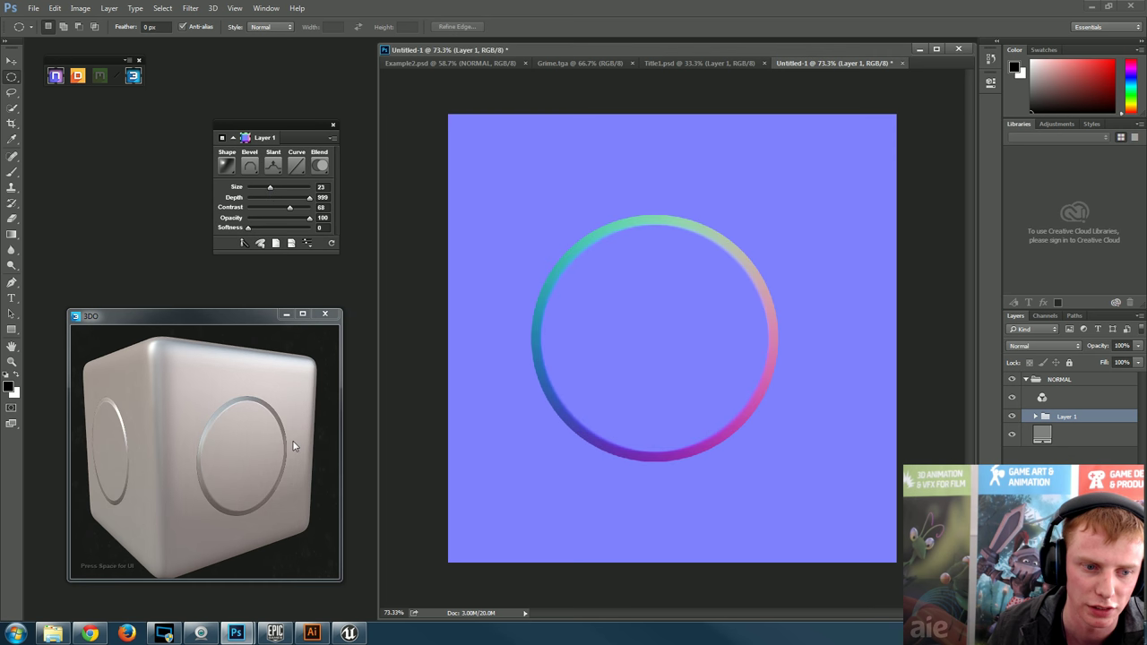
drag(195, 443, 231, 444)
drag(70, 306, 2, 235)
drag(342, 580, 365, 601)
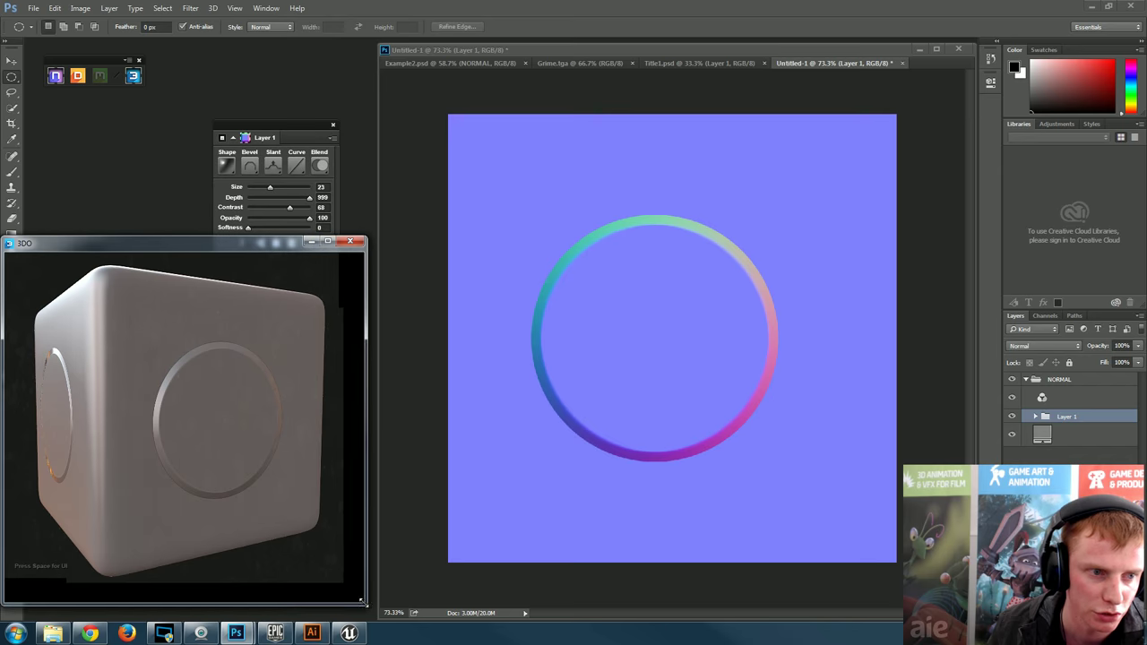
- Reposition the 3DO preview, examine the beveled ring up close and adjust the preview's Light and Spin settings
mouse_move(181, 244)
mouse_down()
mouse_move(208, 251)
mouse_move(206, 266)
mouse_up()
drag(235, 453, 243, 430)
scroll(264, 463, up, 5)
drag(314, 473, 188, 414)
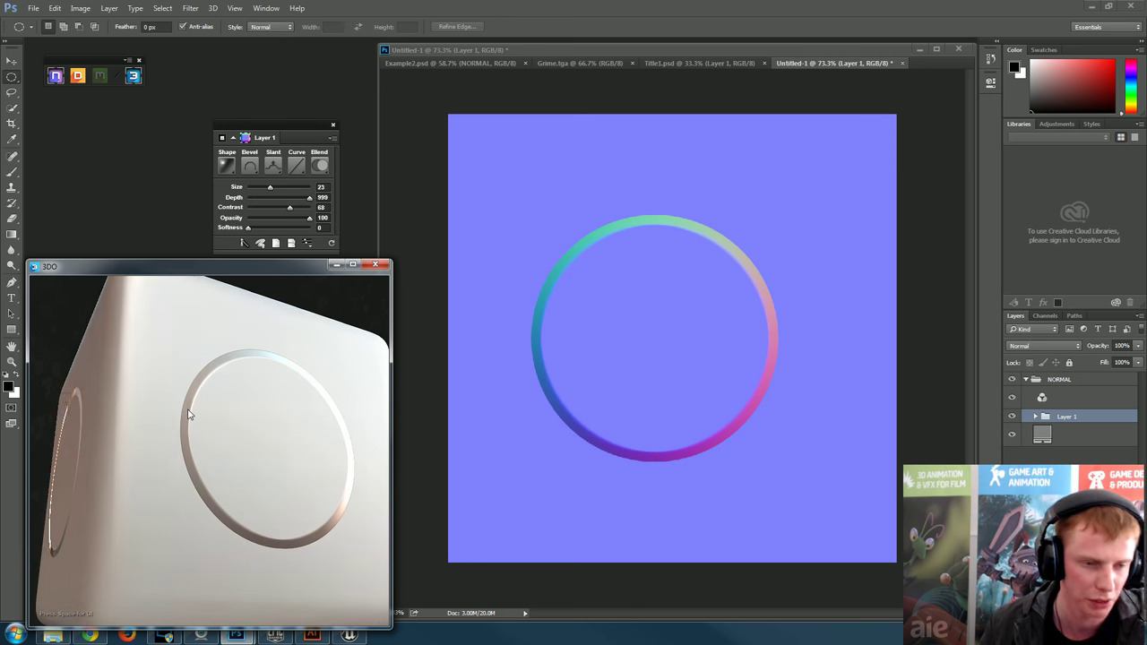
key(space)
drag(112, 325, 100, 327)
drag(95, 367, 108, 371)
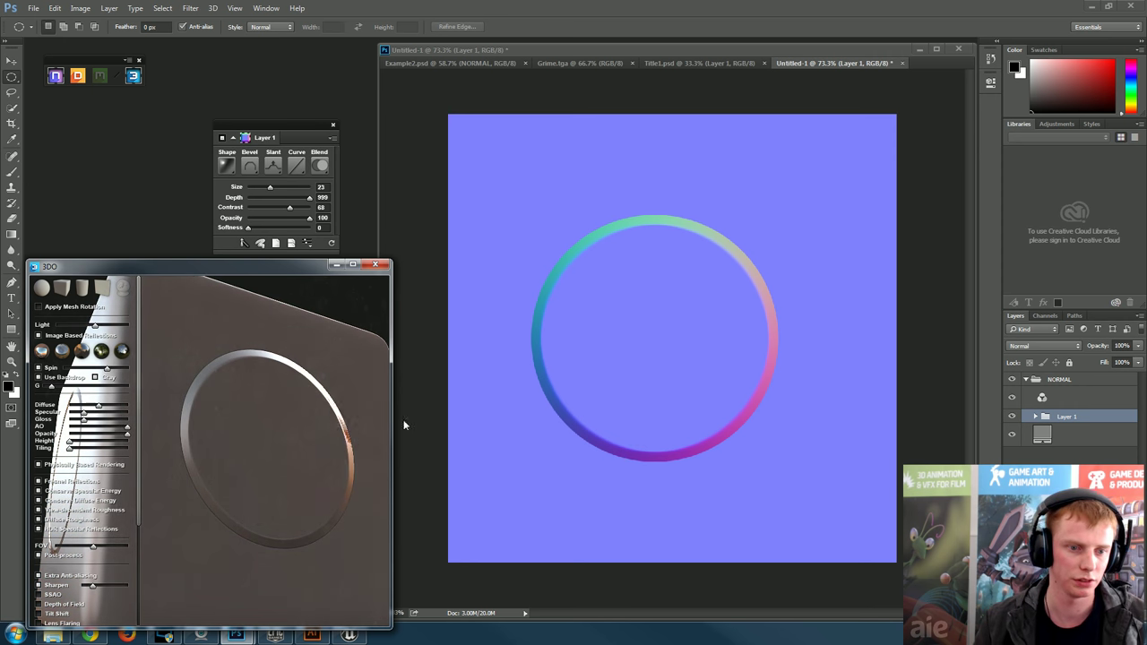
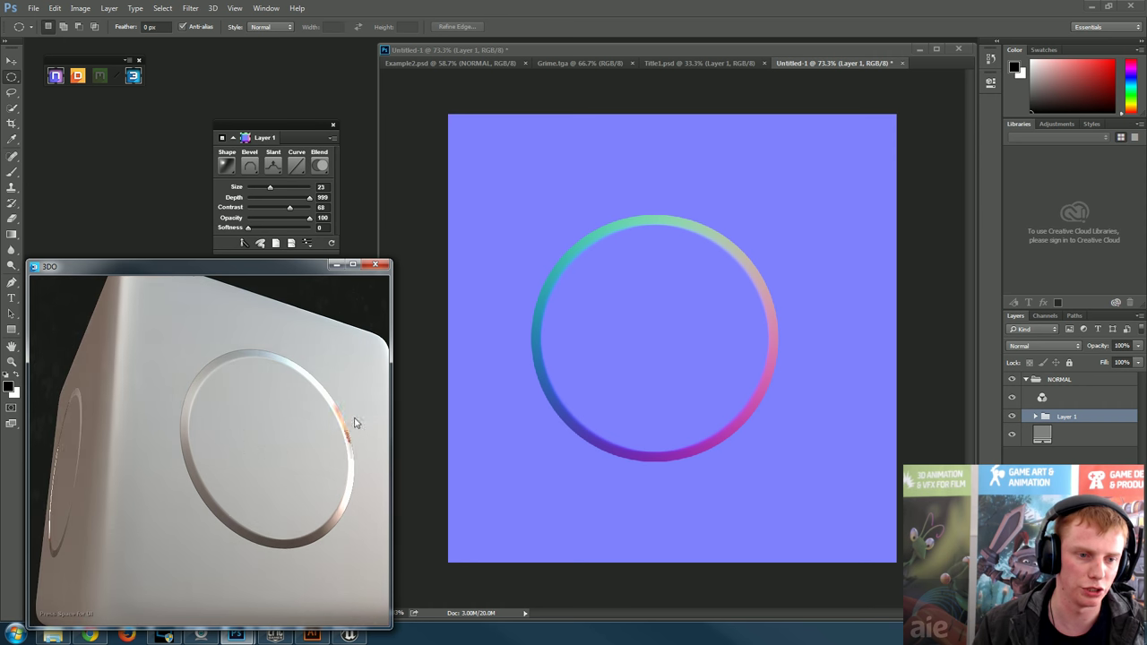
drag(719, 414, 839, 344)
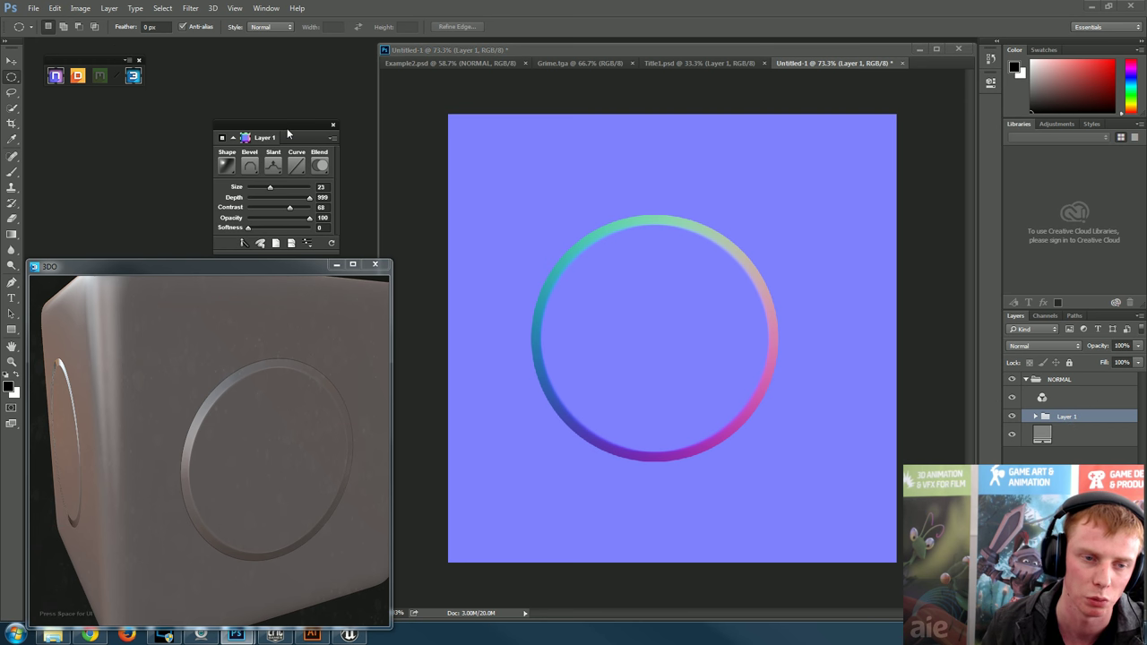
- Convert a small elliptical selection near the canvas's upper-left corner into an NDO normal layer and set its Size to 64
drag(290, 128, 250, 111)
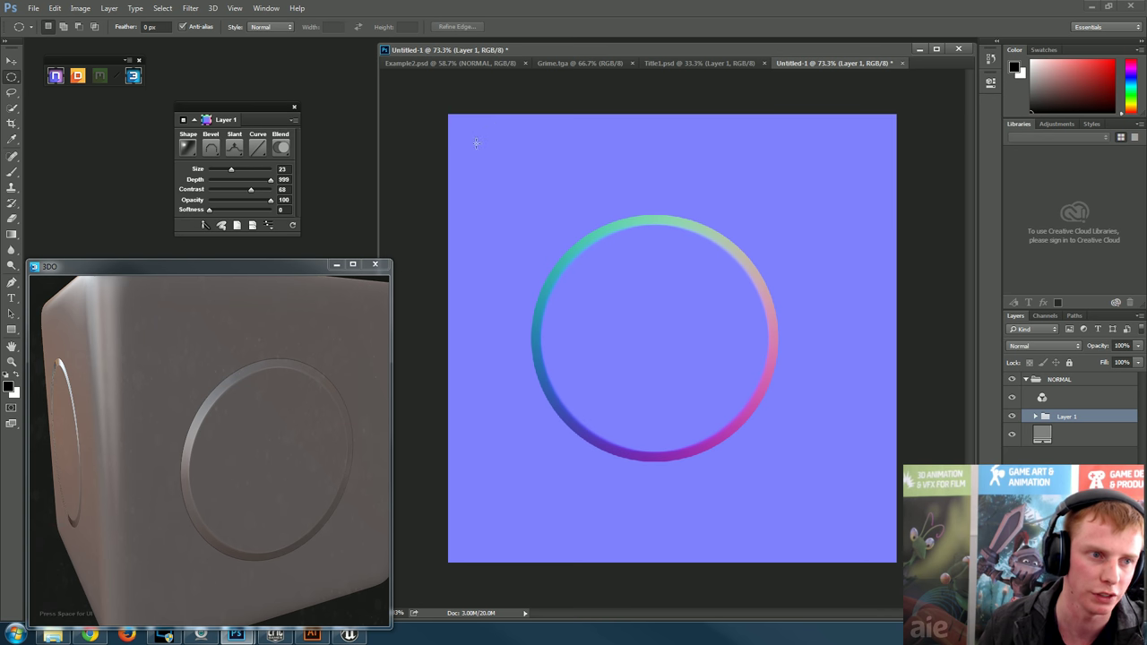
drag(475, 136, 568, 222)
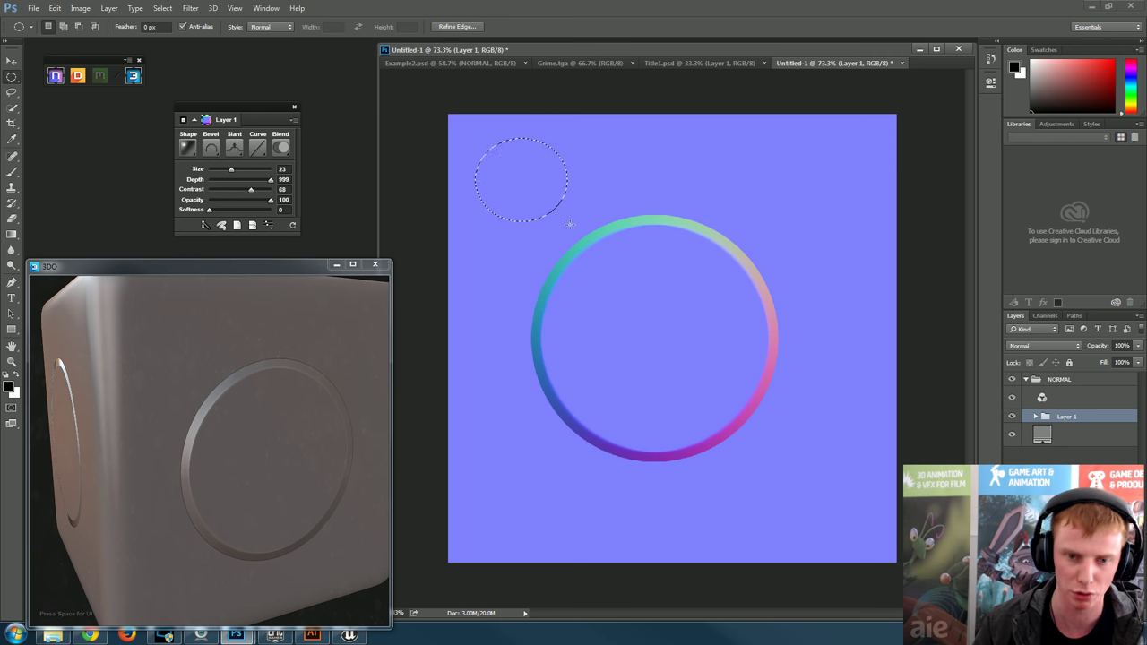
click(226, 179)
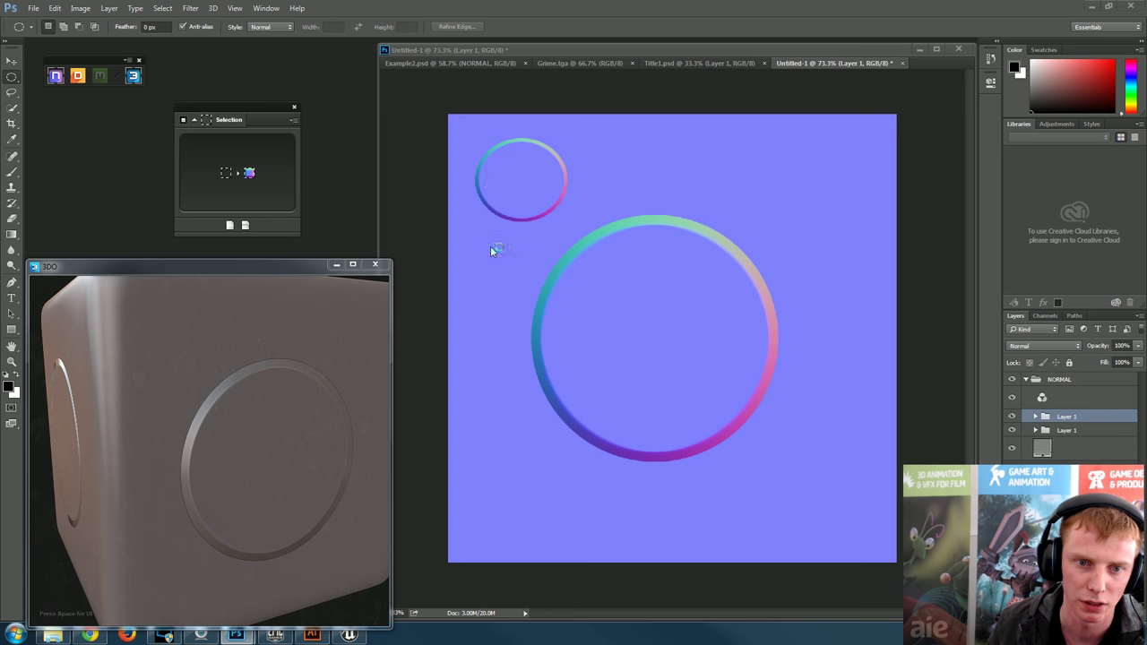
drag(220, 343, 268, 341)
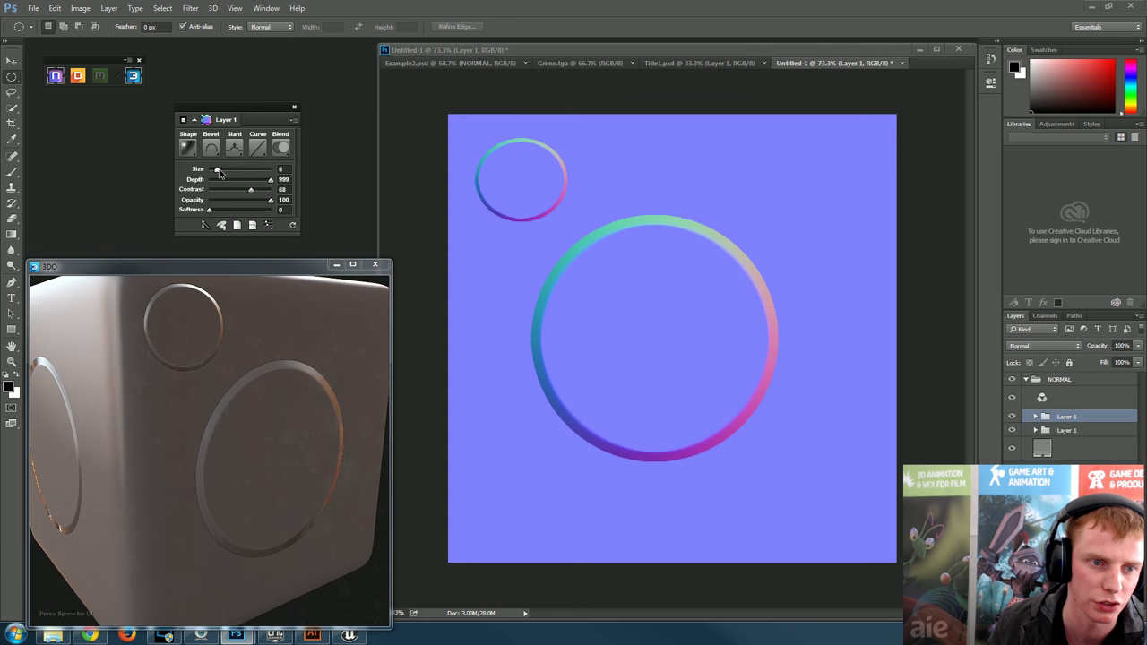
drag(217, 171, 328, 197)
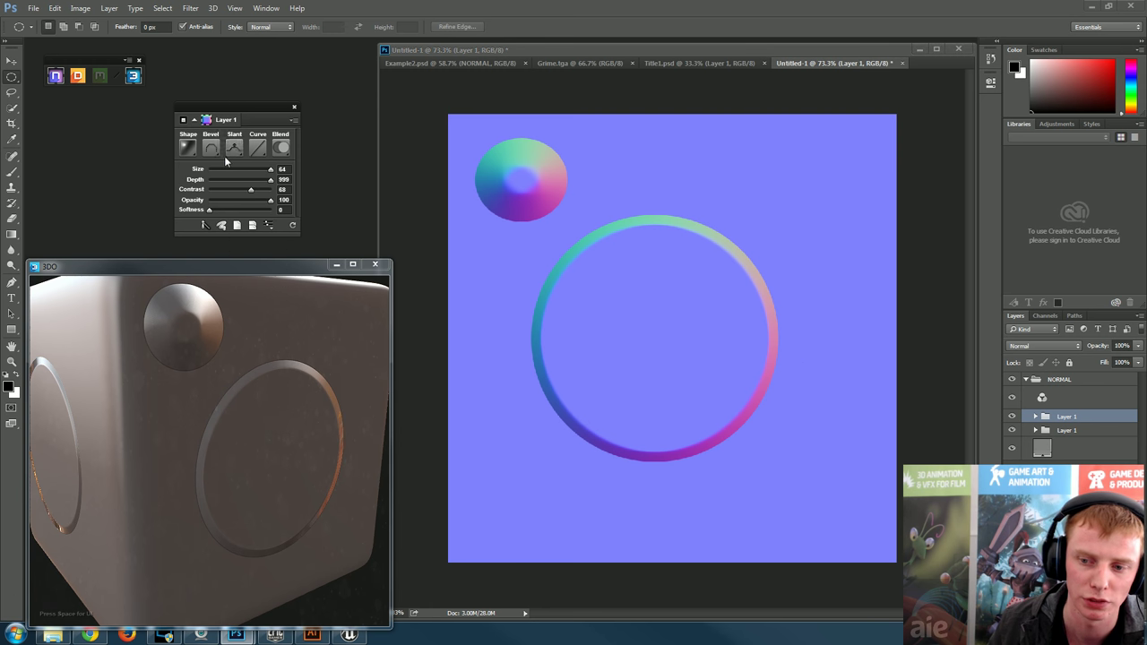
- Rename the small ellipse's normal layer as Nub
double_click(230, 120)
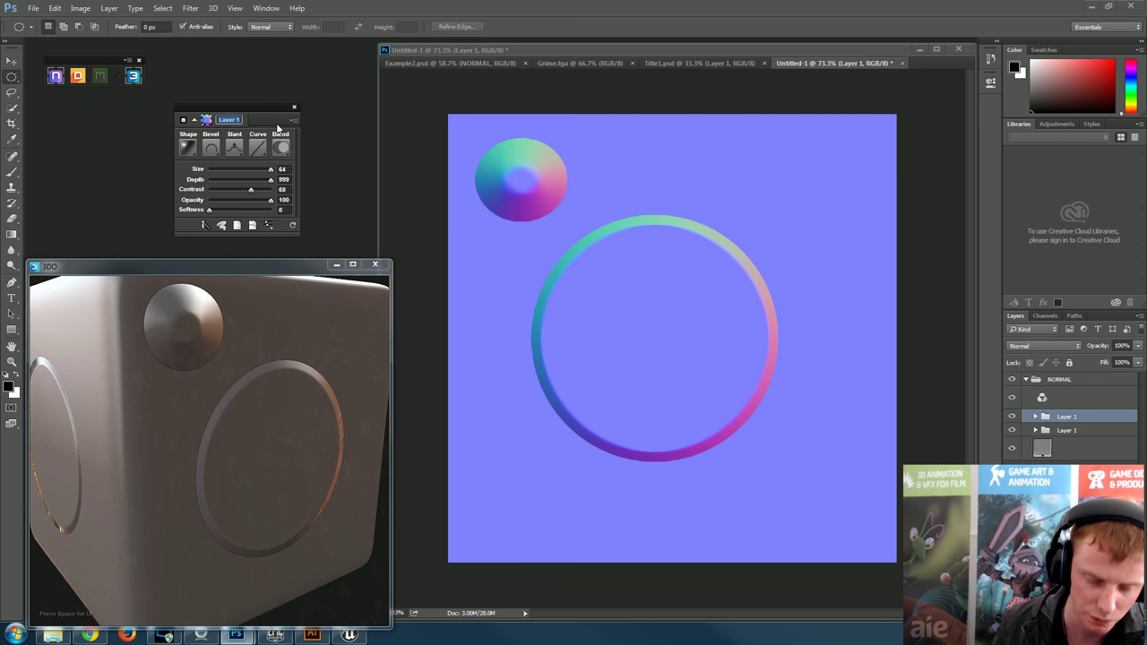
key(BackSpace)
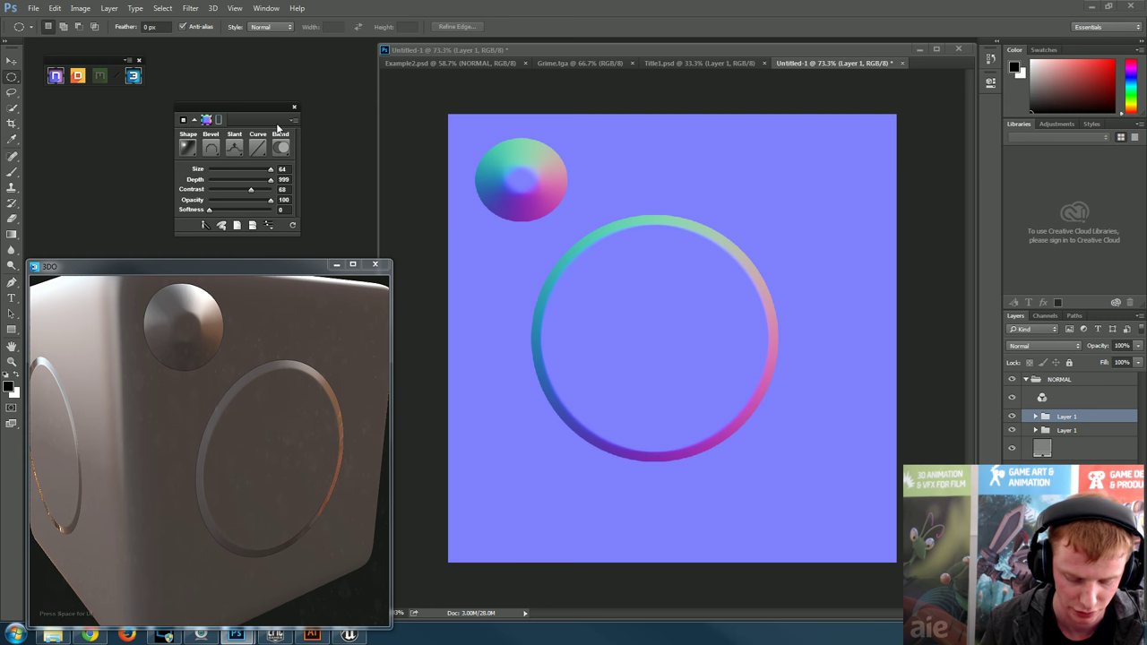
text(Nub)
key(Return)
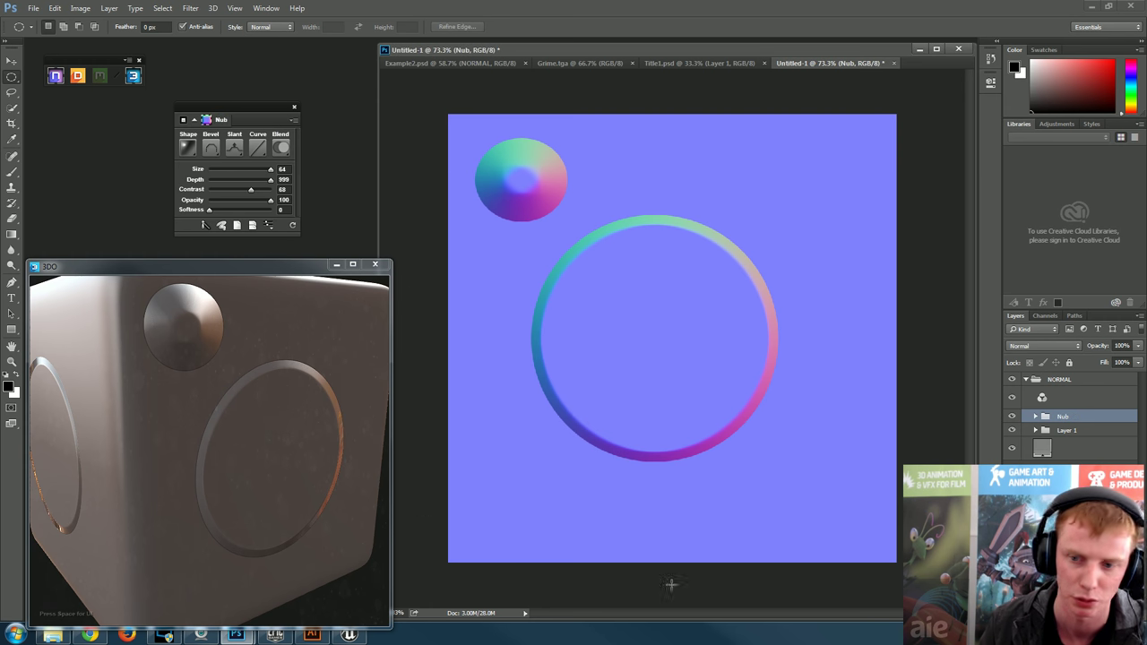
- Switch between the Nub and Layer 1 groups to compare their settings, and set Layer 1's Size to 17
click(1070, 431)
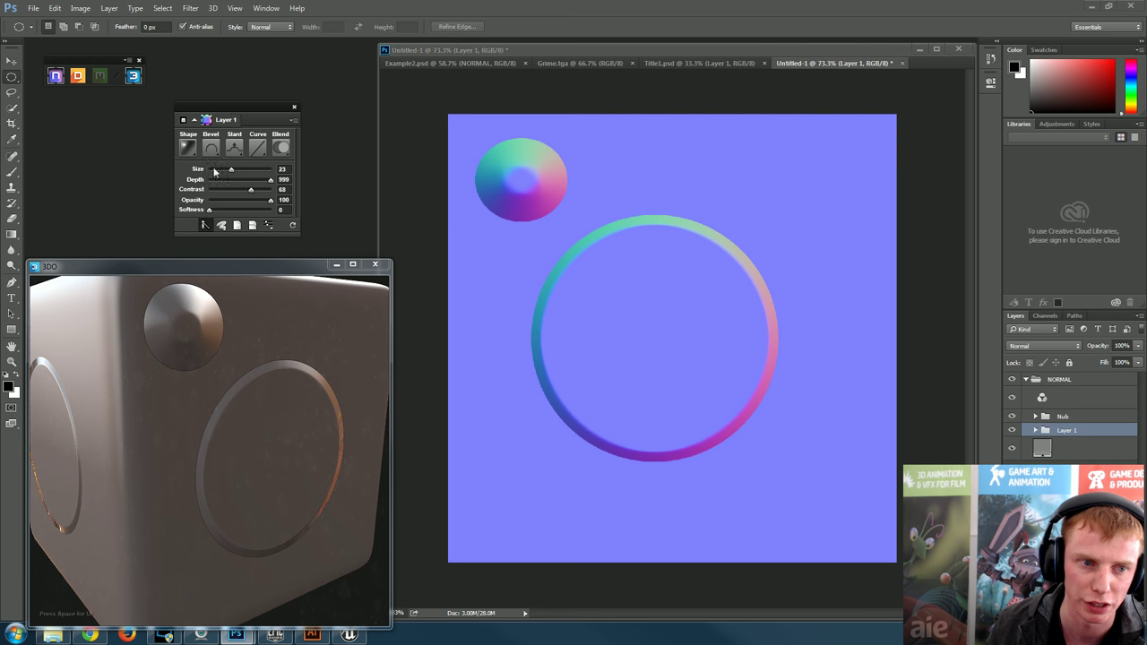
click(1077, 420)
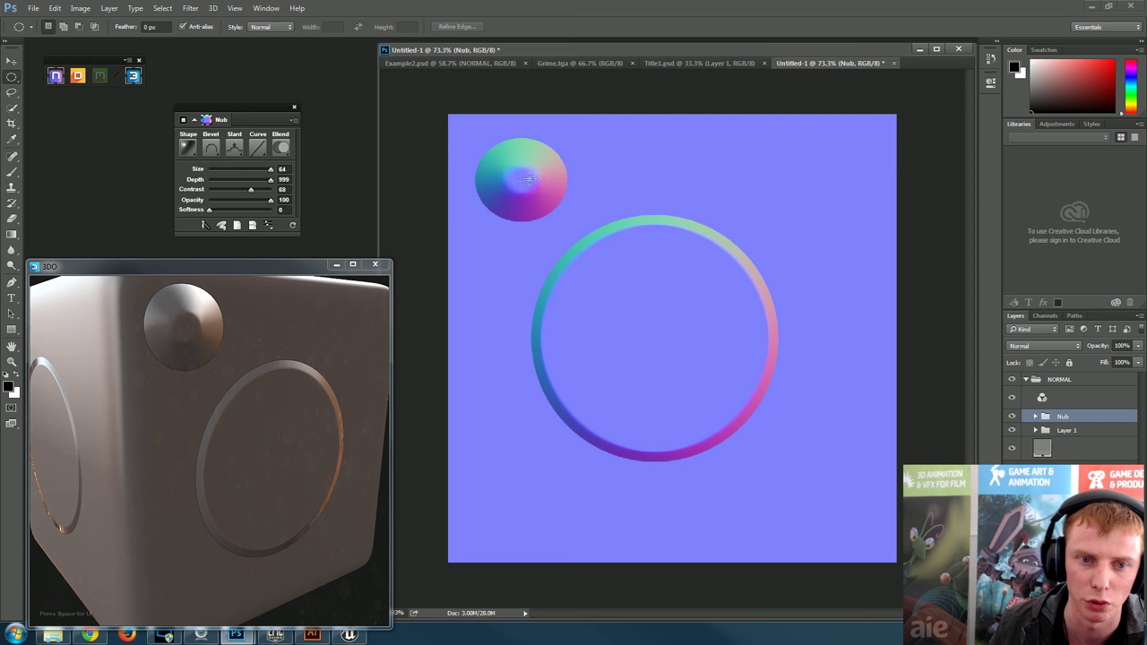
click(1059, 431)
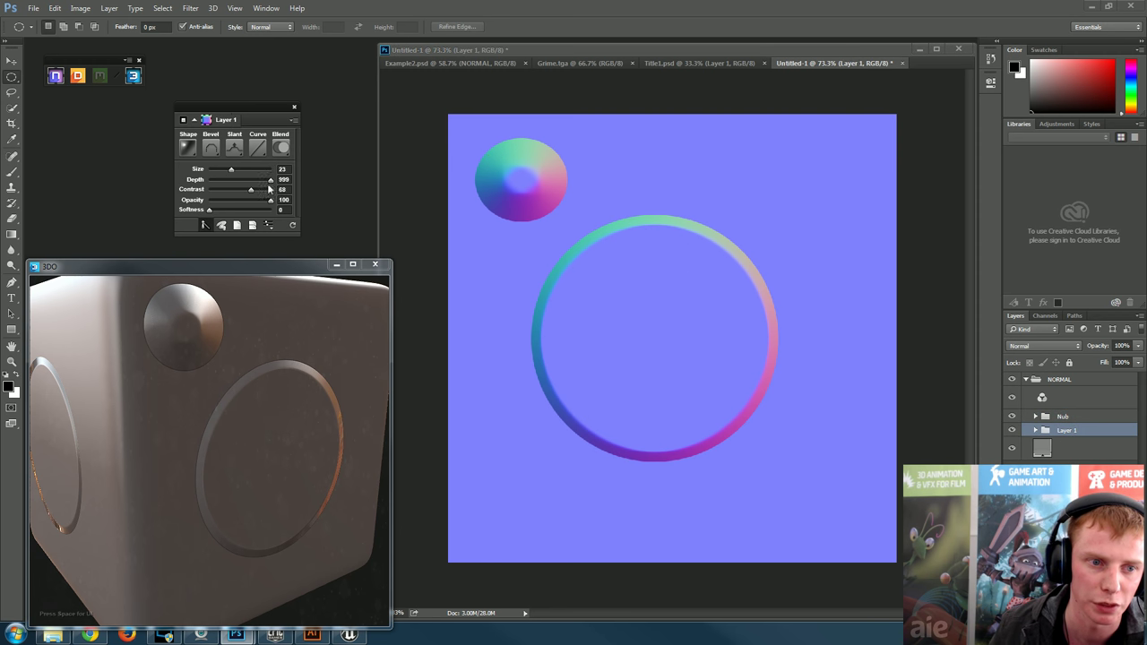
drag(270, 168, 226, 173)
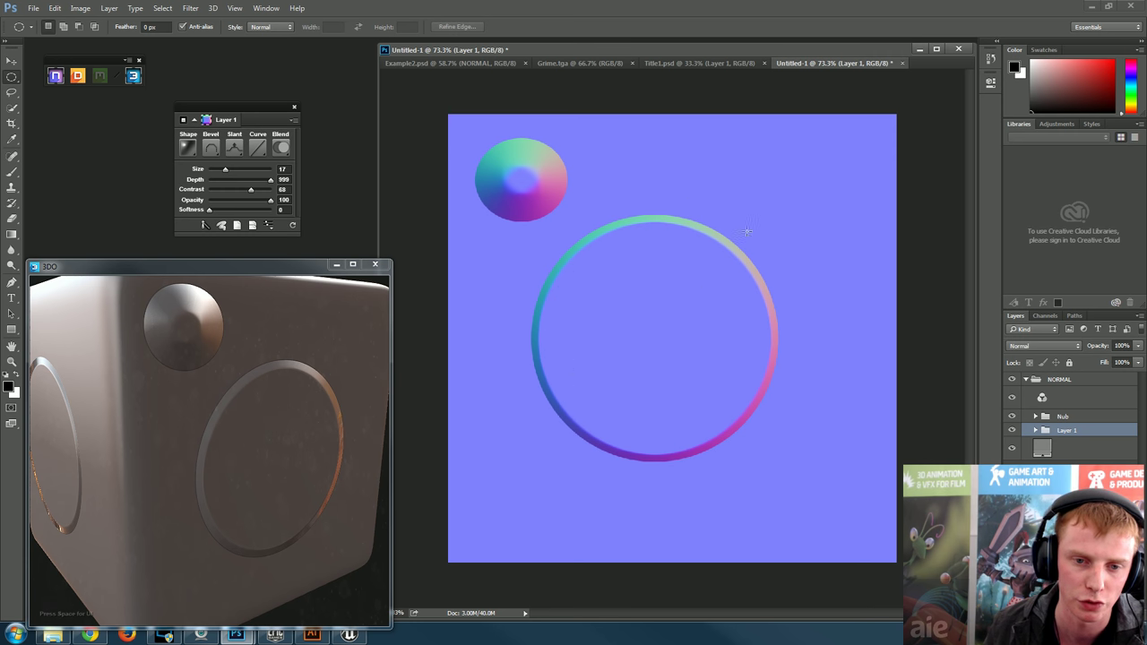
- Check the Example2.psd normal map for reference and return to Untitled-1
click(457, 63)
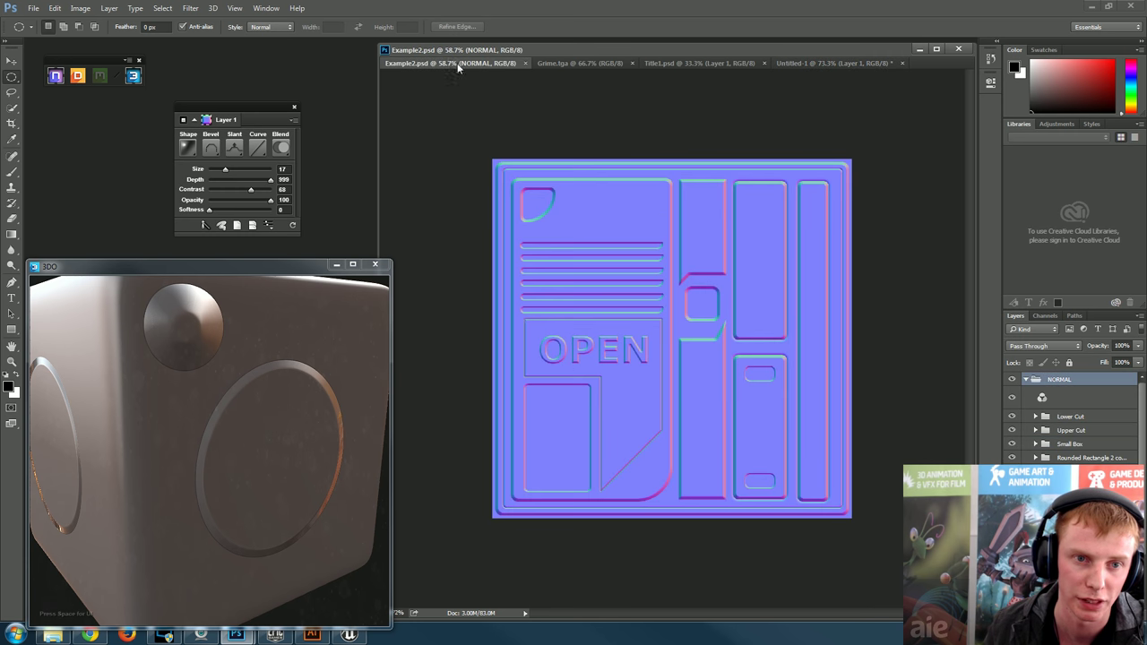
click(840, 64)
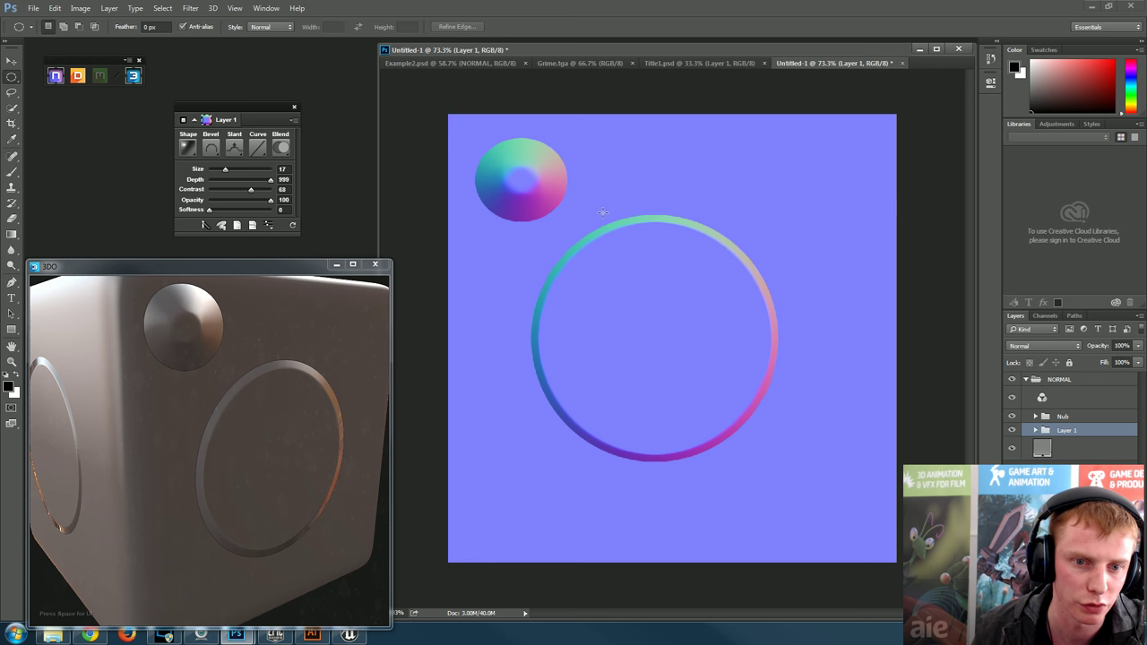
- Move the large ring toward the canvas's left edge and place a duplicate overlapping it to the lower right
key(v)
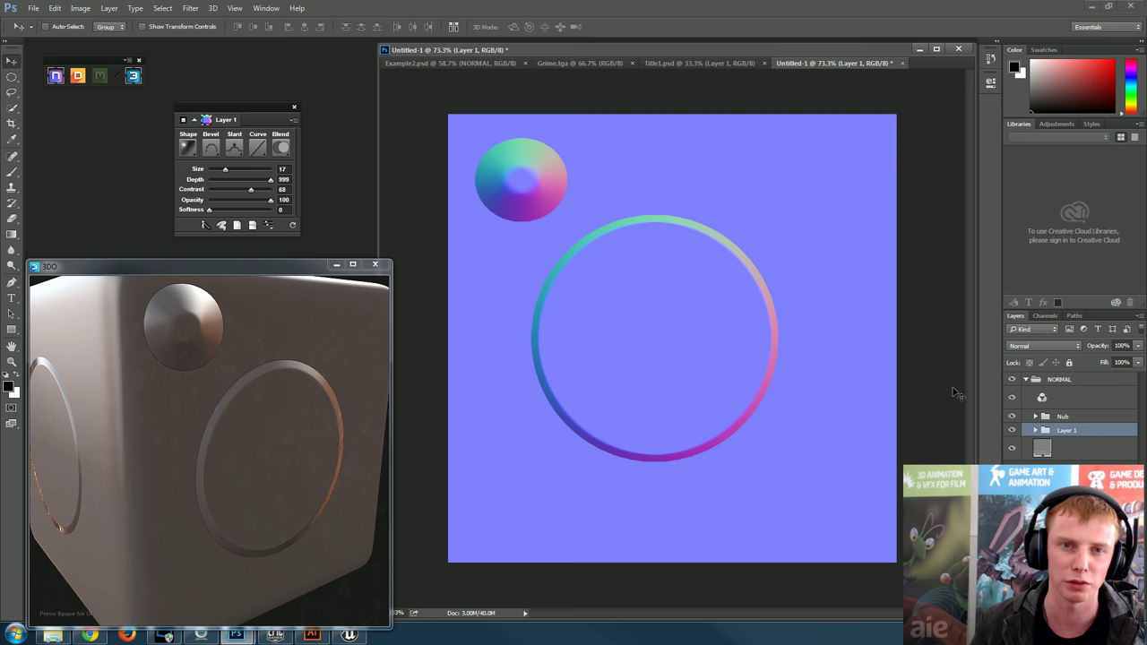
drag(717, 367, 609, 358)
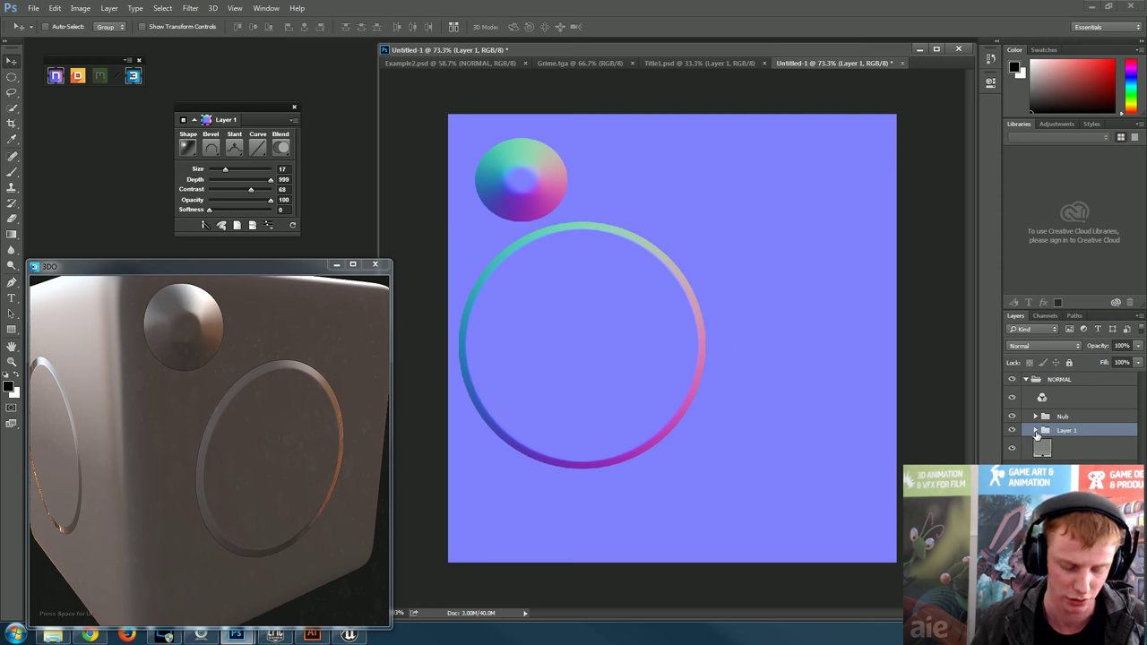
drag(579, 335, 766, 369)
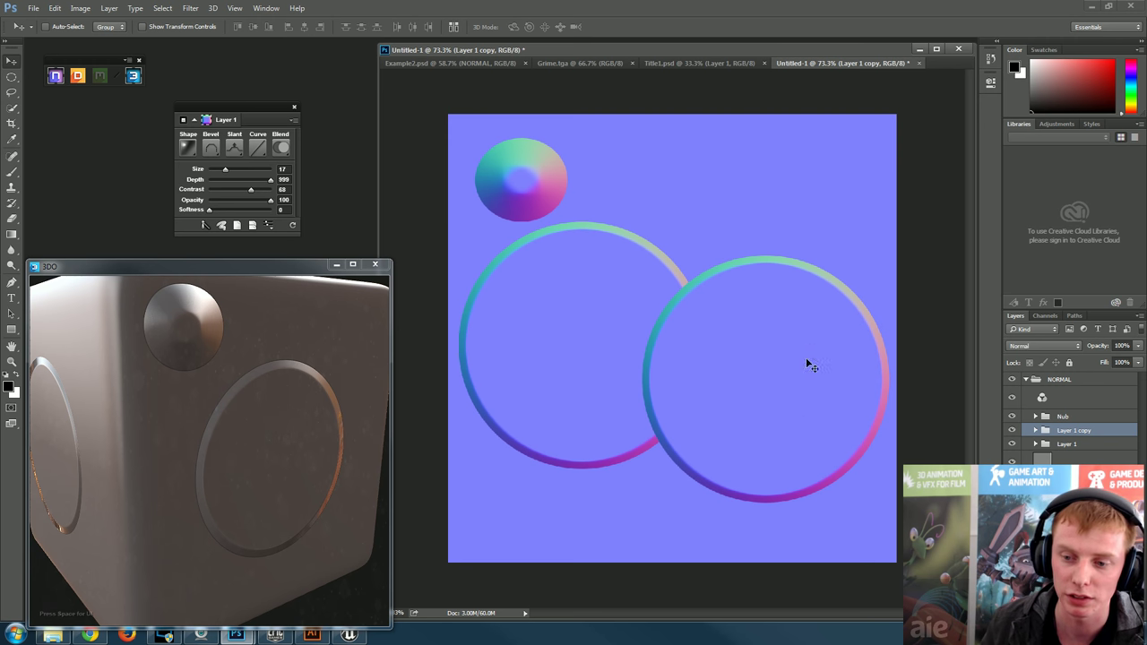
- Set the Layer 1 copy group's Size to 24, toggle its visibility off and on, and try Size 47 before restoring 24
drag(225, 169, 232, 170)
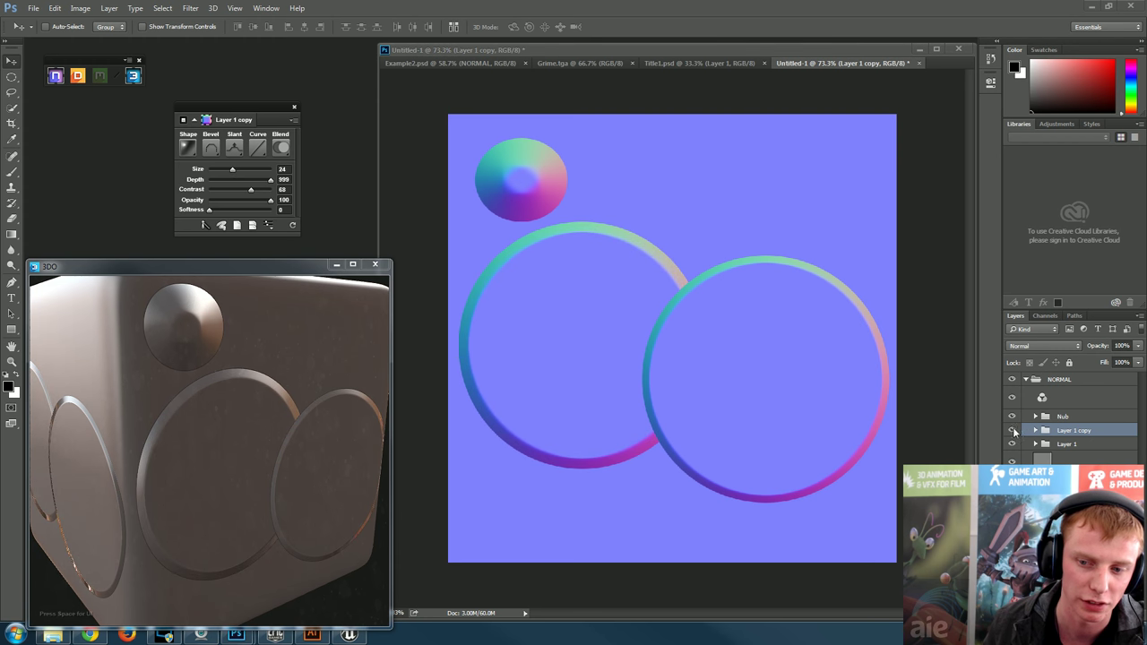
click(1013, 431)
click(1013, 431)
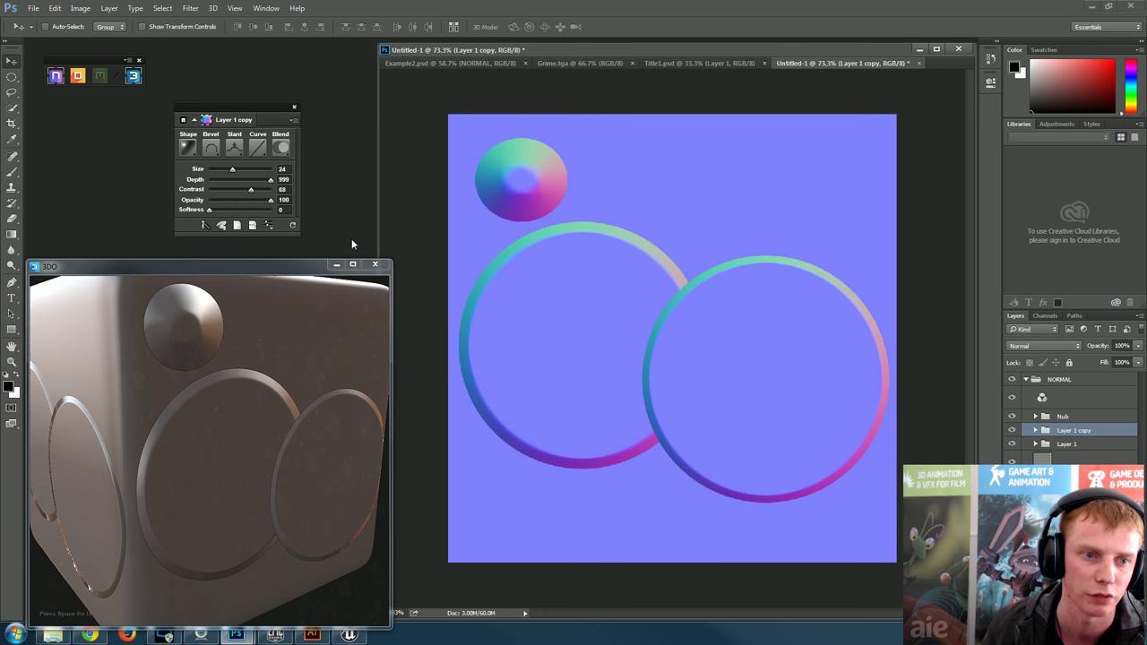
drag(236, 172, 258, 172)
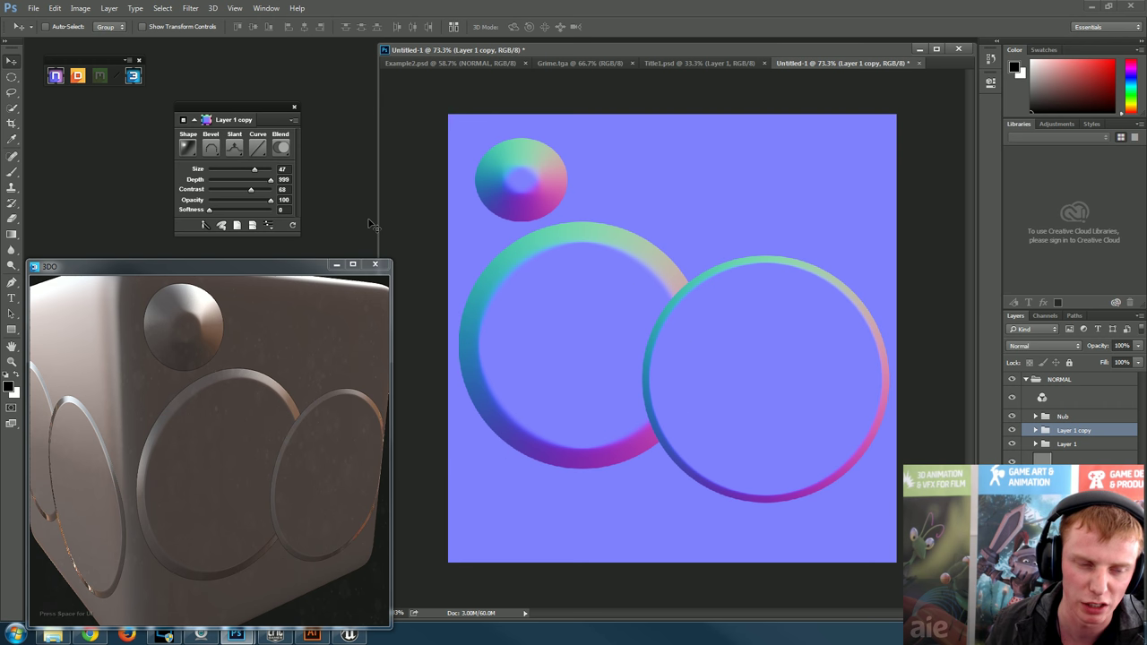
drag(256, 170, 233, 171)
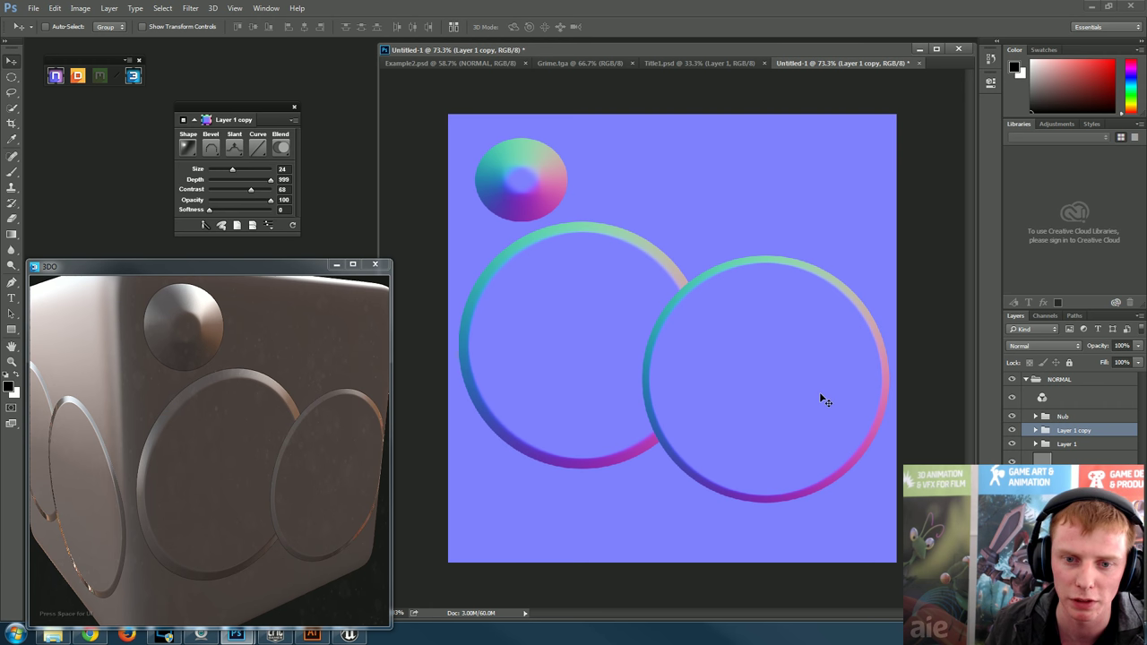
- Delete the Layer 1 copy group with its contents, and toggle the Layer 1 group's visibility off and on
key(Delete)
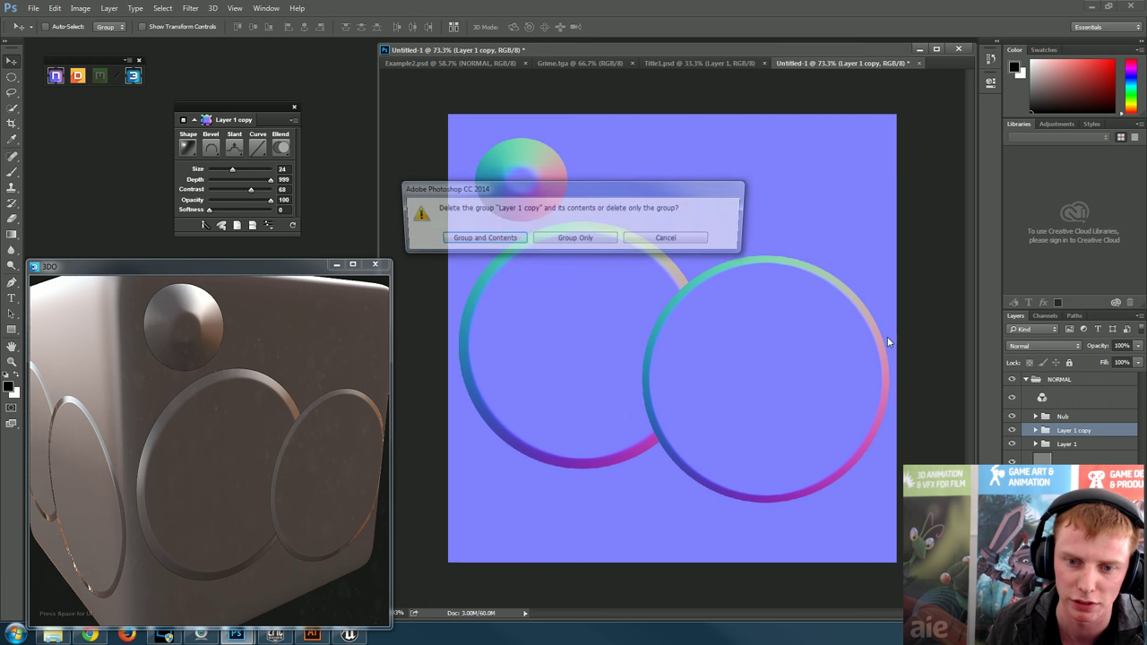
click(481, 239)
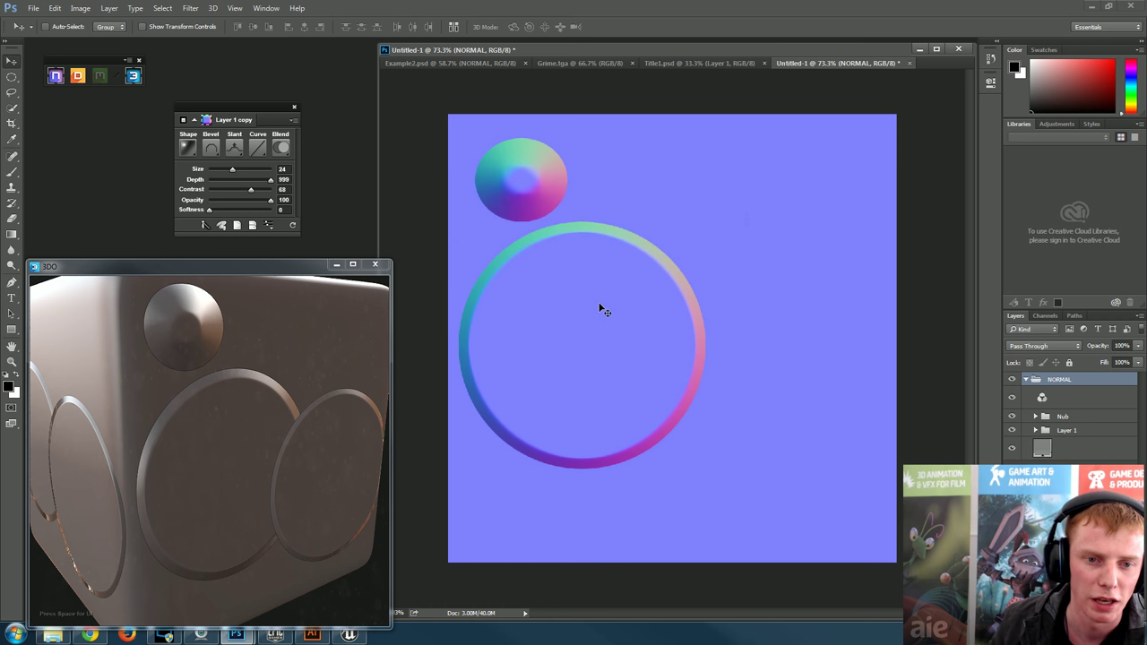
click(1057, 431)
click(1013, 431)
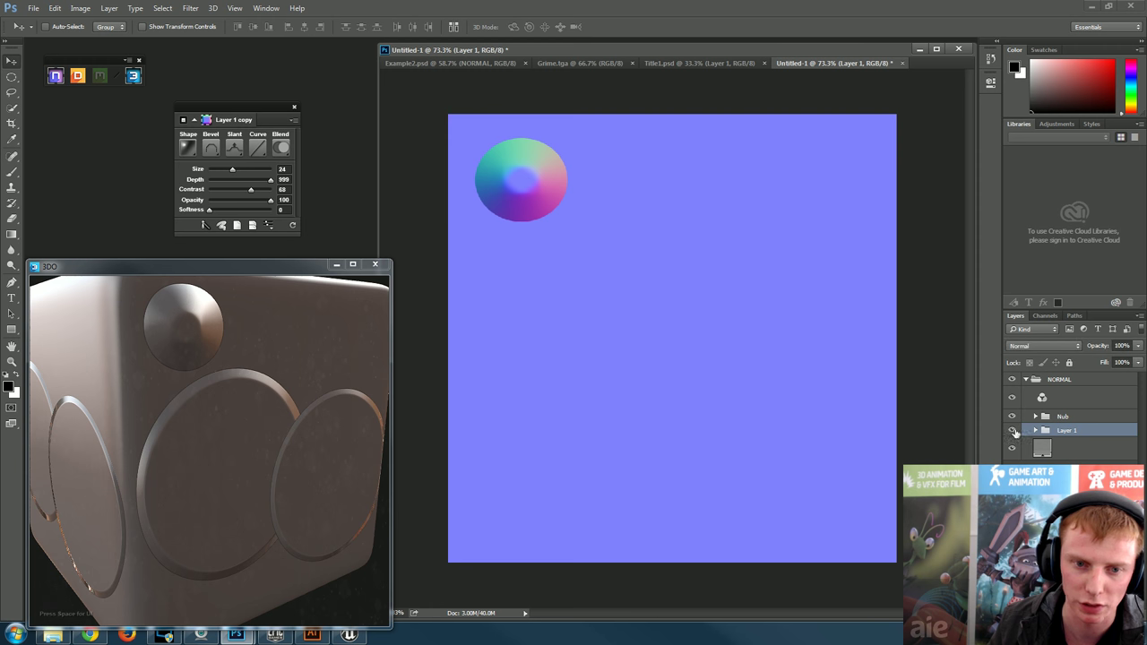
click(1012, 431)
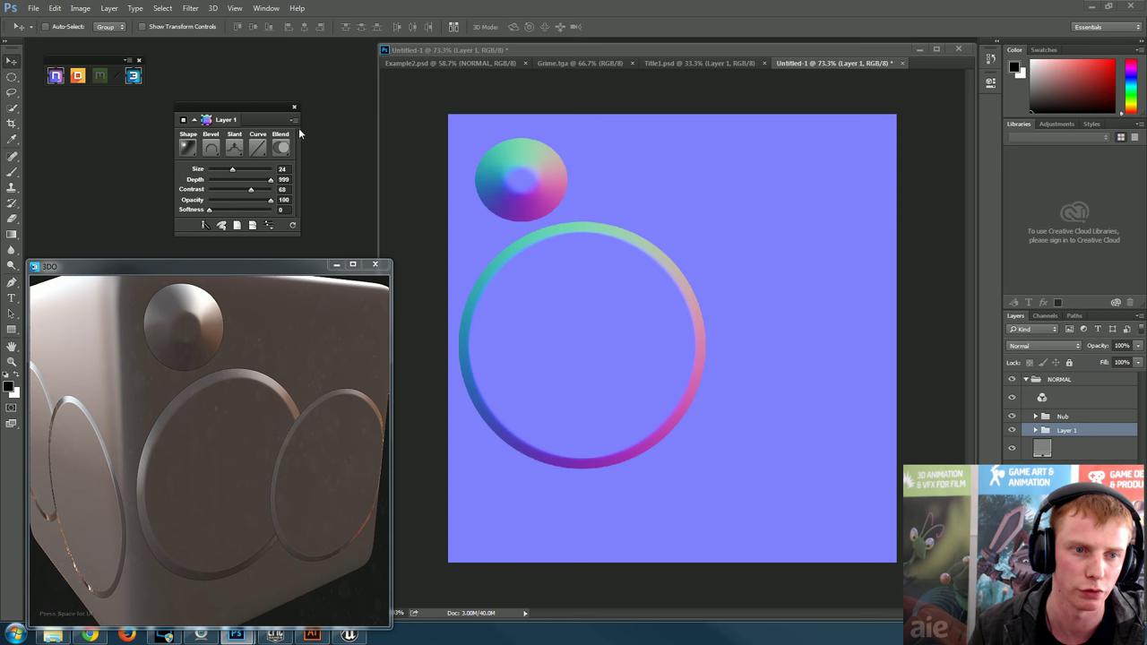
- Duplicate the Layer 1 group with NDO's Duplicate command and move the copied ring to the right so it overlaps the original
click(294, 121)
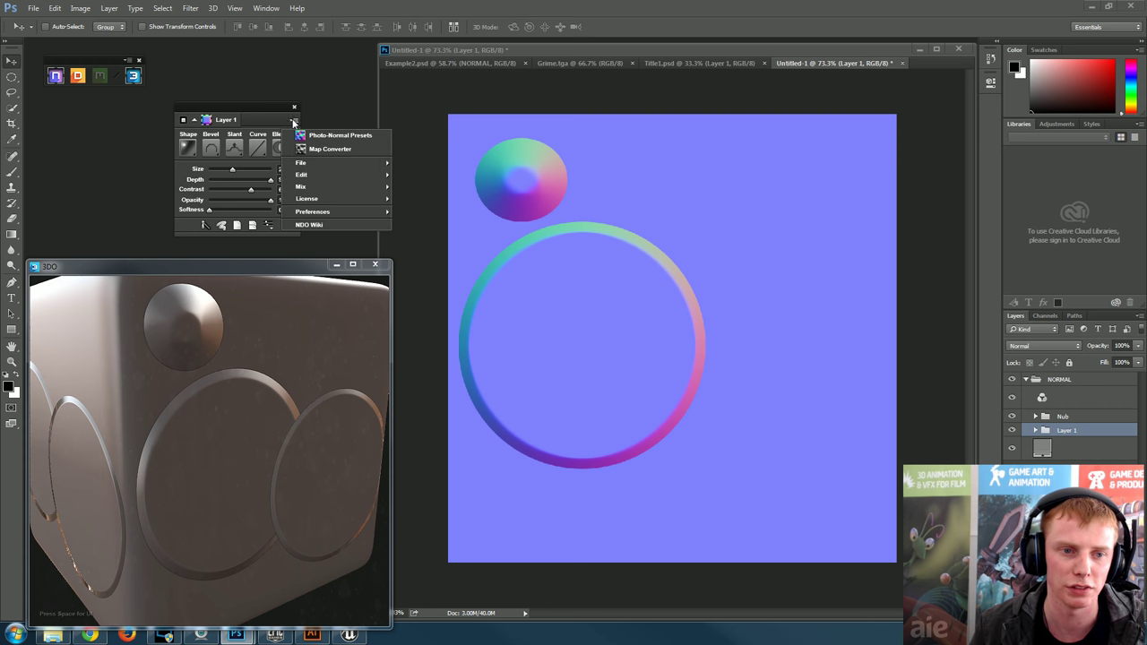
mouse_move(313, 173)
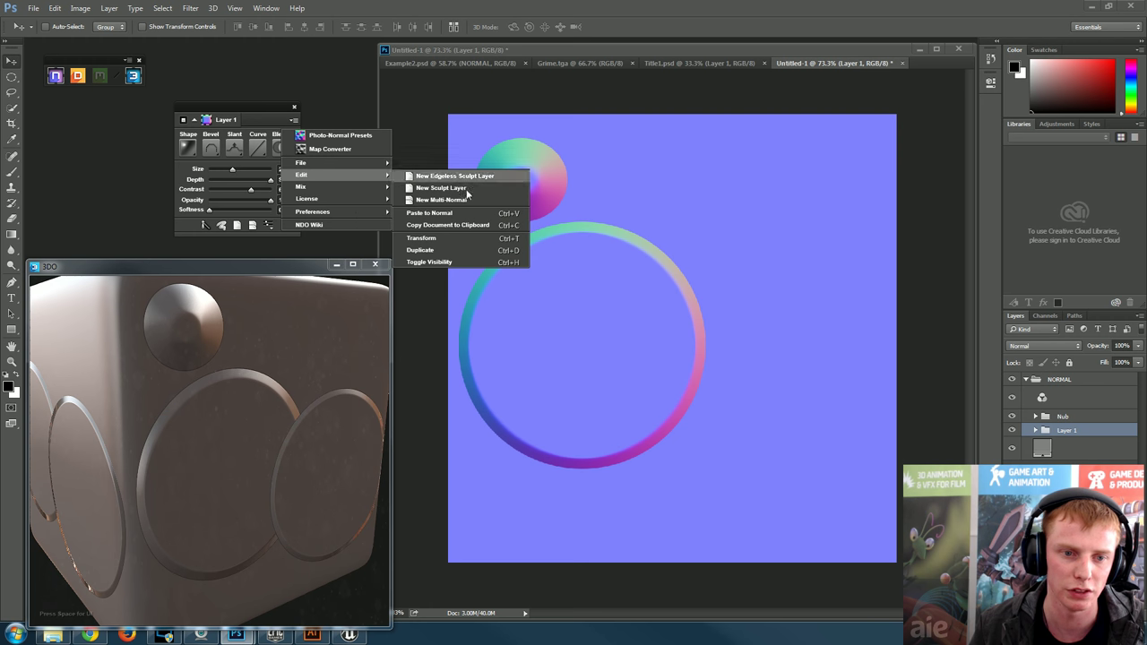
click(471, 256)
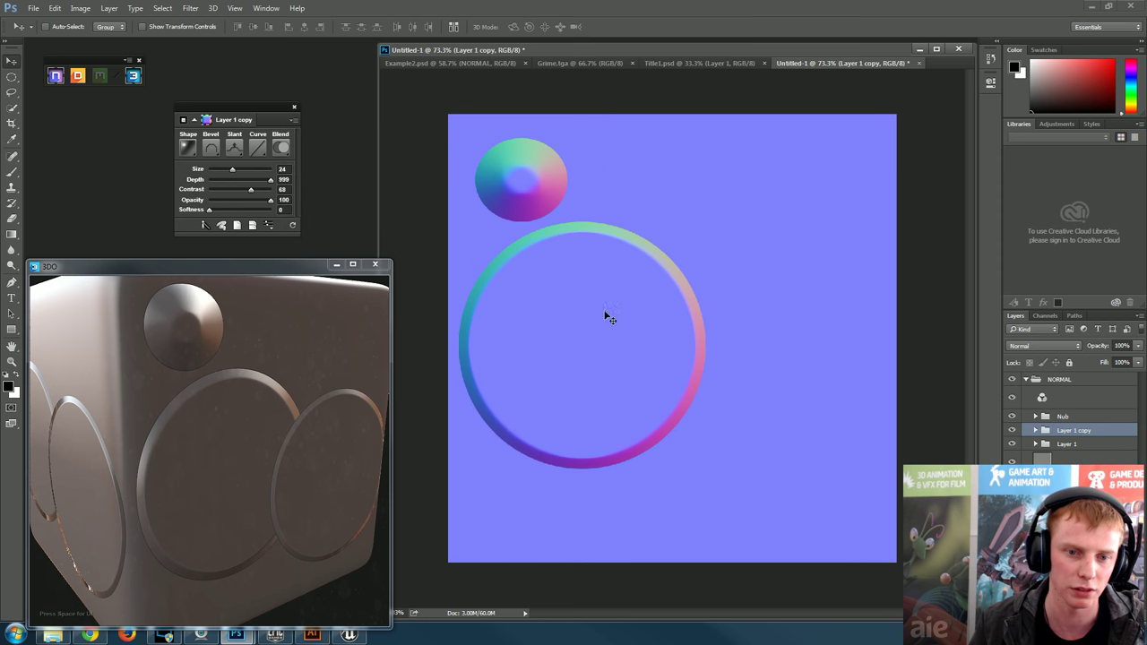
drag(606, 314, 763, 324)
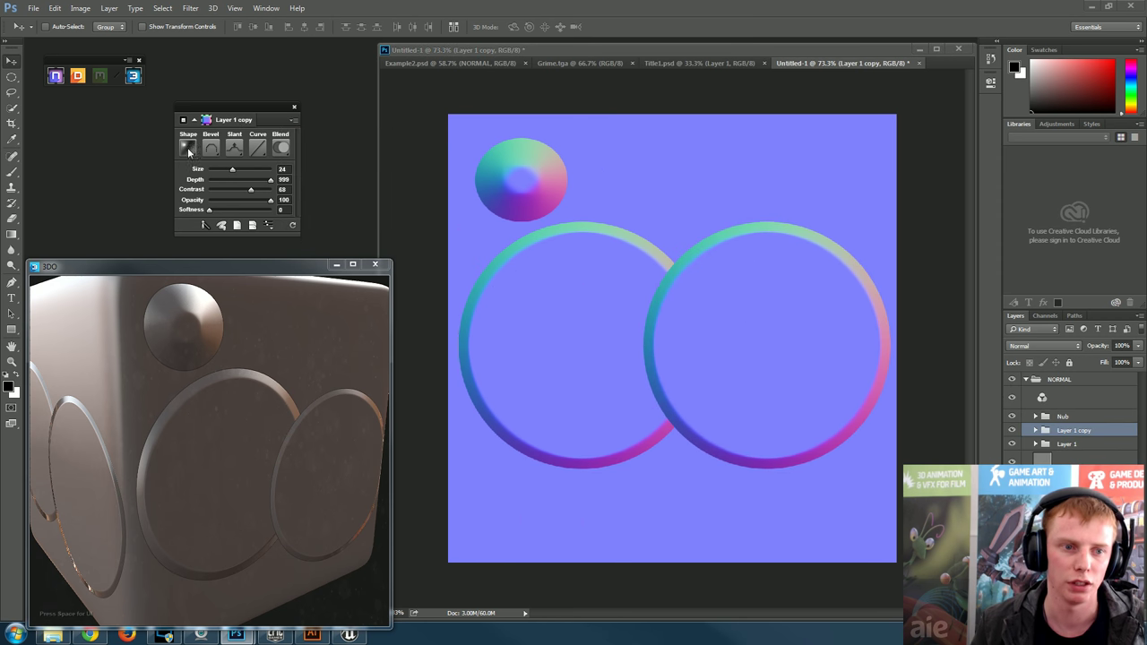
- Set the Layer 1 copy's Size to 12 and reposition its ring slightly lower, overlapping the original ring further
drag(233, 172, 224, 173)
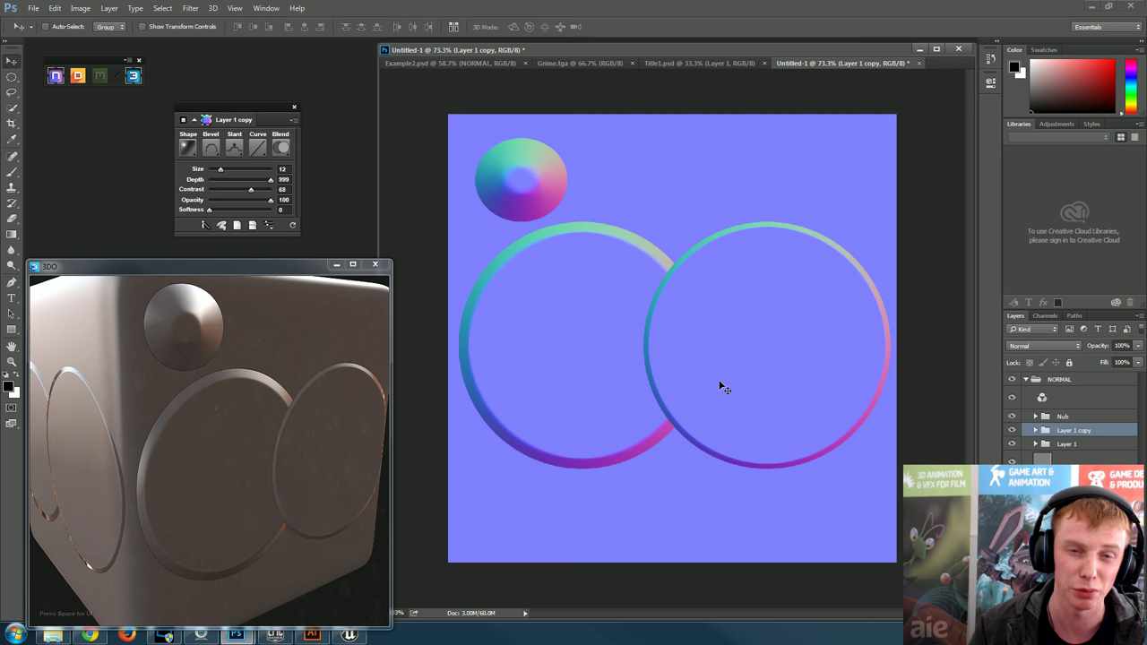
drag(766, 357, 750, 323)
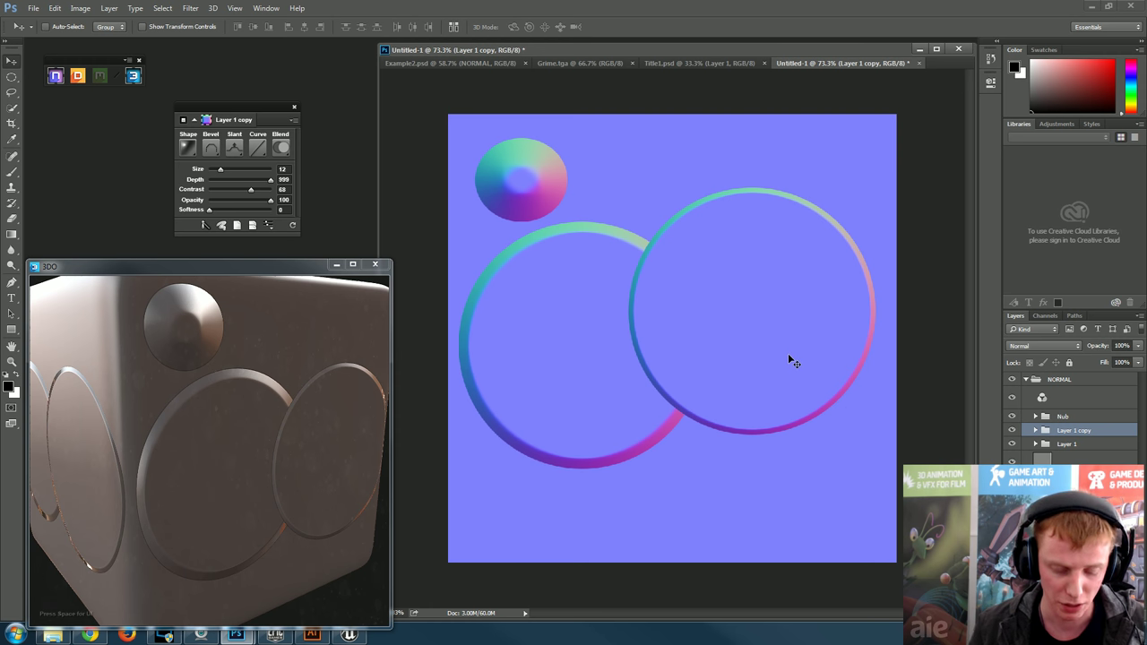
drag(730, 343, 728, 410)
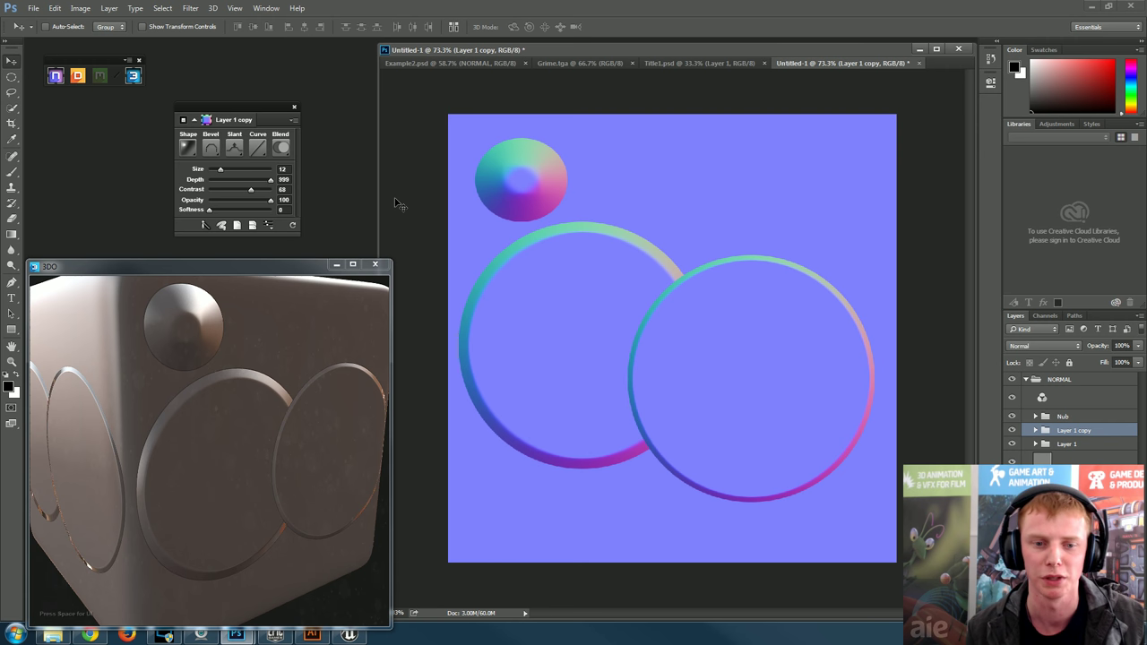
drag(668, 366, 658, 343)
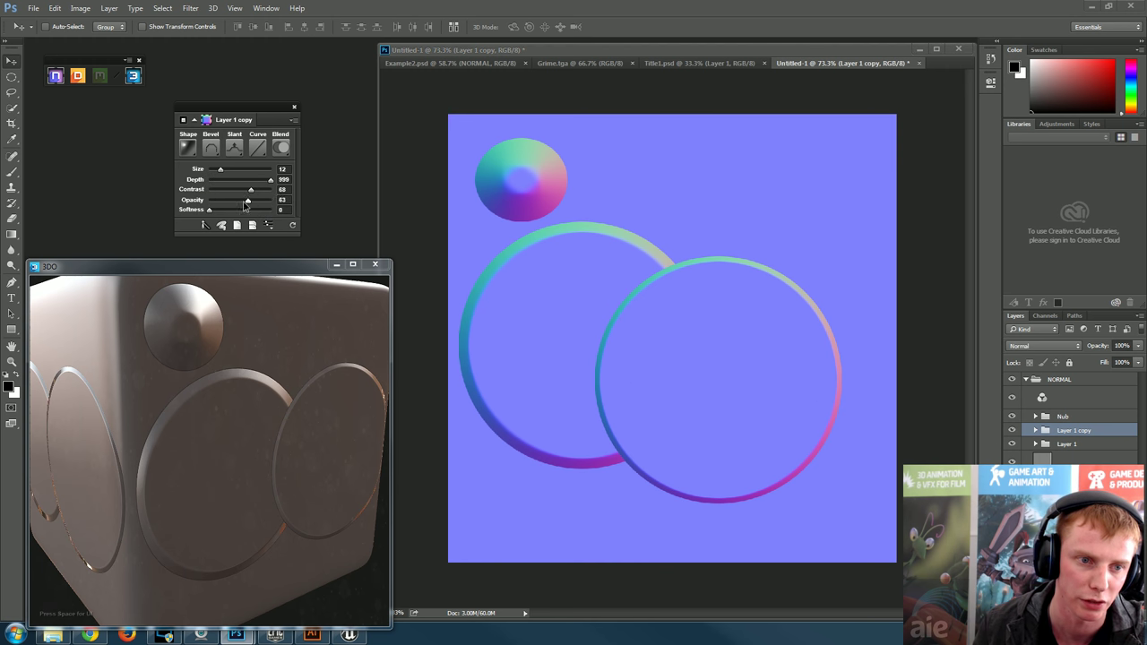
- Try Opacity 26 on the Layer 1 copy, check the overlap in 3DO, and restore the Opacity to 100
drag(246, 202, 225, 200)
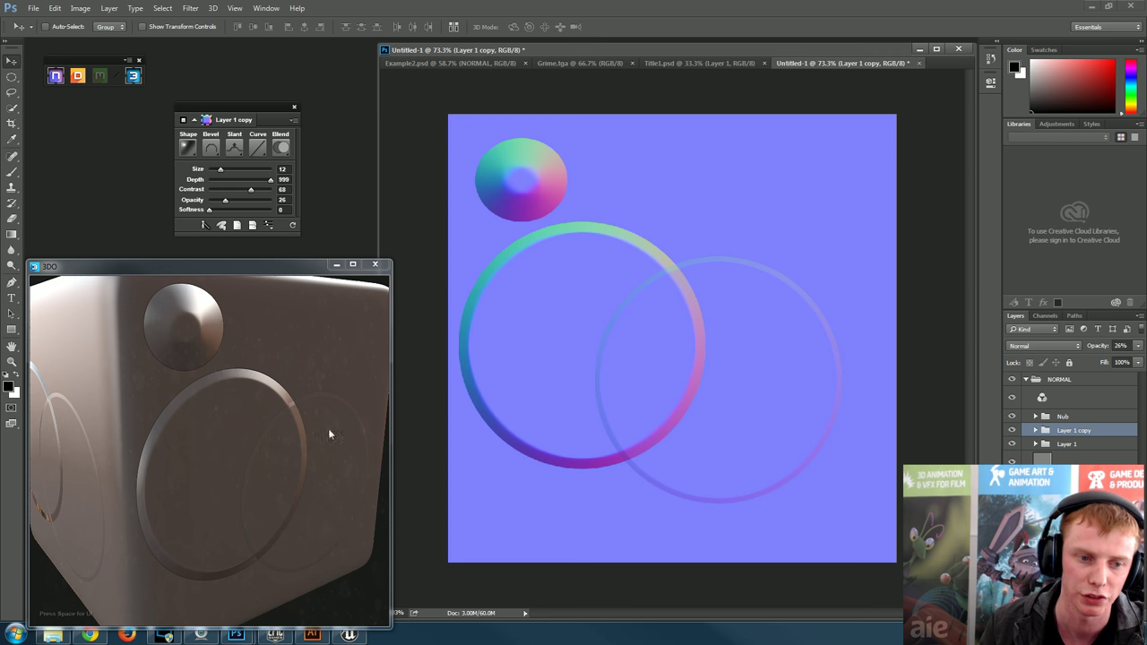
drag(328, 435, 180, 430)
drag(225, 201, 273, 204)
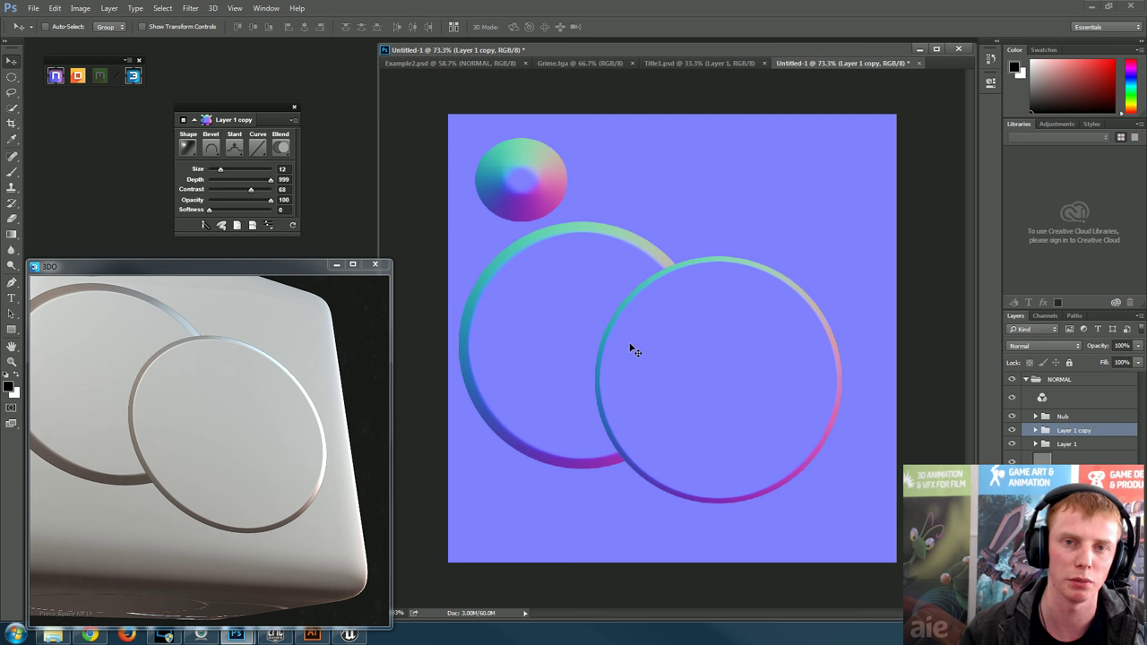
- Try the Chiseled shape on the Layer 1 copy and inspect the ring's bevelled edge up close in the canvas and 3DO
click(188, 149)
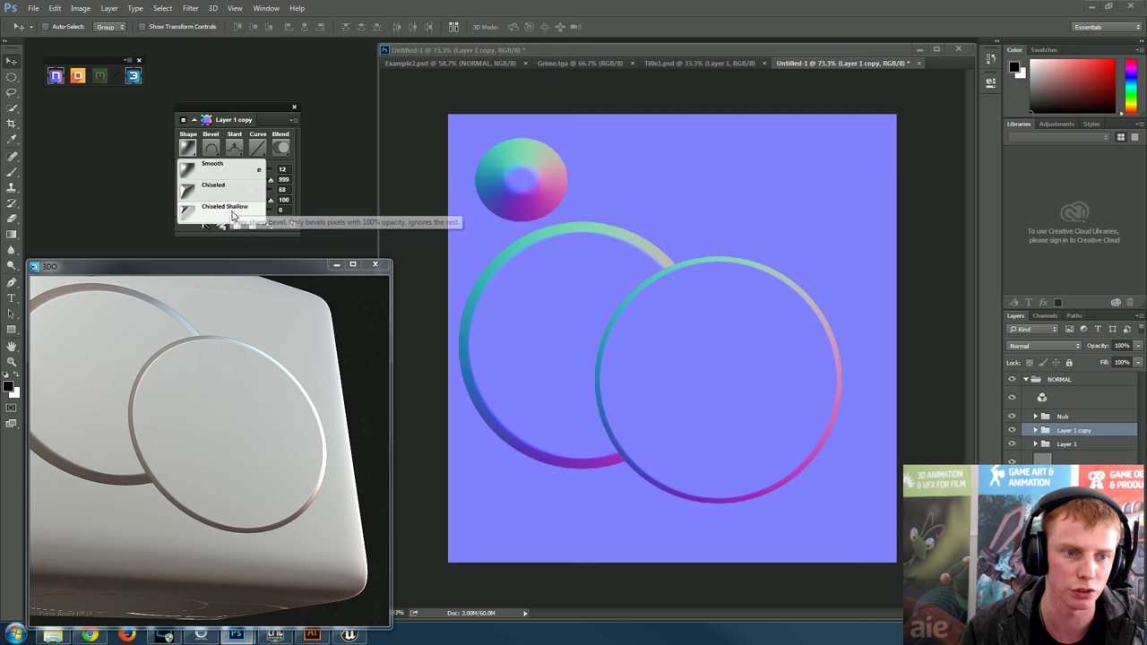
click(711, 223)
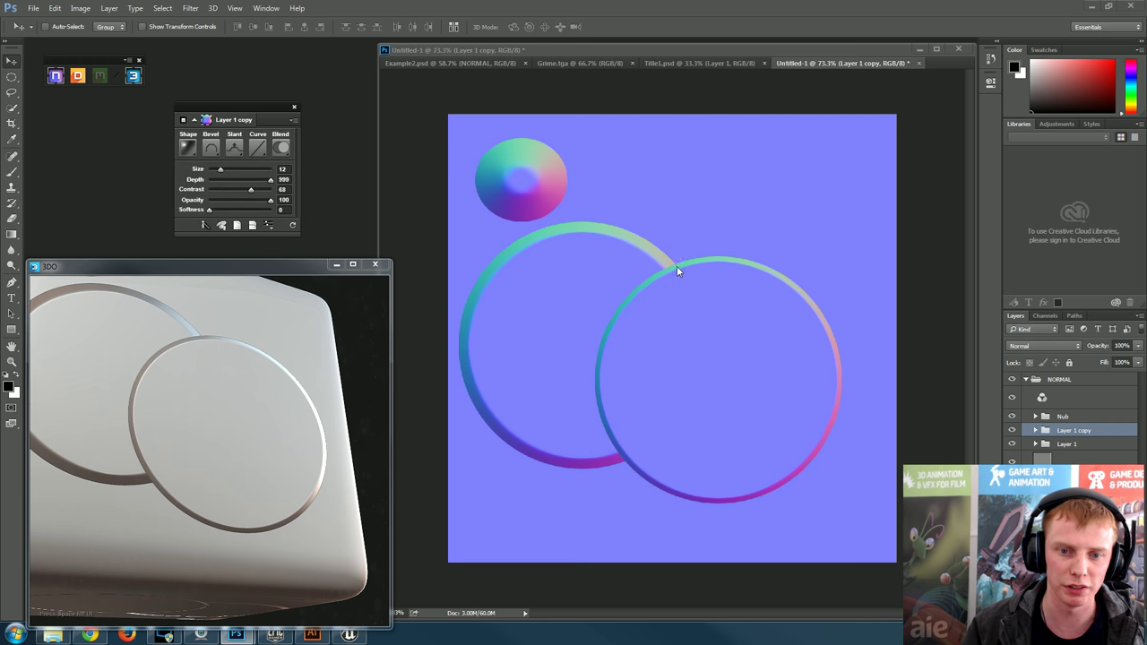
scroll(679, 266, up, 5)
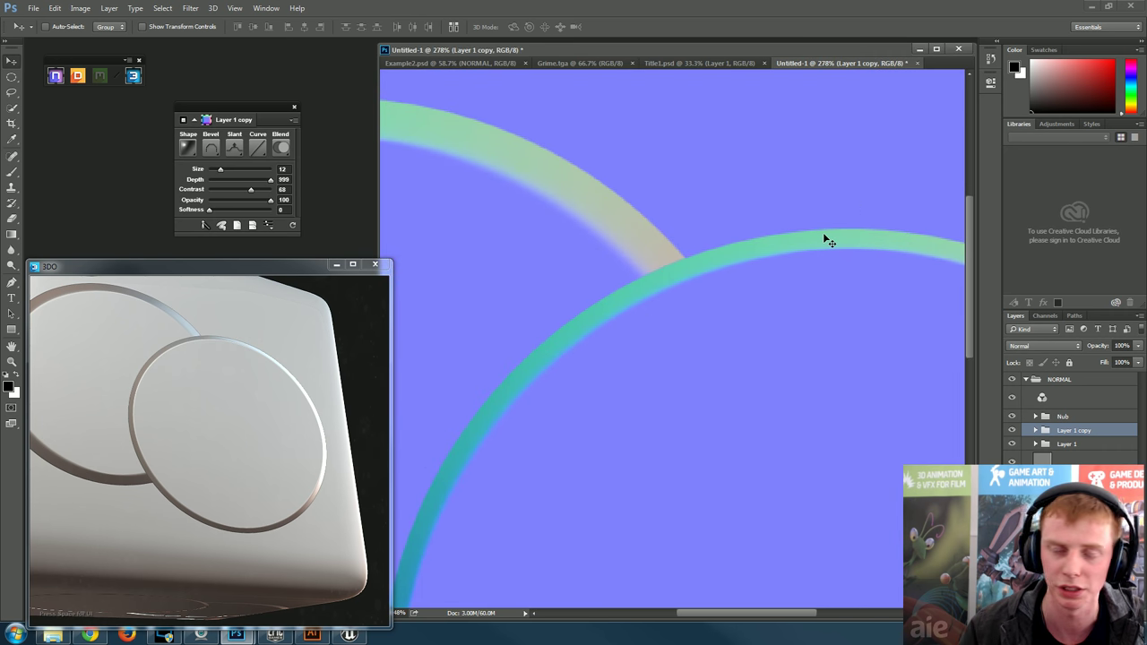
click(189, 150)
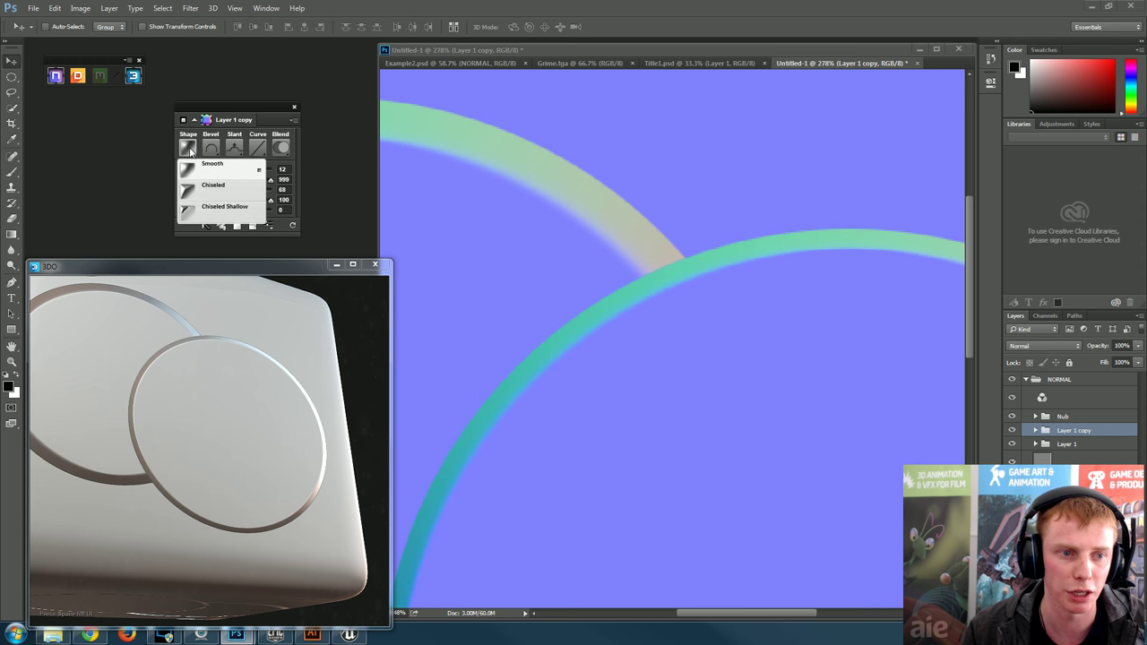
click(211, 186)
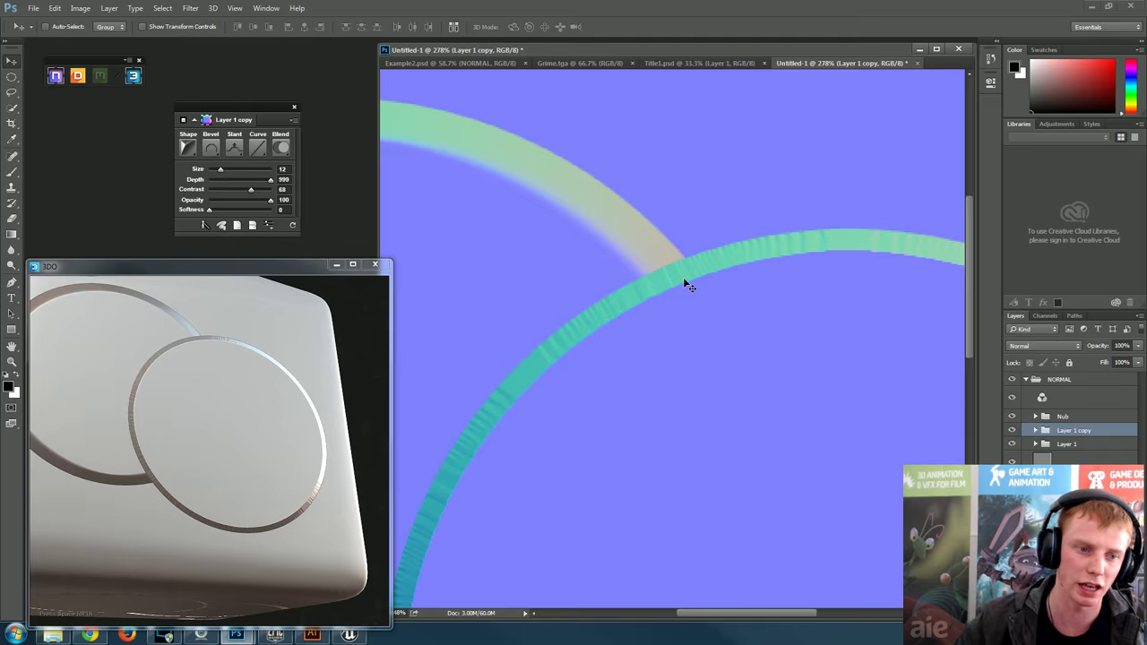
scroll(218, 410, up, 6)
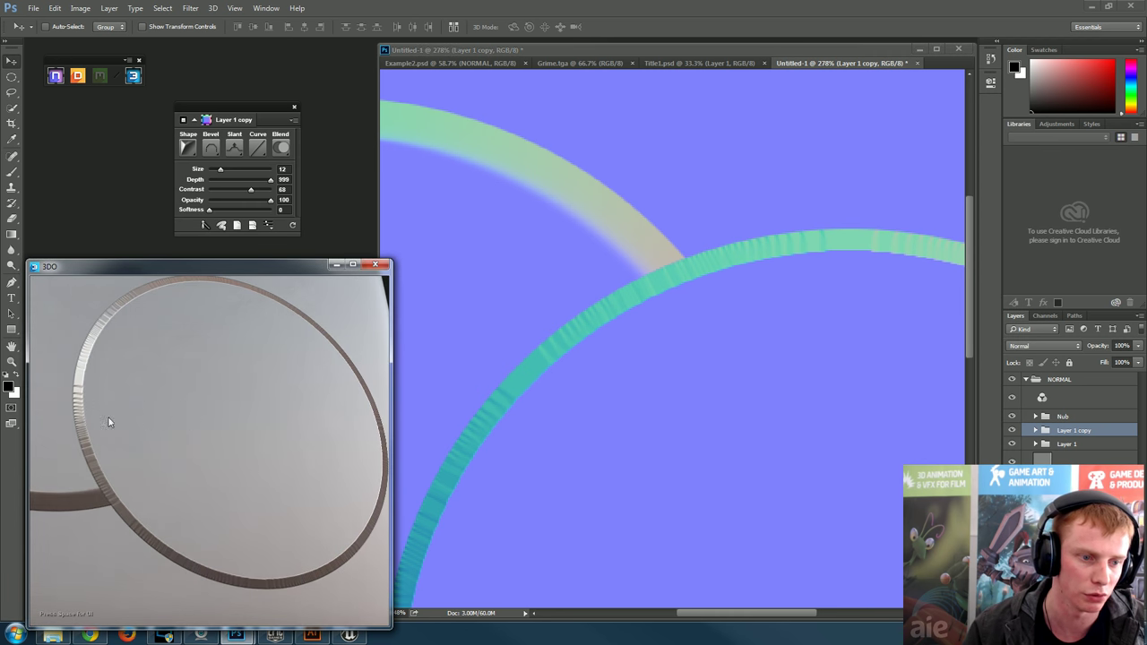
scroll(109, 422, up, 8)
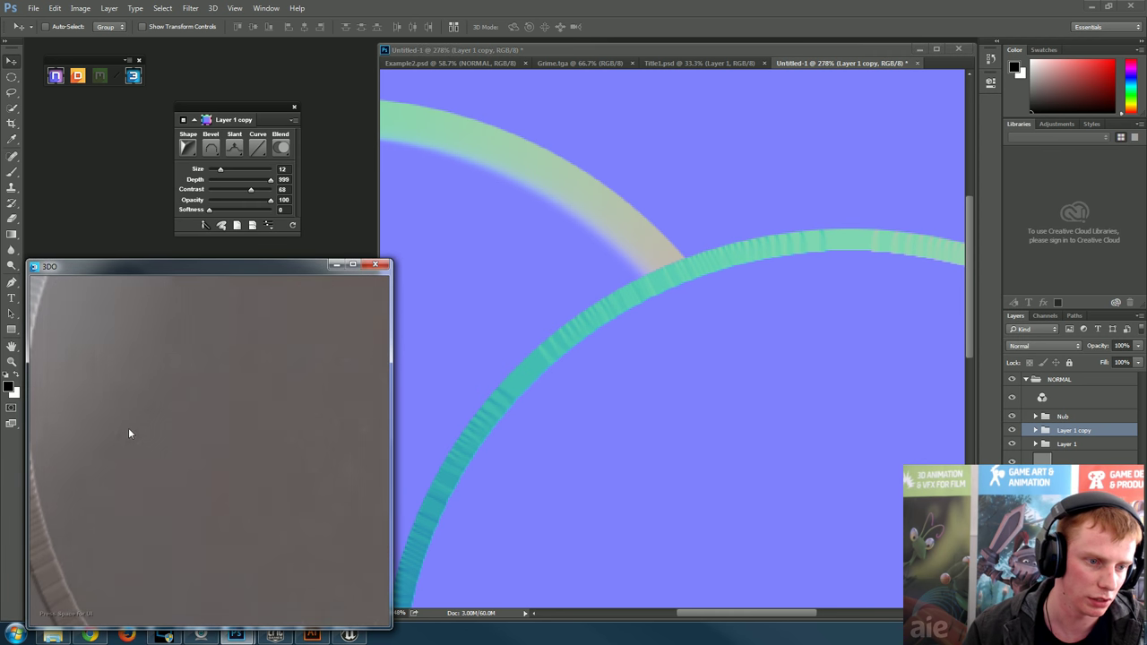
scroll(179, 417, down, 8)
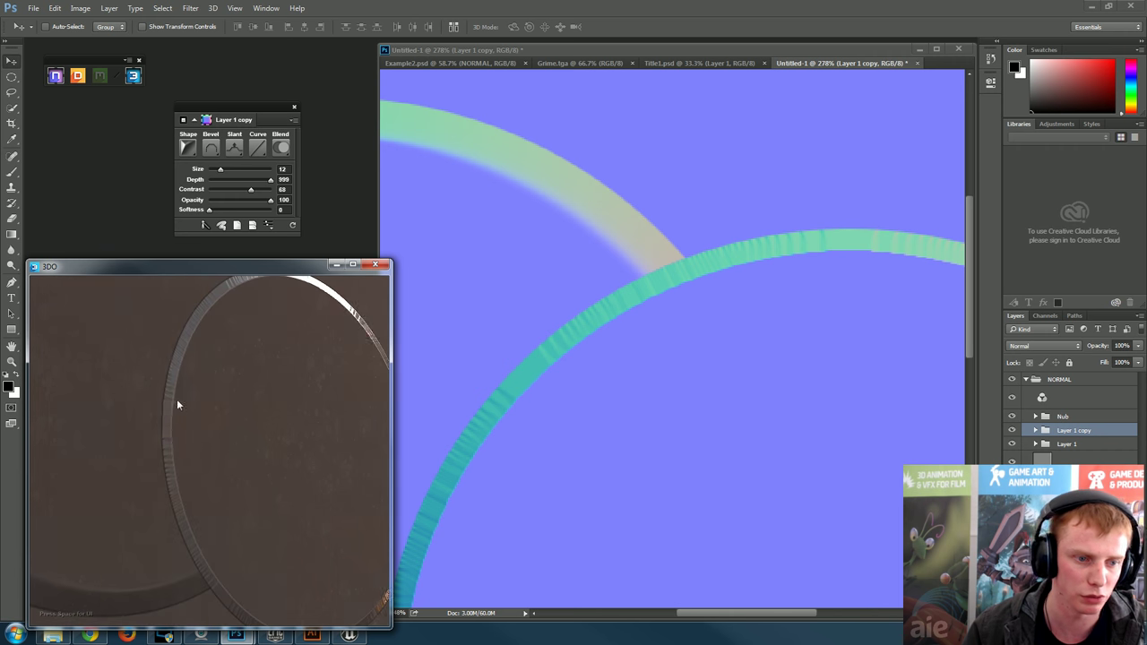
scroll(177, 405, up, 8)
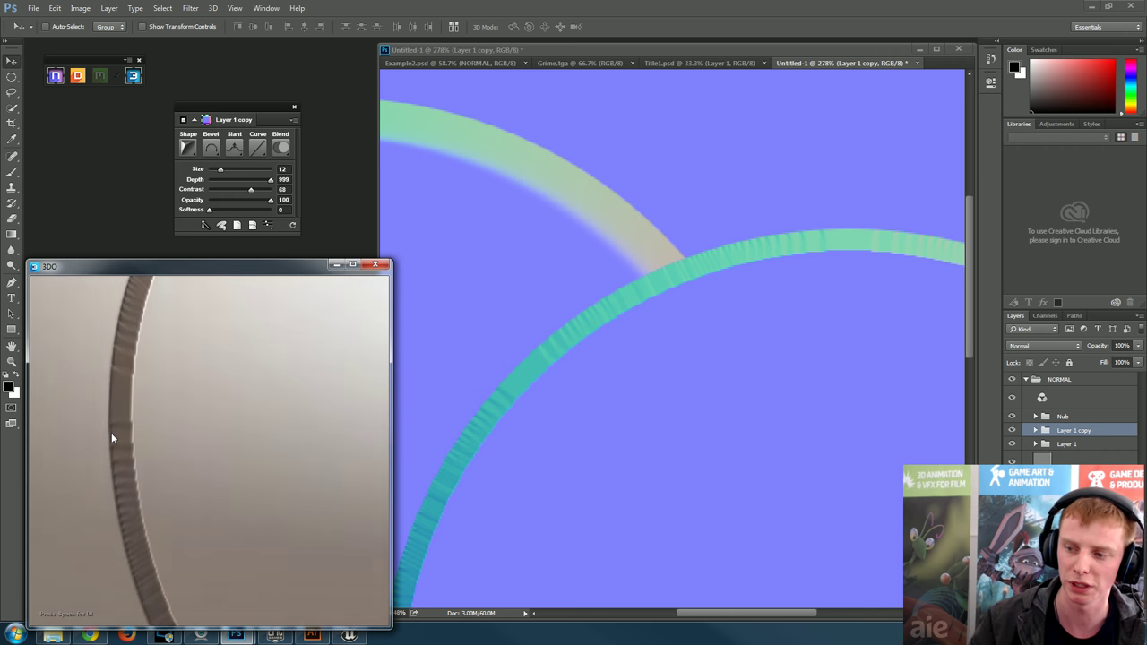
drag(111, 438, 147, 343)
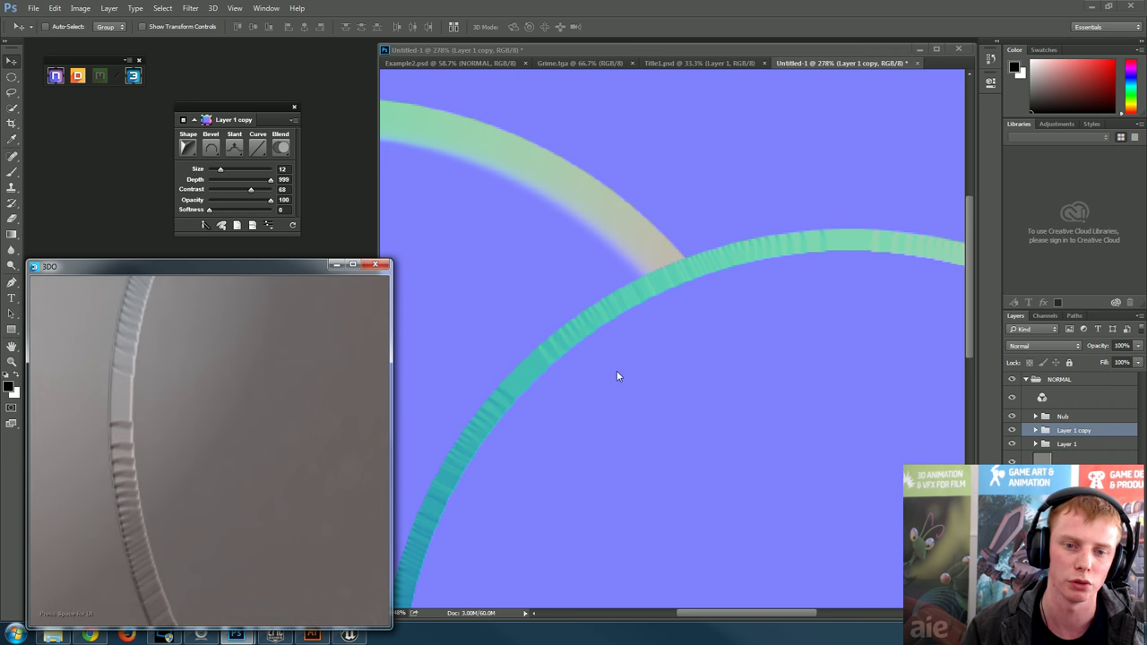
- Set the Layer 1 copy's Shape to Chiseled Shallow
click(253, 115)
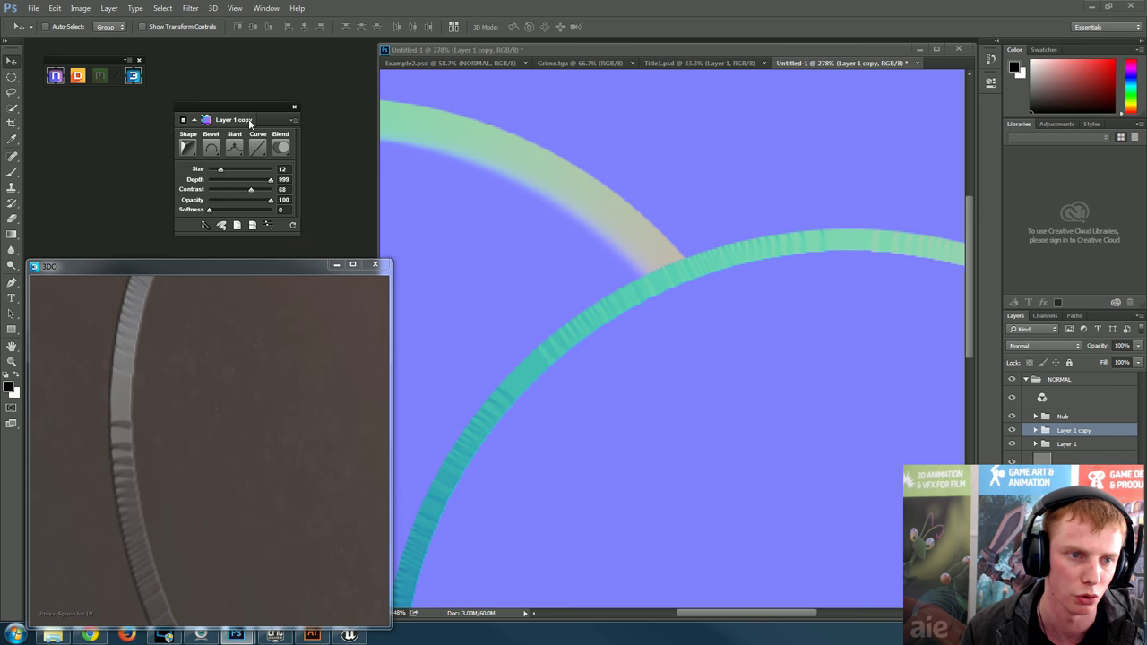
click(187, 148)
click(224, 207)
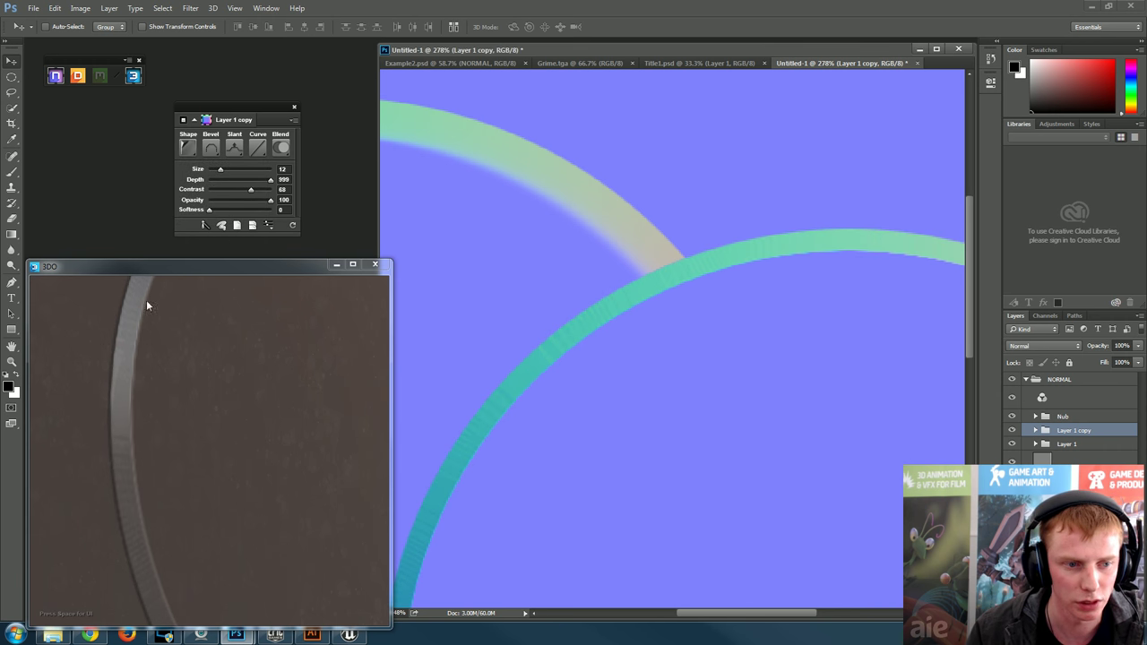
click(192, 147)
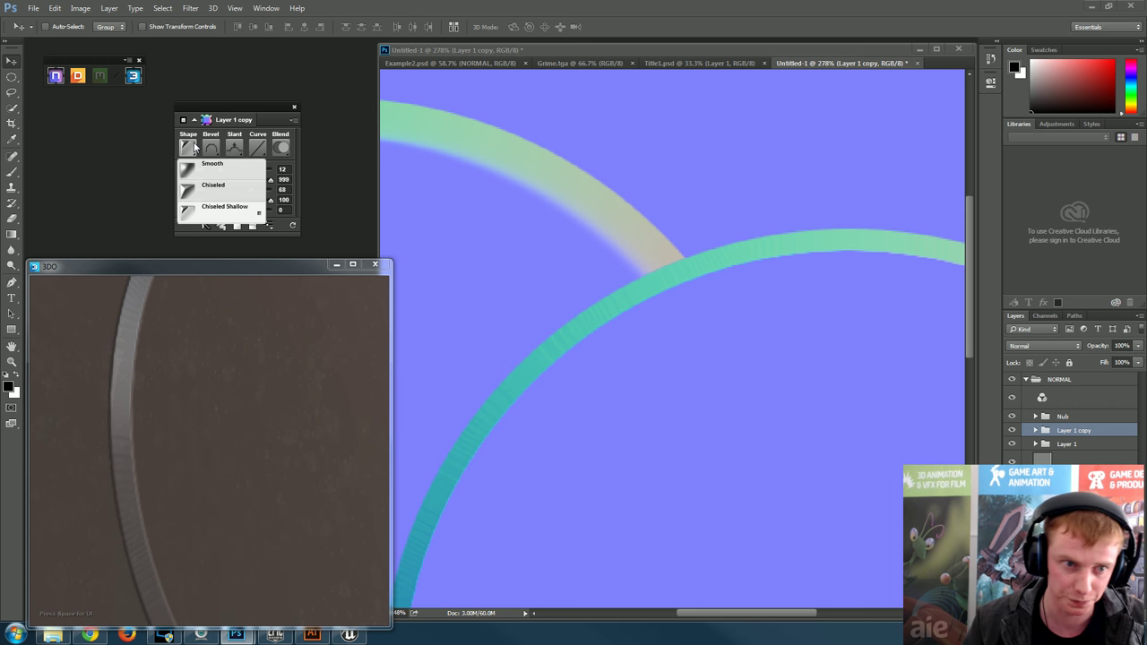
- Try the Outer bevel on the copied ring's layer inside Layer 1 copy, and set its Bevel to Groove
click(213, 154)
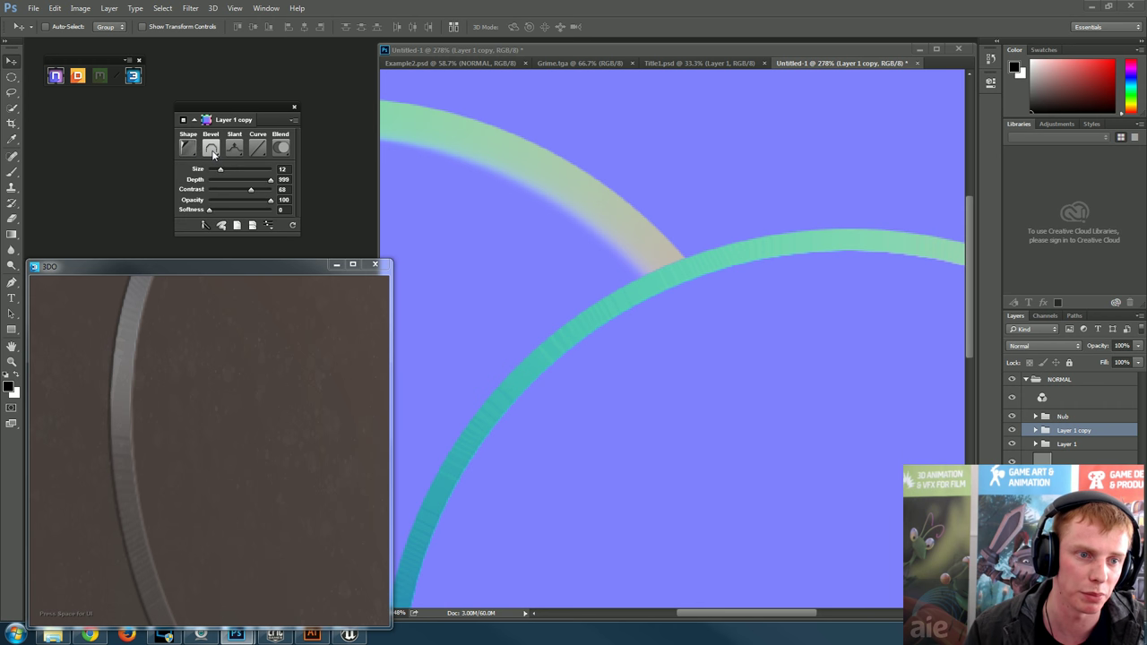
click(213, 154)
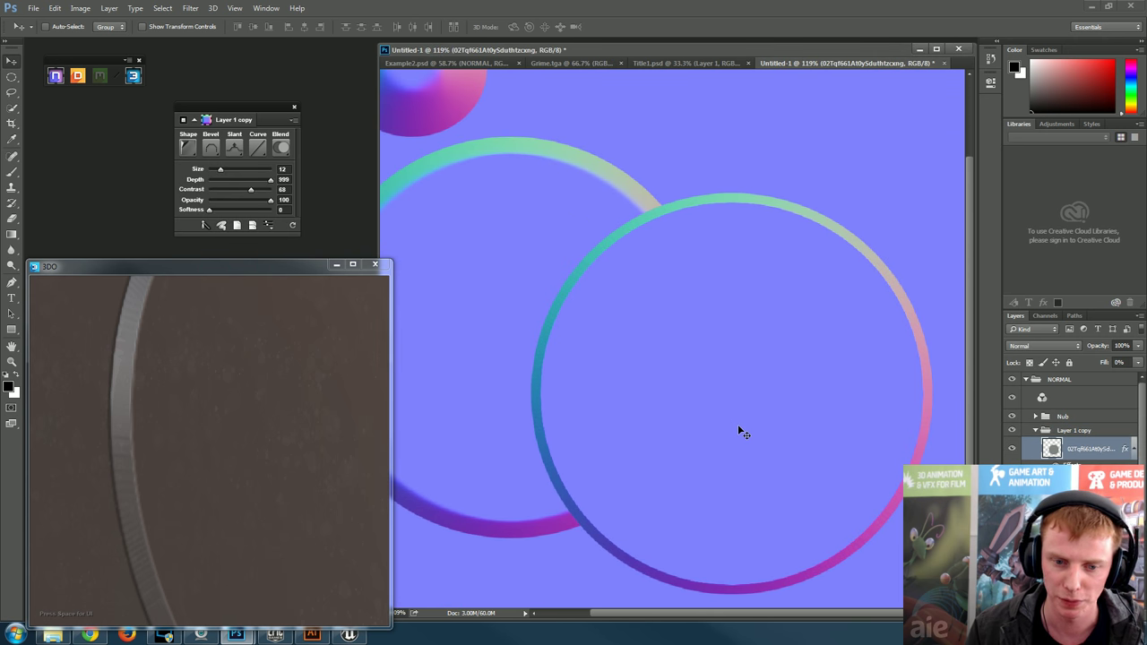
click(211, 148)
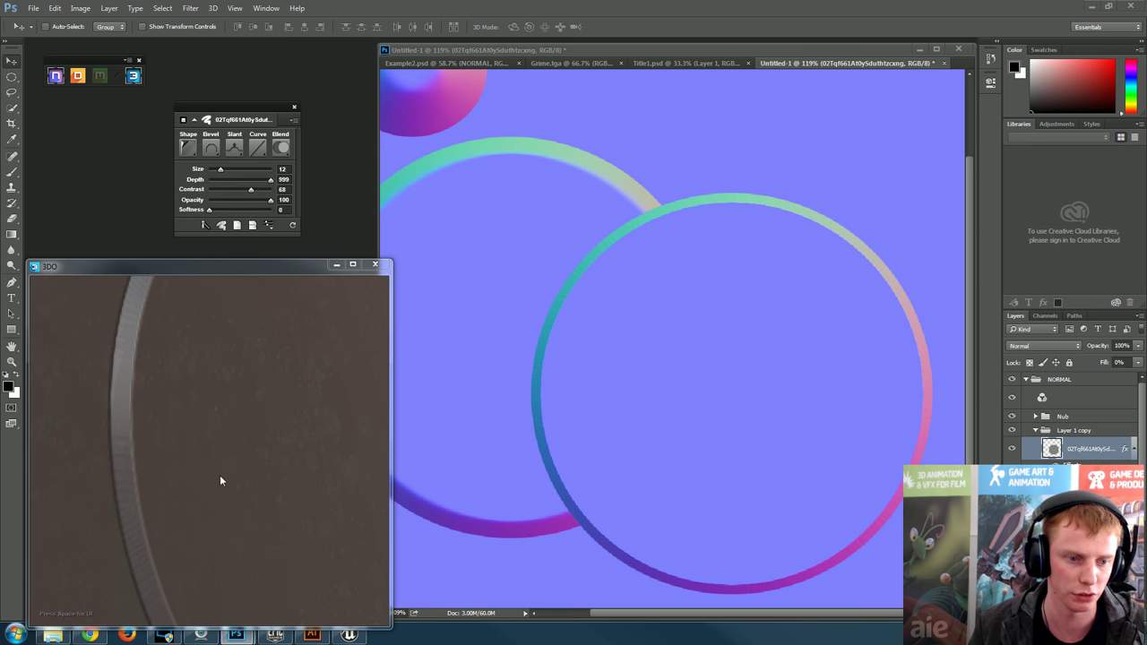
scroll(214, 476, down, 5)
drag(229, 457, 266, 456)
scroll(250, 461, up, 3)
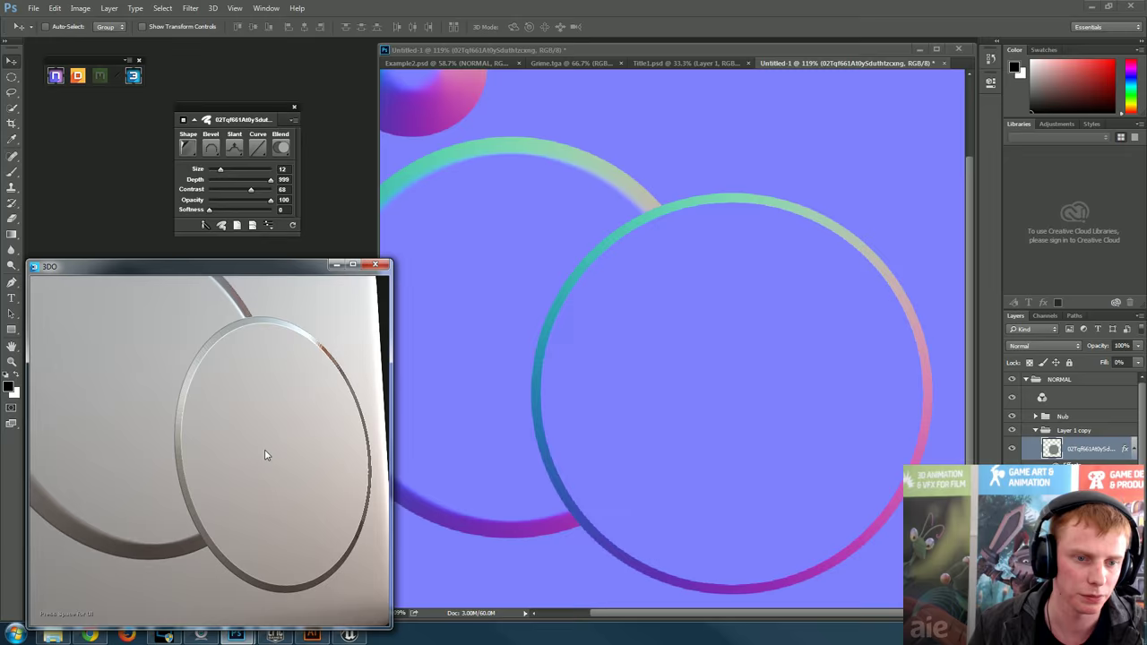
click(210, 148)
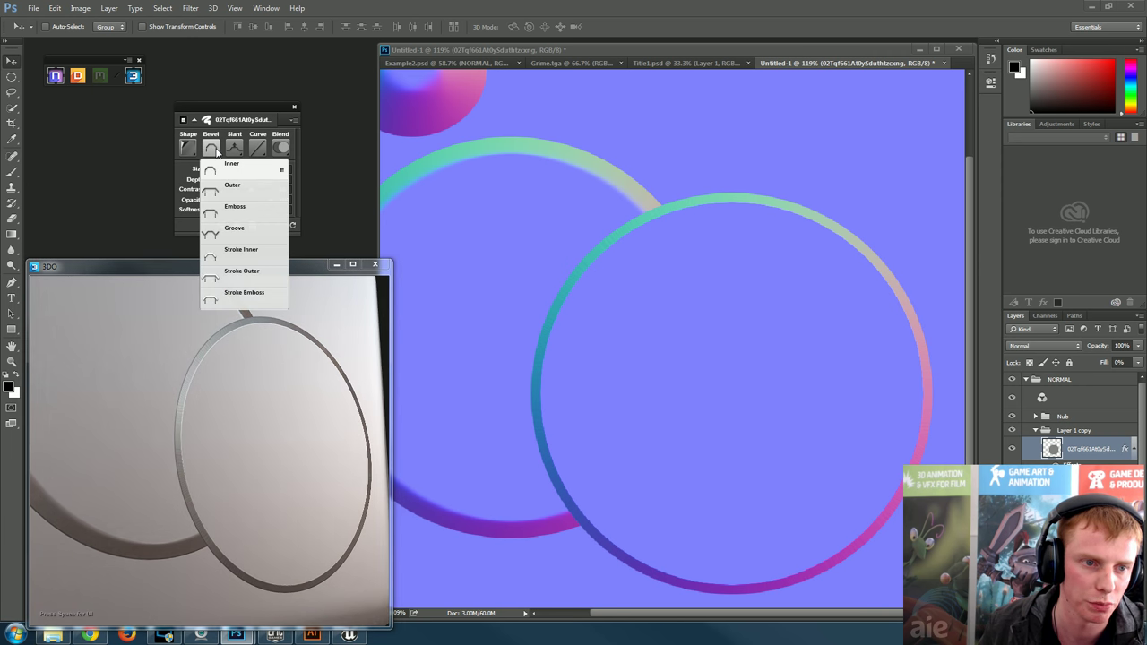
click(238, 194)
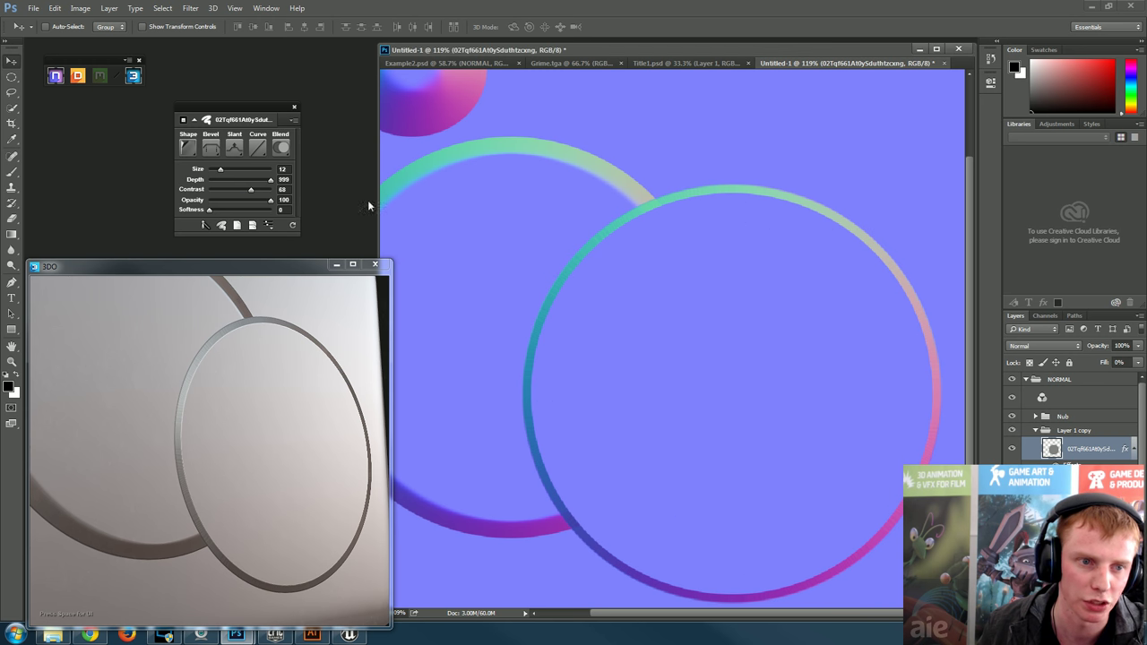
click(211, 148)
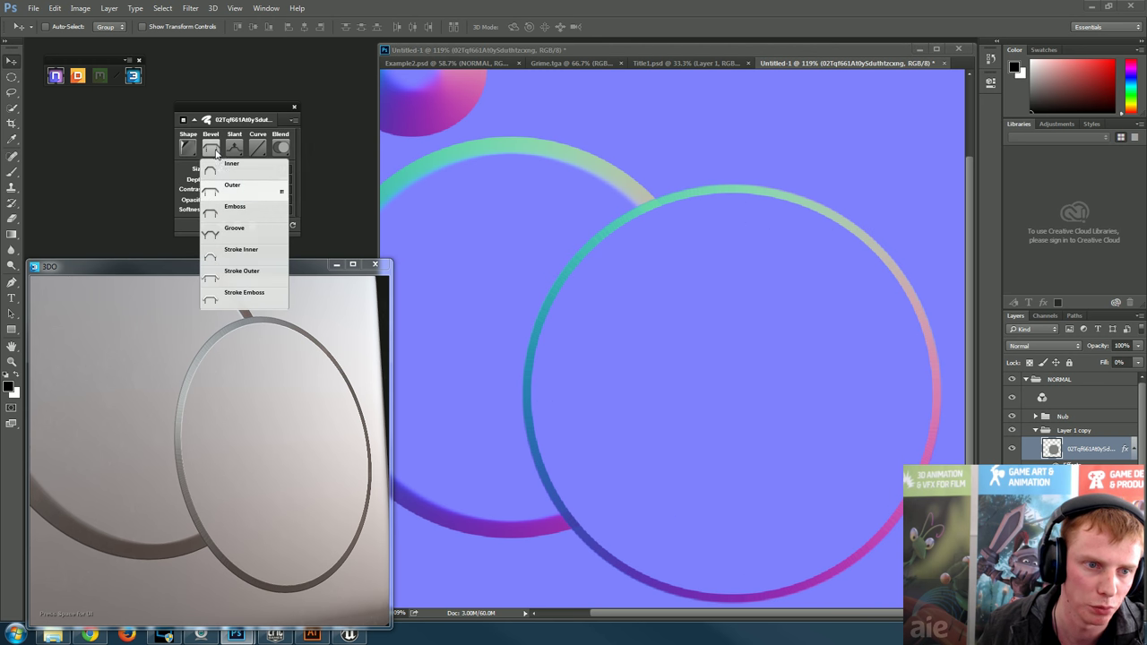
click(234, 229)
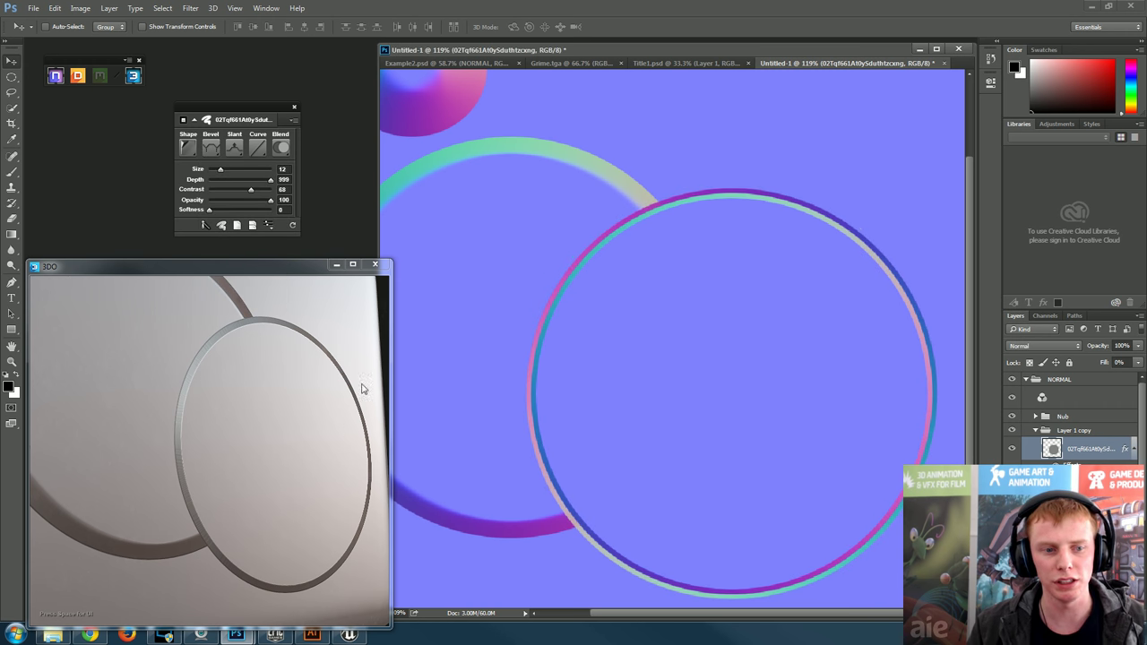
- Refresh the 3DO preview and inspect the grooved ring from several angles and distances
click(292, 227)
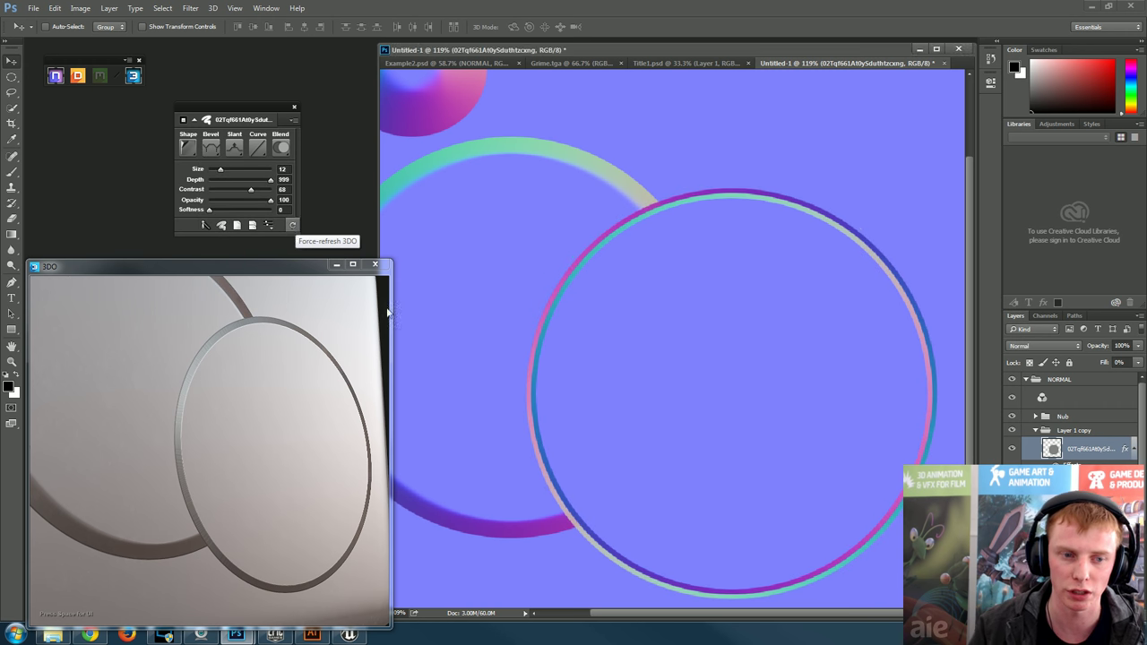
scroll(197, 421, up, 5)
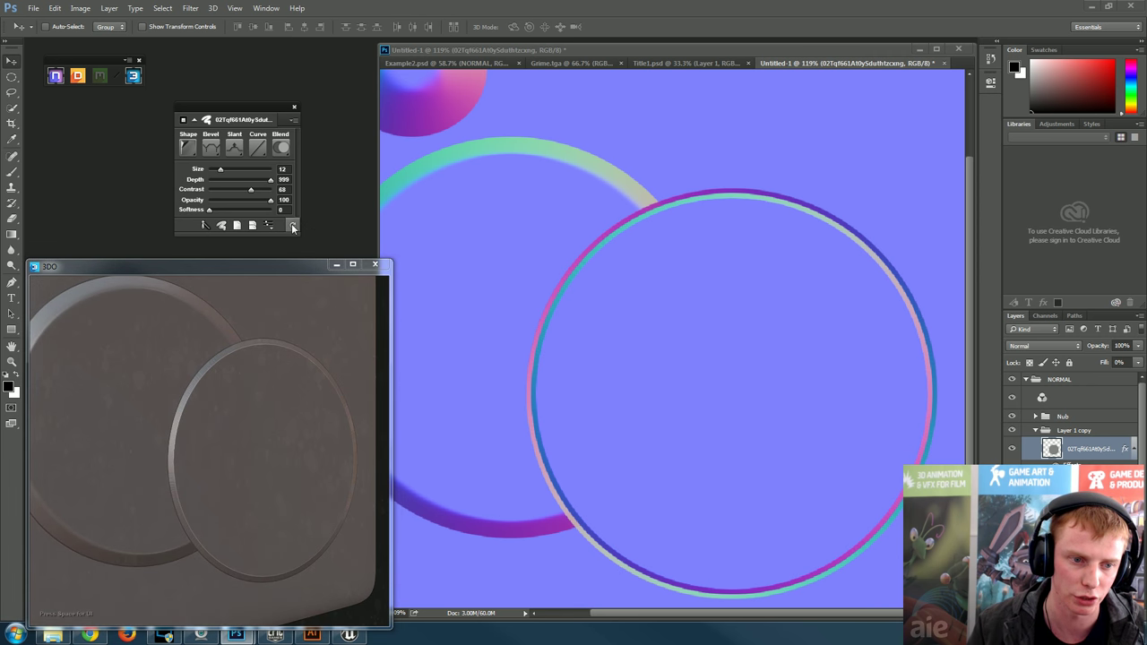
click(292, 275)
drag(269, 429, 742, 382)
scroll(260, 422, up, 5)
scroll(269, 426, down, 5)
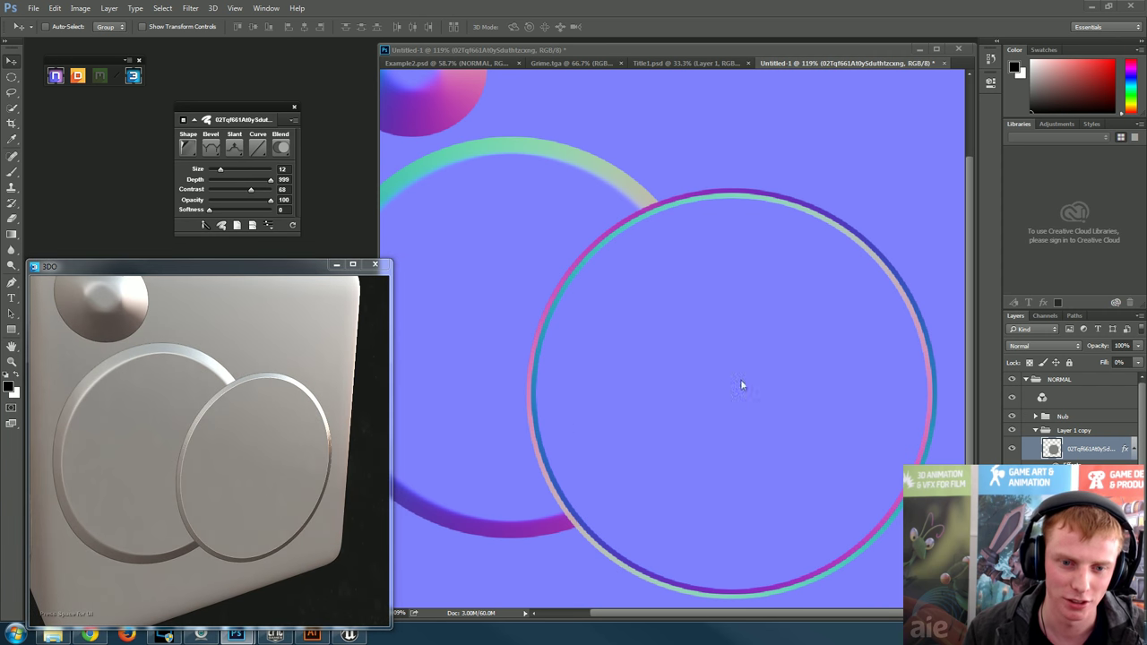
click(293, 226)
drag(263, 430, 230, 418)
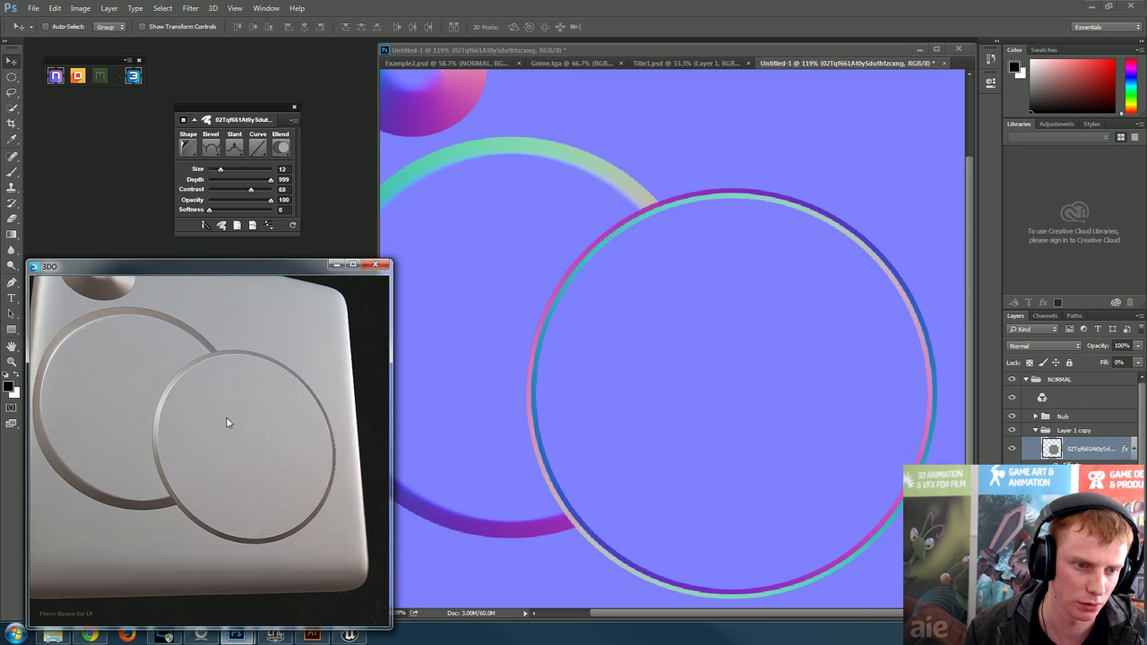
- Restart the 3DO preview, load the current normal map into it, and fit its window beneath the NDO settings
click(378, 268)
click(133, 75)
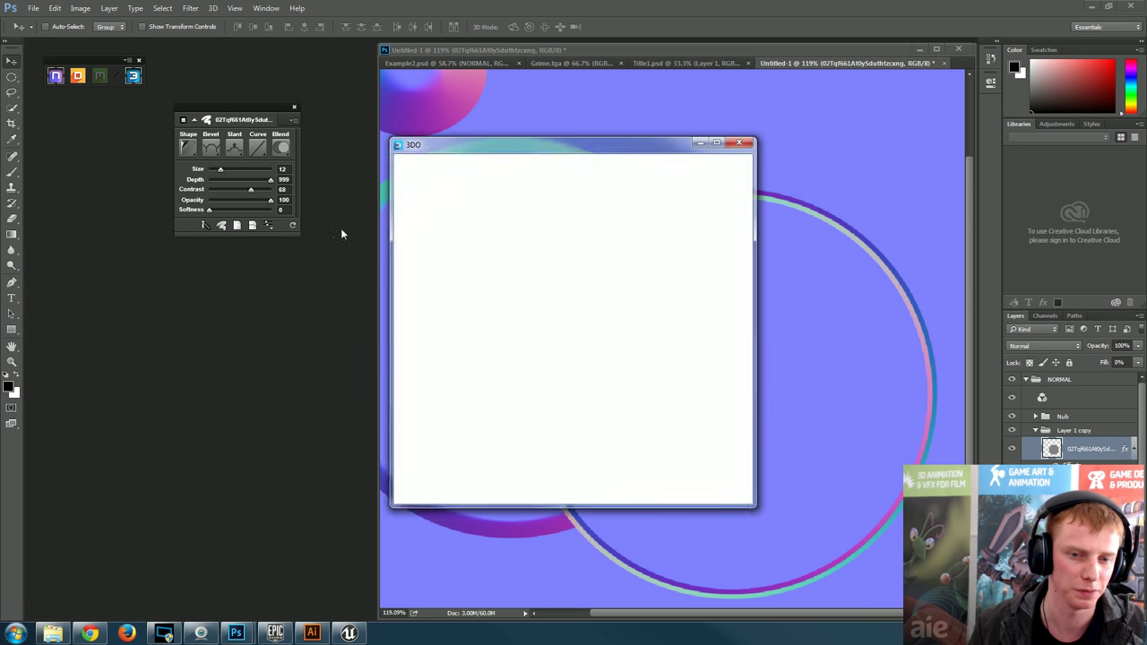
drag(552, 149, 187, 254)
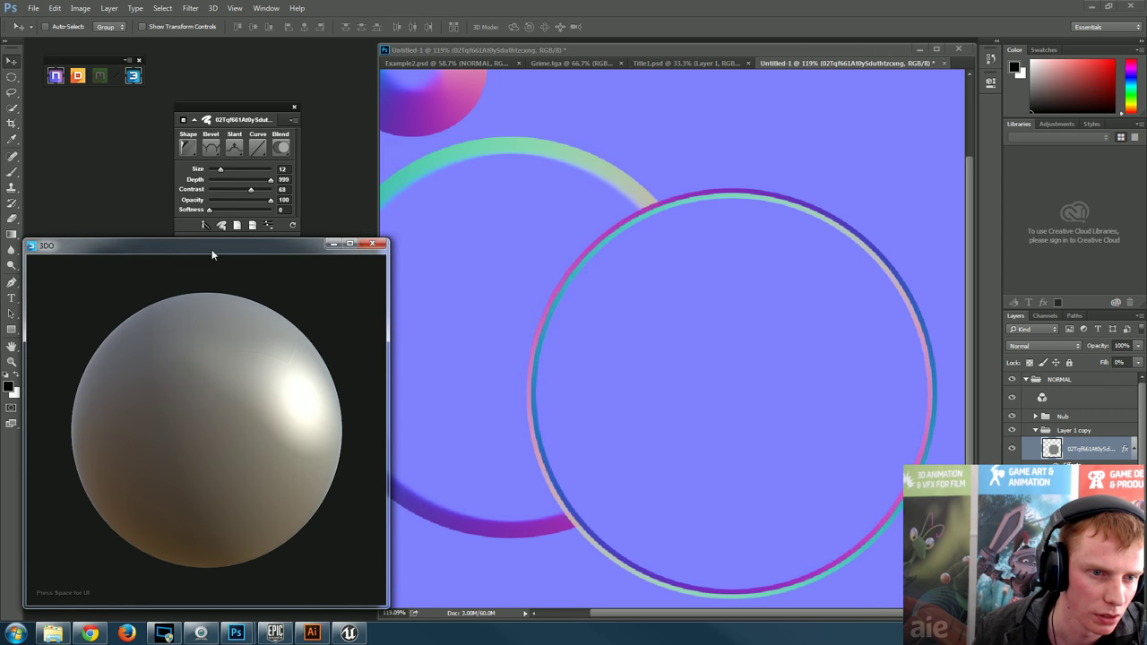
click(293, 226)
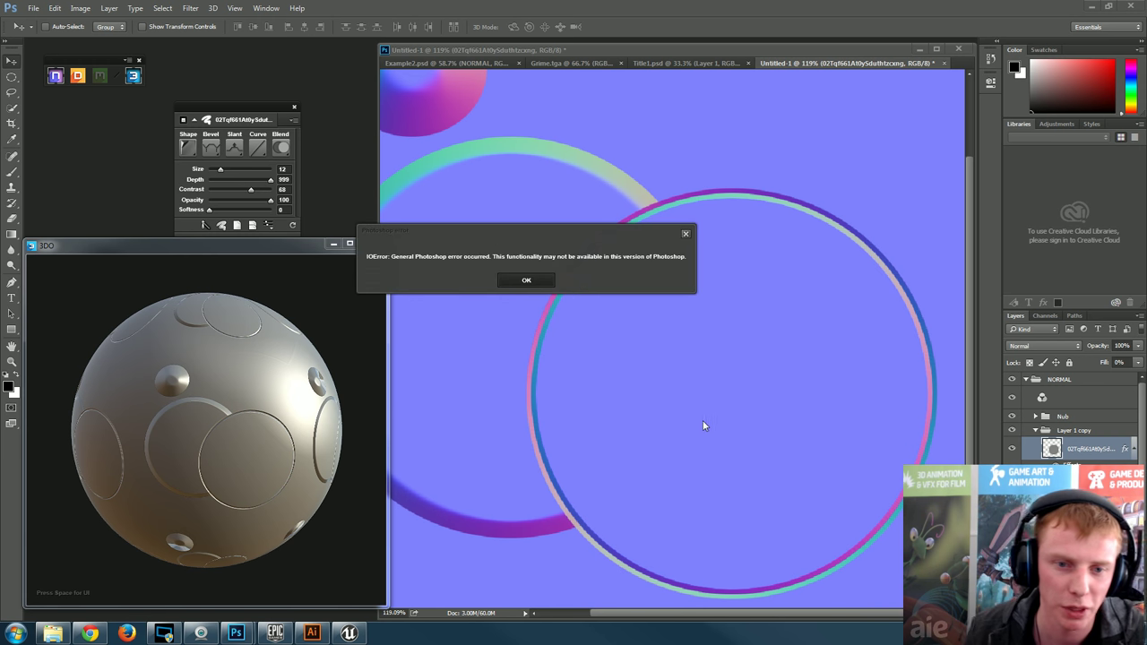
click(528, 282)
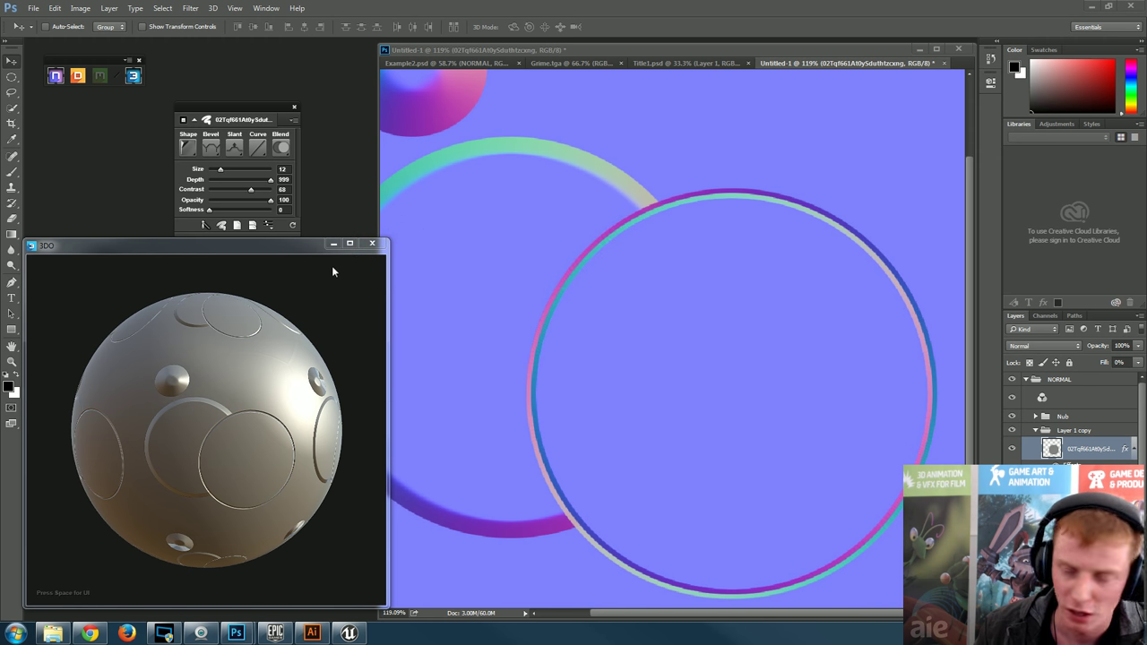
drag(386, 239, 363, 263)
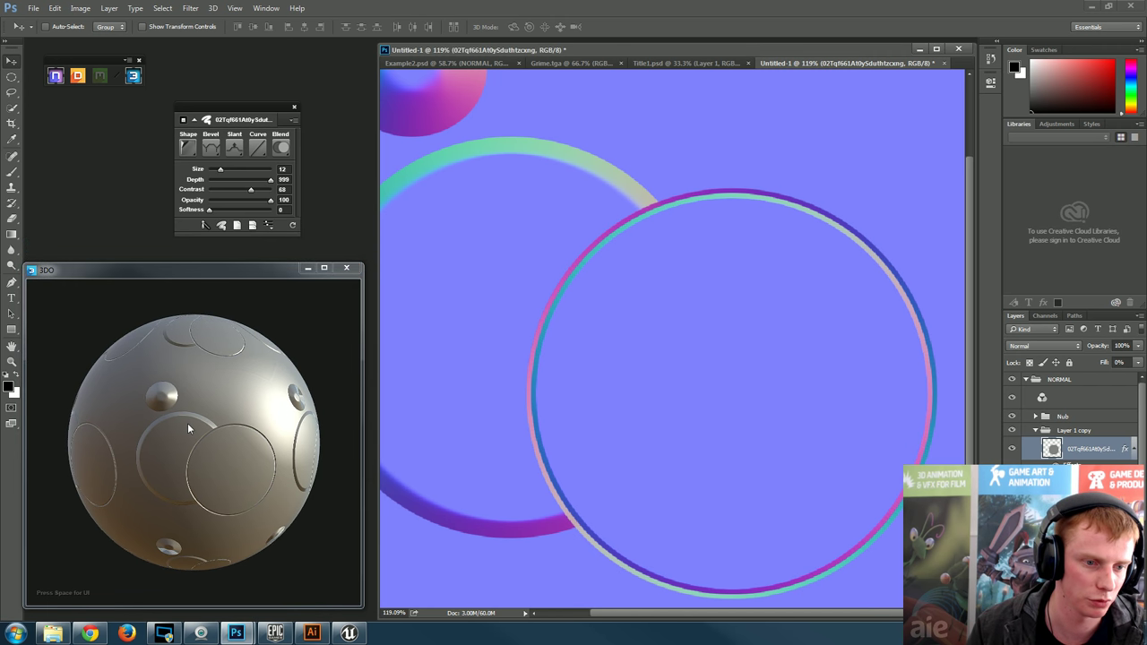
- Switch the 3DO preview mesh to the rounded cube and frame the overlapping rings up close
key(Escape)
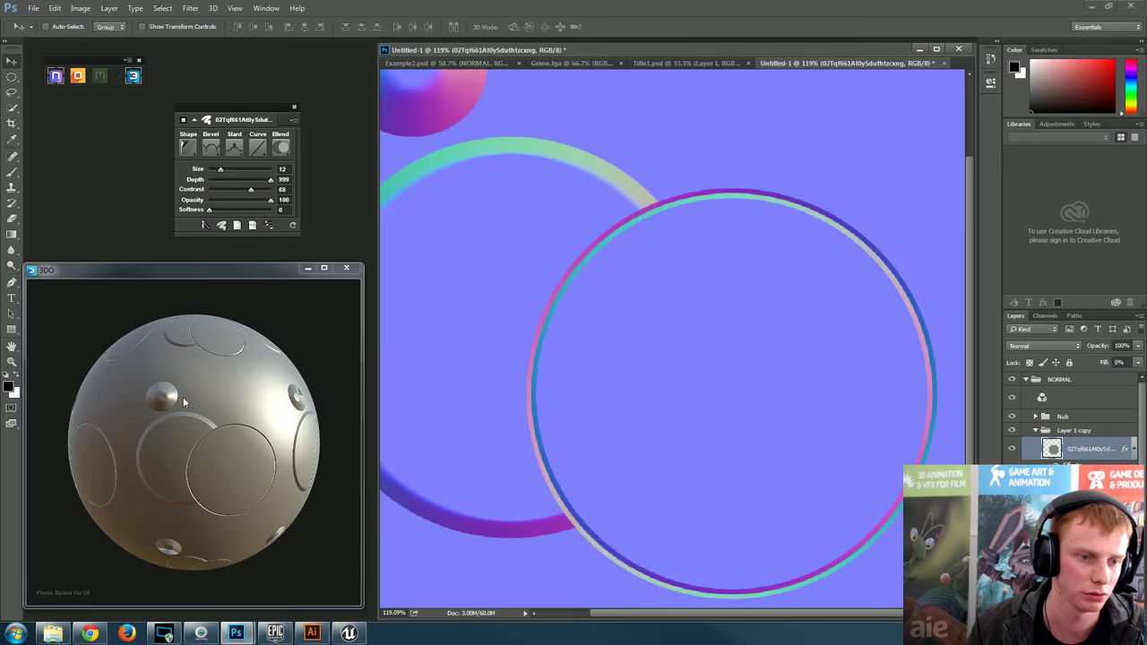
click(58, 291)
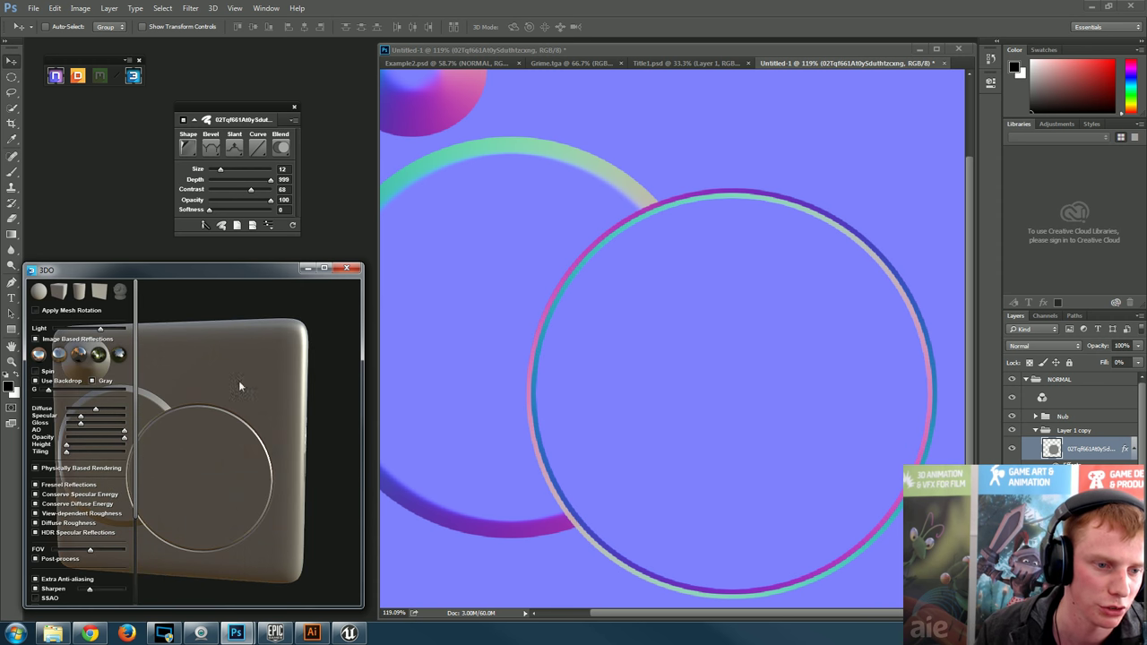
drag(239, 379, 142, 344)
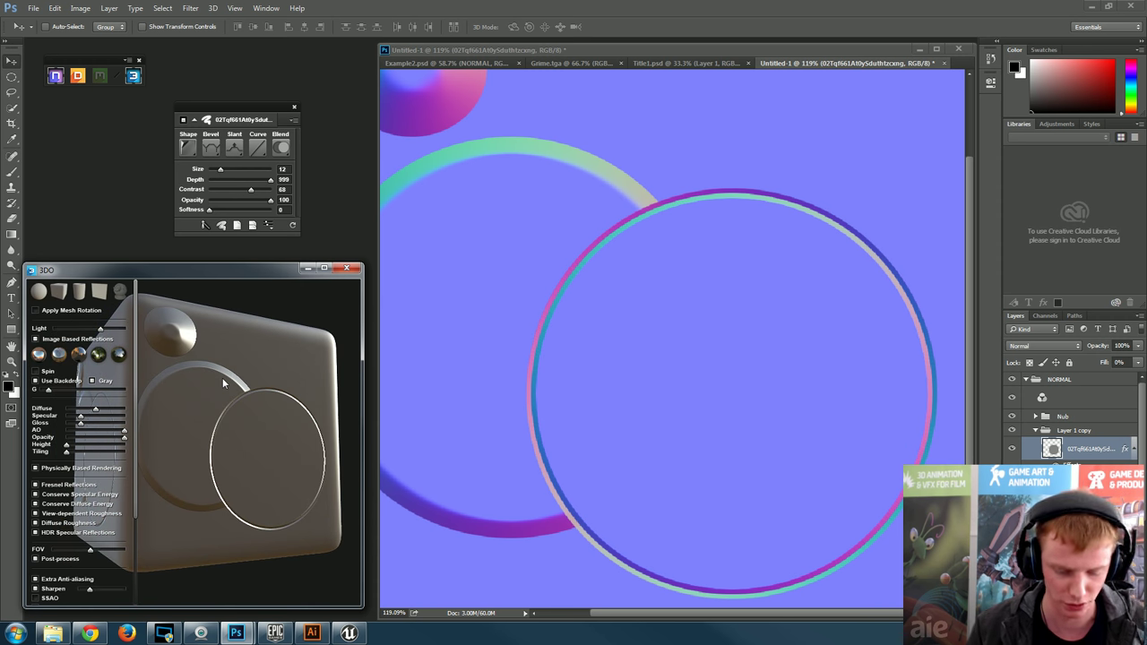
key(space)
drag(233, 389, 212, 373)
scroll(269, 427, up, 5)
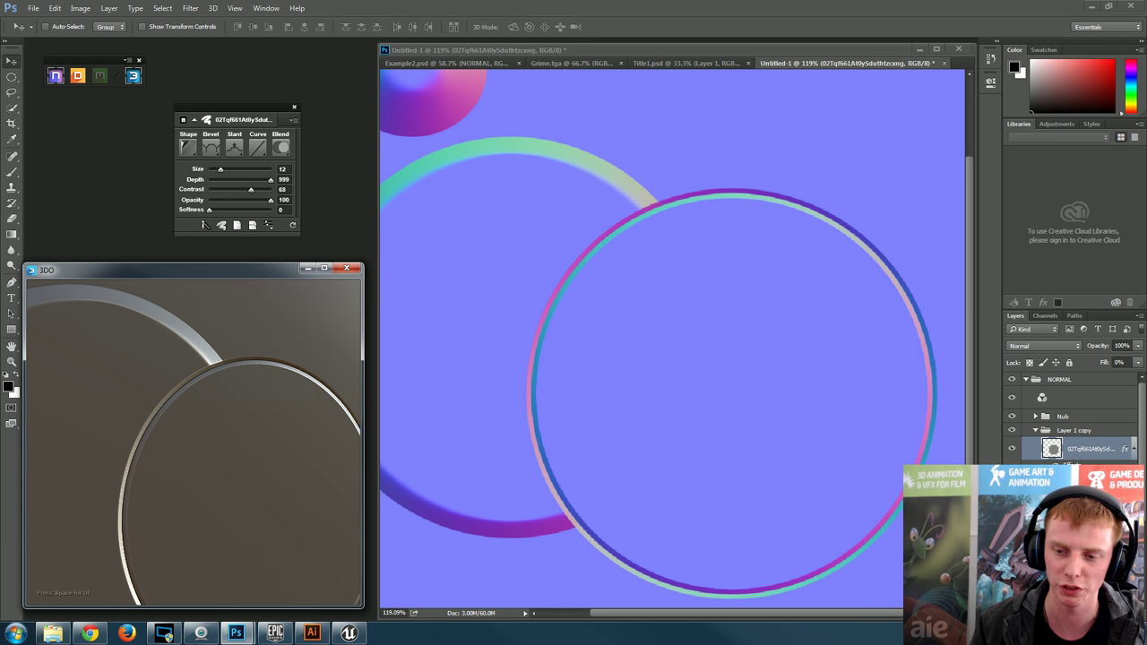
- Examine the stacked Bevel & Emboss sublayers inside the Layer 1 copy group
click(1089, 432)
click(1037, 431)
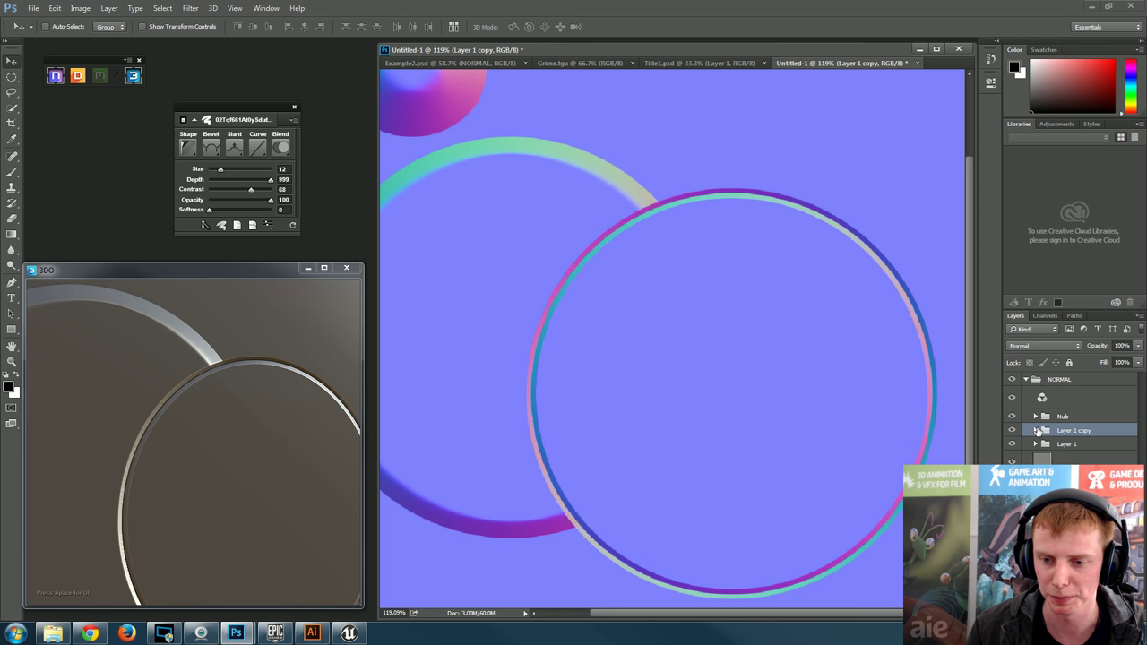
click(1036, 432)
scroll(1095, 453, down, 4)
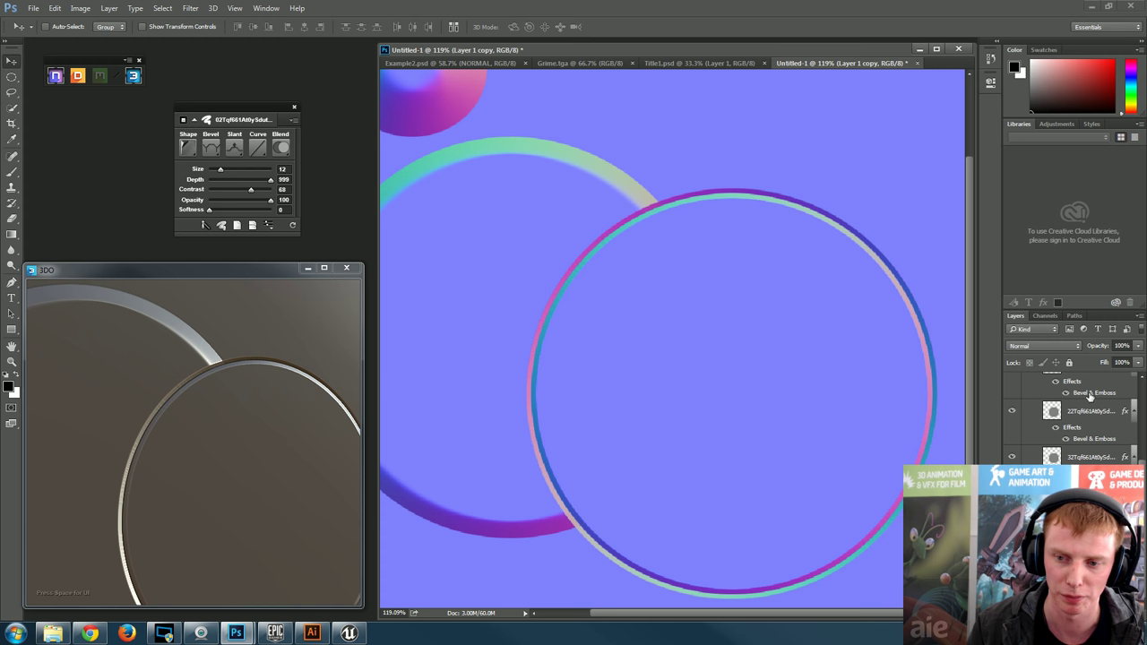
scroll(1091, 404, up, 4)
right_click(1061, 416)
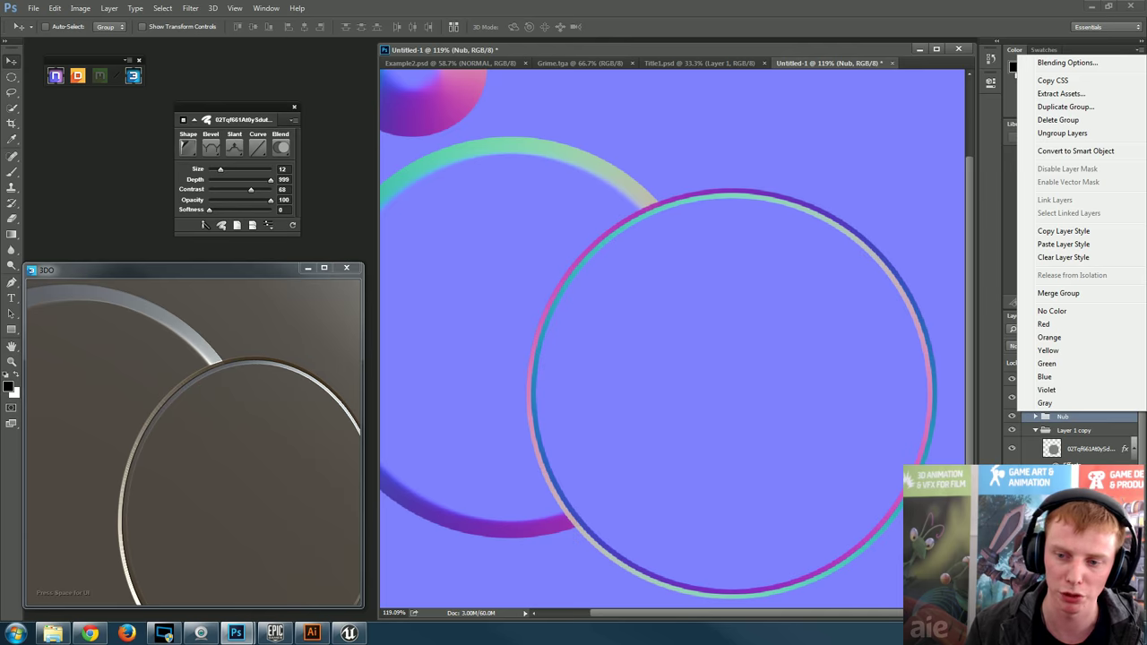
click(1035, 431)
scroll(1076, 430, down, 3)
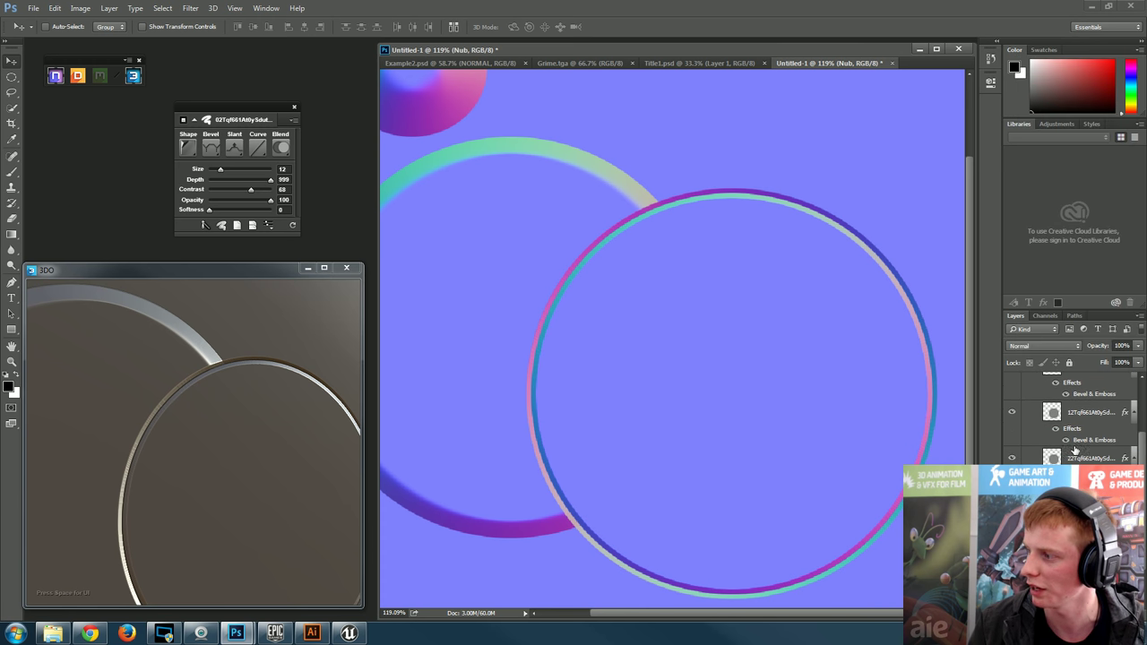
scroll(1069, 451, down, 1)
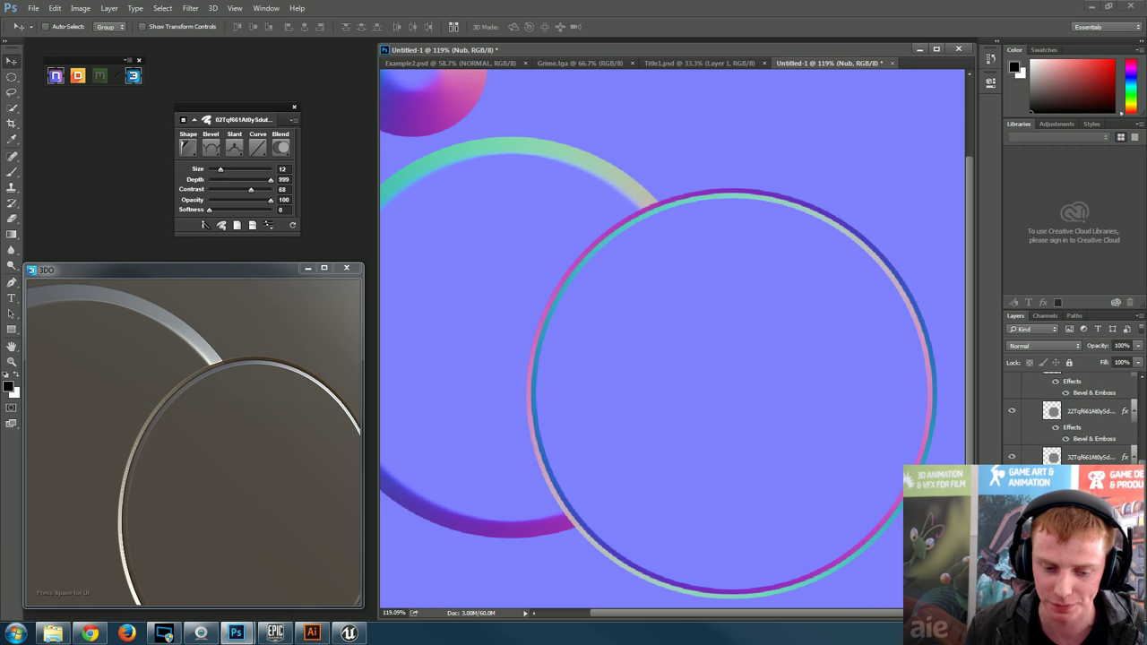
scroll(1069, 430, up, 5)
scroll(535, 380, up, 1)
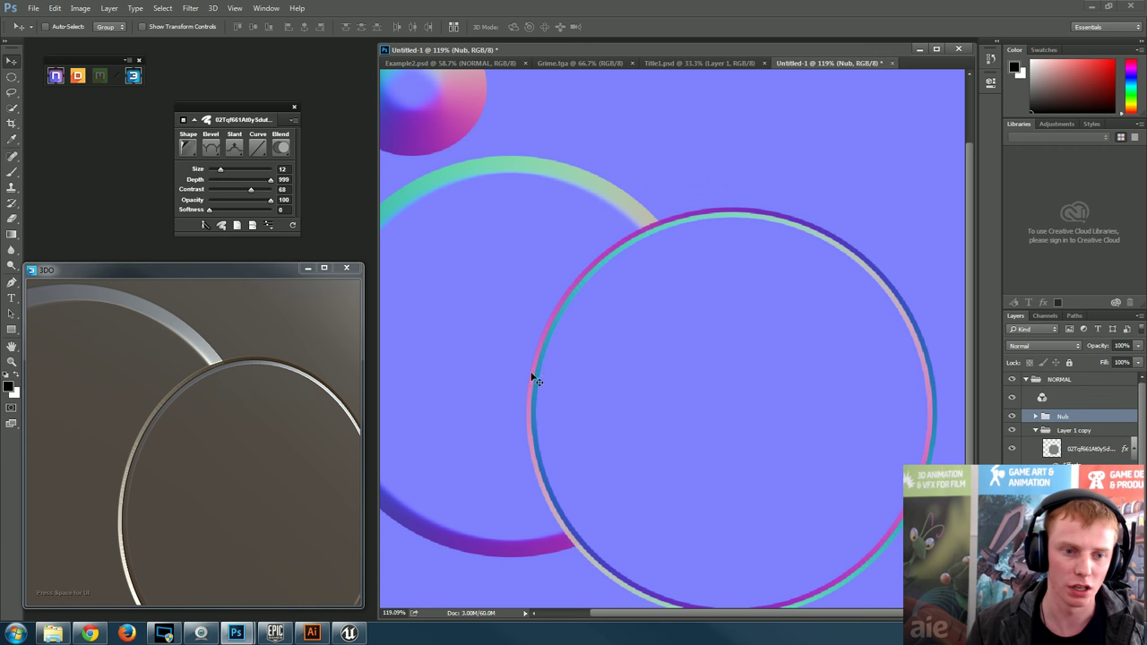
scroll(535, 380, down, 1)
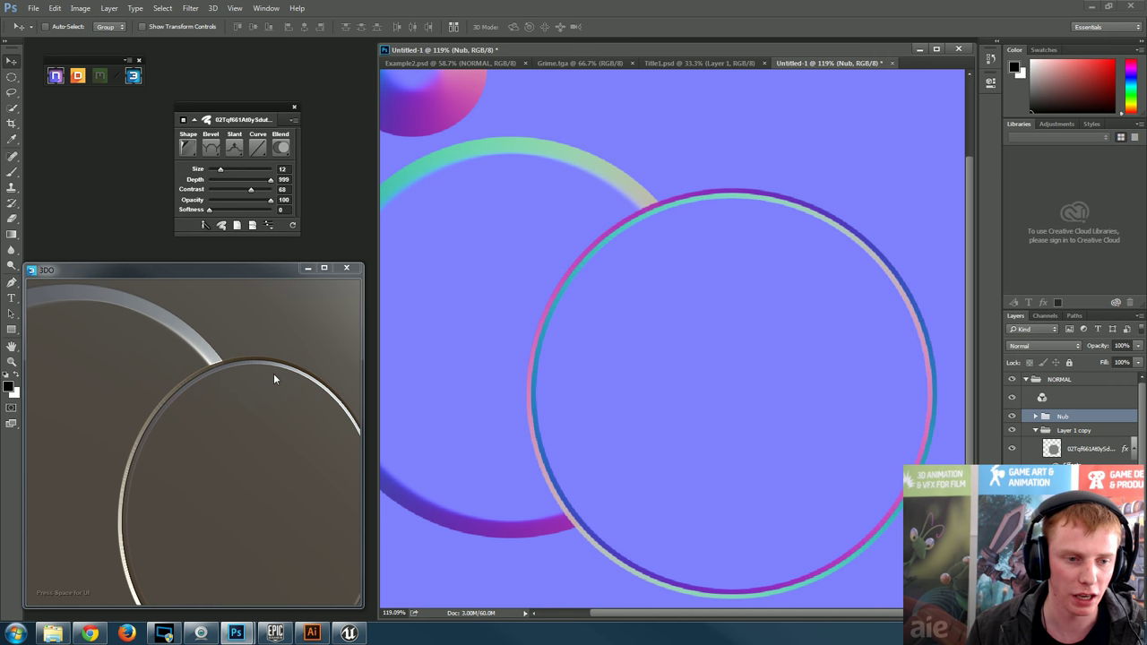
- Try the Stroke Outer bevel on the Nub group, check it in the canvas and 3DO, and undo it
click(273, 373)
scroll(227, 355, down, 5)
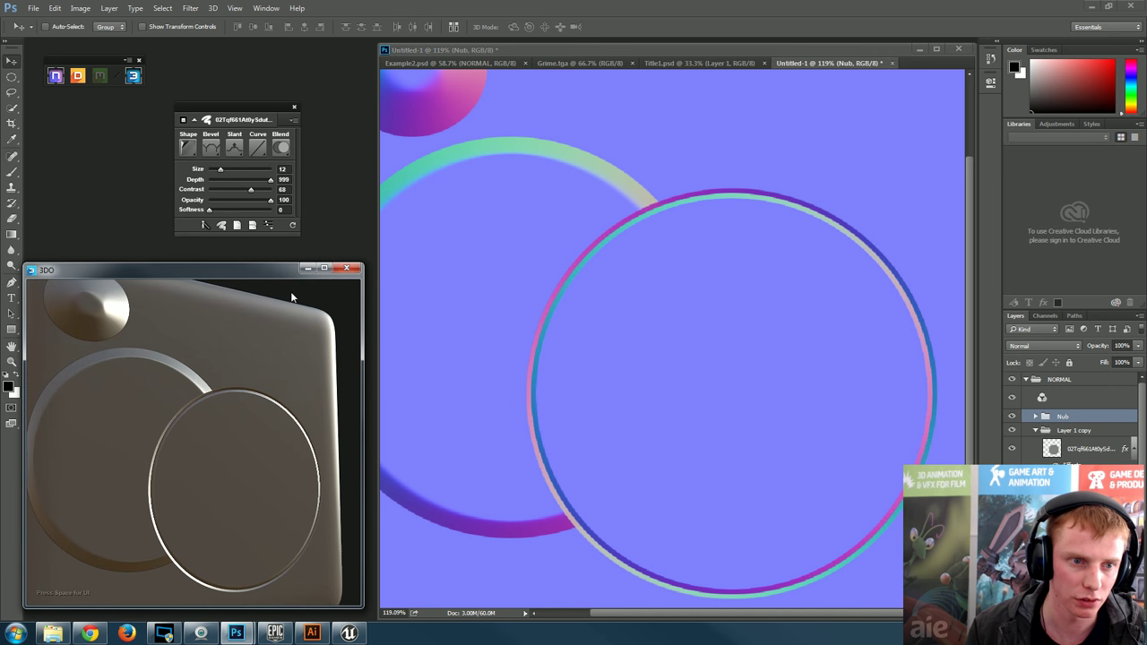
click(866, 381)
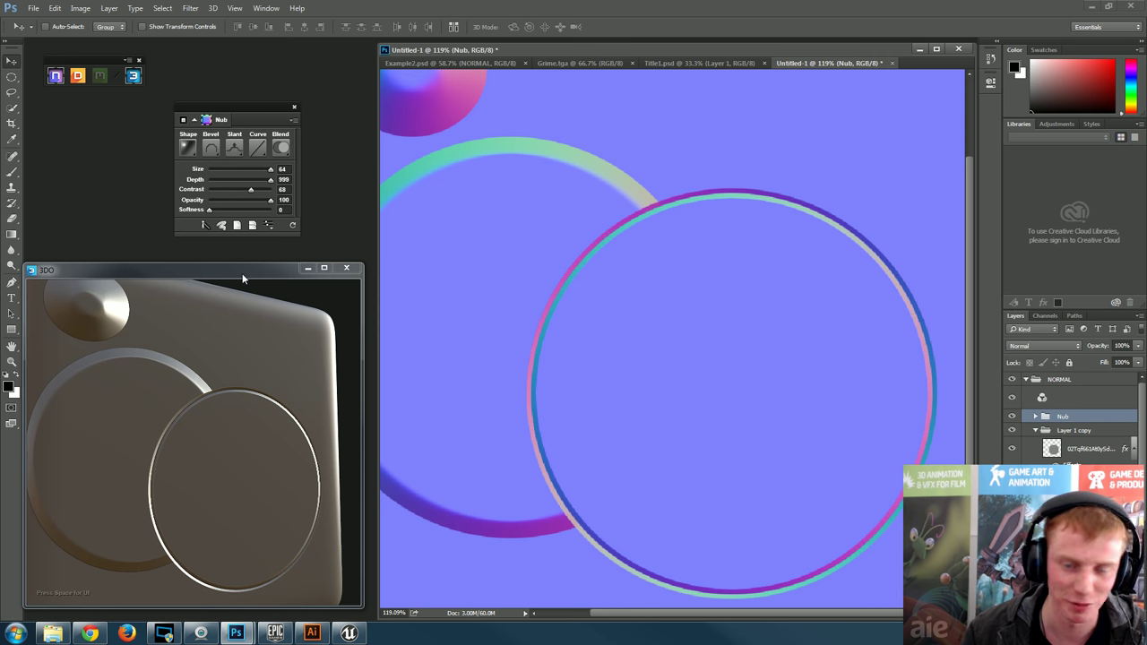
mouse_move(244, 261)
mouse_down()
mouse_move(259, 249)
mouse_move(248, 271)
mouse_up()
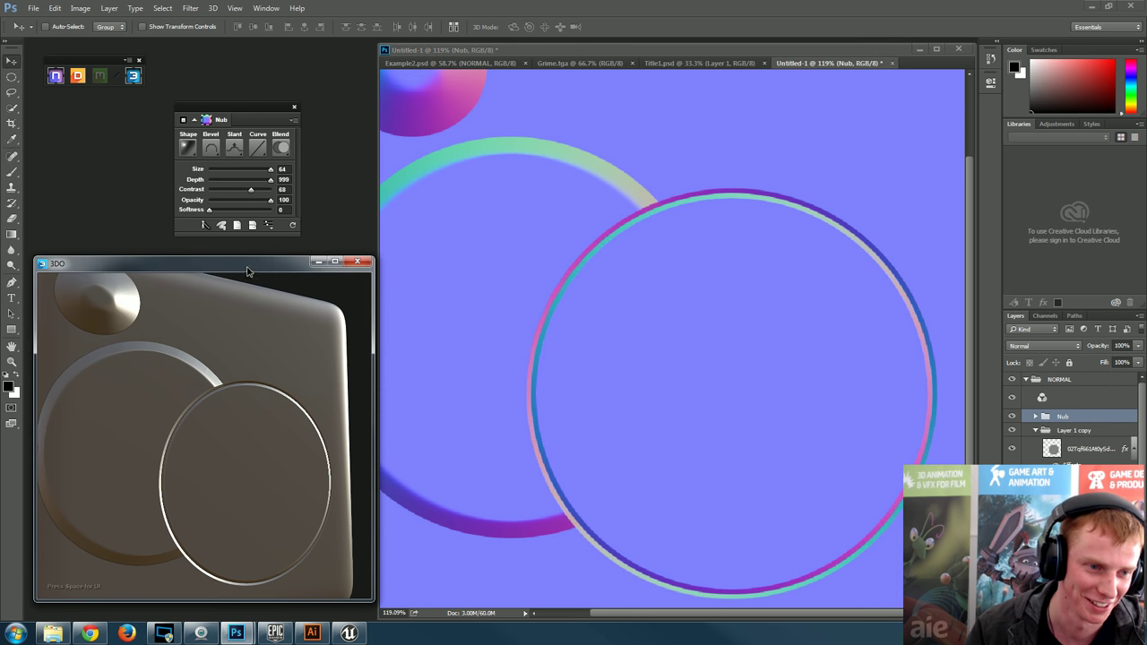
click(224, 154)
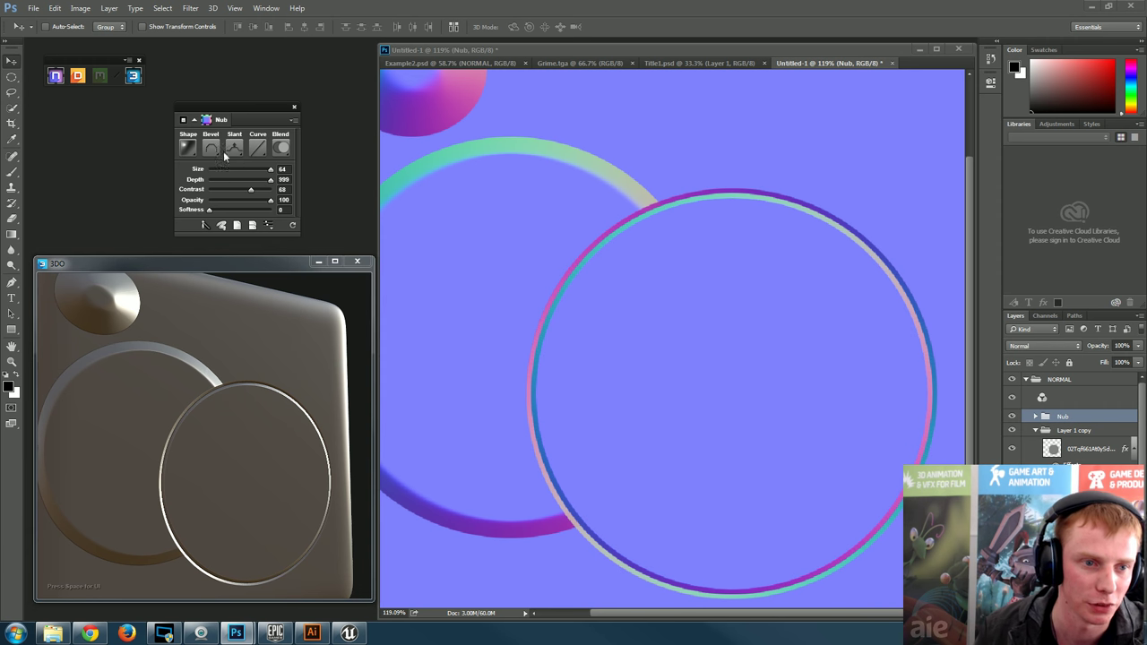
click(214, 148)
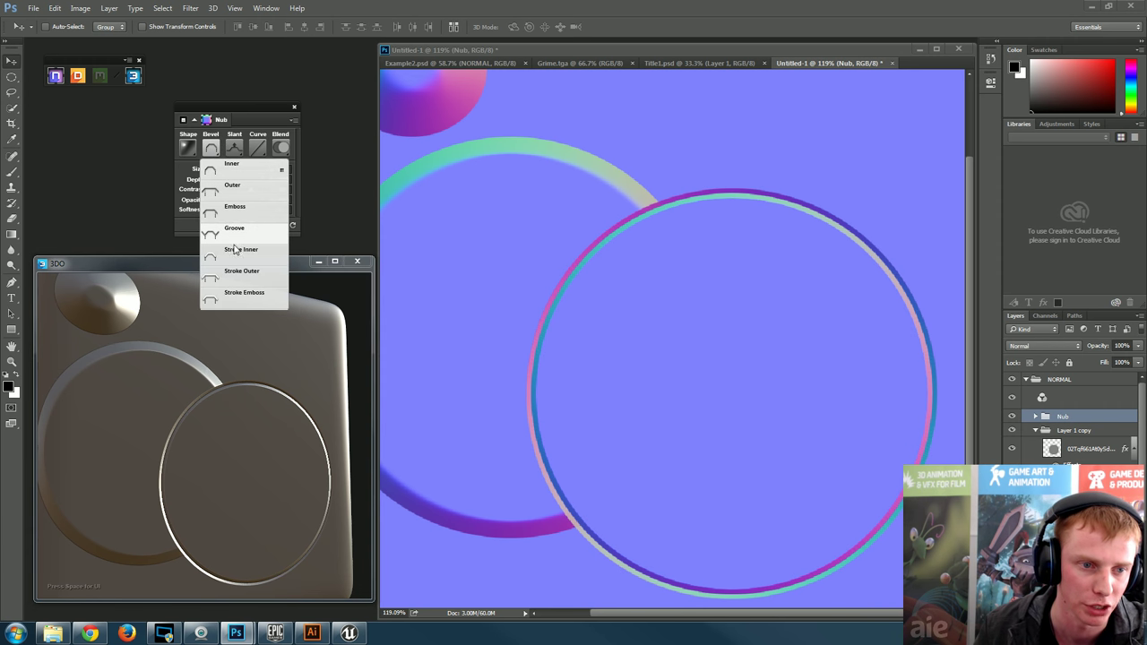
click(245, 279)
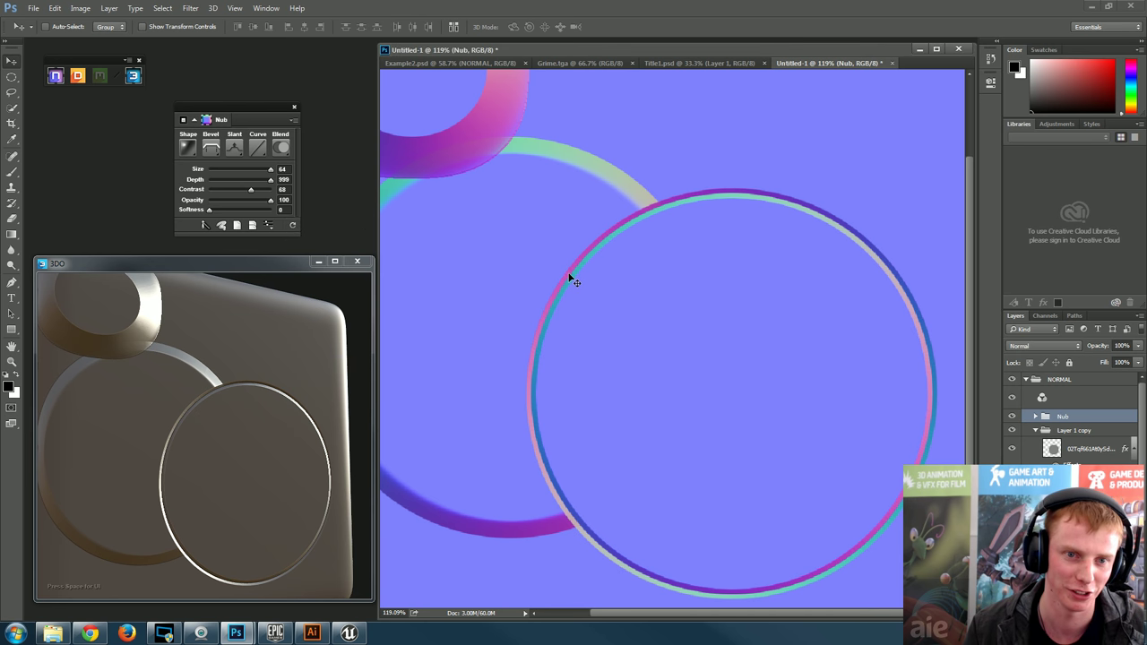
scroll(625, 309, down, 5)
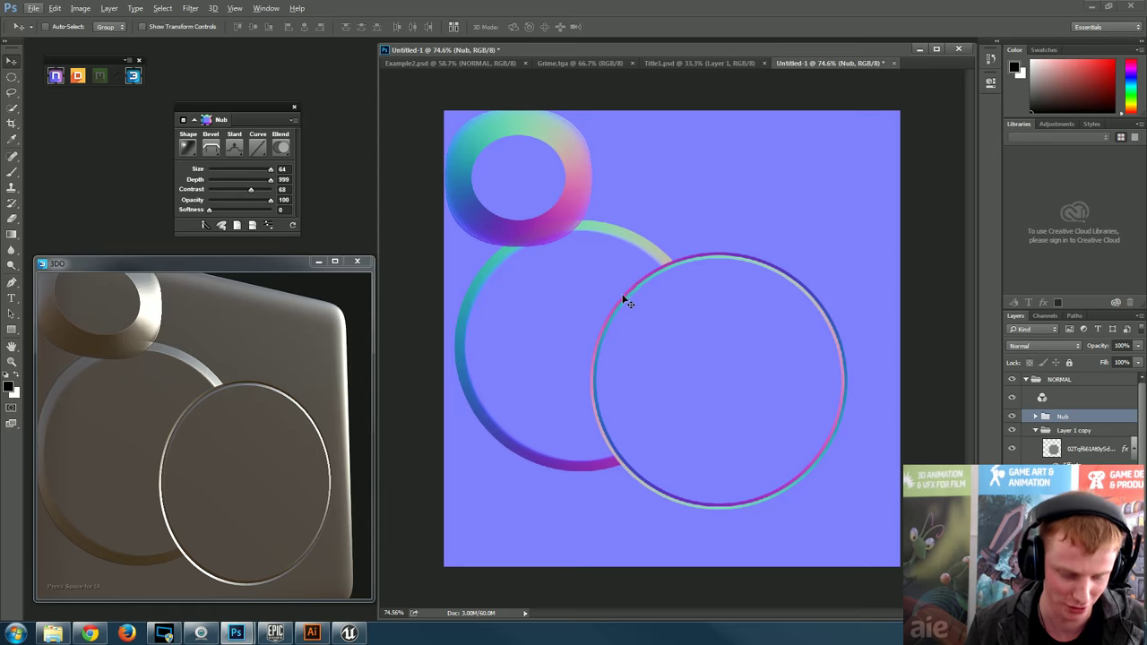
click(768, 370)
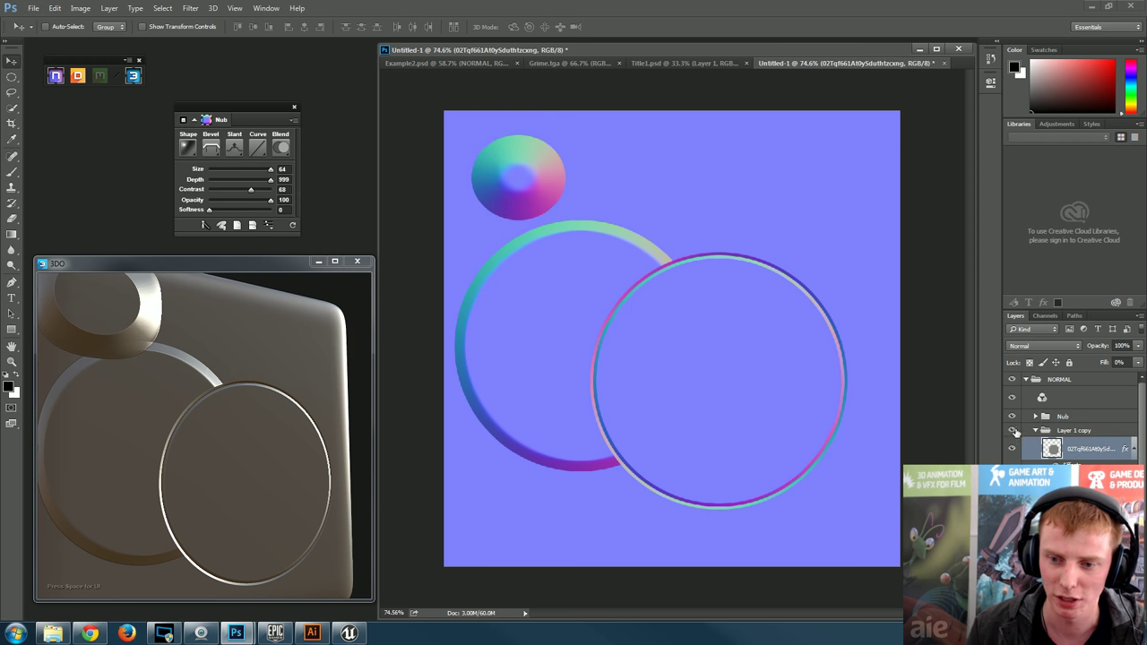
- Select the collapsed Layer 1 copy group, check which ring it controls by toggling its visibility, and set its Bevel to Stroke Outer
click(1036, 431)
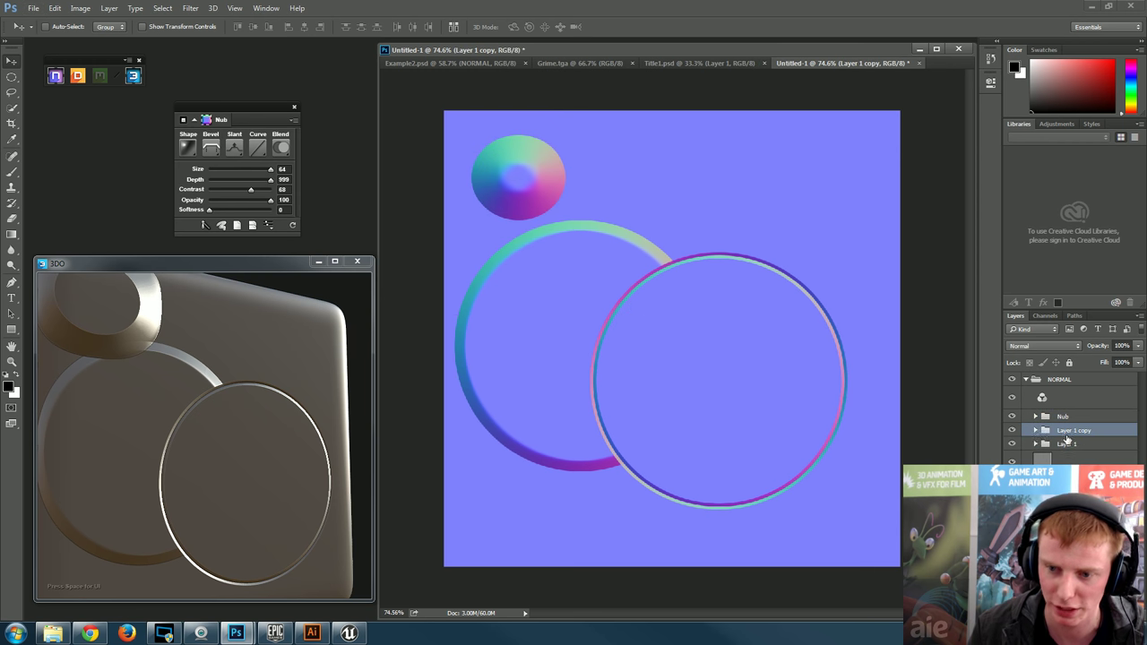
click(1011, 431)
click(1012, 431)
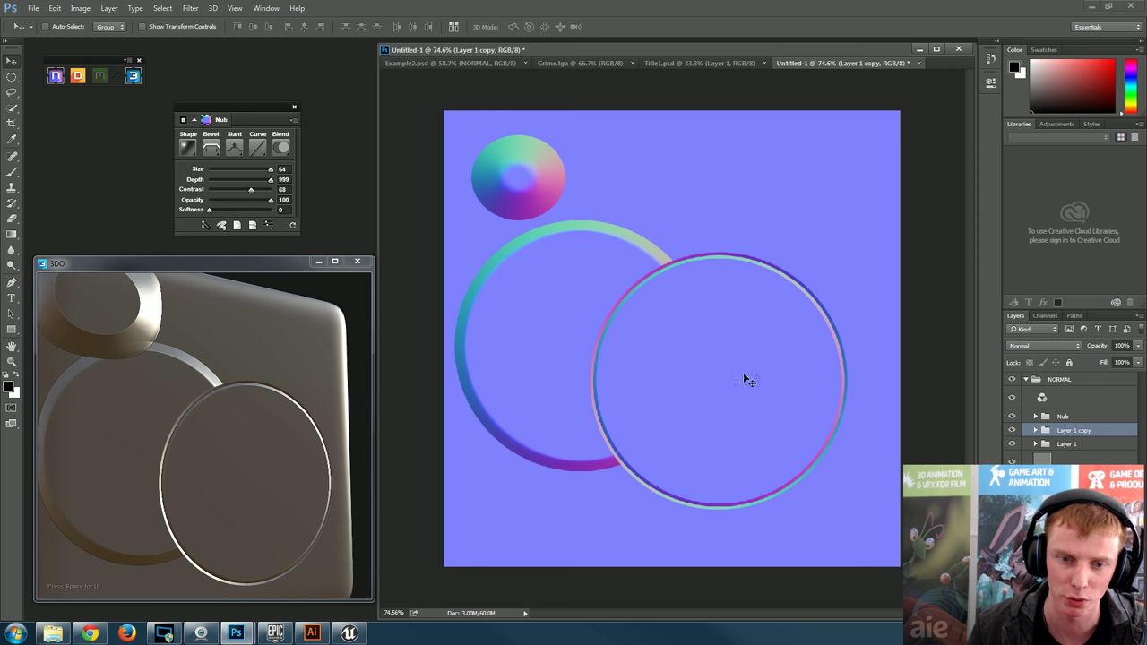
scroll(249, 430, up, 5)
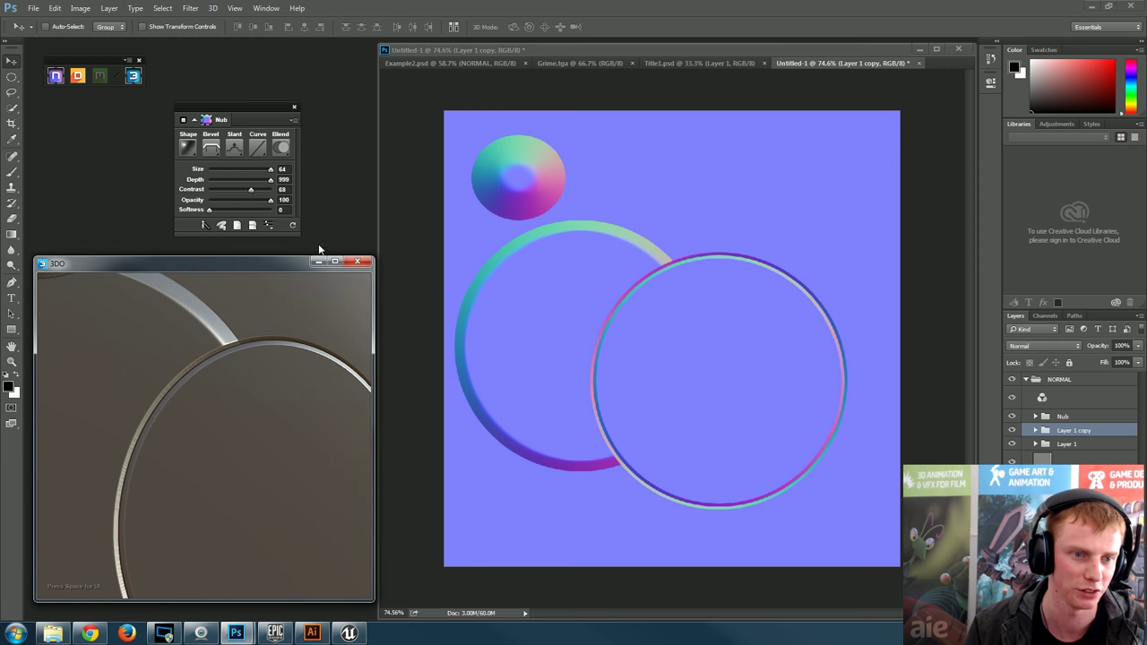
click(288, 225)
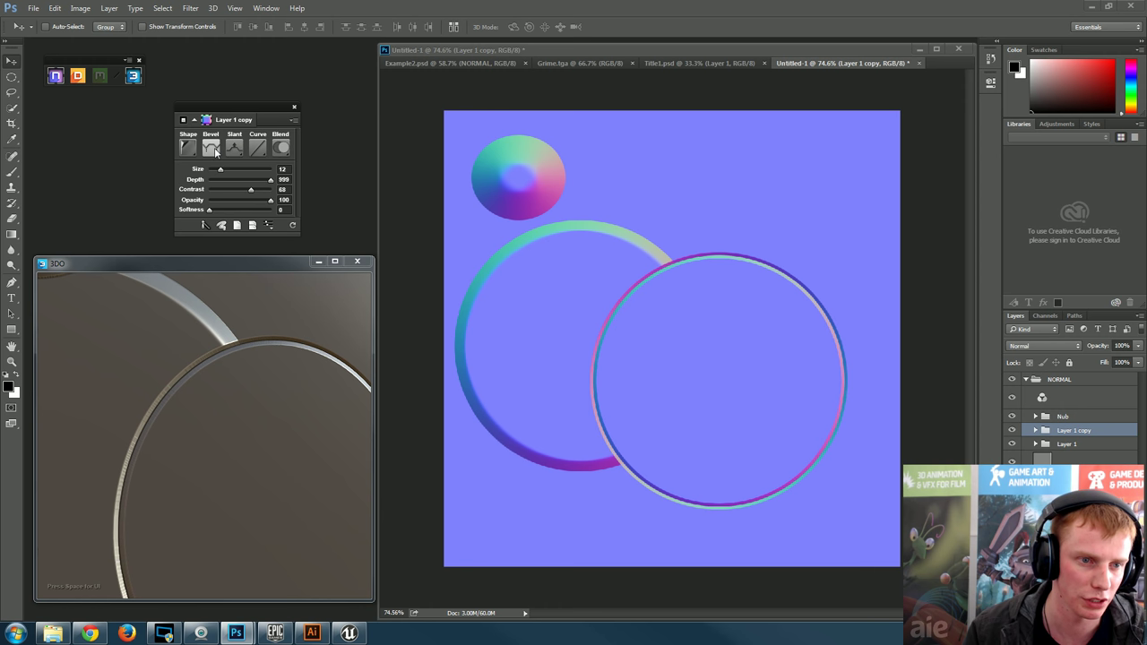
click(215, 150)
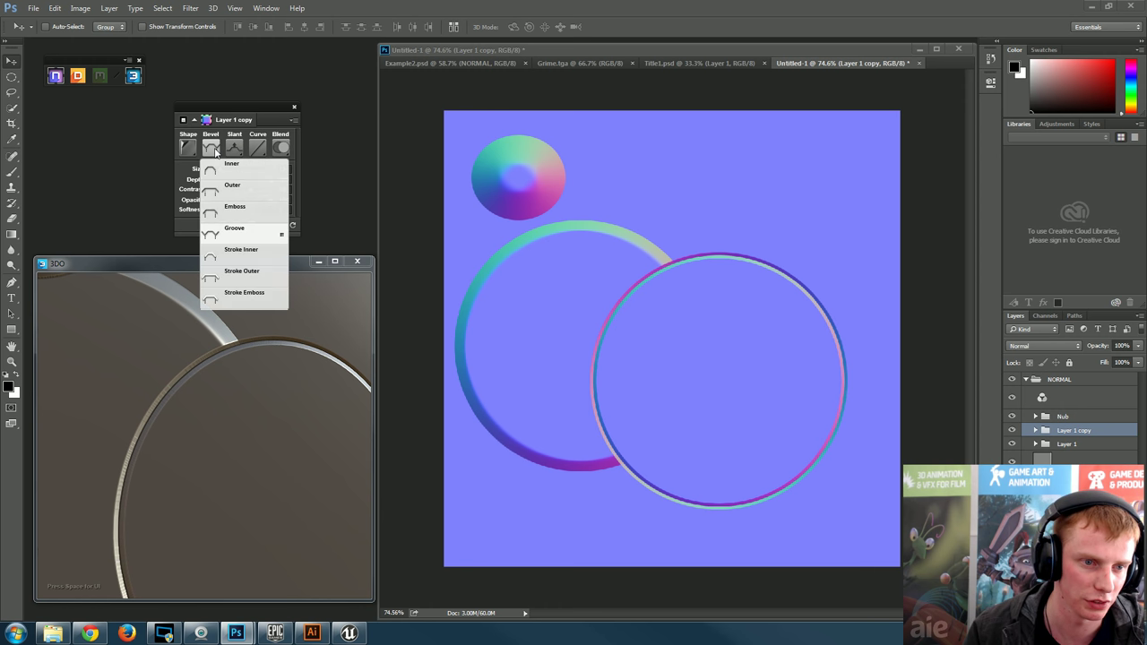
click(260, 277)
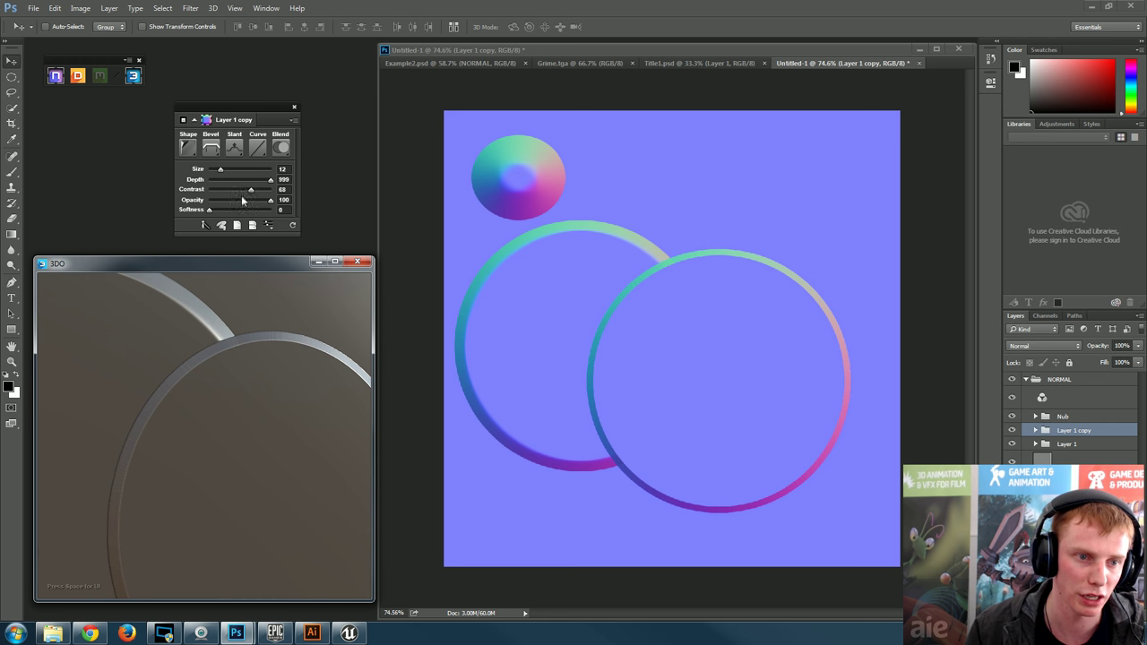
- Review the bevel types for Layer 1 copy, keep Stroke Outer, and set its Slant to Down
click(215, 151)
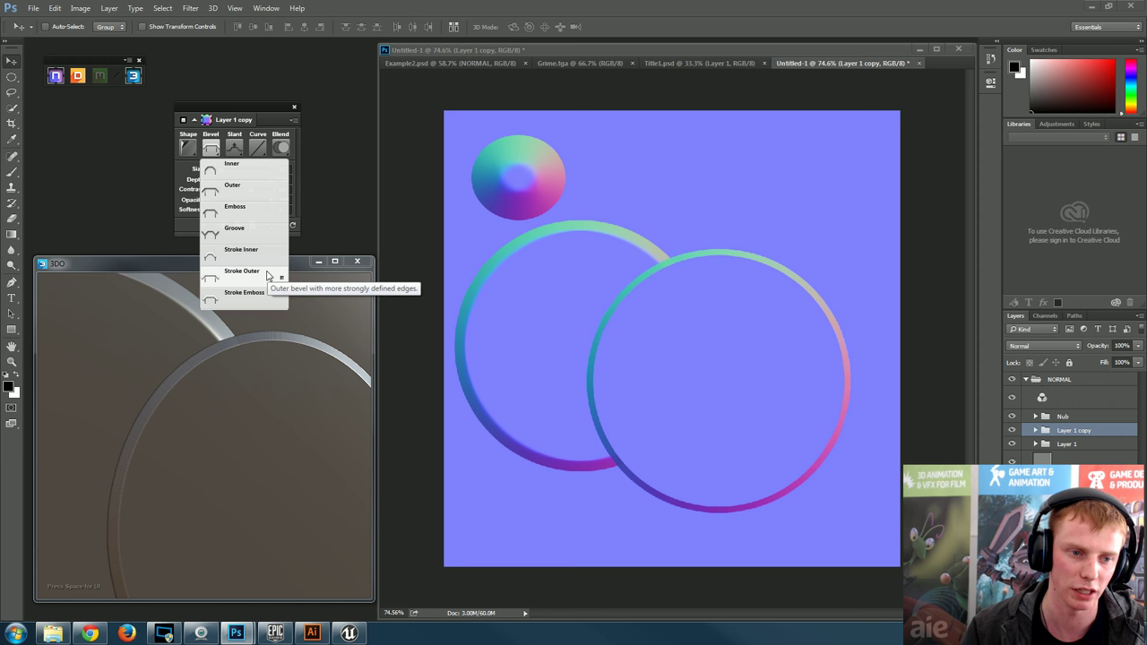
click(788, 325)
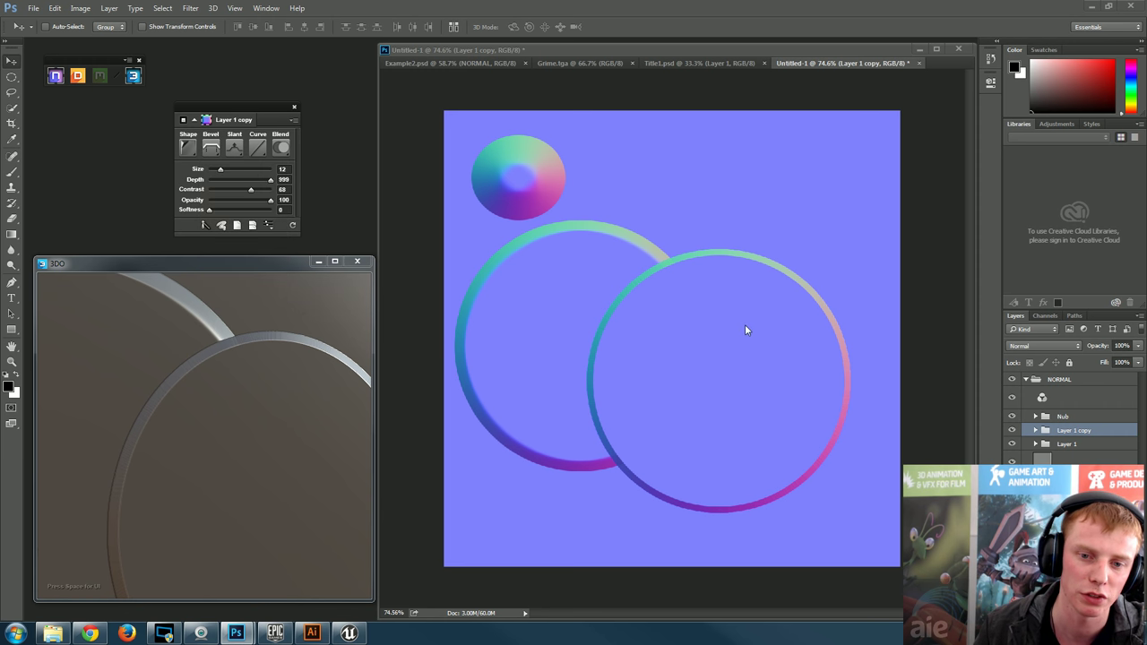
click(238, 152)
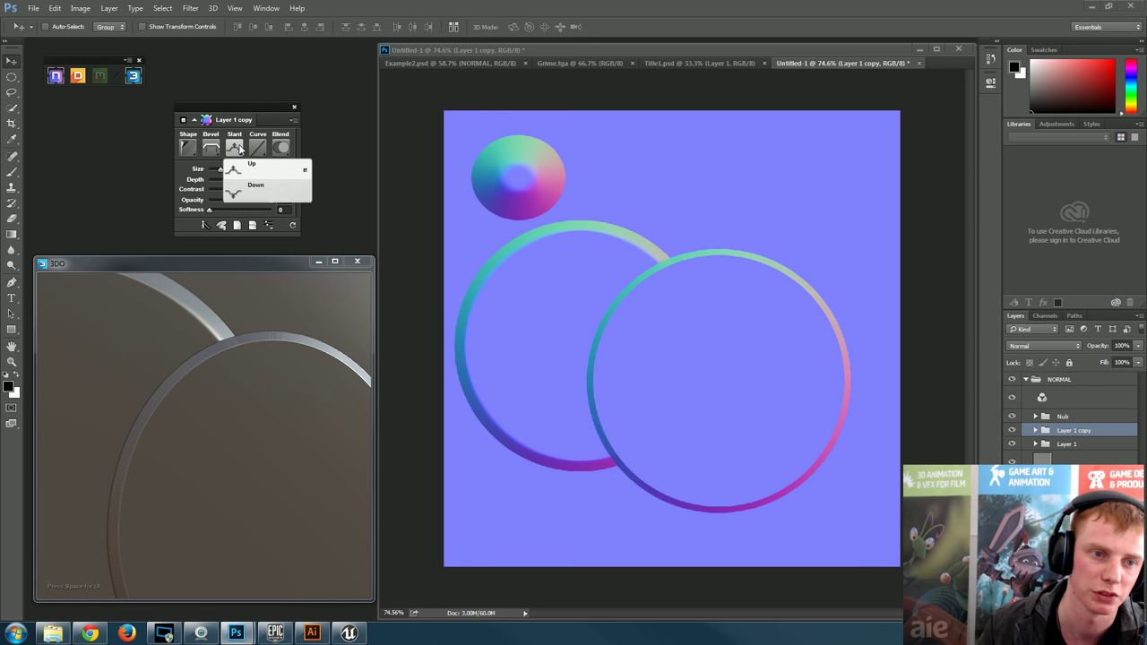
click(260, 190)
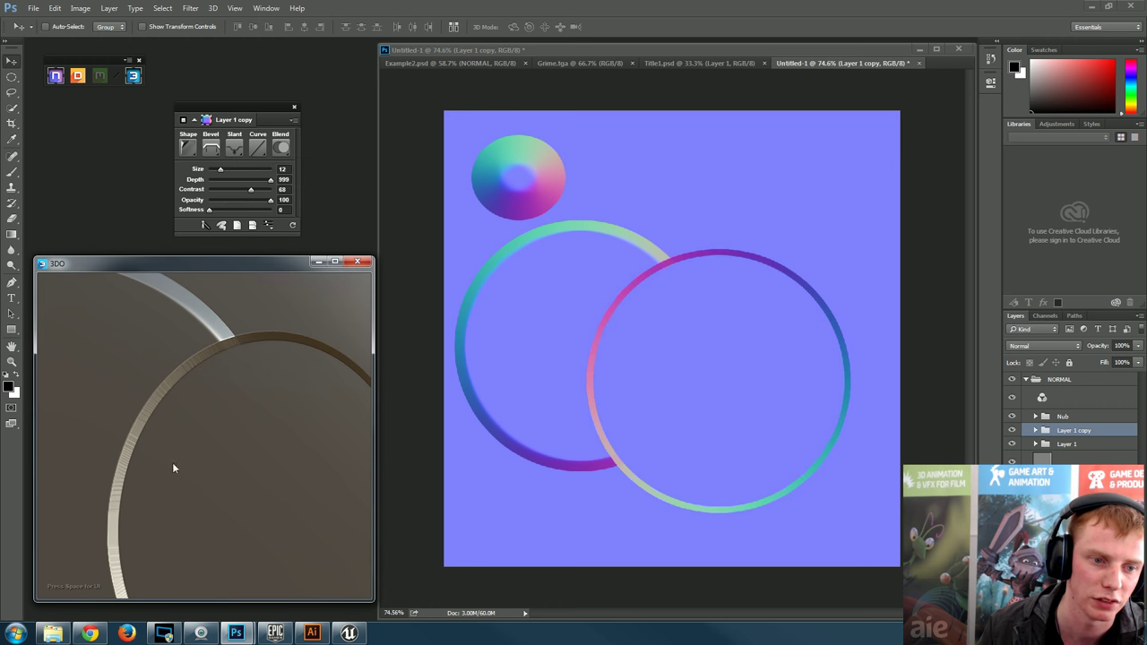
- Toggle the Spin option in the 3DO settings and inspect the down-slanted ring from several angles
drag(172, 462, 255, 440)
scroll(210, 517, down, 3)
drag(257, 487, 220, 474)
scroll(263, 475, up, 3)
key(space)
click(56, 367)
key(space)
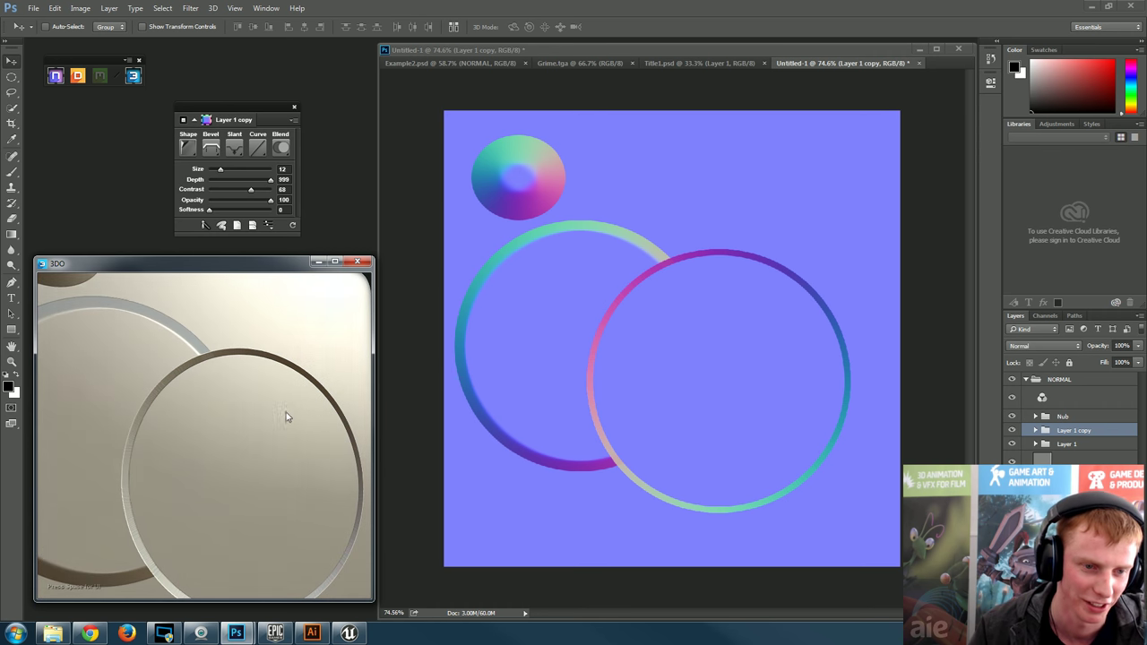
drag(308, 454, 259, 485)
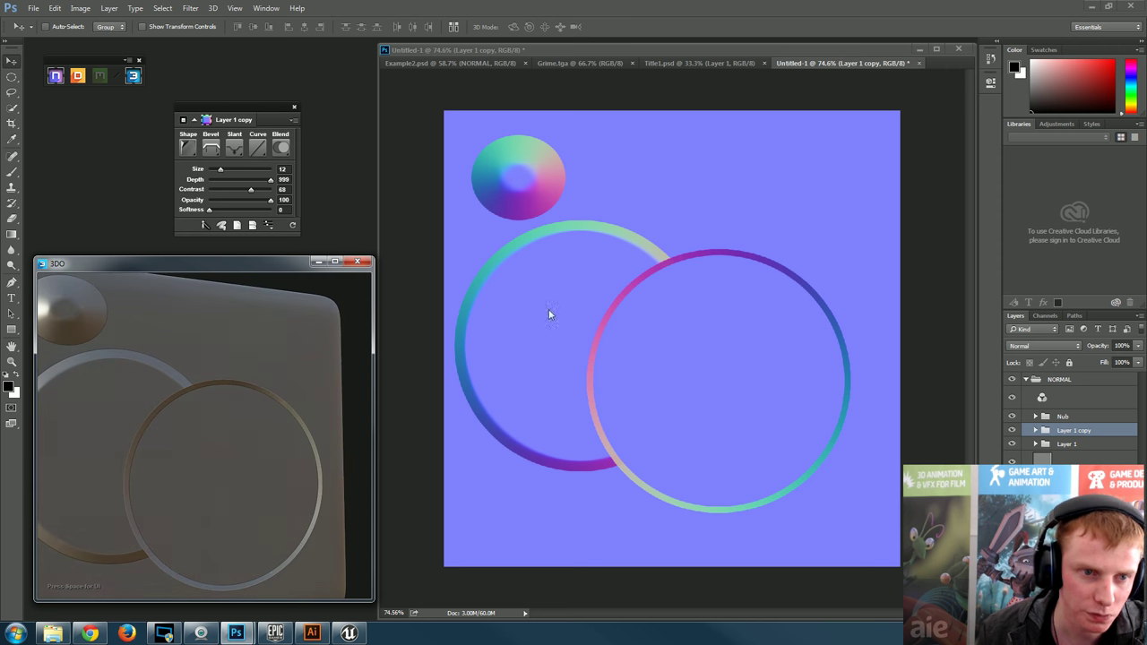
- Browse the curve profiles for Layer 1 copy and set its Curve to Valley - High
click(259, 149)
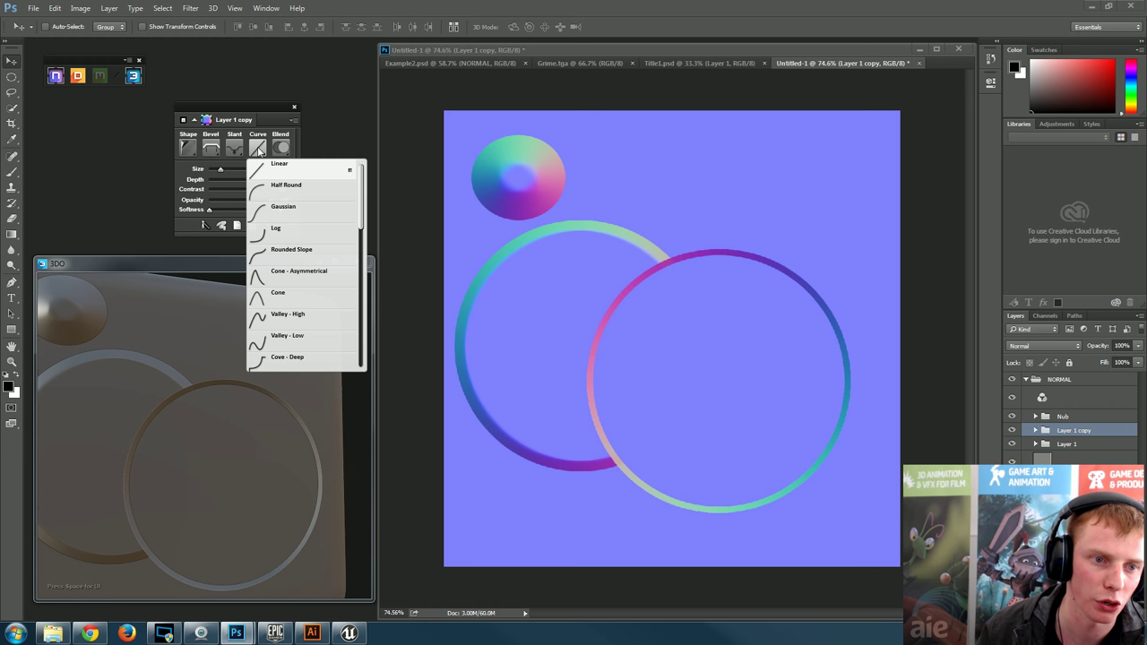
drag(364, 209, 366, 284)
click(299, 315)
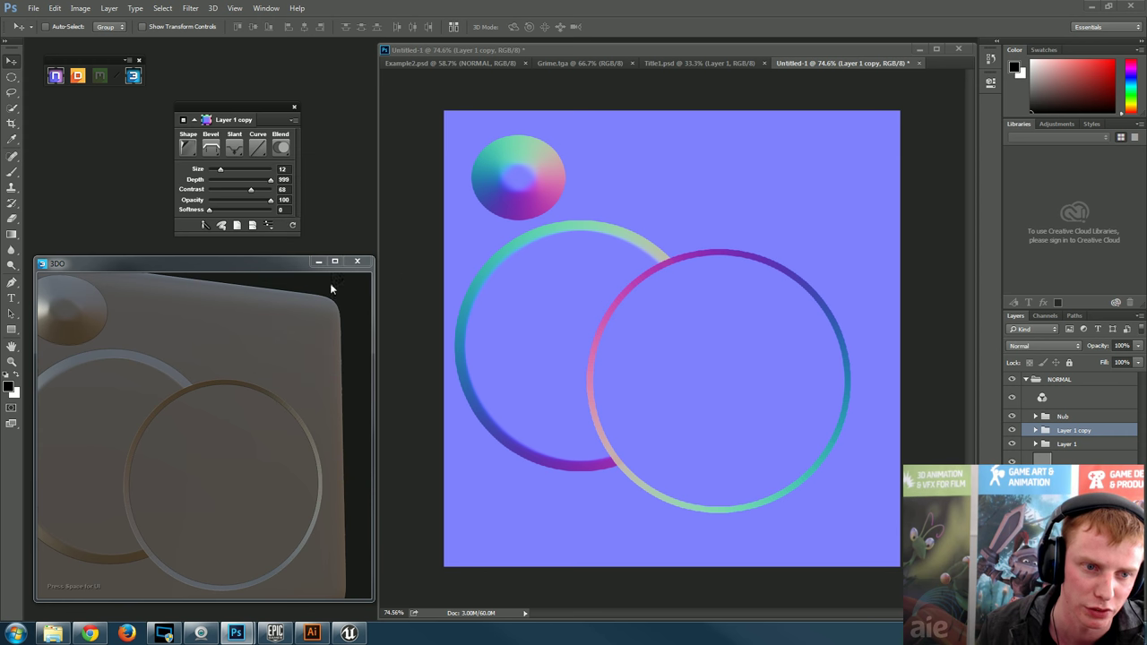
click(254, 144)
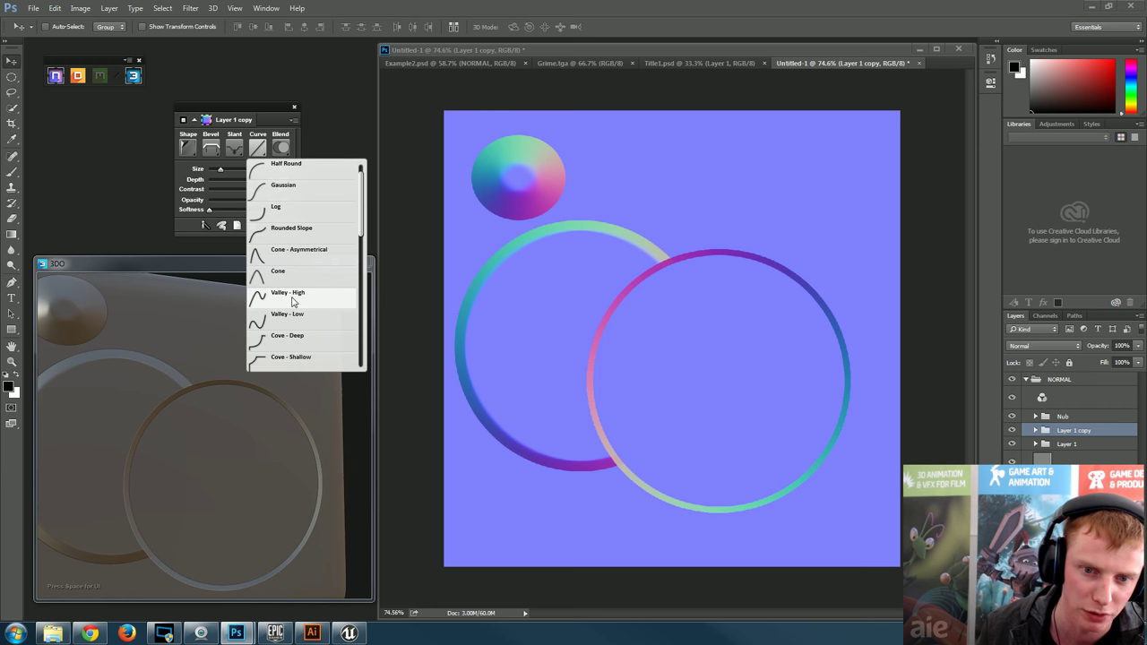
click(292, 300)
drag(304, 390, 266, 402)
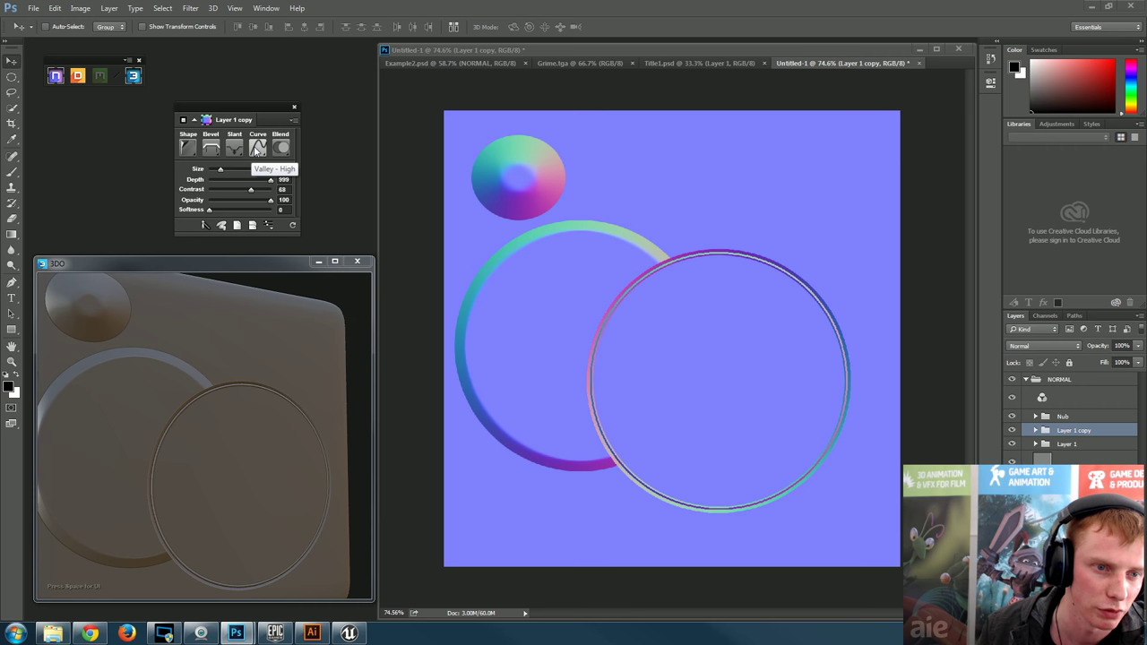
- Examine the Valley - High ring up close and from different angles in the maximized 3DO preview
drag(249, 450, 296, 295)
click(335, 262)
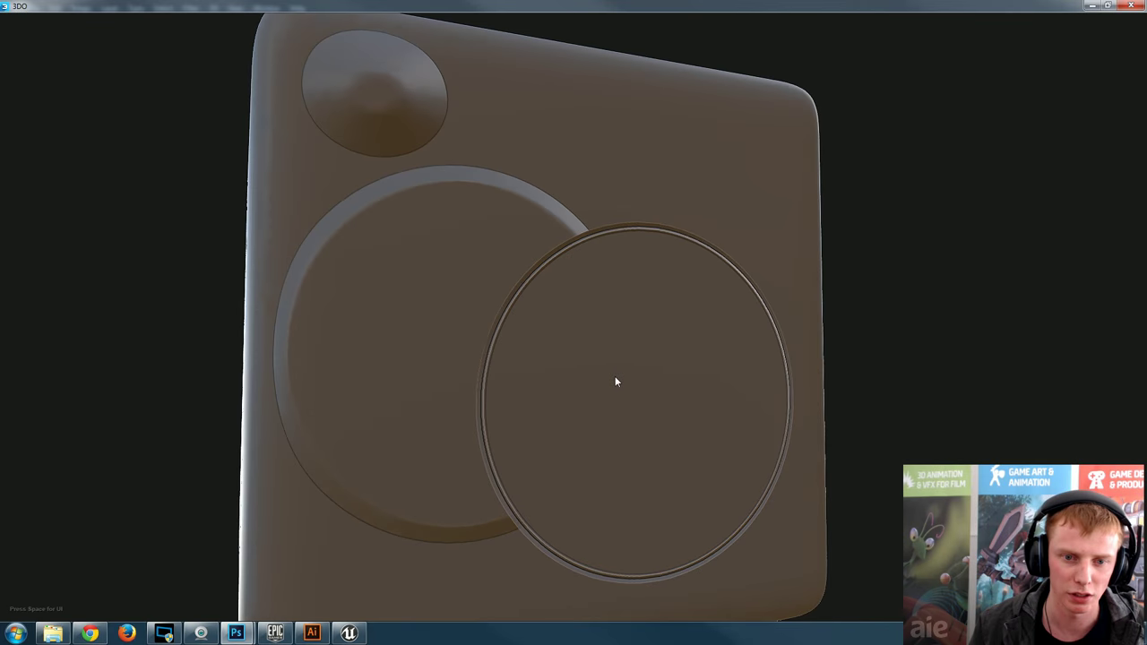
scroll(615, 376, up, 5)
drag(464, 399, 365, 326)
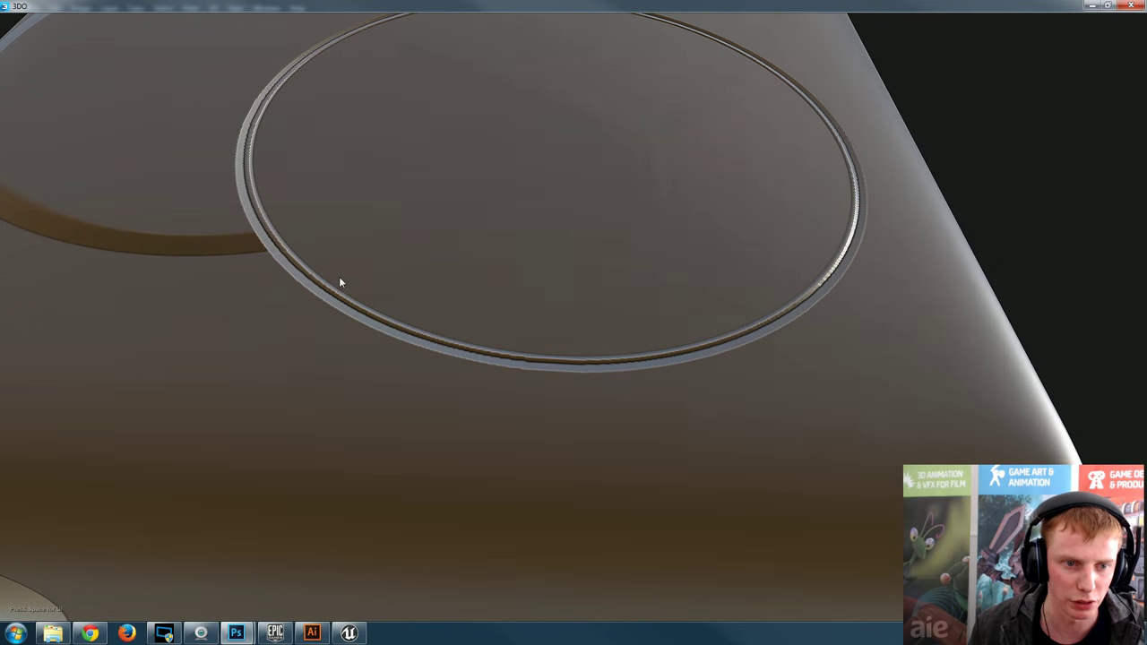
mouse_move(287, 265)
mouse_down()
mouse_move(359, 269)
mouse_move(276, 248)
mouse_up()
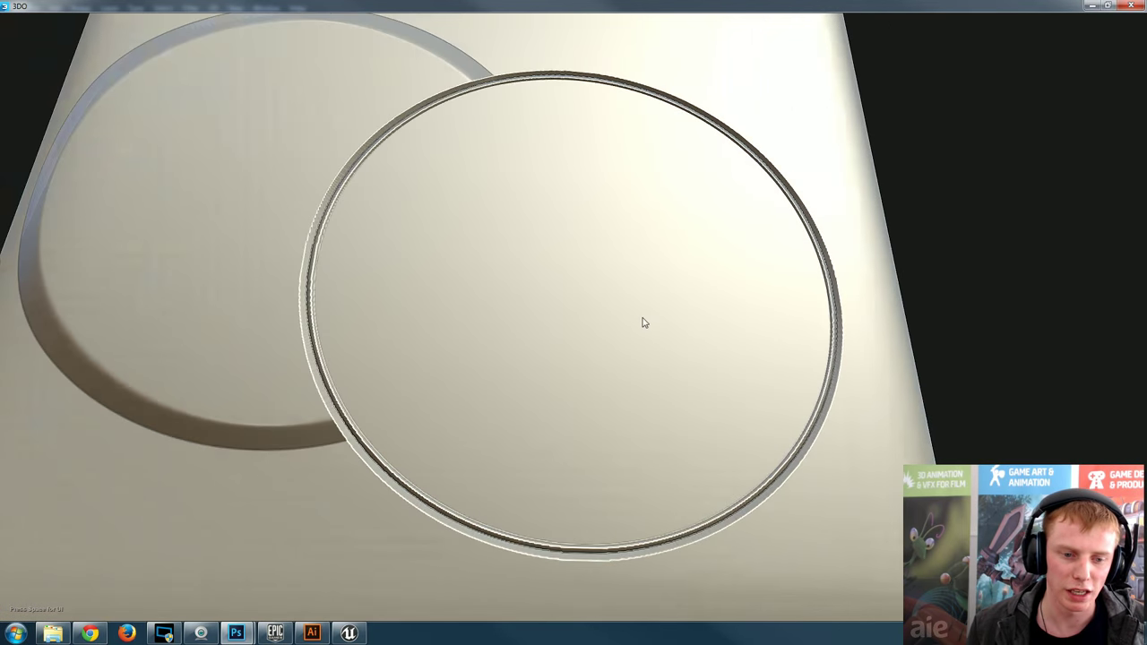
scroll(644, 323, down, 5)
drag(571, 353, 627, 355)
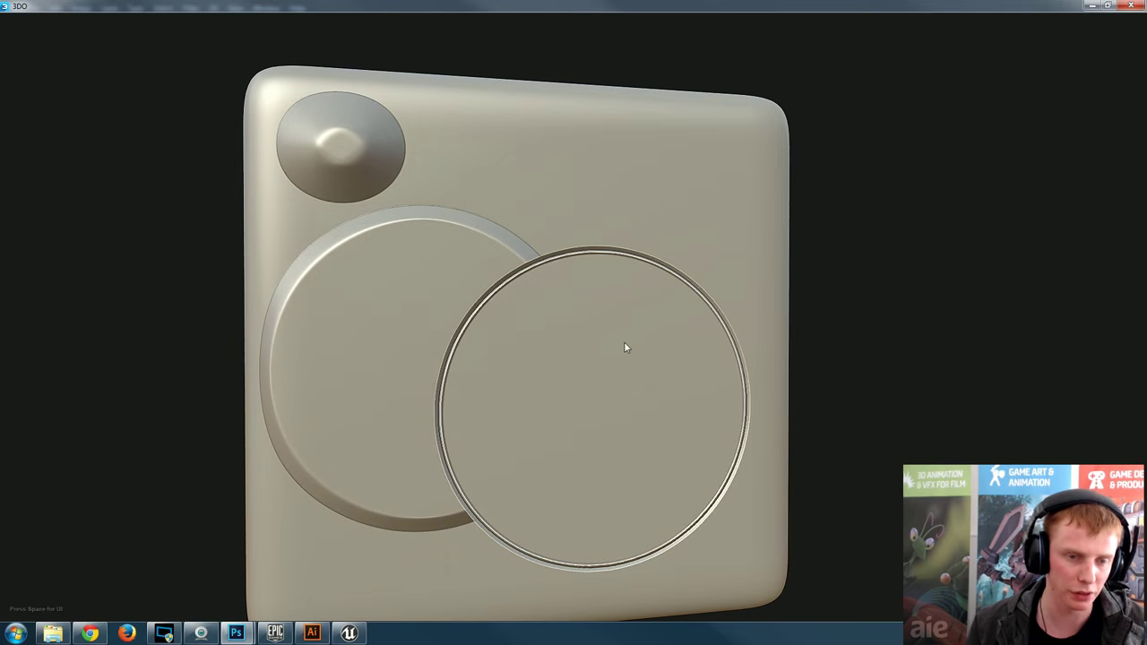
- Restore the smaller 3DO window, set Layer 1 copy's Size to 25, and inspect the ring in the preview with the settings hidden
key(space)
drag(583, 5, 274, 452)
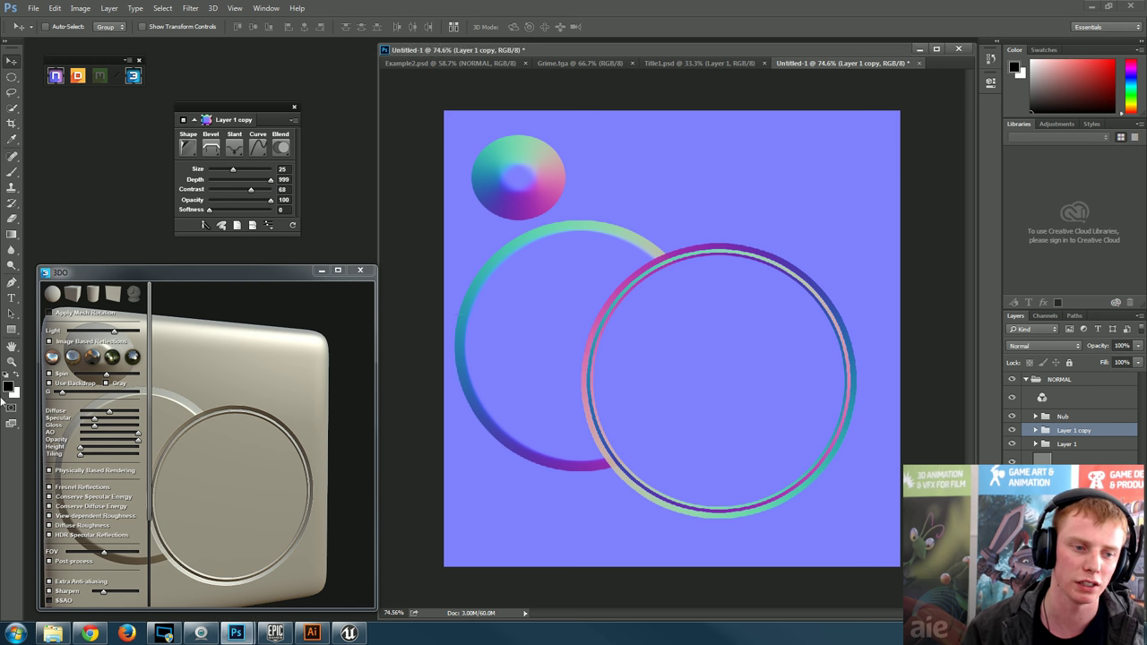
click(216, 365)
key(space)
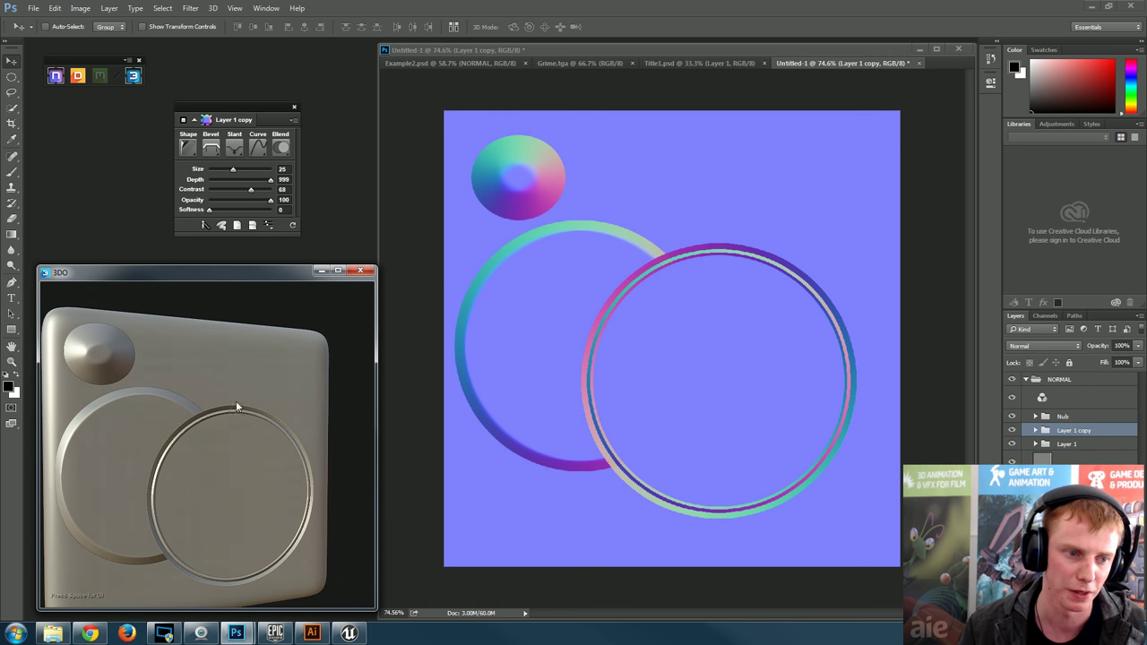
drag(199, 436, 230, 436)
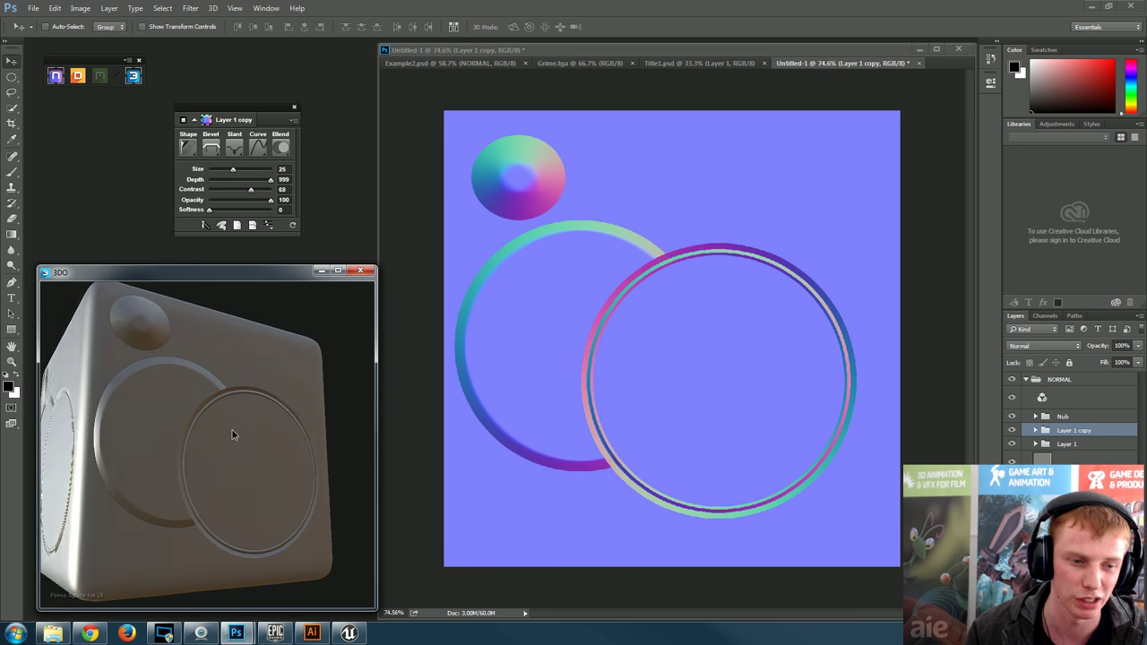
scroll(231, 436, up, 3)
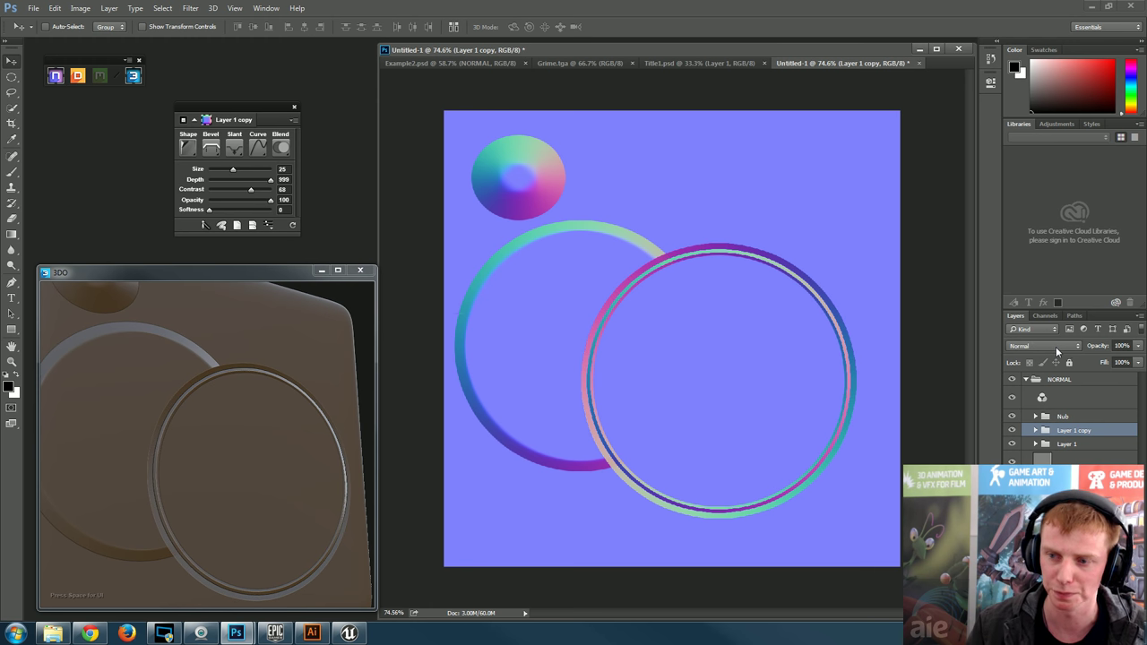
- Look through Photoshop's layer blending modes for the Layer 1 copy group, leaving it on Normal
click(1050, 346)
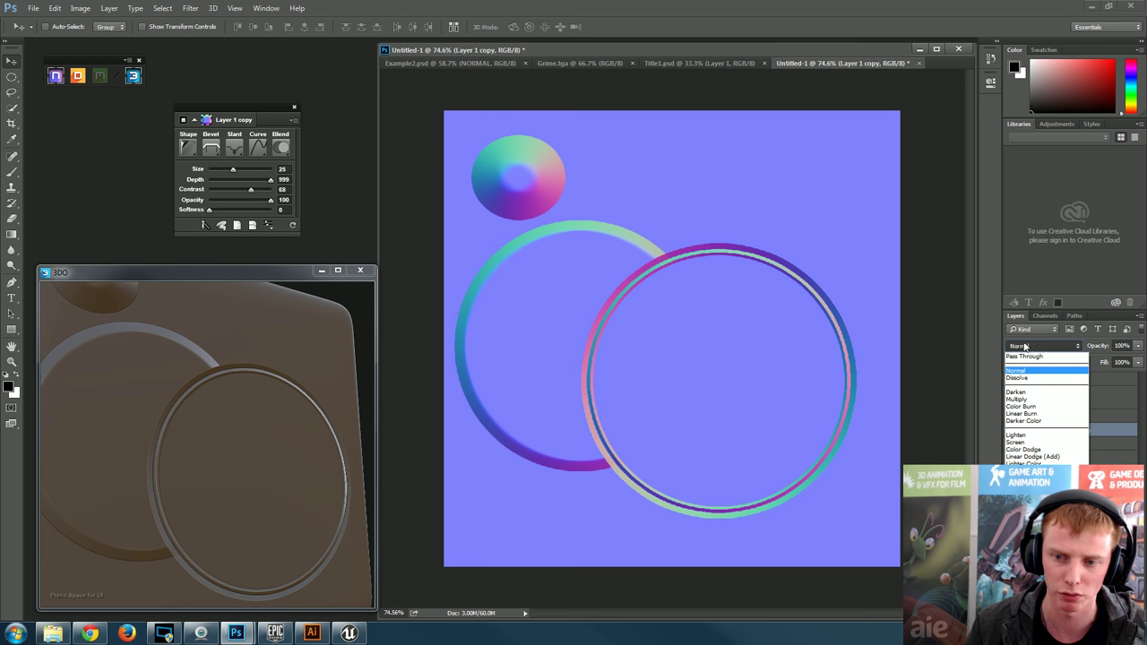
click(1024, 346)
click(1028, 348)
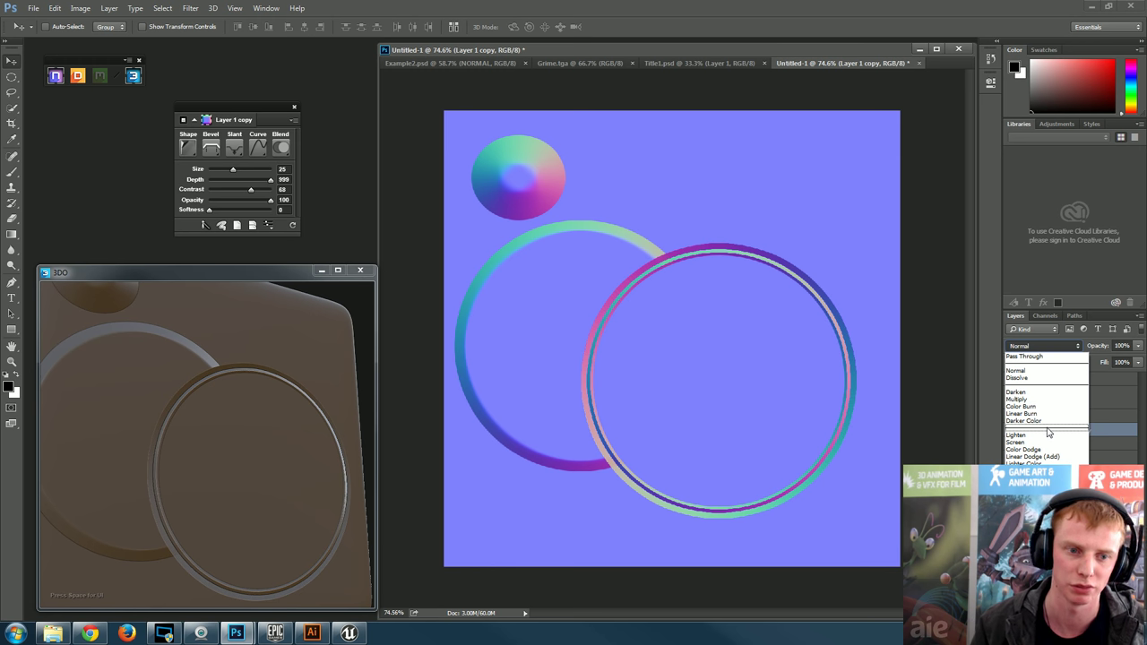
click(1052, 346)
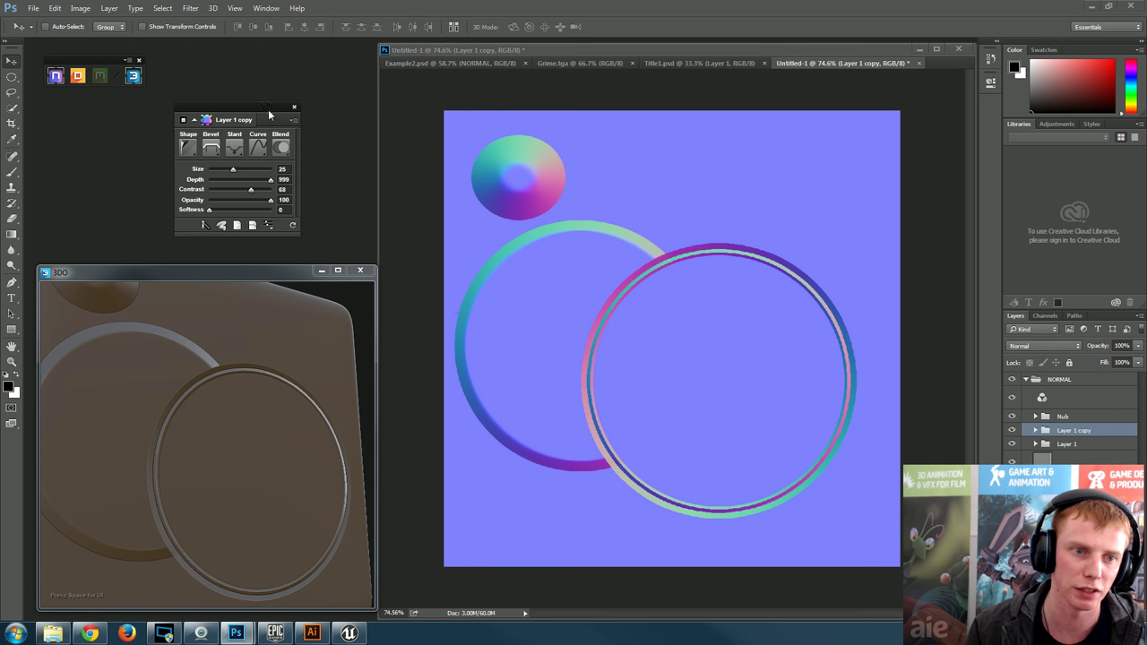
- Try the Overlay, Soft light and Vivid light blends on Layer 1 copy, compare them in 3DO, and return its Blend to Normal
click(282, 149)
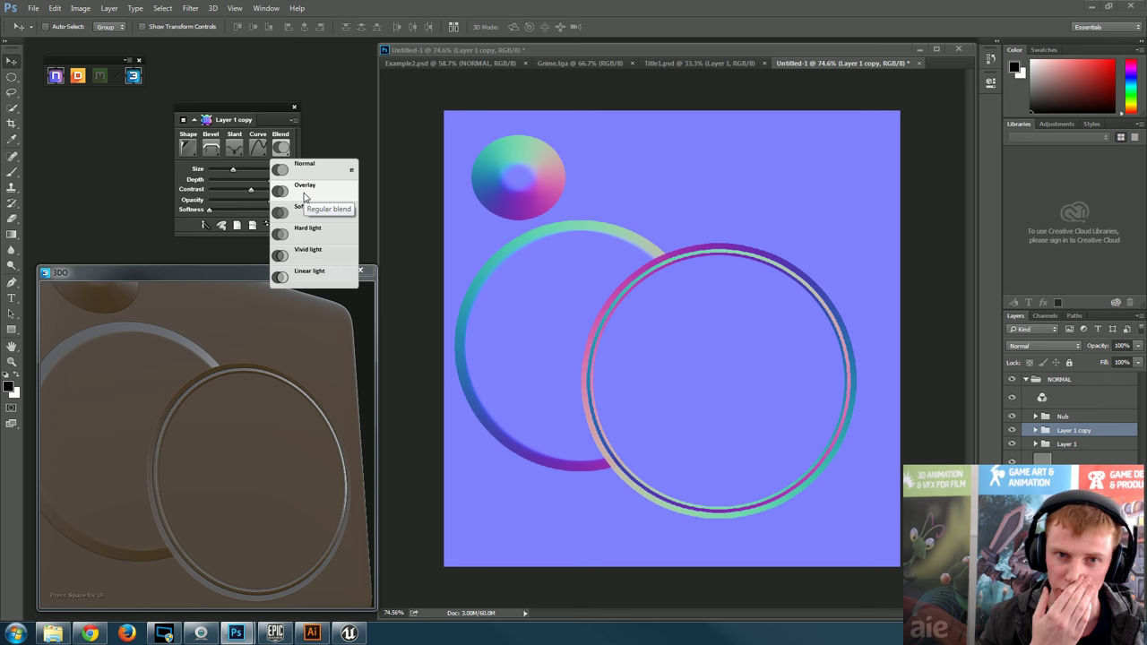
click(304, 188)
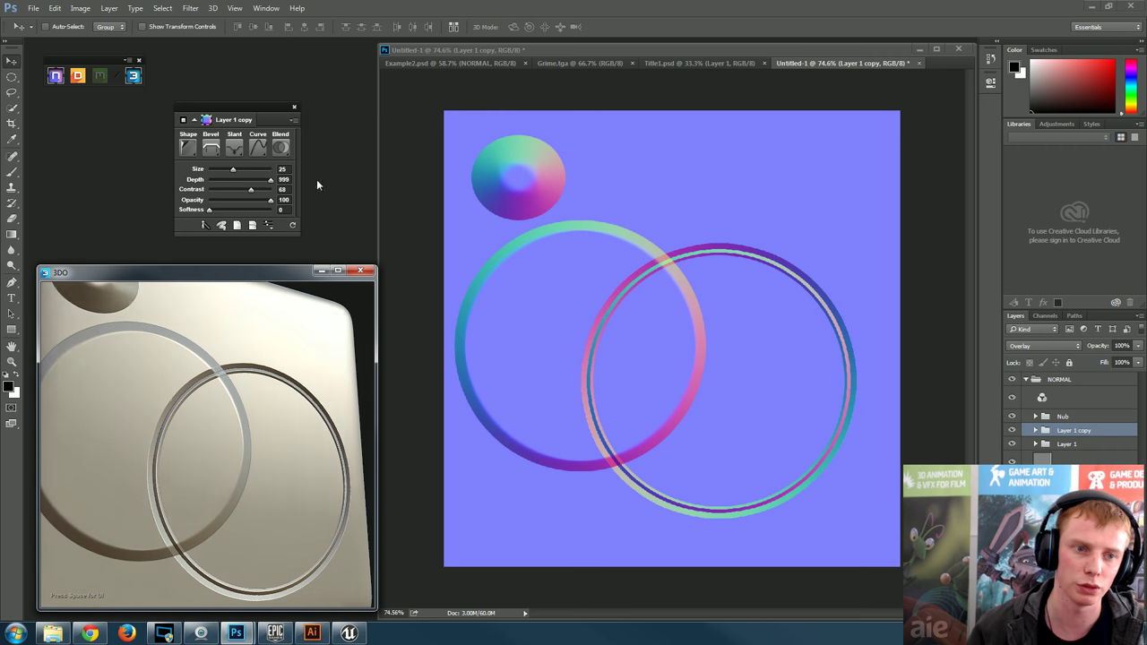
click(279, 149)
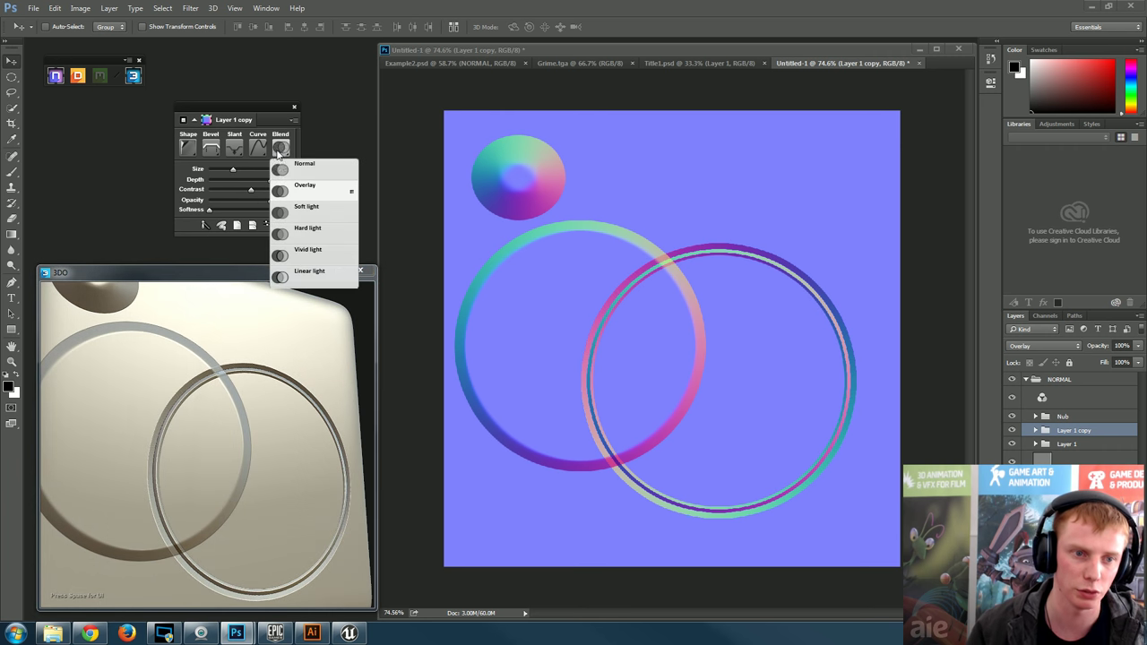
click(306, 207)
click(280, 148)
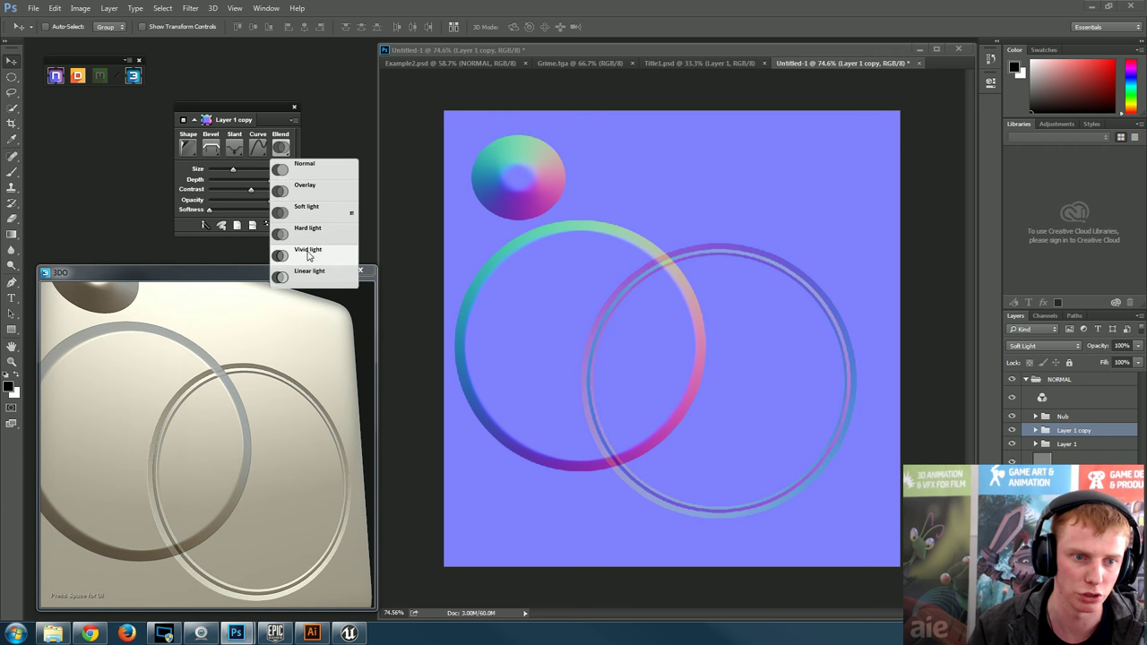
click(322, 259)
drag(318, 374, 299, 201)
click(281, 147)
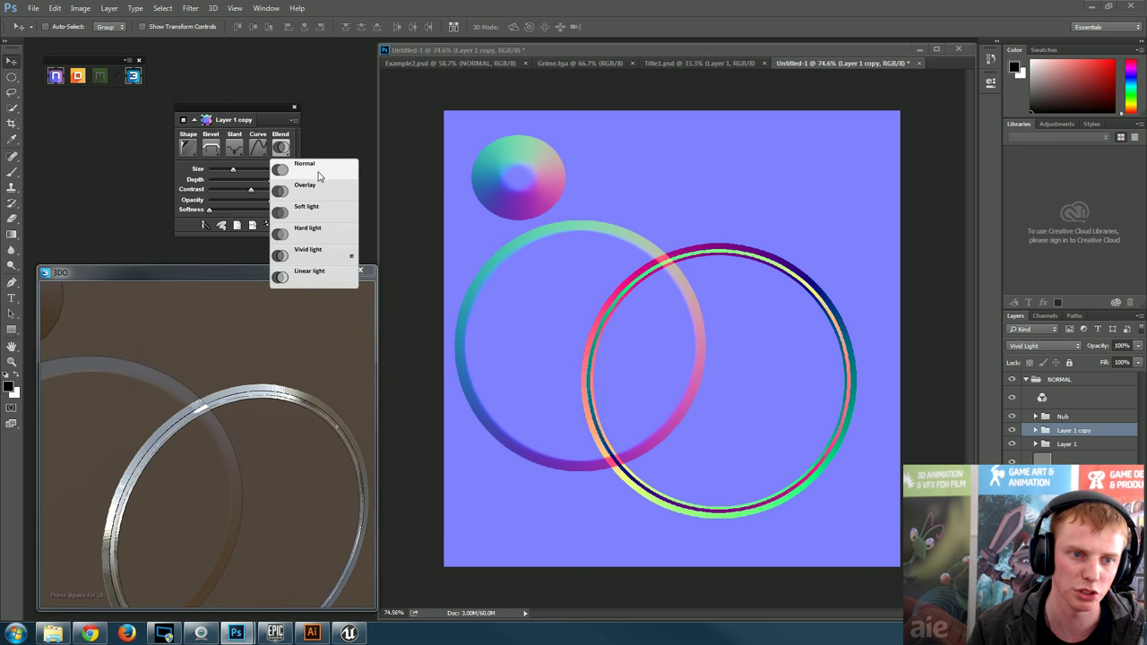
click(317, 170)
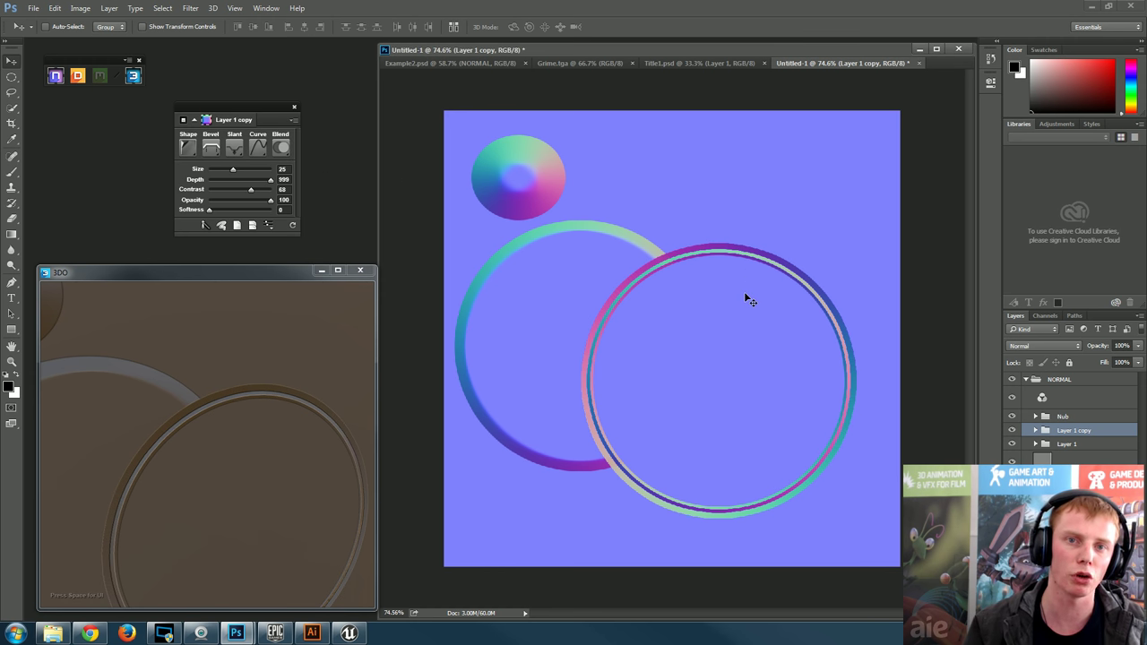
- Glance at the Example2.psd document, return to Untitled-1, and delete the Layer 1 copy and Layer 1 groups
click(450, 62)
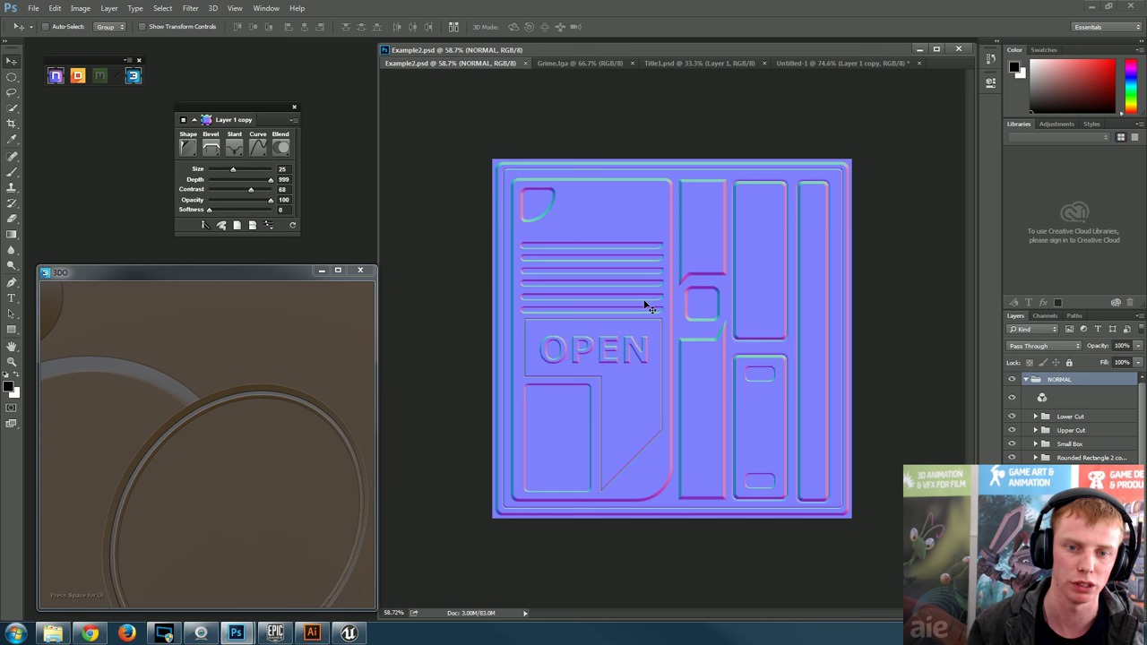
click(807, 63)
key(Delete)
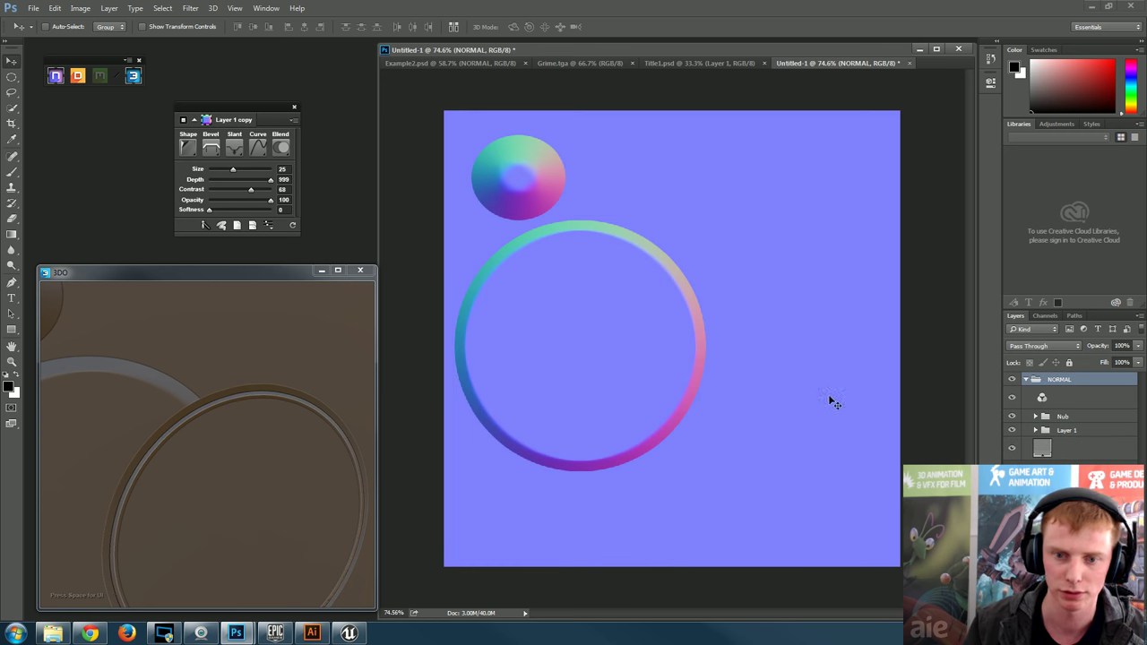
click(1067, 431)
click(1012, 431)
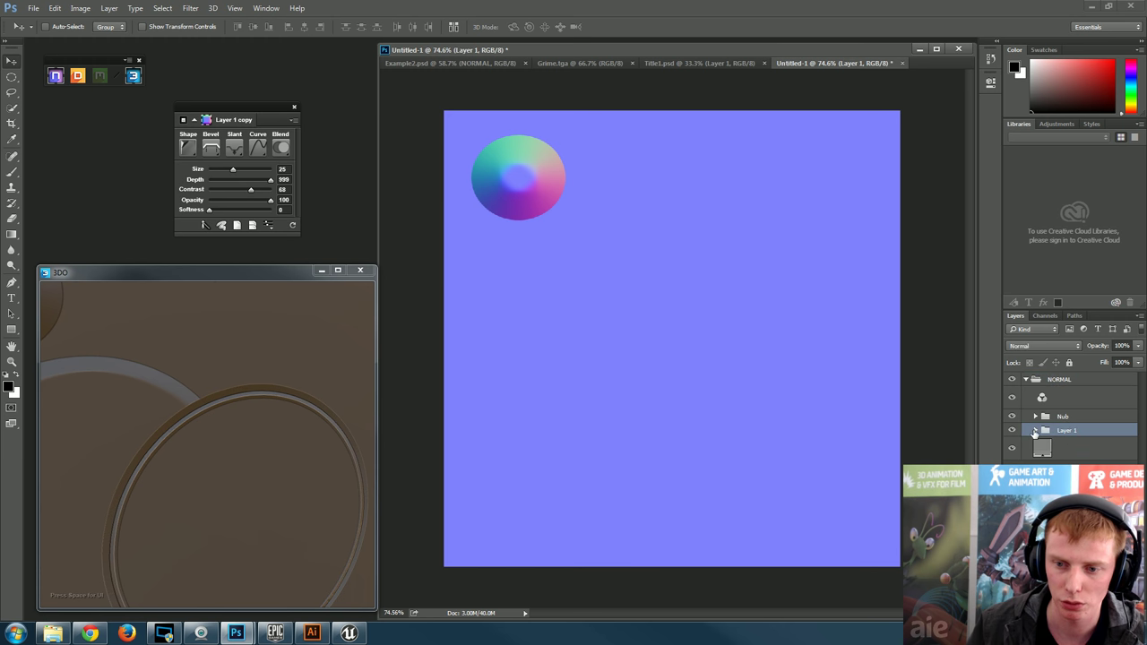
click(1013, 431)
key(Delete)
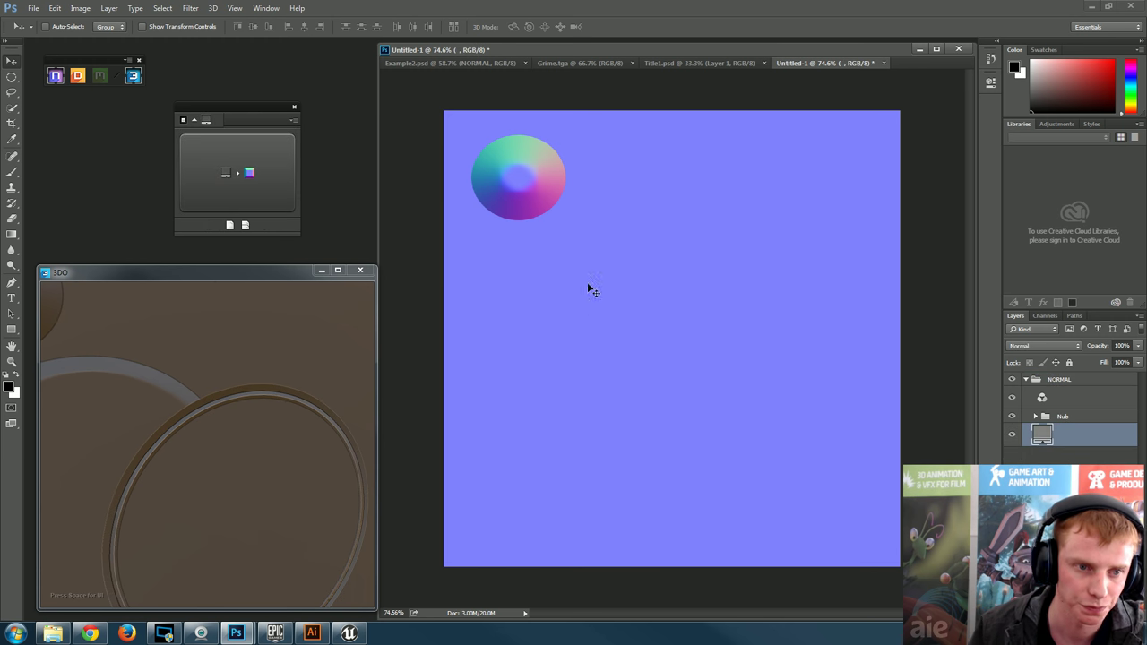
- With the Nub group selected, lasso a curved freeform shape across the middle of the canvas and convert the selection to an NDO normal layer
click(1079, 417)
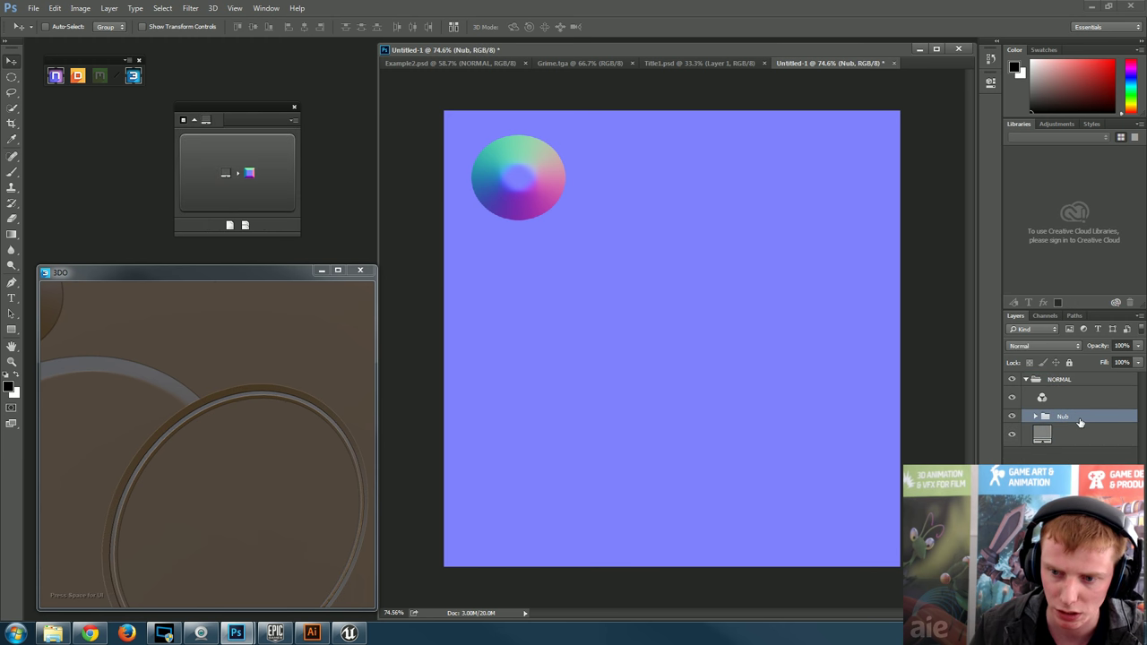
click(12, 92)
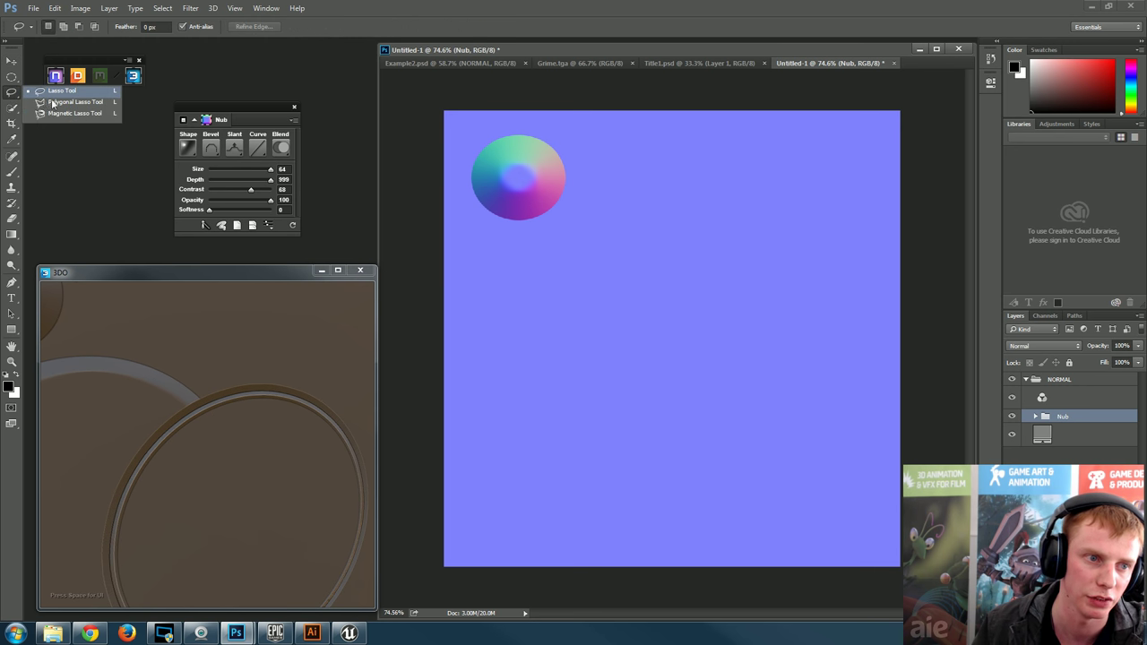
click(56, 91)
mouse_move(768, 256)
mouse_down()
mouse_move(708, 292)
mouse_move(731, 410)
mouse_move(781, 257)
mouse_move(769, 255)
mouse_up()
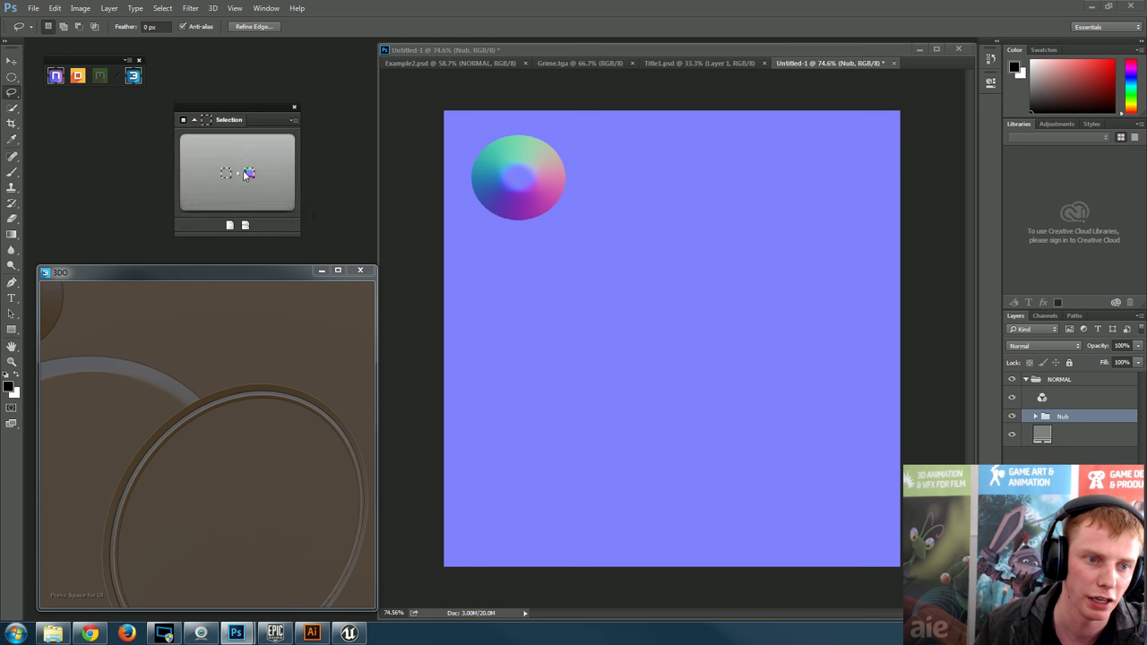
click(246, 172)
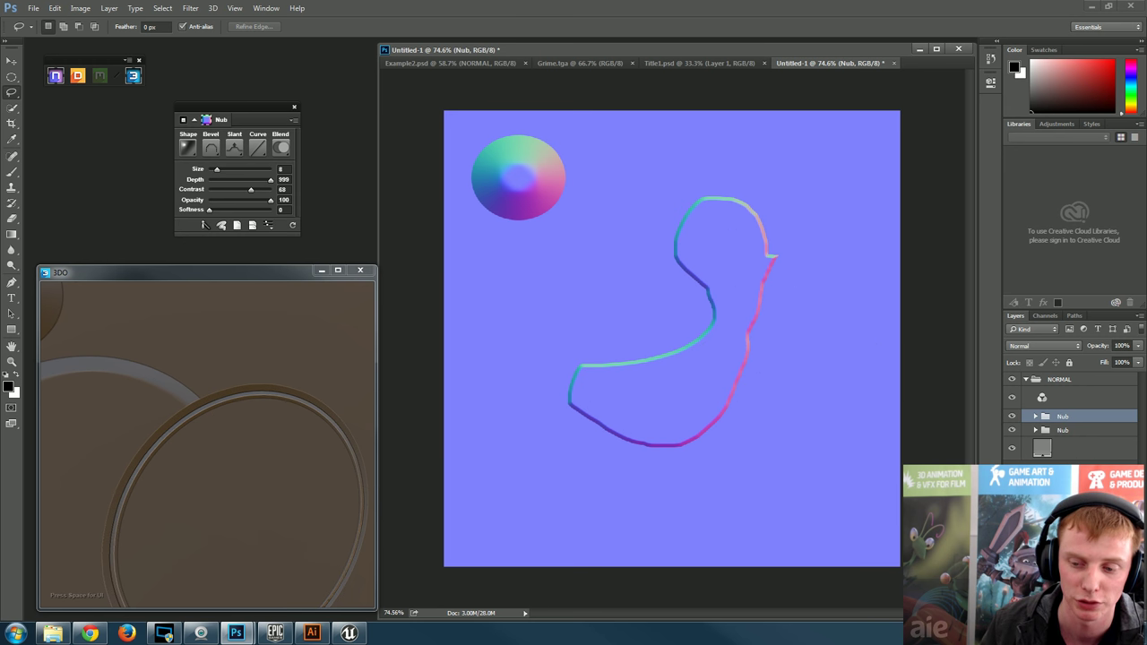
- Delete the freeform Nub group with its contents and add an empty layer above the remaining Nub group for brush painting
click(1130, 612)
click(487, 238)
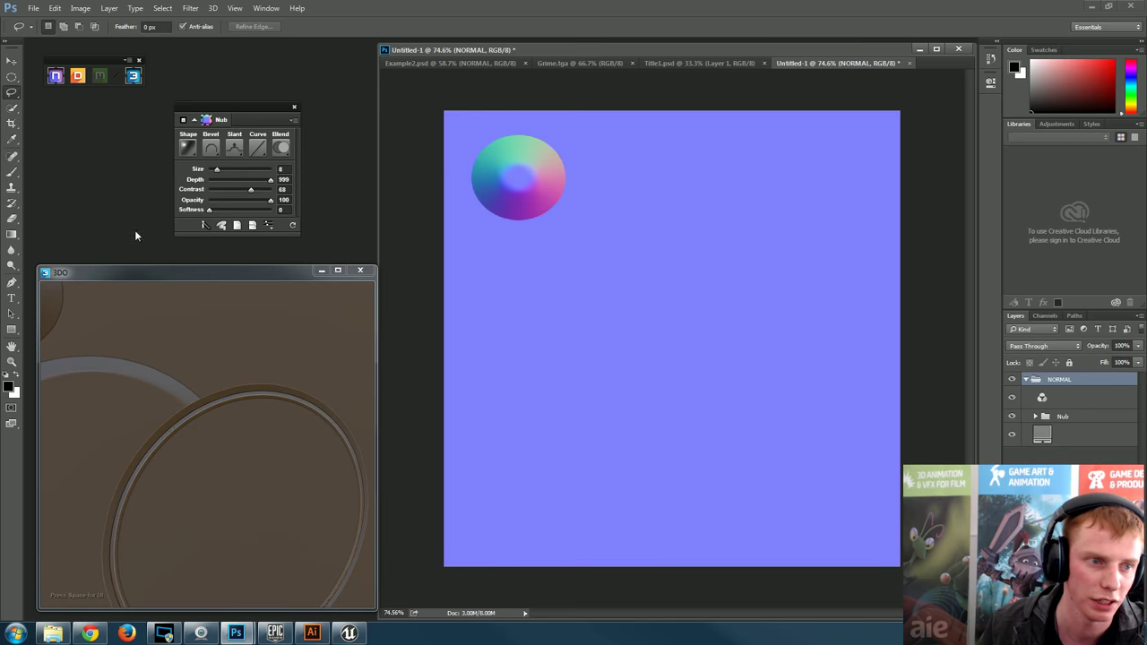
click(13, 173)
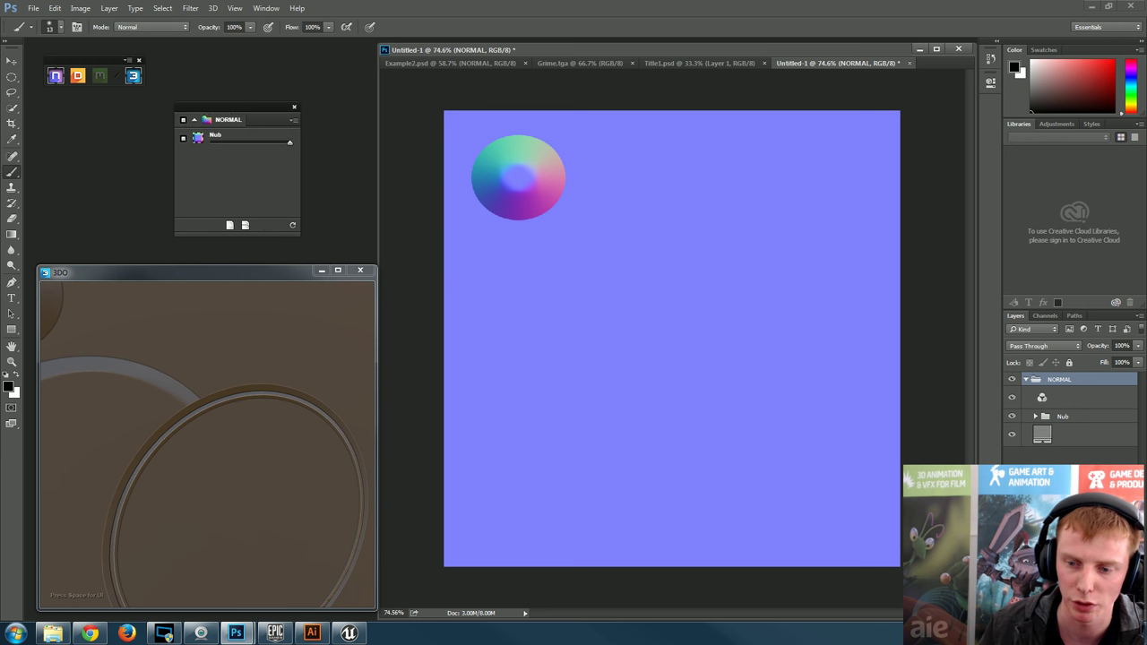
click(1058, 417)
key(ctrl+shift+alt+n)
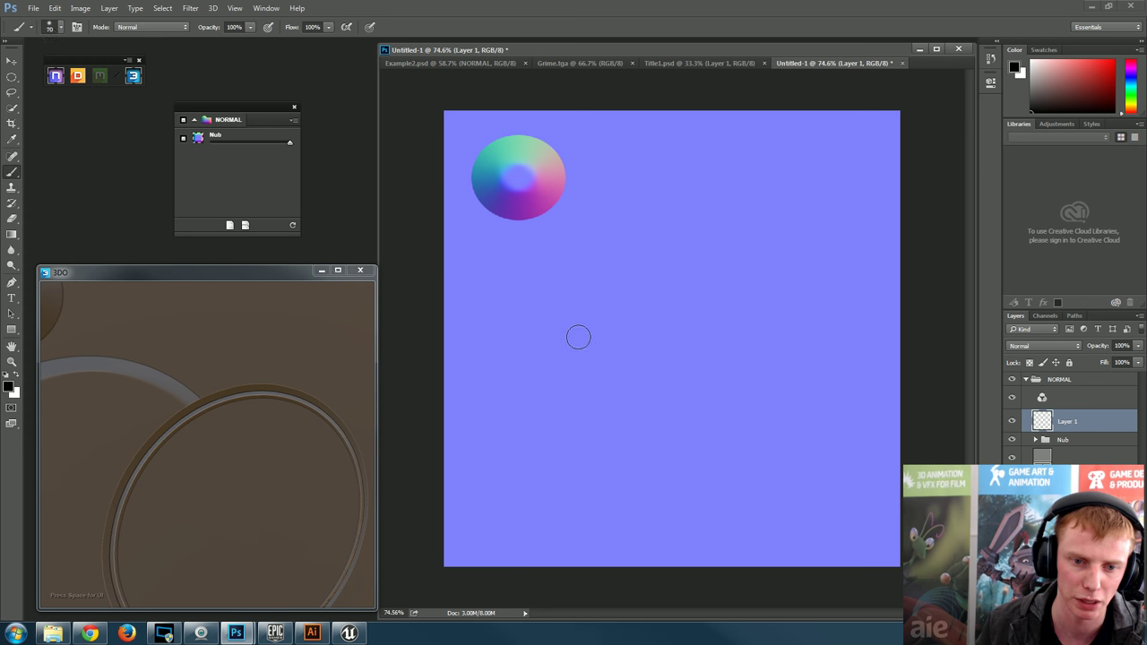
drag(504, 391, 618, 354)
mouse_move(697, 253)
mouse_down()
mouse_move(845, 371)
mouse_move(865, 470)
mouse_up()
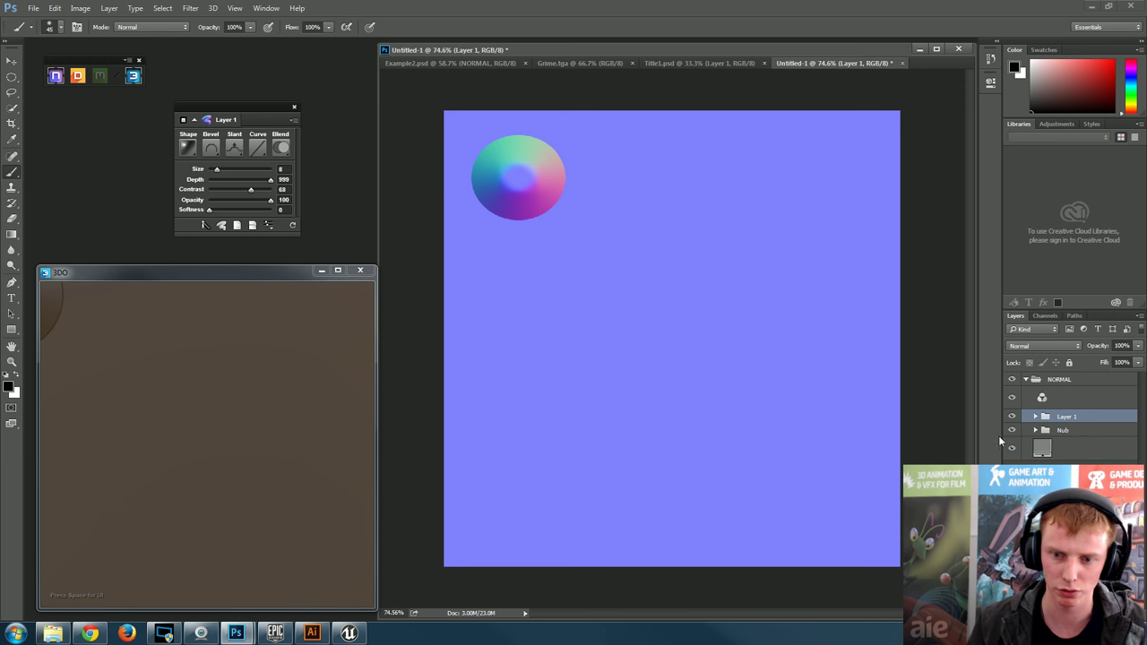
key(Delete)
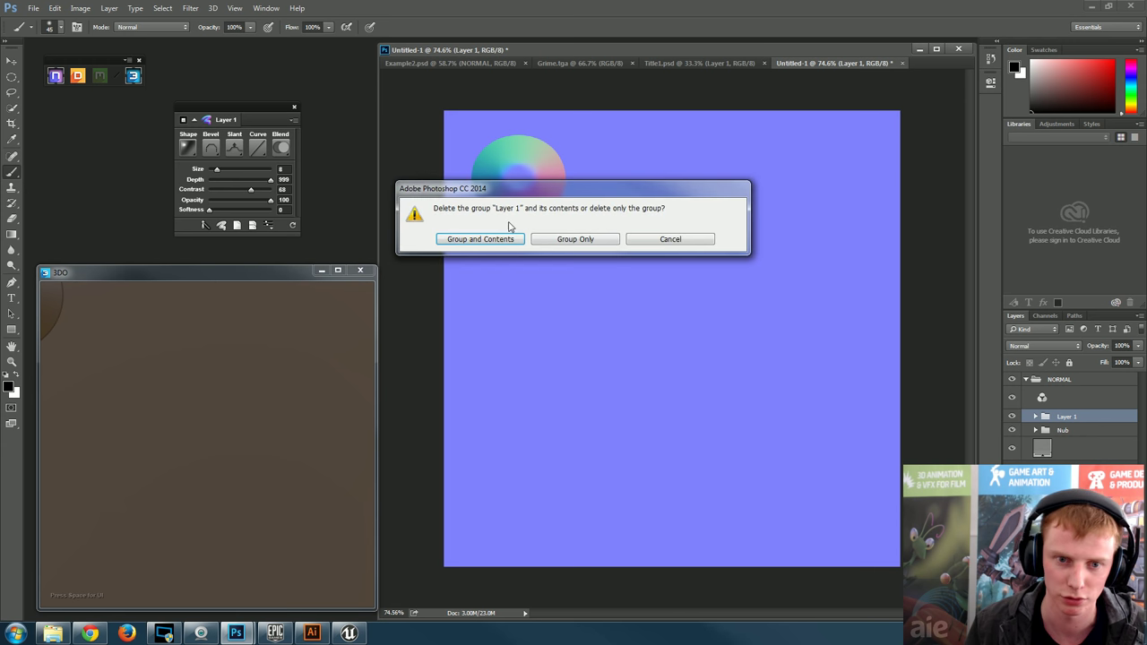
click(520, 238)
click(1073, 413)
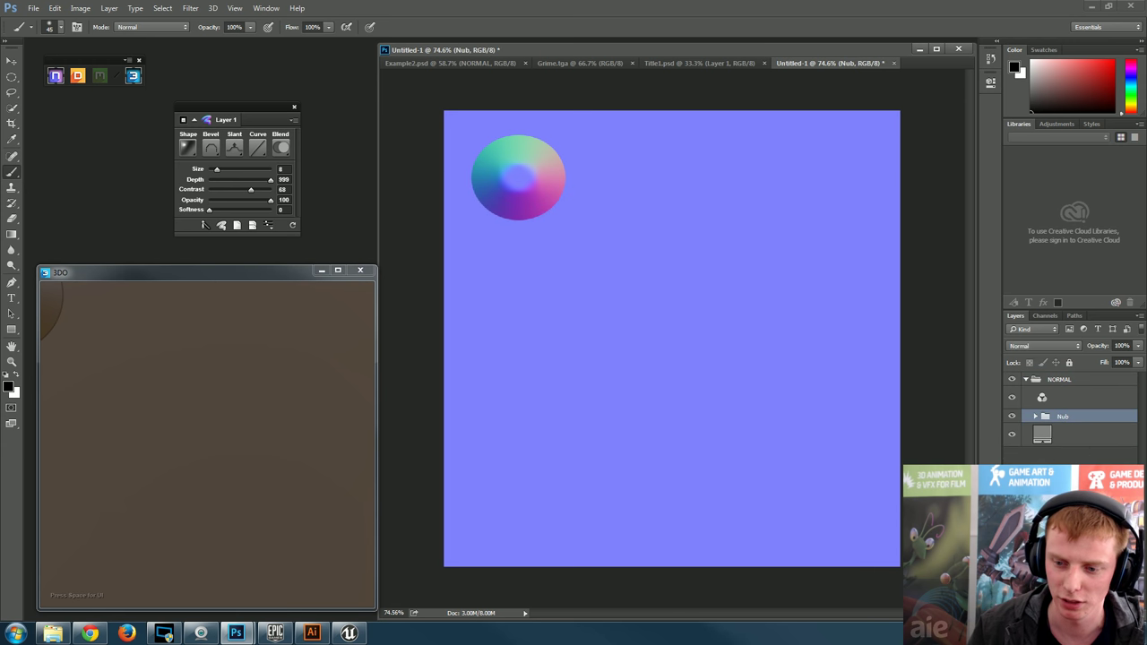
key(ctrl+shift+alt+n)
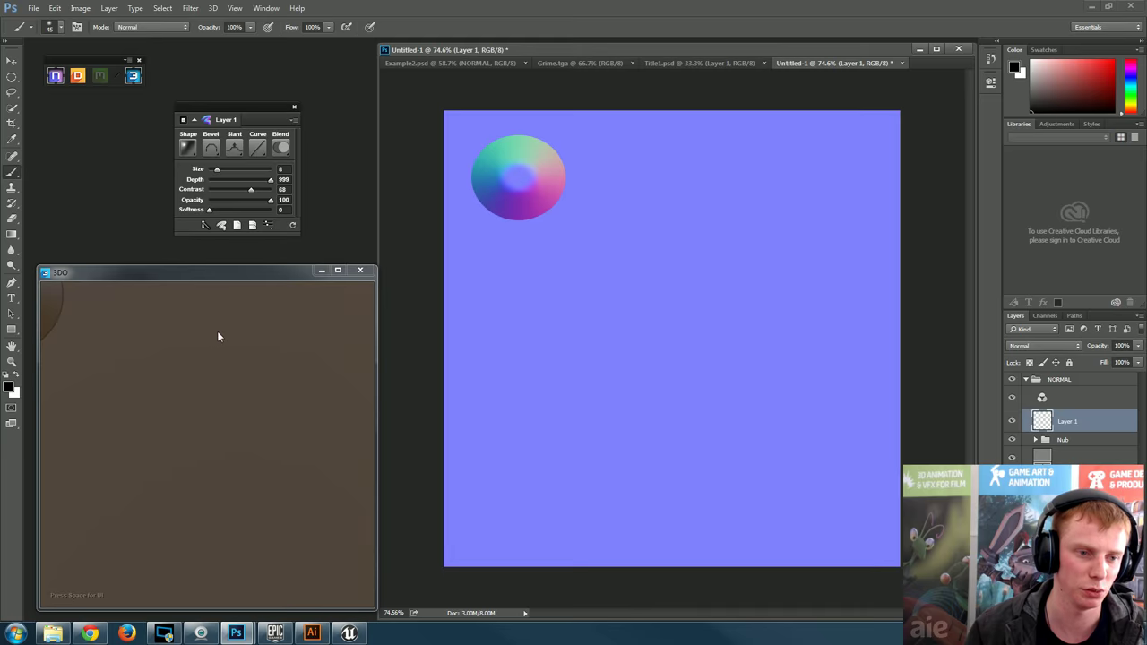
- Paint a white freehand zigzag stroke across the middle of Layer 1 with the 45-pixel Brush and convert it to an NDO normal layer
scroll(169, 386, down, 5)
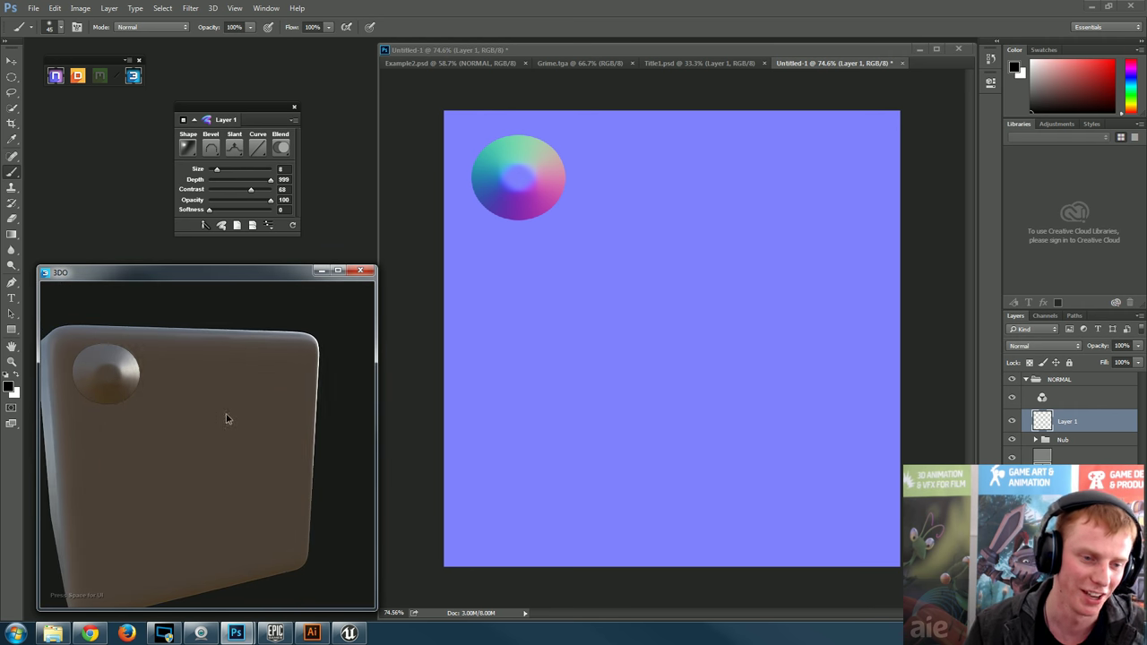
drag(226, 418, 252, 393)
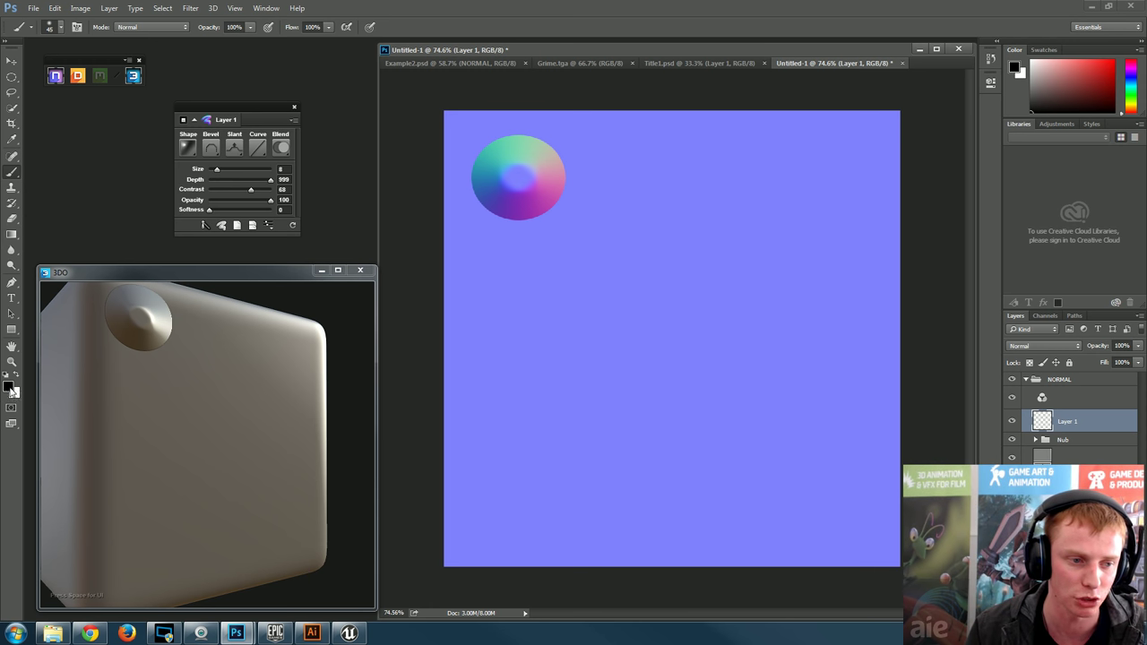
click(15, 377)
mouse_move(529, 390)
mouse_down()
mouse_move(559, 338)
mouse_move(797, 422)
mouse_up()
click(205, 196)
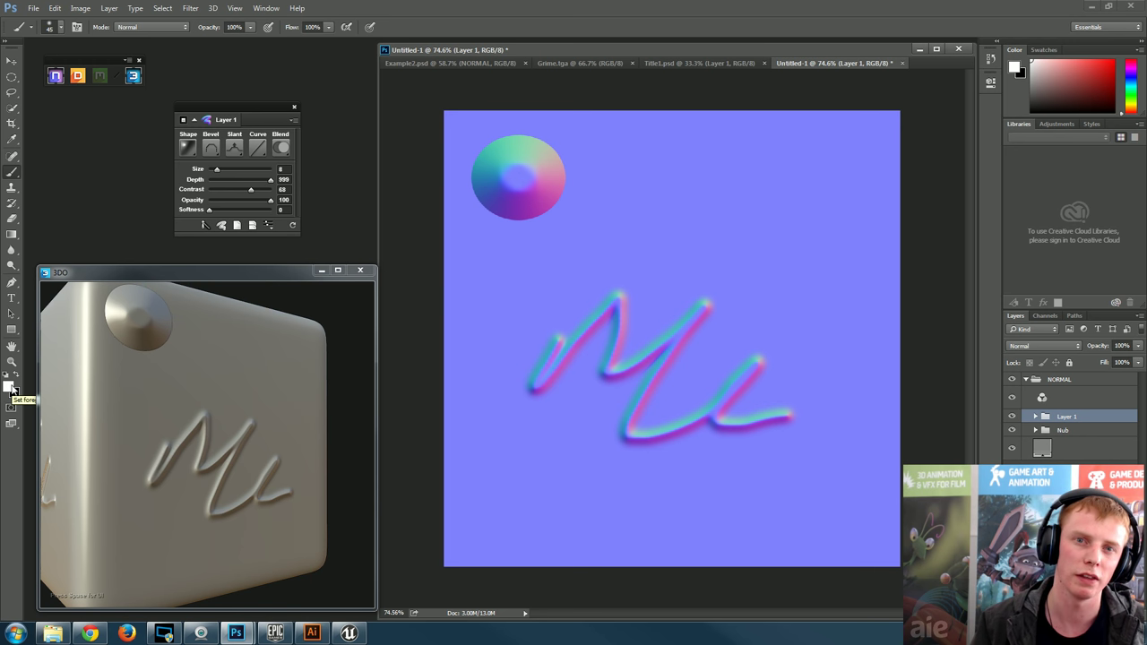
- Draw a closed, curved freeform path with the Pen tool above the painted zigzag stroke
click(11, 282)
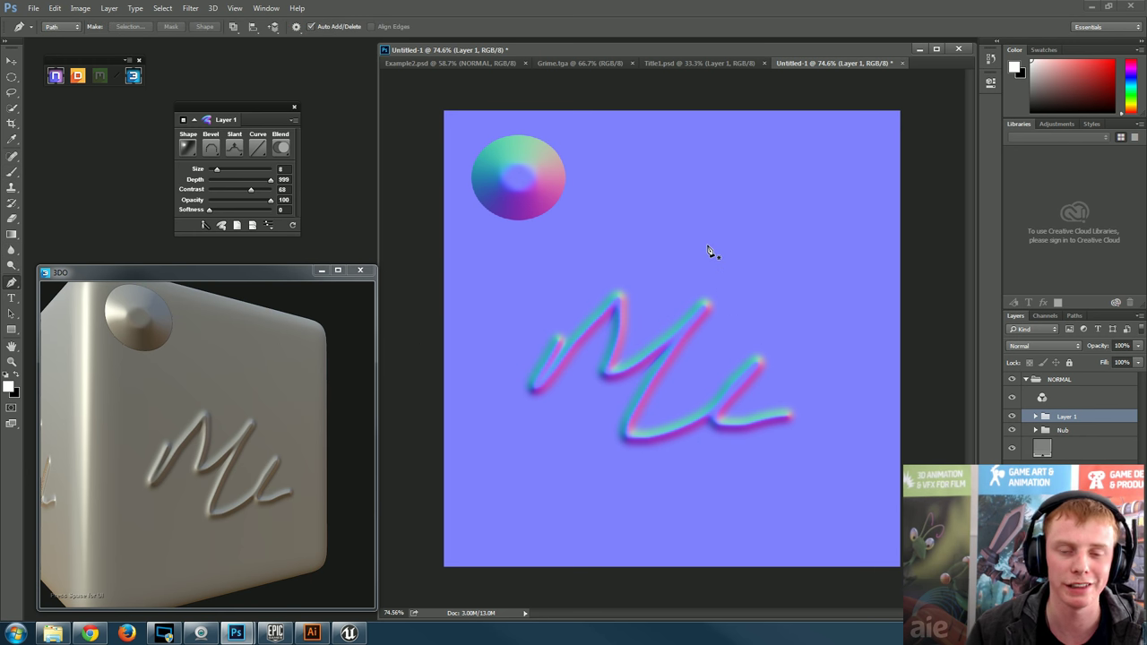
click(673, 170)
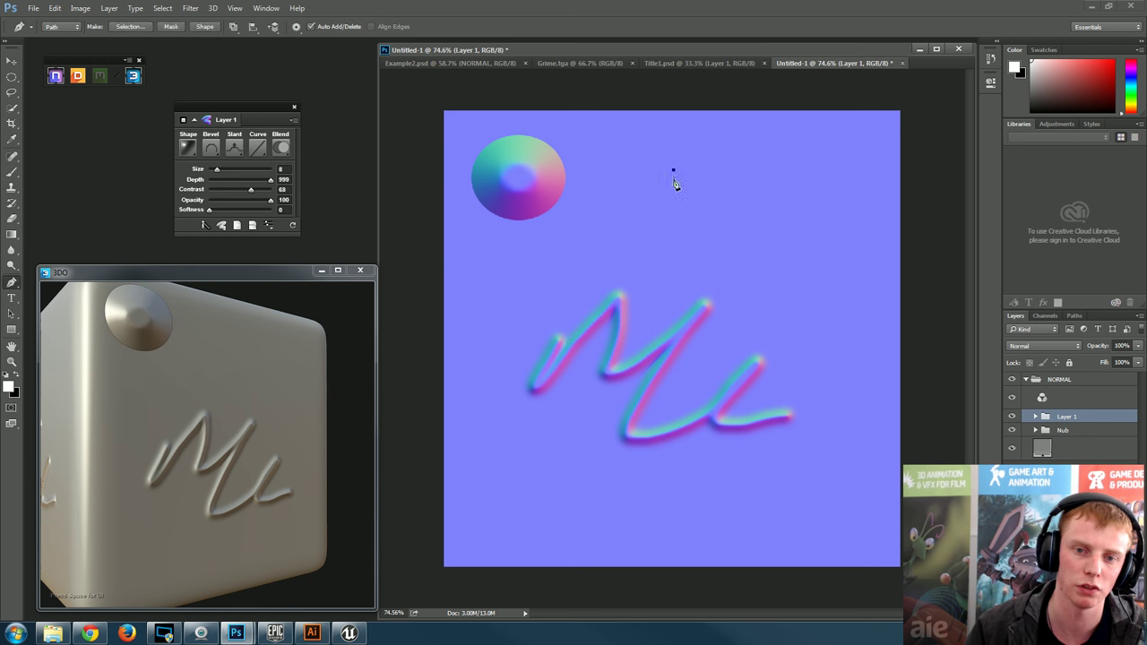
click(642, 206)
click(571, 248)
click(575, 270)
click(645, 285)
click(686, 286)
click(736, 292)
click(747, 310)
drag(741, 354, 764, 345)
click(786, 341)
click(816, 235)
click(776, 218)
click(705, 254)
click(686, 215)
click(779, 169)
click(758, 149)
click(688, 150)
click(674, 170)
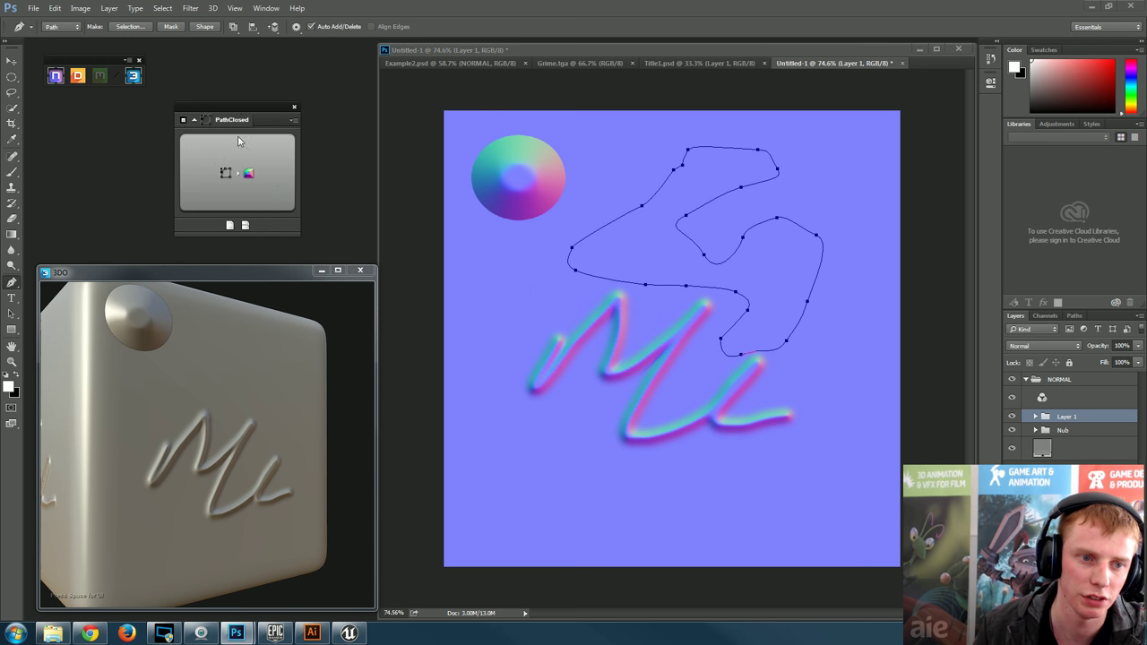
- Convert the closed path to an NDO normal layer
click(241, 173)
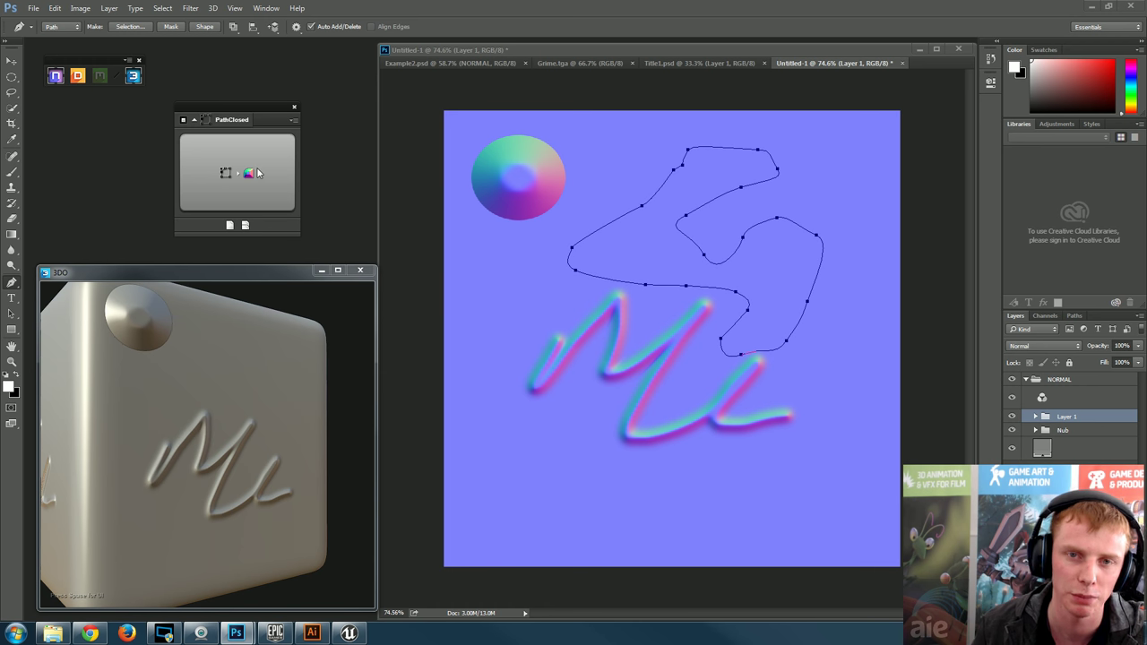
click(235, 172)
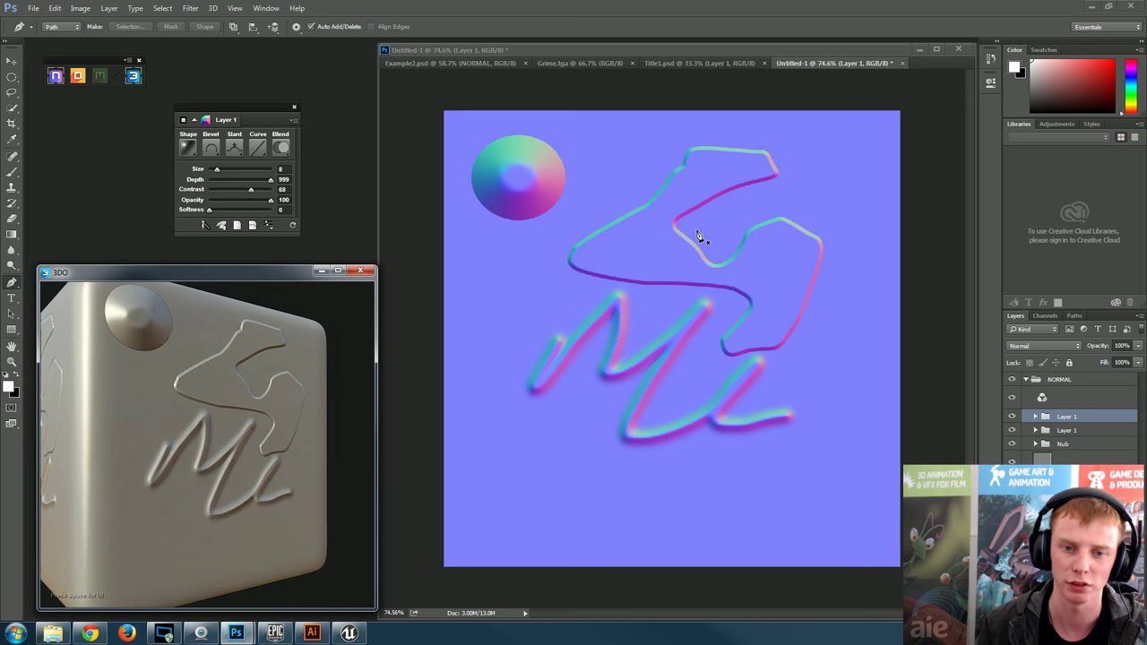
click(238, 225)
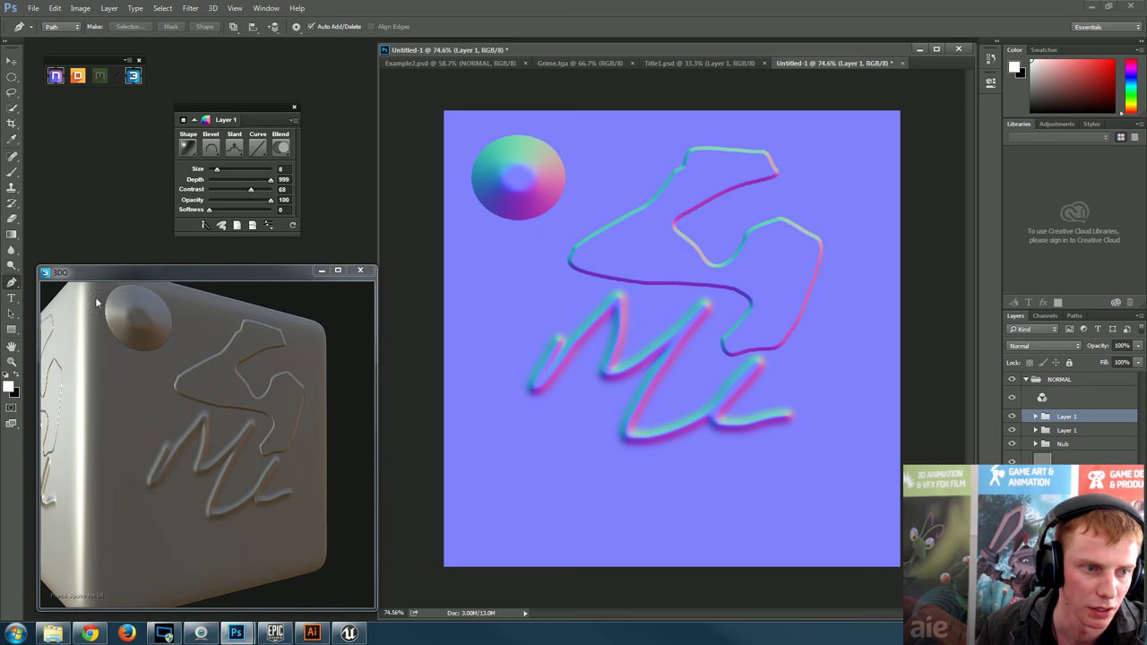
- Add the white text DANGER in Stencil Regular at 60 px below the painted zigzag stroke
click(12, 298)
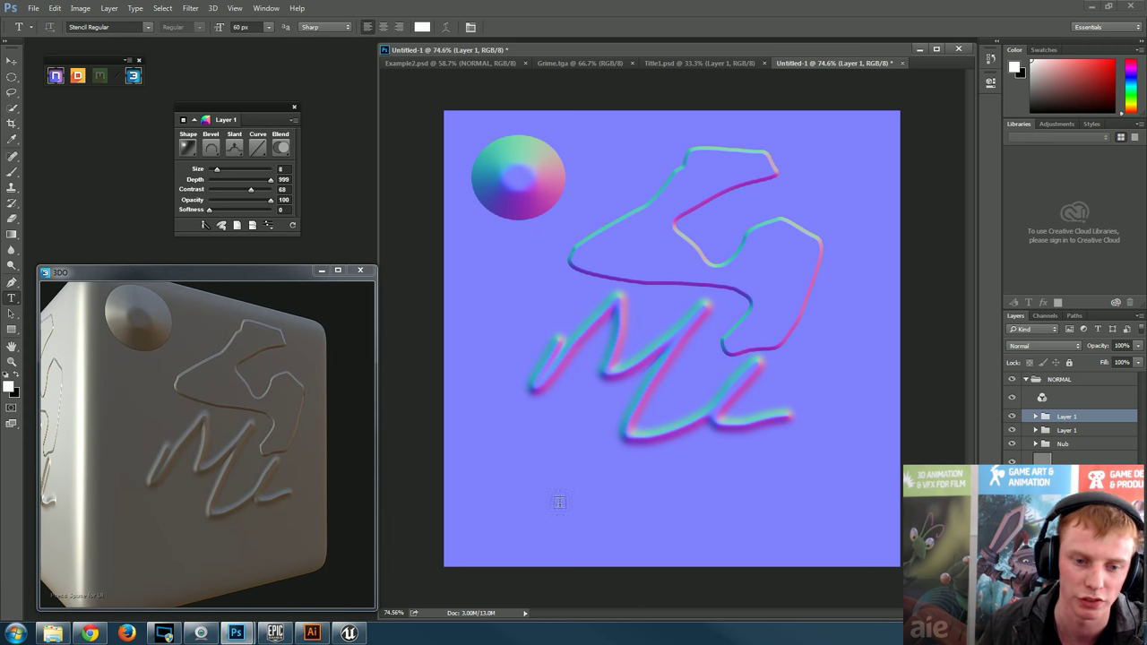
click(512, 479)
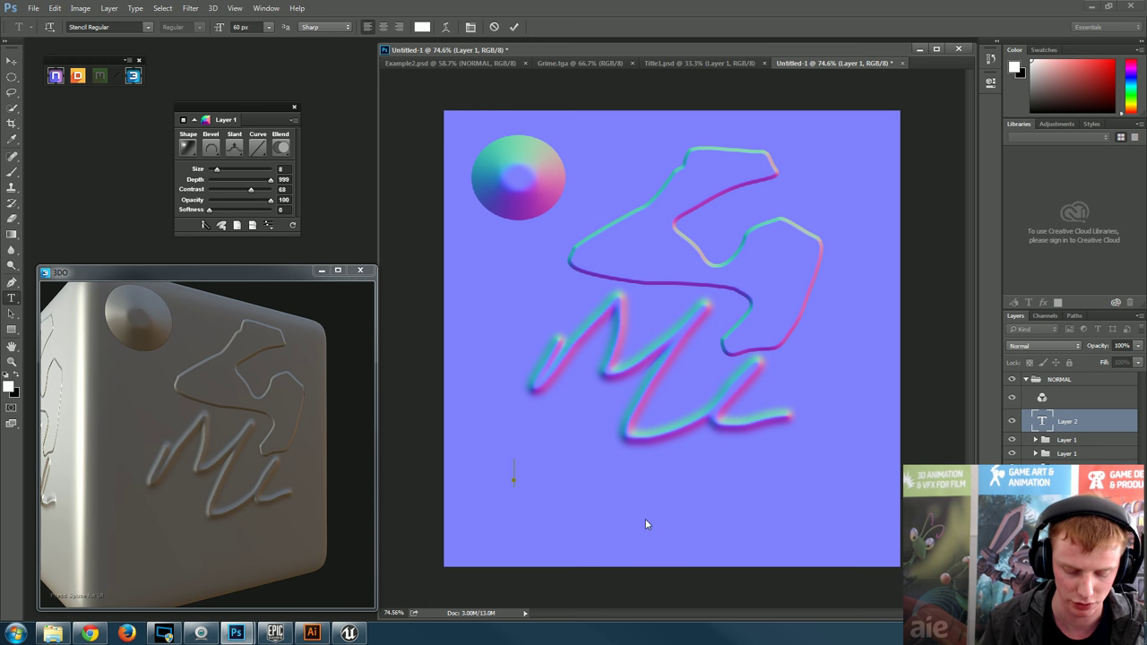
text(DANGER)
drag(619, 472, 422, 461)
click(548, 475)
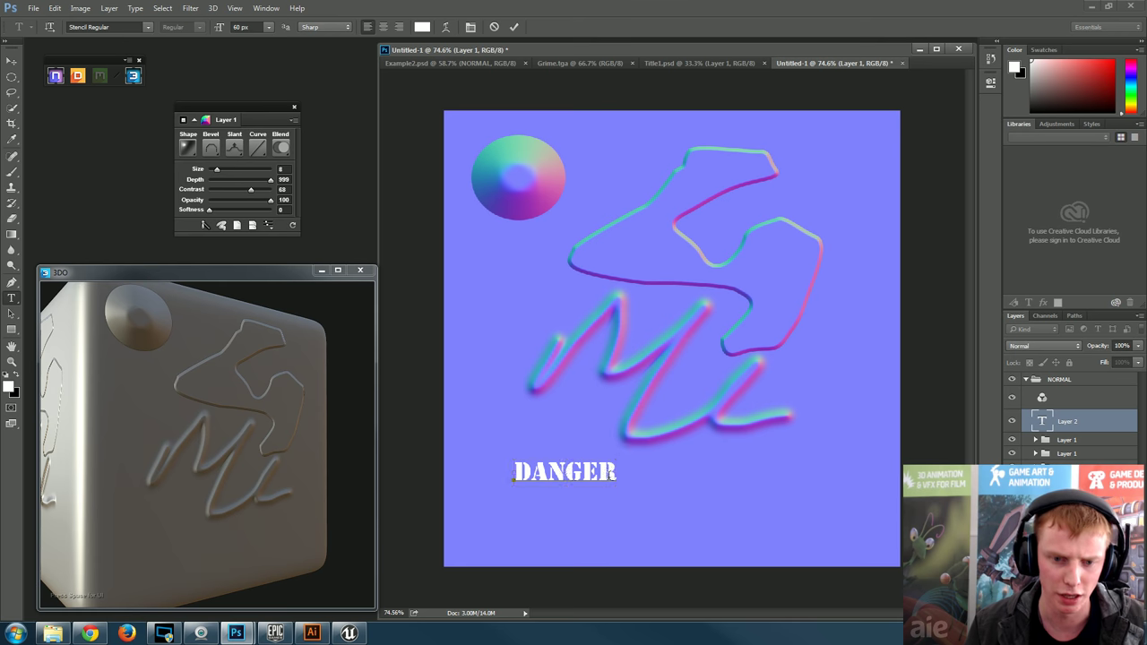
- Enlarge the DANGER text to about 145.7 px and move it down clear of the painted zigzag stroke
key(ctrl+t)
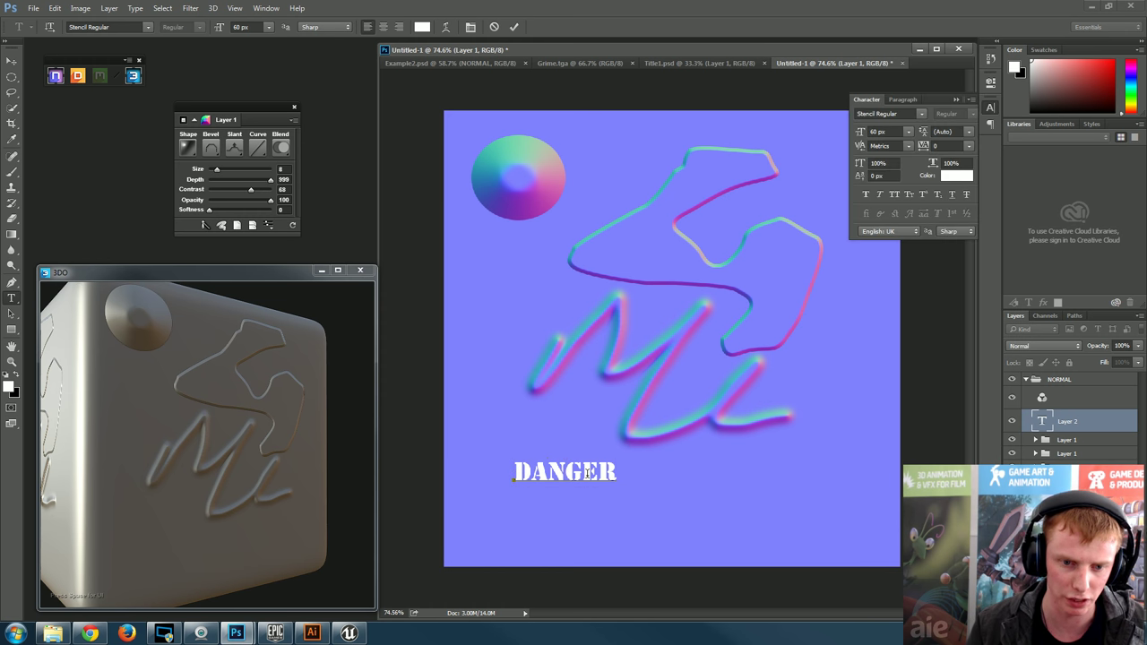
key(ctrl)
drag(620, 458, 835, 417)
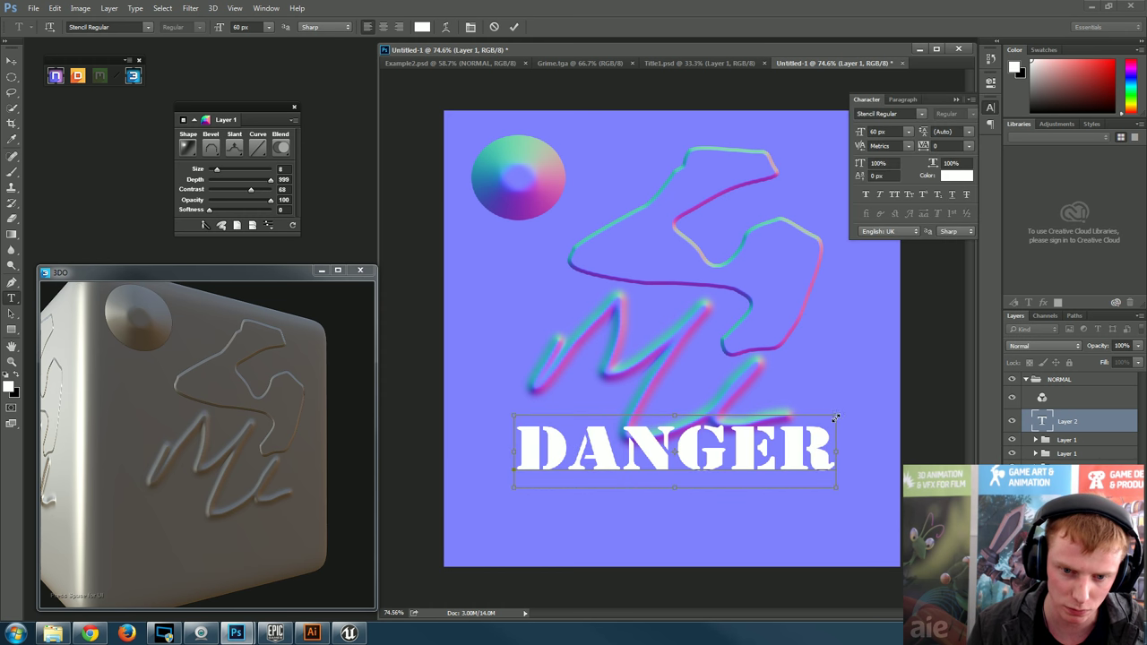
click(513, 26)
key(v)
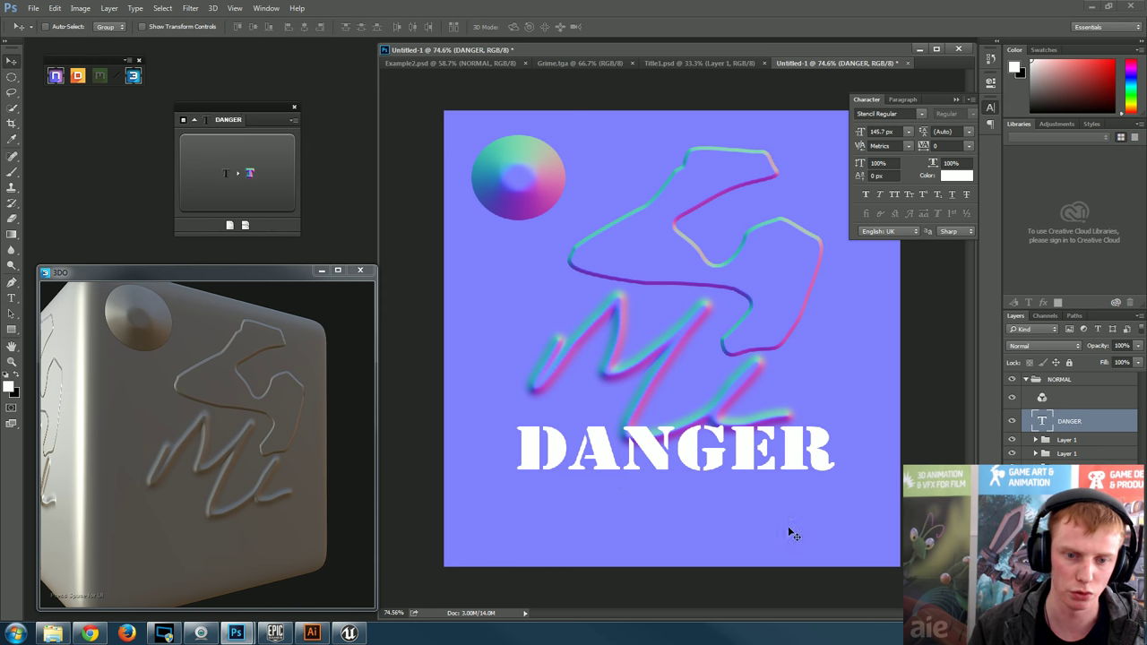
drag(731, 448, 728, 488)
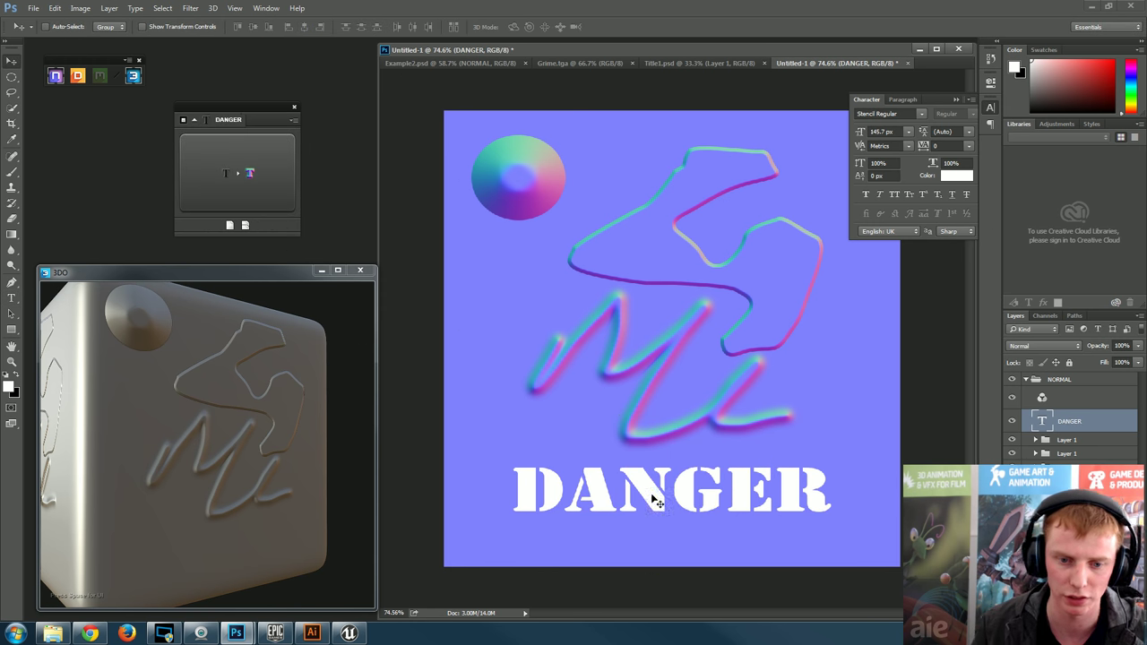
- Convert the DANGER text to an NDO normal layer and view the lettering up close in 3DO
click(251, 175)
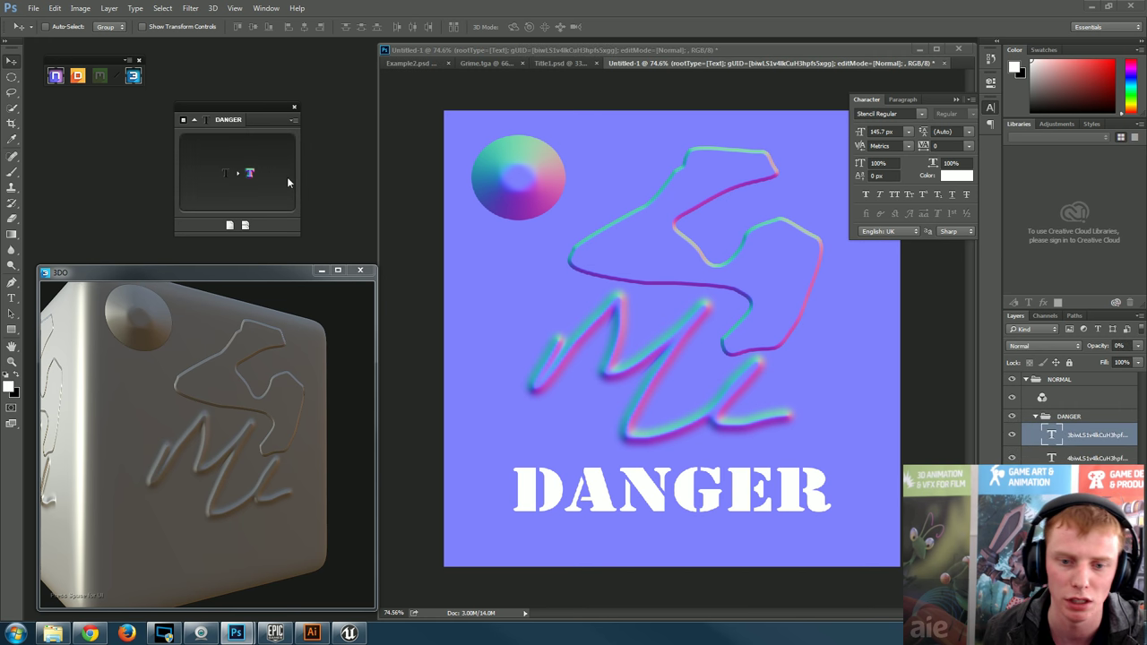
drag(152, 430, 226, 494)
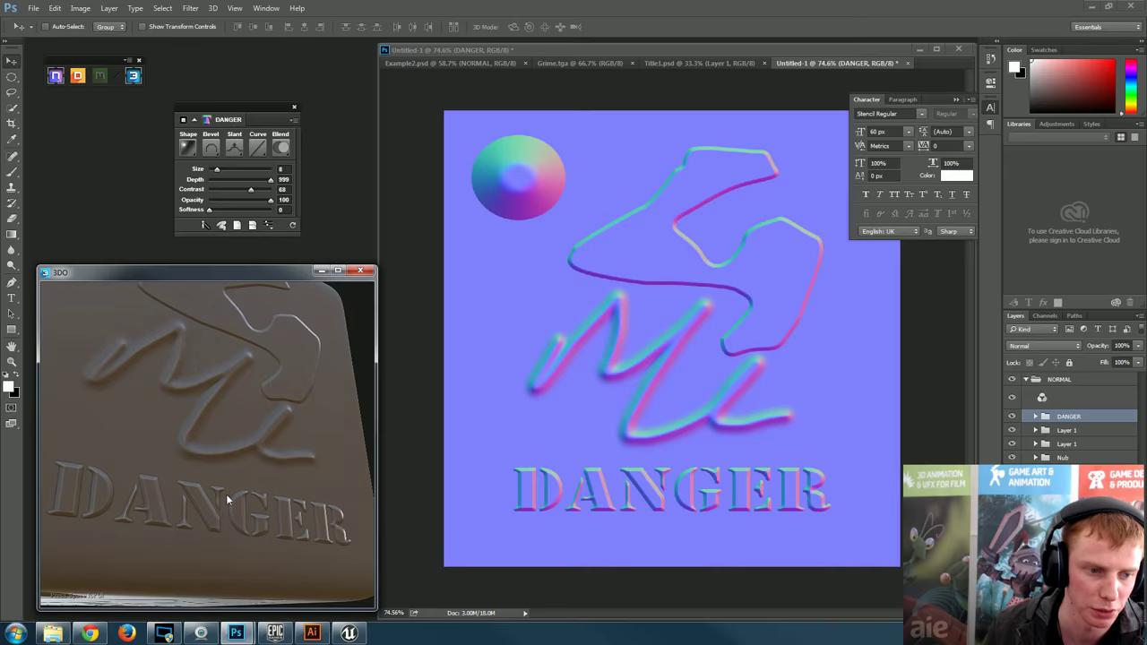
- Try bevel Sizes of 2, 19, 9, 6 and 3 on the DANGER layer, compare them in 3DO, and set Size to 5
drag(216, 170, 212, 173)
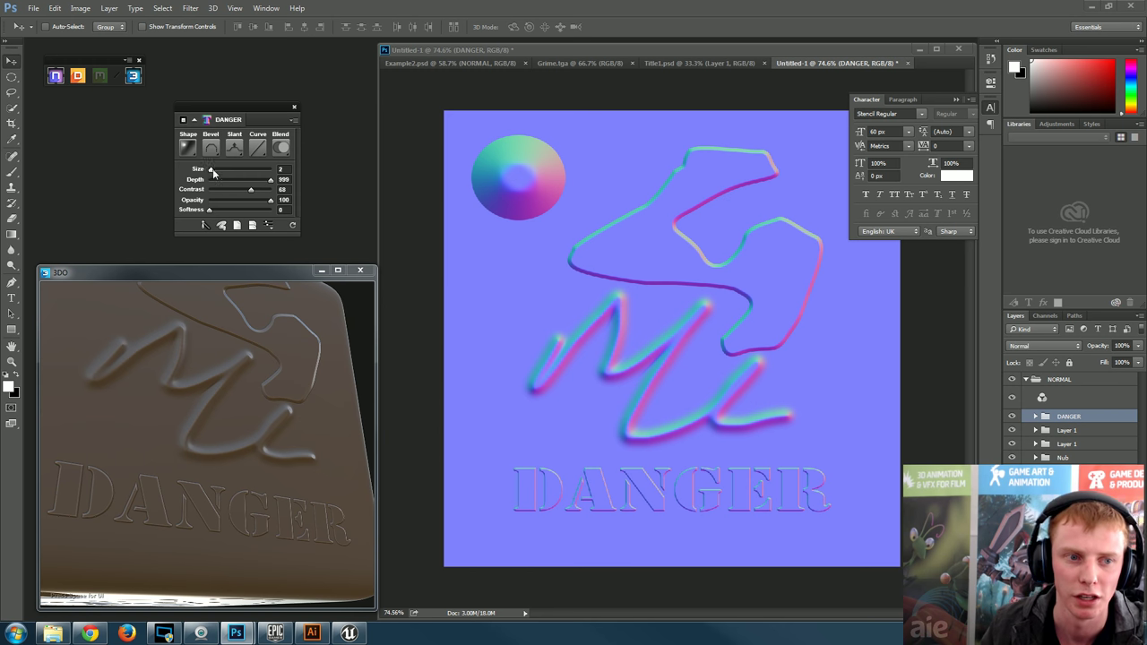
drag(212, 174, 228, 175)
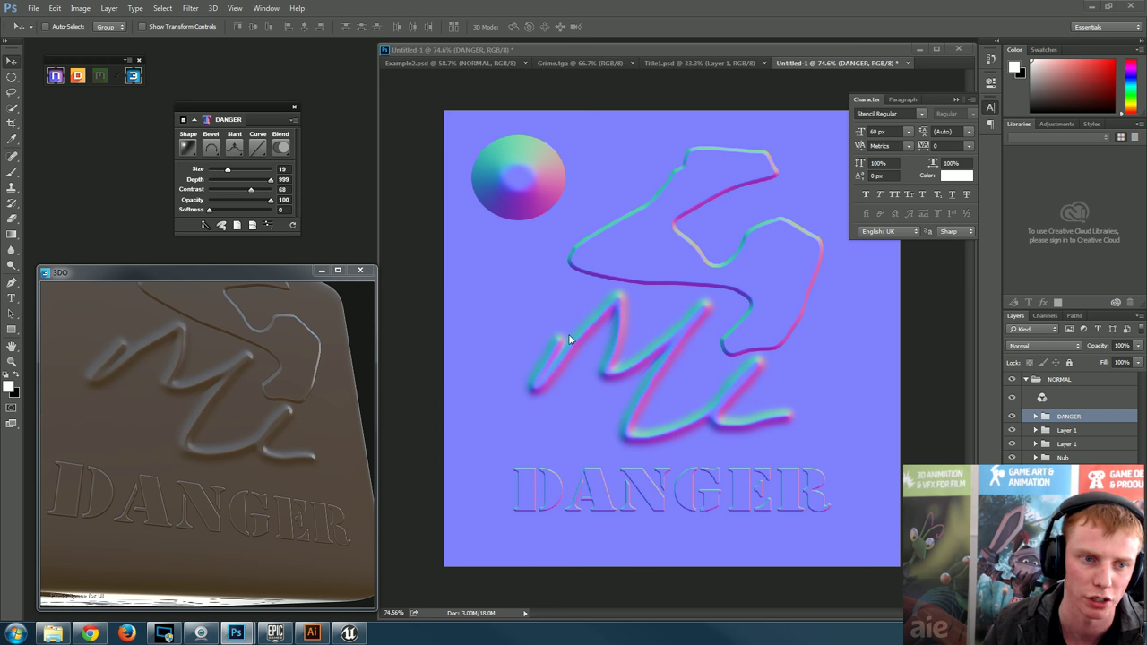
drag(232, 448, 243, 471)
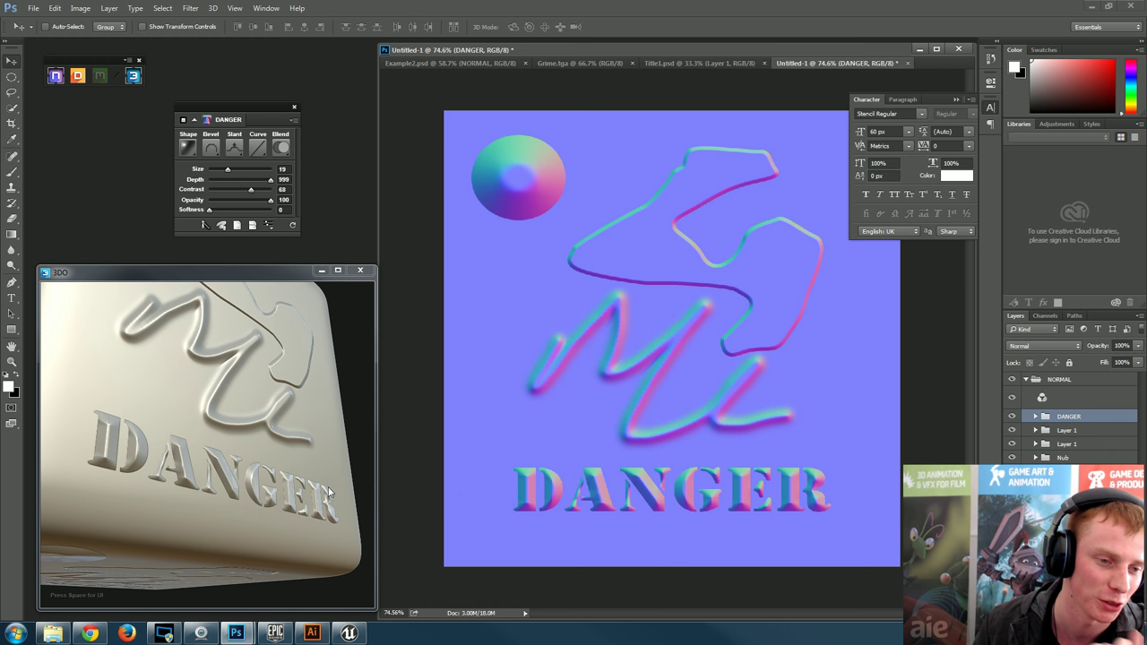
drag(227, 173, 218, 176)
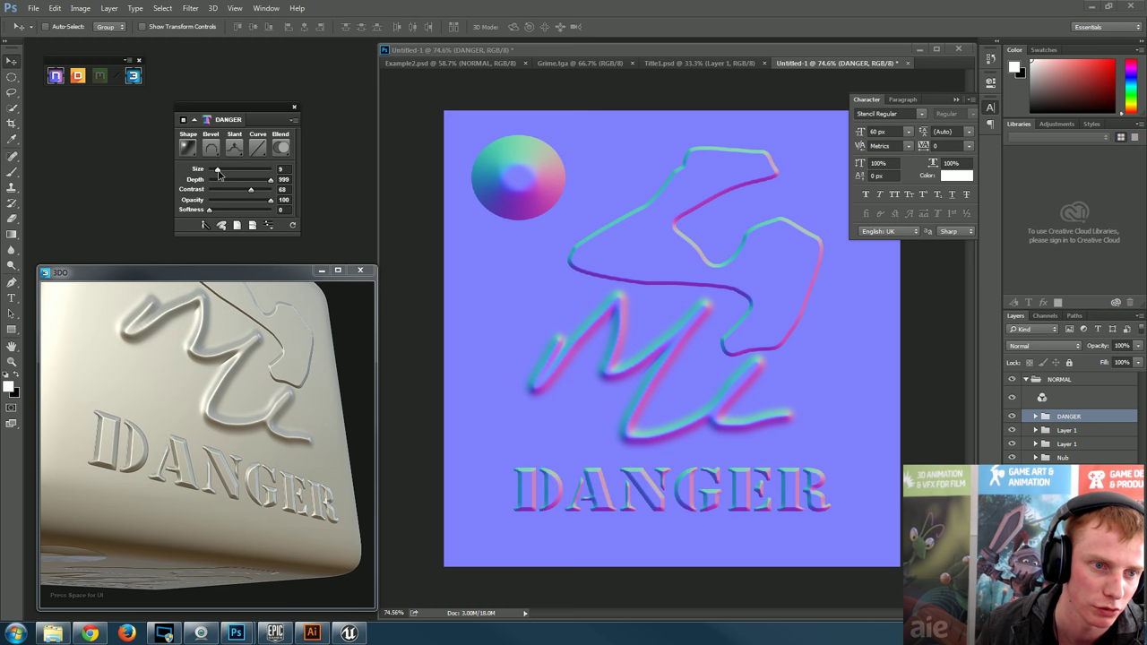
drag(218, 176, 214, 174)
click(239, 428)
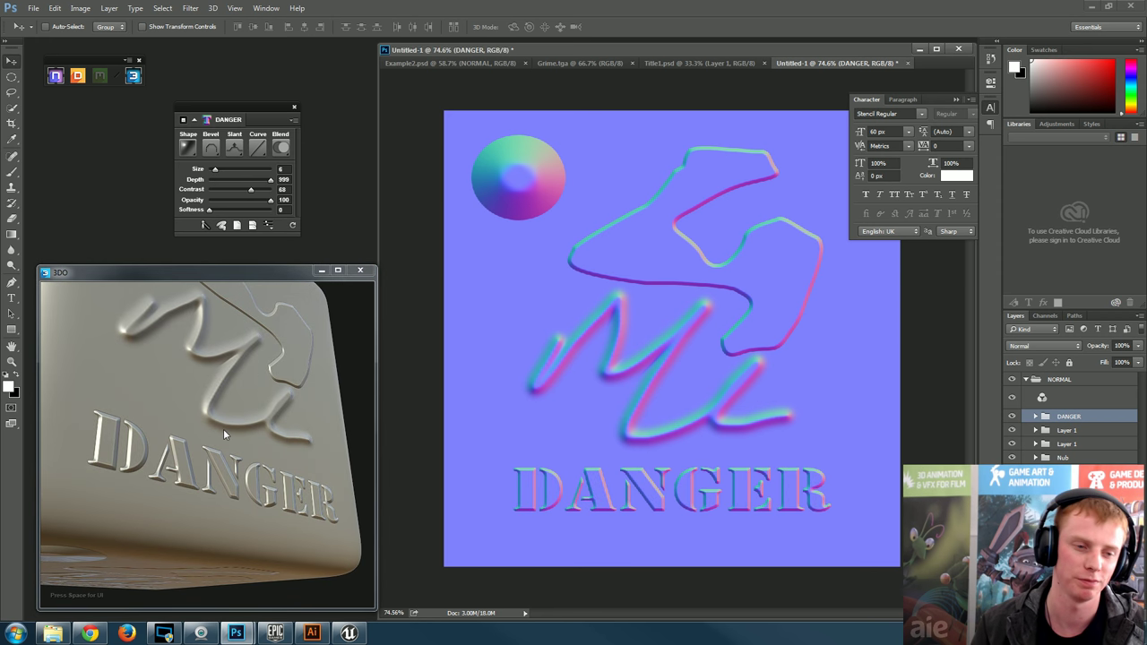
drag(215, 170, 211, 173)
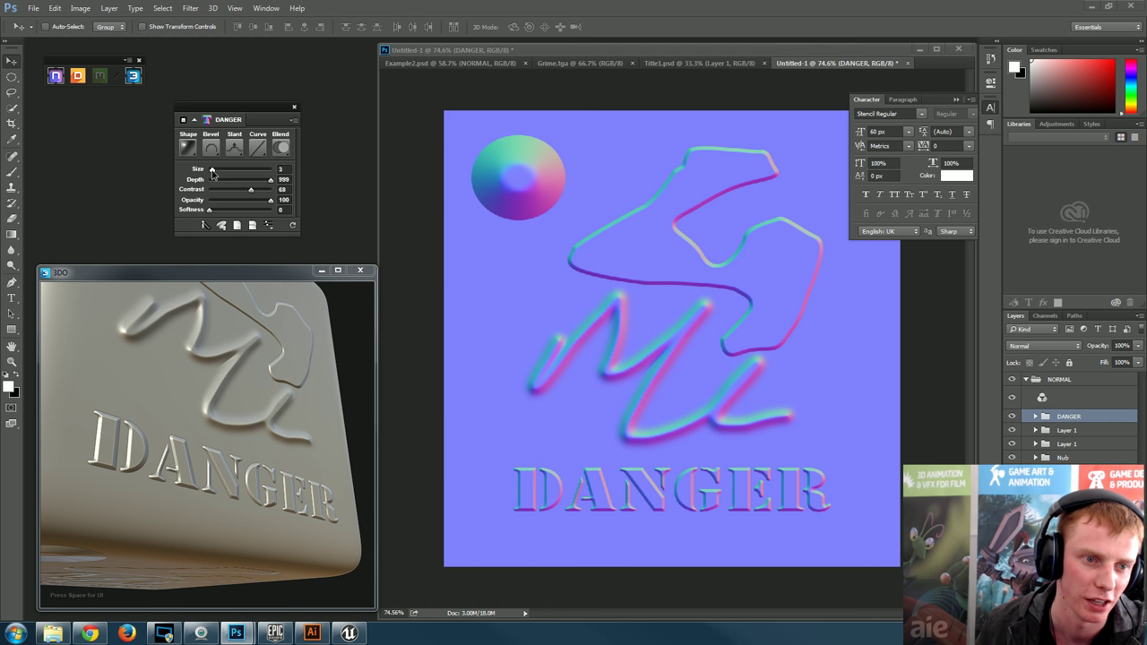
click(578, 114)
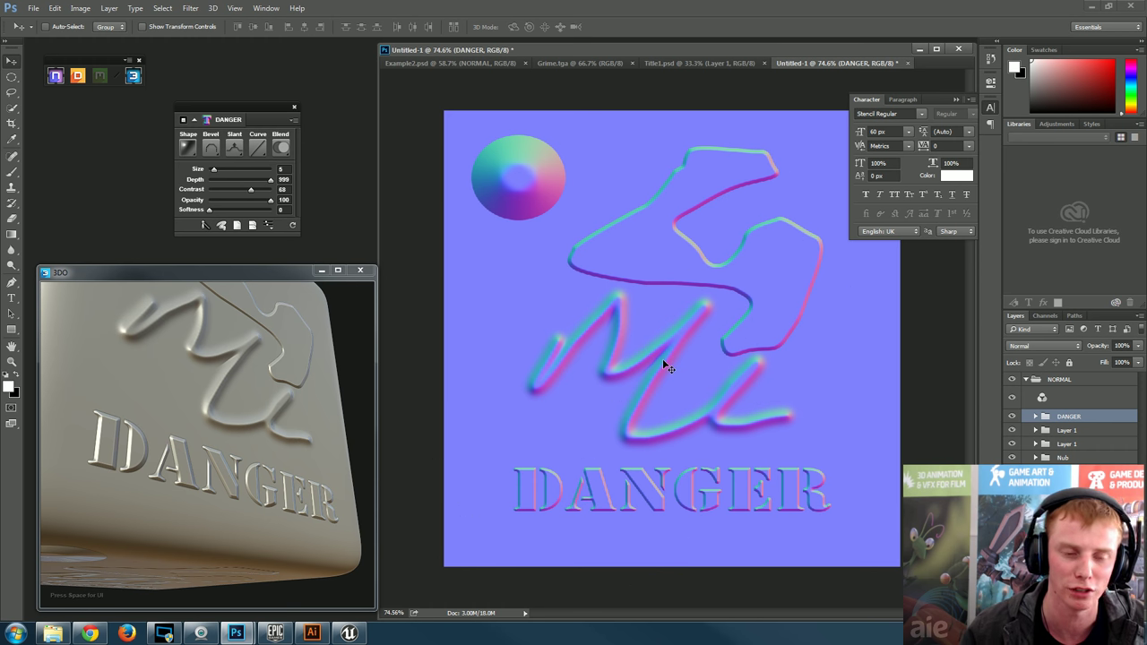
drag(176, 436, 202, 476)
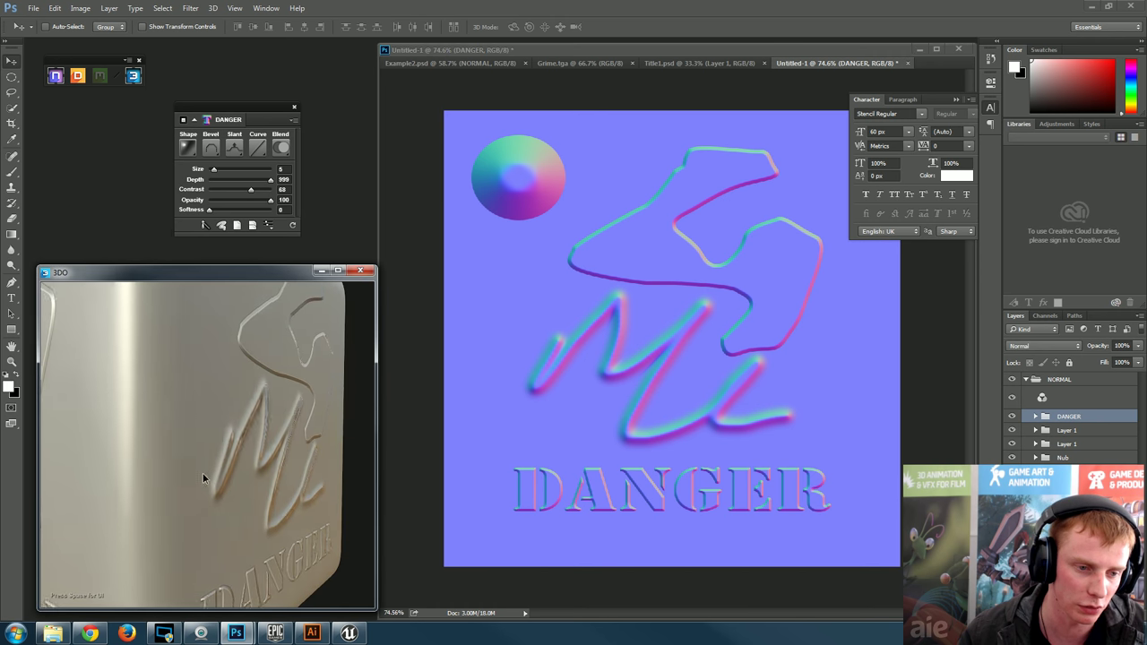
- Draw a tall white rectangle over the left part of the canvas and a custom arrow shape about 295 by 265 px beside it
click(12, 332)
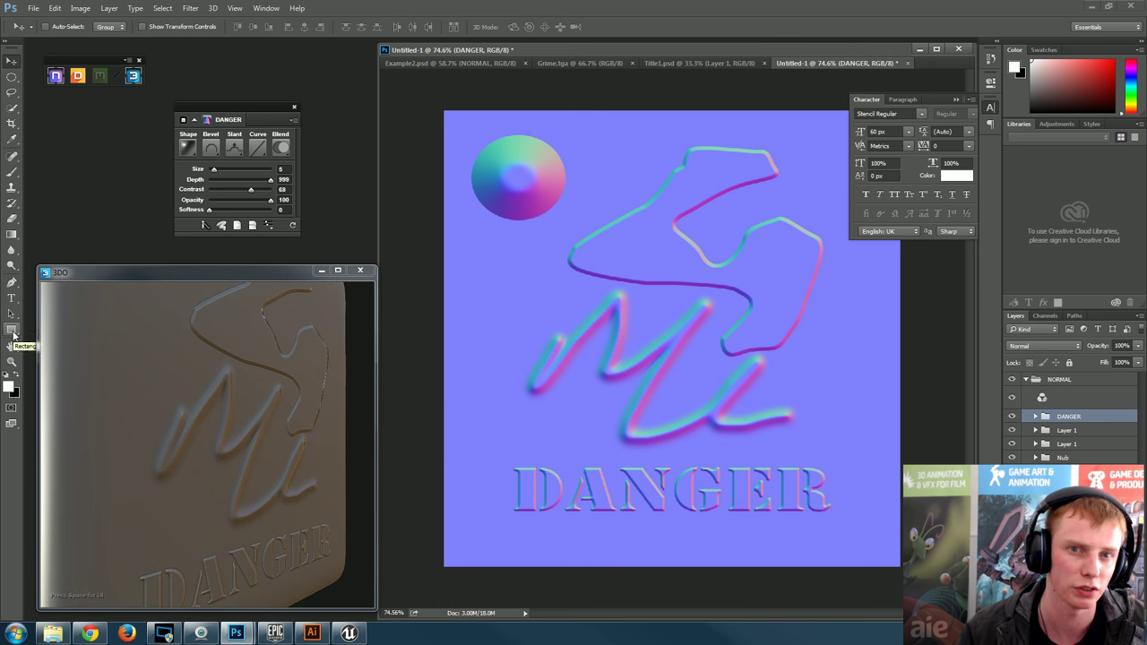
click(11, 332)
drag(484, 259, 622, 492)
drag(11, 329, 72, 386)
drag(680, 201, 807, 318)
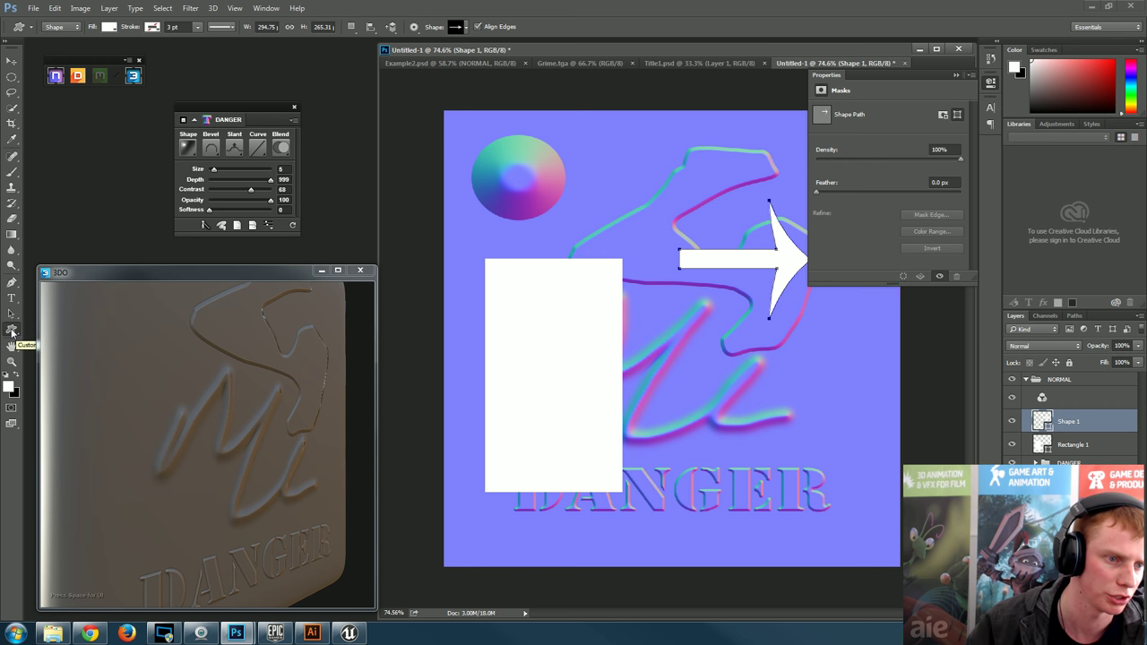
- Draw a speech bubble custom shape over the upper middle of the canvas and convert it to an NDO normal layer
drag(12, 331, 50, 387)
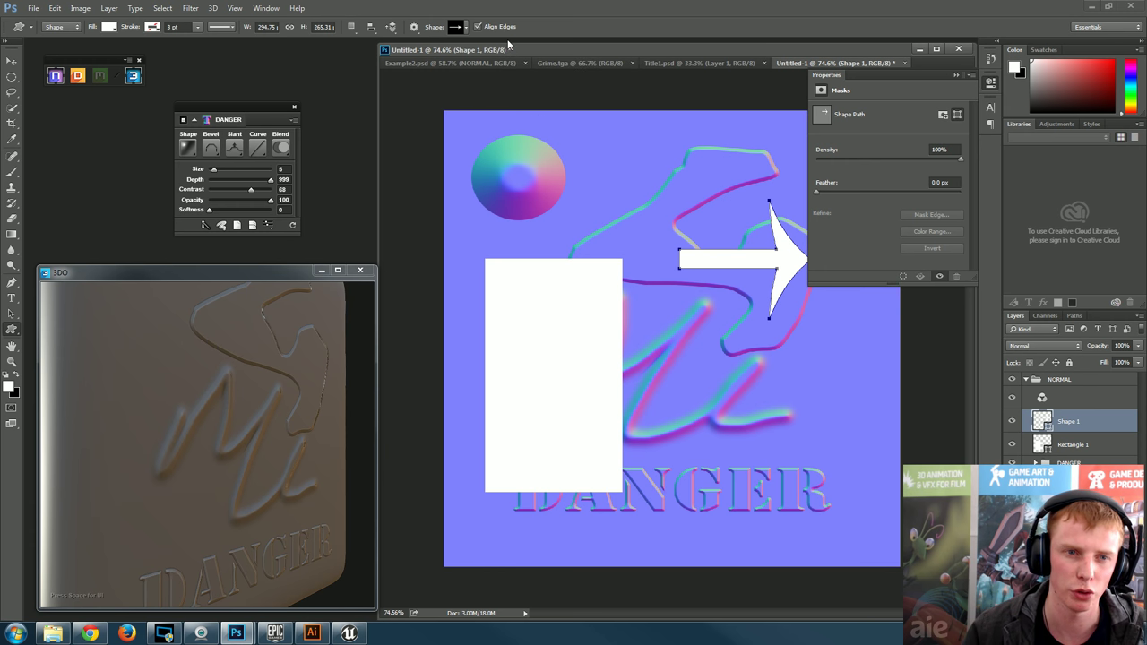
click(465, 28)
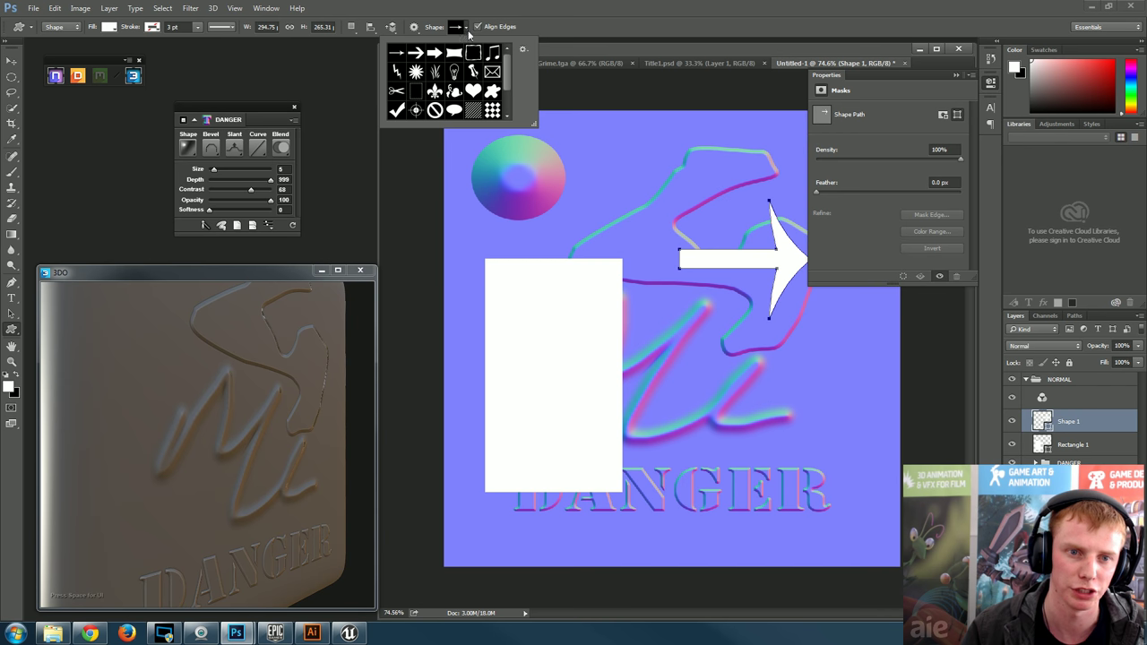
mouse_move(508, 73)
mouse_down()
mouse_move(511, 106)
mouse_move(507, 71)
mouse_up()
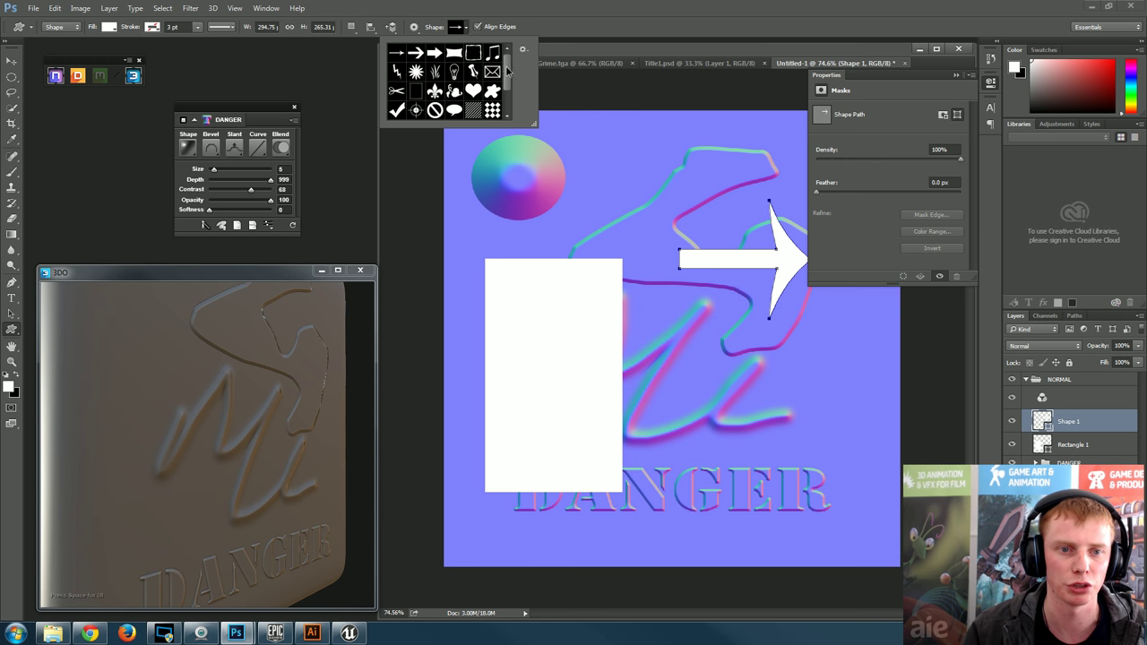
click(453, 109)
drag(617, 185, 723, 299)
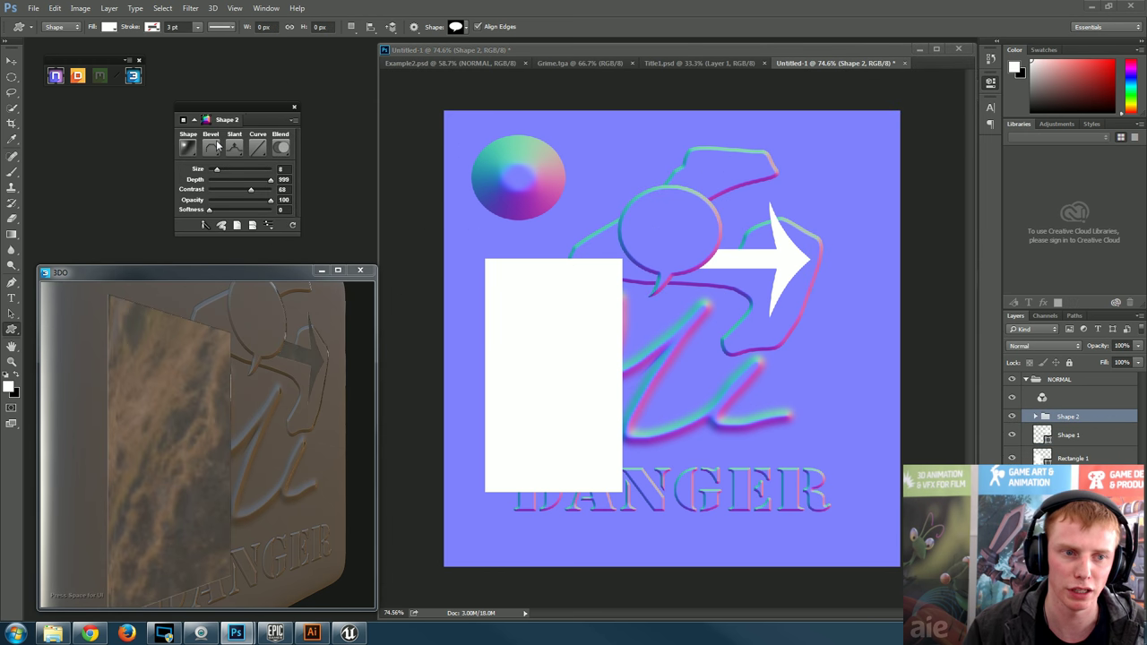
- Inspect the speech bubble from another angle and lighting in 3DO, and hide the Rectangle 1 and Shape 1 layers
drag(236, 405, 154, 440)
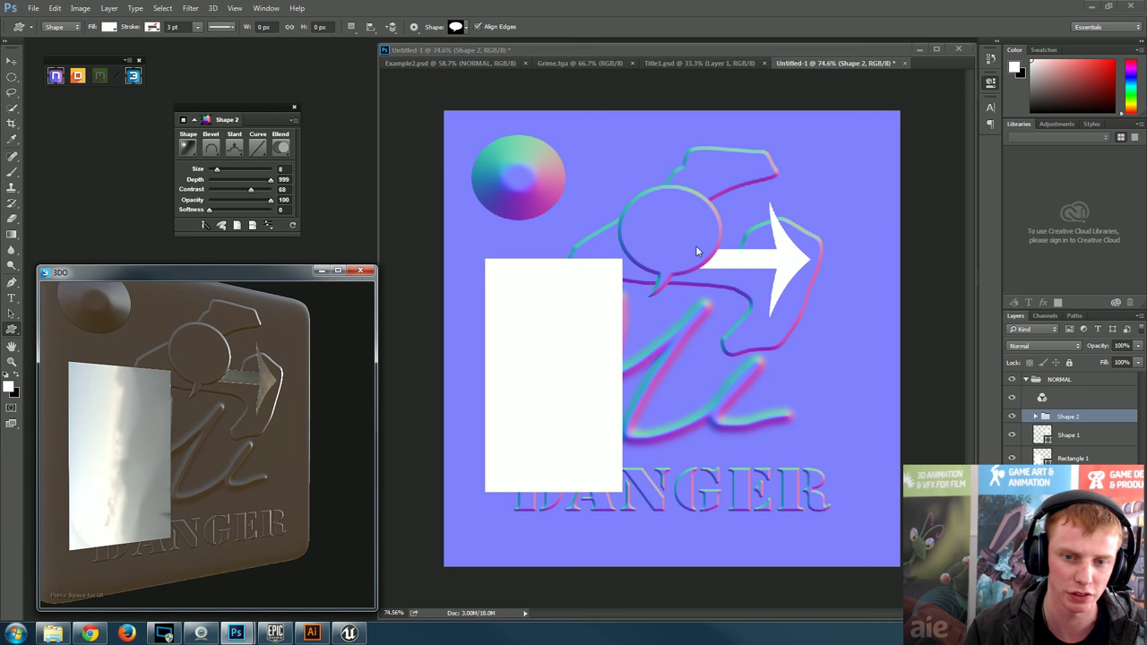
drag(63, 392, 144, 340)
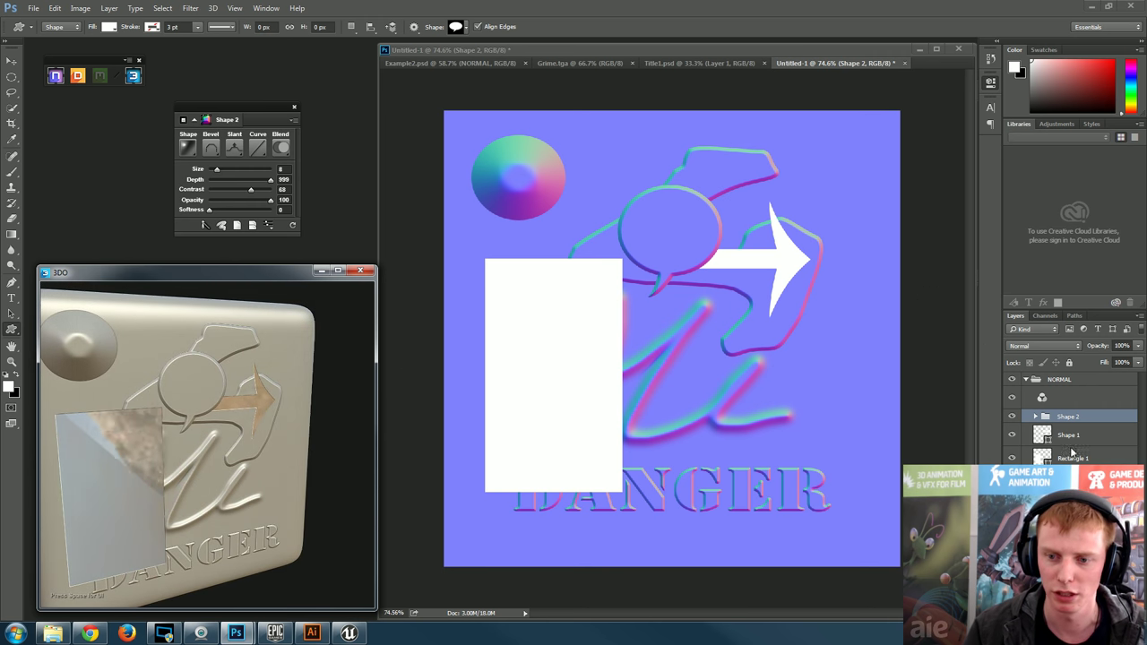
click(1012, 458)
click(1013, 435)
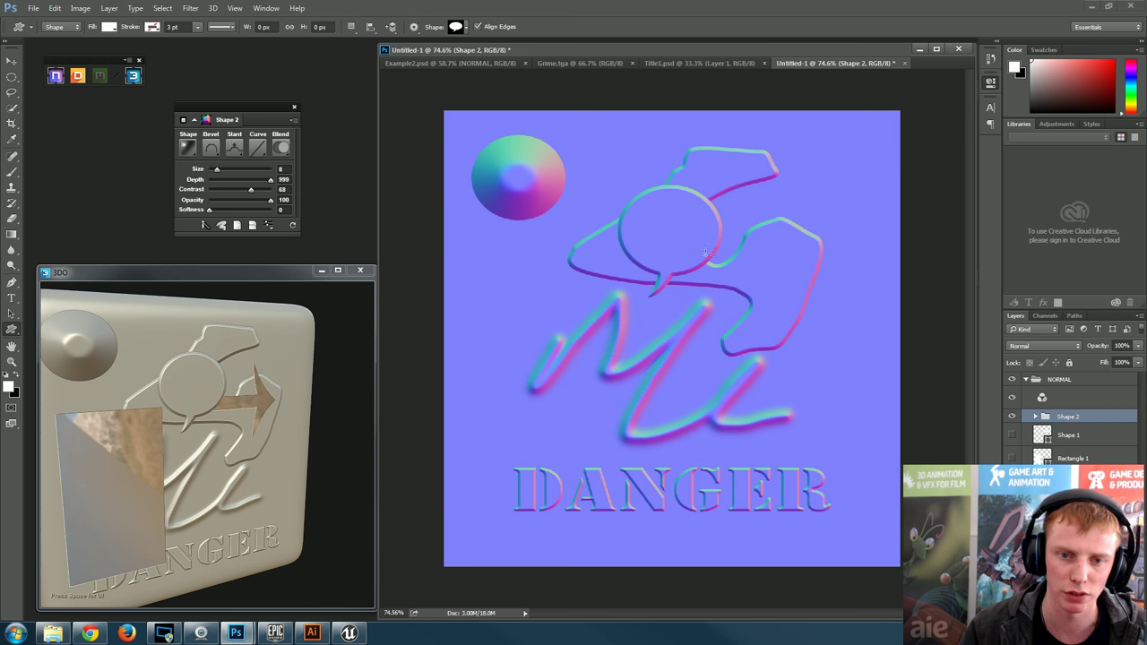
- Draw a second speech bubble about 316 by 227 px and a large pentagon, and delete both shapes
mouse_move(650, 368)
mouse_down()
mouse_move(782, 423)
mouse_move(781, 461)
mouse_up()
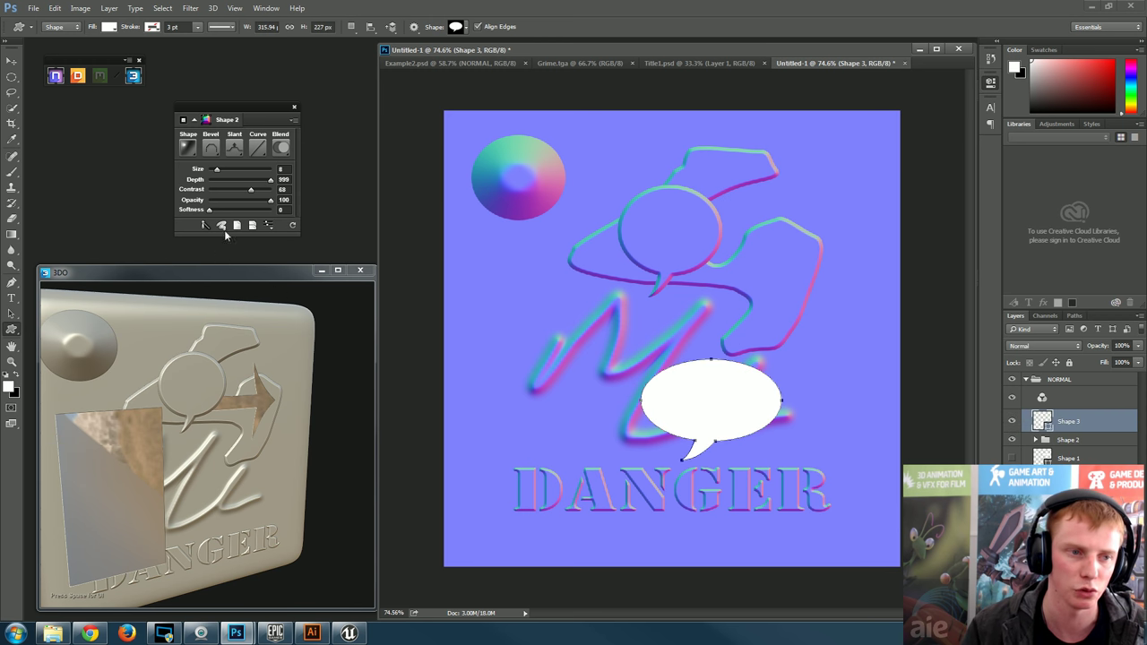
right_click(12, 329)
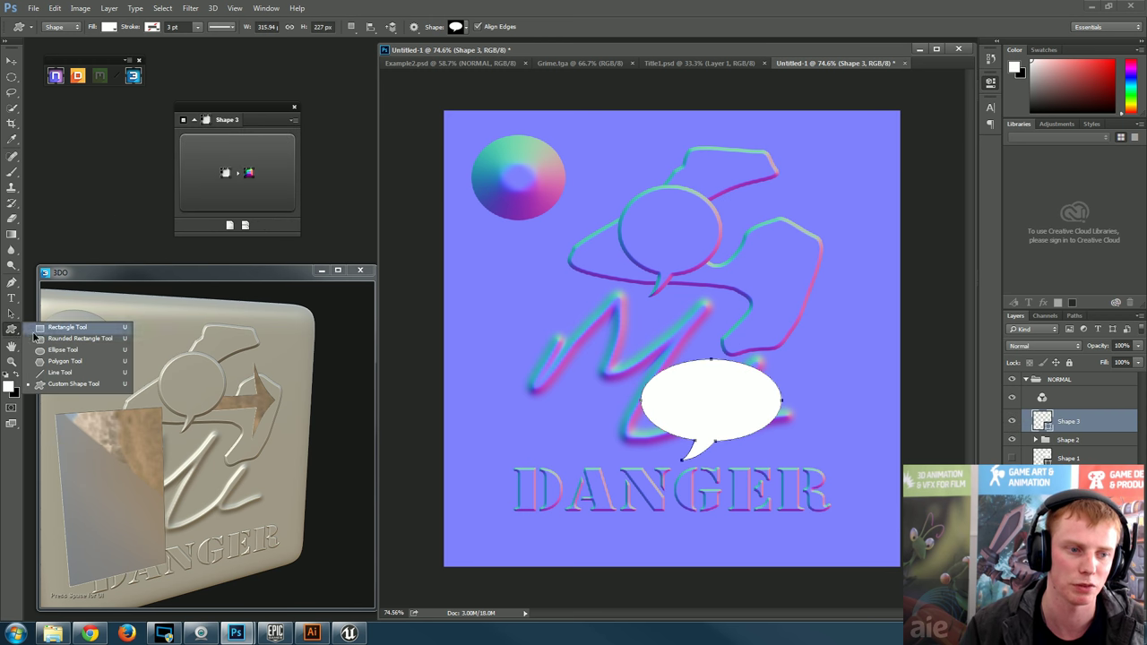
click(64, 360)
drag(467, 255, 489, 356)
key(v)
drag(455, 289, 657, 306)
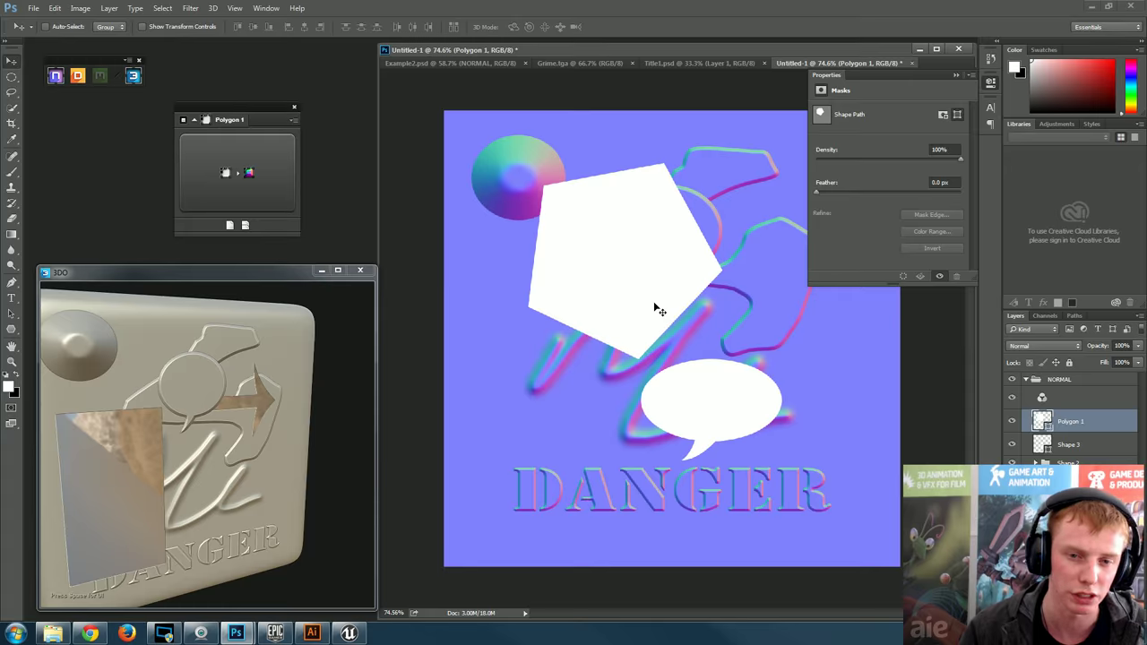
key(Delete)
key(Delete)
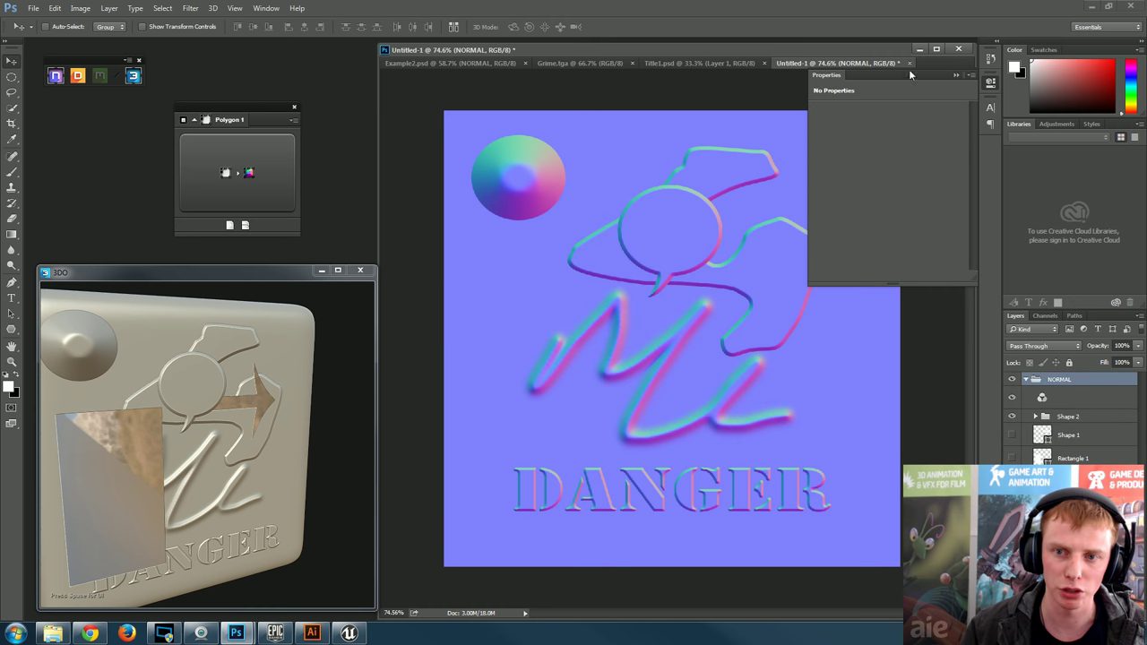
- Close the Untitled-1 document without saving, returning to Example2.psd, and clear the Properties display off the canvas
click(909, 64)
click(500, 235)
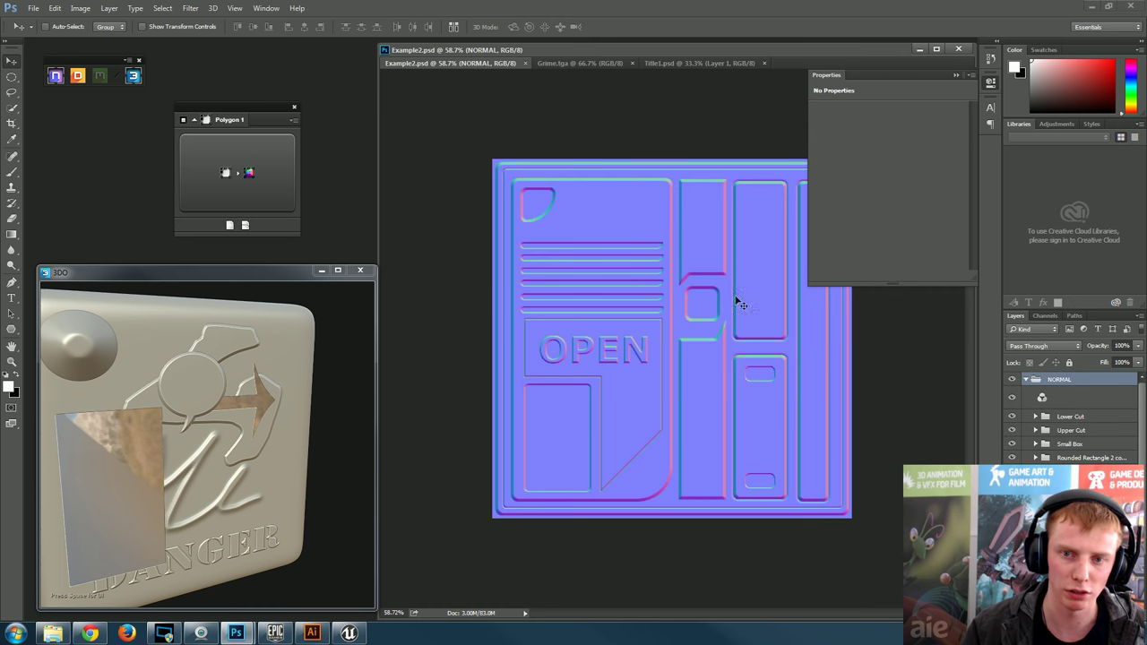
click(957, 76)
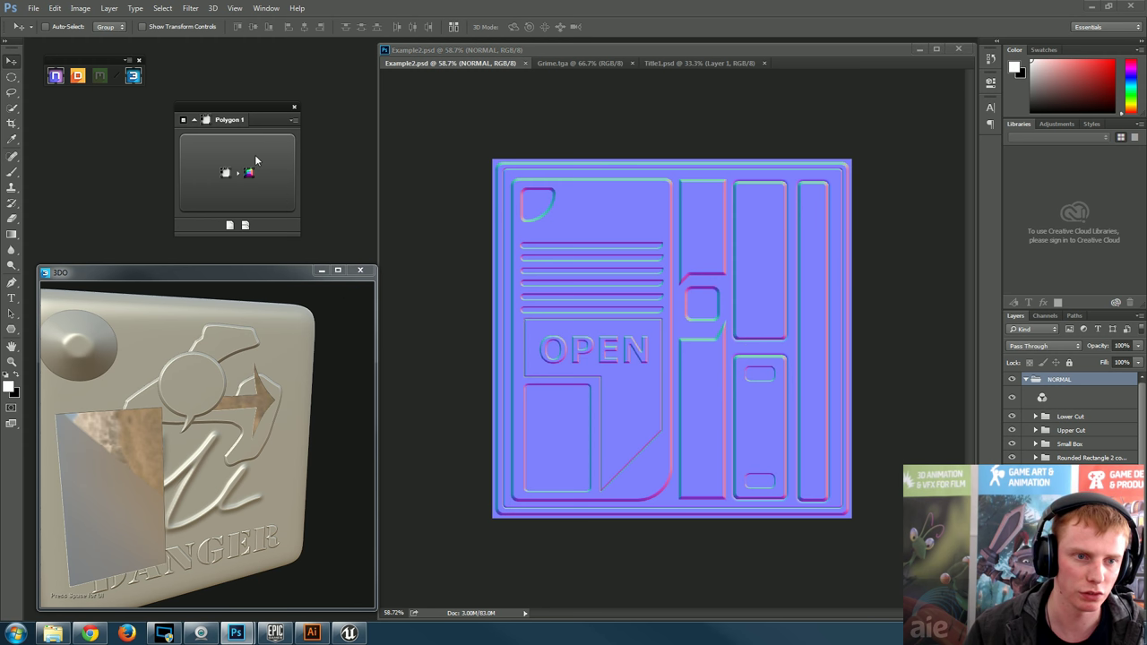
- Load the NORMAL group of Example2.psd in NDO and preview its panel details in 3DO
click(240, 116)
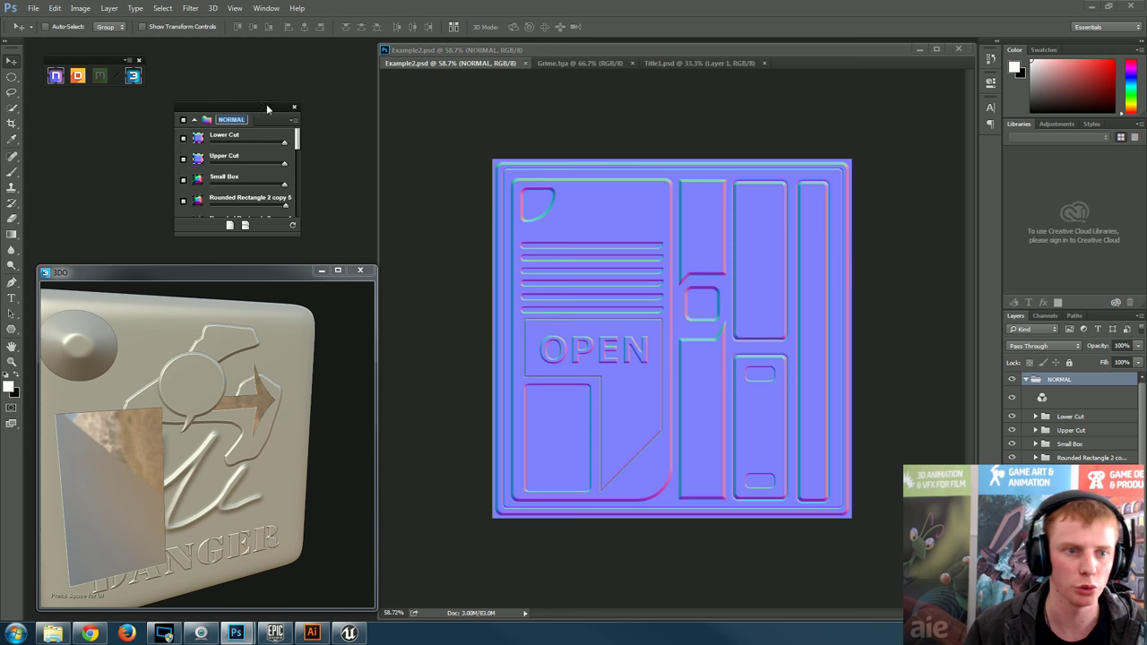
key(Return)
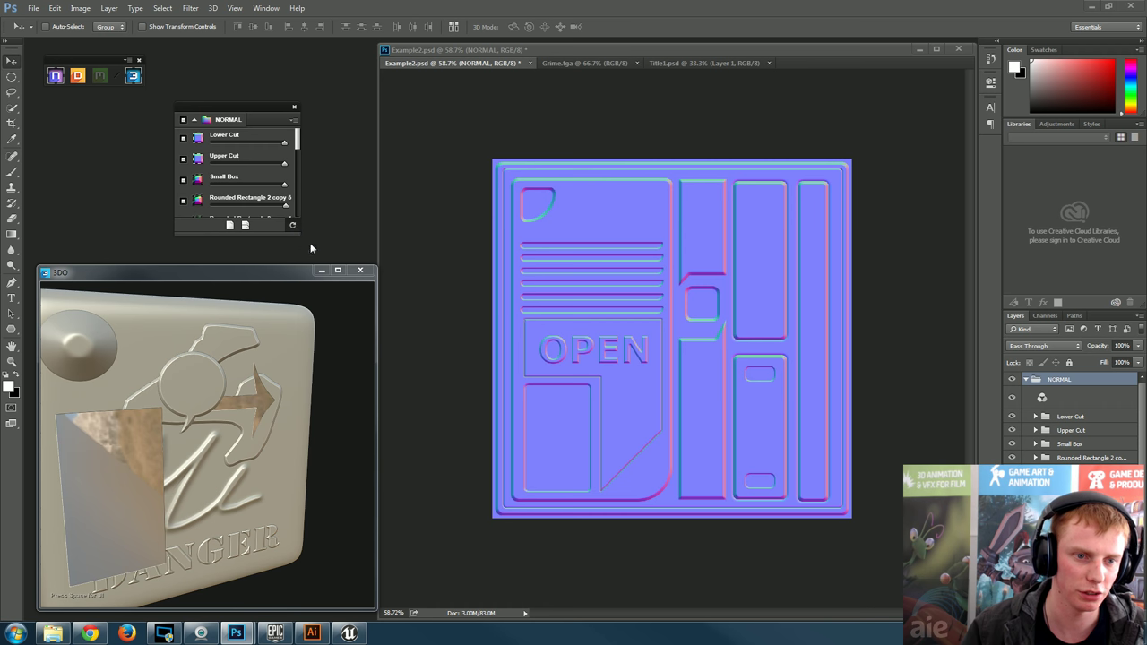
click(323, 289)
drag(320, 436, 349, 357)
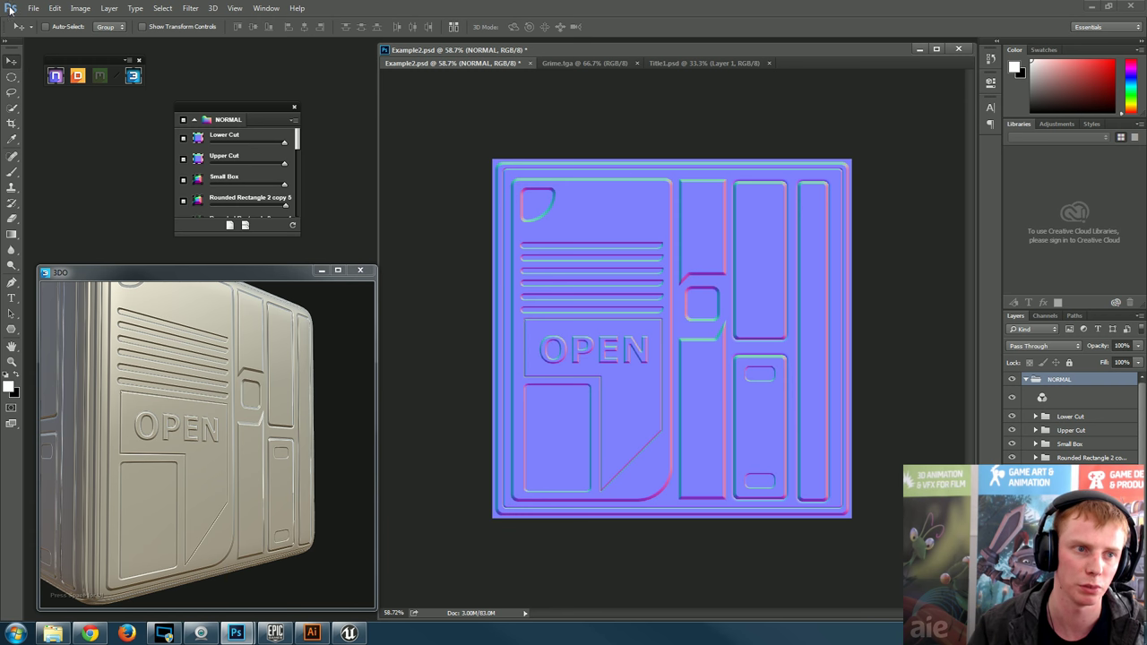
- Create a 1024 by 1024 px transparent RGB document at 72 pixels/inch, with an NDO normal base and an empty layer above it
click(55, 8)
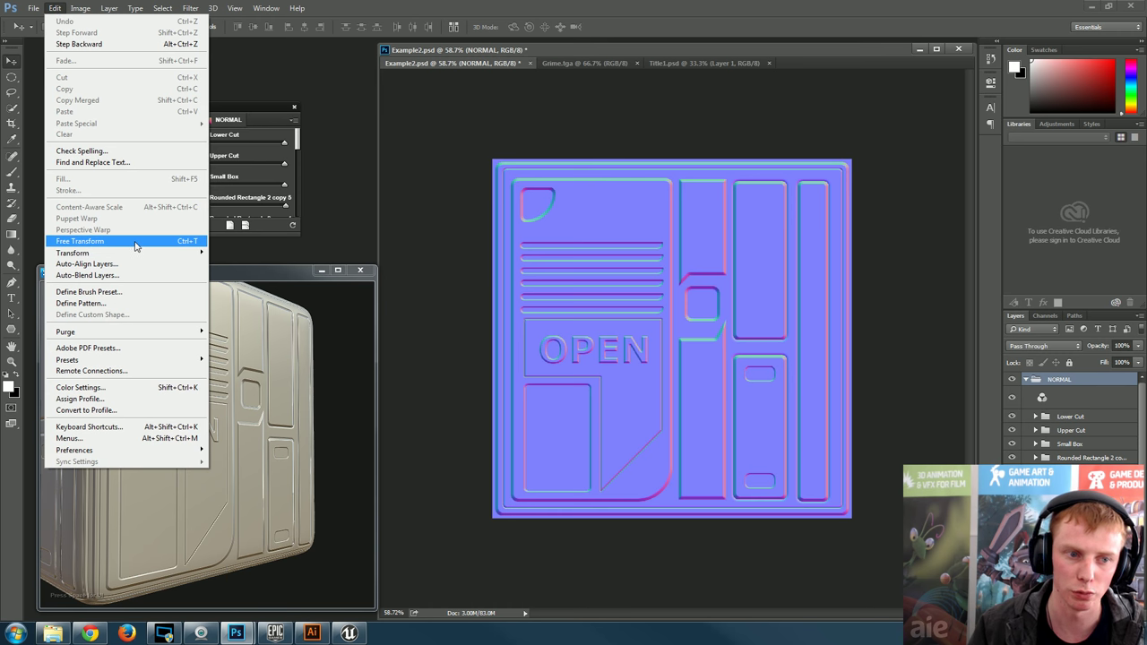
click(644, 366)
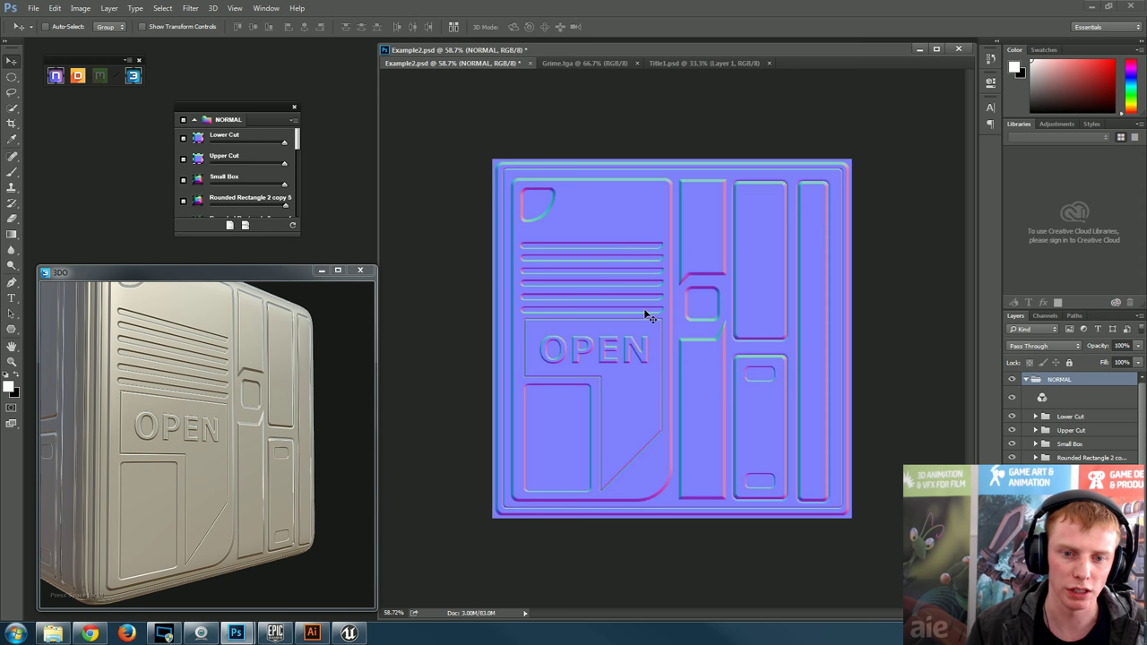
click(33, 8)
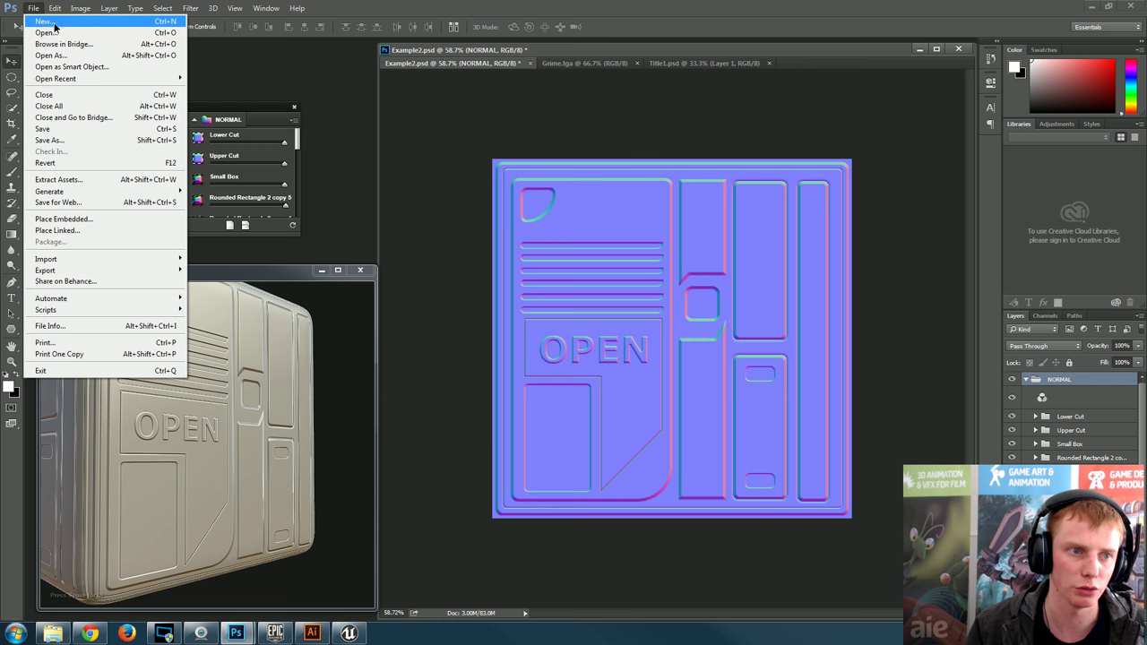
click(53, 23)
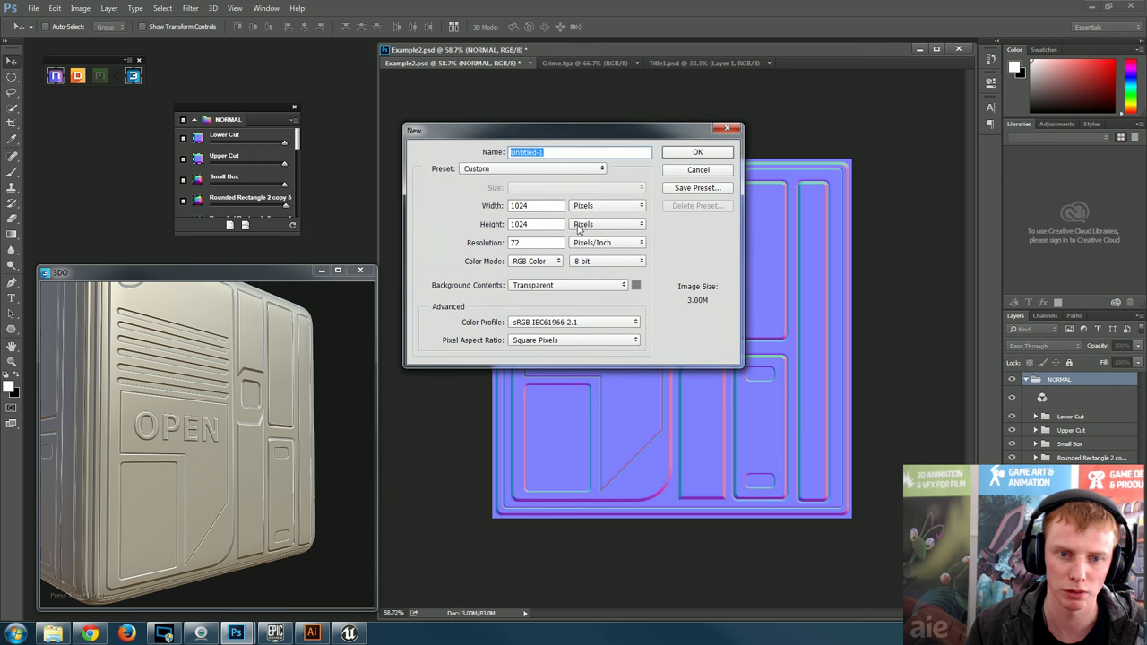
click(699, 153)
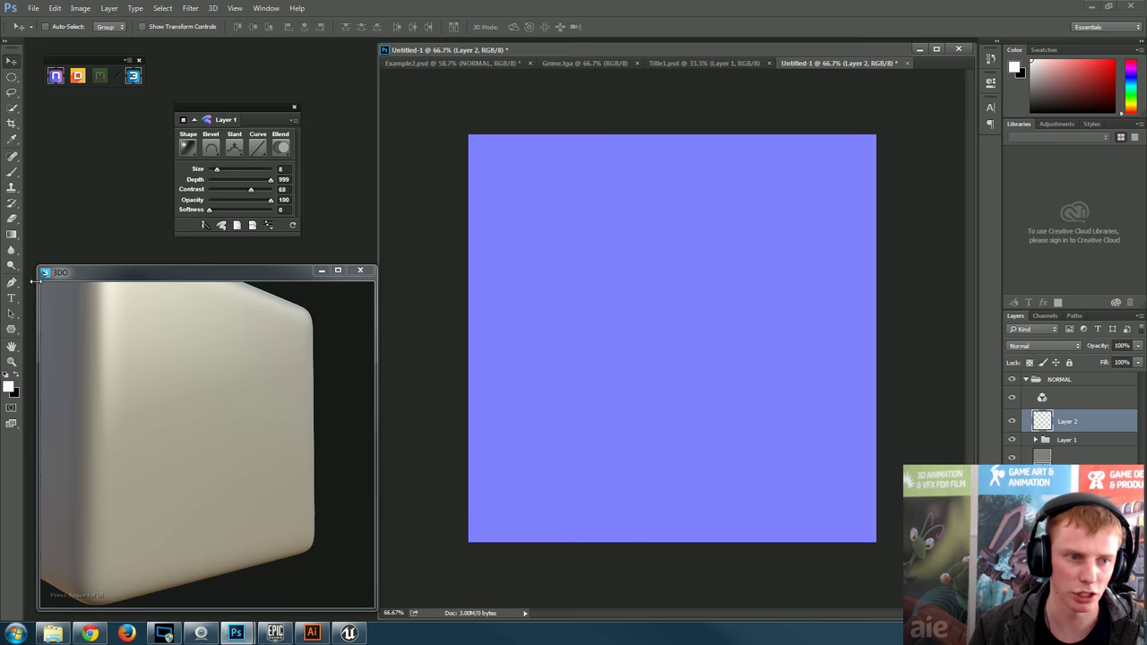
- Switch to the Gradient tool with the empty Layer 2 active
click(12, 233)
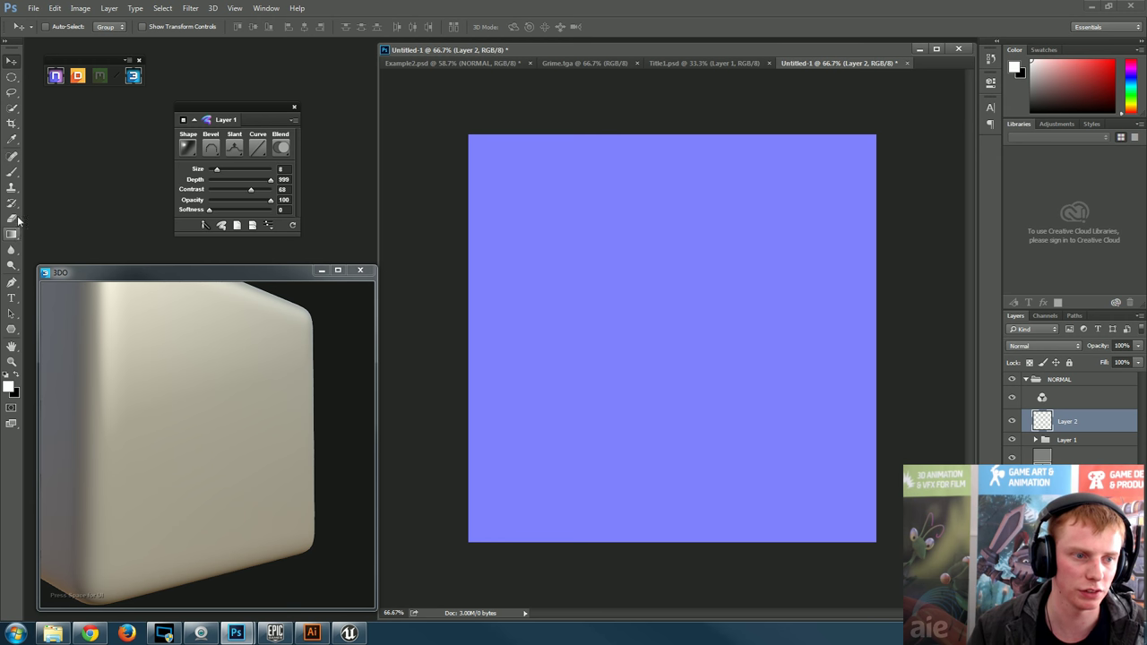
- Draw a rounded rectangle about 607 × 583 px with 10 px corners on the canvas and convert it to a normal-map bevel
click(12, 329)
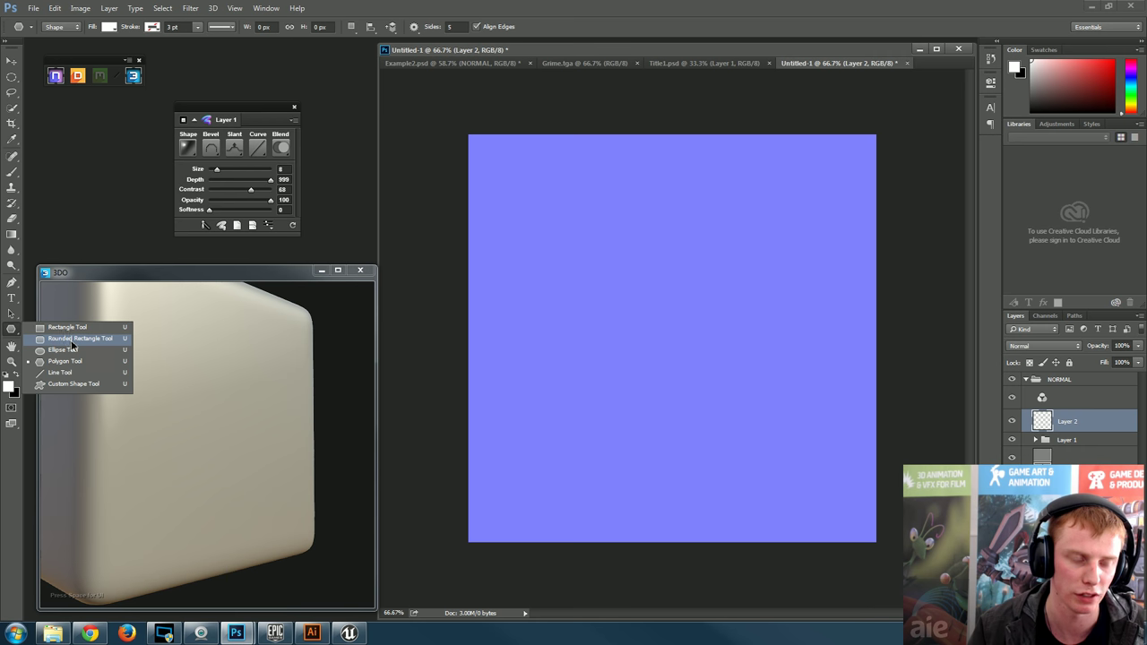
click(71, 339)
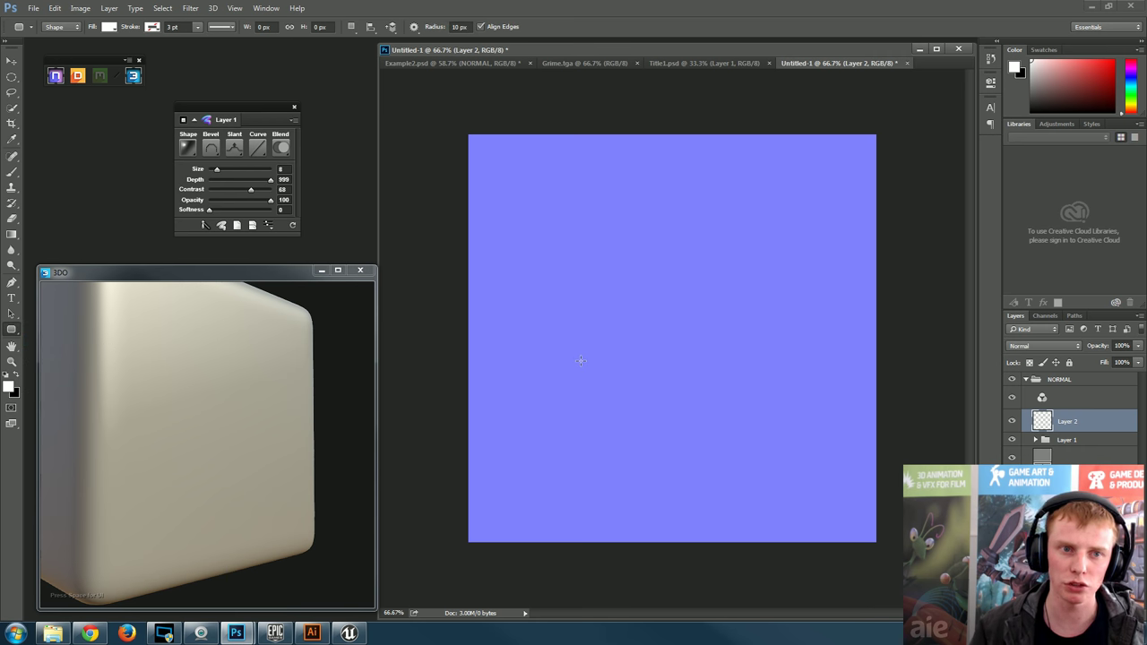
drag(511, 198, 751, 430)
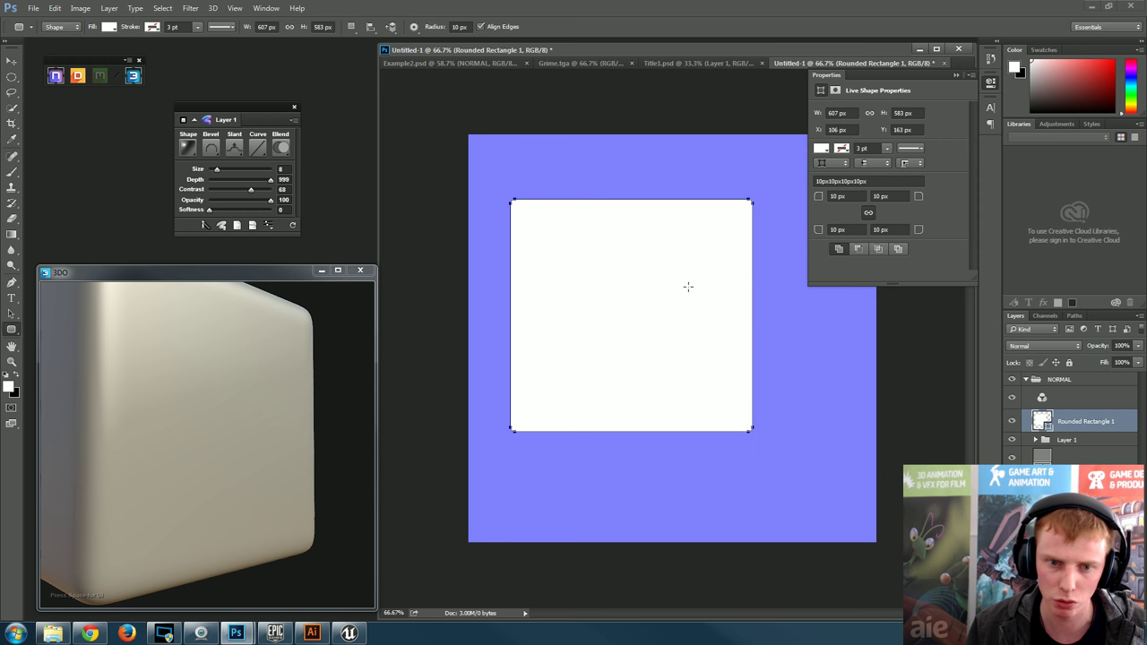
key(v)
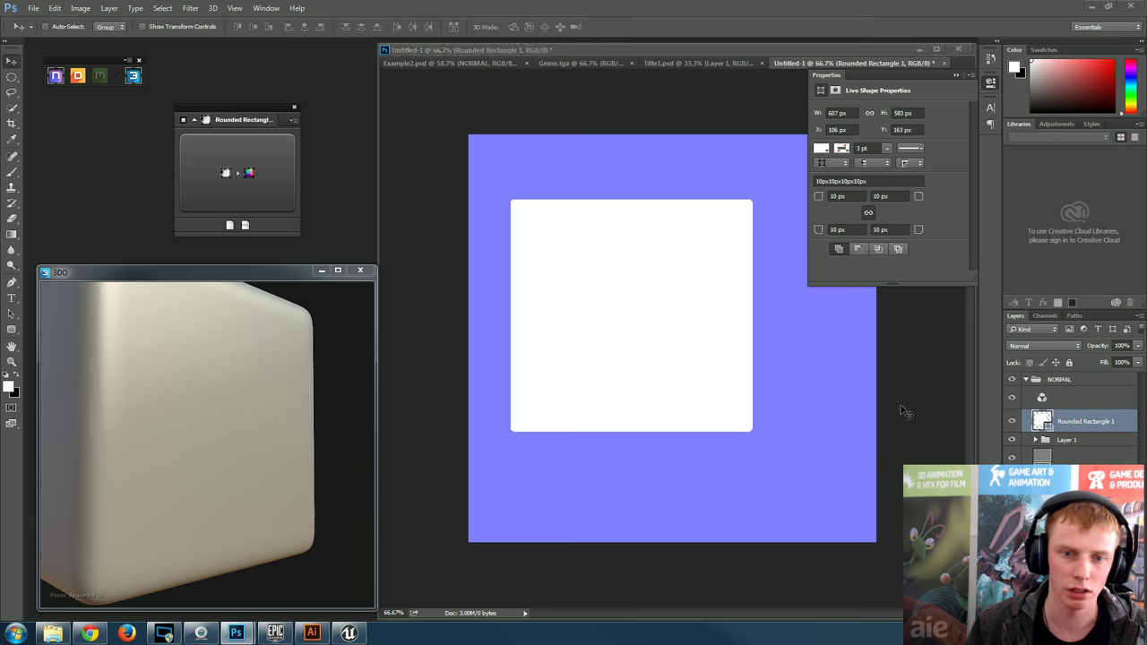
click(250, 172)
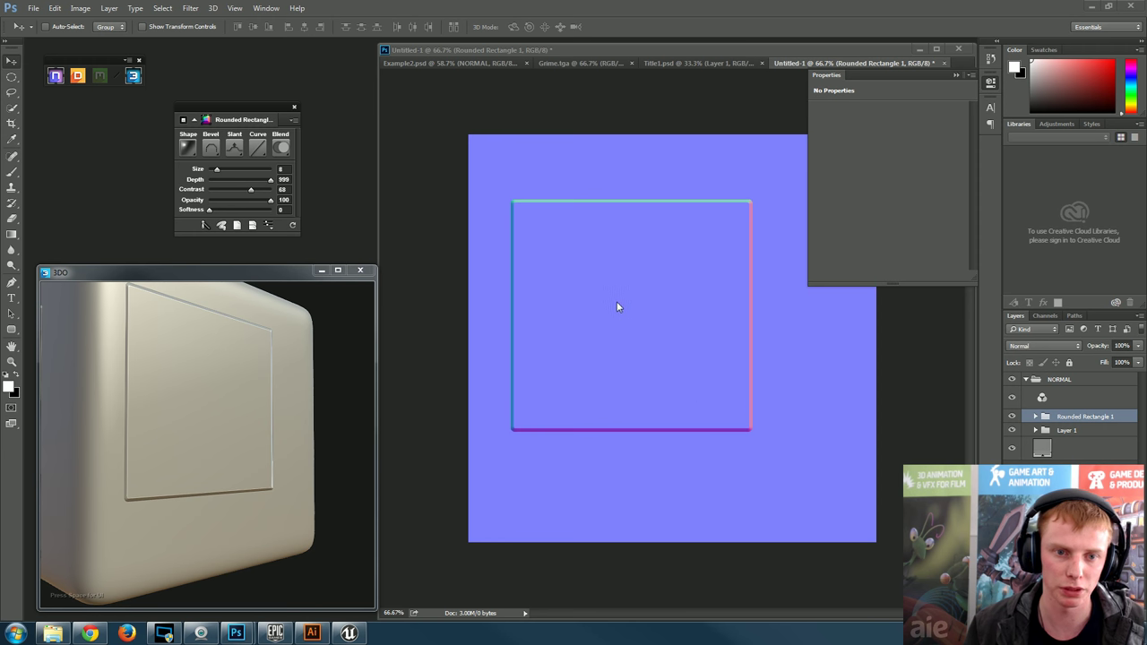
- Move the beveled rectangle to the canvas's upper-left corner and scale it to fill the whole canvas
drag(642, 310, 594, 243)
key(ctrl+t)
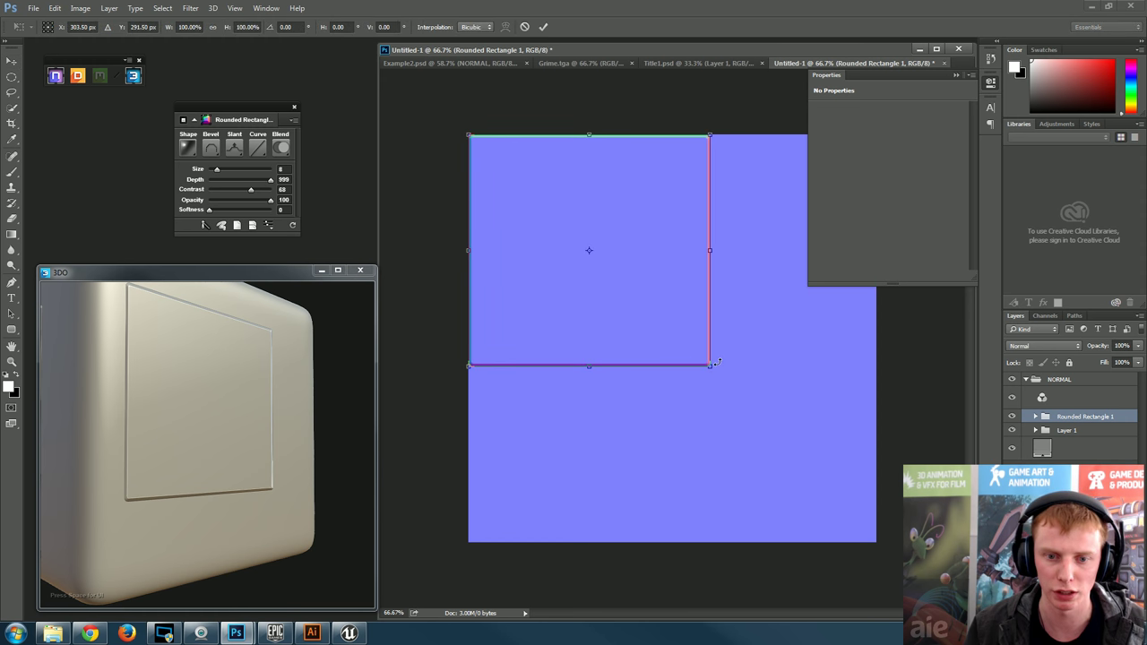
drag(709, 364, 877, 542)
key(Return)
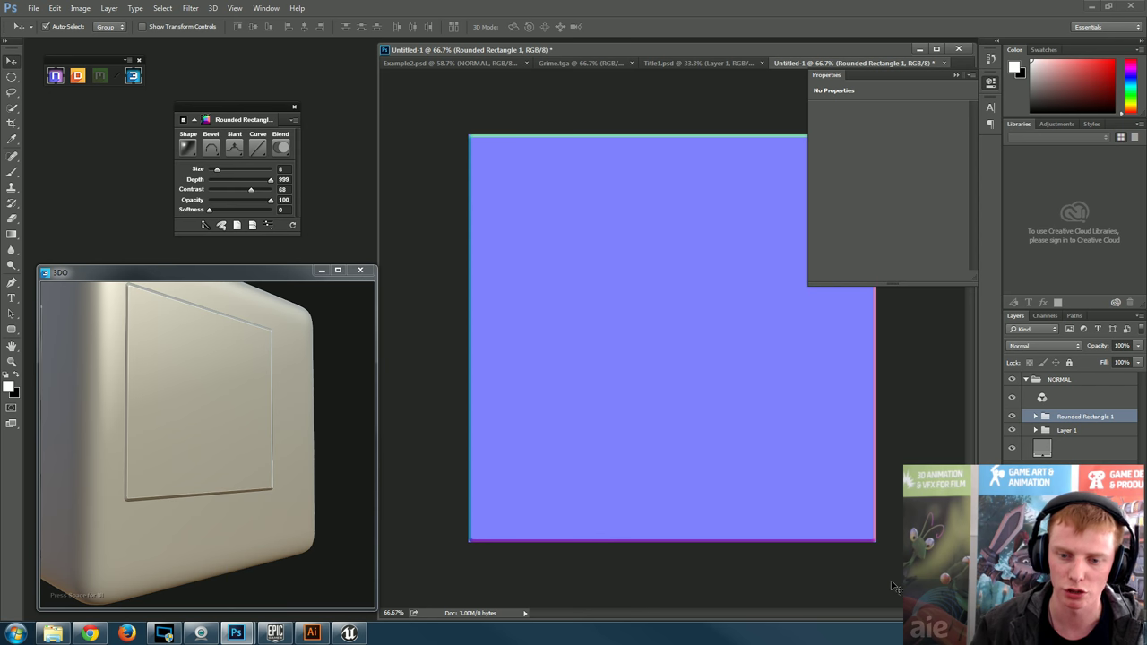
- Update the 3D preview with the full-canvas bevel and switch the preview mesh to a flat plane
drag(140, 397, 141, 431)
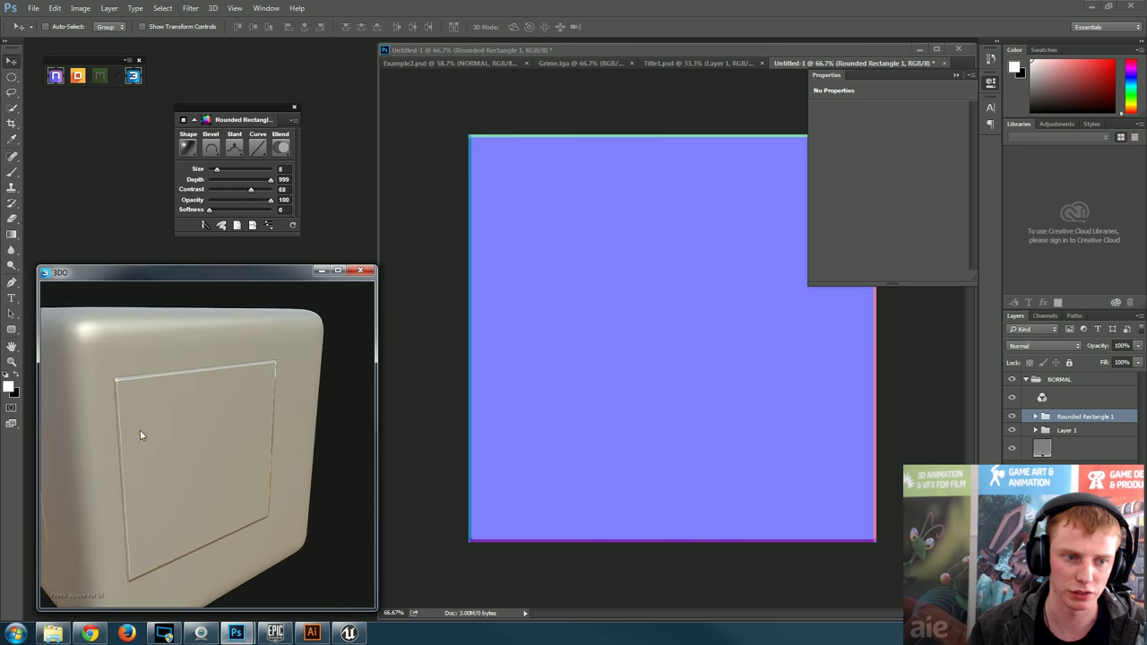
click(292, 225)
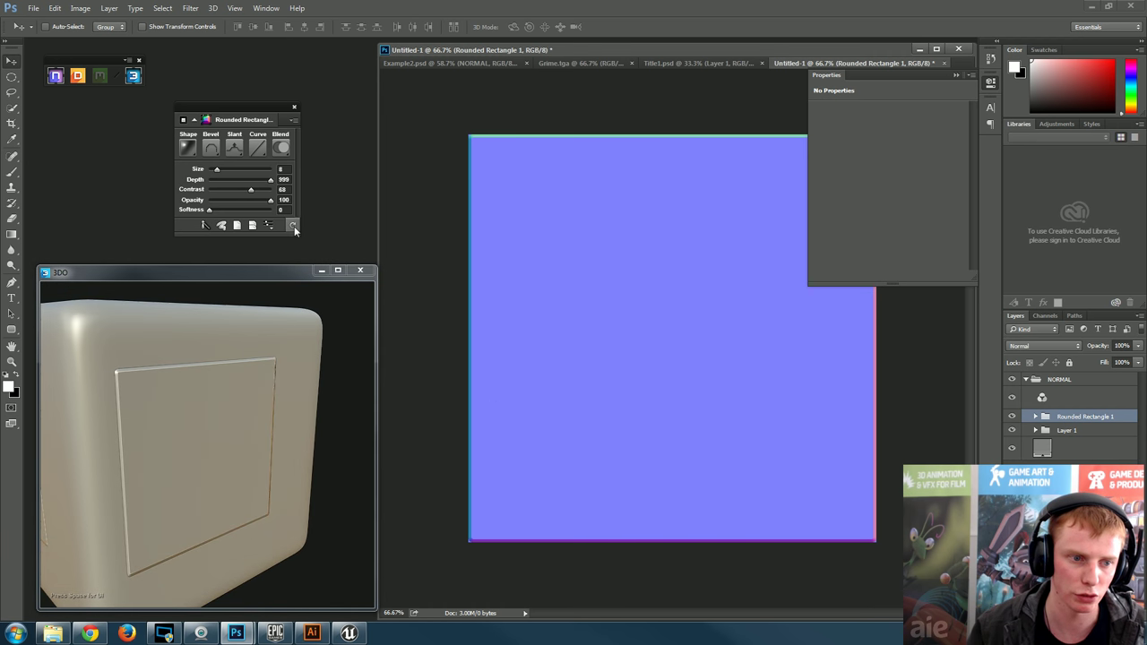
drag(186, 419, 175, 448)
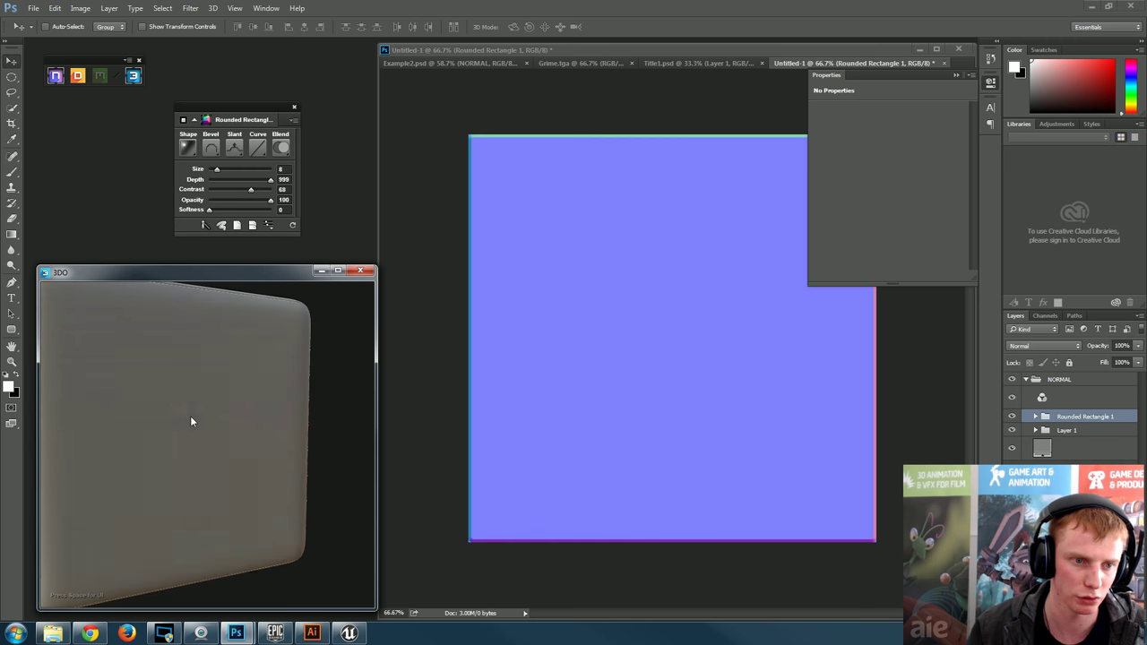
key(space)
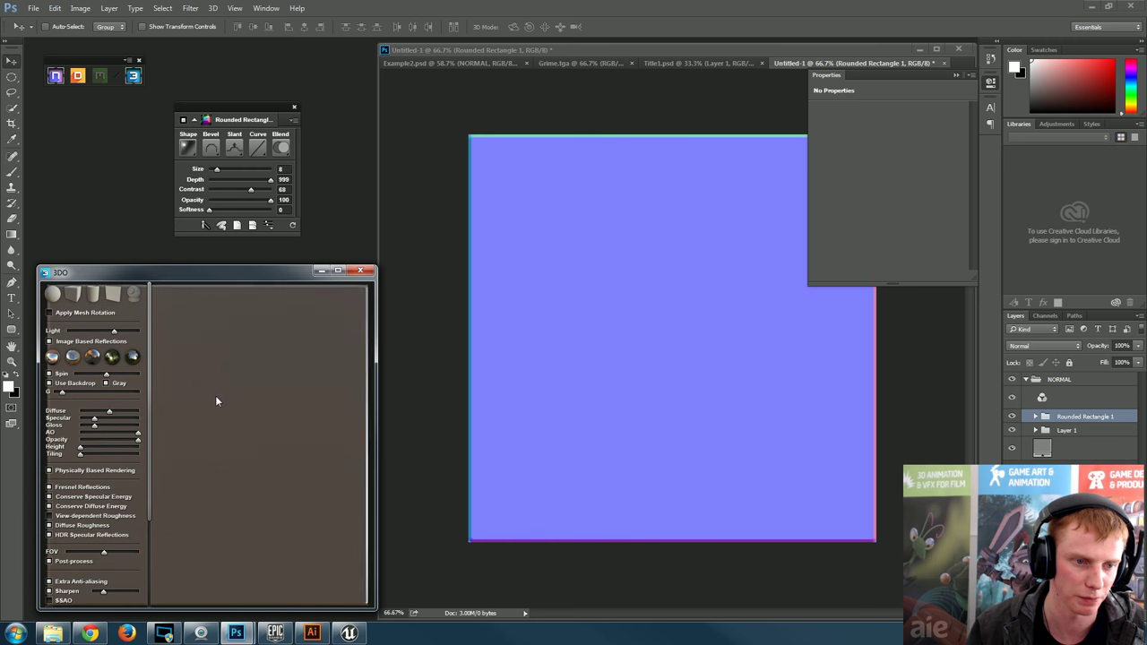
key(space)
drag(175, 433, 238, 448)
- Scale the beveled rectangle about its centre to about 95.9% so it forms an even inset border
key(ctrl+t)
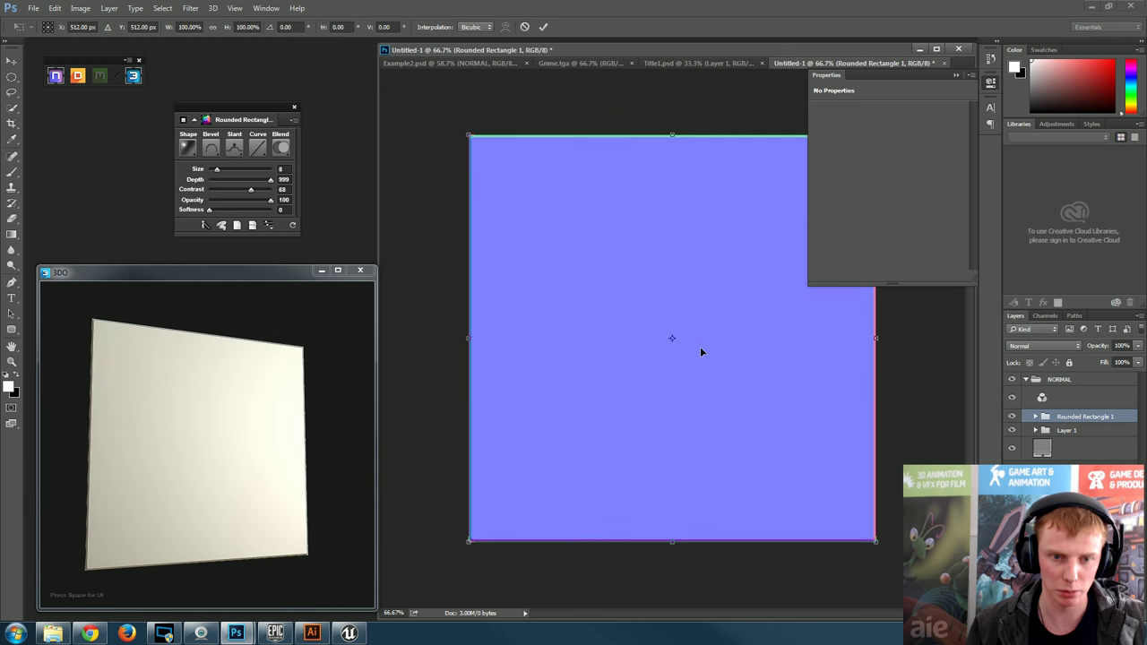
drag(466, 133, 485, 151)
drag(639, 315, 656, 325)
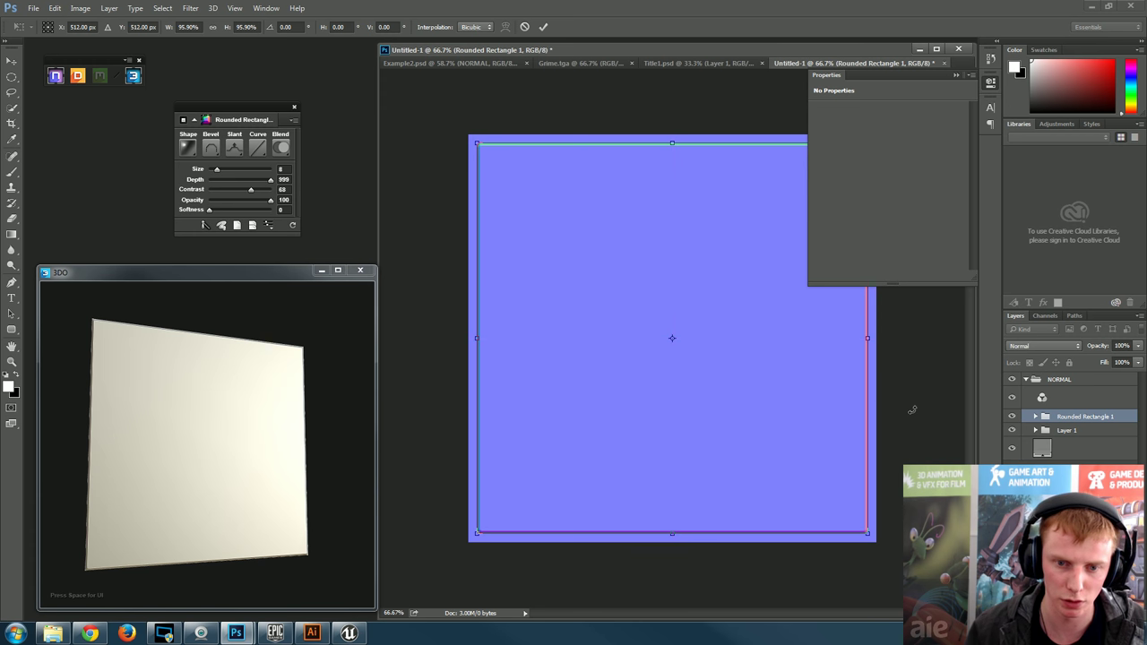
key(Return)
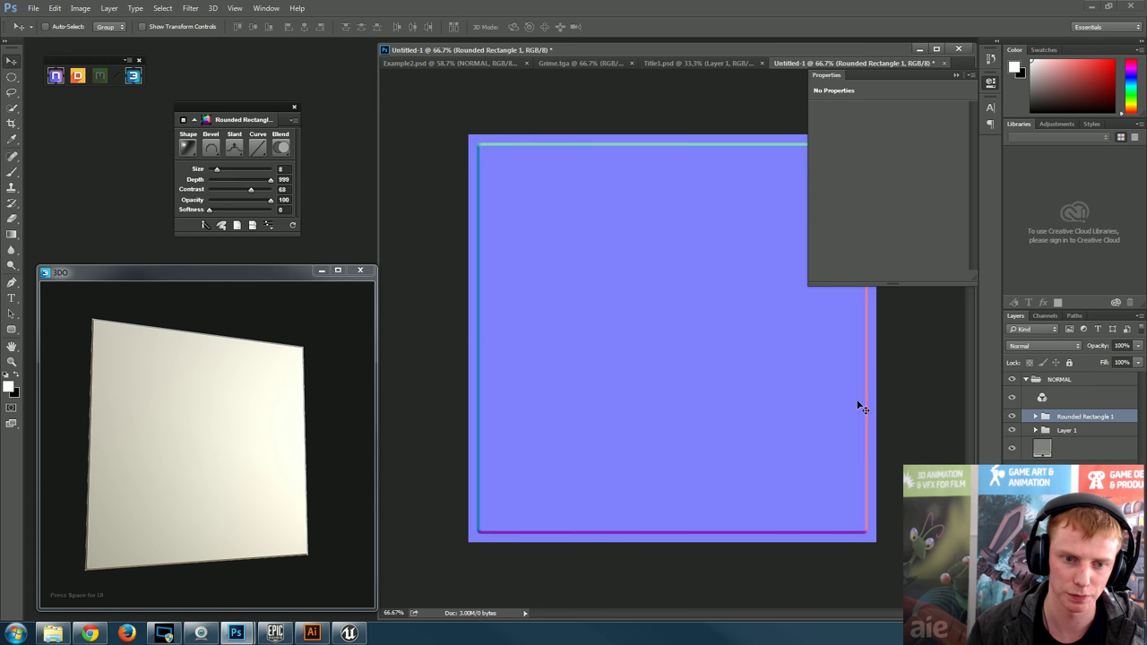
- Collapse the shape properties and update the 3D preview to check the inset border on the plane
click(957, 76)
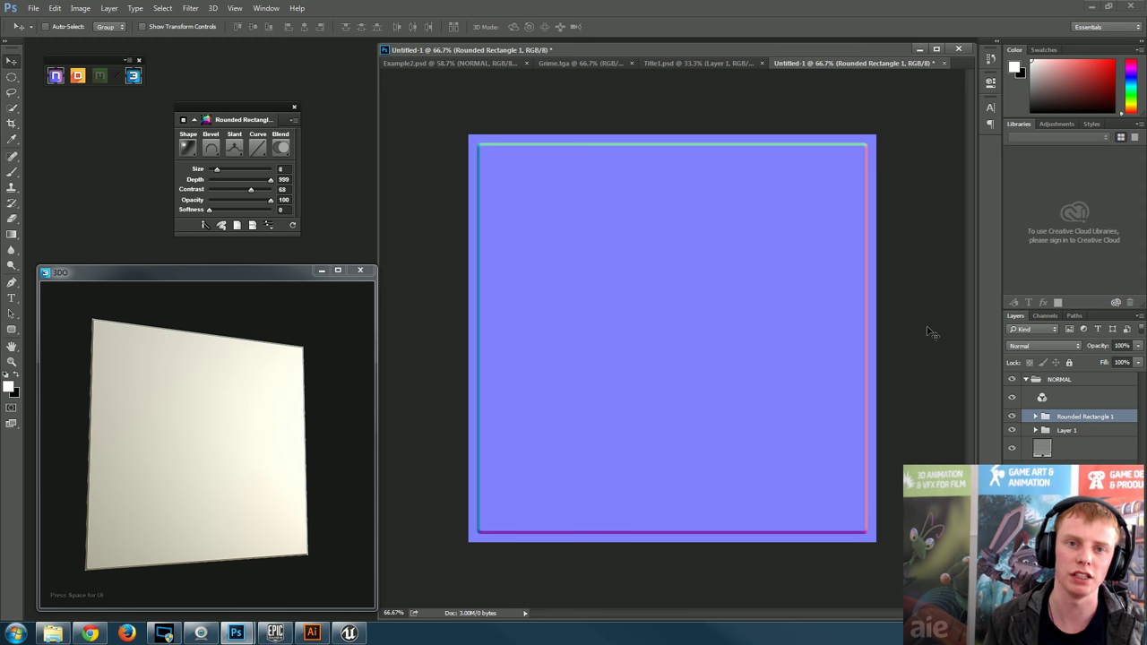
drag(52, 416, 181, 441)
click(293, 225)
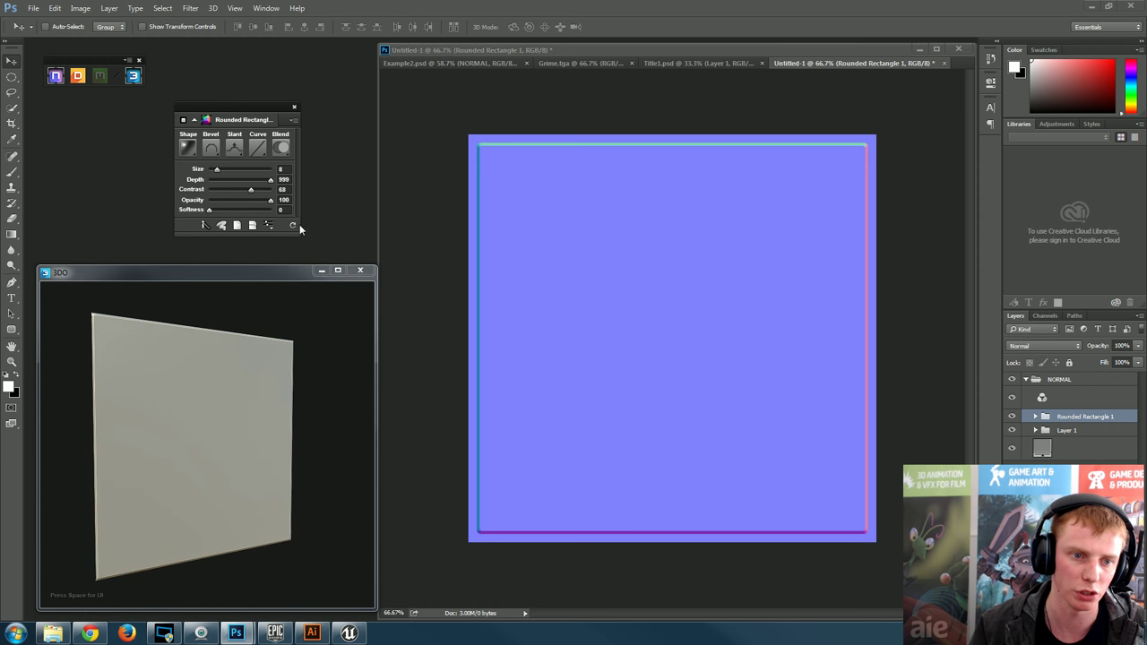
drag(192, 402, 141, 371)
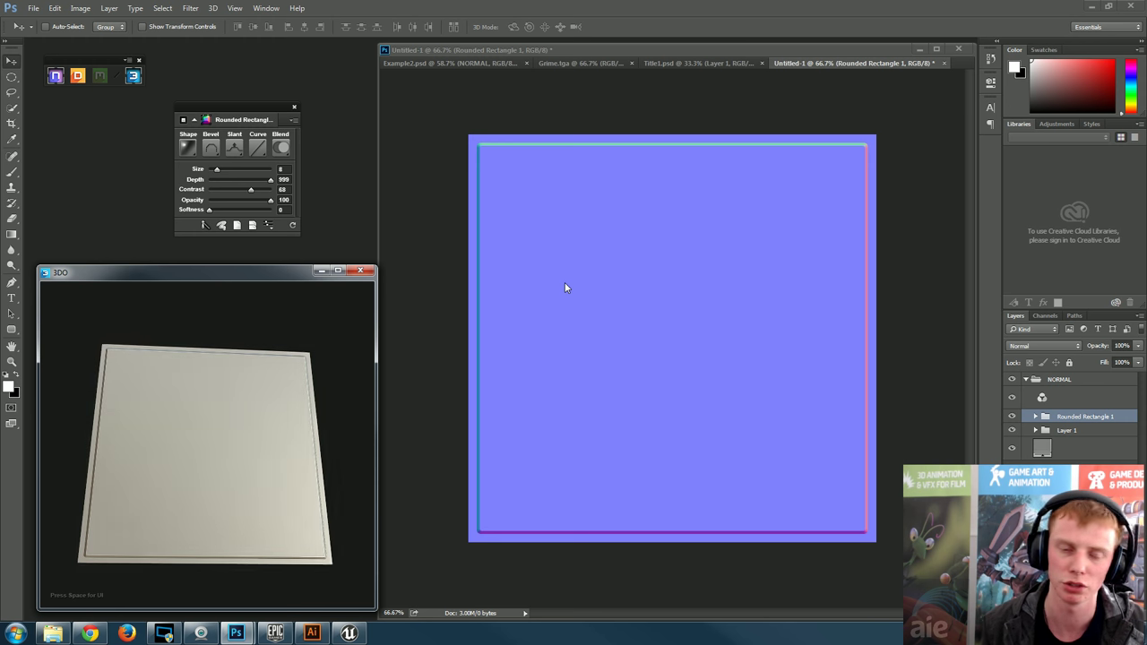
drag(245, 481, 115, 323)
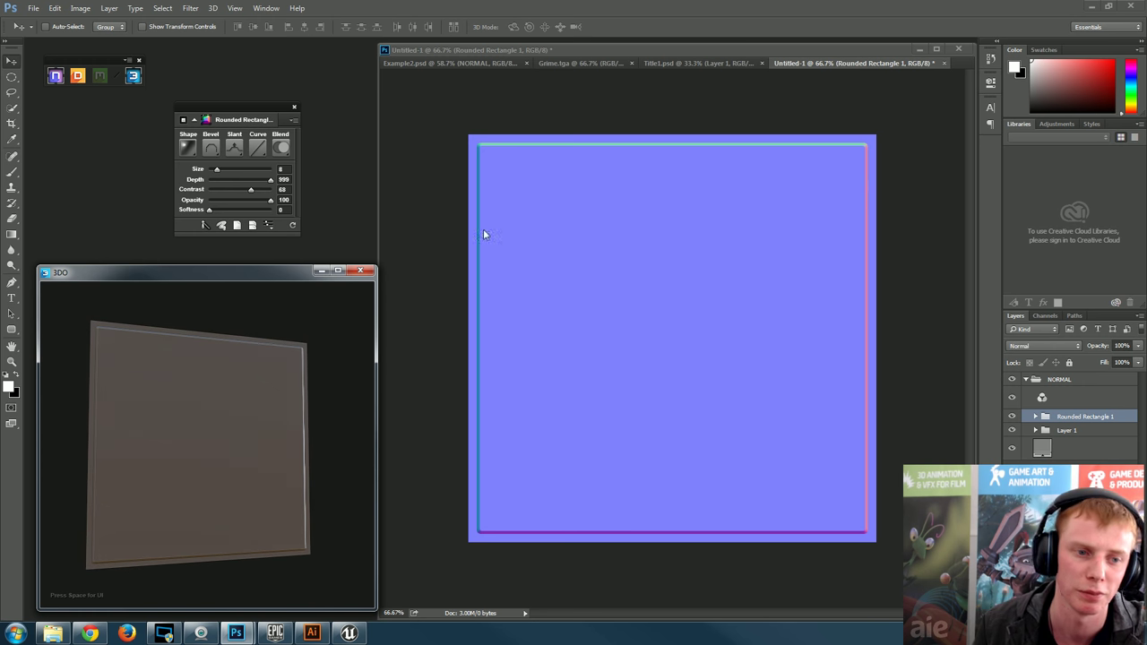
click(589, 208)
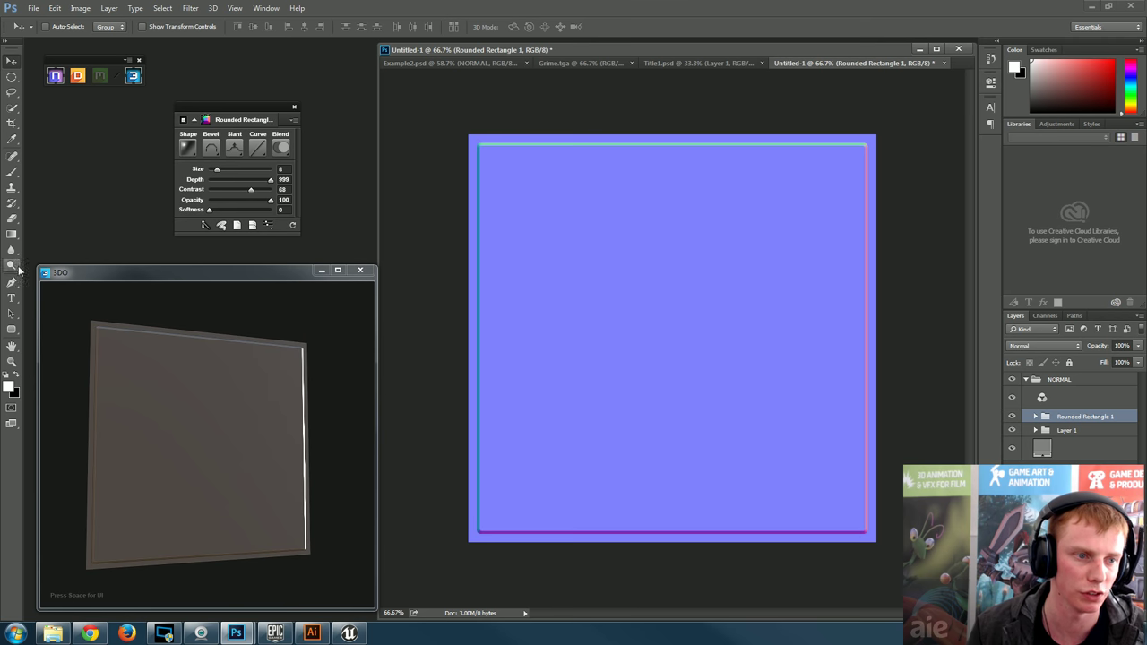
click(12, 331)
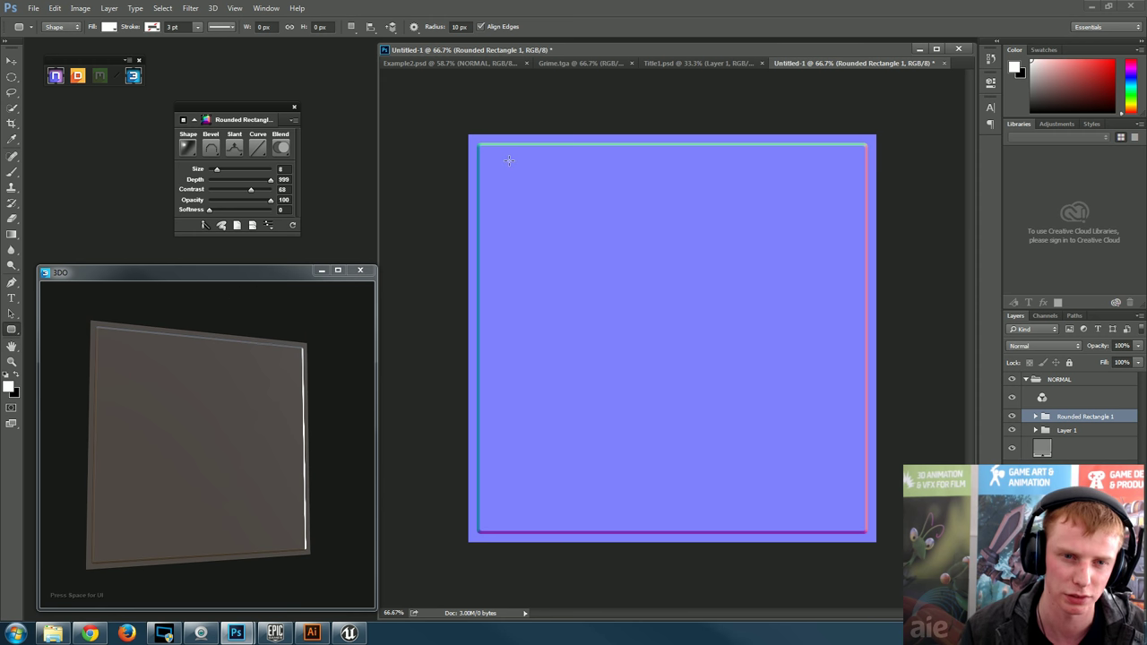
drag(494, 164, 692, 392)
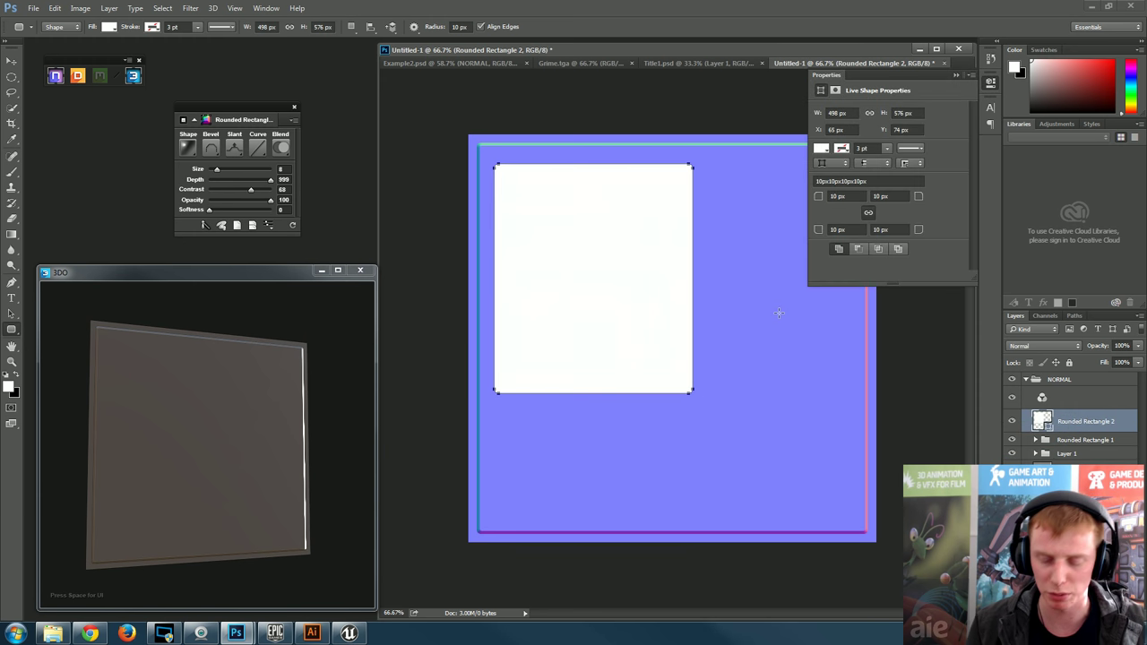
key(ctrl+z)
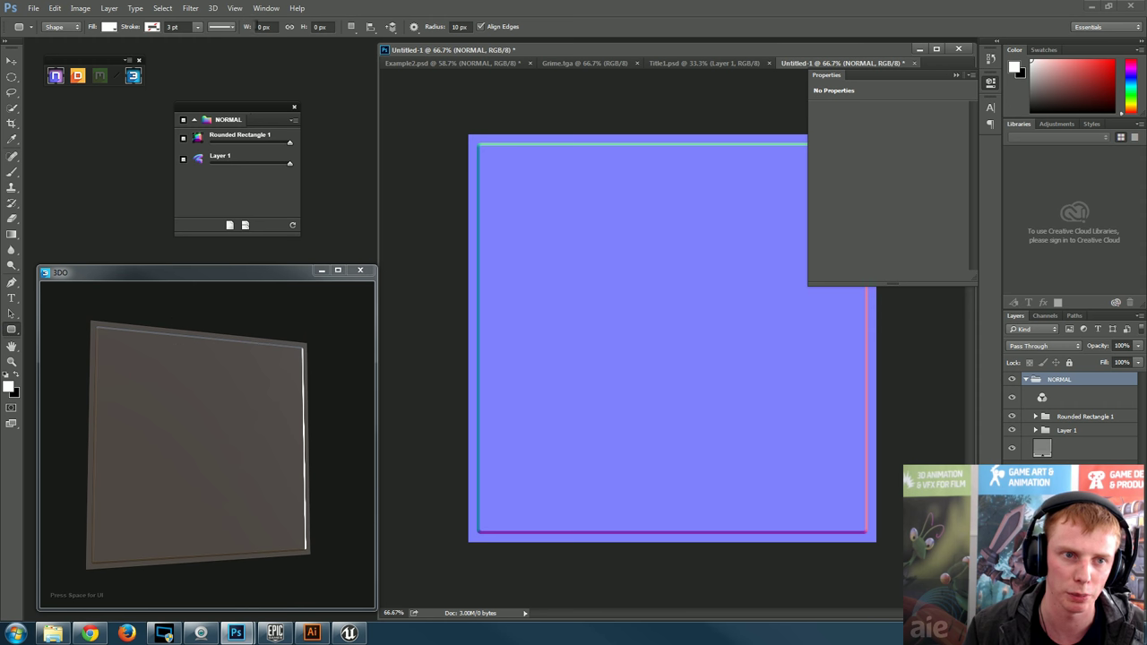
click(263, 27)
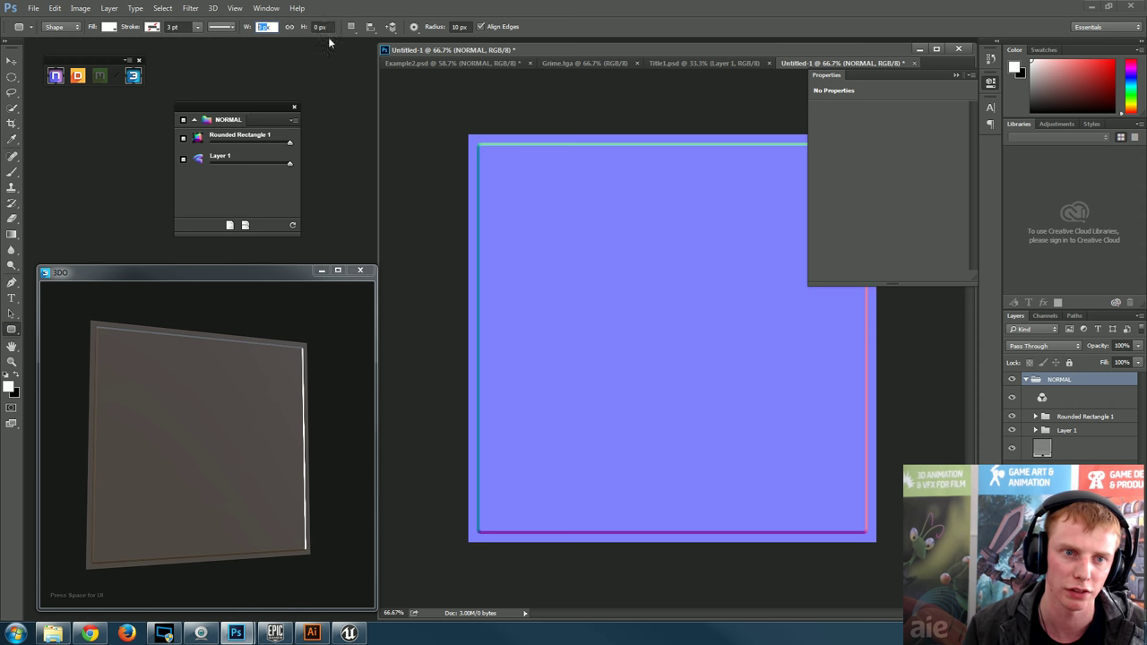
key(Tab)
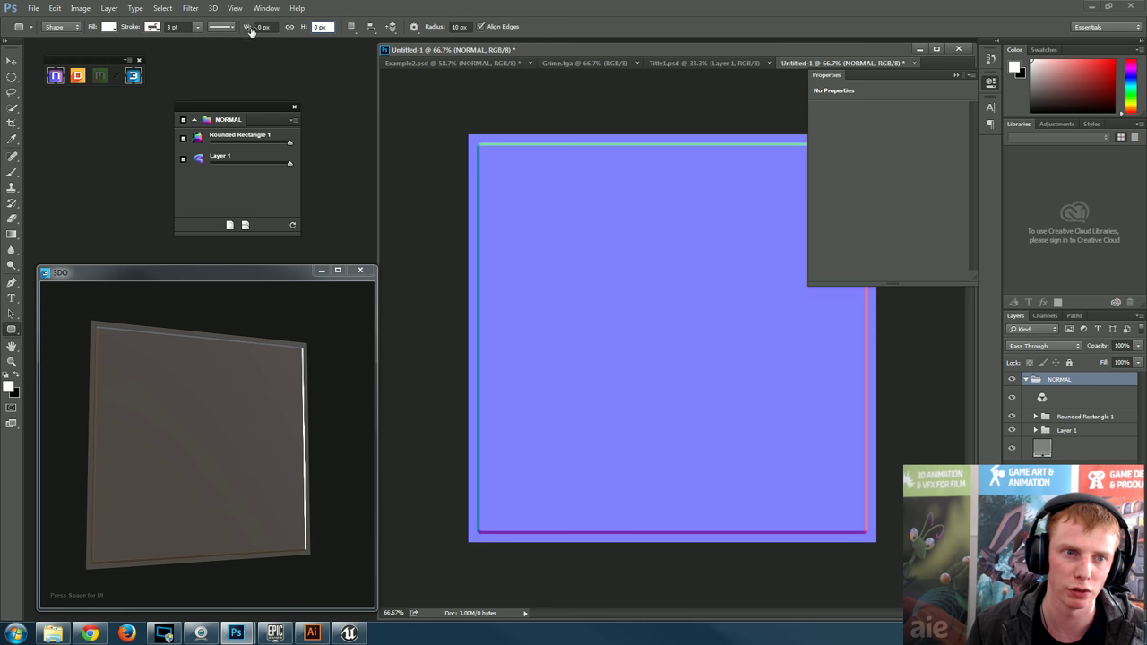
- Create a 100 × 100 px rounded rectangle near the canvas centre with a 100 px lower-right radius and 10 px for the other corners
click(676, 337)
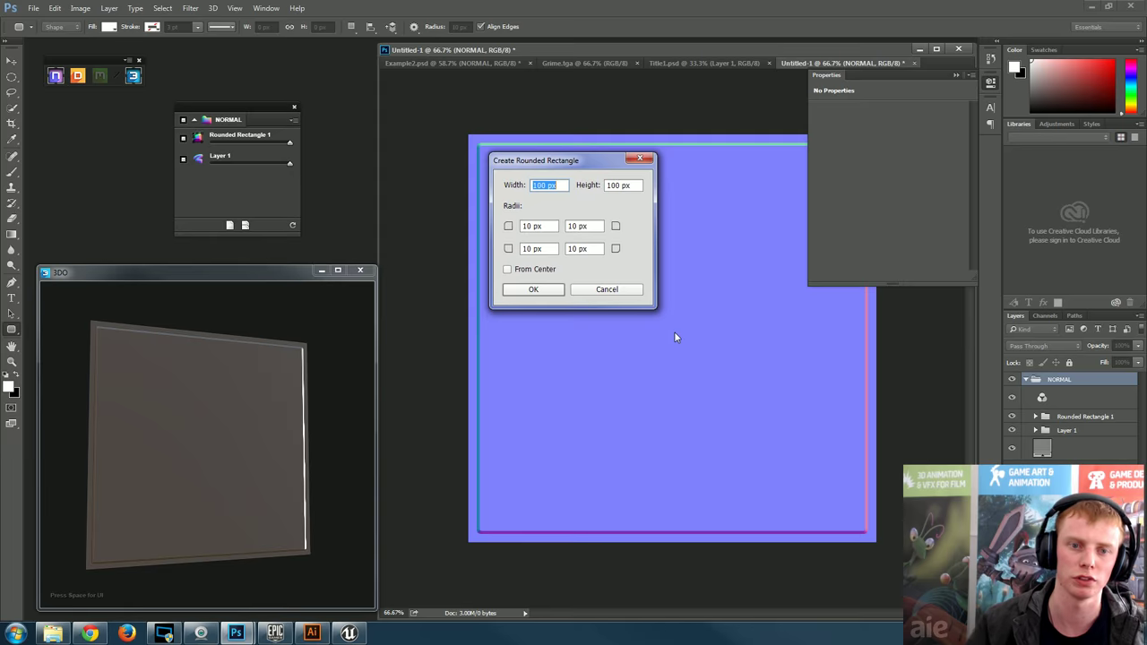
click(541, 184)
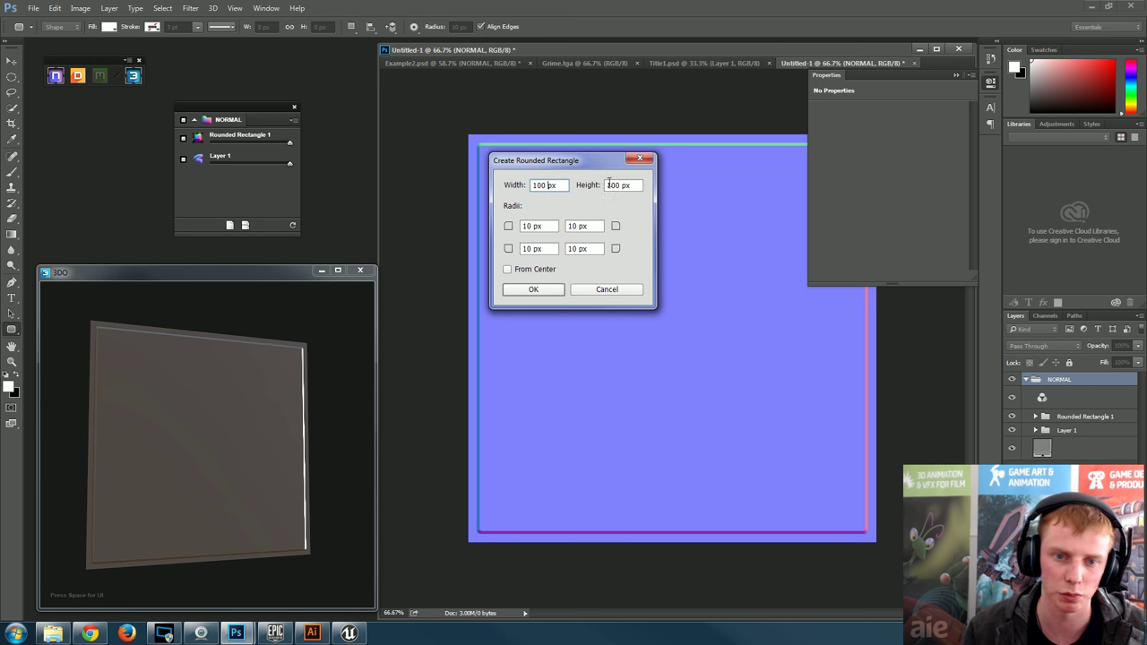
click(577, 249)
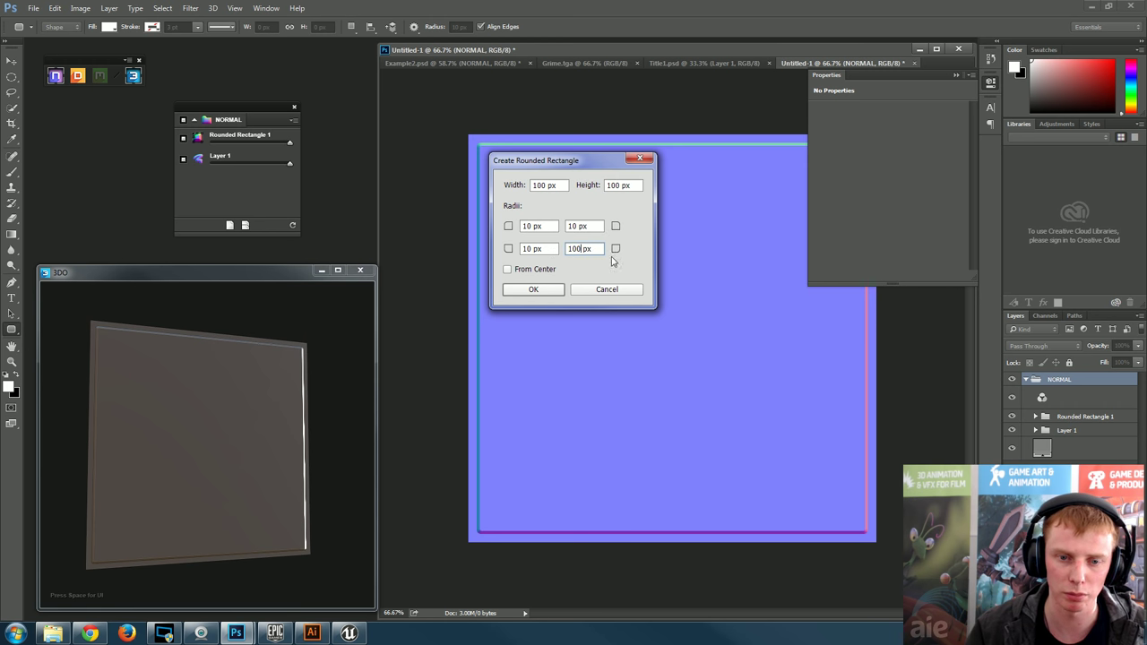
click(534, 291)
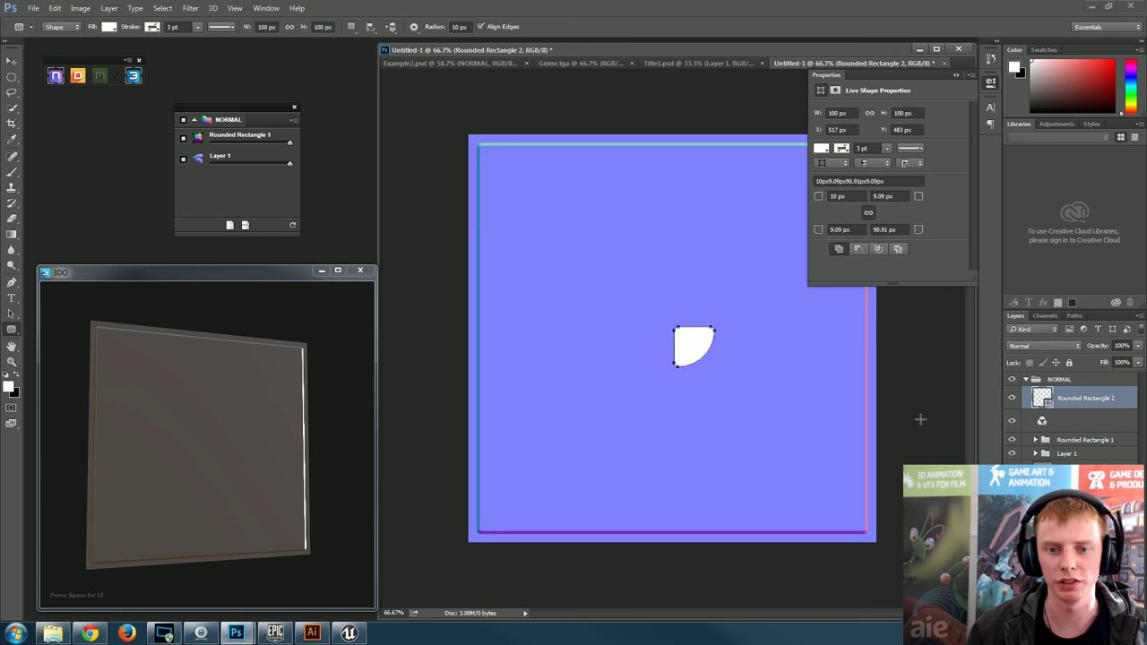
alt+scroll(757, 351, up, 5)
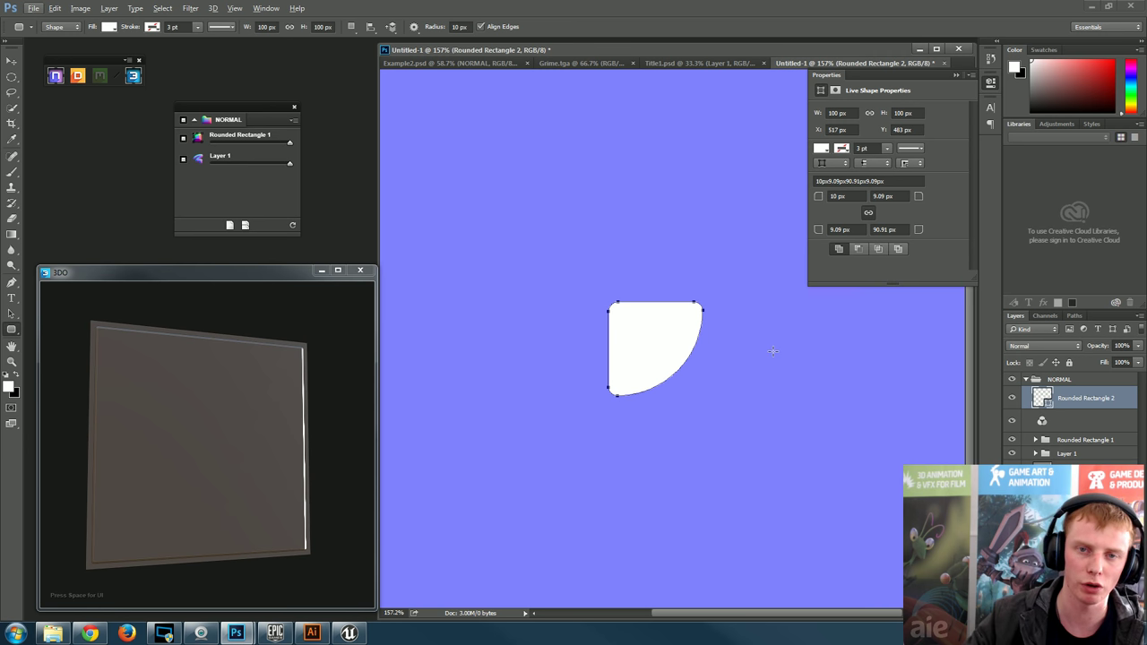
alt+scroll(773, 351, down, 4)
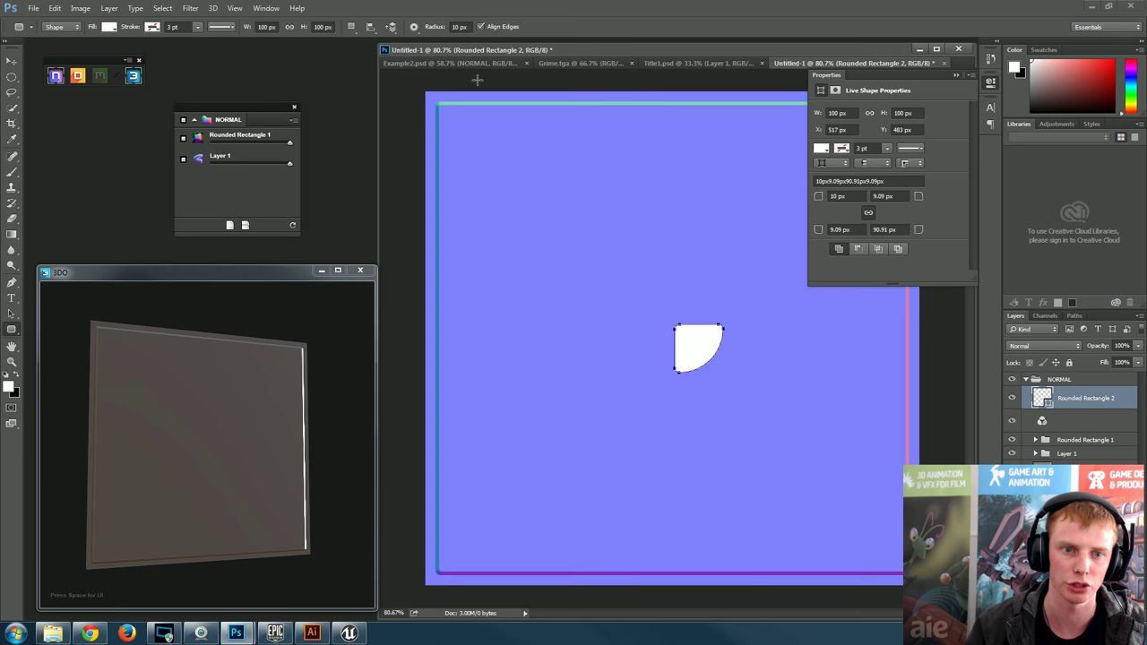
- Compare the quarter-round shape with Example2.psd, convert it to a normal-map bevel, and place its group directly above Rounded Rectangle 1
click(457, 65)
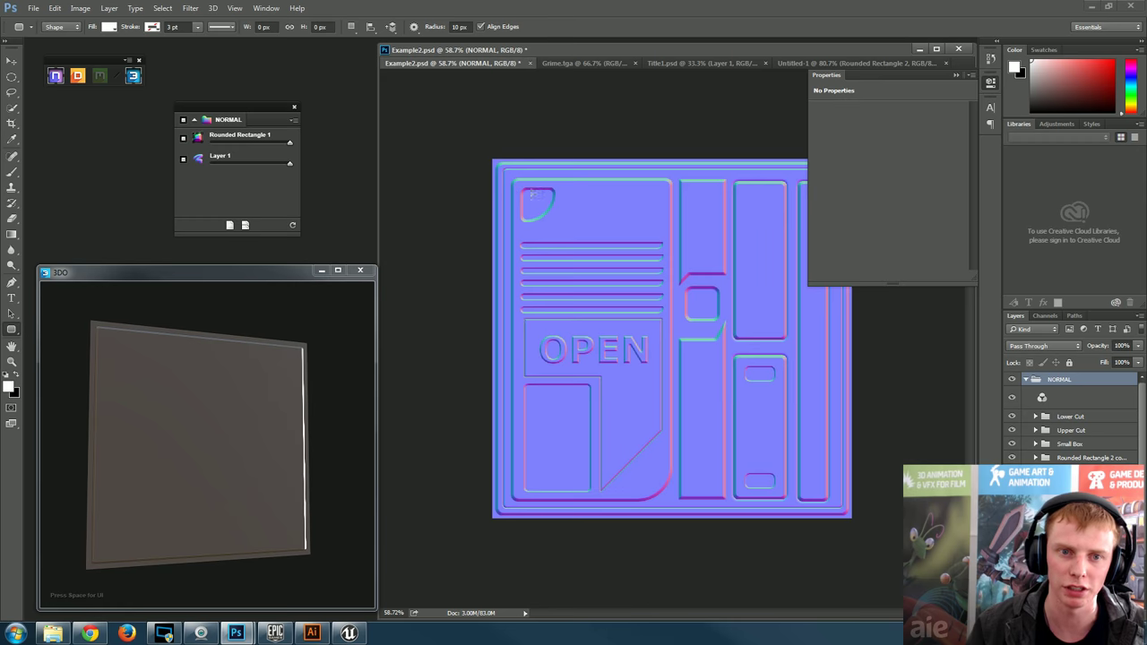
click(851, 64)
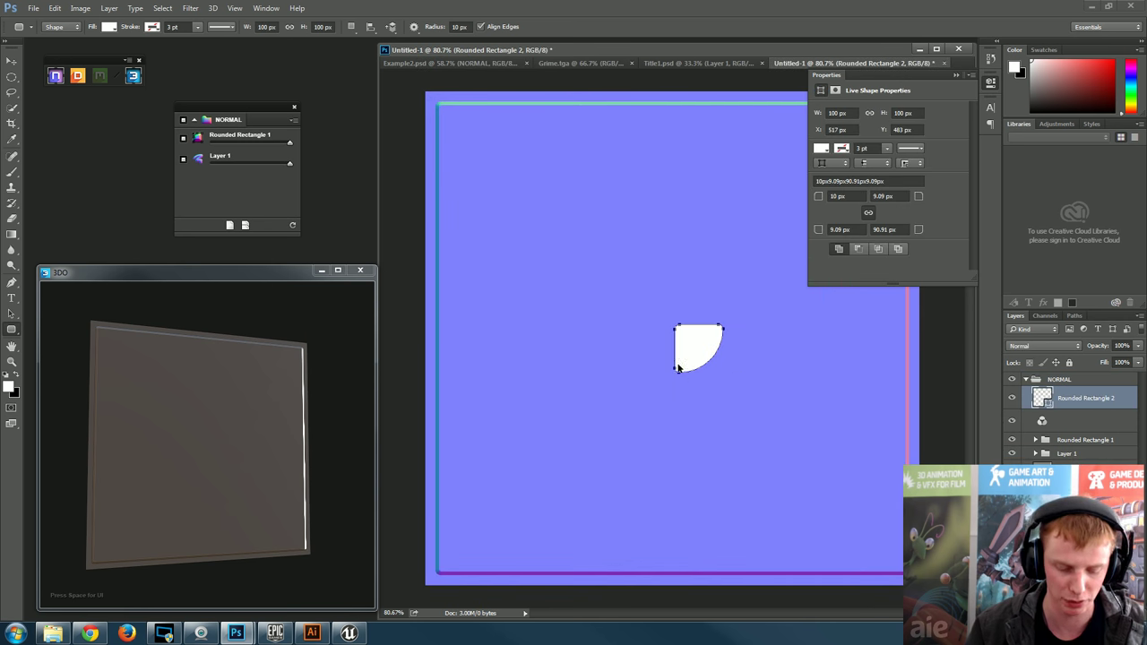
click(235, 187)
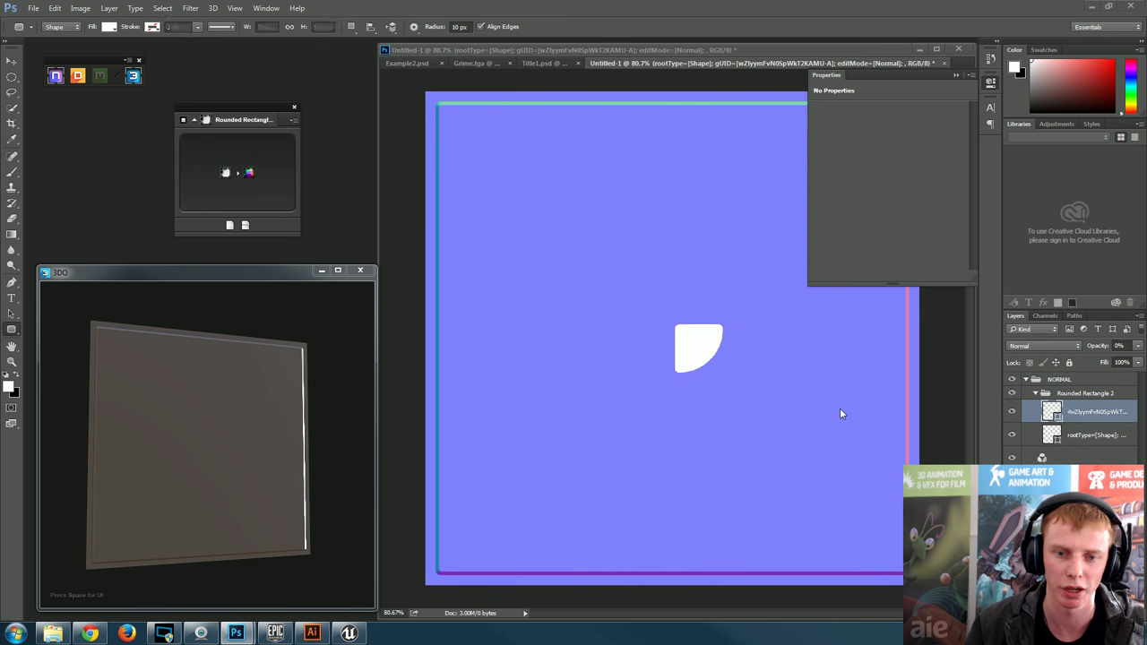
click(1072, 394)
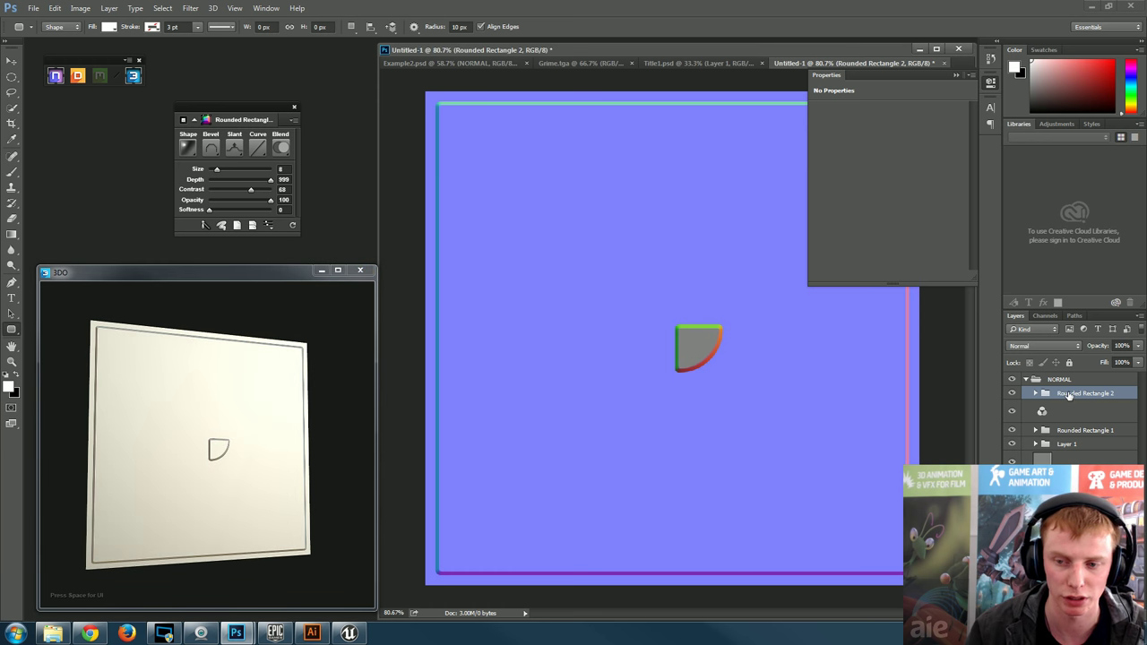
drag(1073, 397, 1072, 427)
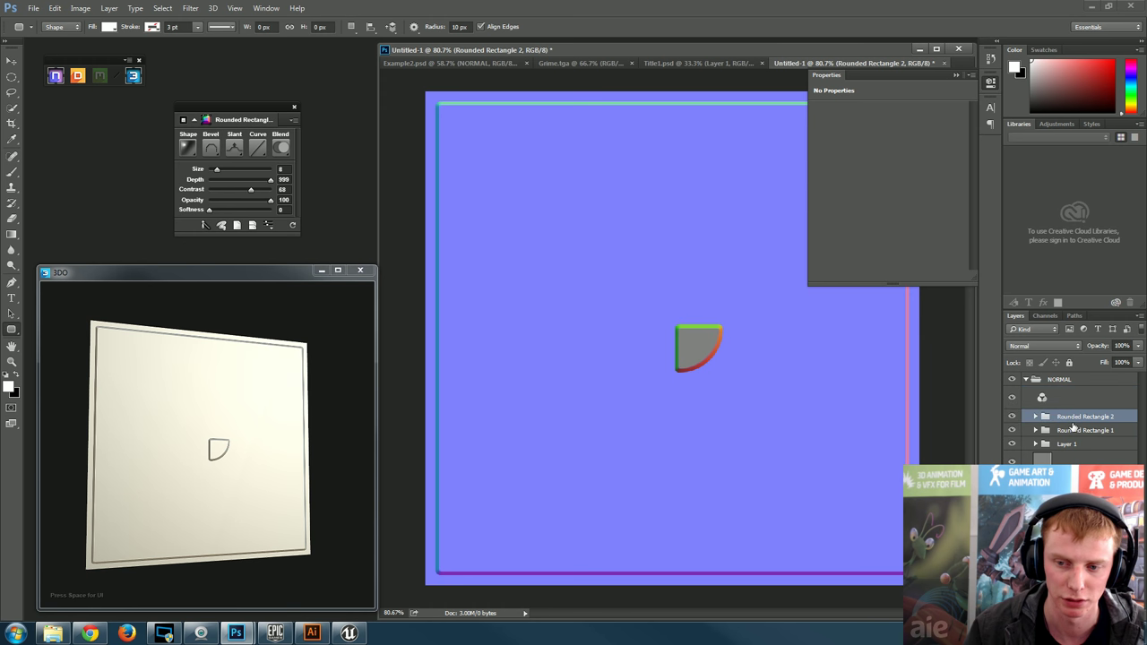
- Move the quarter-round shape inside the border's upper-left corner and scale it to 256% width and 206% height
key(v)
drag(687, 350, 584, 216)
key(ctrl+t)
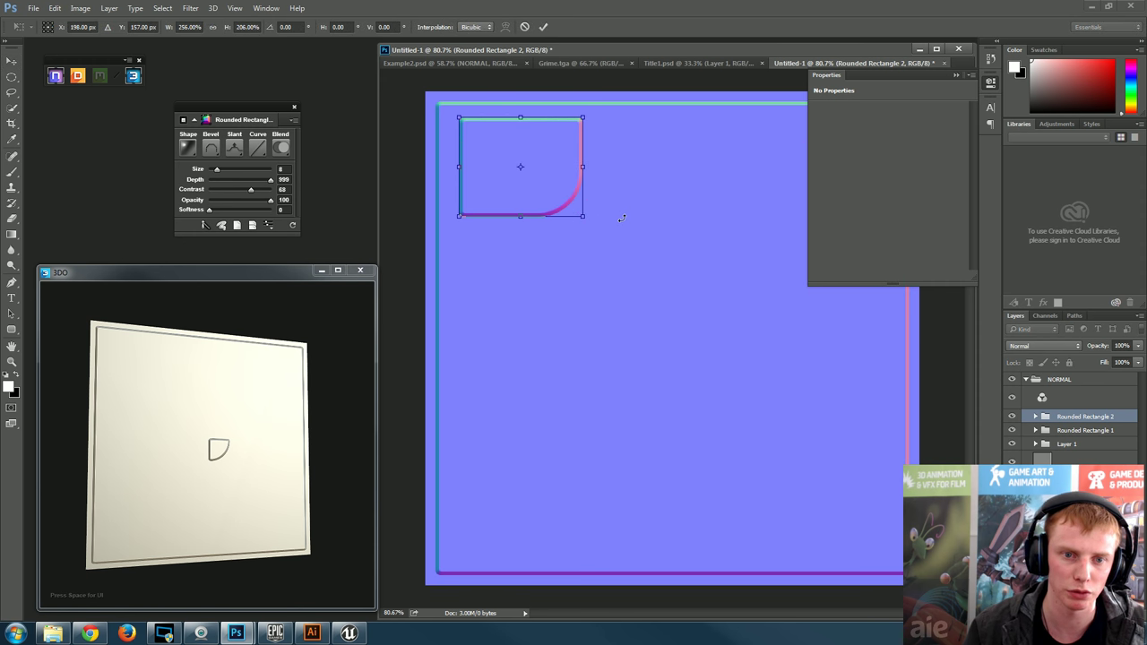
key(Return)
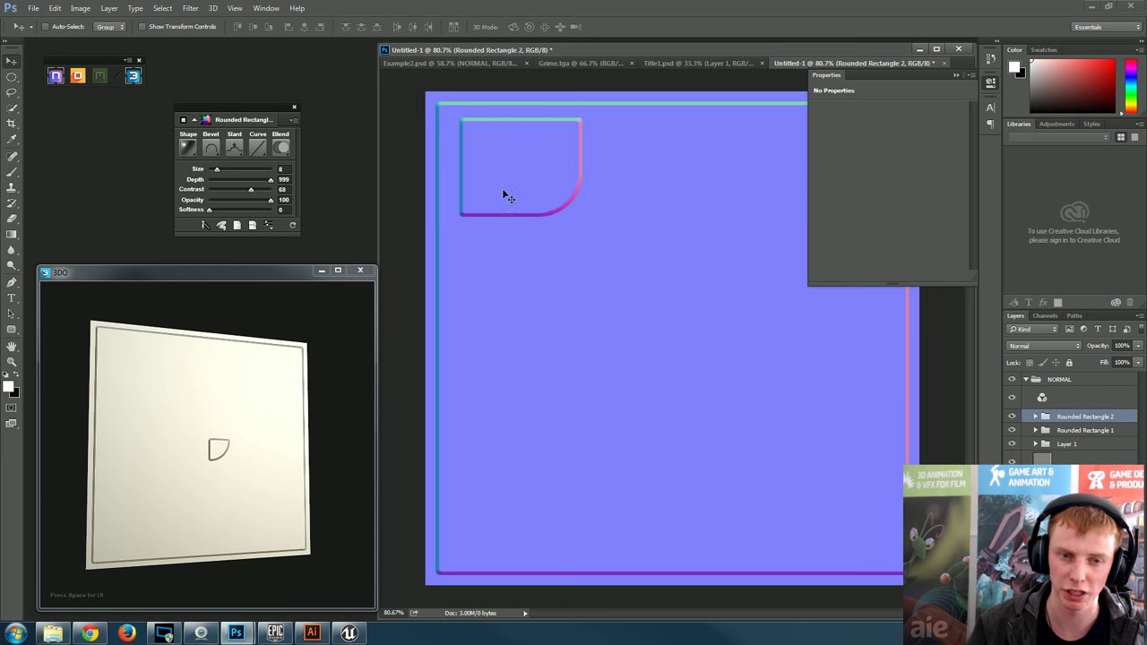
- Duplicate the quarter-round group with nDo and move the copy straight down below the original
click(294, 121)
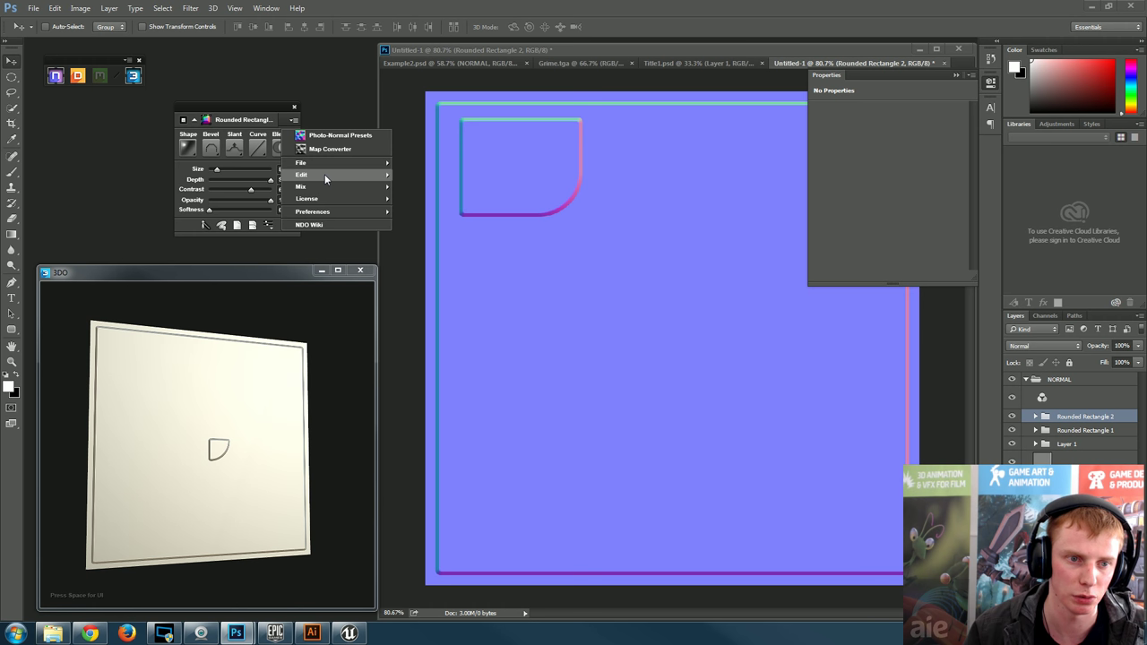
mouse_move(324, 173)
click(524, 251)
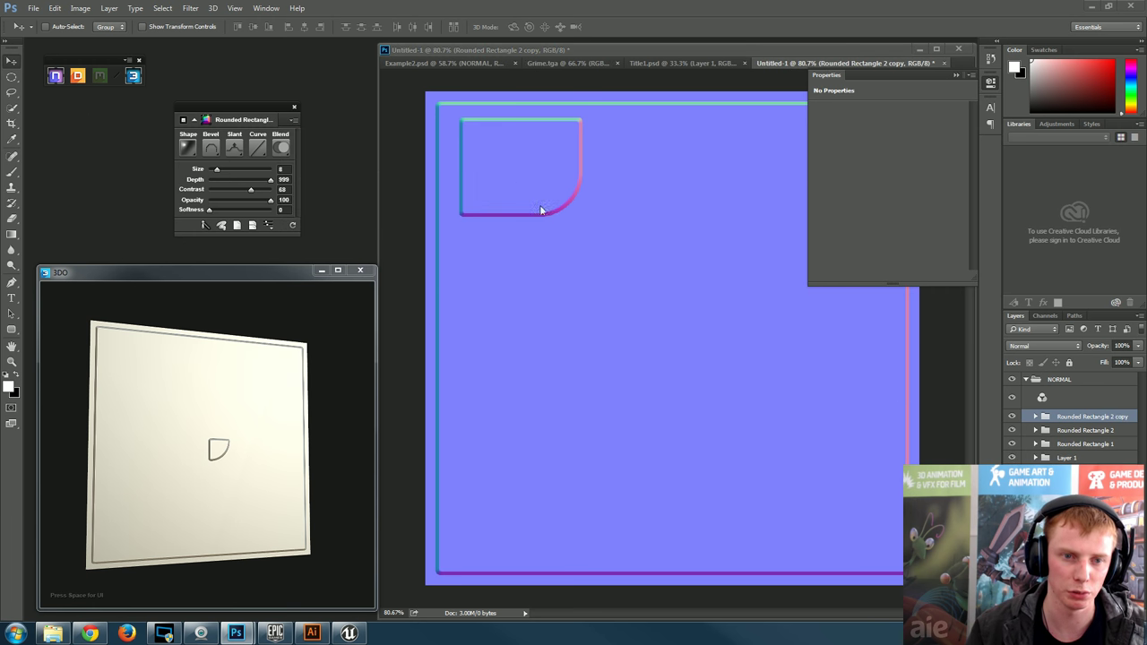
drag(524, 184, 524, 339)
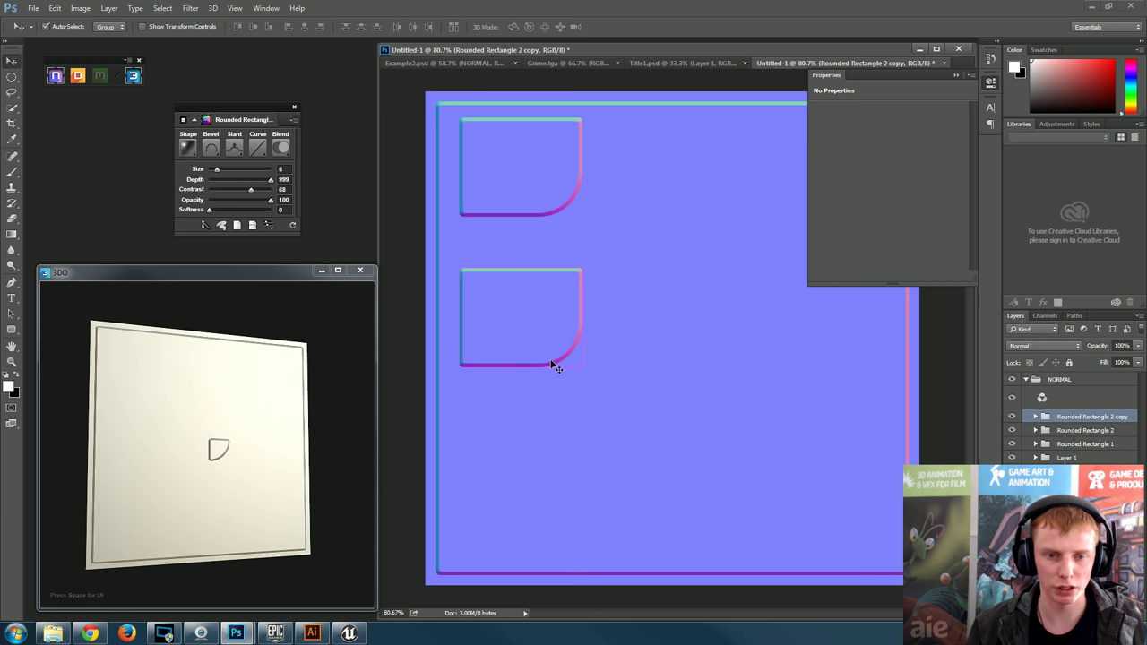
- Turn the copied shape so its rounded corner faces upper-left, and place it in the border's lower-right corner
key(ctrl+t)
drag(614, 263, 438, 367)
key(Return)
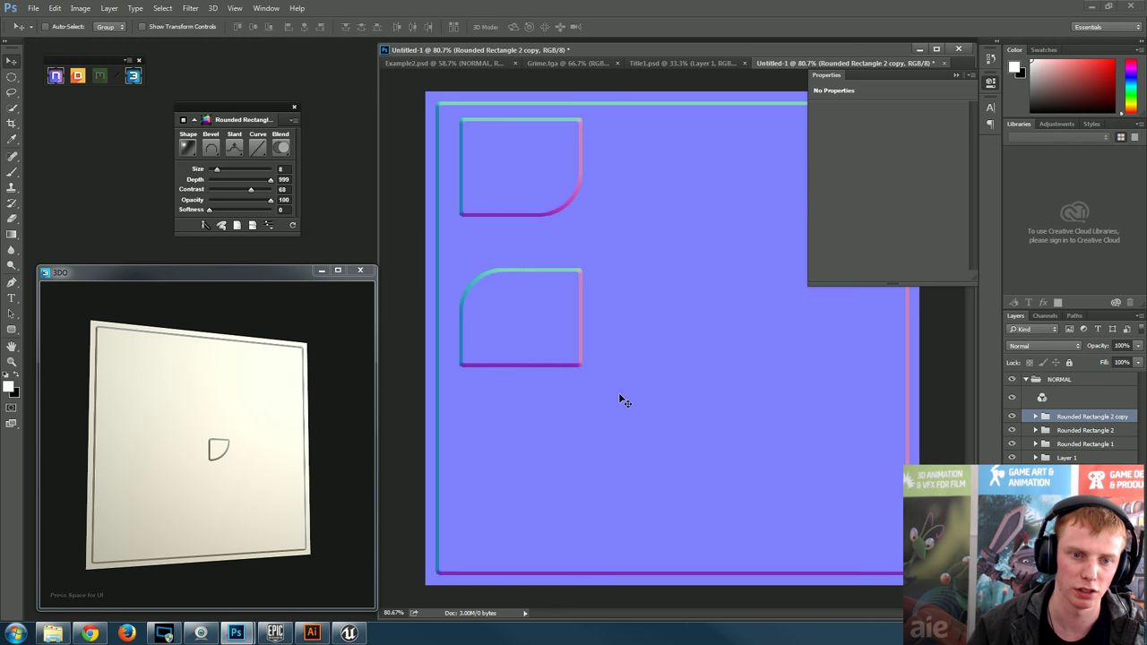
drag(761, 538, 843, 533)
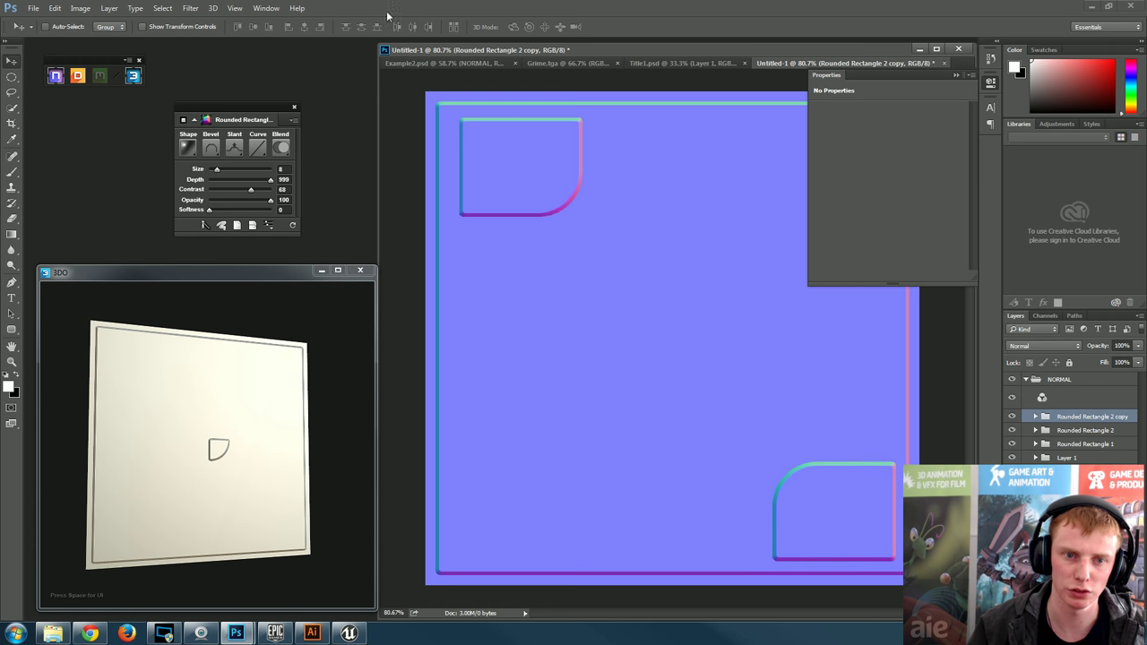
- Shift the upper-left Rounded Rectangle 2 shape slightly left and undo the accidental move of the whole NORMAL group
click(1095, 434)
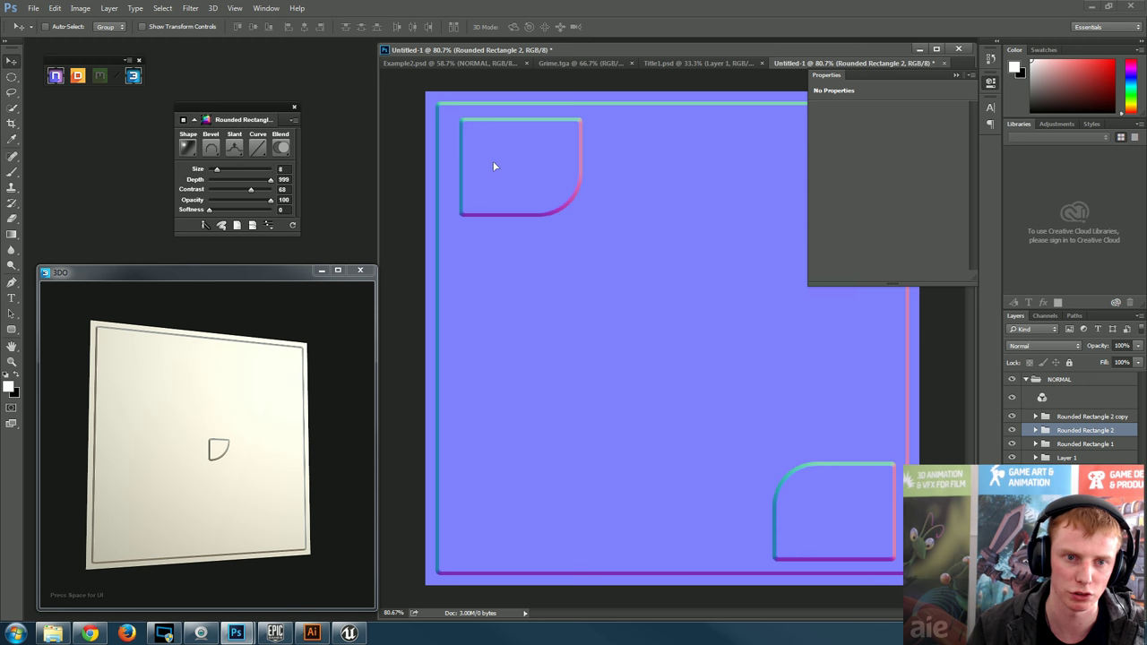
drag(494, 167, 536, 211)
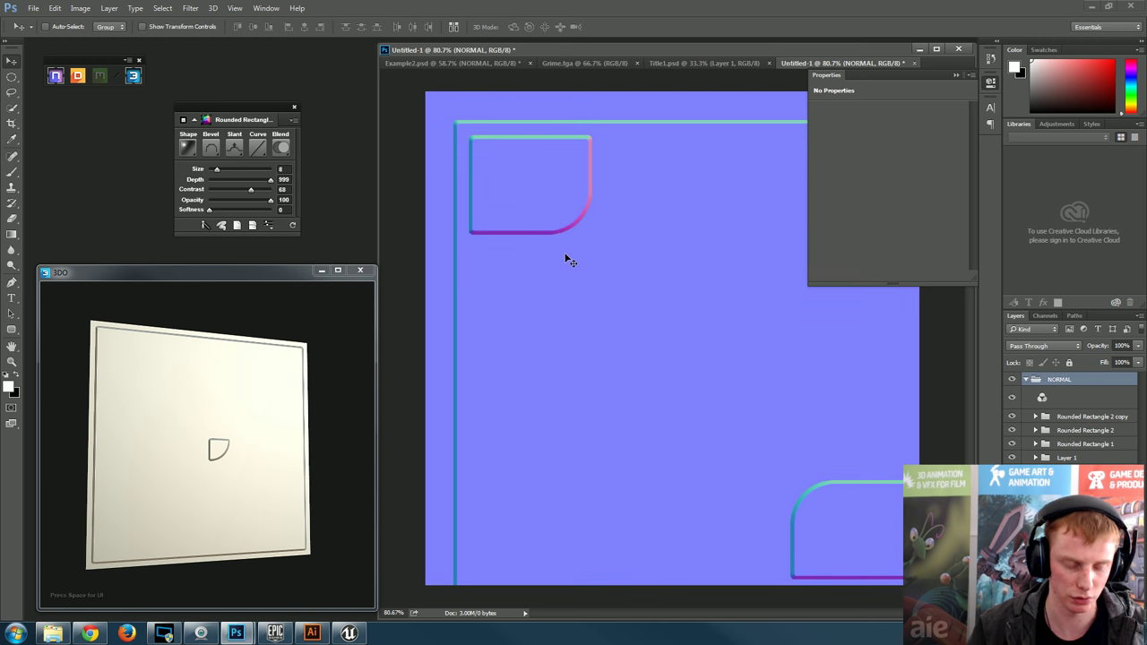
key(ctrl+z)
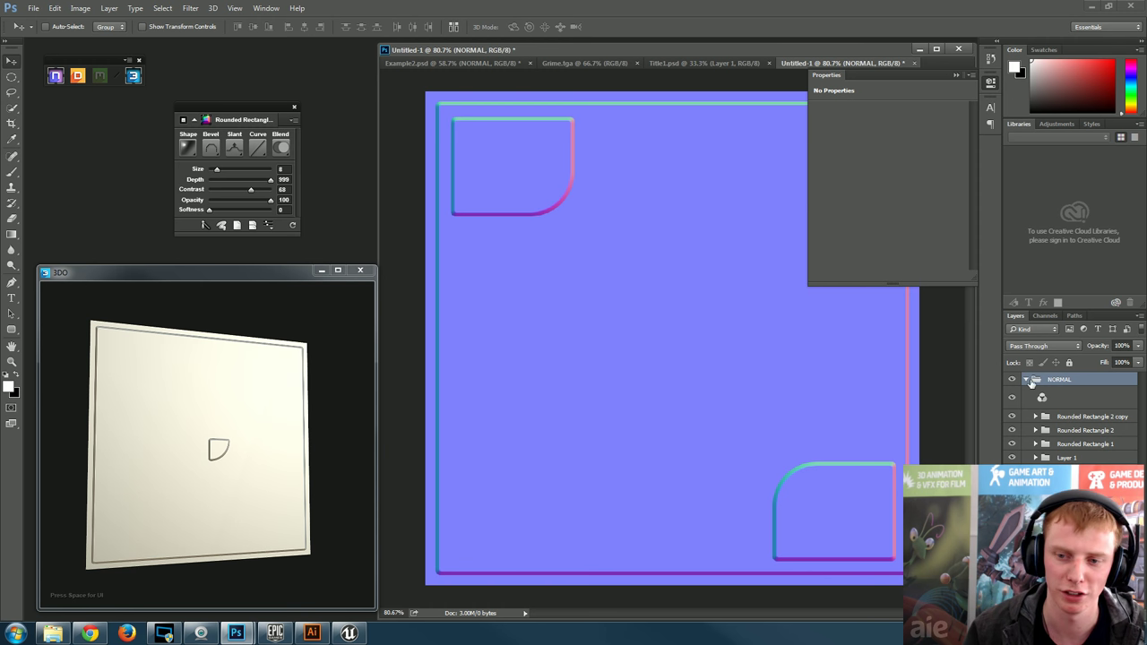
- Draw a large rounded rectangle with 10 px corners below the upper-left shape and convert it to a normal-map bevel
click(1071, 416)
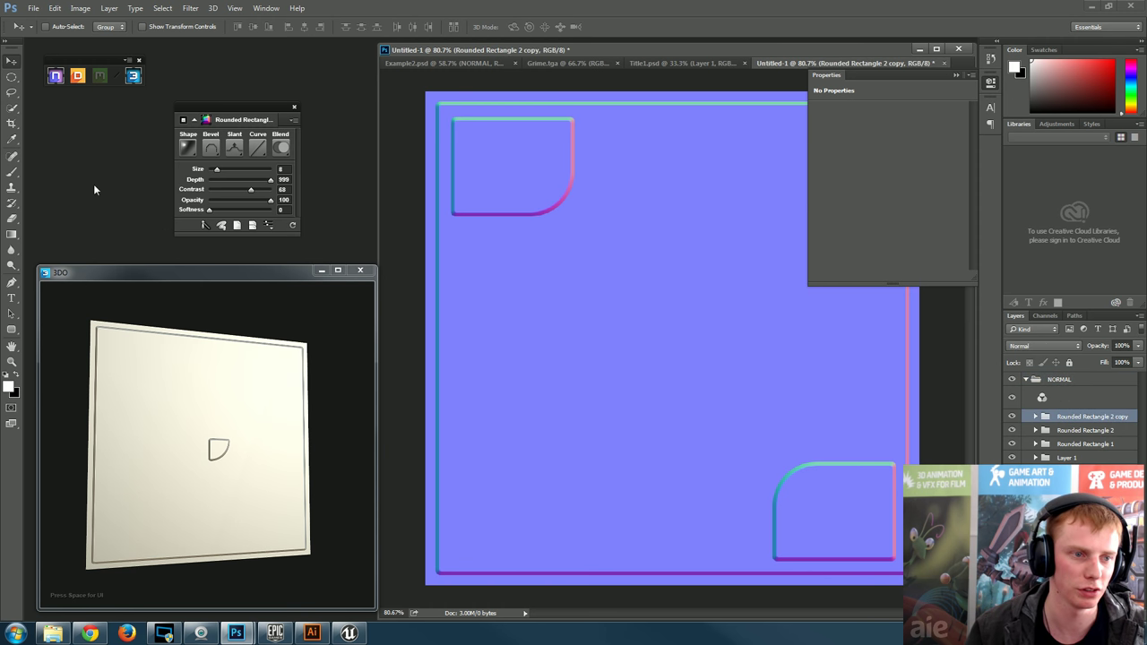
click(11, 330)
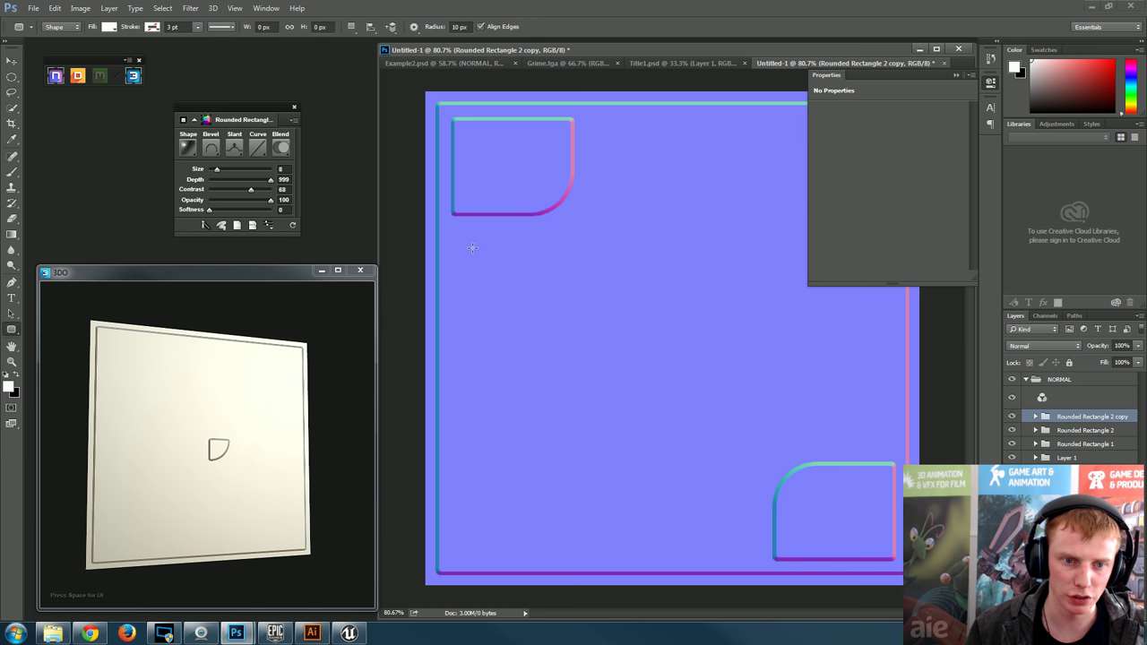
drag(459, 235, 699, 556)
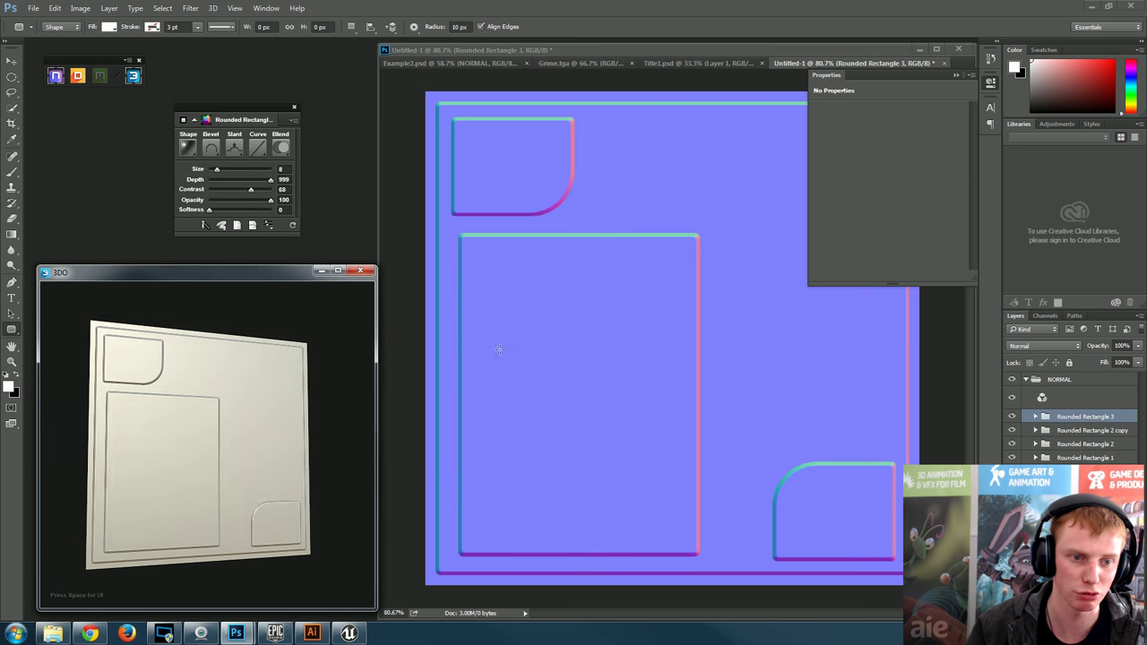
- Set the large rectangle's bevel size to 17, reverse its slant to recess it, and inspect it in the 3D preview
drag(216, 170, 225, 173)
click(234, 150)
click(260, 192)
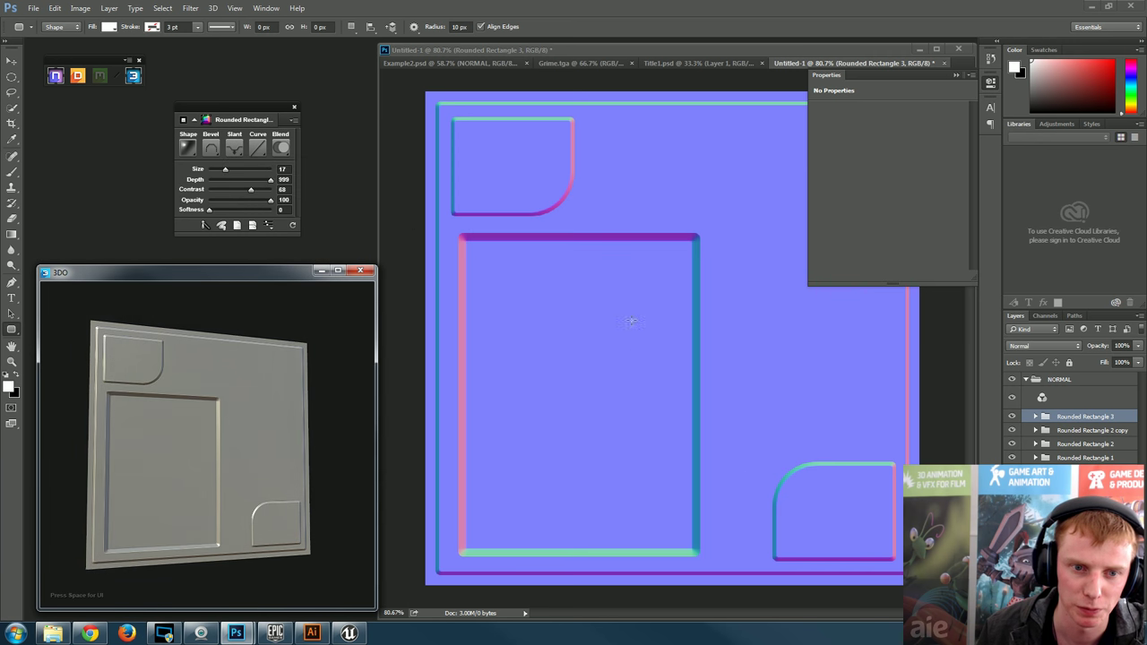
drag(238, 413, 90, 434)
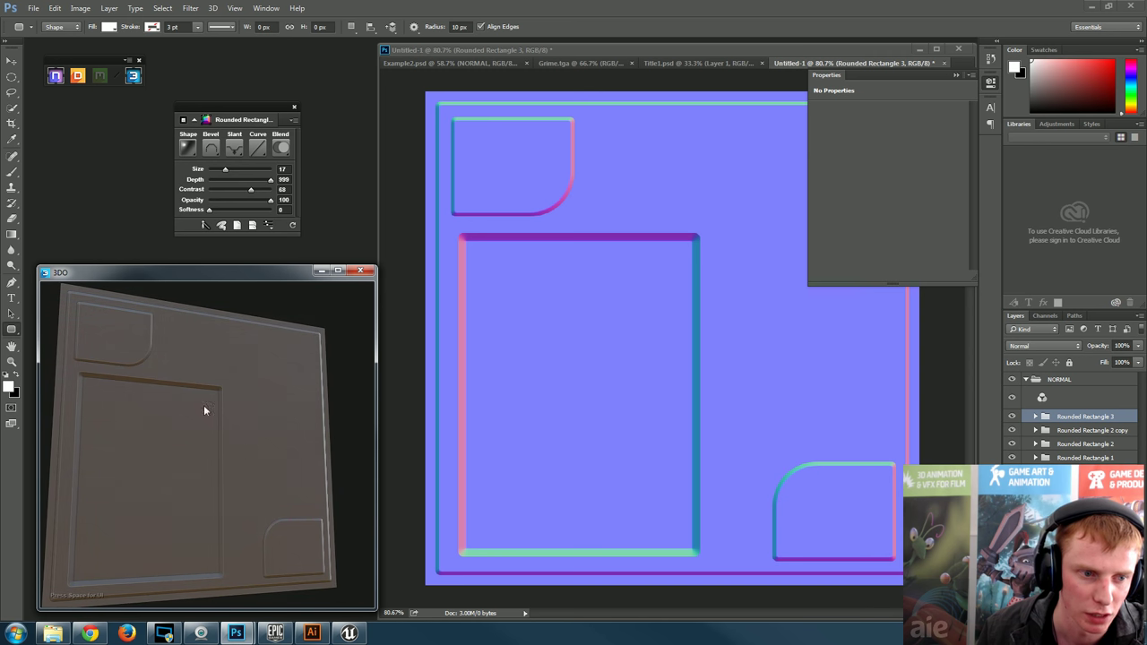
mouse_move(203, 411)
mouse_down()
mouse_move(257, 430)
mouse_move(205, 422)
mouse_move(192, 403)
mouse_up()
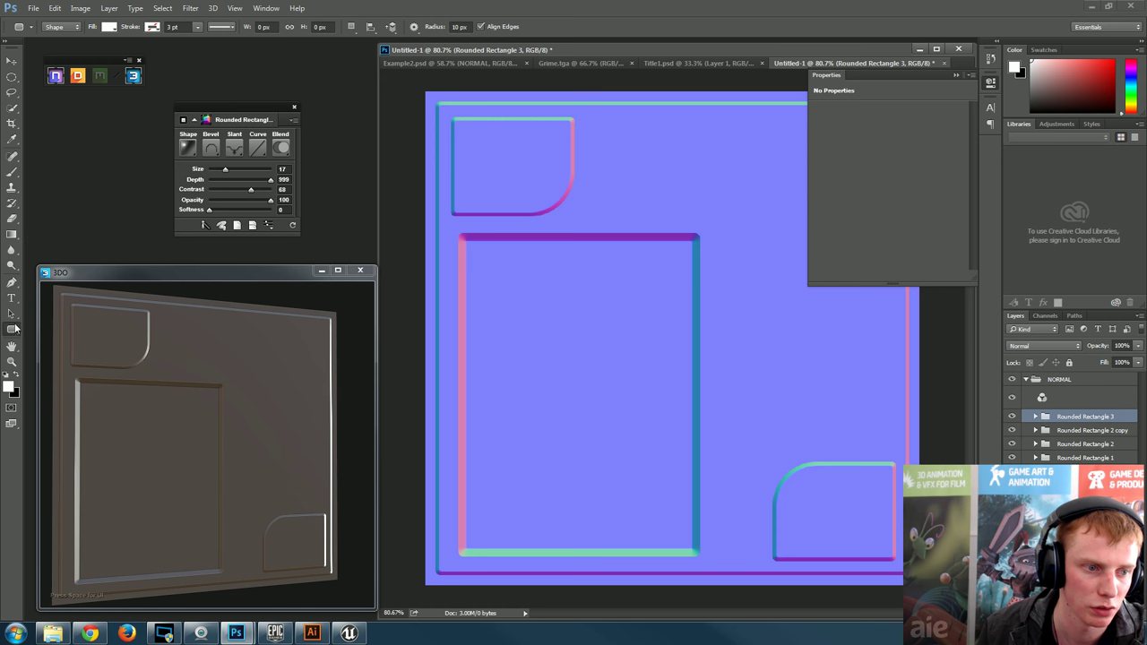
- Draw a three-sided polygon overlapping the recessed panel's upper-right corner and convert it to a normal-map bevel
click(12, 330)
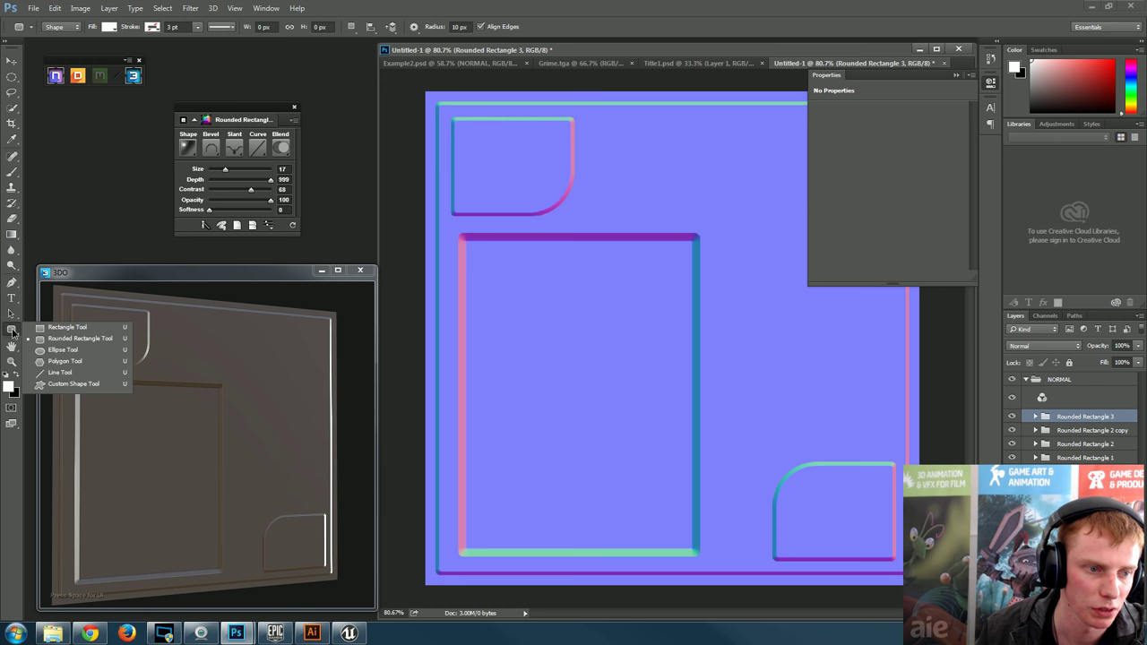
click(64, 362)
click(456, 26)
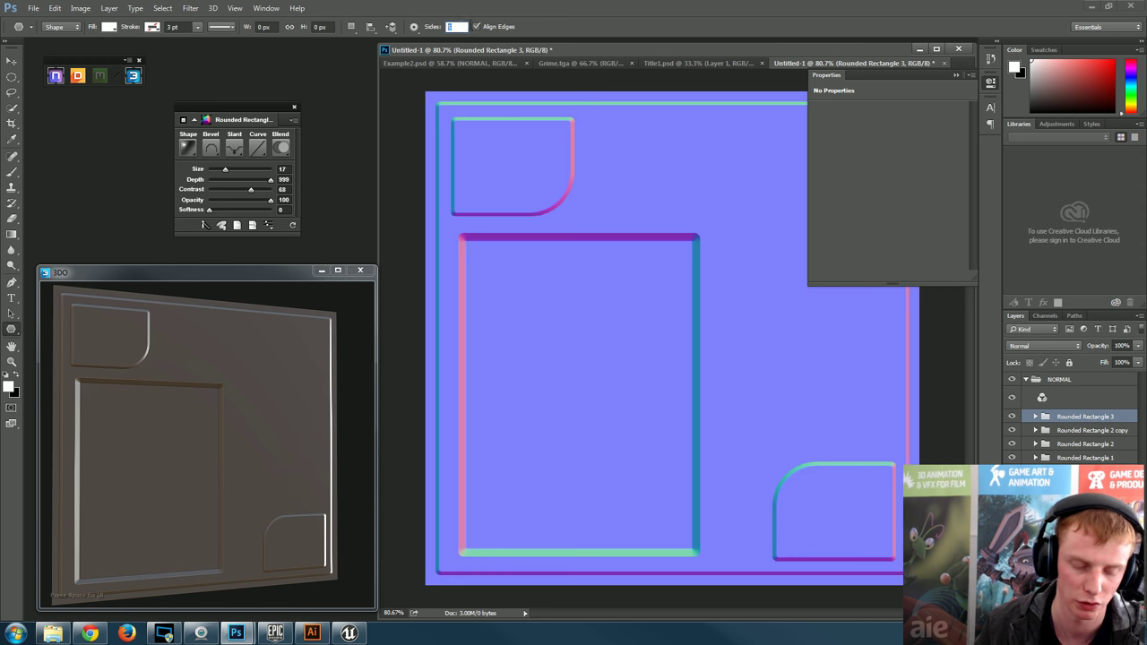
text(3)
drag(681, 212, 680, 293)
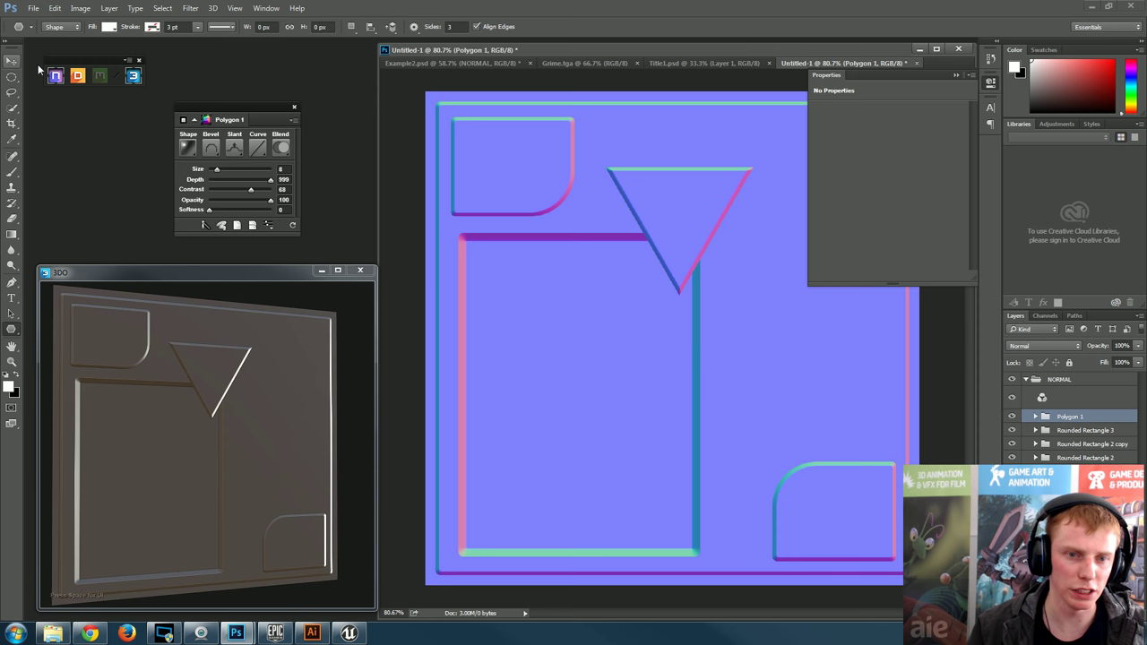
- Move the triangle into the large recessed panel and rotate it 60° so it points upward
click(9, 65)
drag(685, 207, 564, 445)
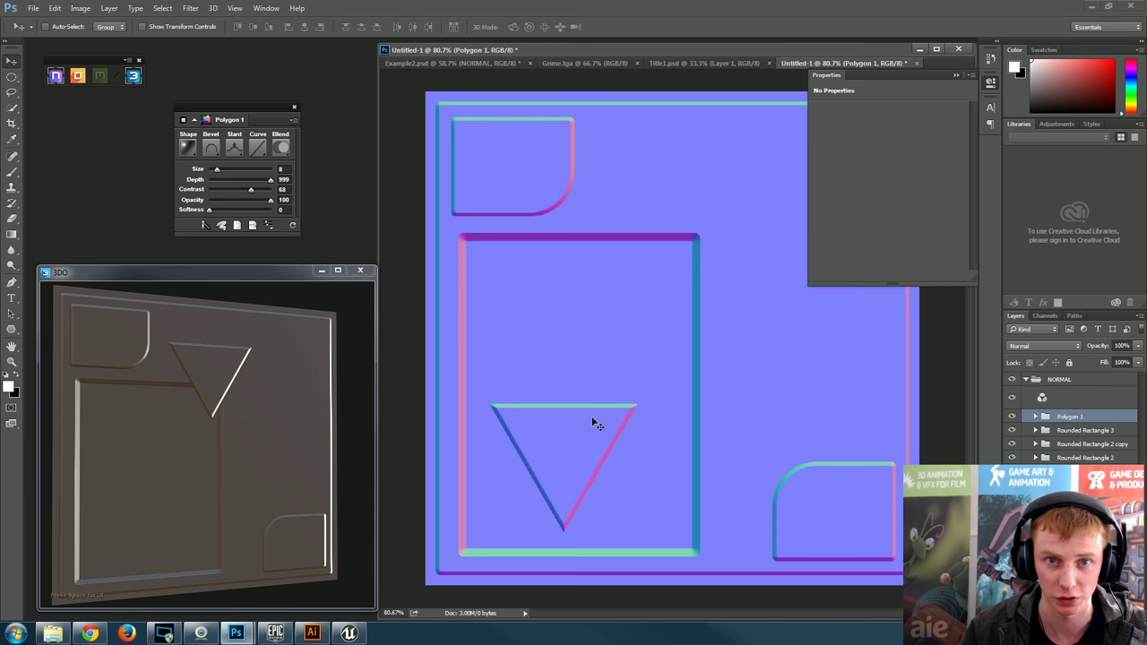
mouse_move(554, 463)
mouse_down()
mouse_move(568, 460)
mouse_move(552, 446)
mouse_up()
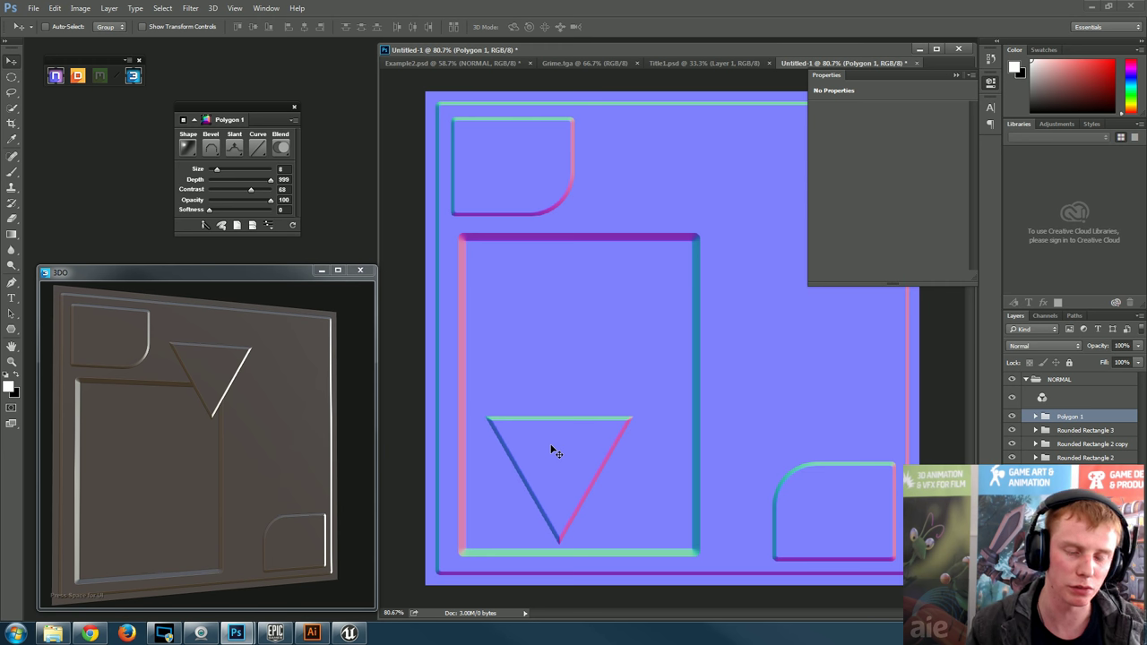
drag(520, 435, 547, 297)
key(ctrl+t)
drag(647, 257, 651, 353)
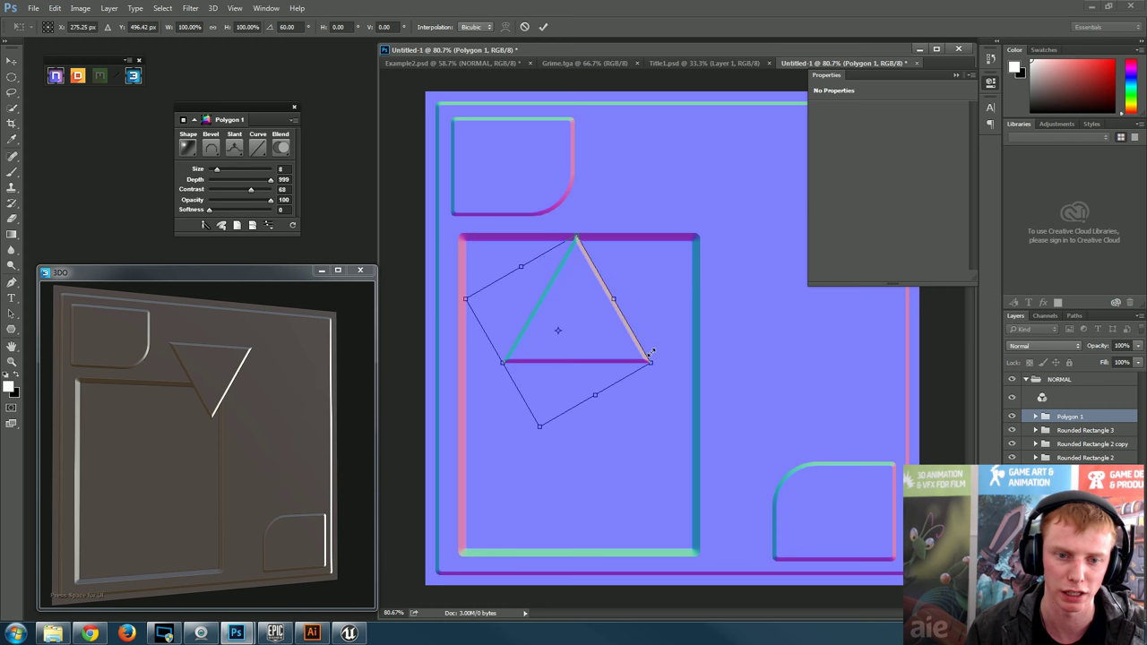
key(Return)
- Try the upright triangle near the recessed panel's lower edge and in its upper half
key(Left)
key(Left)
key(Left)
key(Left)
key(Left)
key(Up)
key(Up)
key(Up)
drag(571, 371, 578, 470)
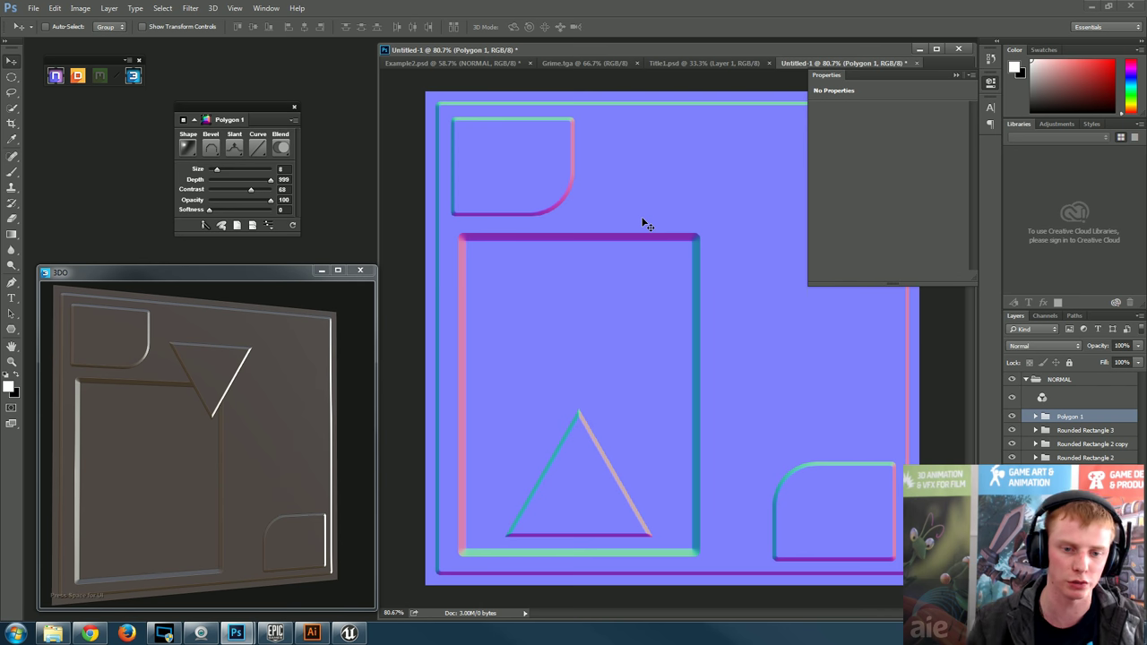
drag(575, 395, 575, 261)
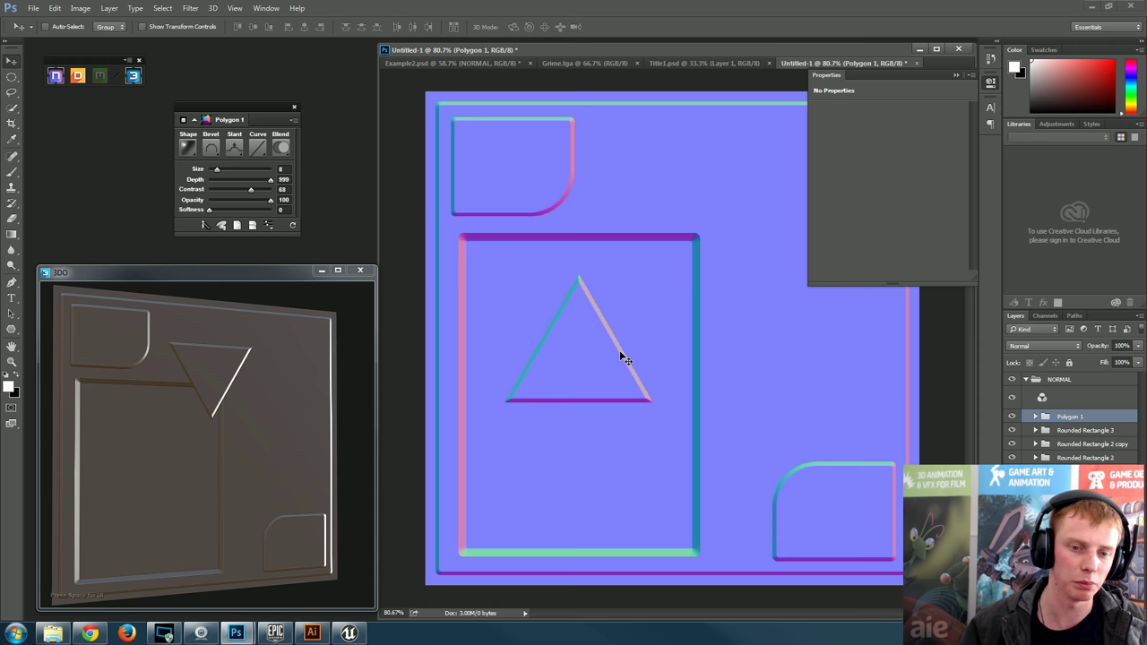
- Scale the triangle down to about 24% of its size
key(ctrl+t)
drag(652, 403, 529, 309)
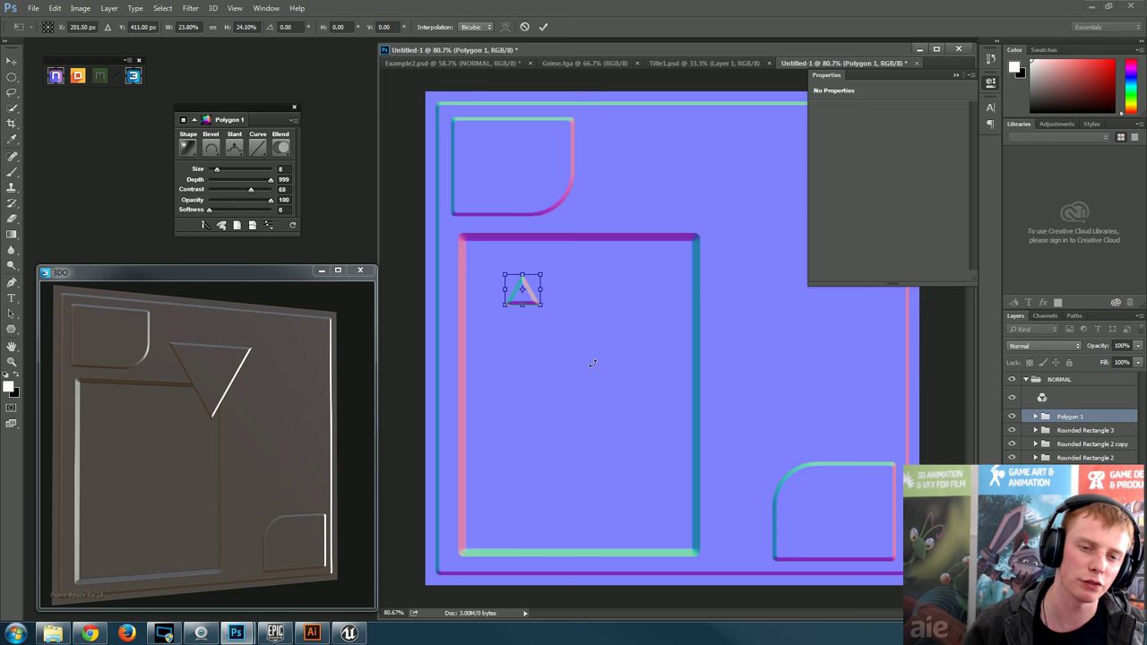
key(Return)
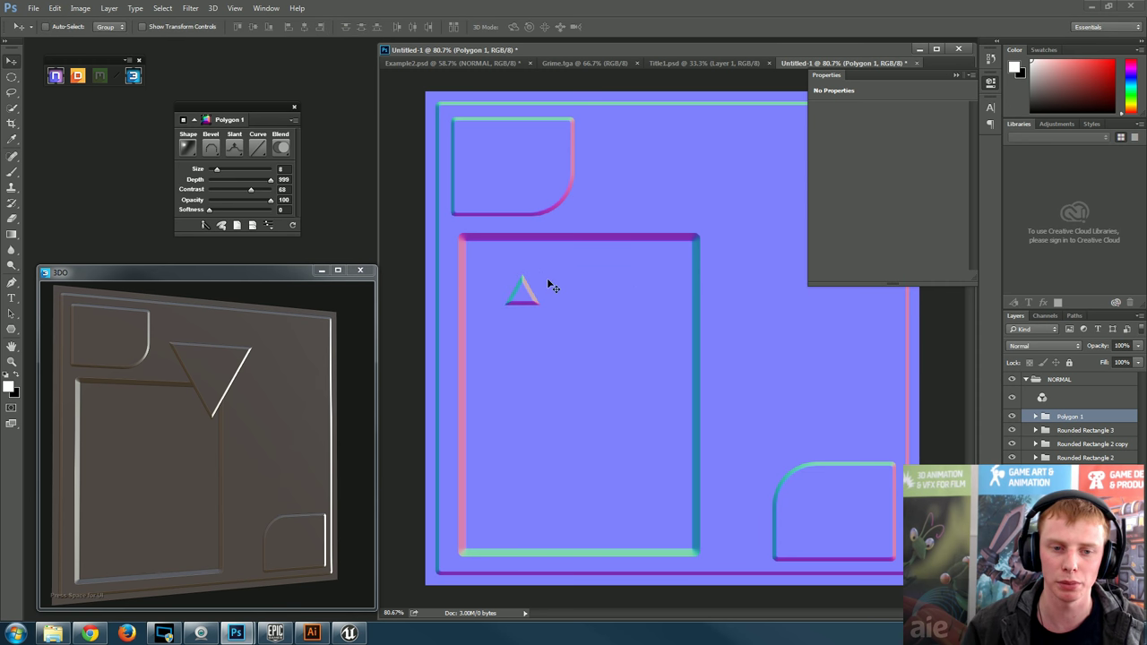
- Move the small triangle into the upper-left quarter-round panel and rotate it to point right
drag(521, 293, 503, 117)
key(ctrl+t)
right_click(504, 117)
click(575, 140)
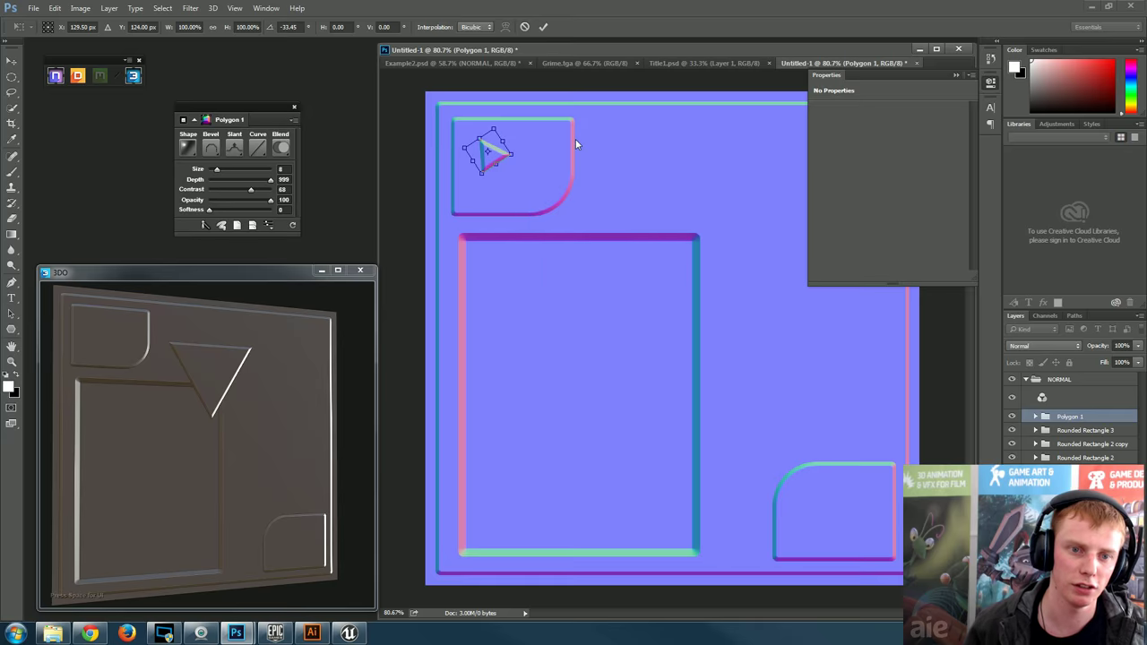
key(Return)
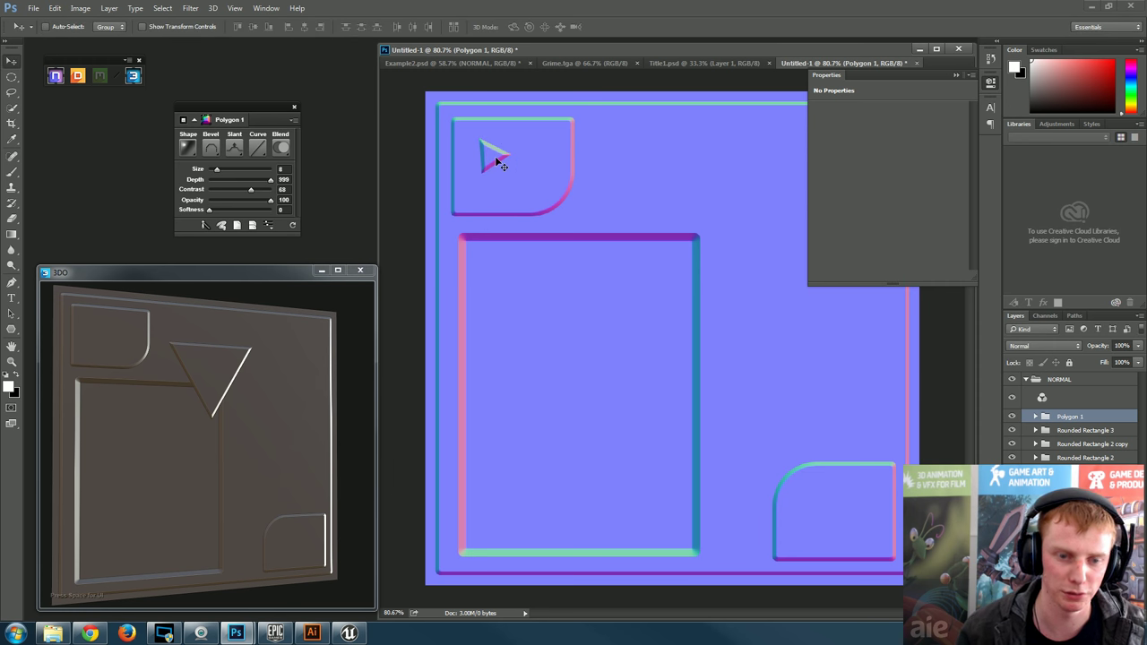
key(ctrl+t)
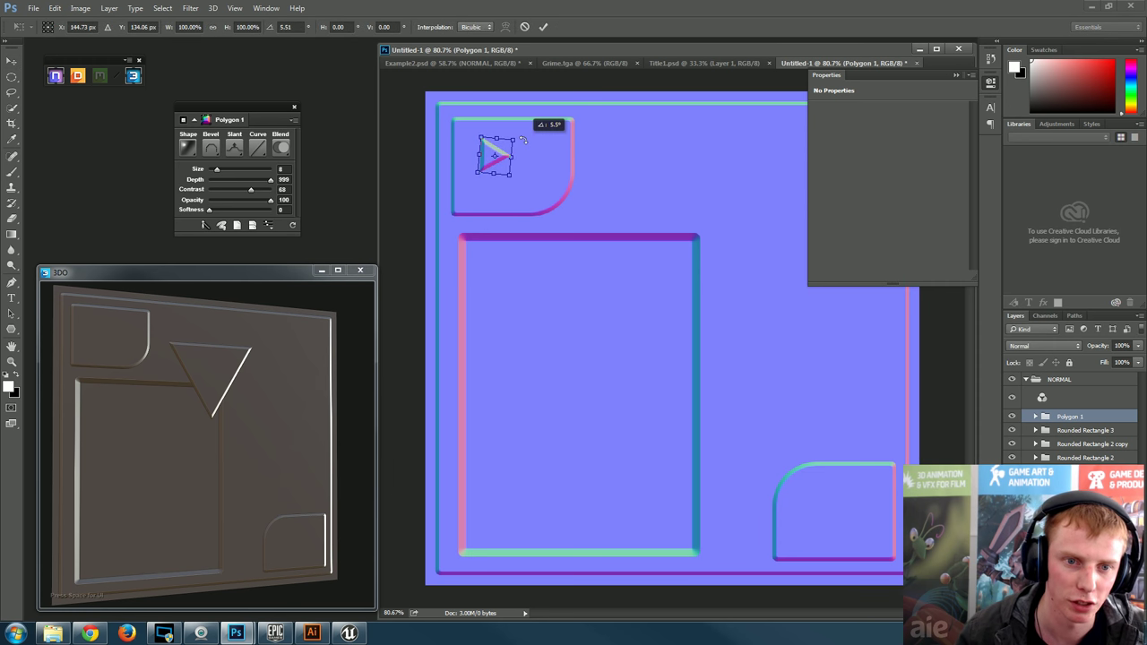
key(Return)
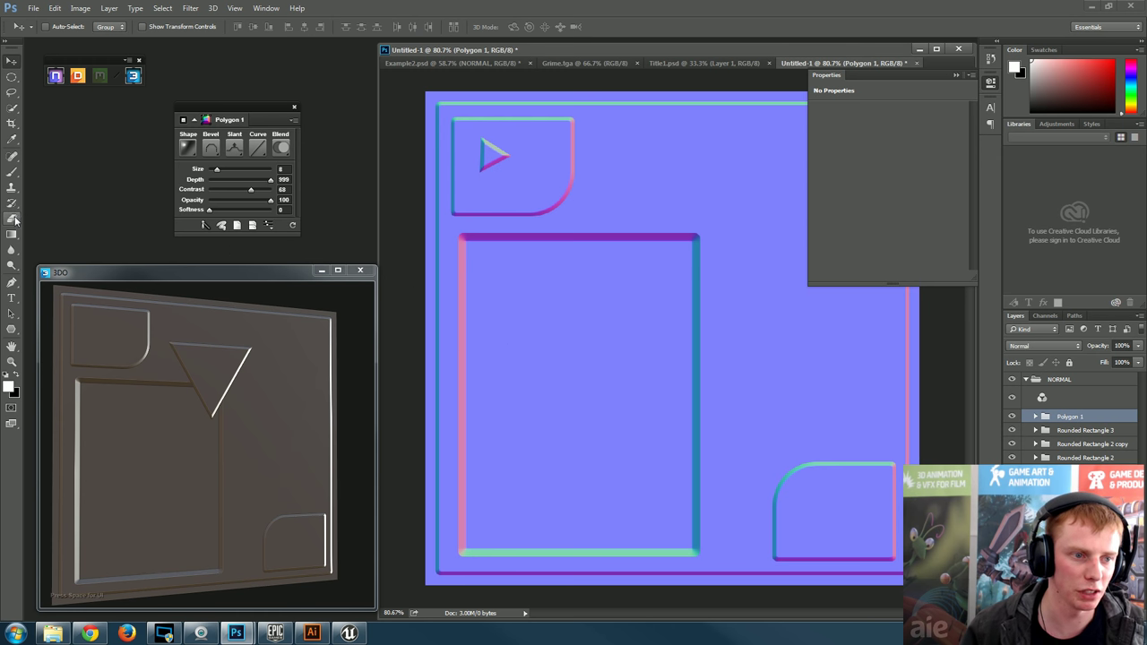
- Draw a 430 × 28 px rounded rectangle bar with 10 px corners just inside the recessed panel's upper edge
click(12, 329)
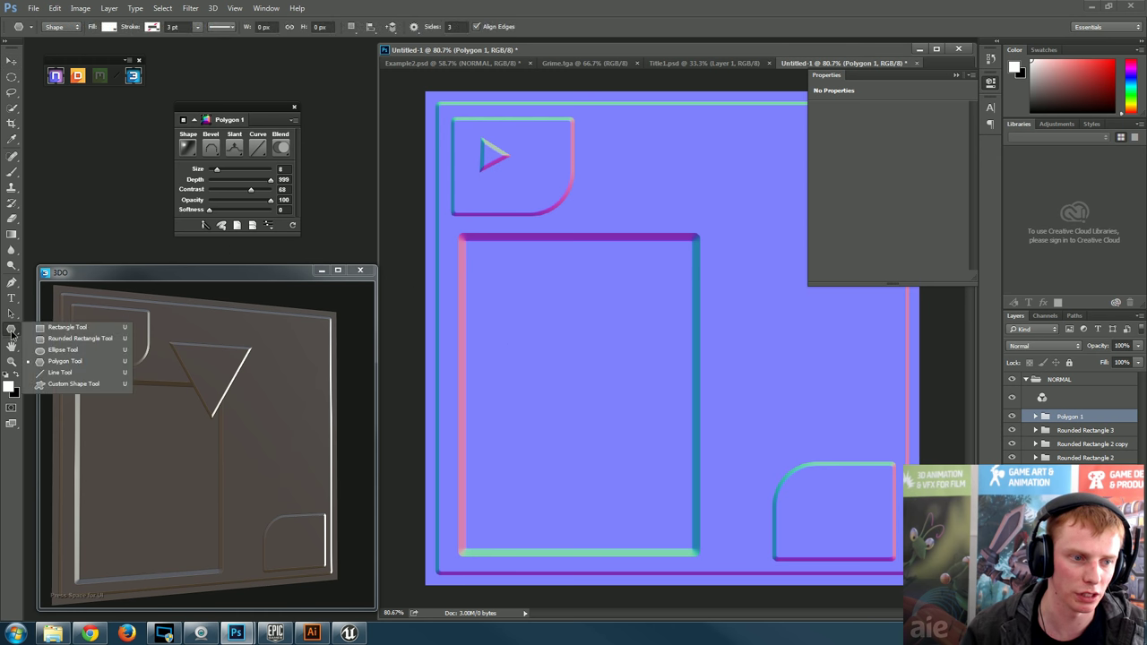
click(72, 338)
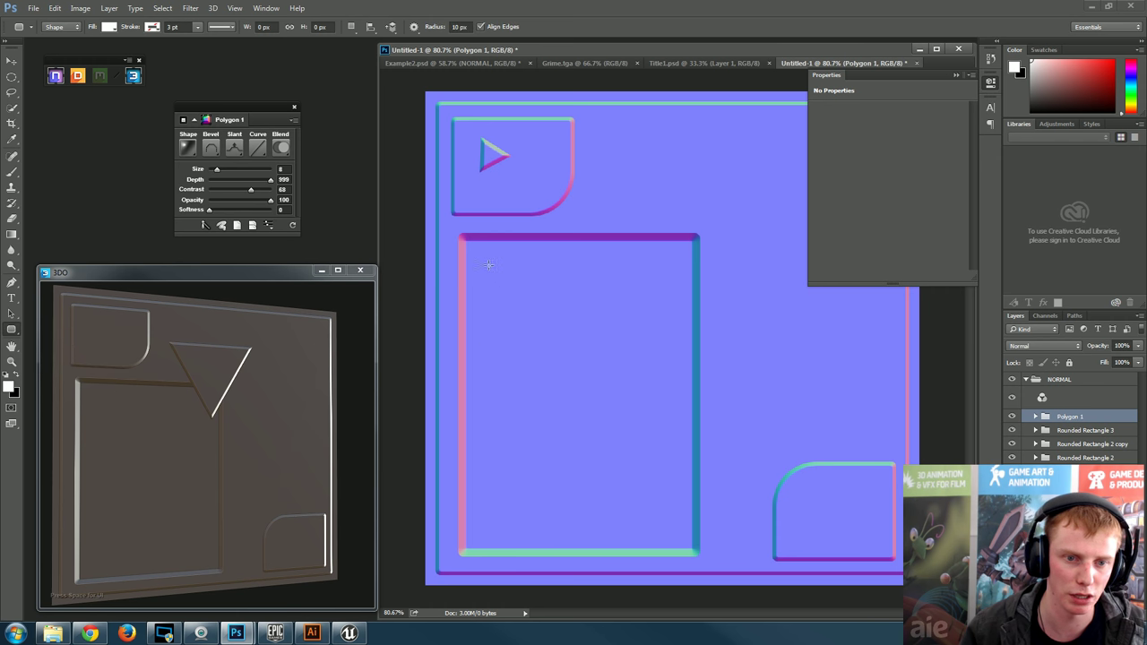
drag(475, 252, 681, 265)
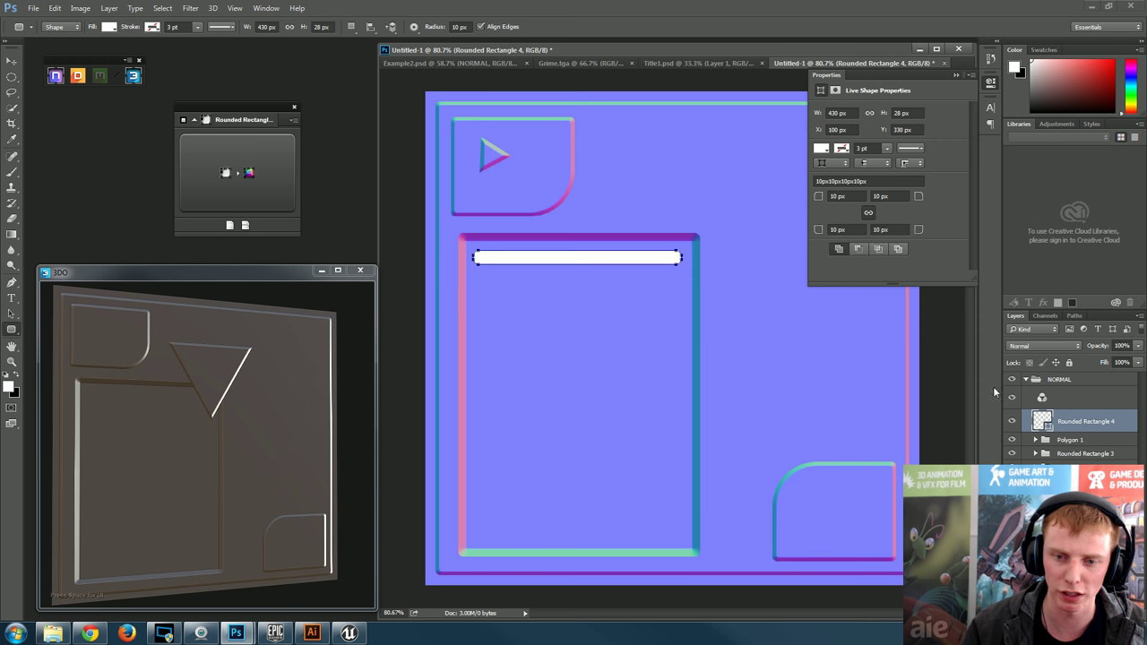
- Duplicate the bar down the recessed panel into a column of seven, with the lowest at Y 697 px
key(v)
drag(560, 268, 558, 286)
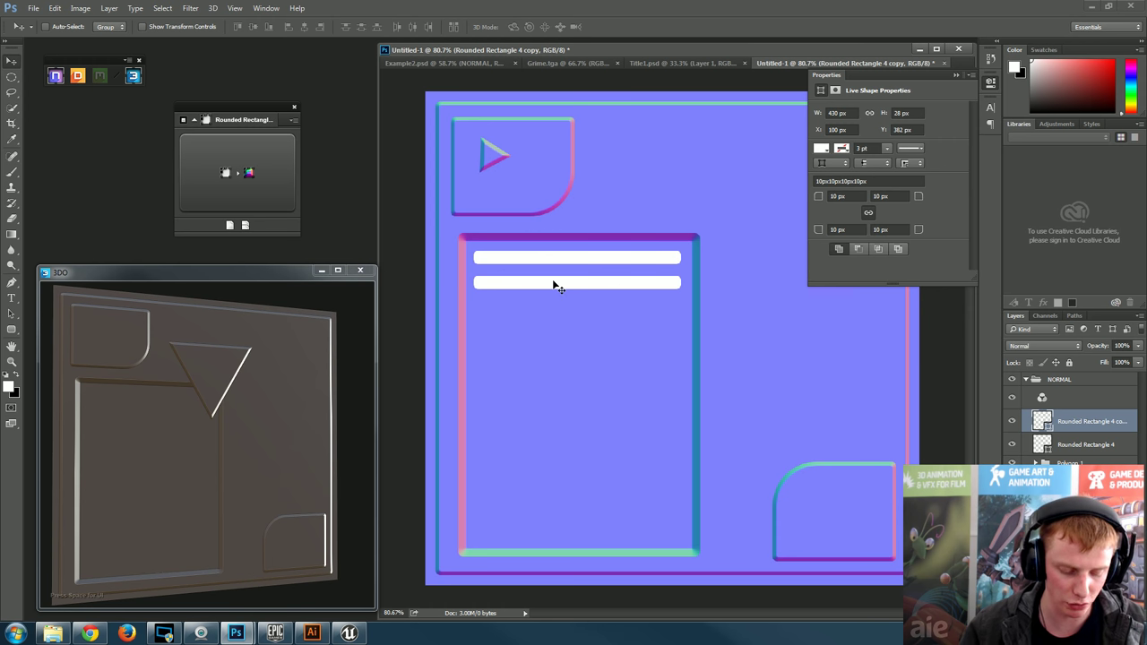
drag(555, 286, 549, 439)
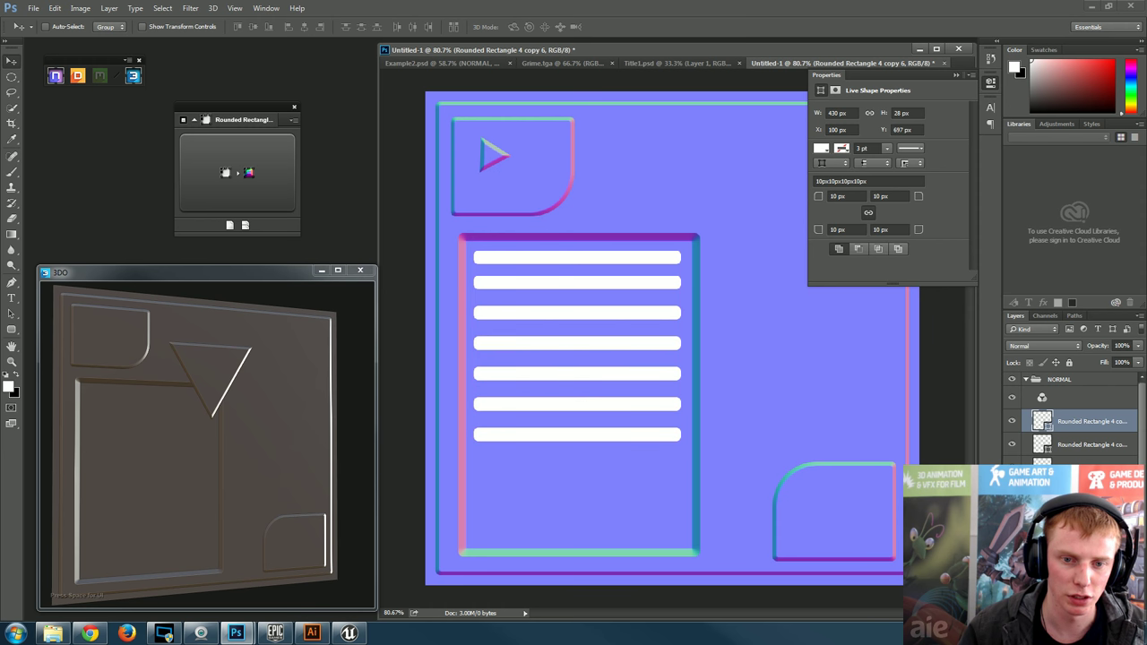
- Delete the uppermost bar and move the remaining six bars up together within the recessed panel to X 104 px, Y 340 px
ctrl+click(668, 318)
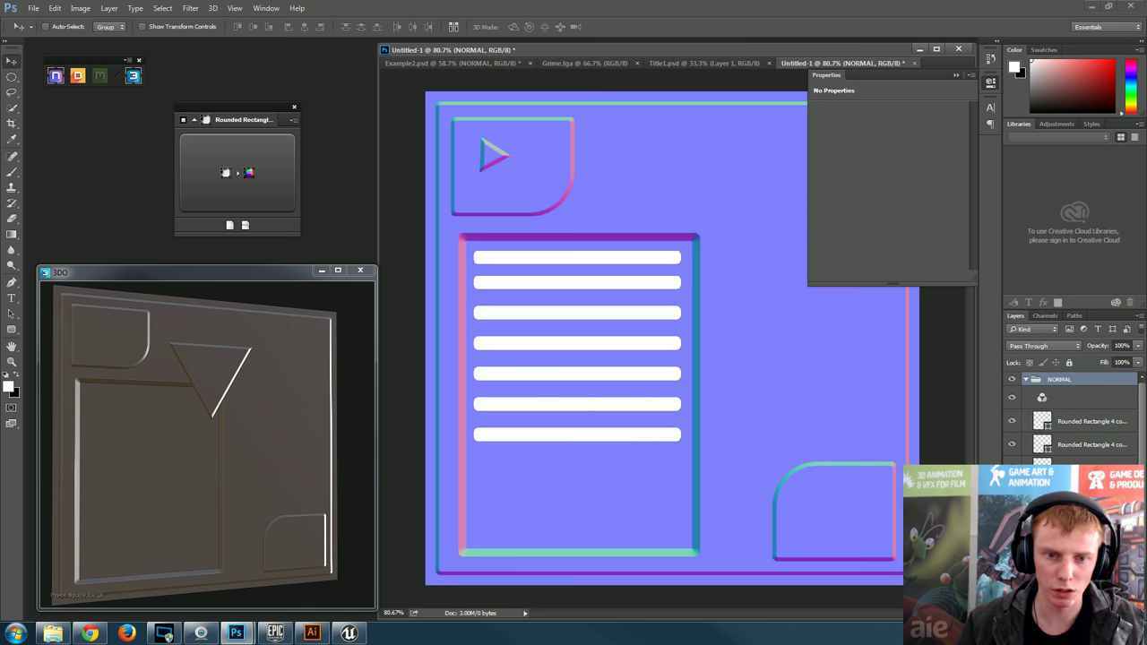
key(Delete)
ctrl+click(595, 287)
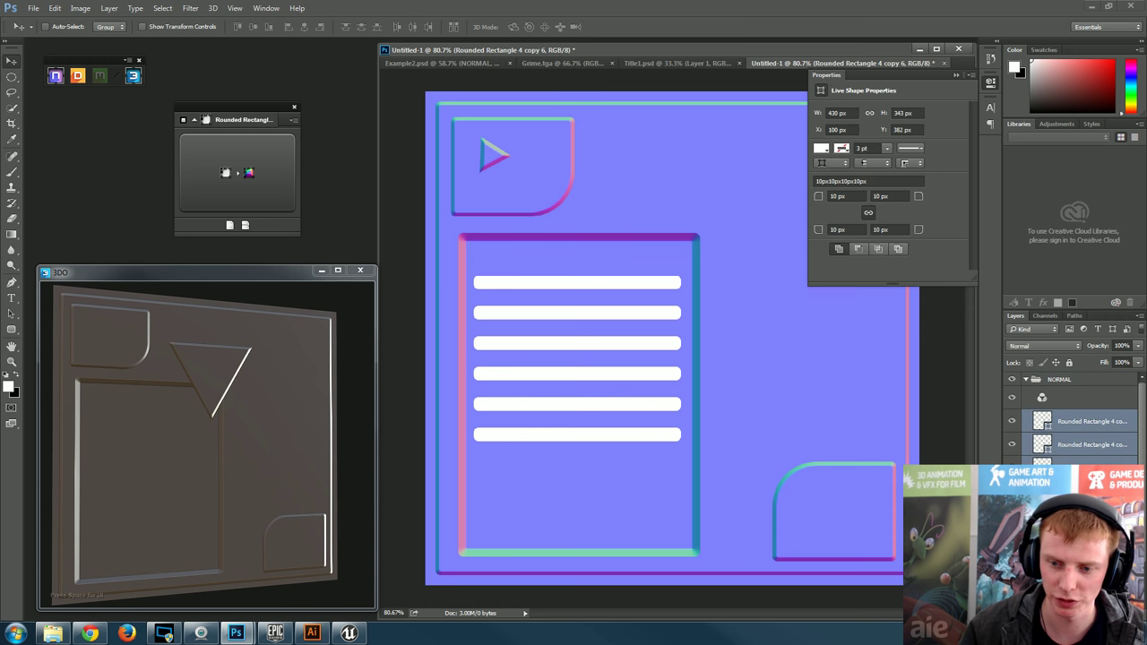
drag(579, 341, 602, 392)
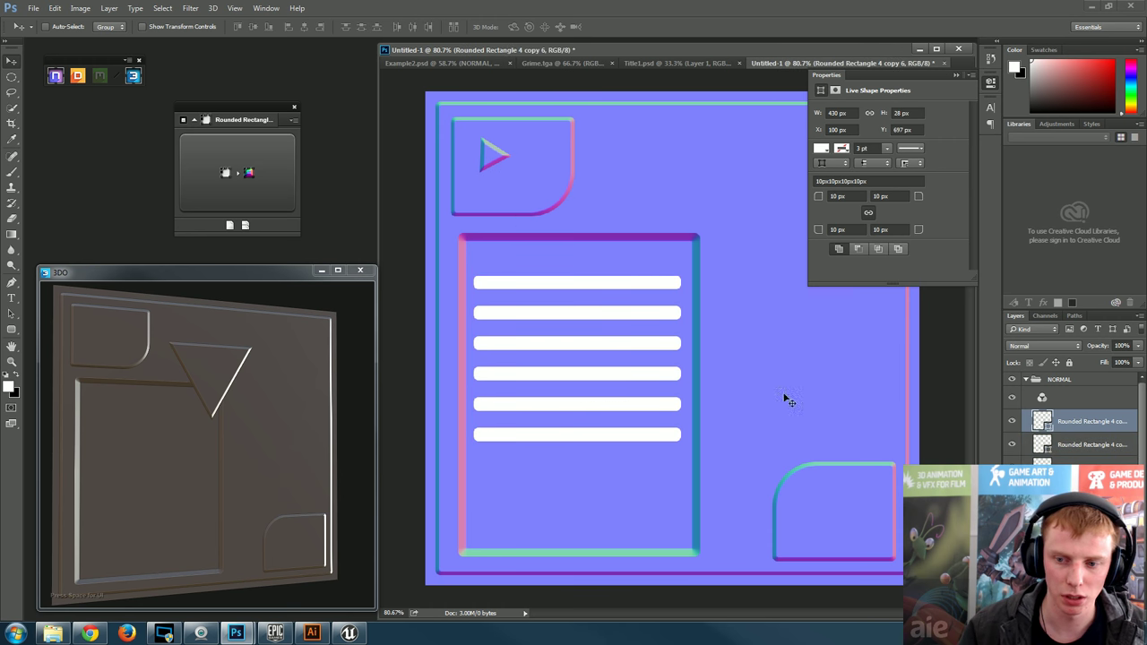
shift+click(1082, 444)
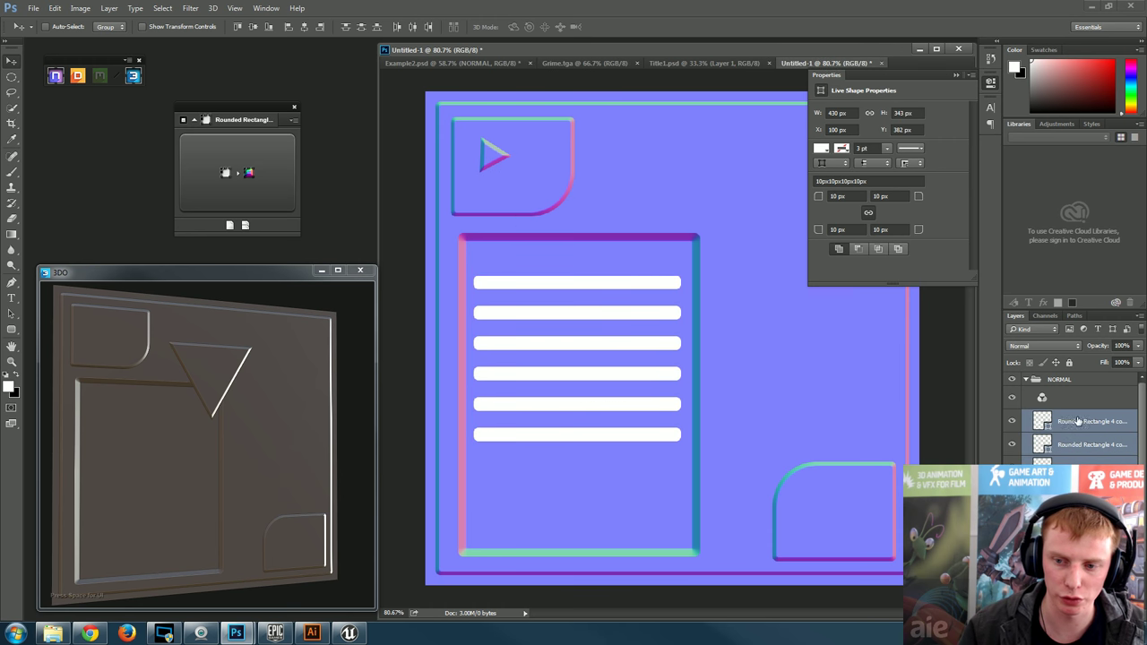
drag(578, 357, 580, 337)
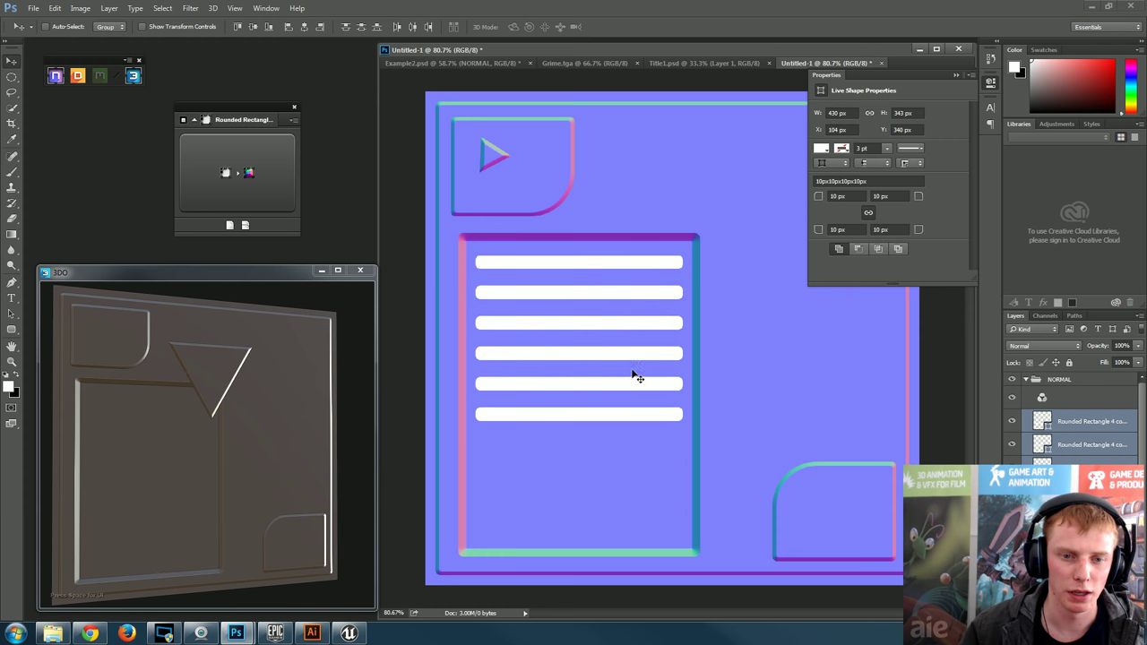
- Merge the six bar shapes into a single layer and convert it to a beveled normal with nDo
right_click(1085, 444)
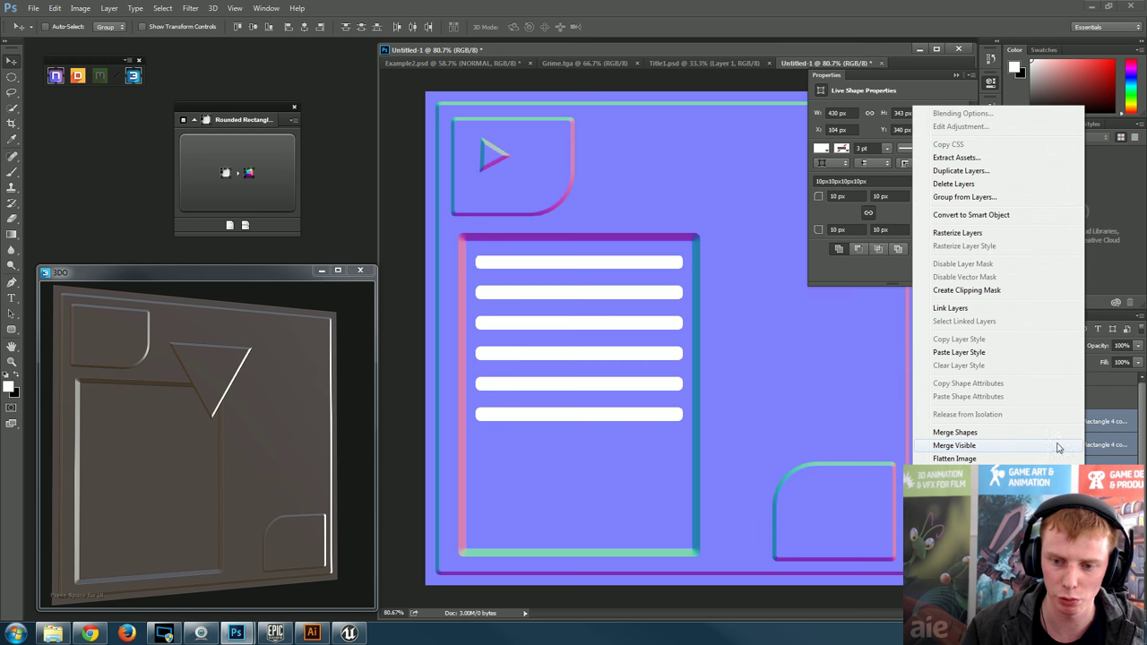
click(956, 432)
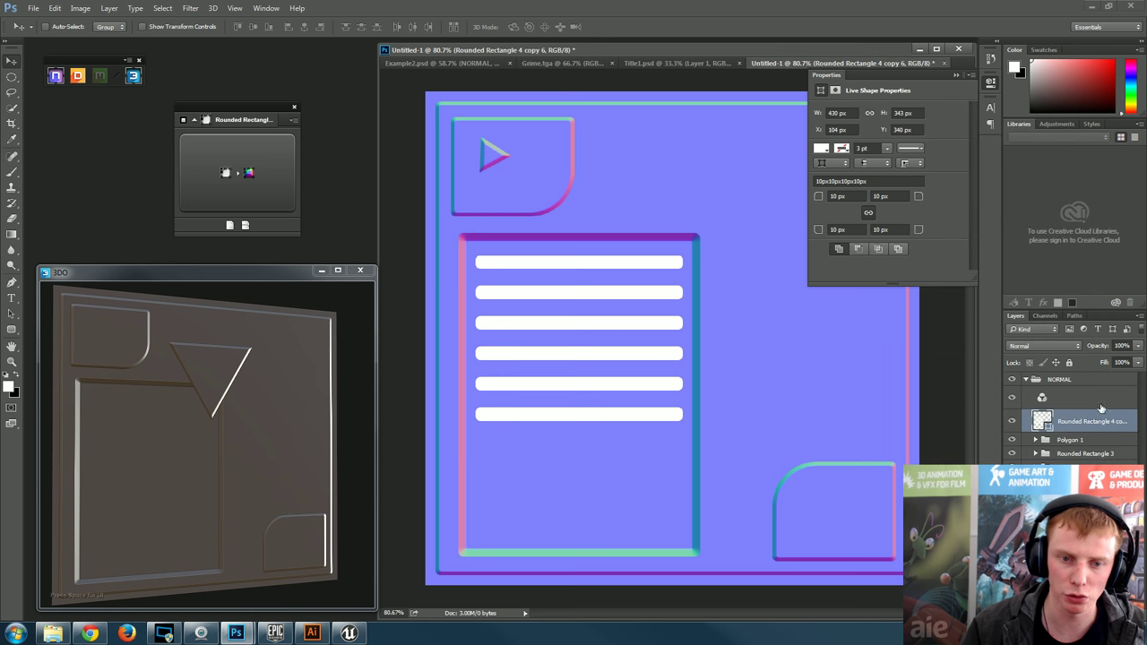
key(ctrl+z)
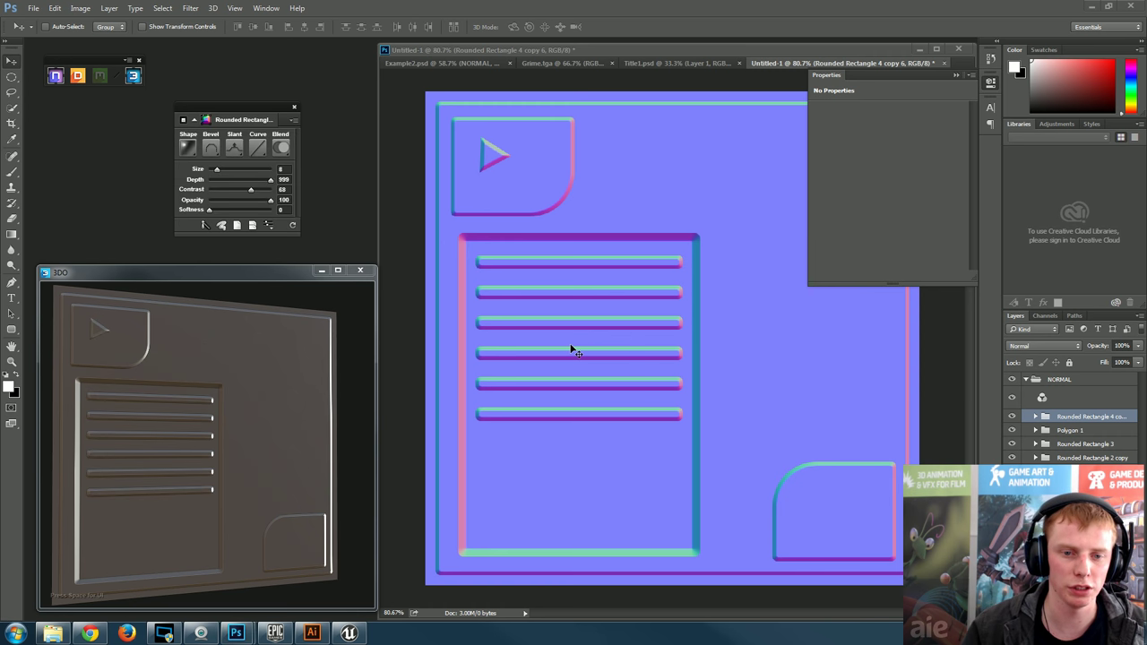
- Set the bars' nDo bevel size to 7 and slant to Down so they sink into the panel
drag(255, 439, 399, 384)
click(244, 180)
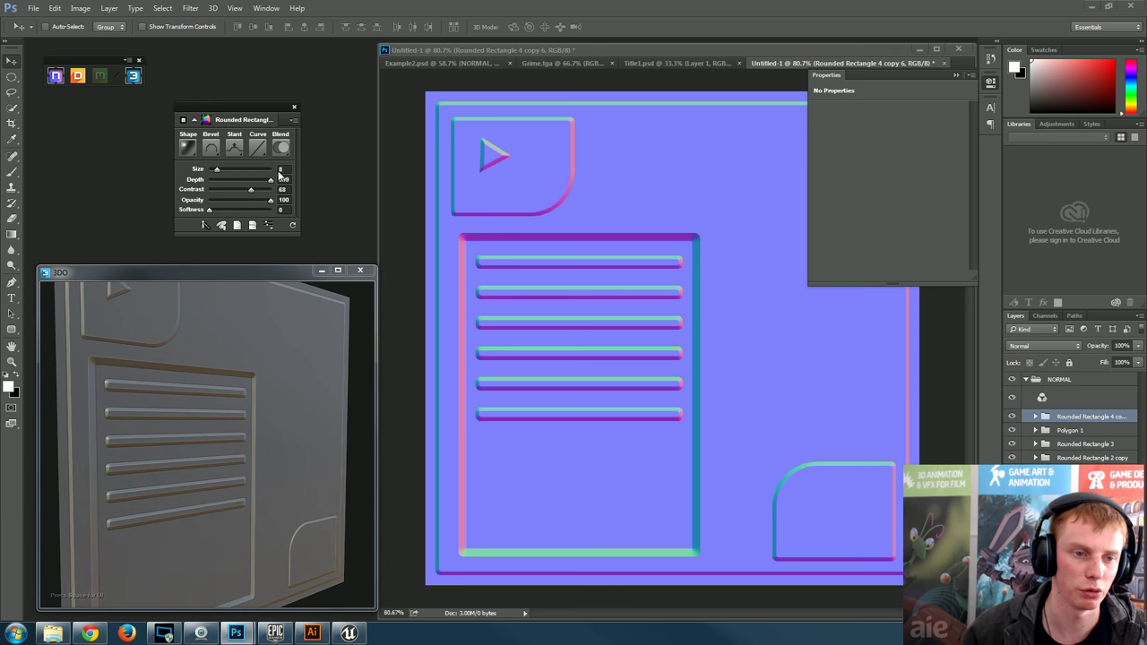
click(229, 155)
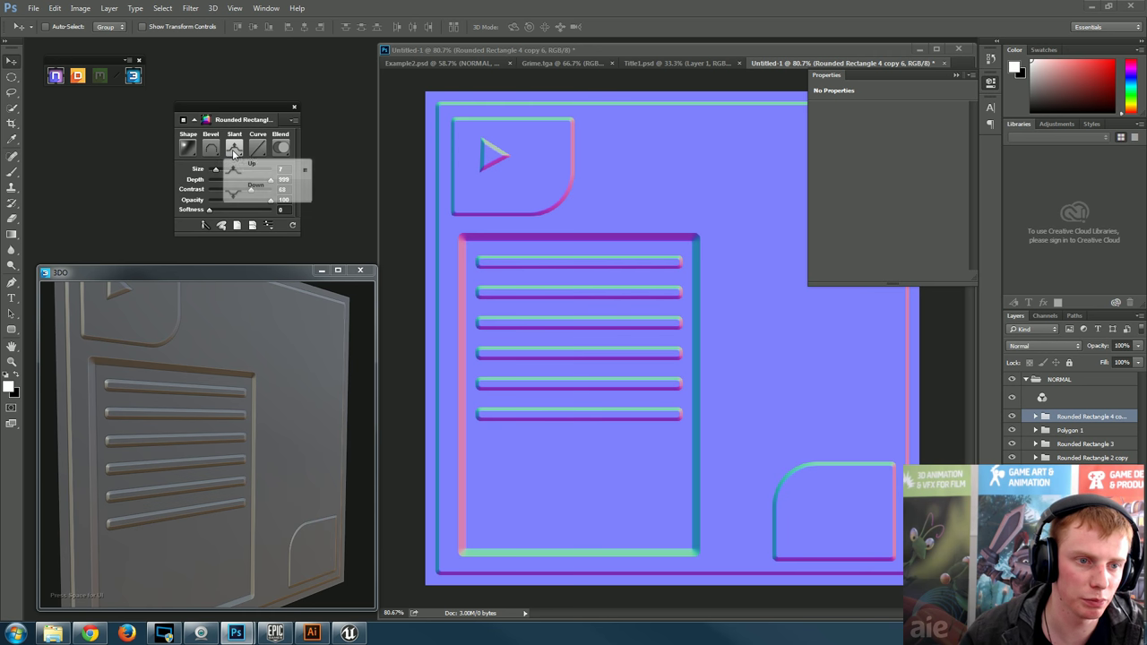
click(266, 191)
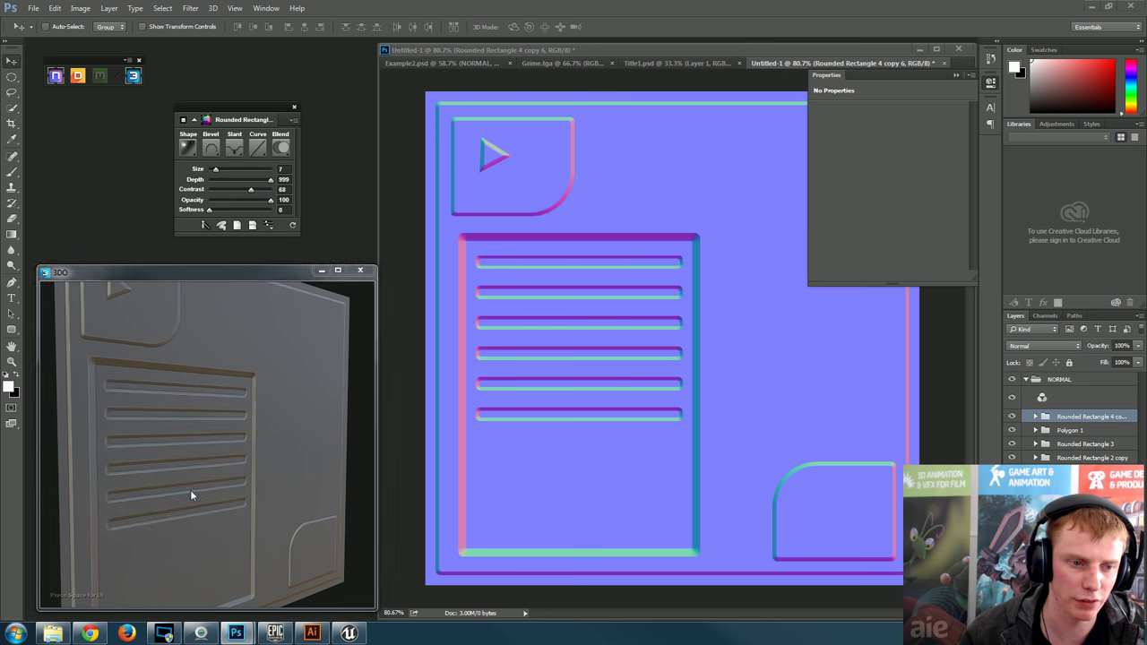
drag(190, 489, 159, 488)
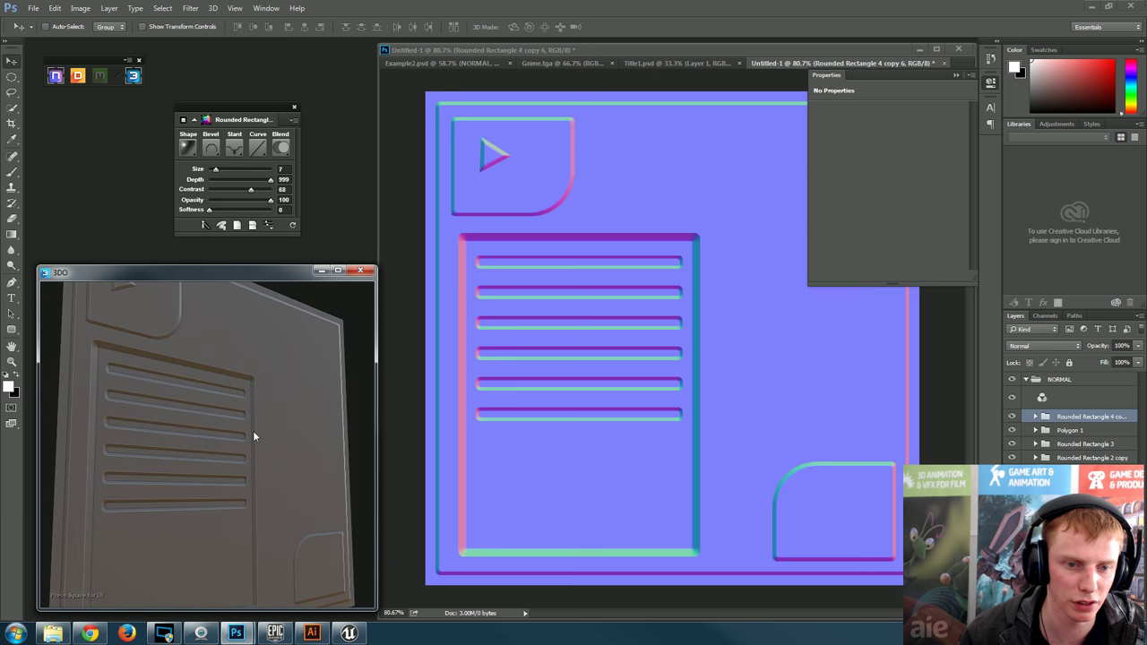
- Try the Groove bevel on the bars and restore the Inner bevel with Down slant
click(211, 148)
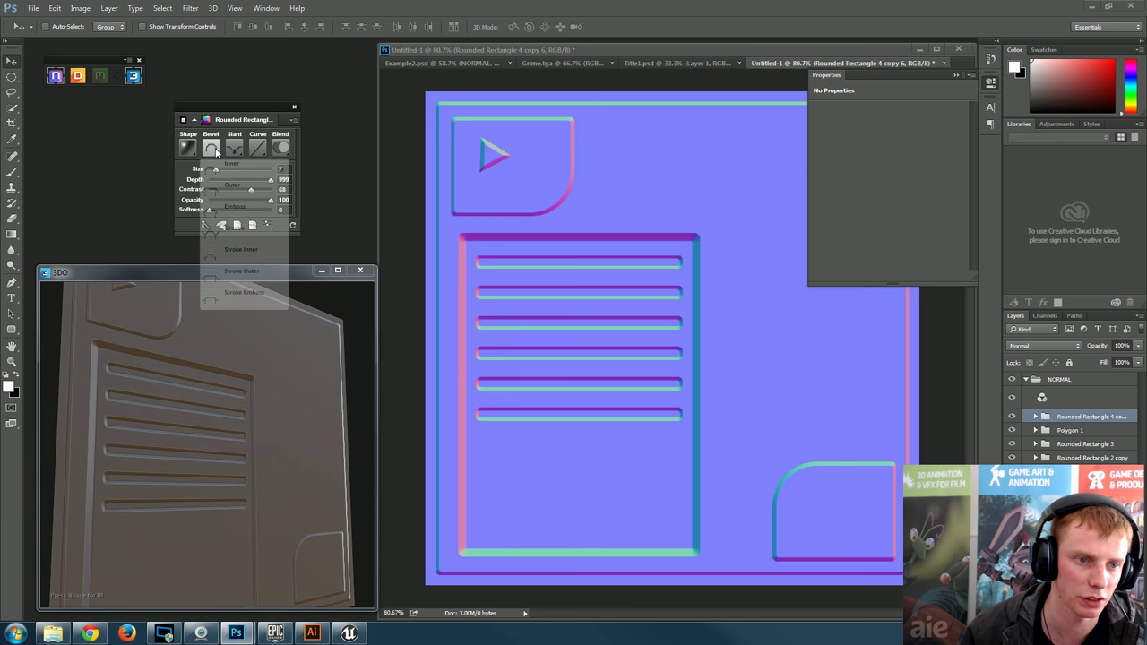
click(240, 251)
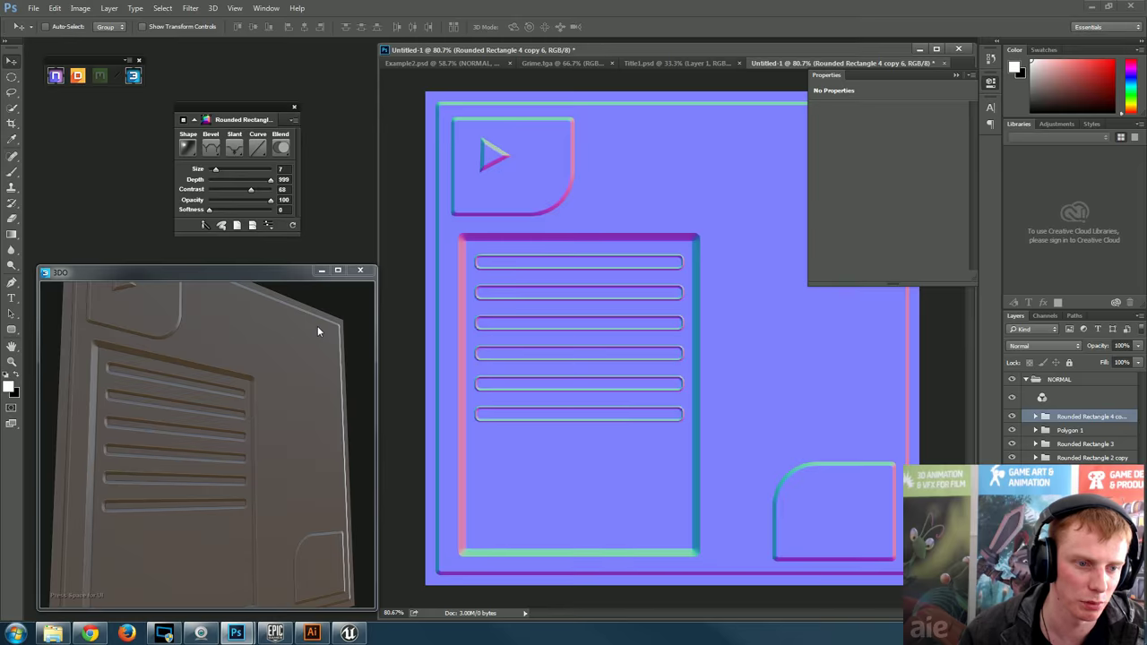
drag(254, 421, 234, 339)
click(214, 149)
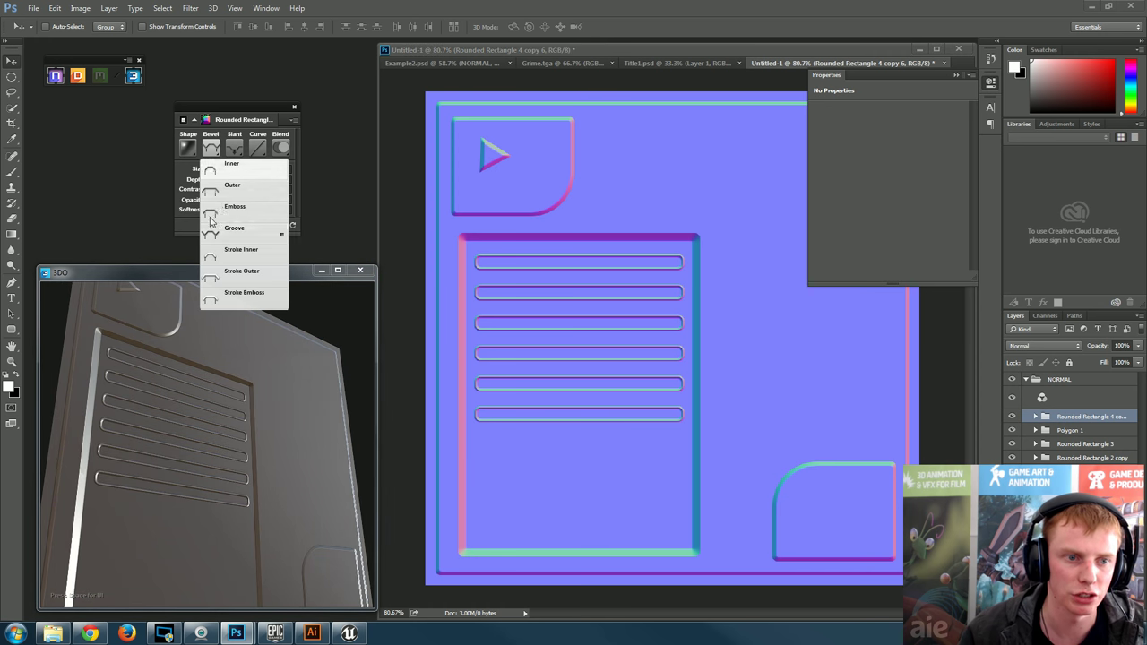
click(212, 168)
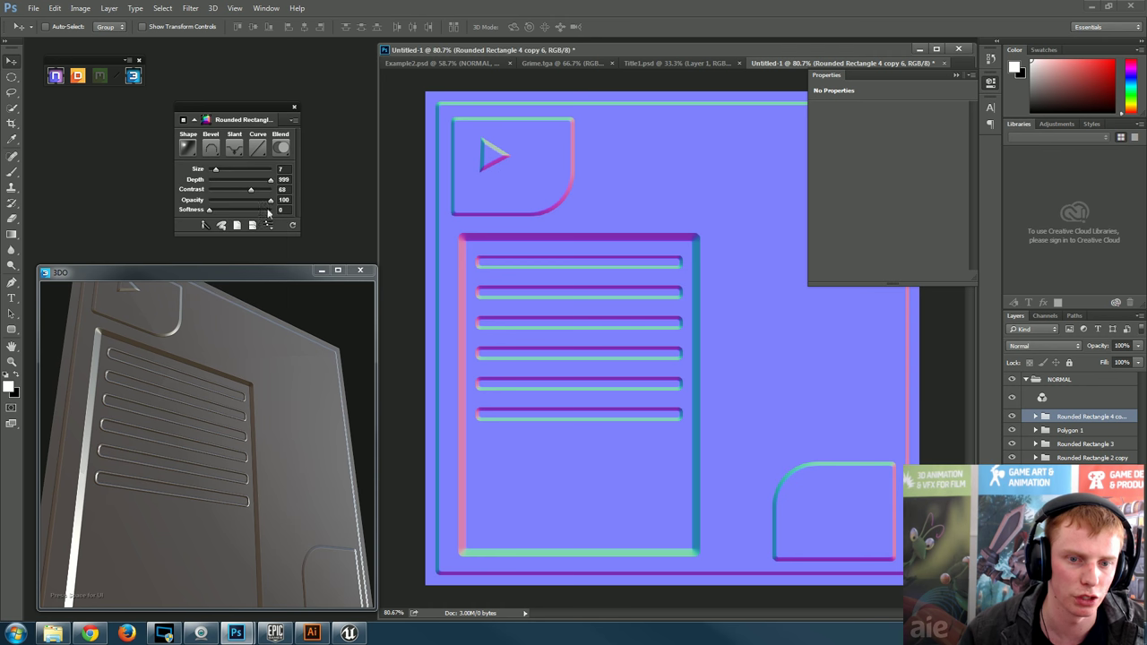
click(234, 148)
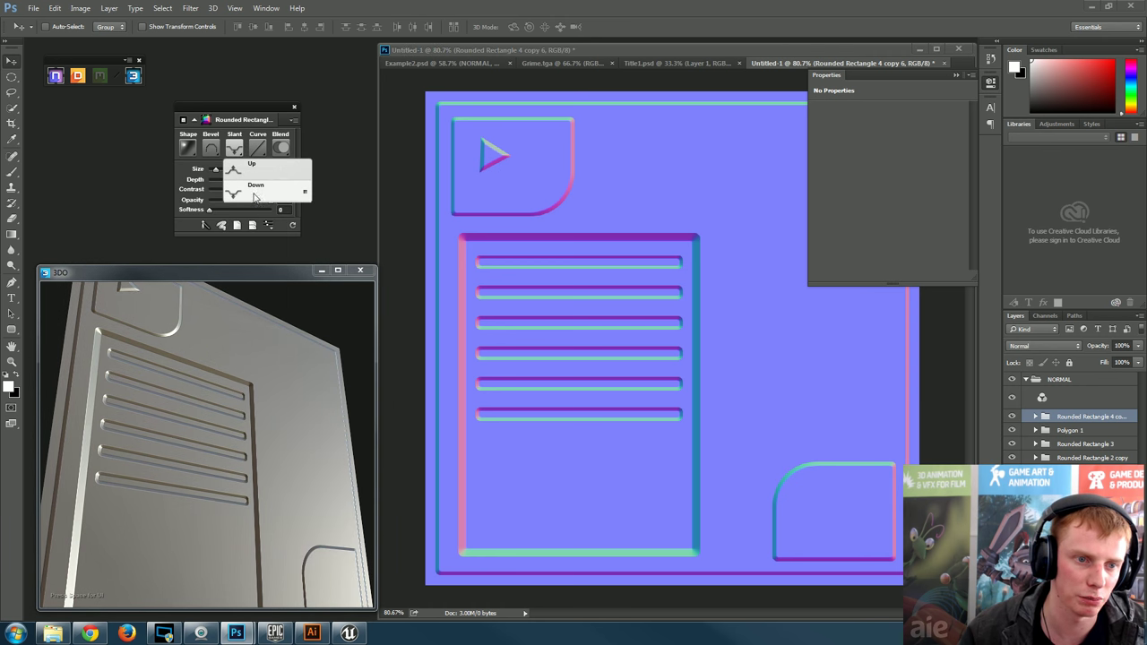
click(258, 194)
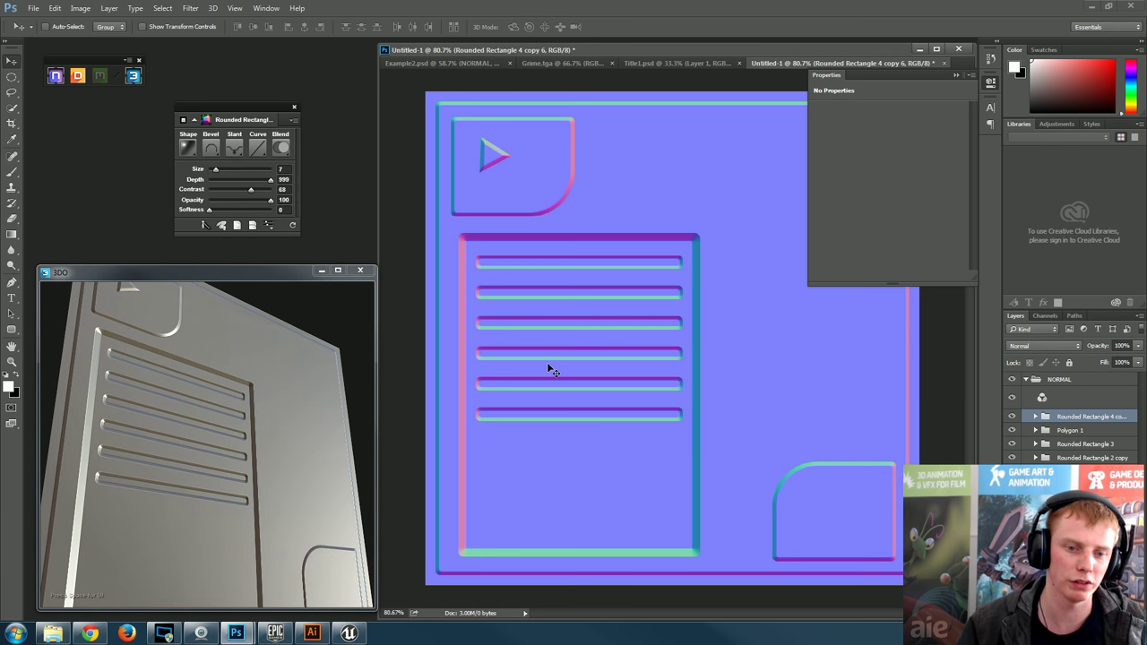
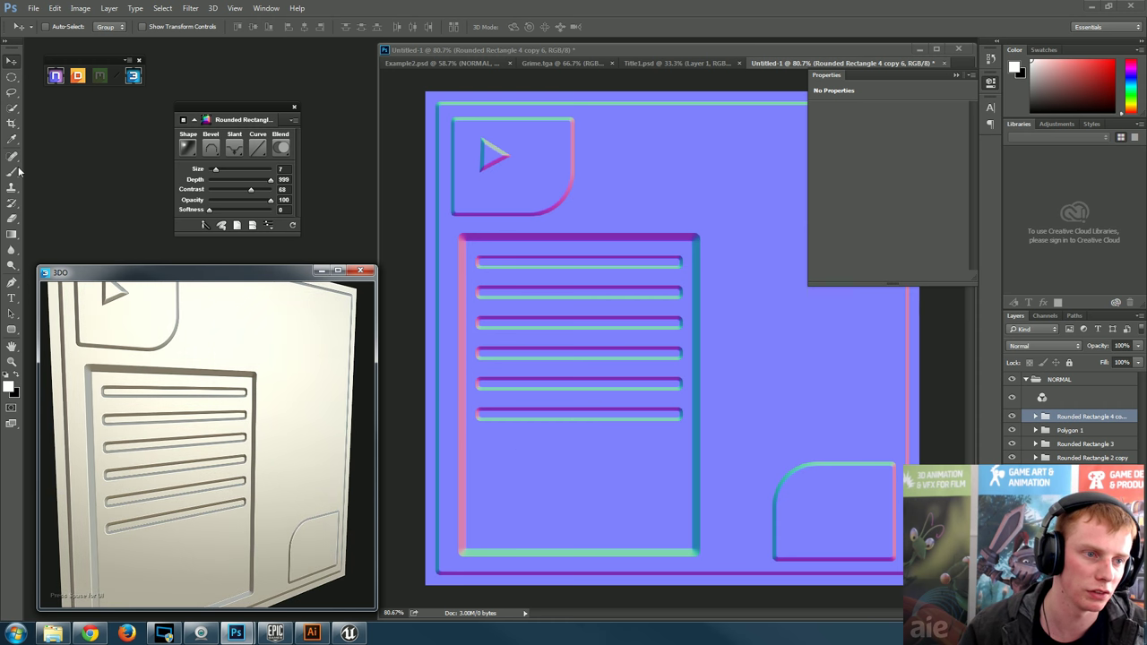
- Outline an angular panel with a diagonal cut in the canvas's empty upper-right area using the Polygonal Lasso, and convert the selection with nDo
click(11, 93)
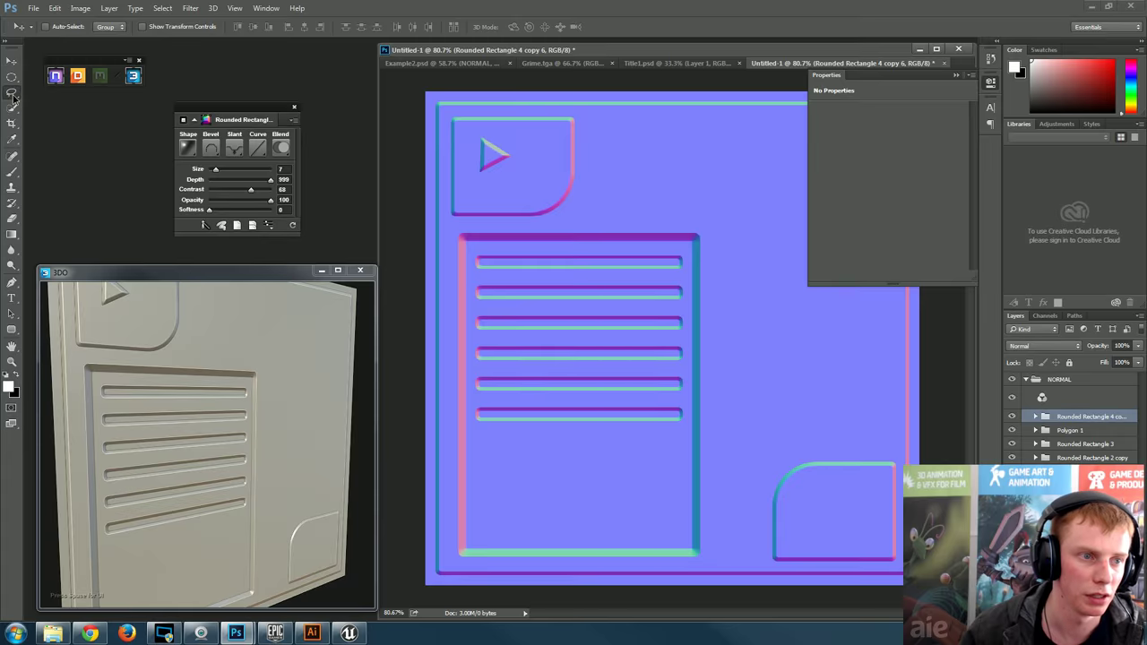
click(59, 102)
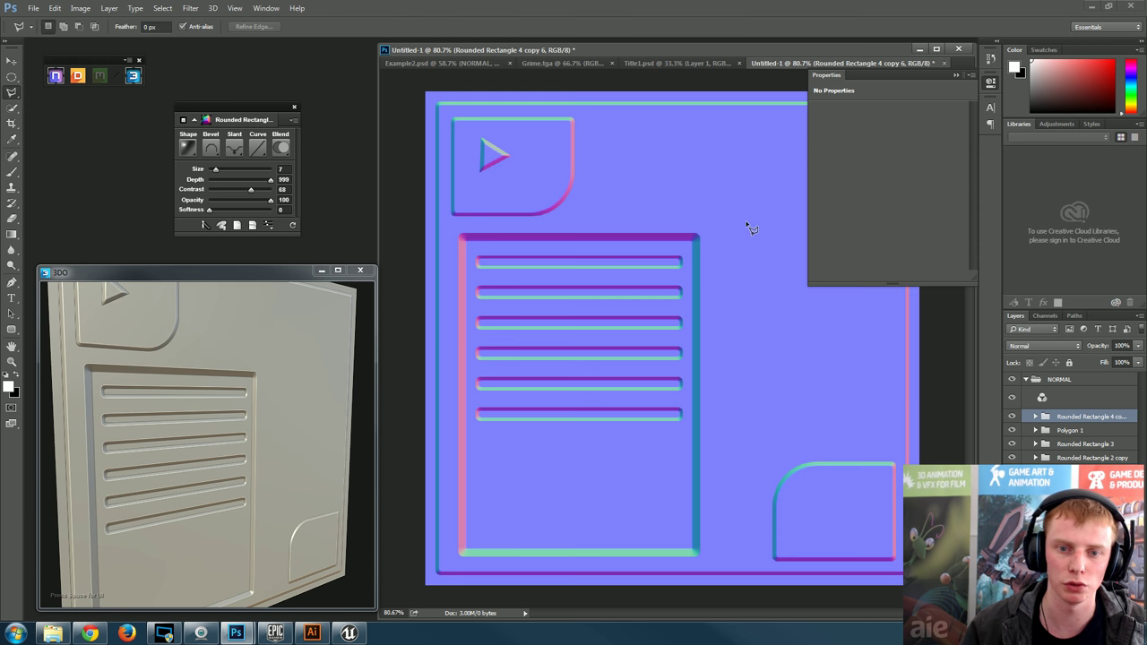
click(956, 76)
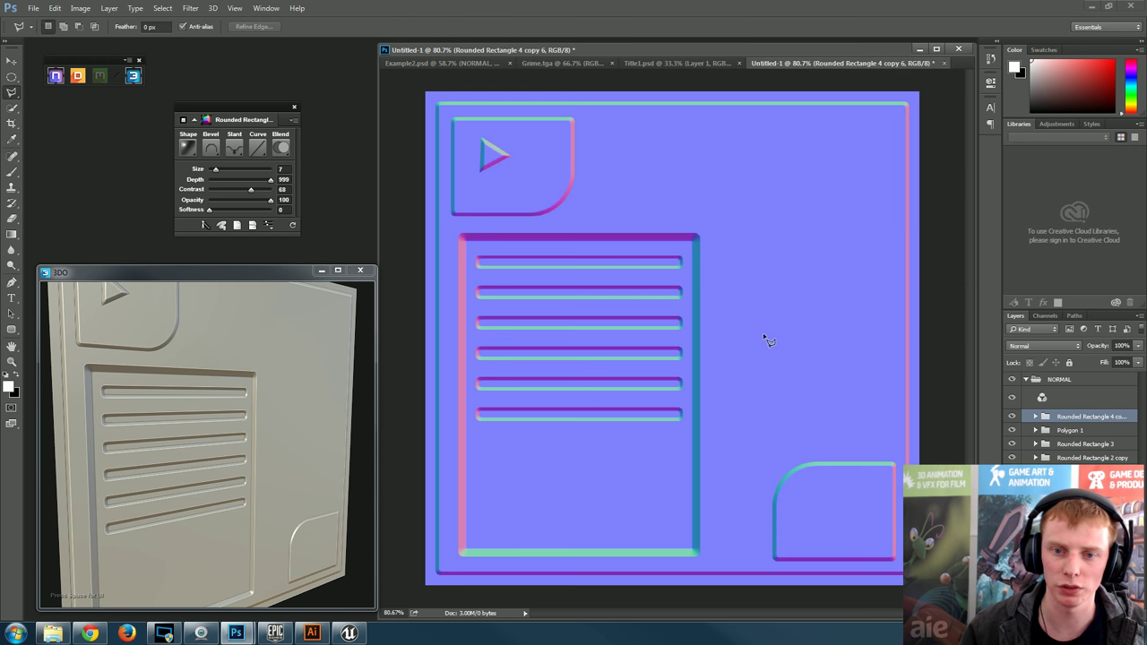
click(714, 134)
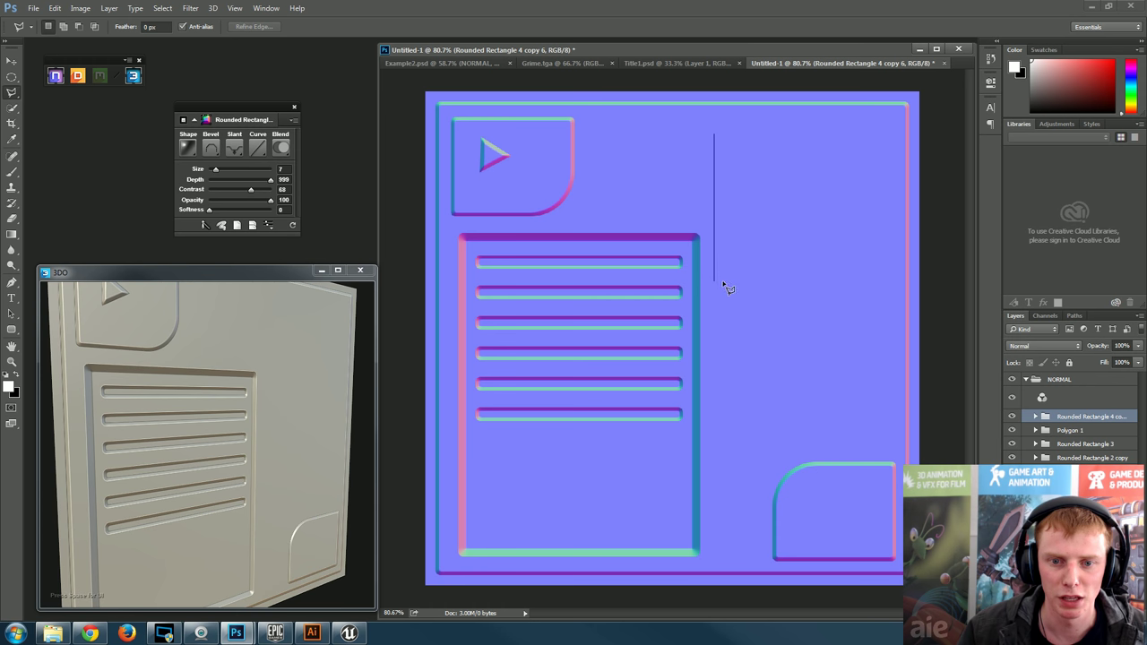
shift+click(788, 293)
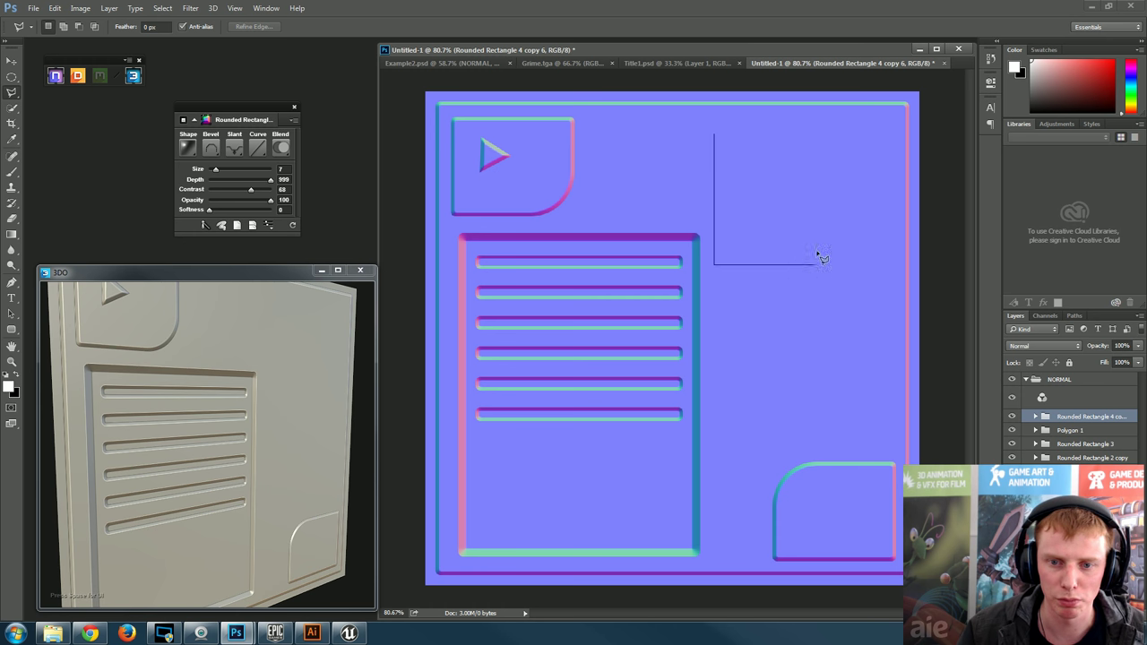
shift+click(844, 207)
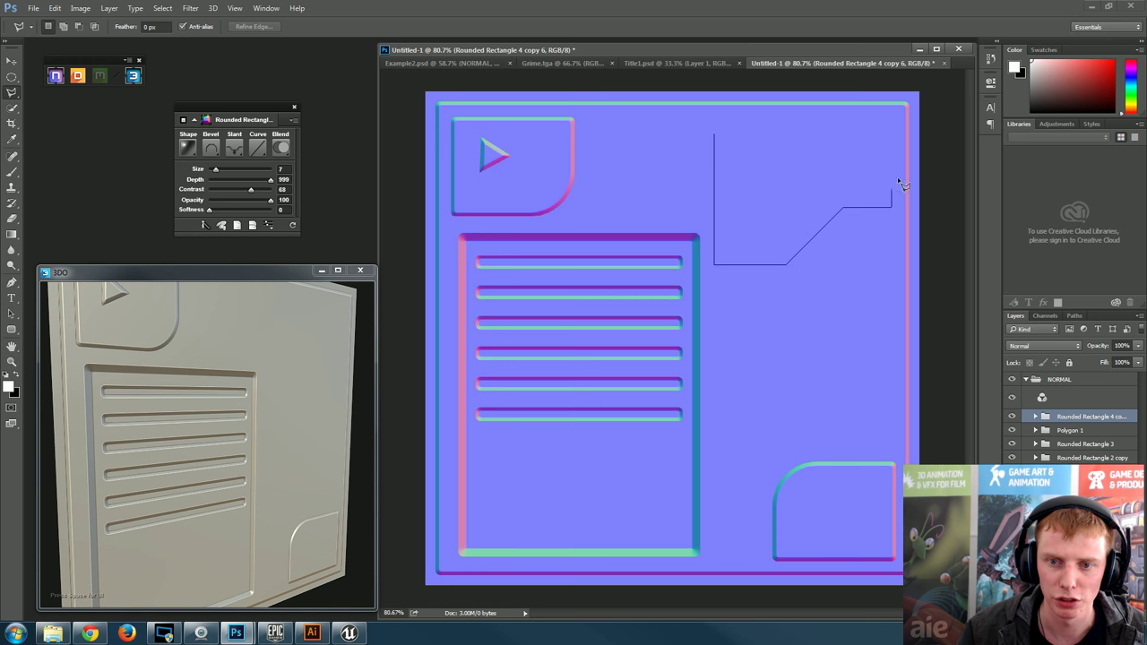
shift+click(907, 131)
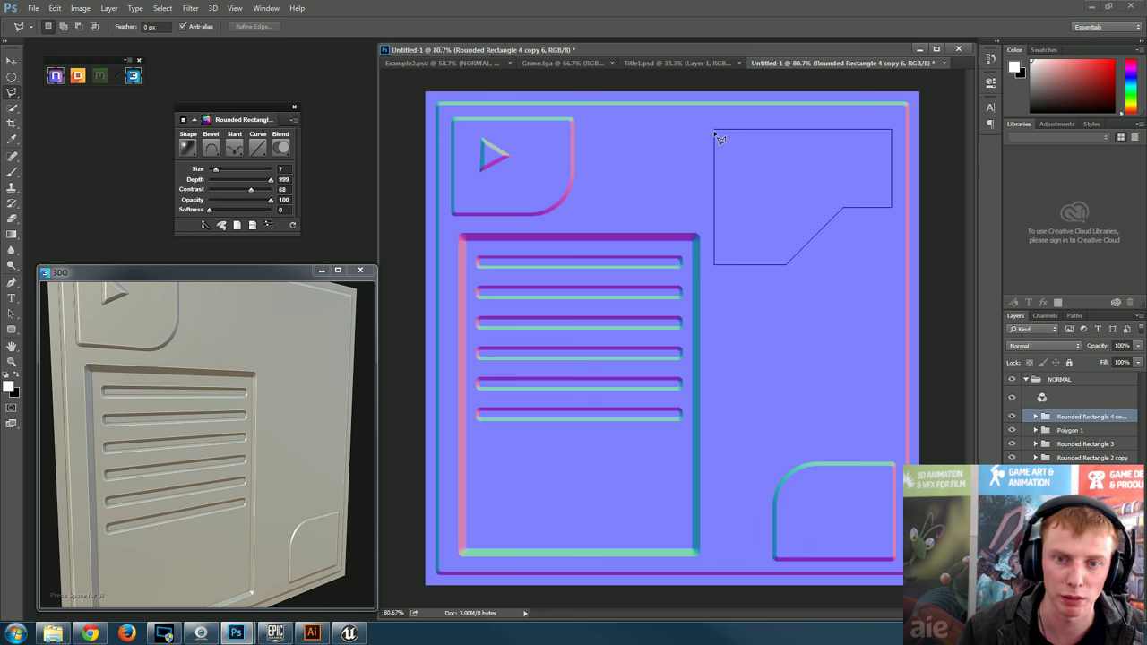
click(715, 137)
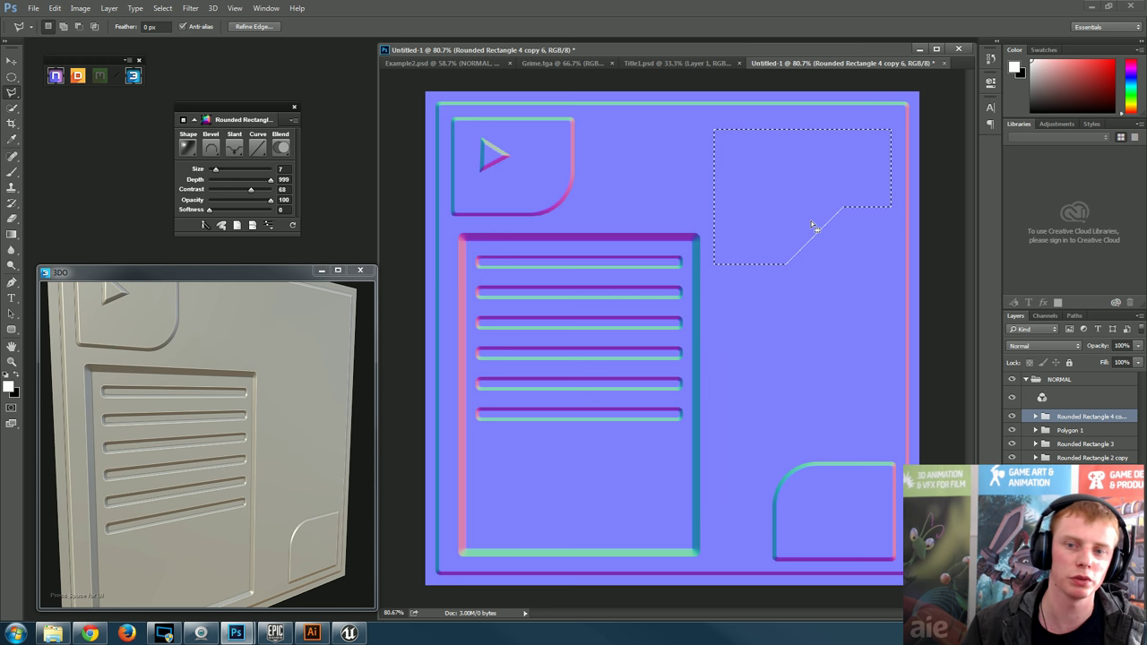
click(238, 172)
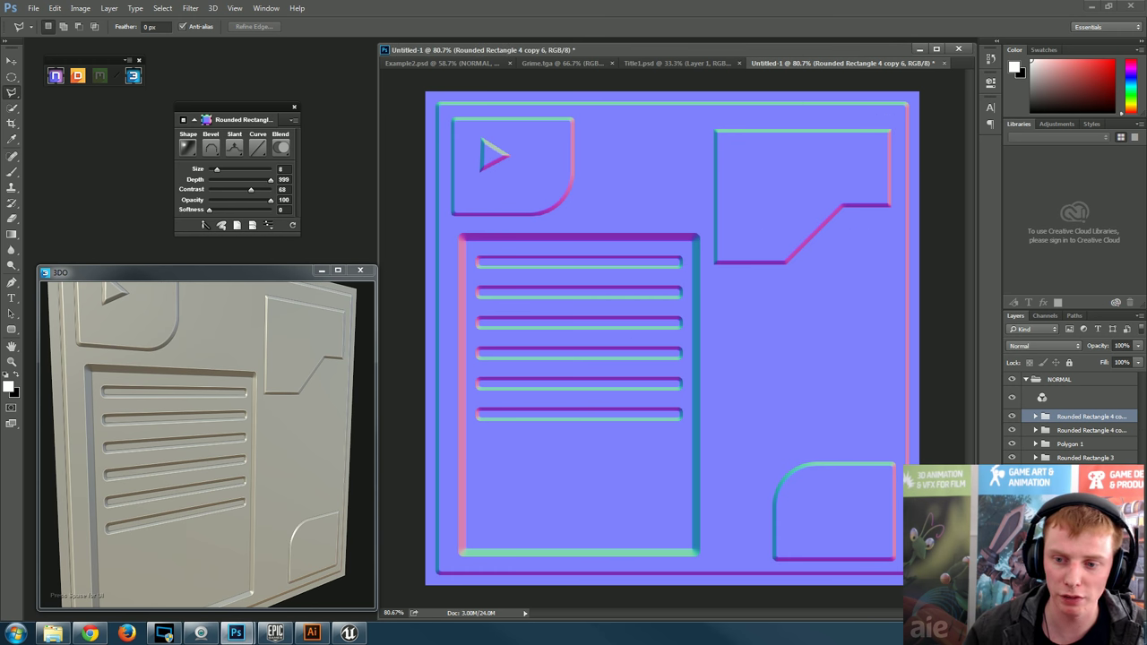
- Outline a smaller inset version inside the angular panel with the Polygonal Lasso, convert it with nDo beneath the outer panel's layer, and check it with that layer hidden
click(1080, 431)
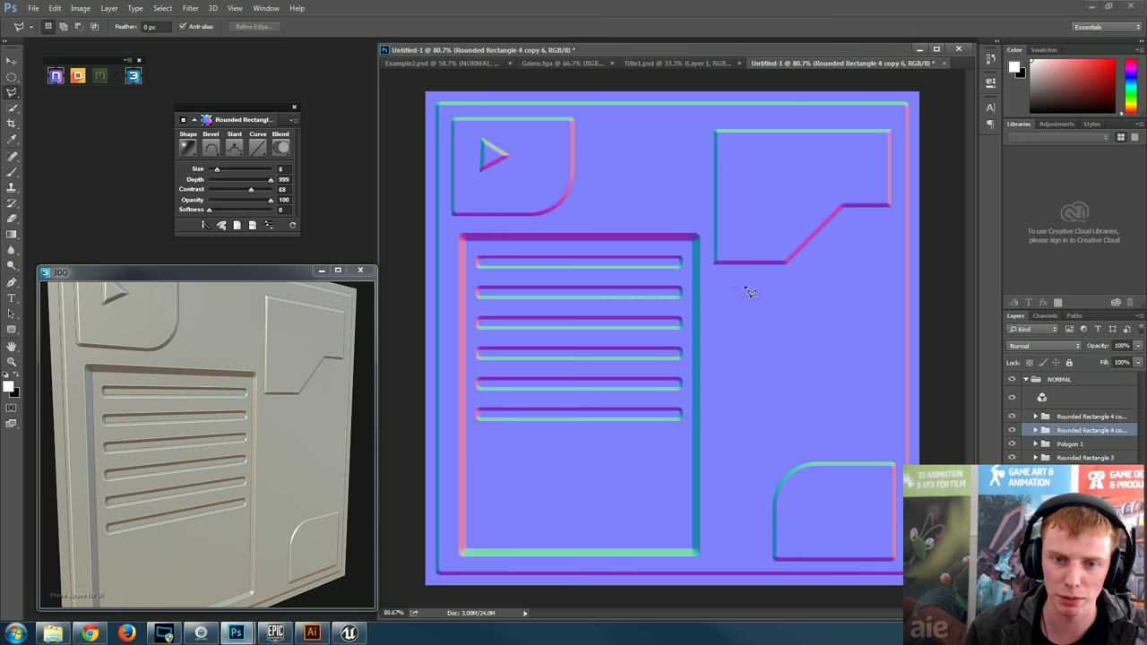
click(728, 143)
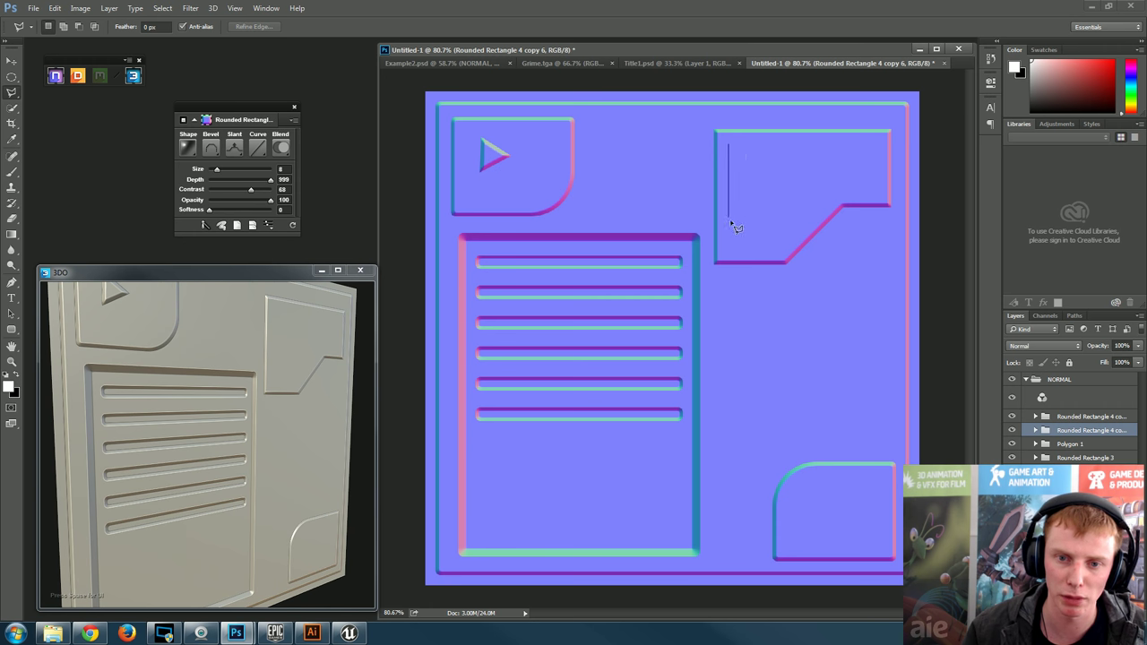
click(727, 249)
click(776, 249)
click(819, 205)
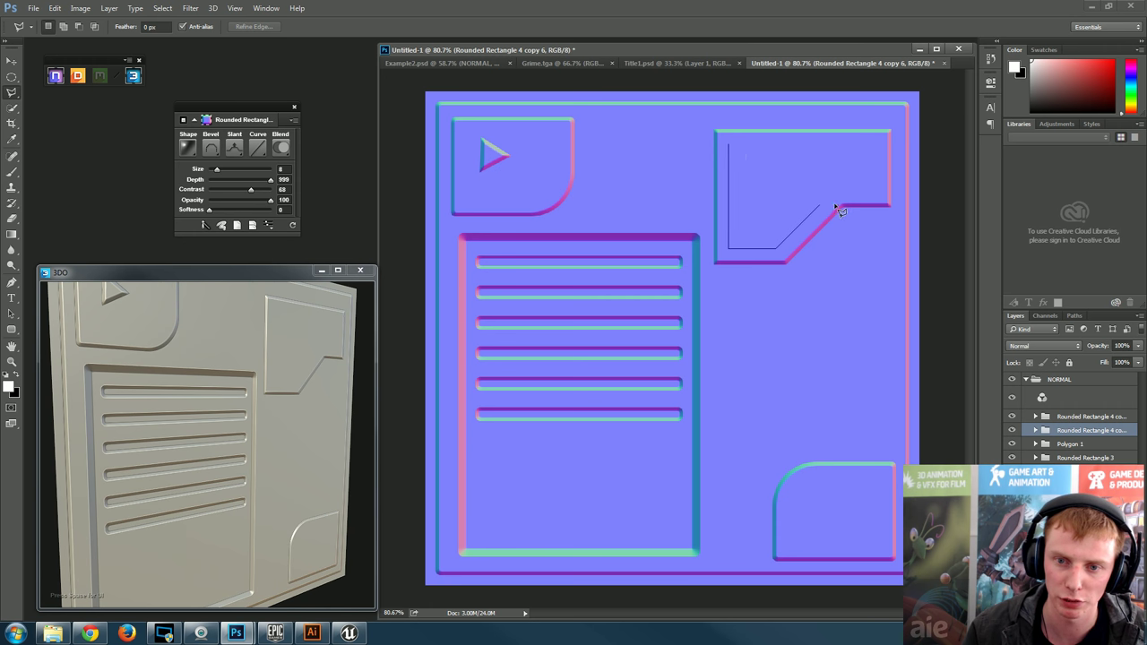
click(878, 193)
click(877, 140)
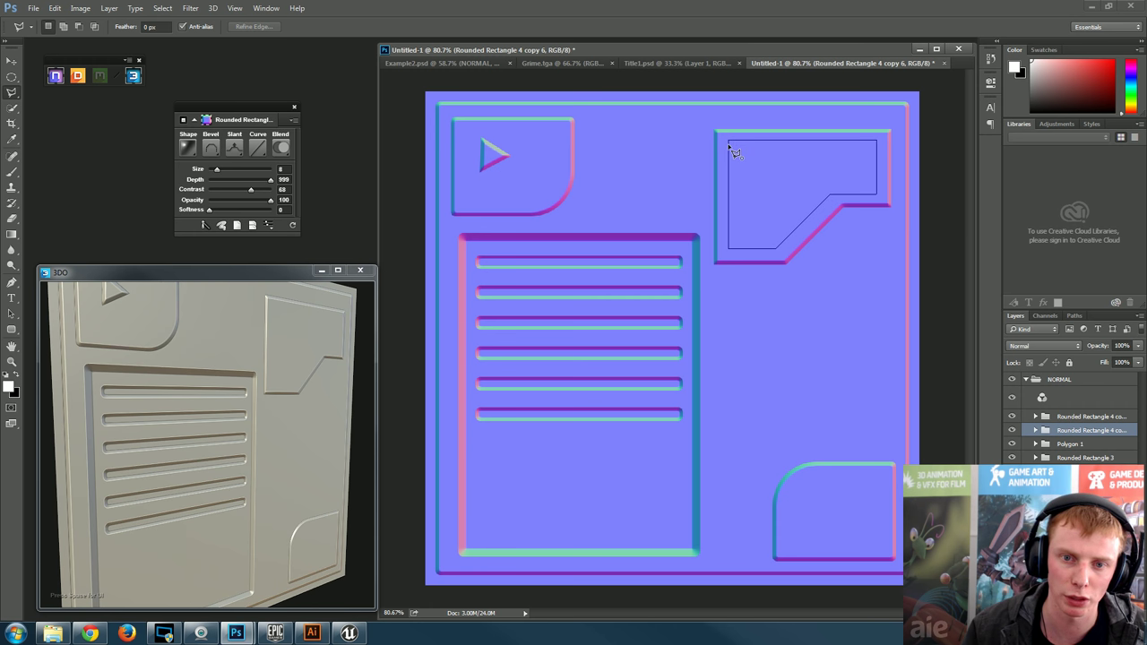
click(730, 147)
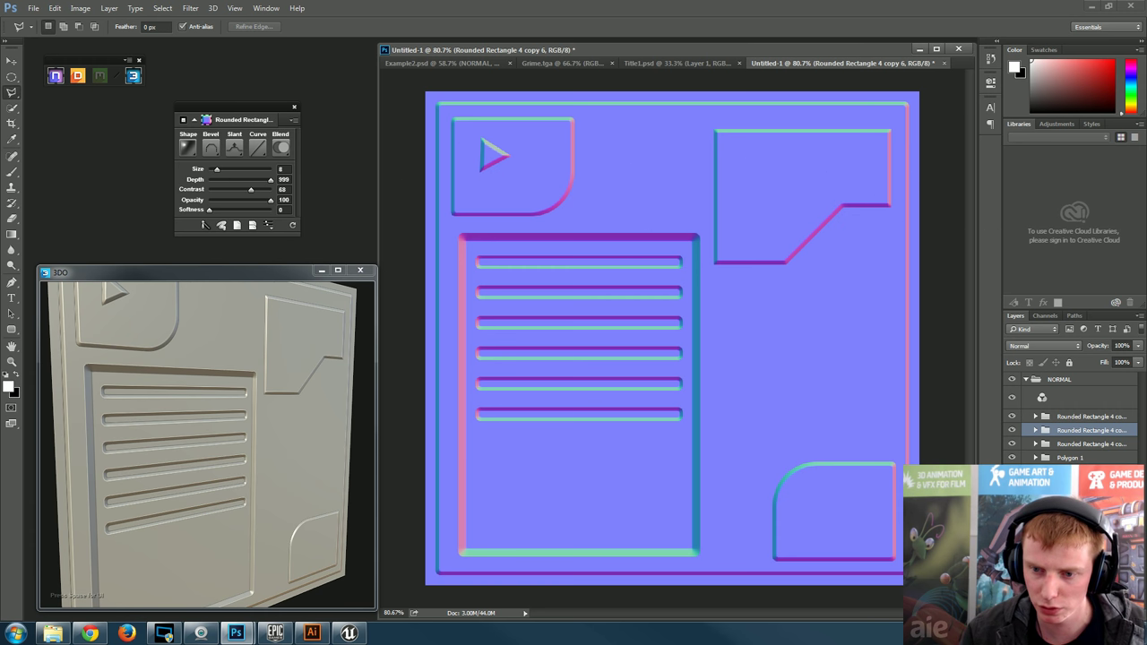
click(1012, 417)
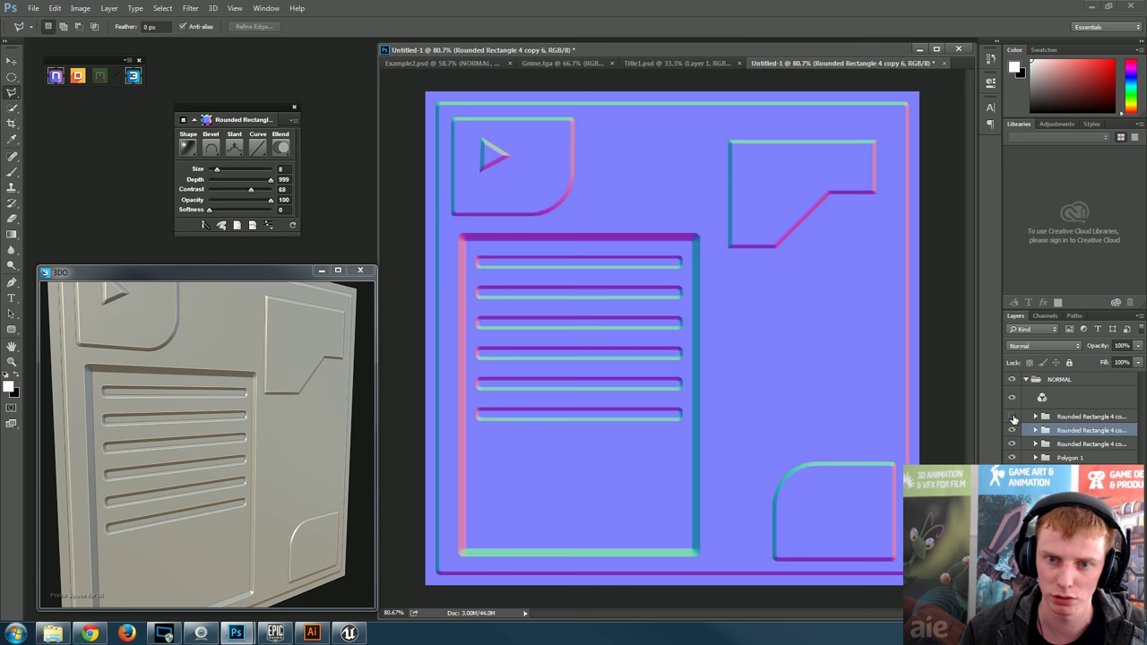
click(1012, 417)
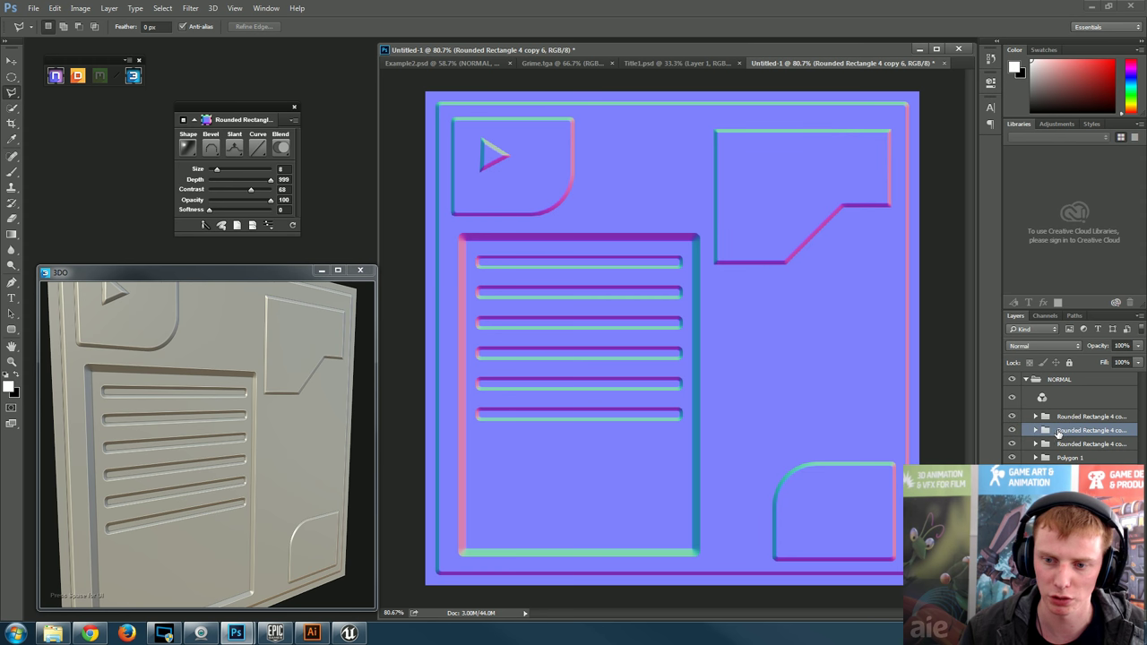
- Show the inset angular panel and set its nDo slant to Down so it sinks into the outer panel
click(1075, 417)
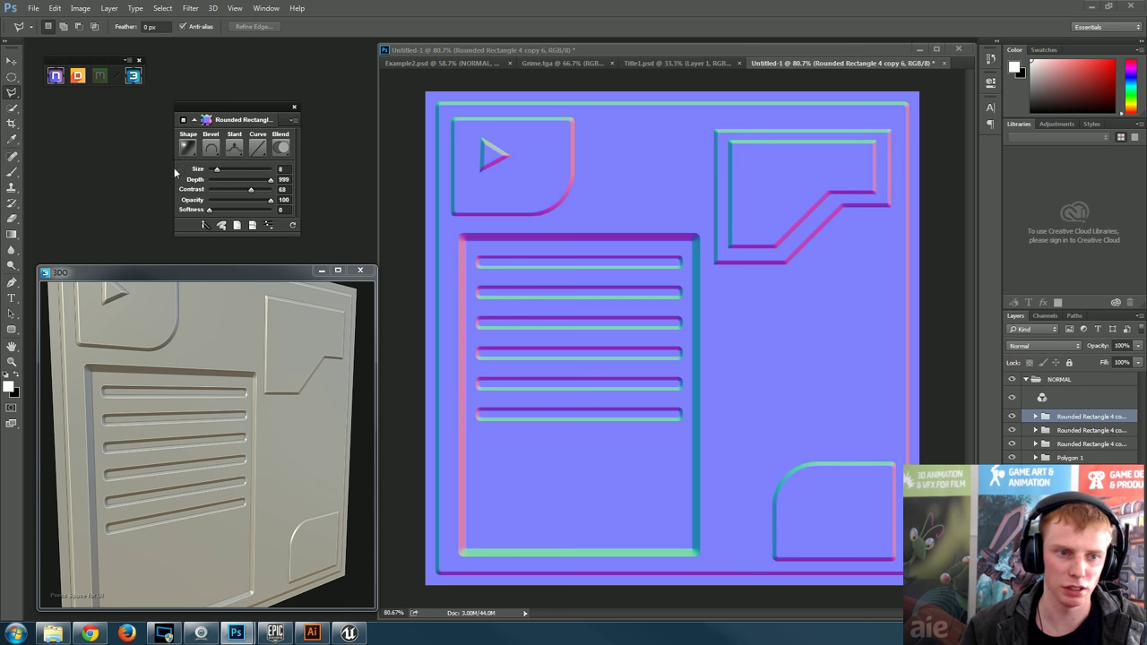
click(235, 149)
click(249, 188)
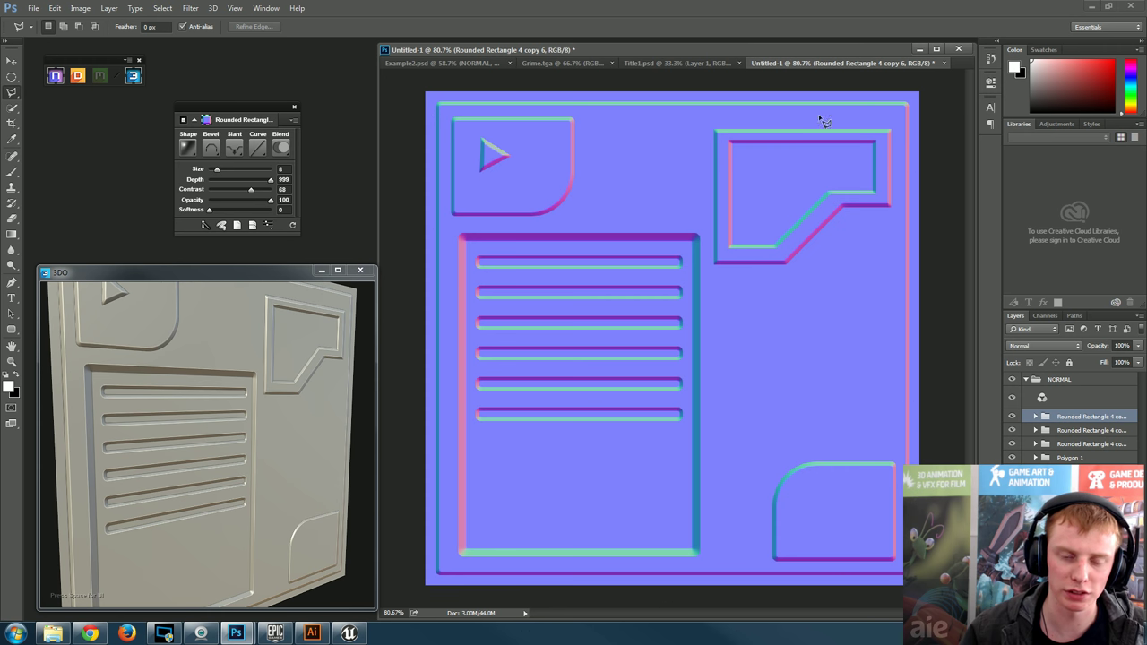
- Switch to Illustrator and draw a square about 84 mm wide near the middle of the artboard, deleting the stray duplicate beside it
click(12, 330)
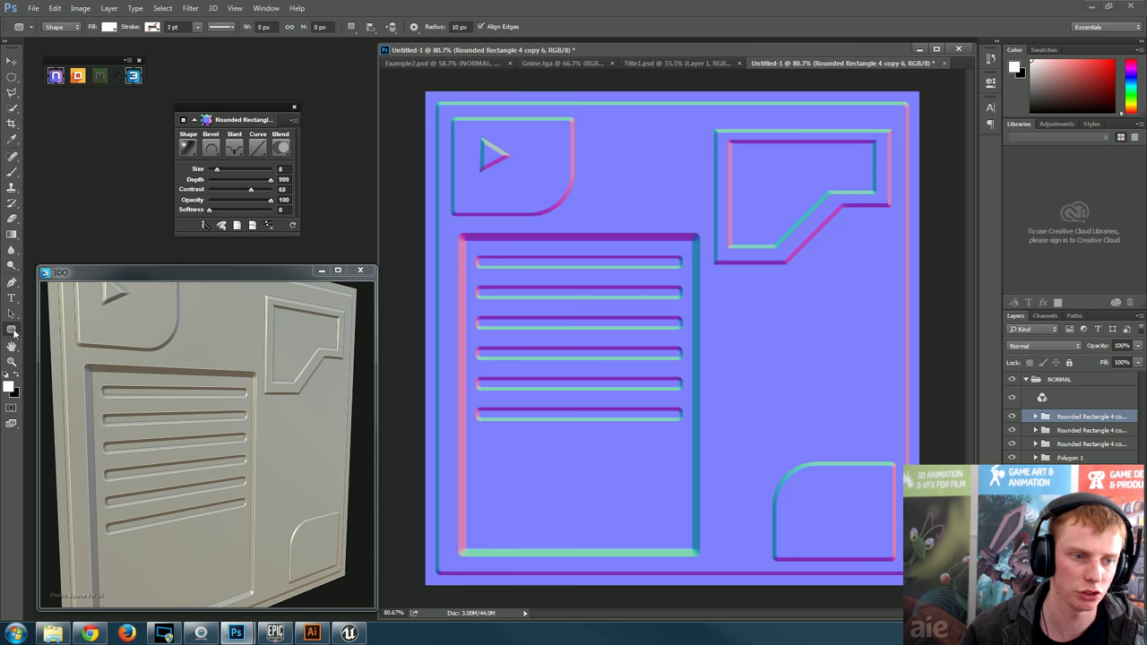
click(312, 633)
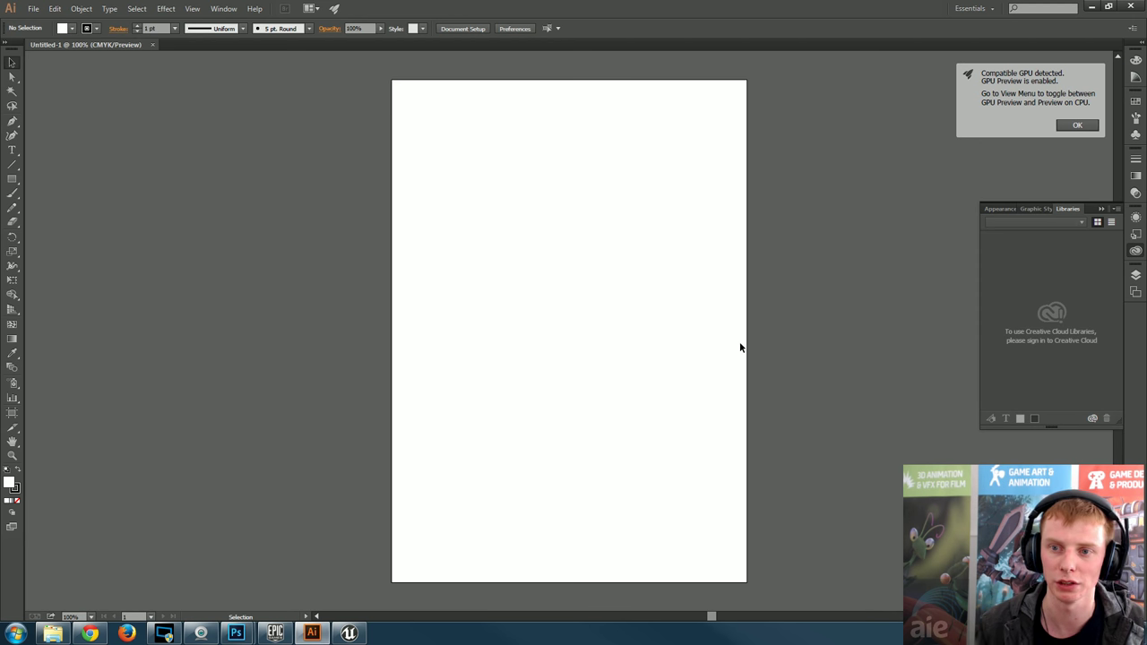
click(1079, 125)
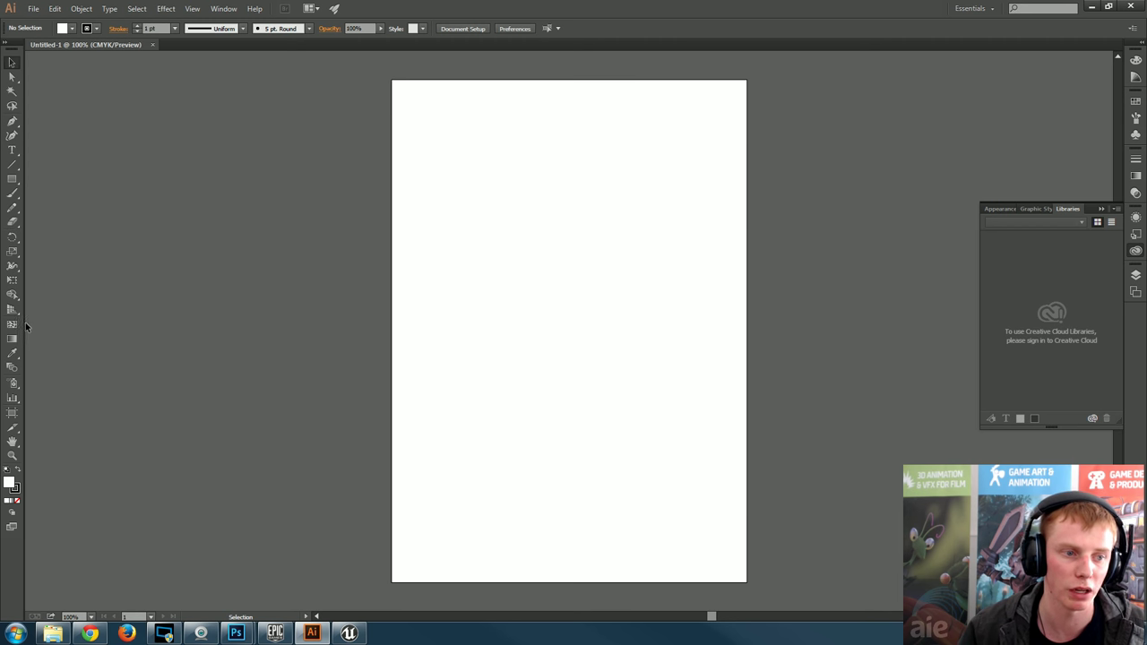
click(11, 179)
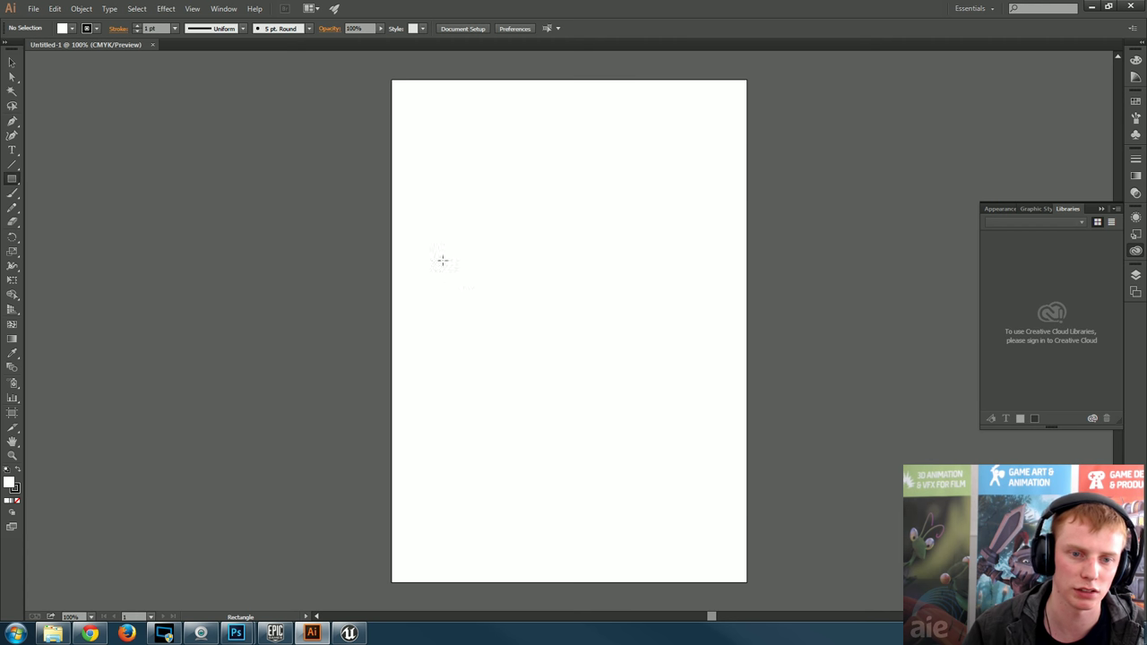
drag(496, 230, 637, 368)
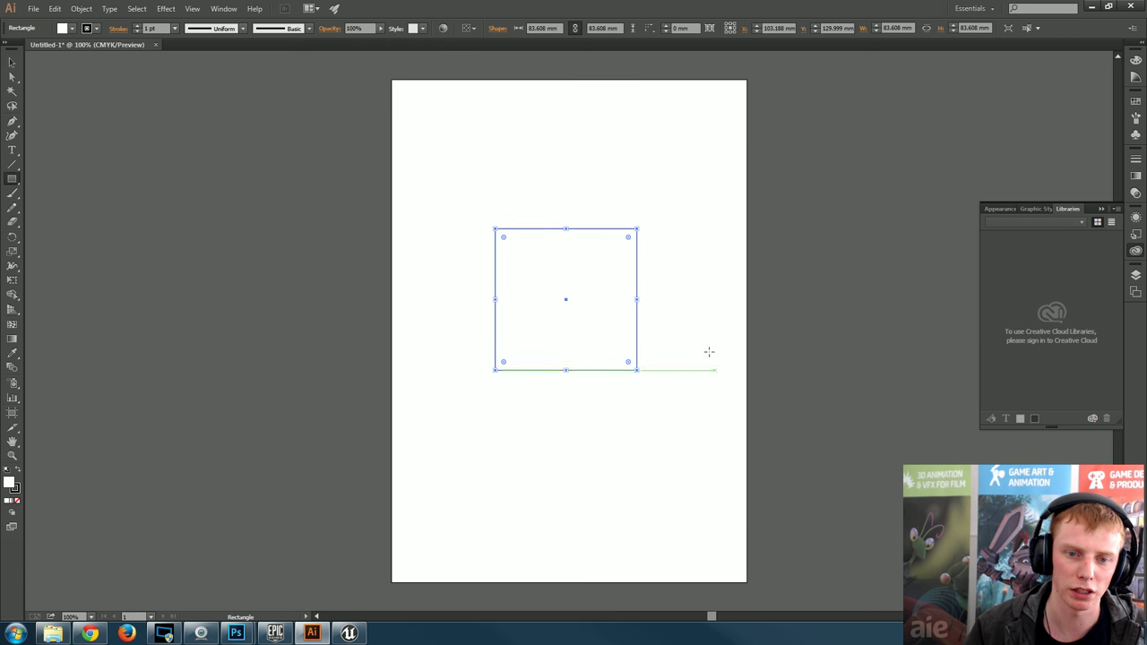
click(709, 321)
click(552, 341)
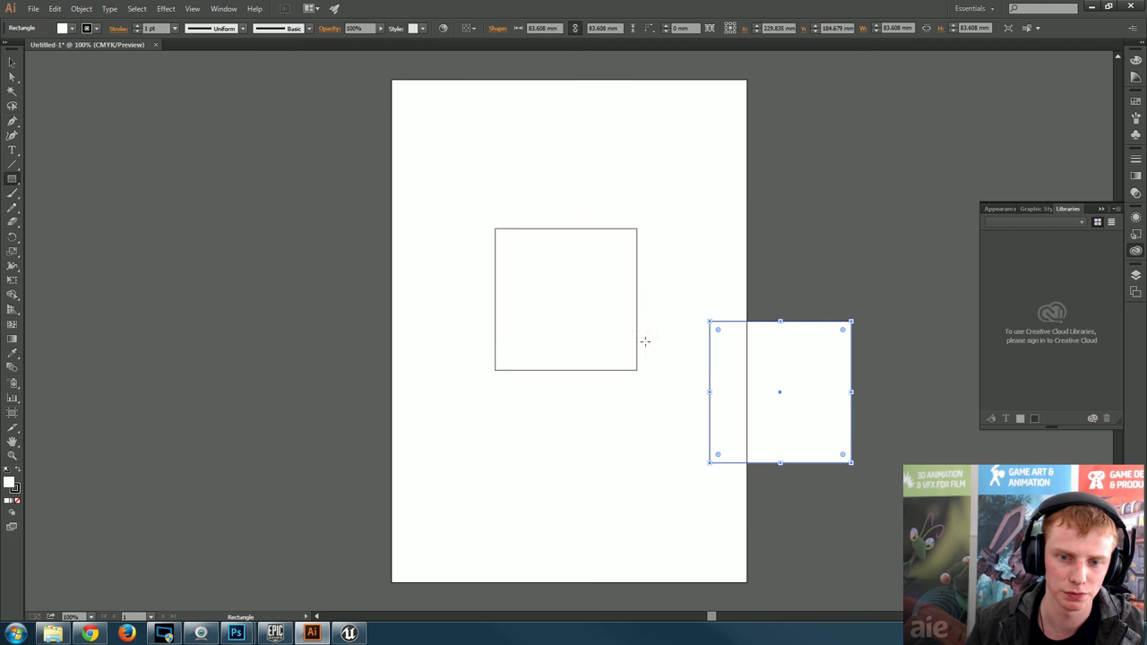
key(Delete)
- Fill the square with the CMYK Green swatch
click(13, 61)
click(535, 280)
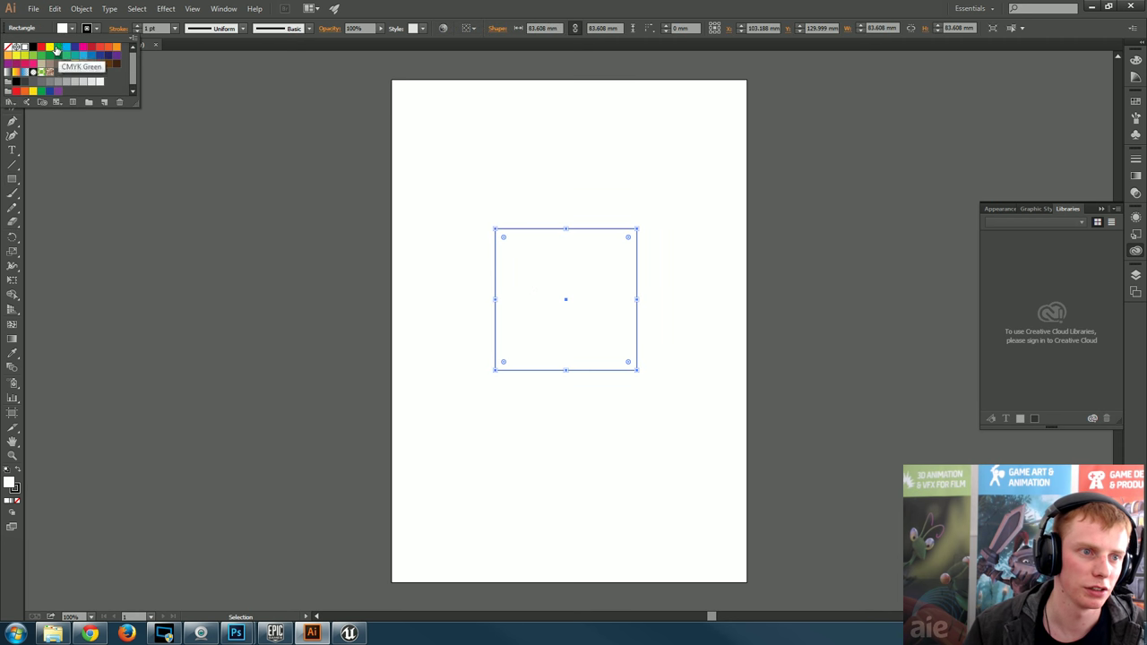
click(55, 47)
- Try rounding the green square's corners to a radius of about 20.8 mm and restore its sharp corners
drag(628, 362, 602, 336)
key(a)
key(ctrl+z)
key(v)
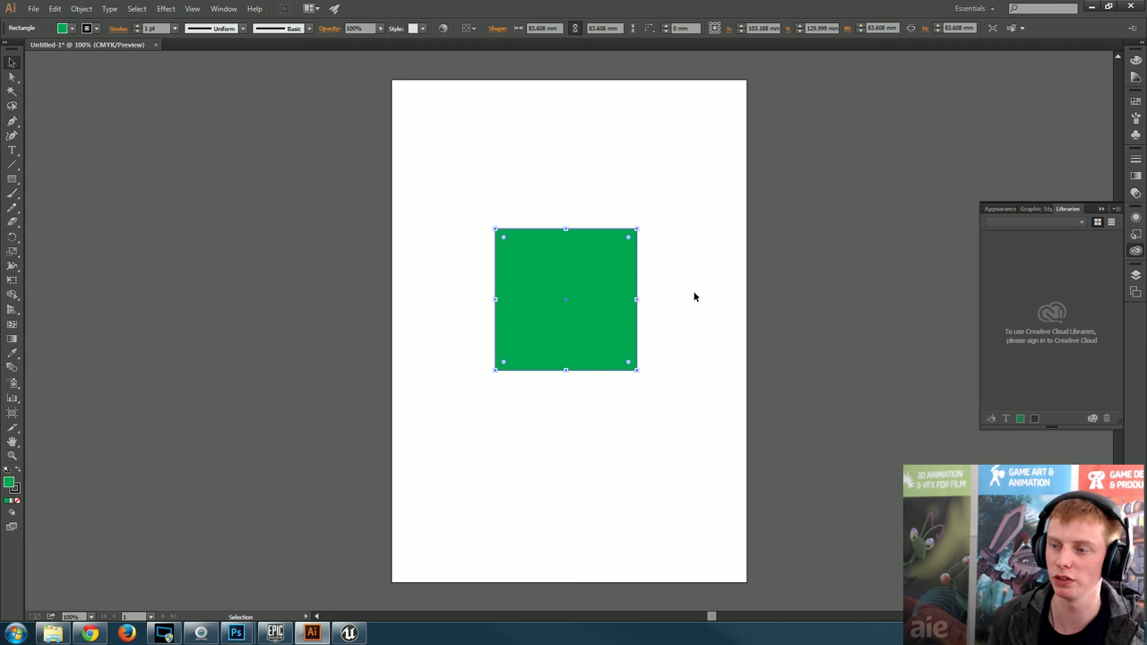
drag(629, 363, 609, 328)
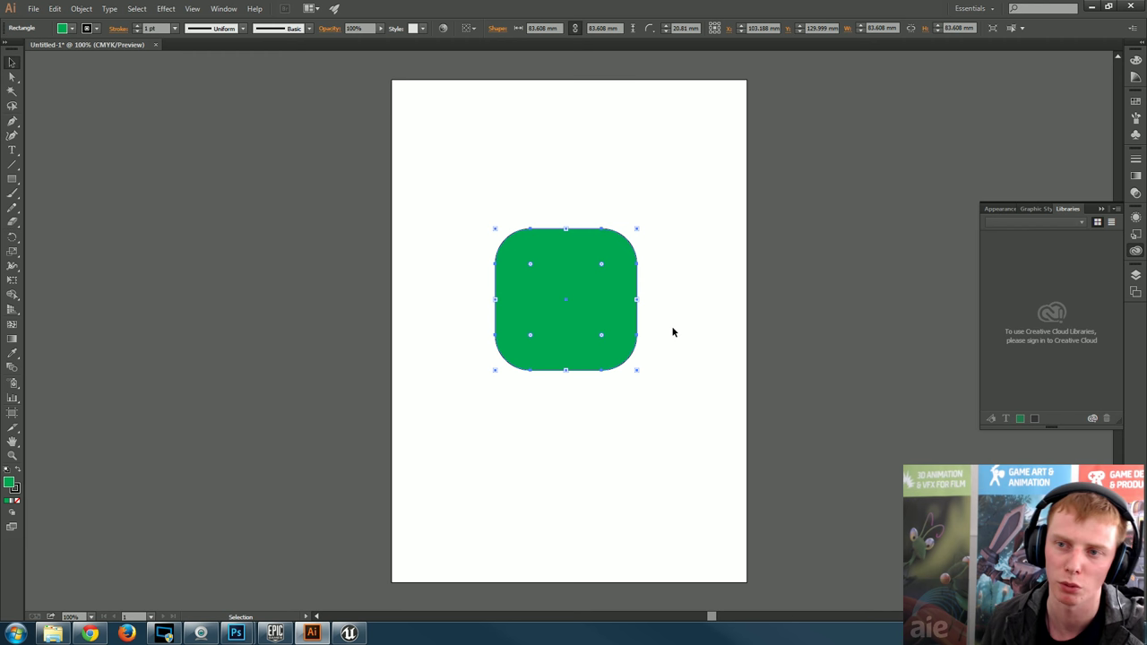
click(672, 326)
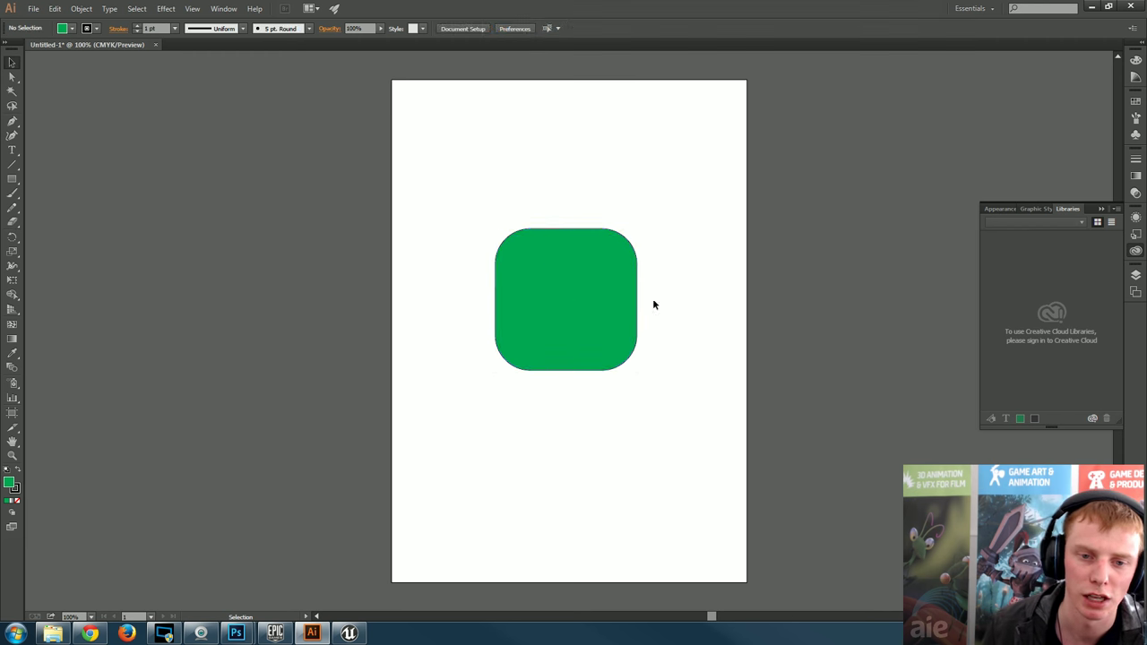
click(601, 264)
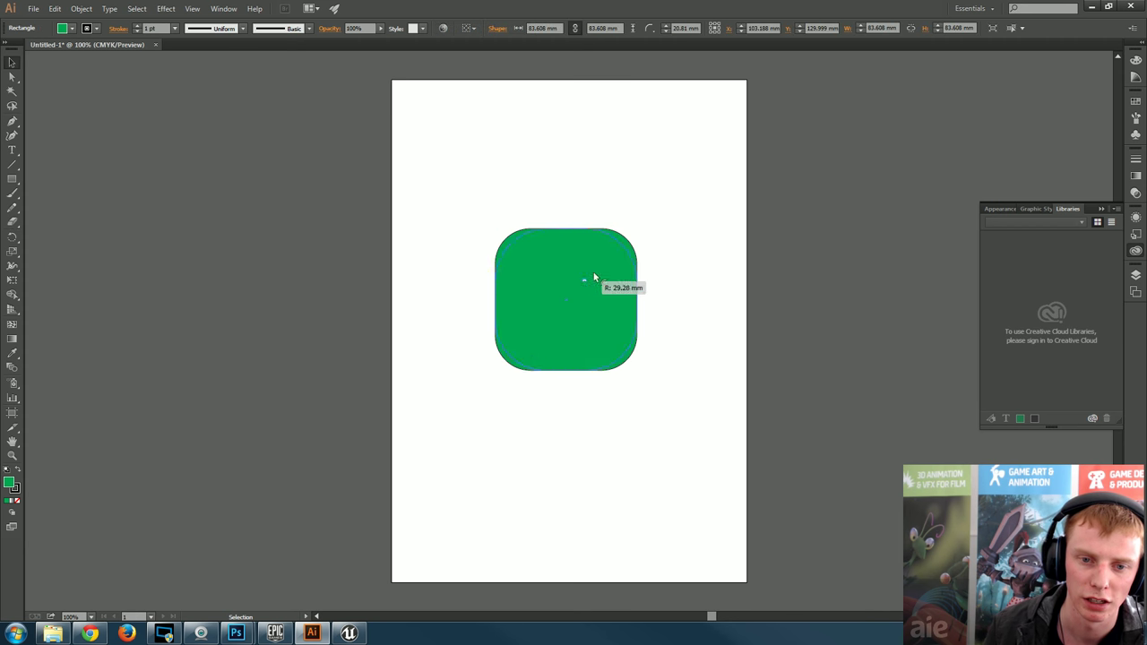
drag(652, 236, 672, 308)
click(667, 271)
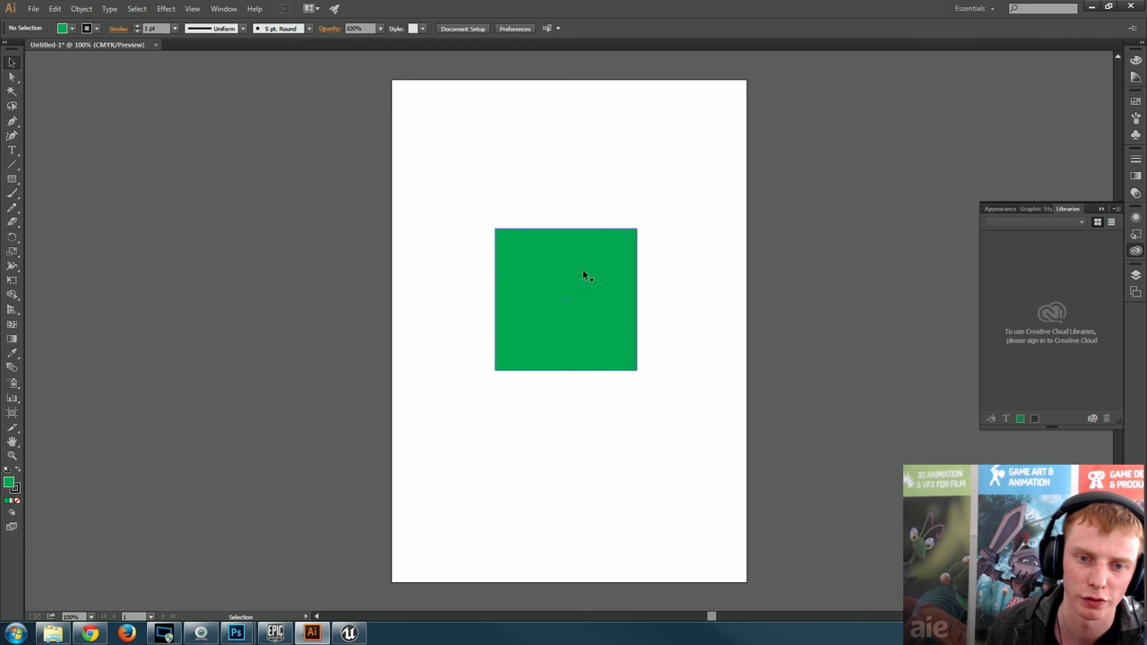
- Start a Warp effect with the Arc style on the green square
click(511, 247)
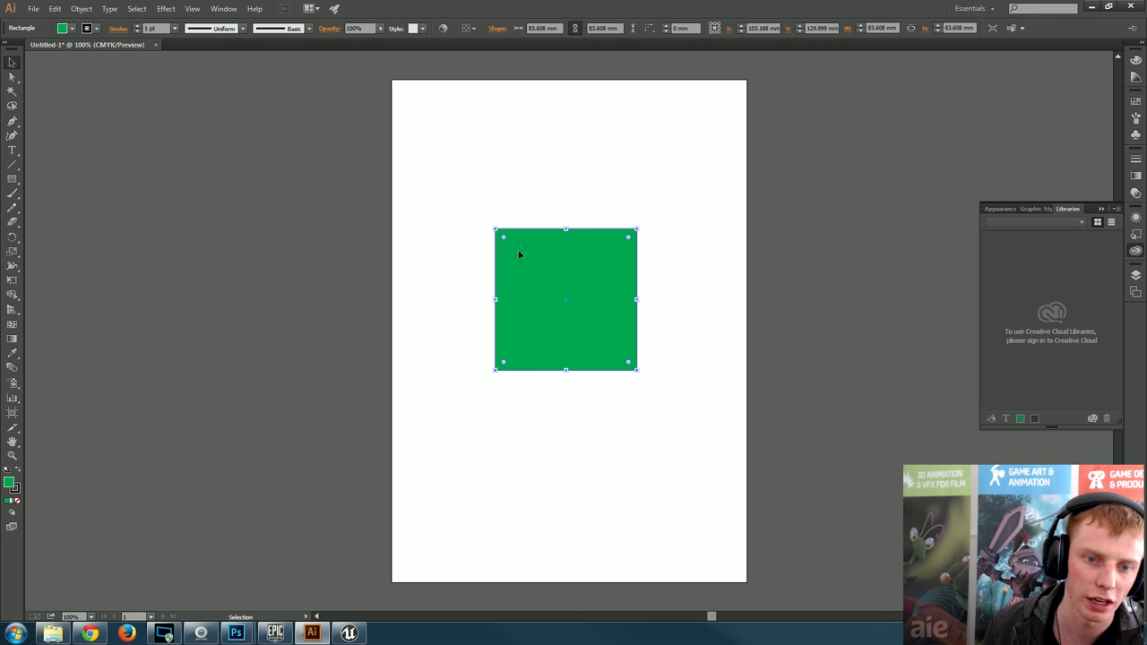
click(168, 8)
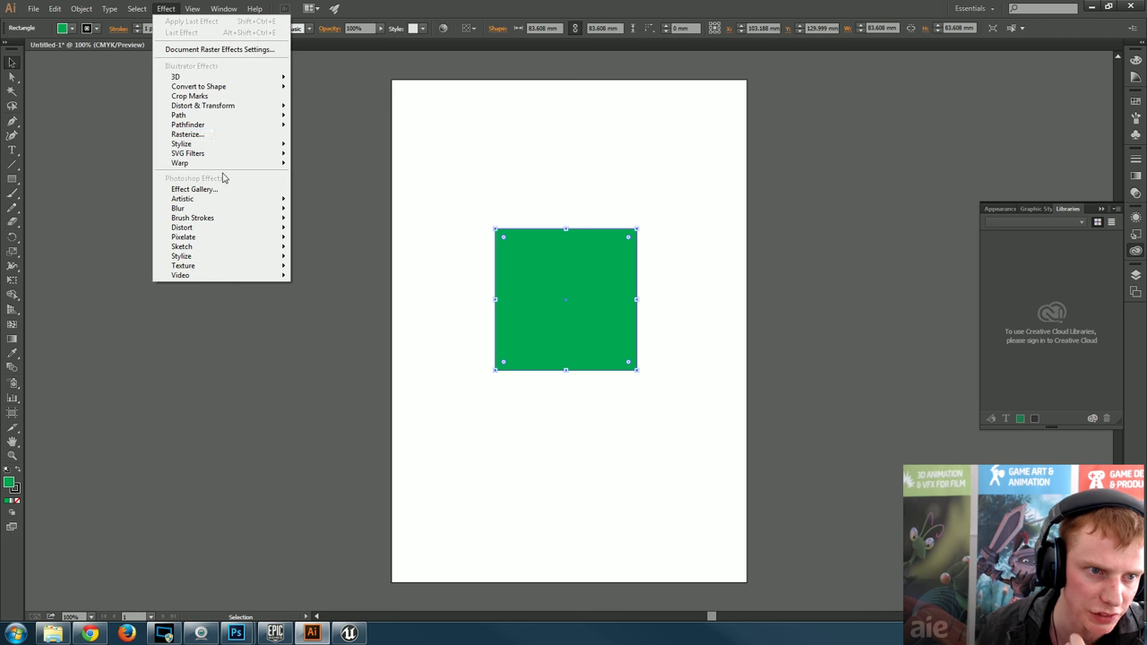
mouse_move(236, 170)
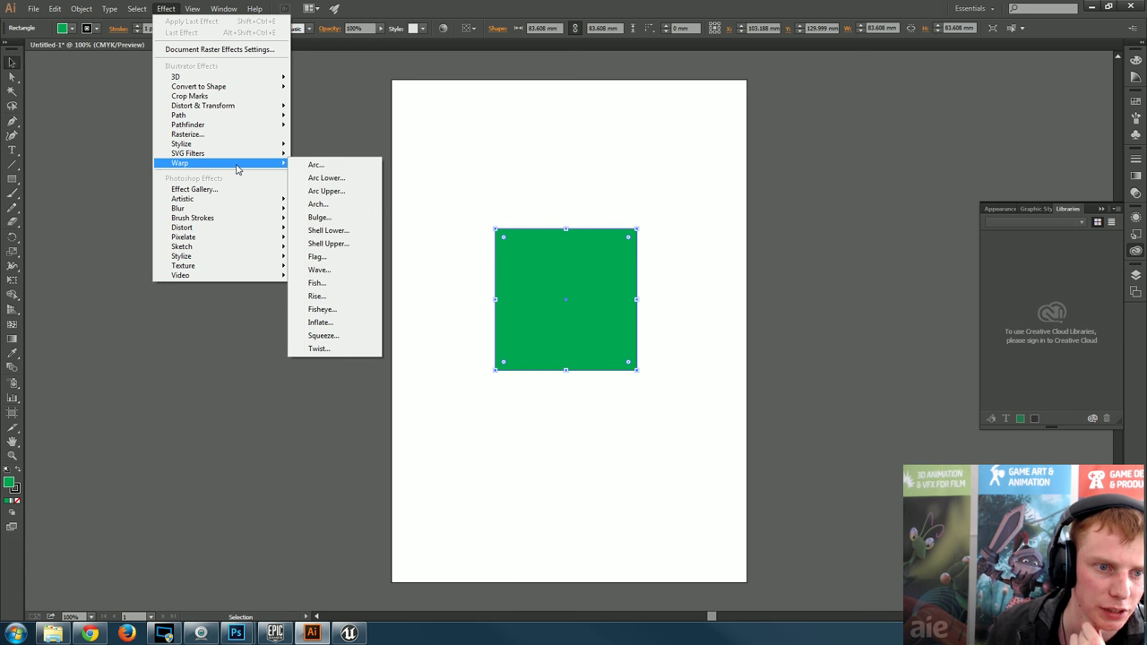
click(331, 166)
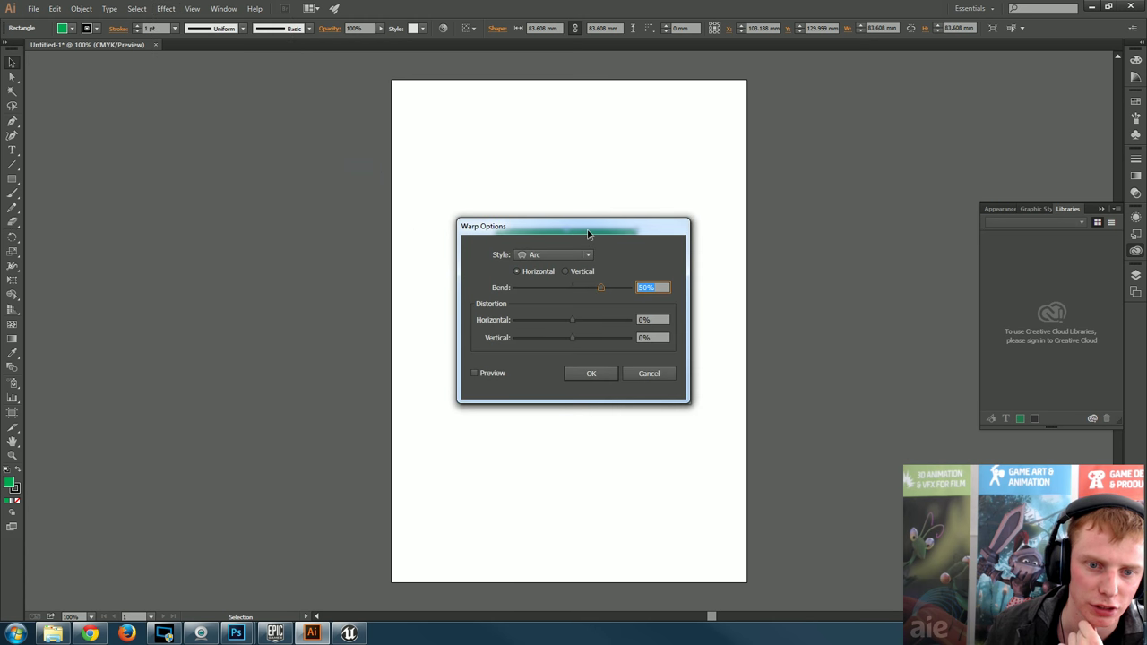
drag(581, 236, 823, 207)
click(812, 229)
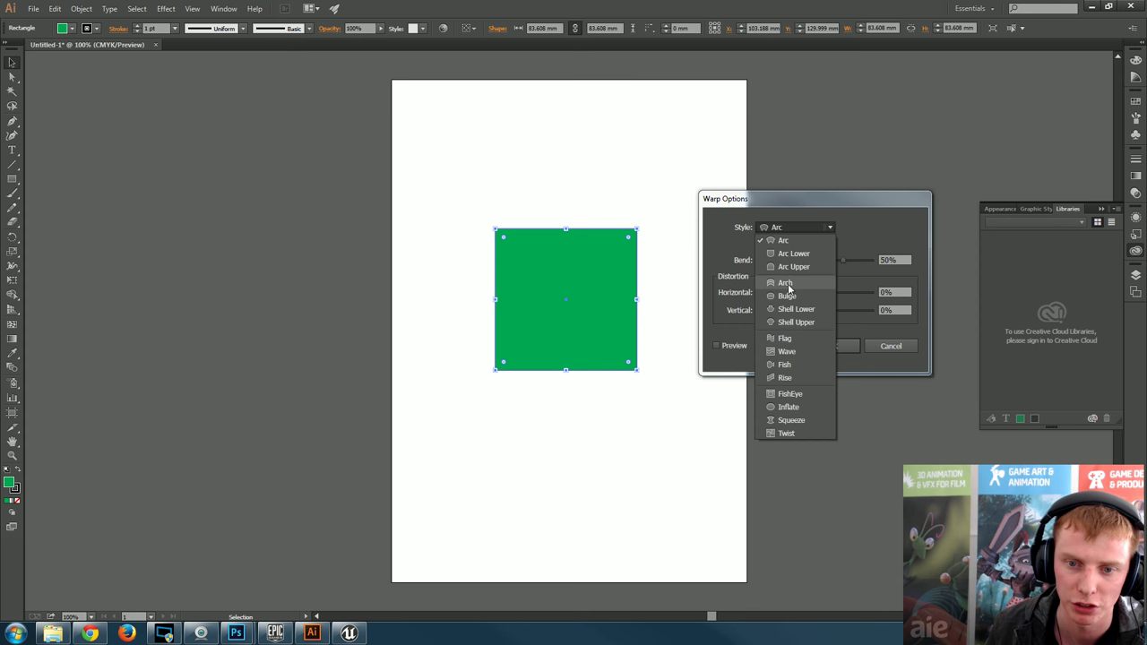
click(782, 240)
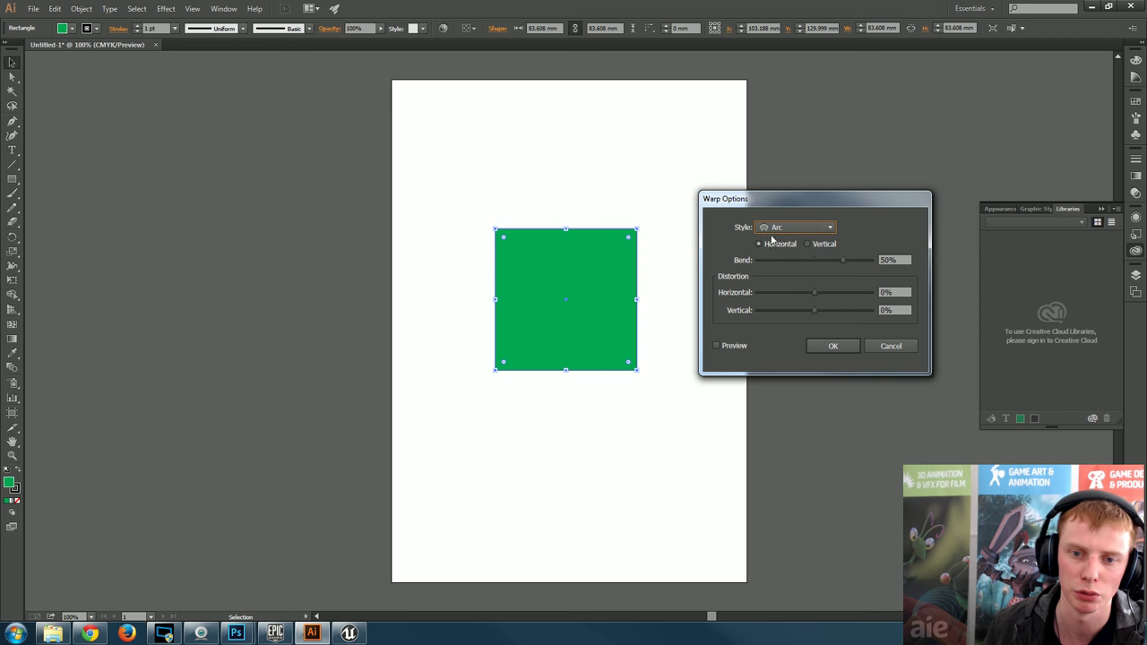
- Preview and apply the horizontal Arc warp with bend -58%, horizontal distortion -37% and vertical distortion 1%
drag(814, 296, 836, 314)
drag(843, 261, 796, 265)
click(726, 347)
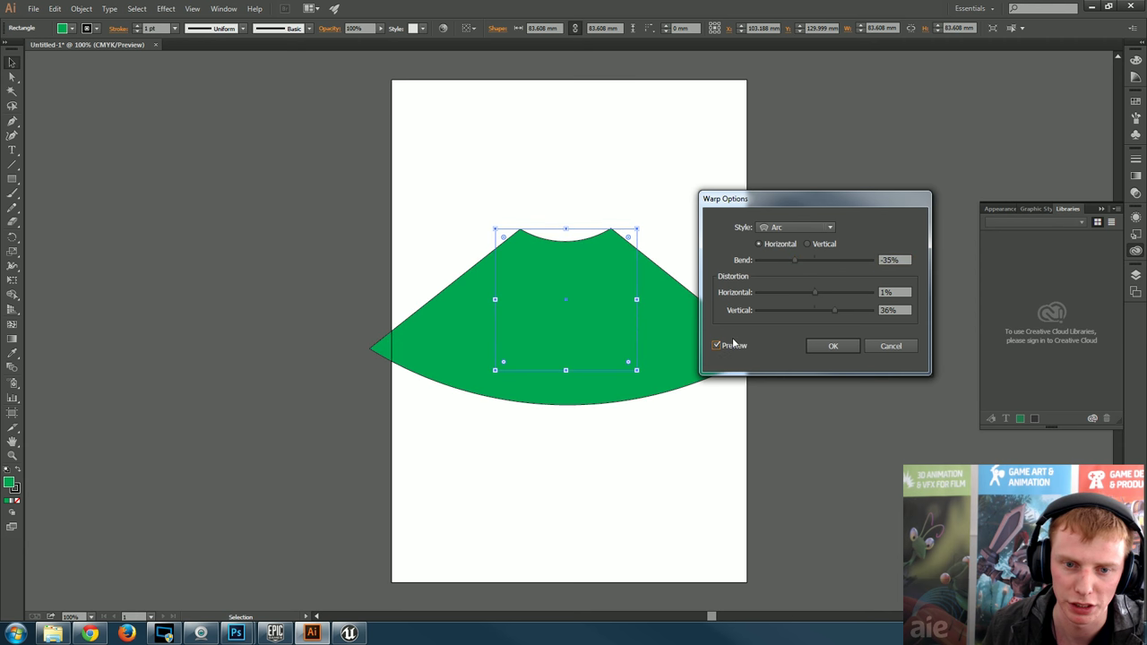
drag(834, 310, 814, 310)
drag(794, 261, 794, 294)
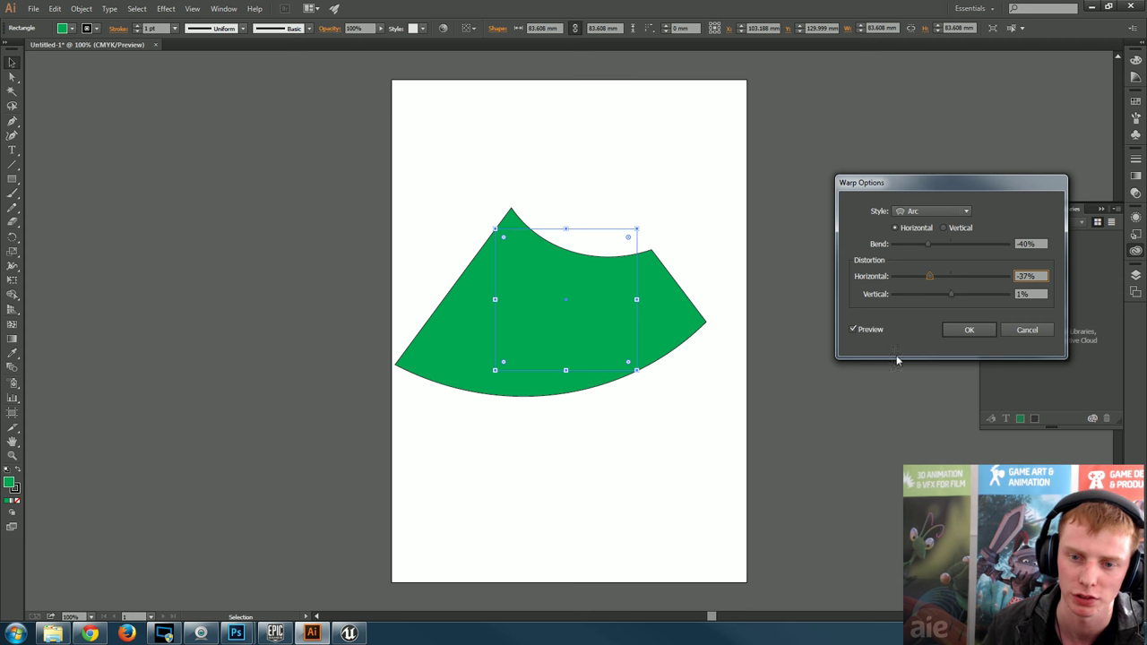
drag(904, 184, 814, 117)
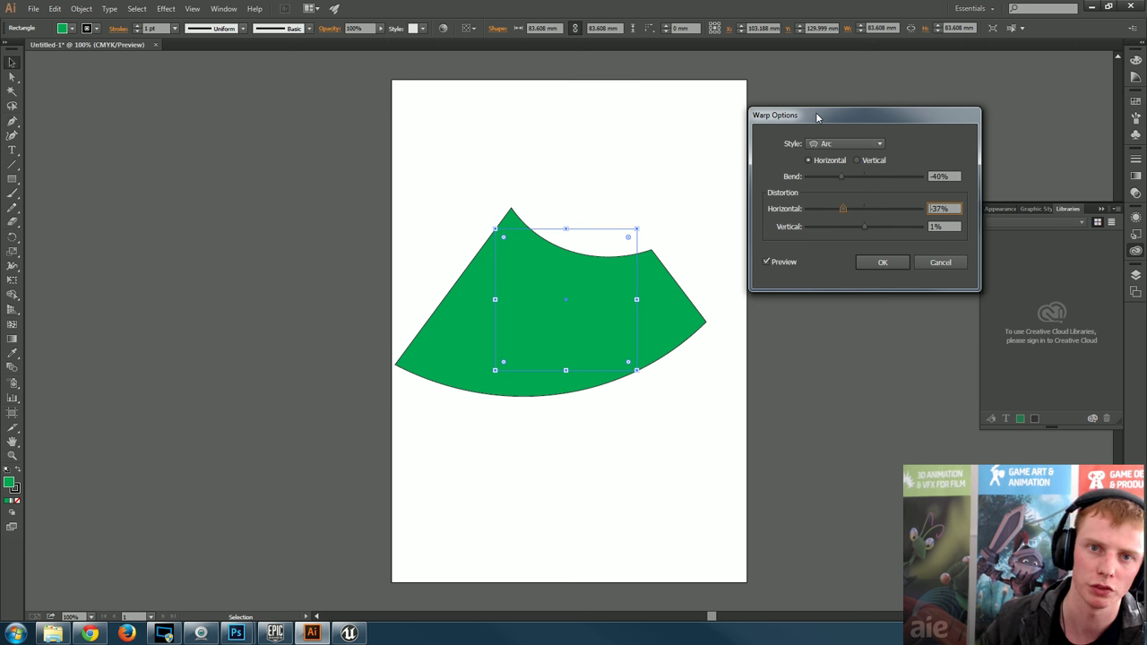
drag(843, 175, 831, 177)
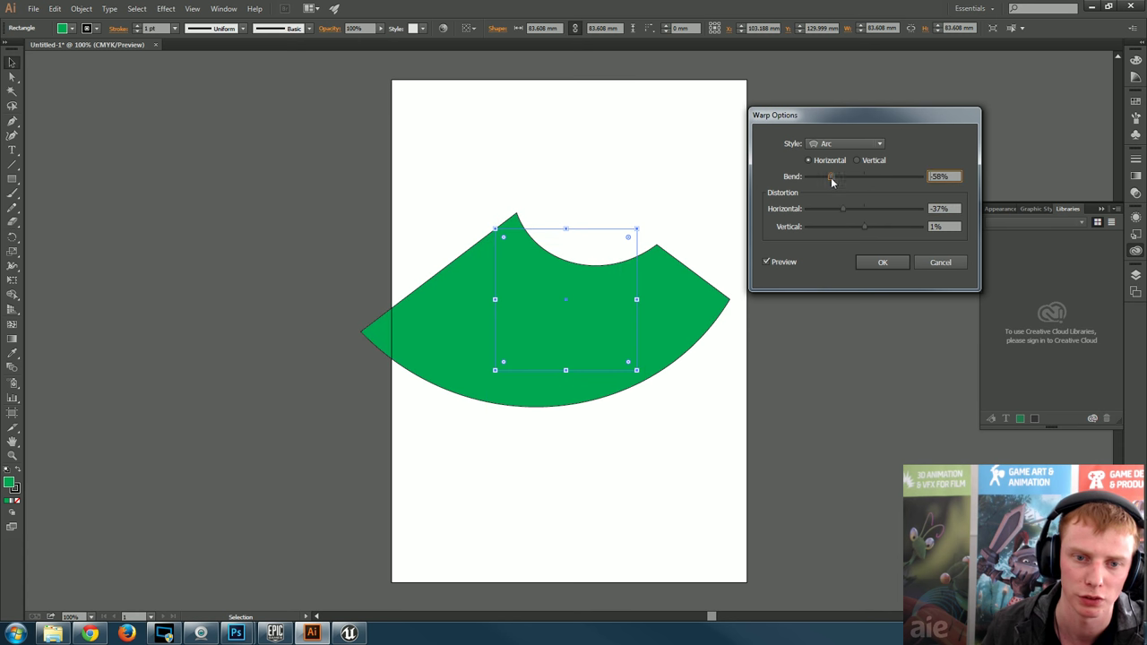
click(883, 262)
click(586, 184)
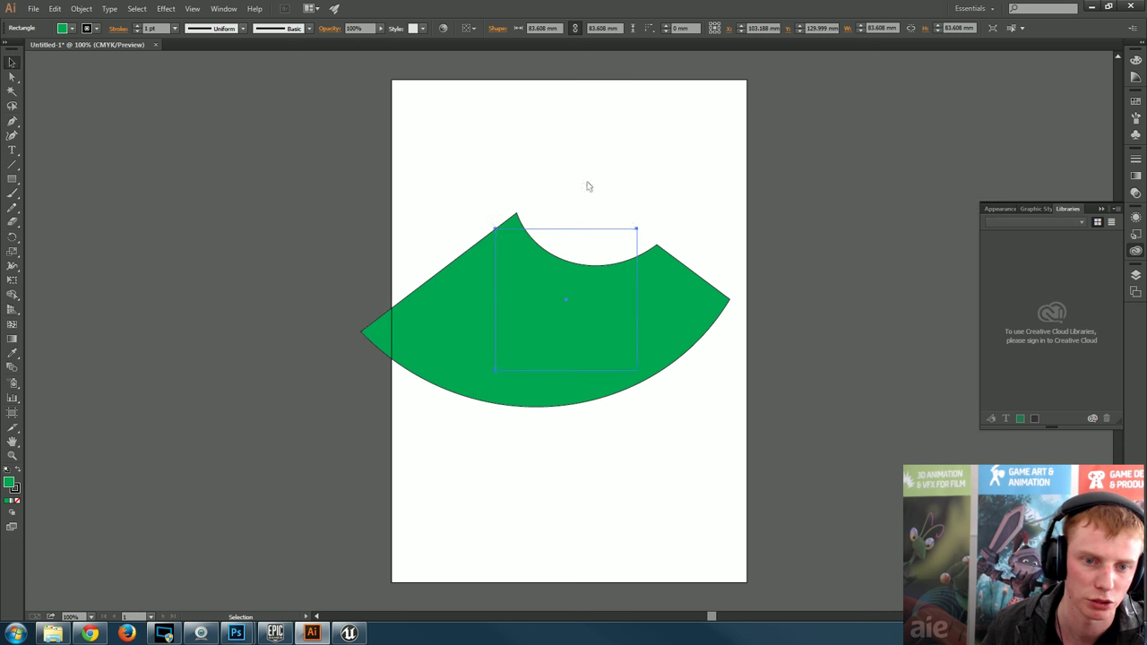
- Copy the warped green shape and switch back to the normal map document in Photoshop
click(473, 317)
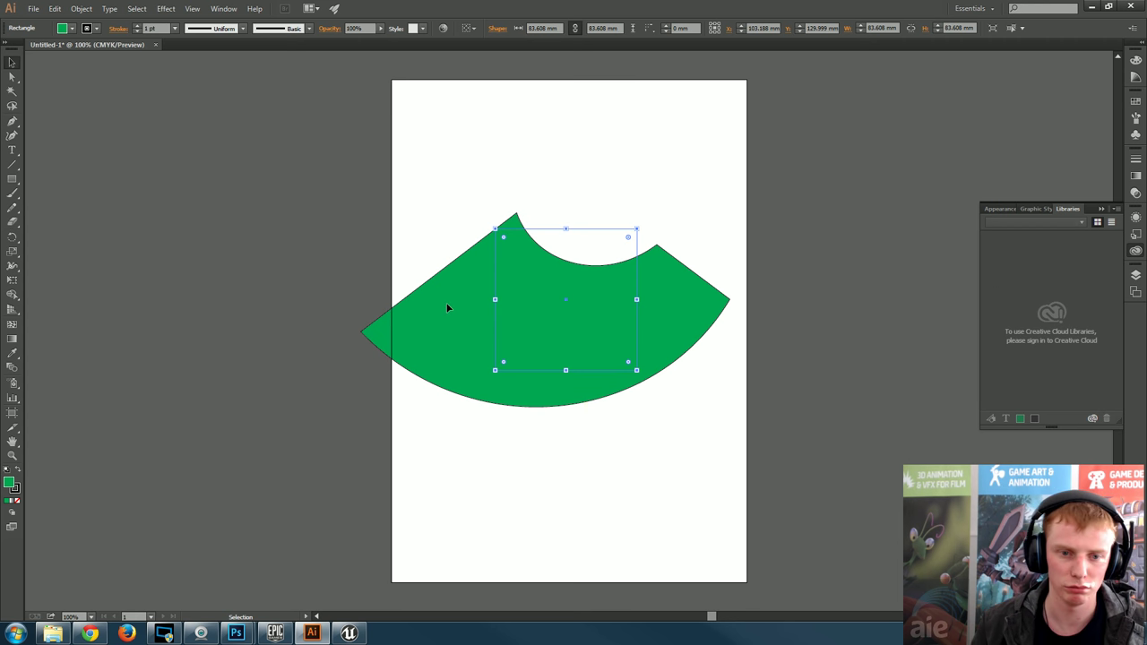
click(473, 327)
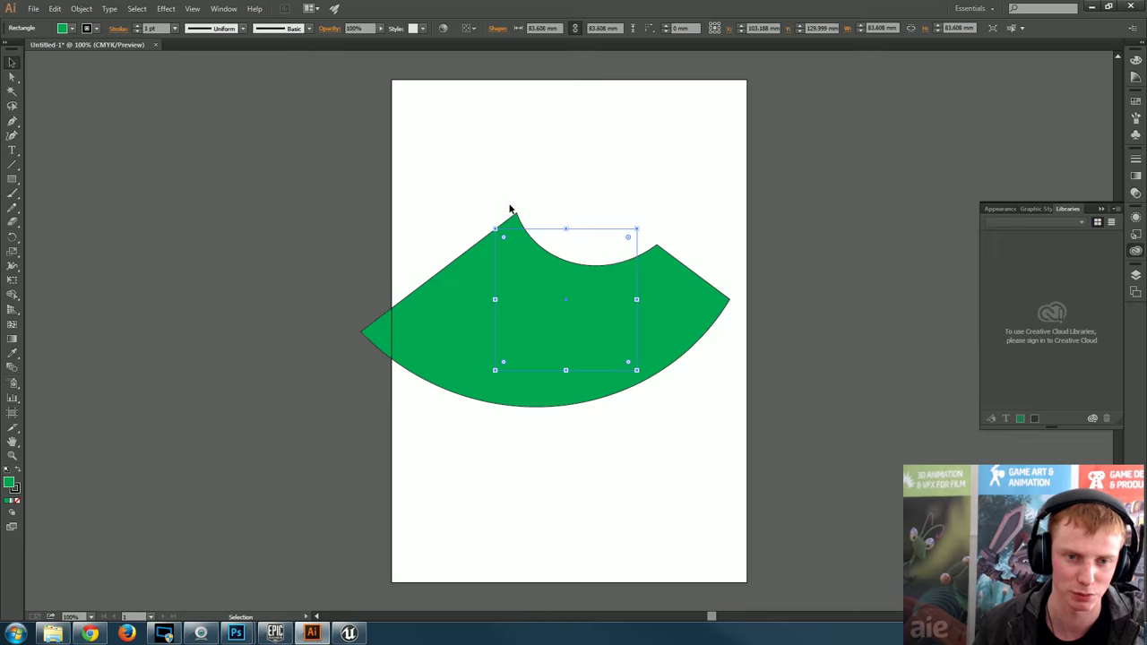
click(547, 216)
click(473, 330)
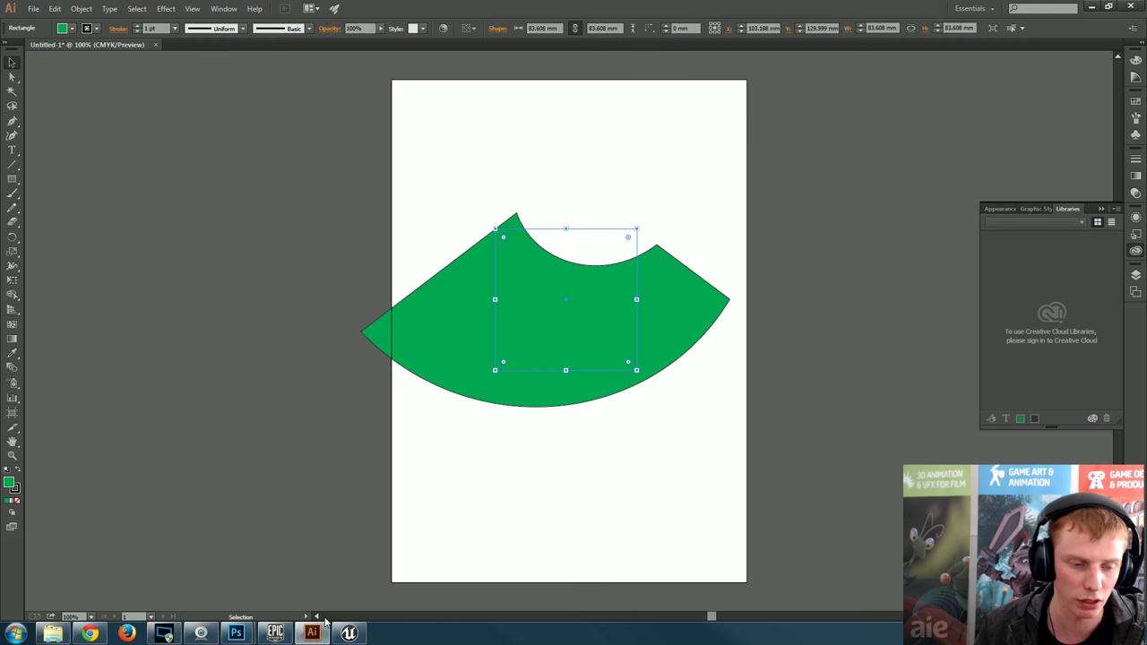
mouse_move(238, 636)
click(302, 578)
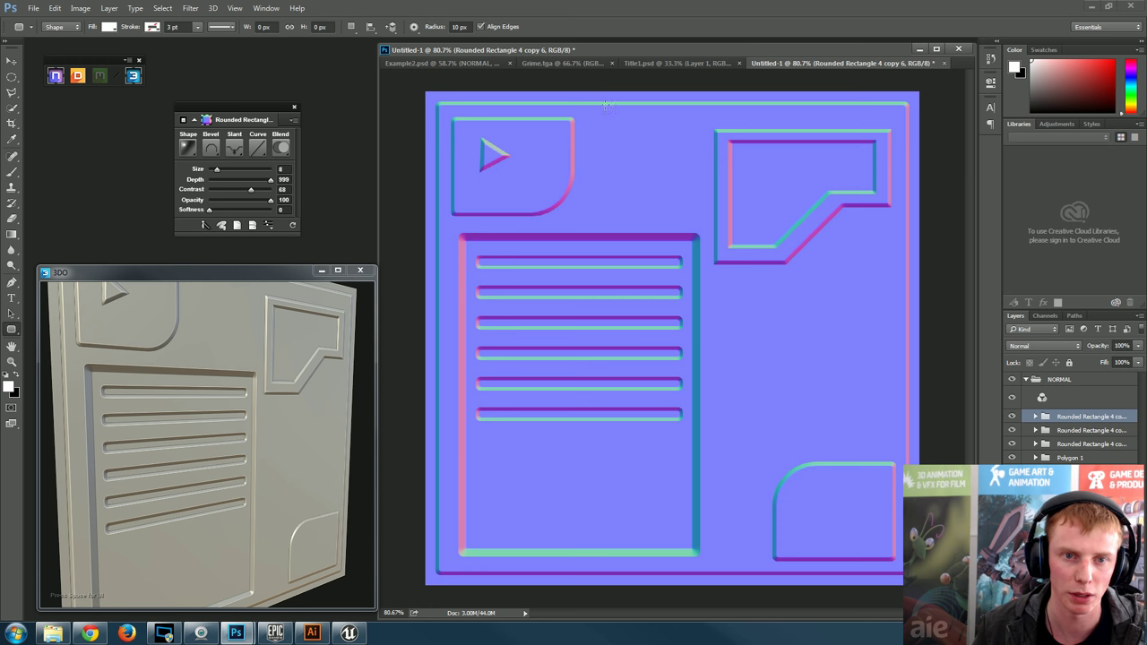
click(785, 406)
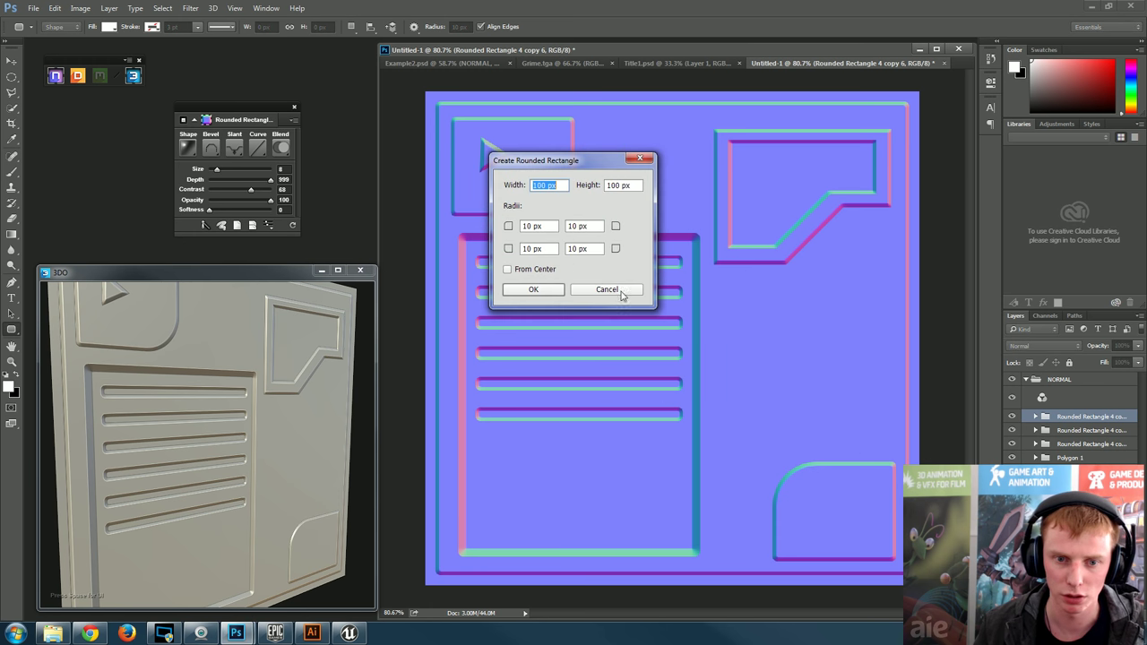
click(618, 289)
- Paste the warped shape as a Smart Object below the angular panel and try to convert it with nDo
key(ctrl+v)
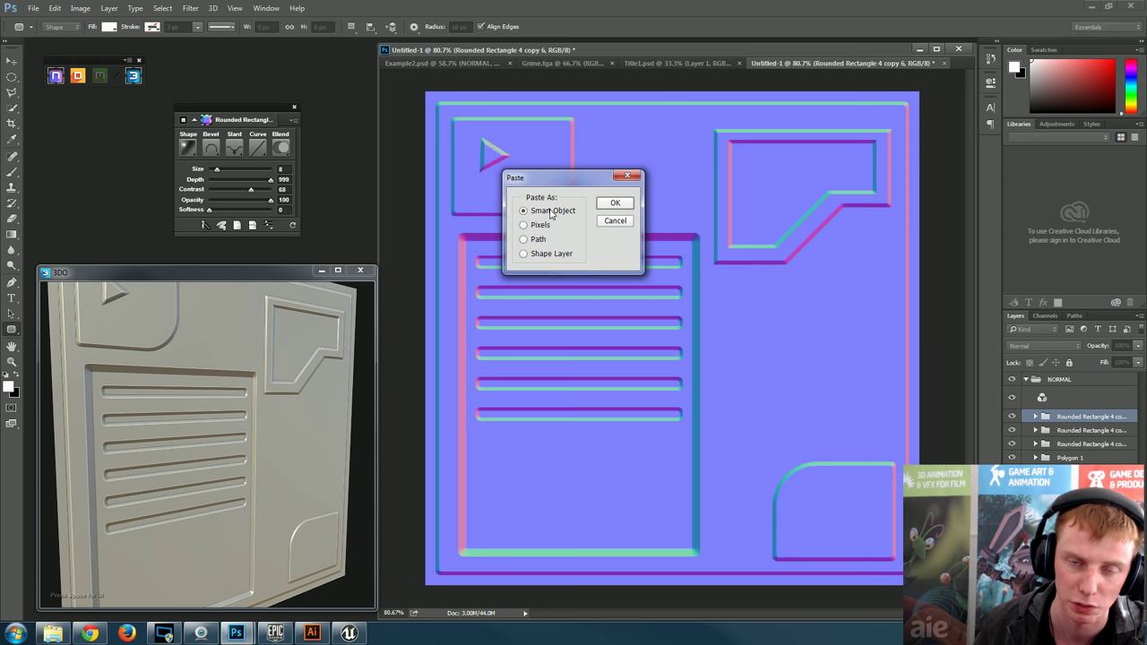
click(615, 203)
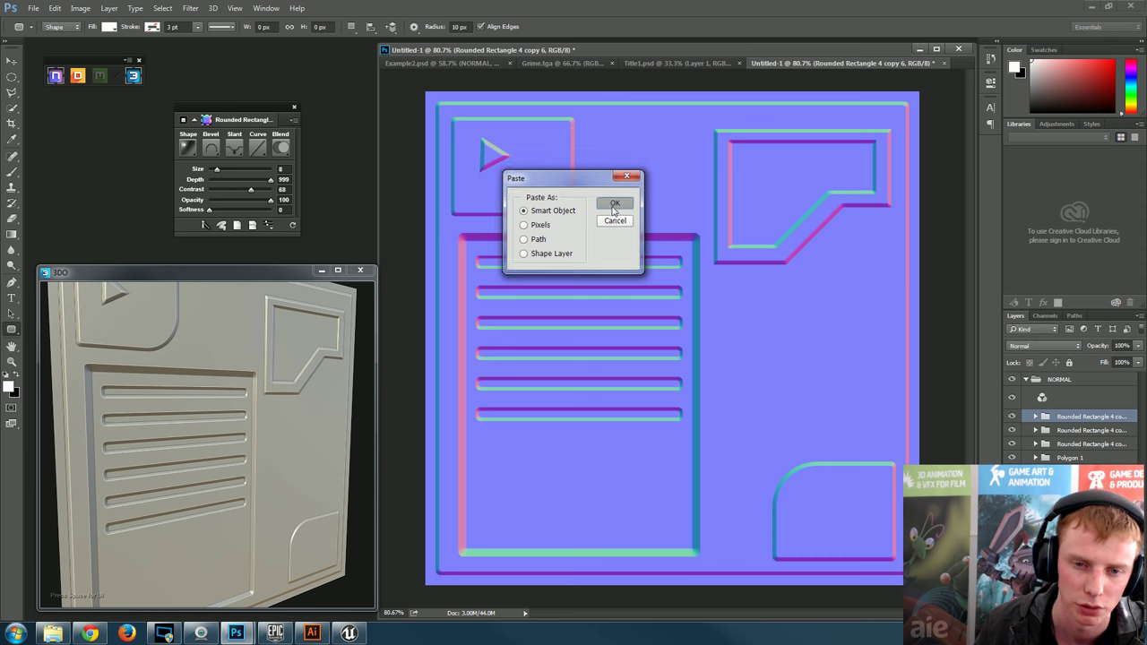
drag(768, 371, 825, 374)
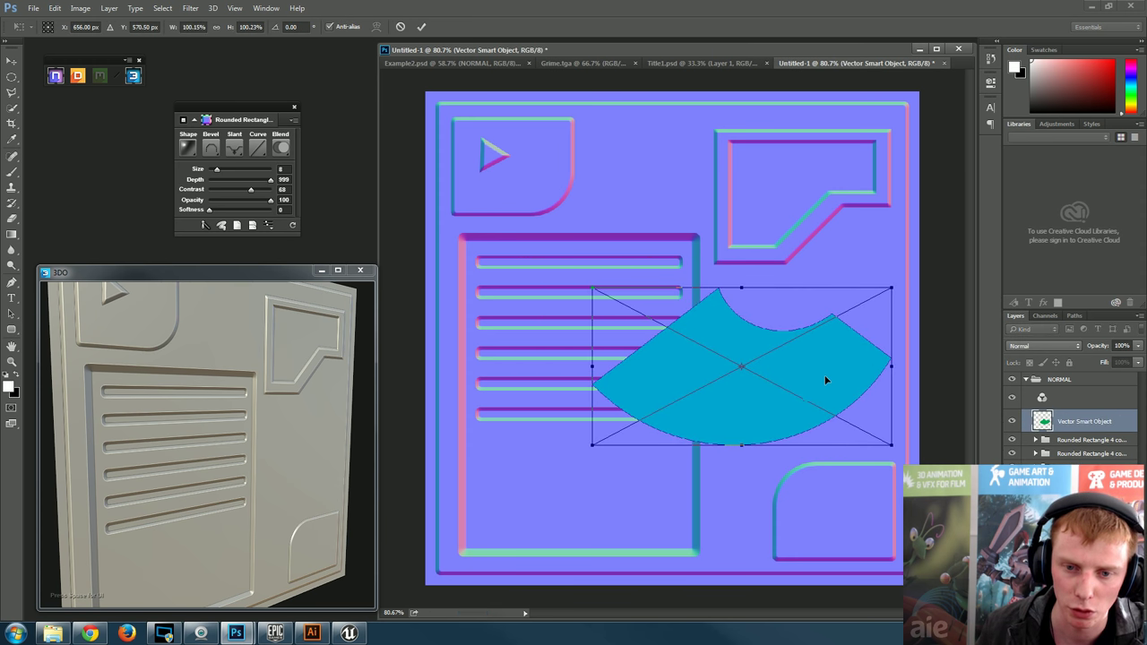
key(Return)
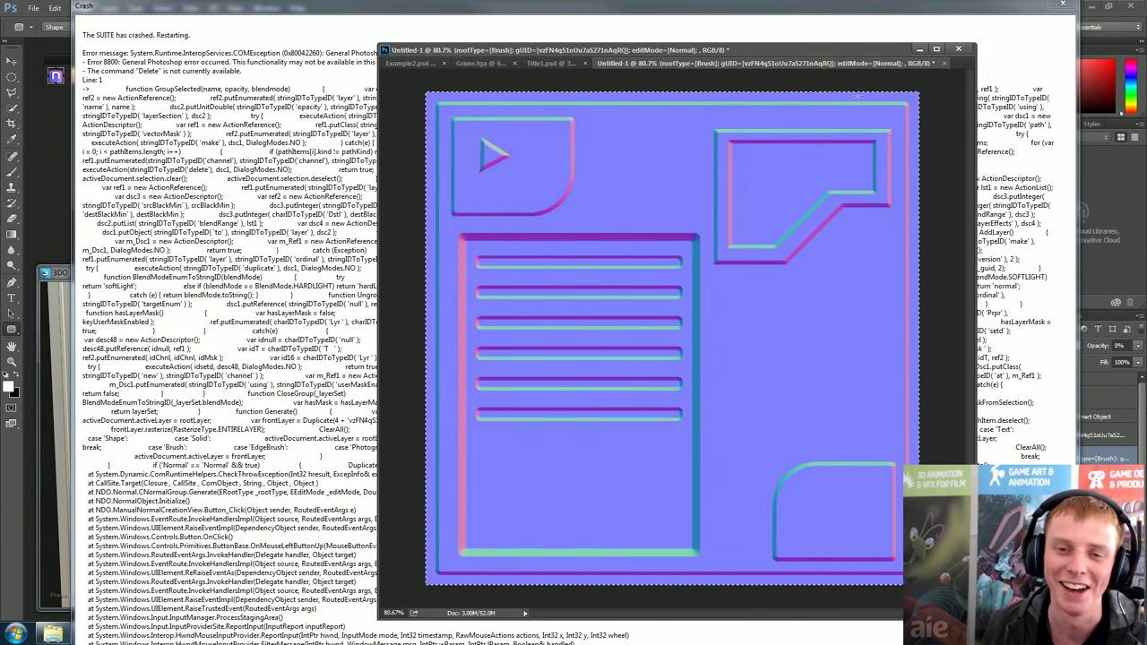
double_click(368, 10)
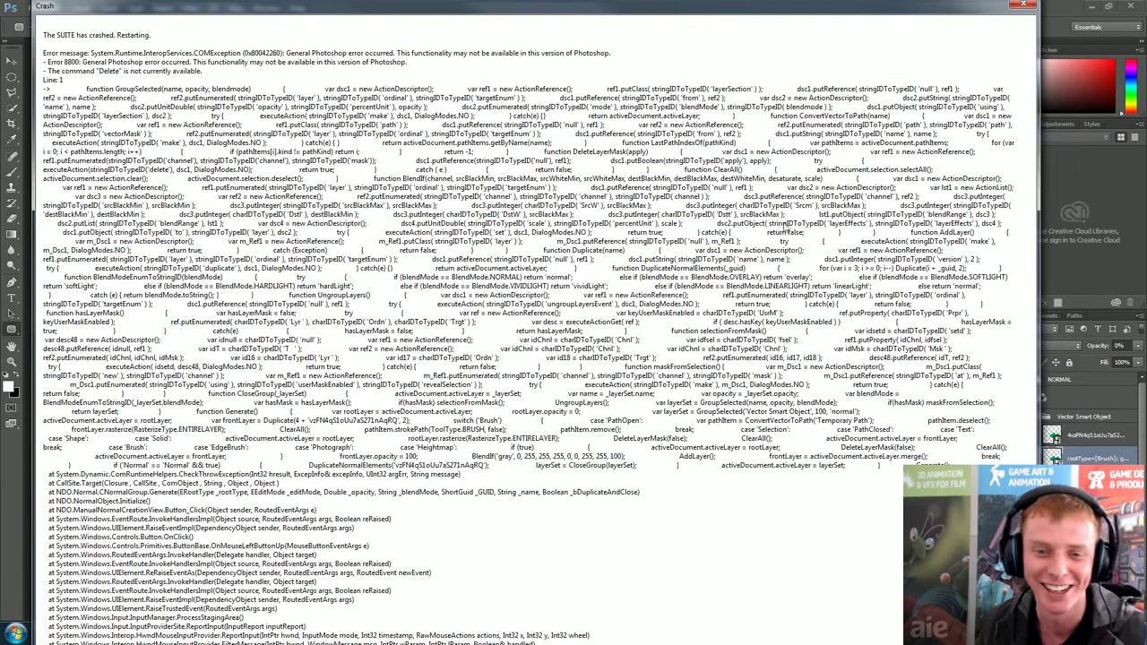
- Dismiss the crash report, return to Illustrator and remove the stroke from the warped green shape
click(1023, 5)
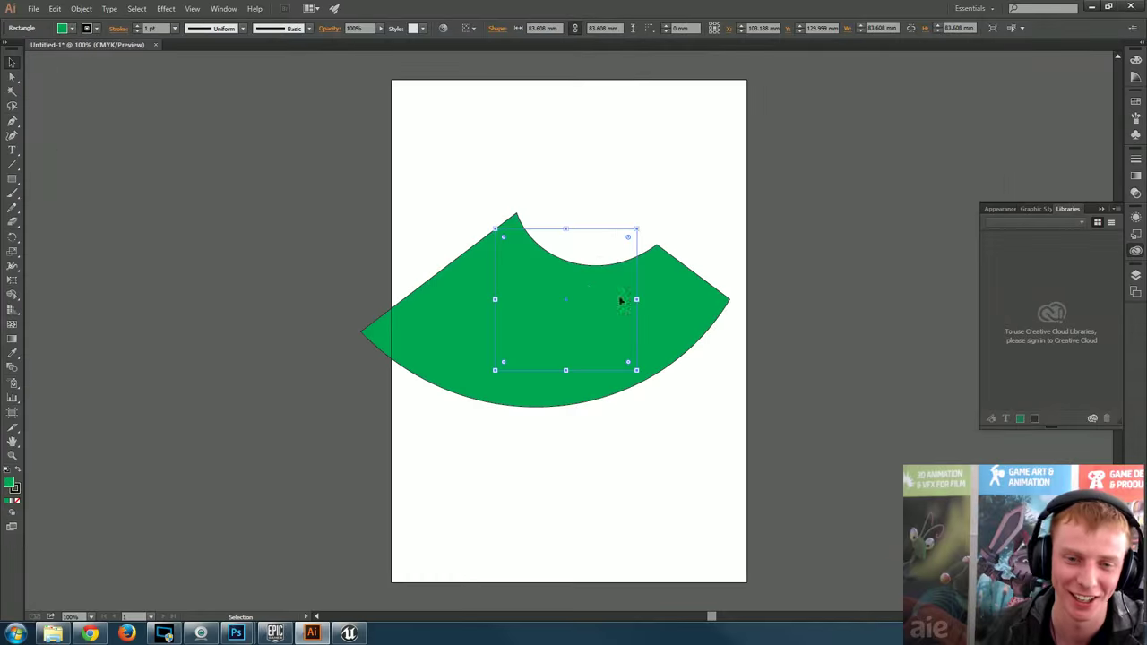
key(alt+Tab)
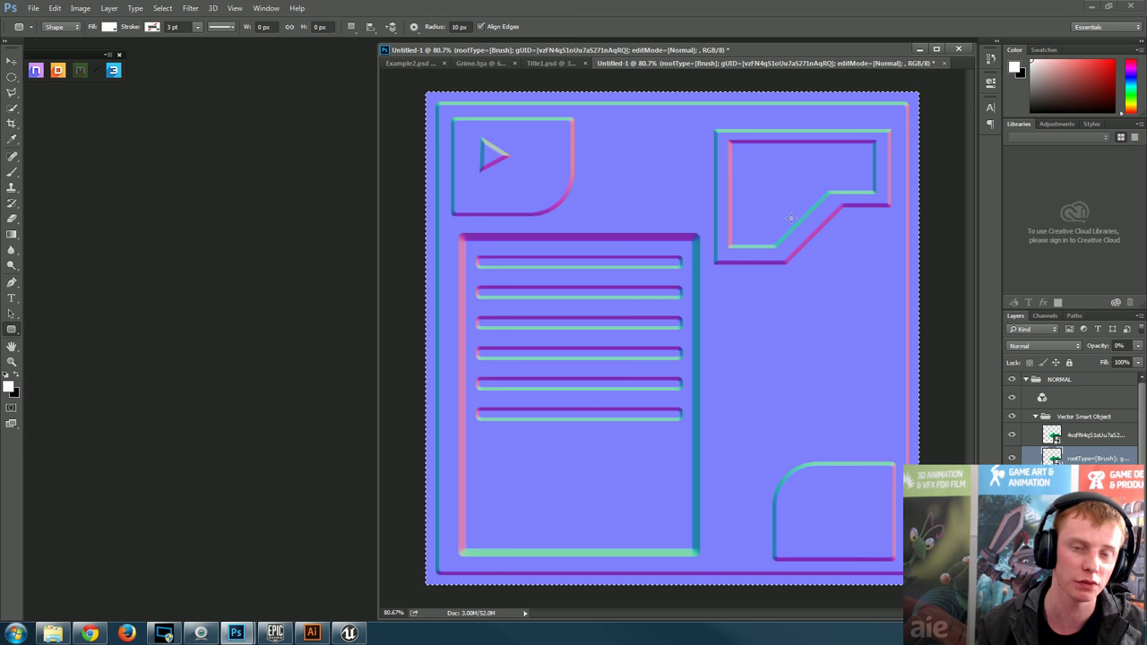
click(312, 633)
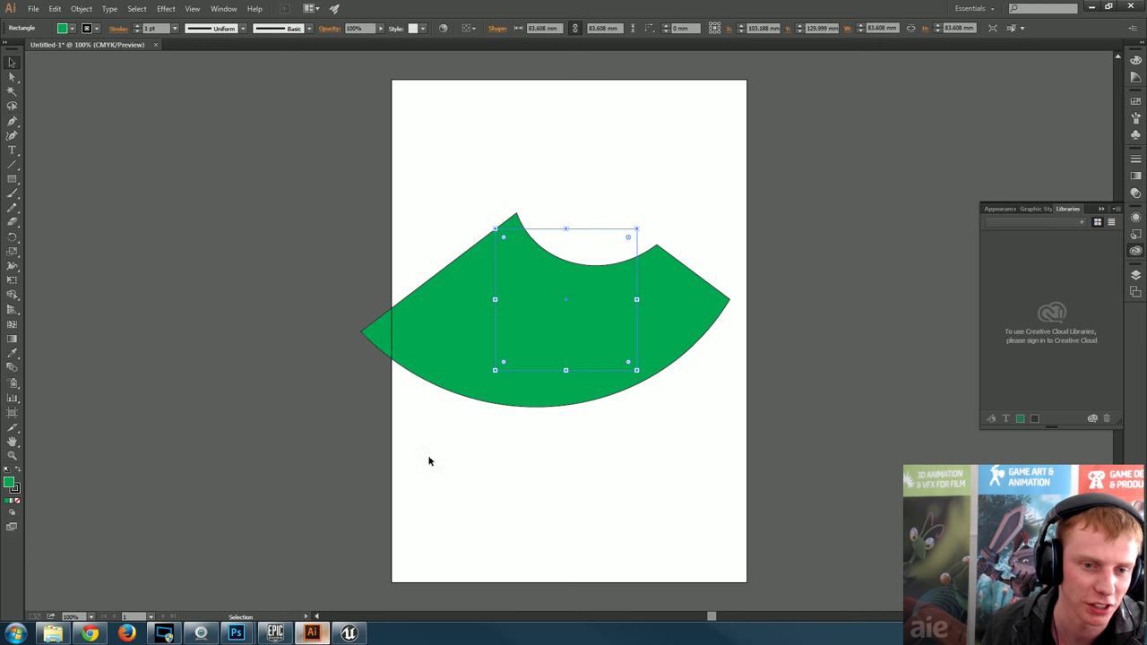
click(94, 28)
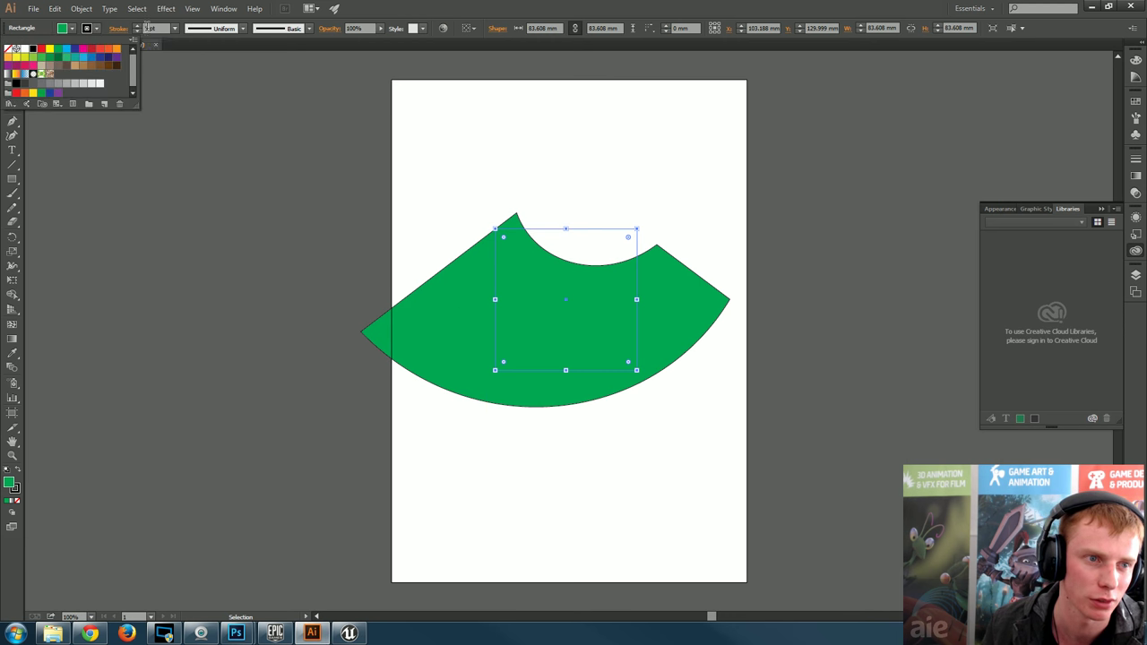
click(9, 48)
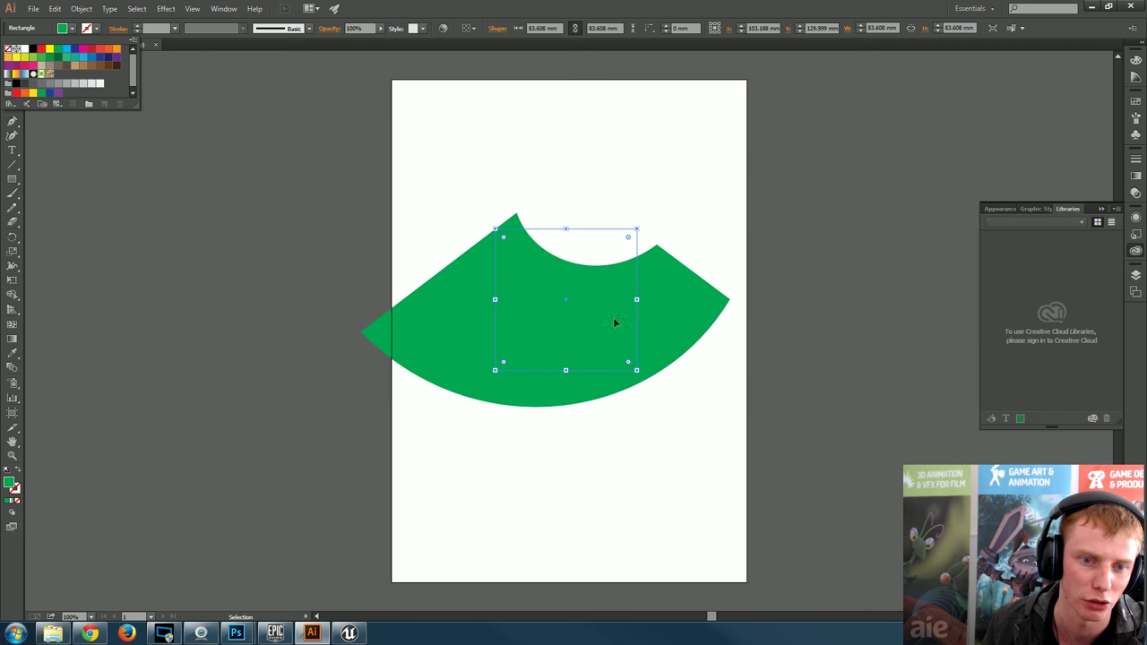
click(414, 207)
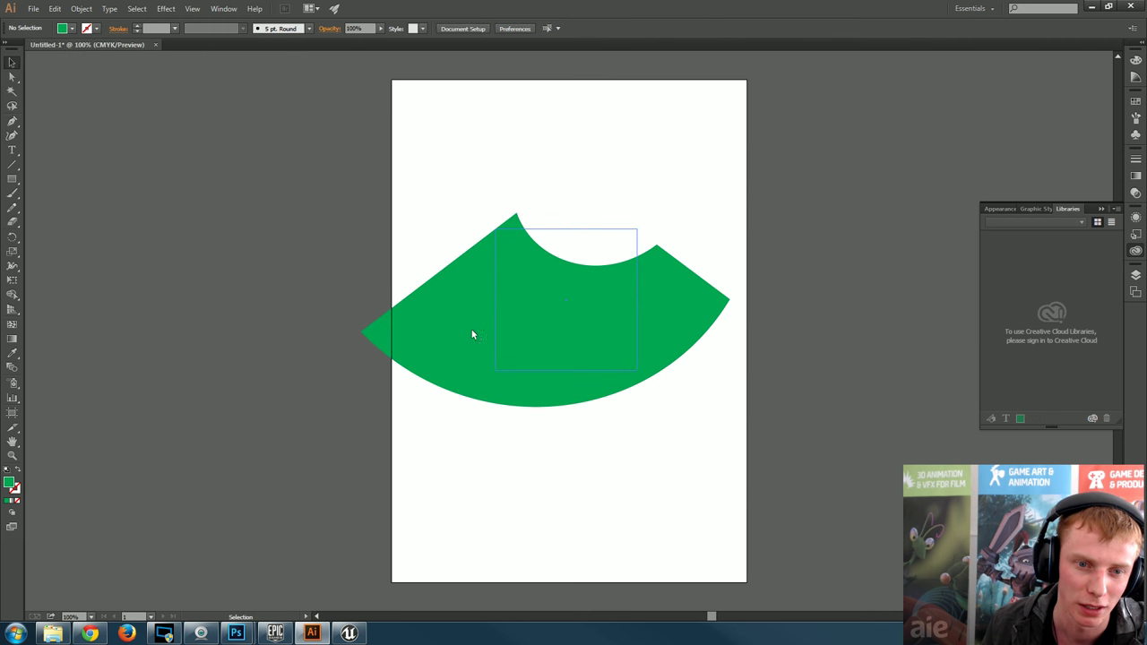
- Move the green shape higher on the artboard and scale its base rectangle down proportionally to about 57.5 mm
click(493, 339)
drag(440, 331, 587, 292)
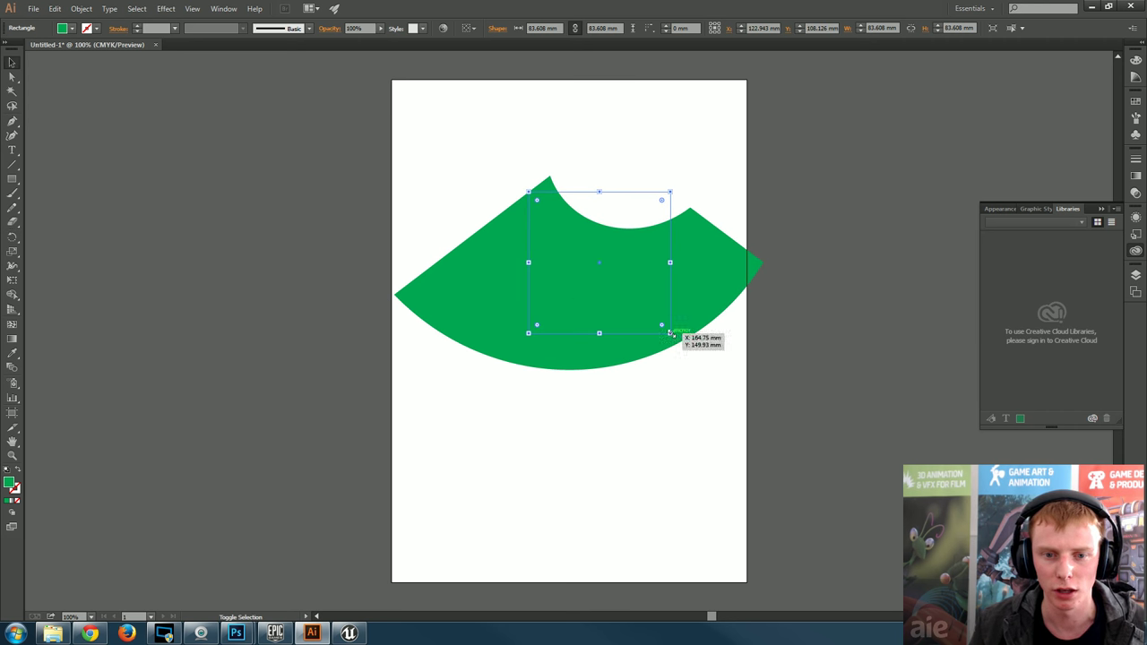
drag(670, 334, 625, 309)
click(732, 236)
click(580, 273)
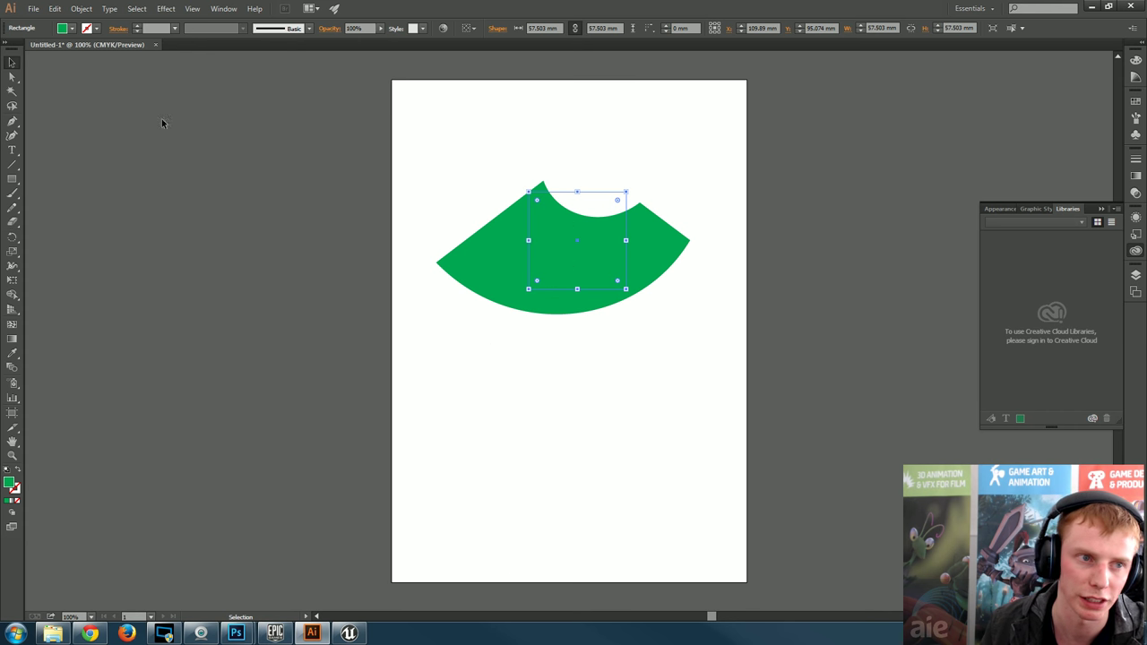
- Switch back to Photoshop and relaunch nDo, placing its panel clear of the document
click(33, 9)
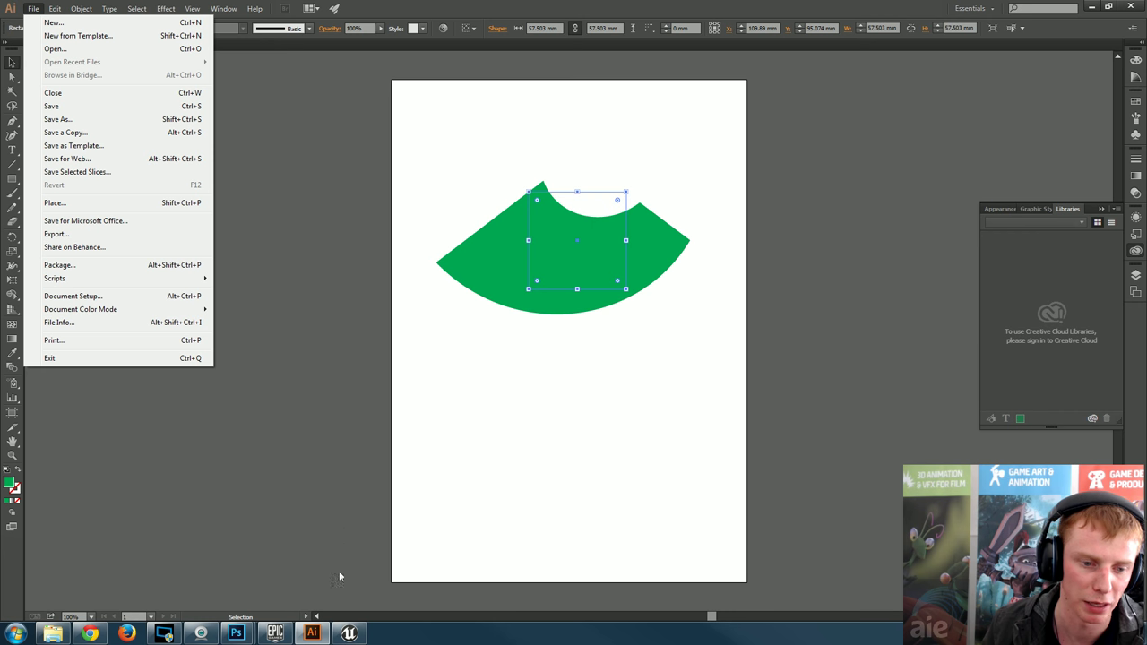
click(235, 633)
click(317, 573)
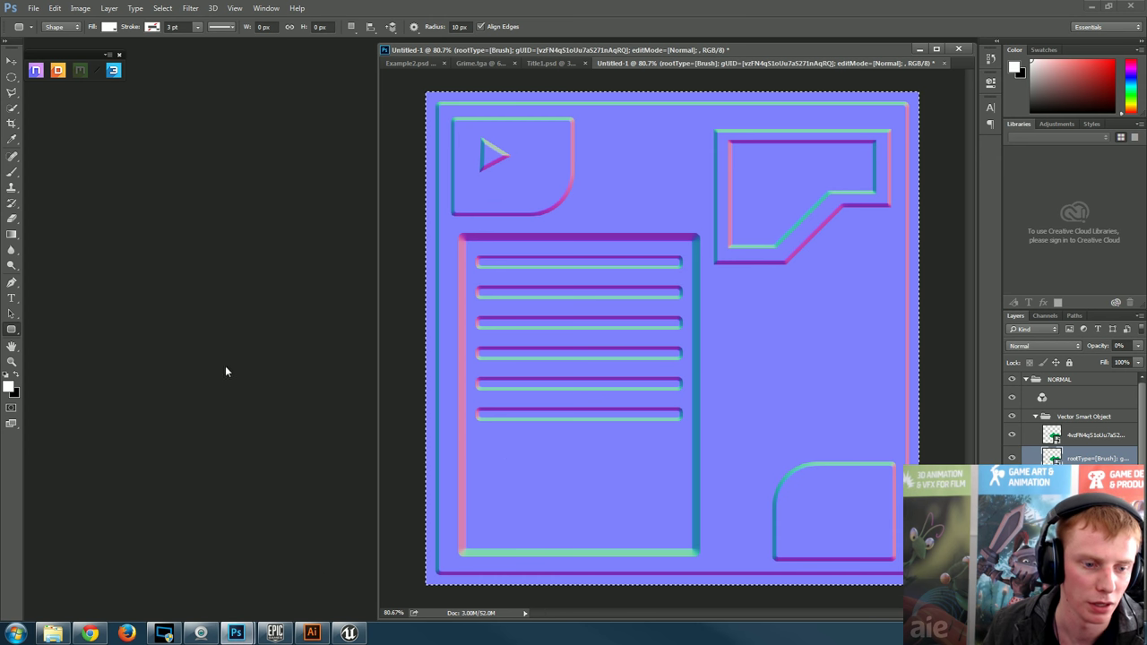
click(35, 72)
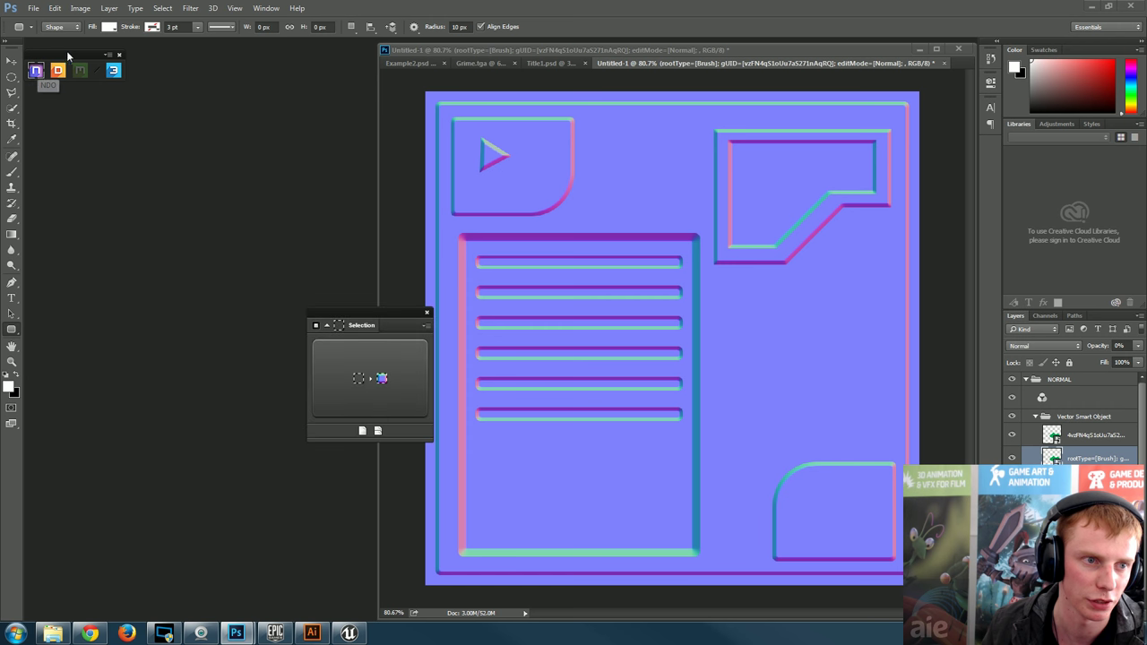
drag(359, 314, 279, 215)
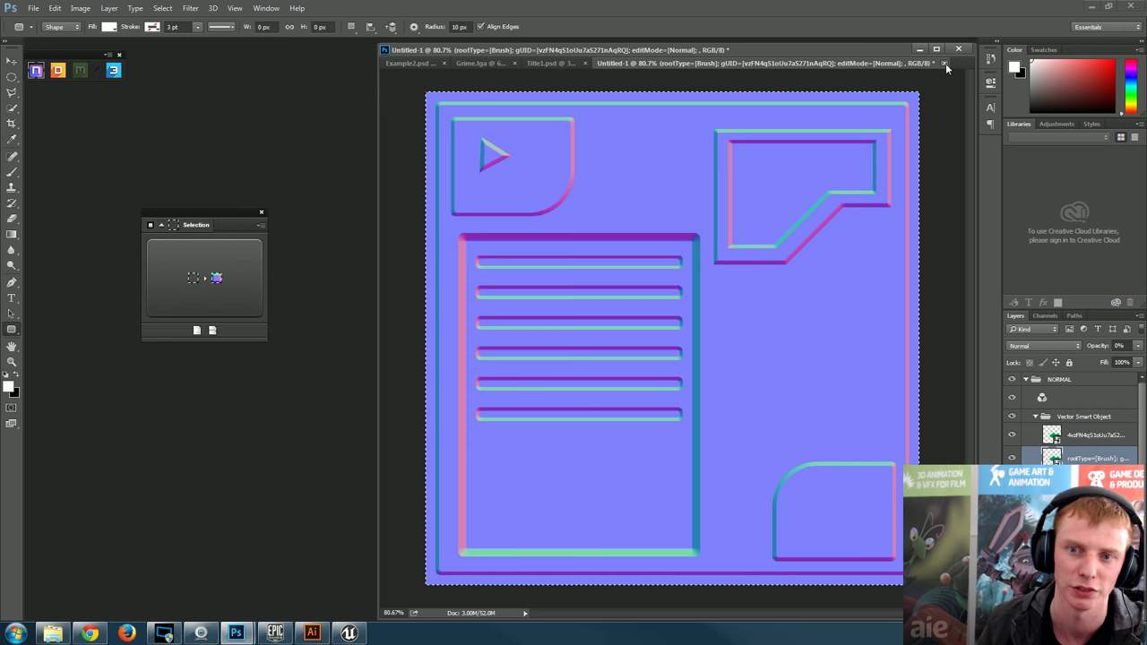
- Bring up the Title1.psd stone texture and open the 3DO preview beside it, clear of the nDo panel
click(481, 67)
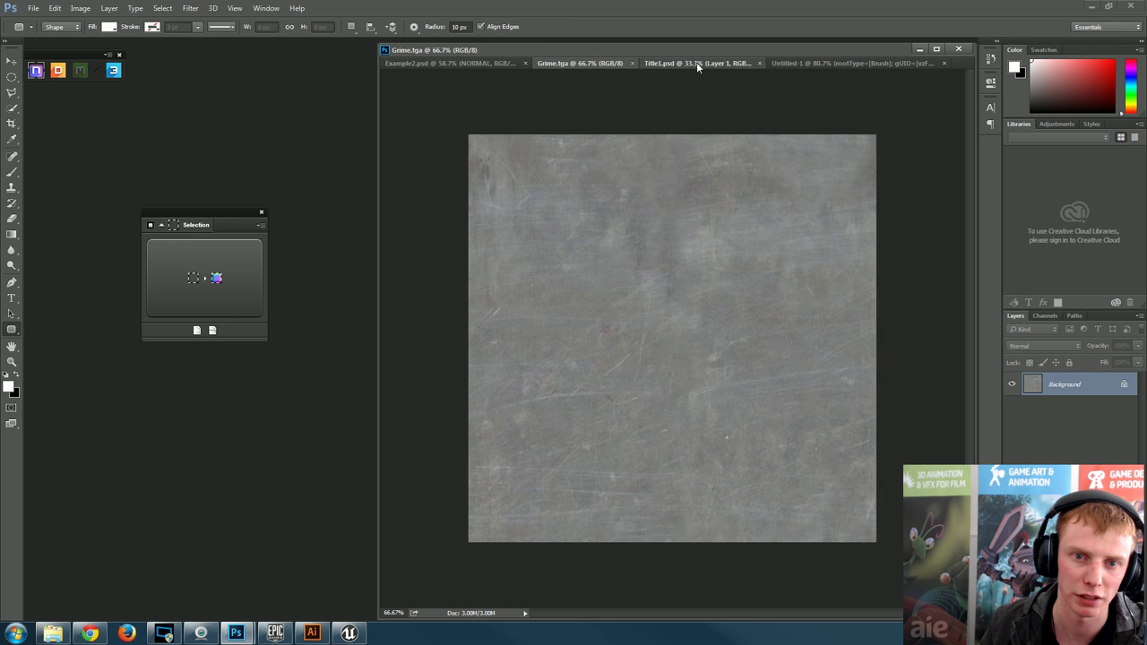
click(697, 64)
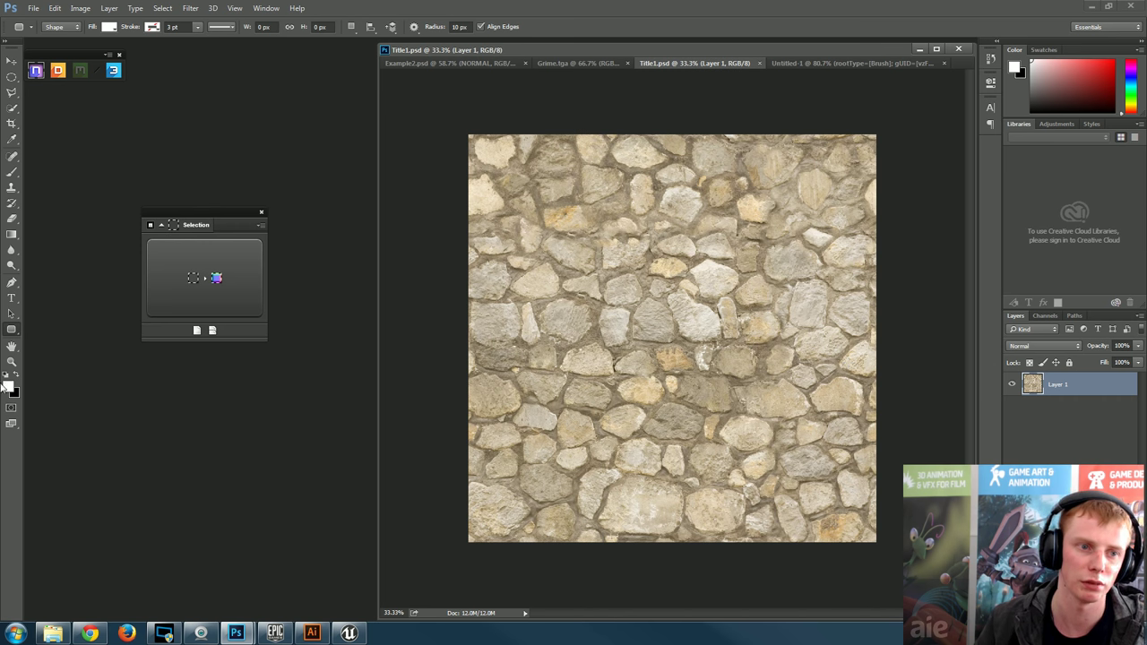
click(113, 70)
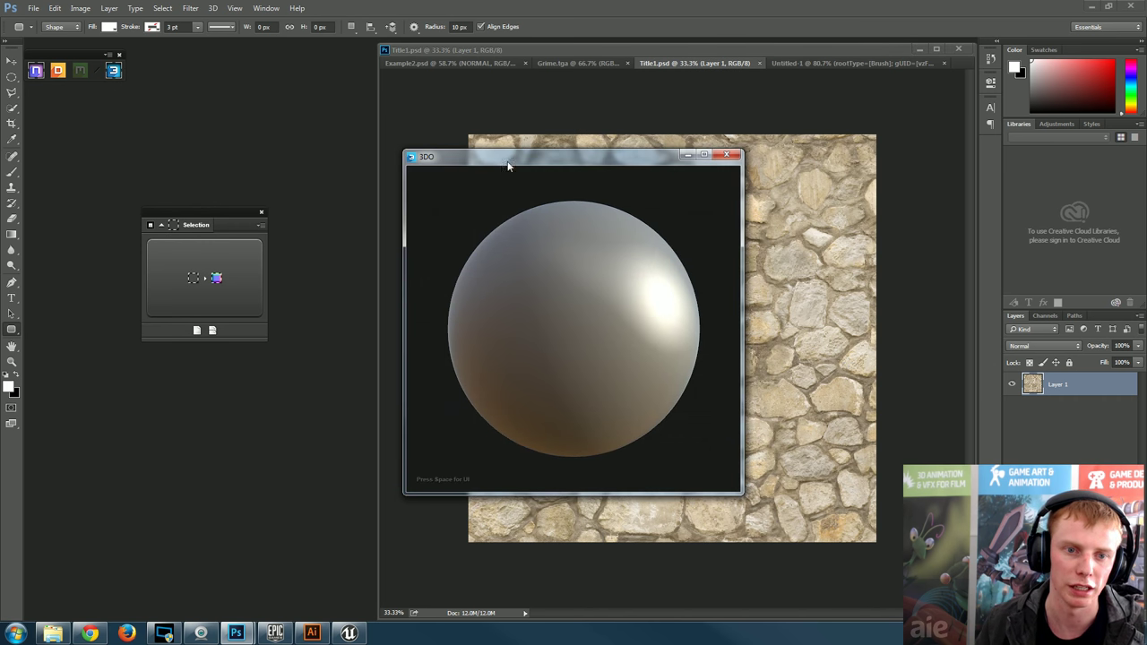
drag(509, 156, 149, 280)
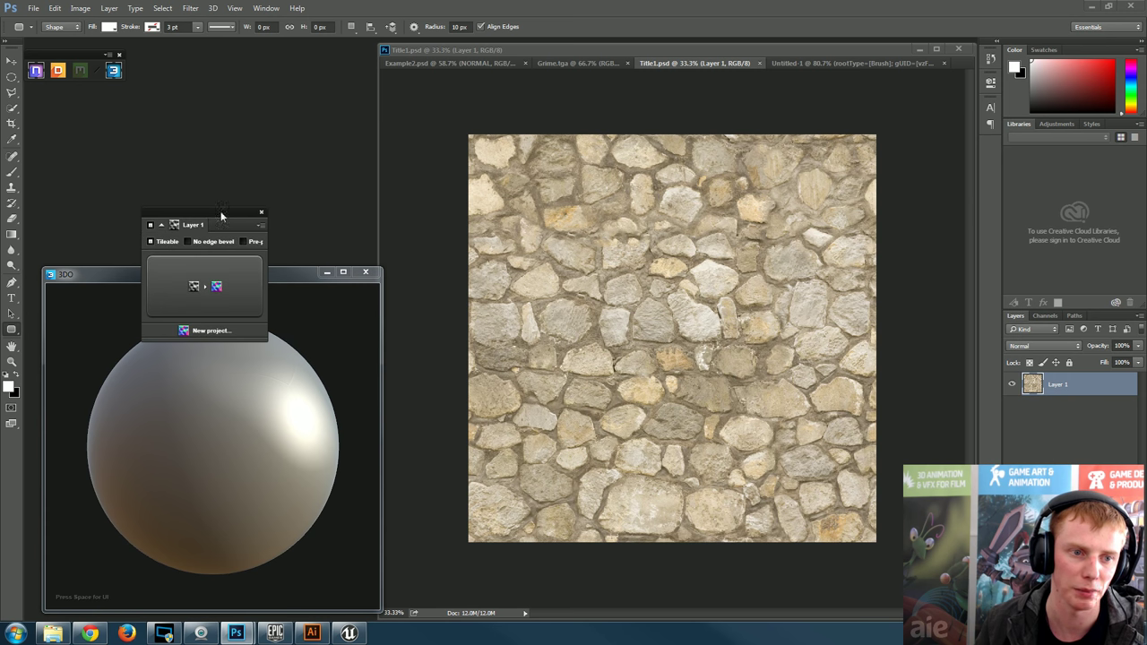
drag(222, 216, 260, 56)
click(242, 369)
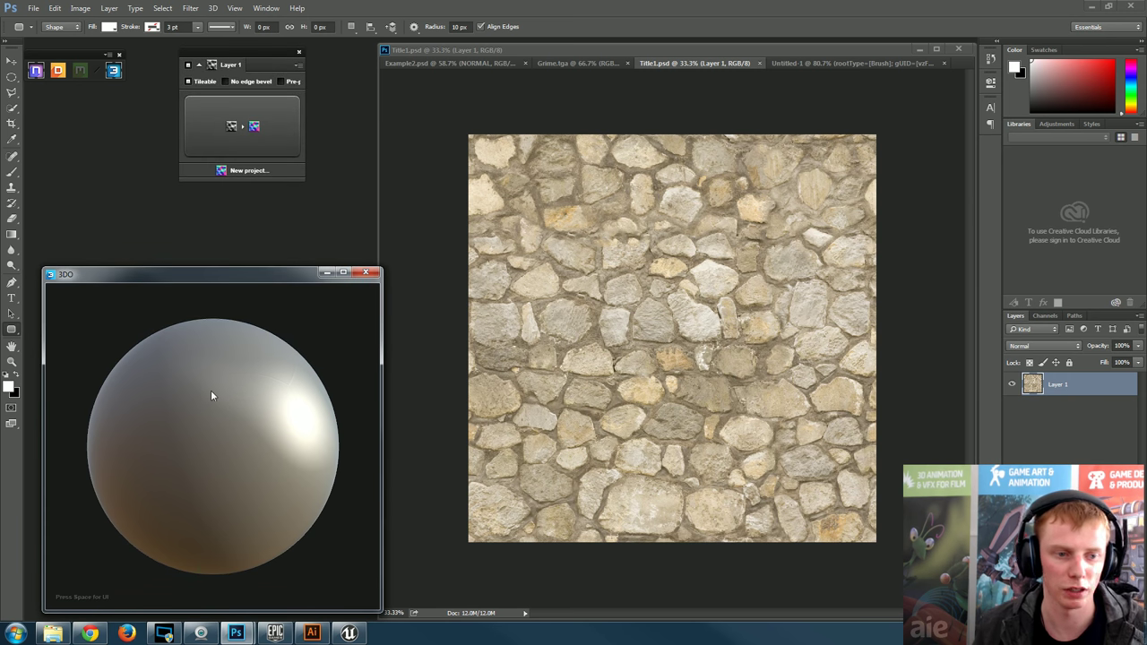
- Show the 3DO settings and change the preview mesh to the cube
key(space)
click(79, 298)
drag(293, 431, 269, 428)
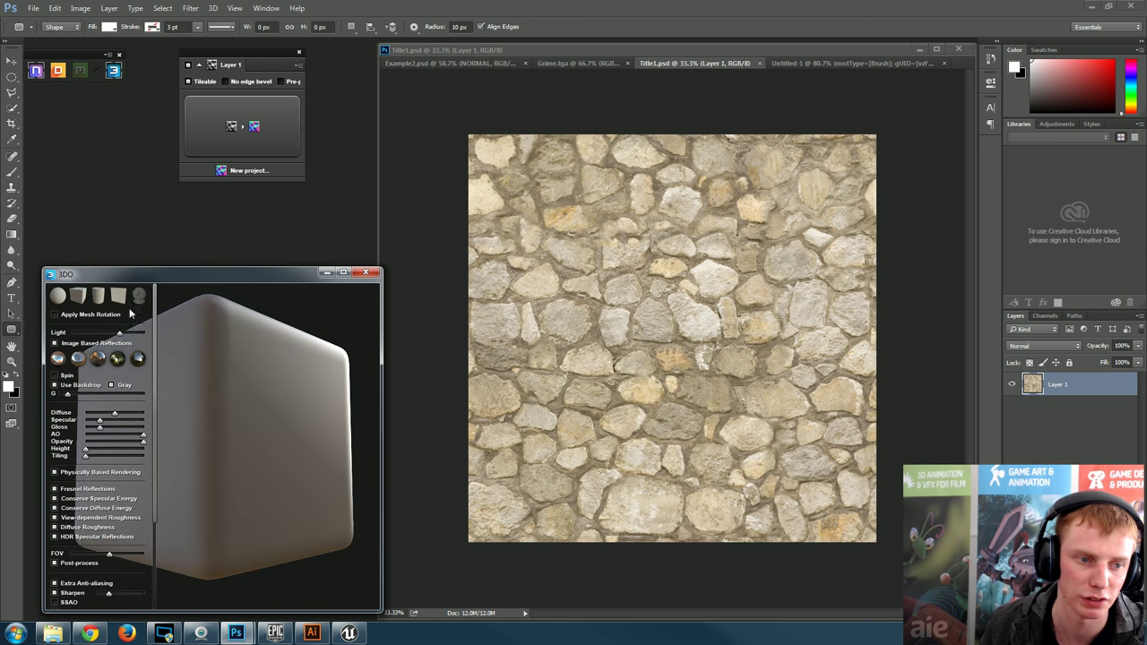
- Open nDo's Photo-Normal Presets for the stone texture document
click(728, 267)
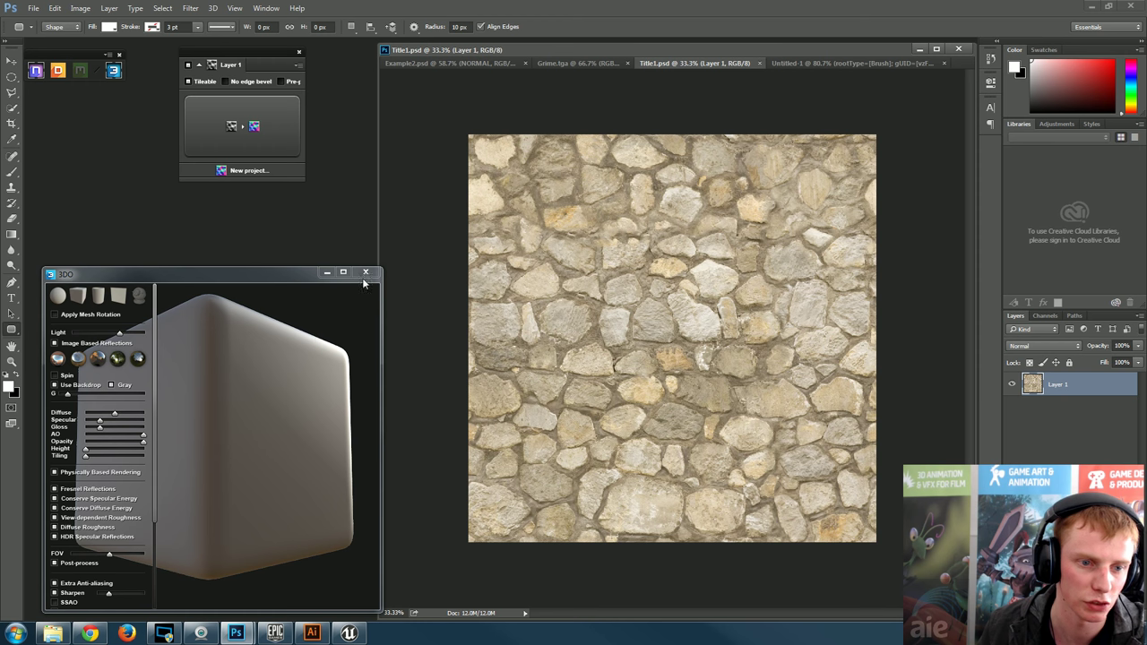
click(298, 65)
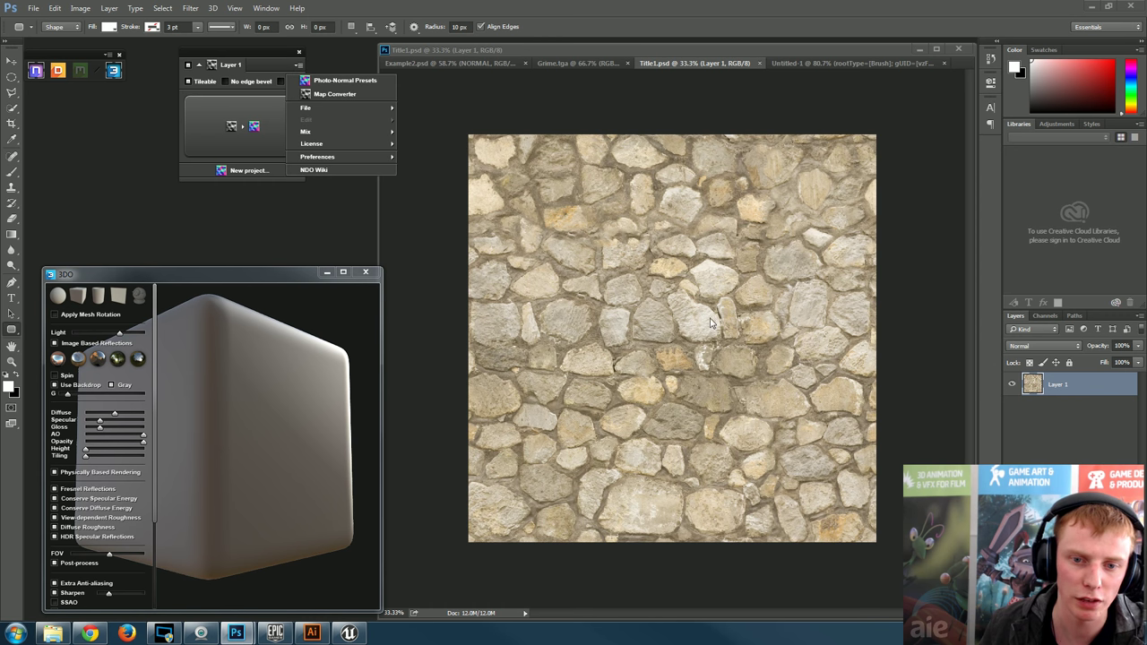
click(744, 336)
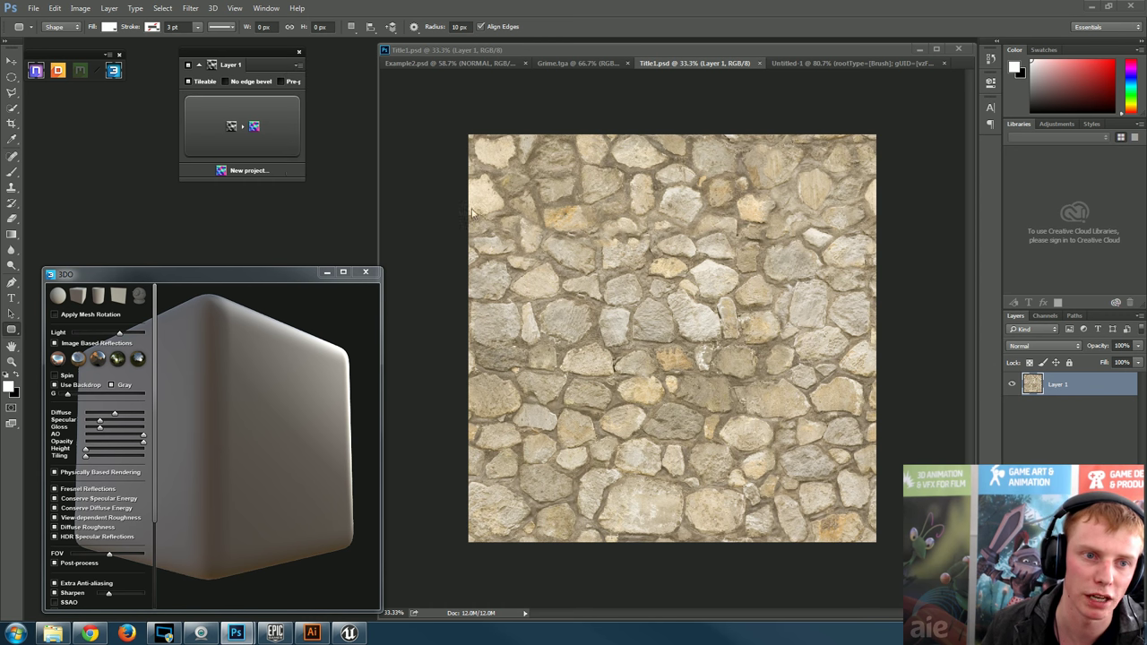
click(299, 69)
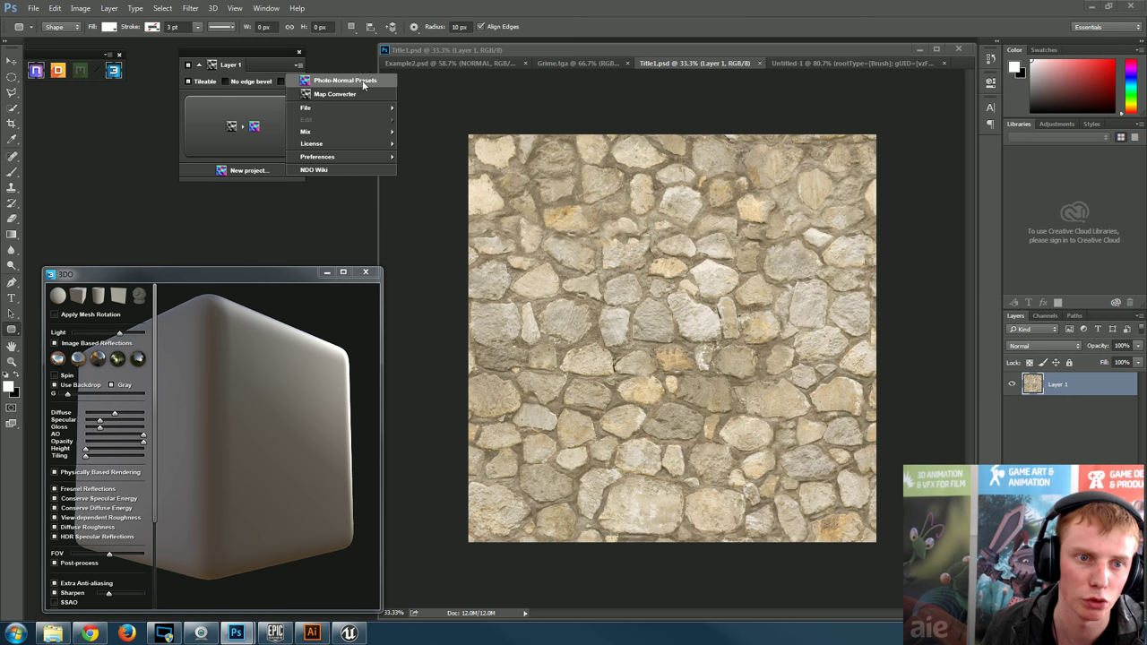
click(341, 82)
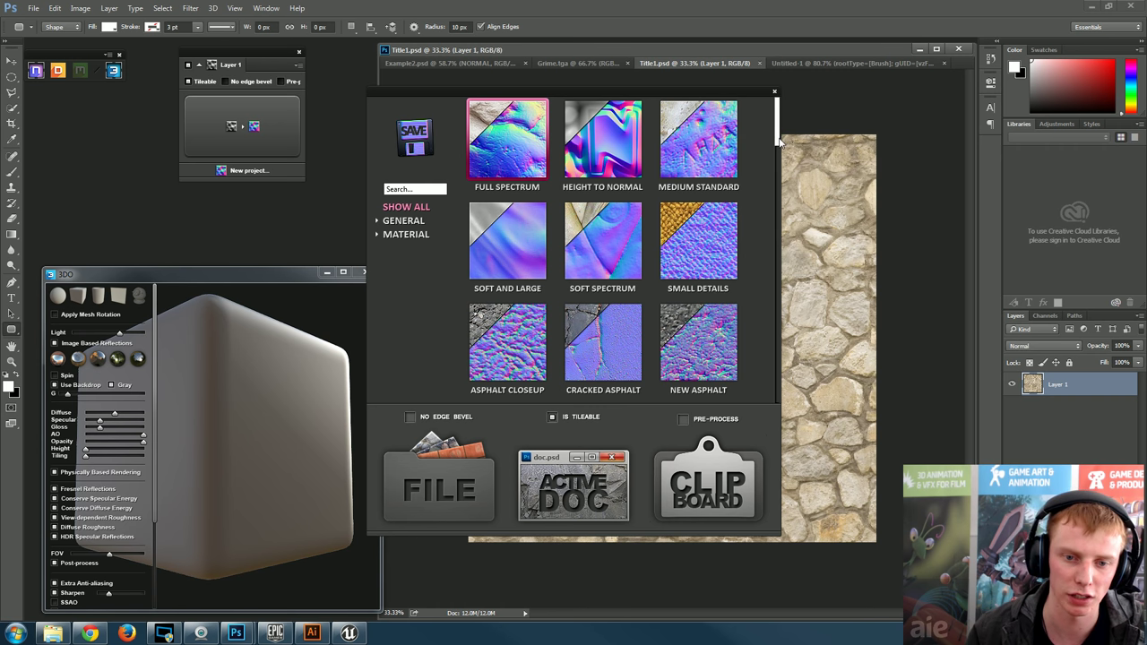
- Look through the full list of photo-normal presets, from the general ones to the brick, concrete and fabric materials
drag(777, 129, 778, 201)
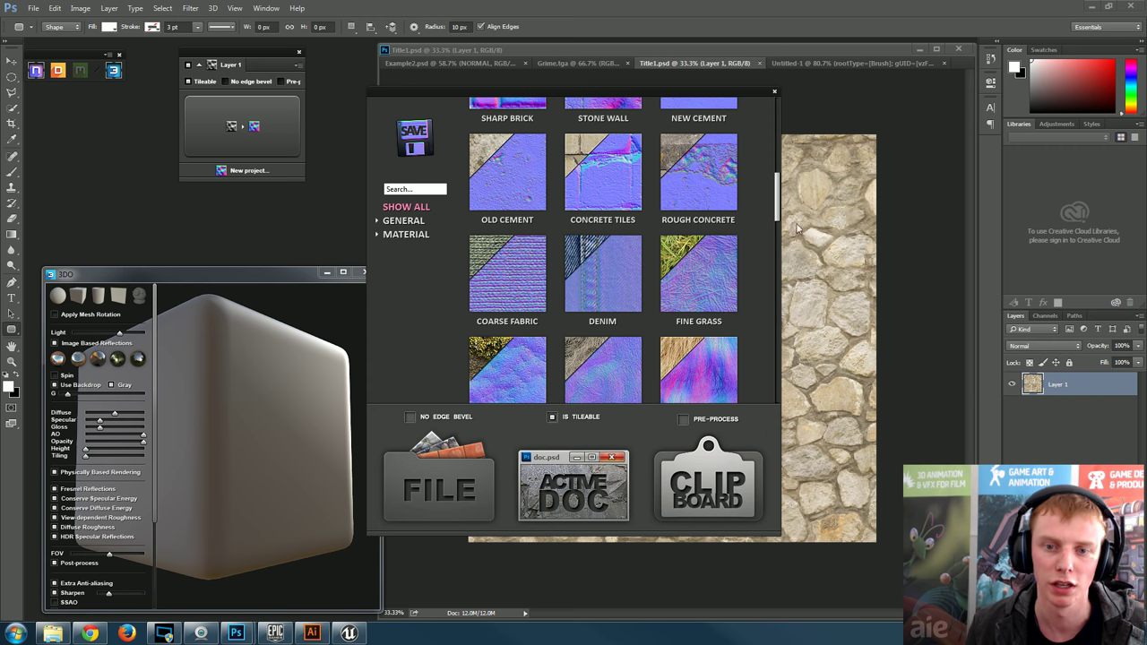
drag(777, 197, 768, 122)
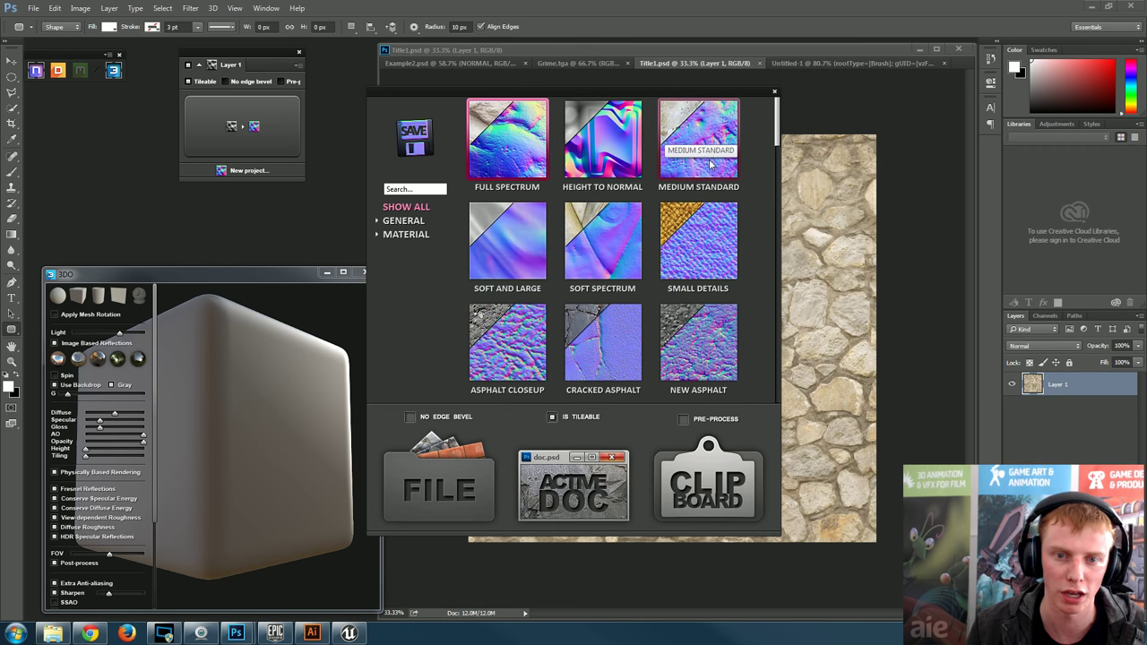
scroll(710, 154, down, 1)
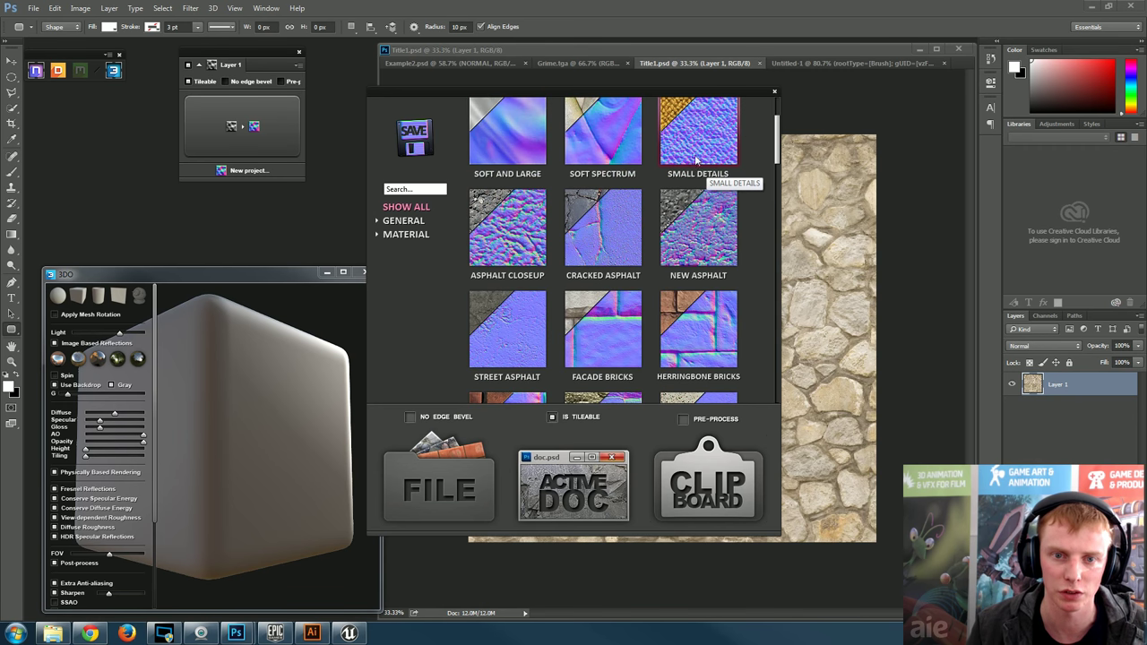
scroll(646, 179, down, 1)
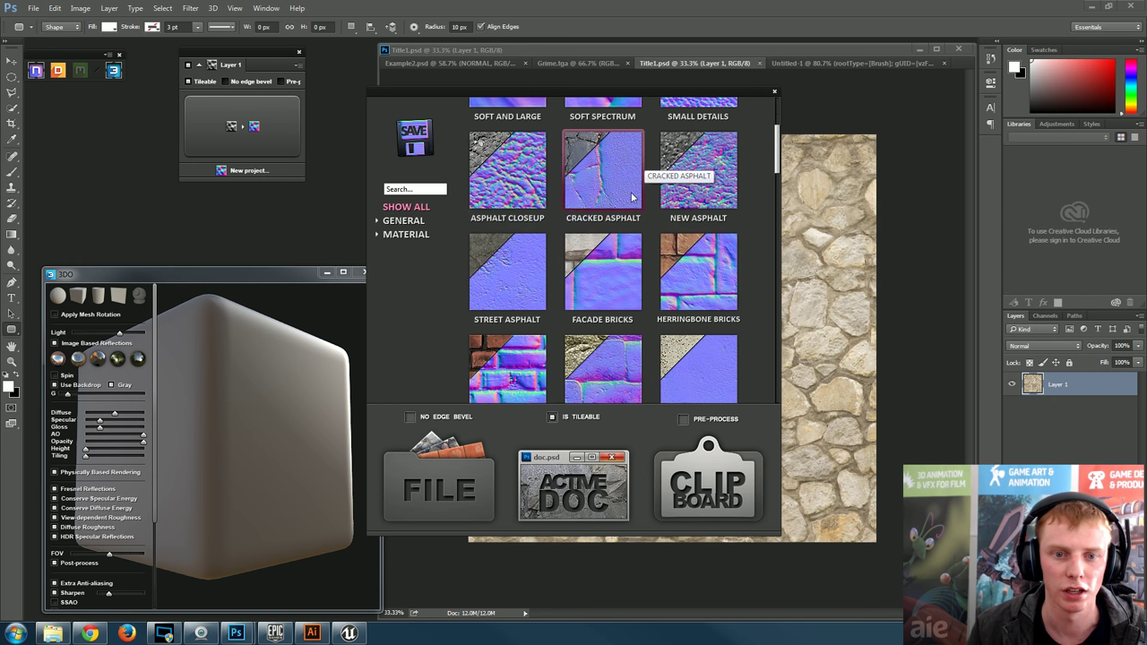
scroll(685, 269, down, 1)
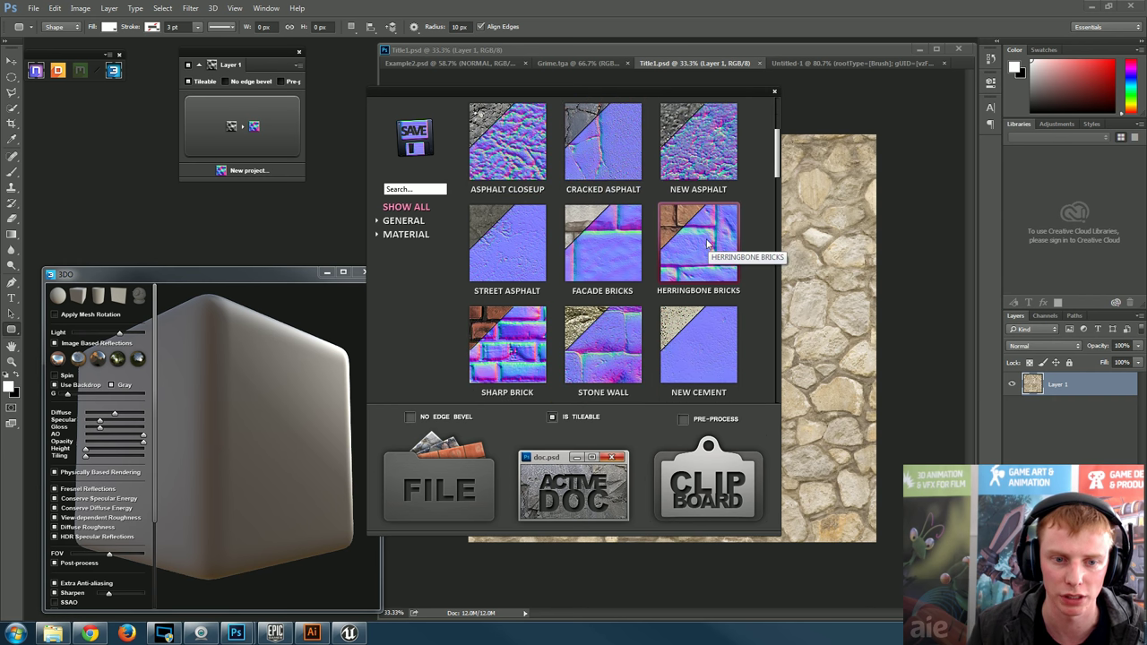
scroll(690, 269, down, 5)
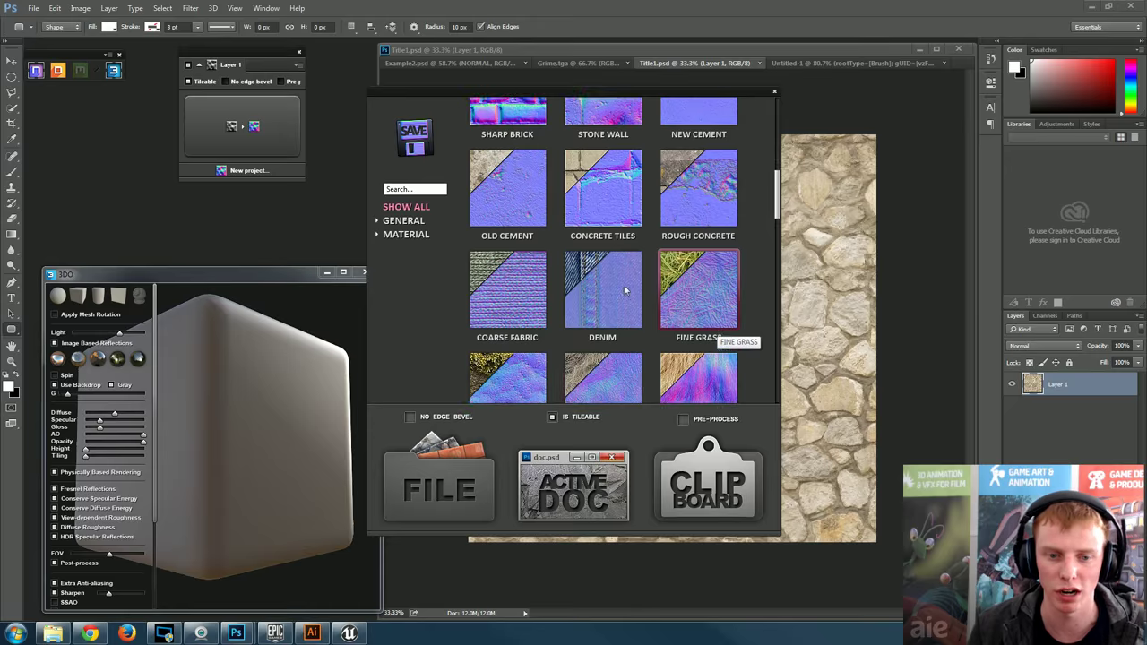
scroll(667, 296, down, 10)
scroll(719, 259, up, 9)
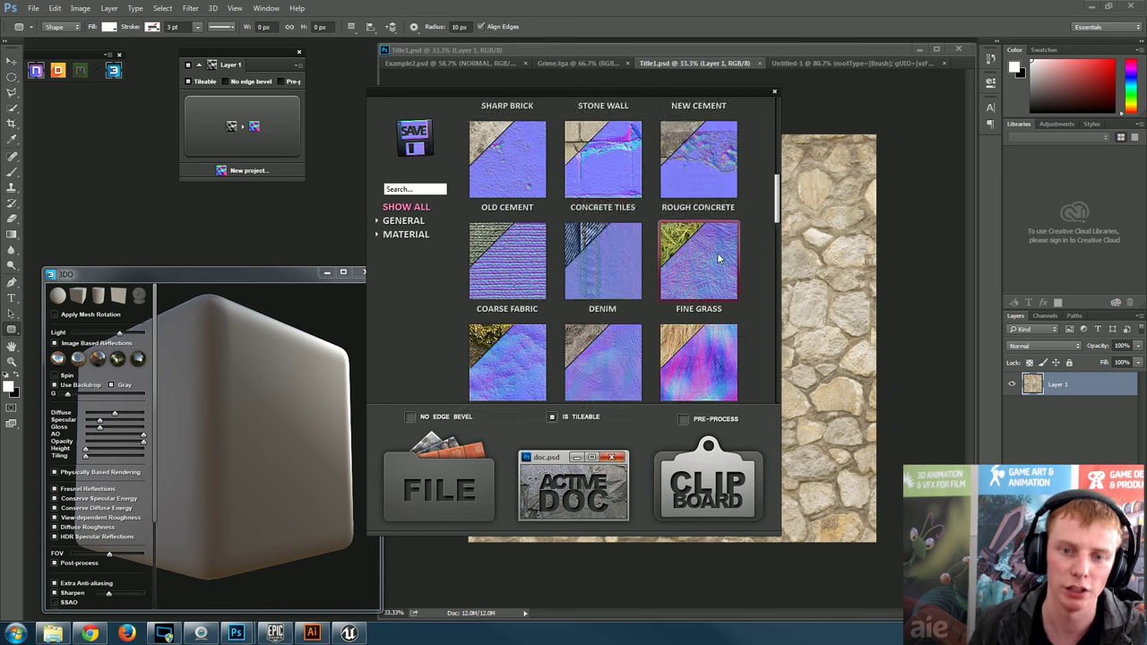
scroll(718, 259, up, 5)
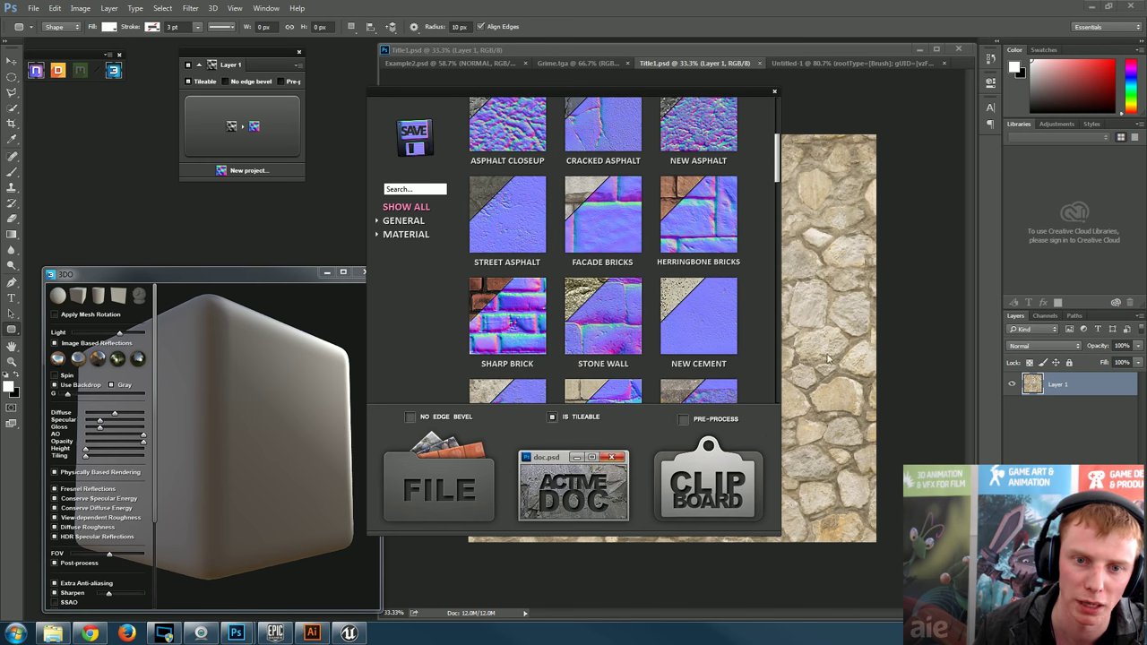
scroll(644, 260, up, 3)
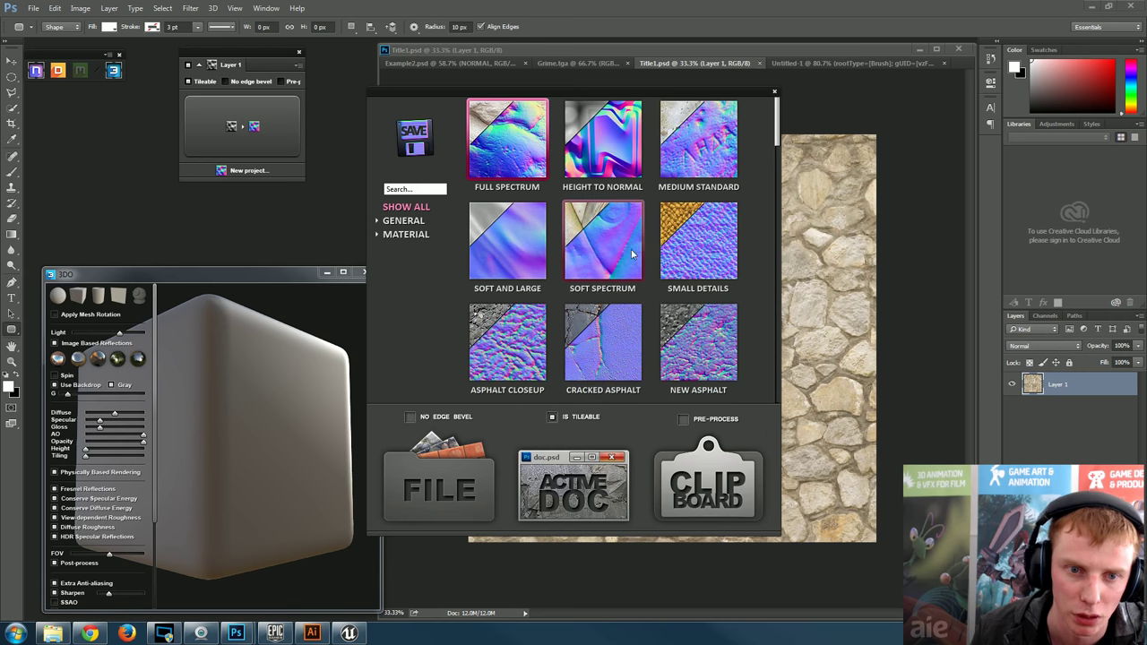
- Find the Smooth Erosion preset and create a photo-normal from the active stone texture document with it
scroll(639, 244, down, 10)
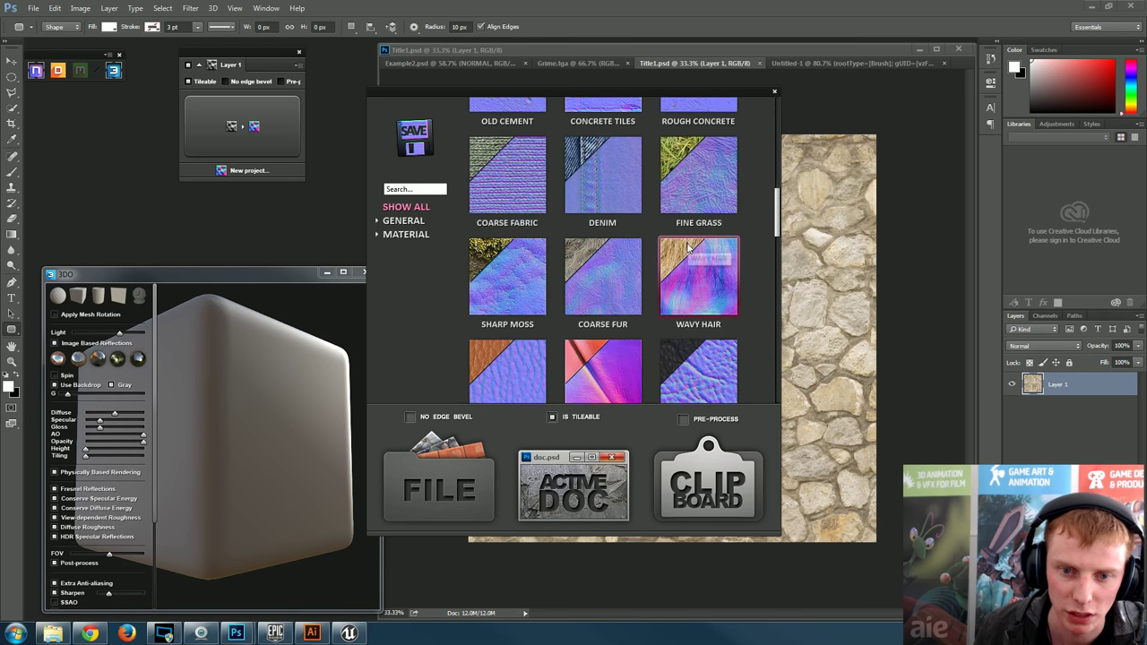
scroll(685, 274, up, 2)
scroll(686, 276, up, 2)
scroll(663, 265, down, 14)
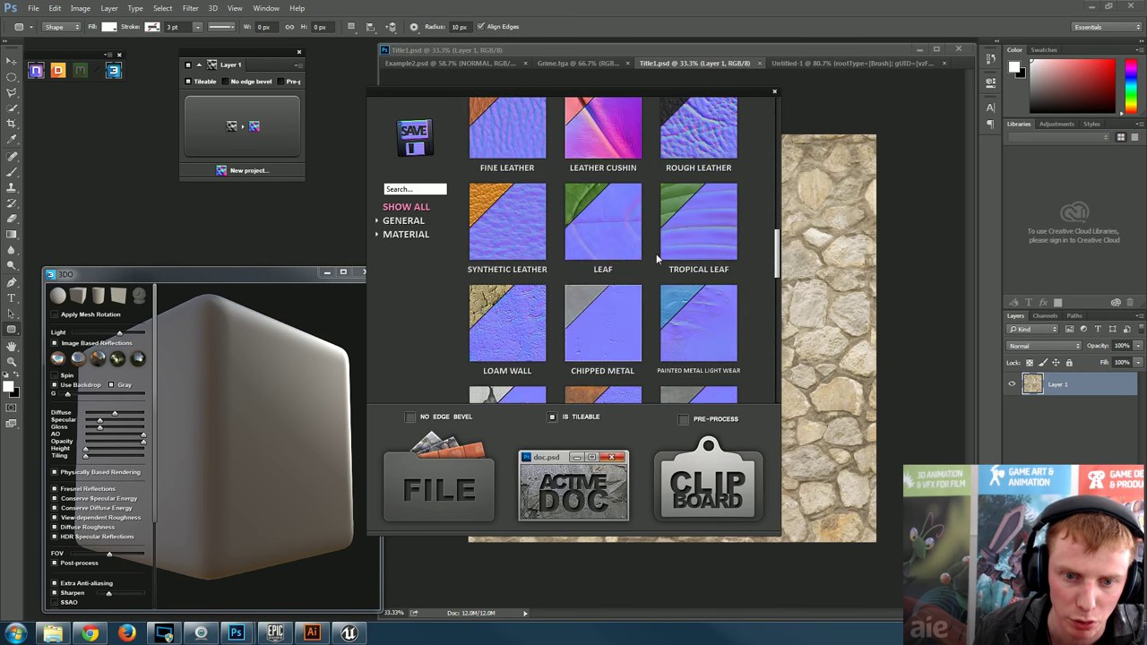
scroll(751, 321, down, 4)
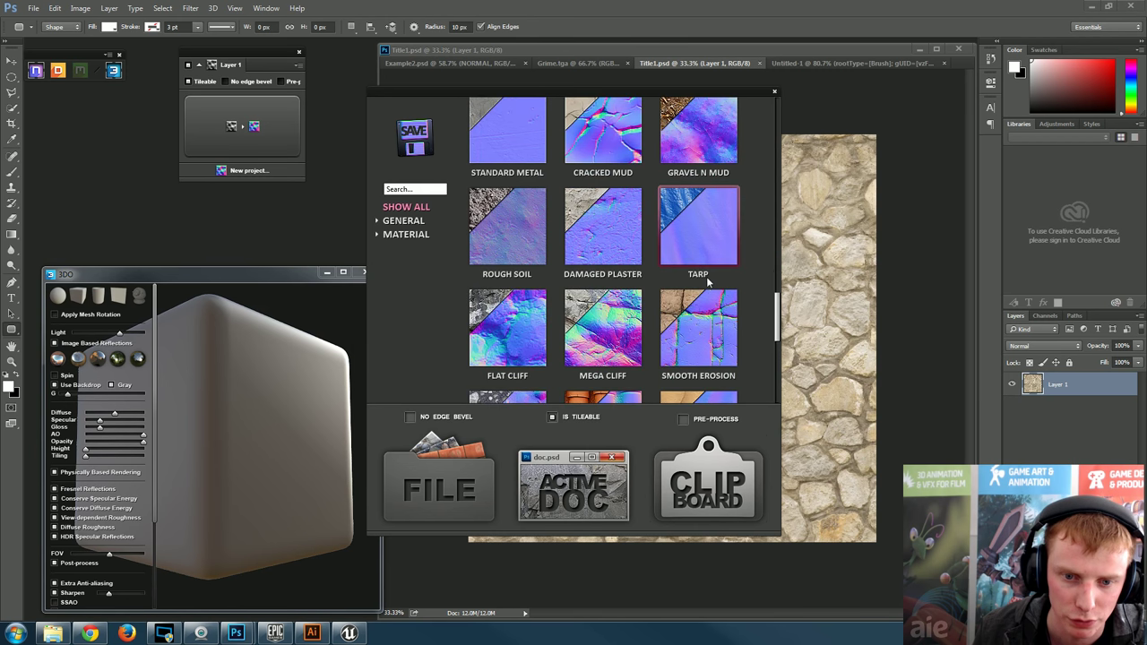
scroll(717, 329, down, 1)
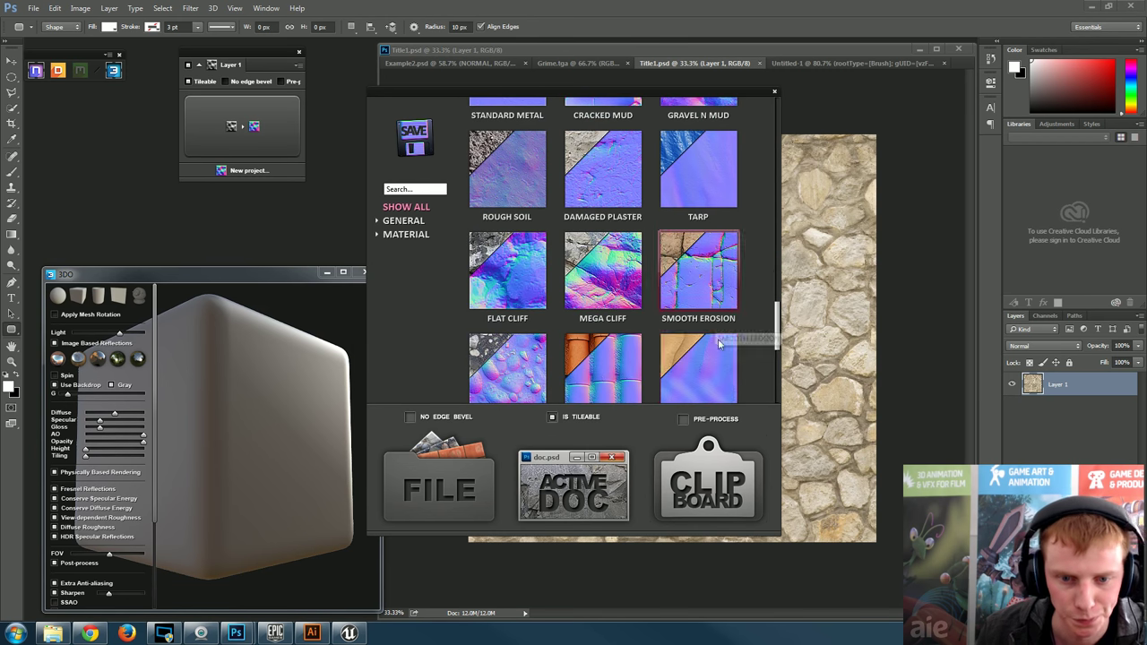
click(712, 290)
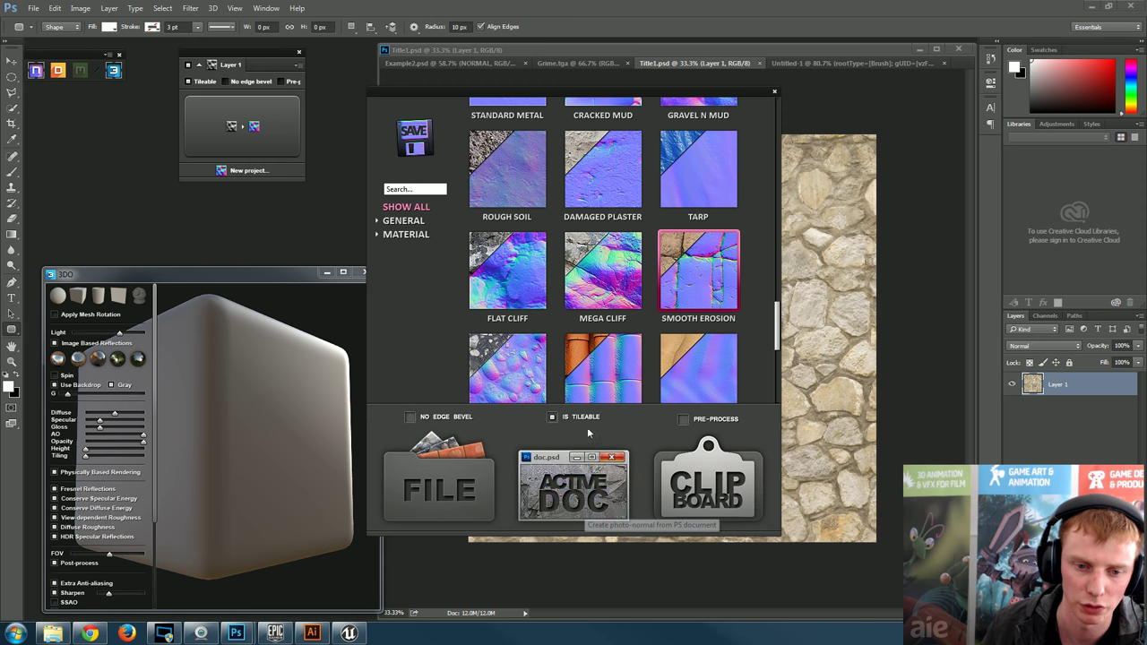
click(596, 502)
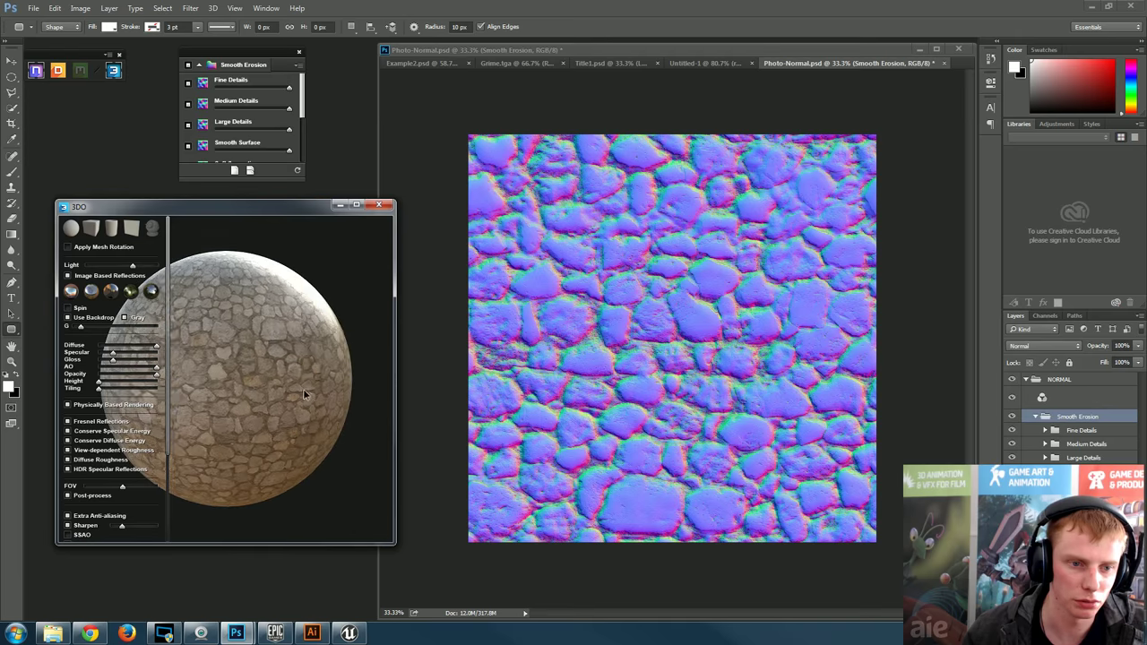
- Inspect the stone normal map close up on the sphere in a maximized 3DO preview, and restore the preview window's size
scroll(296, 382, up, 2)
click(356, 205)
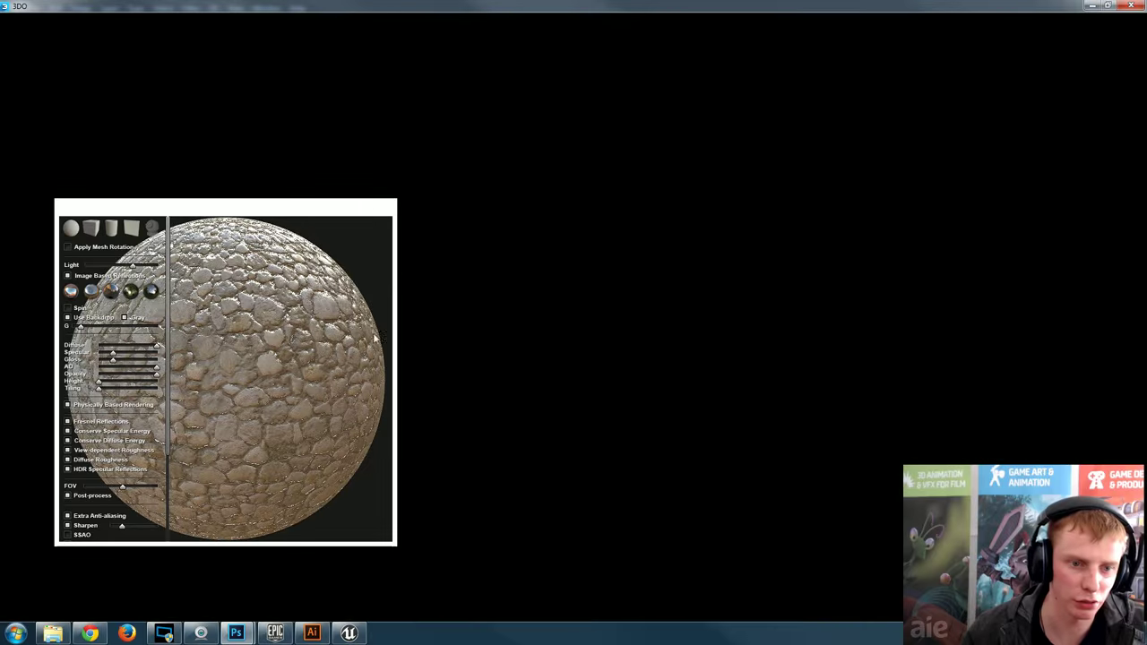
scroll(574, 396, up, 5)
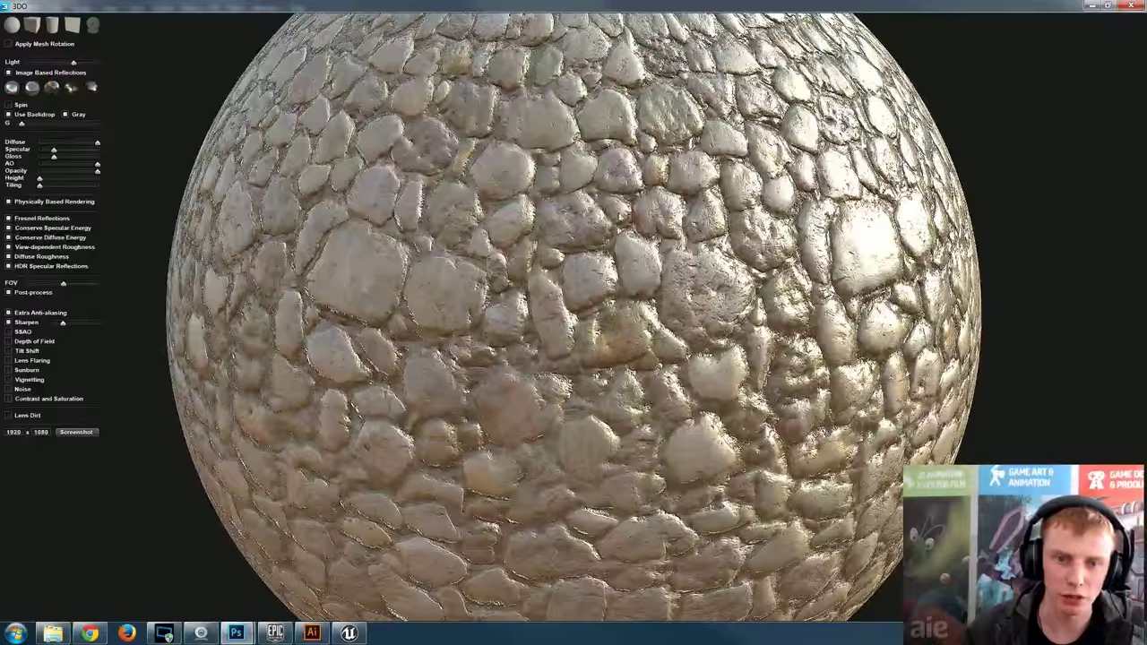
drag(574, 397, 599, 273)
scroll(600, 319, up, 5)
scroll(600, 319, down, 6)
drag(587, 373, 591, 291)
scroll(638, 370, up, 3)
drag(638, 370, 613, 370)
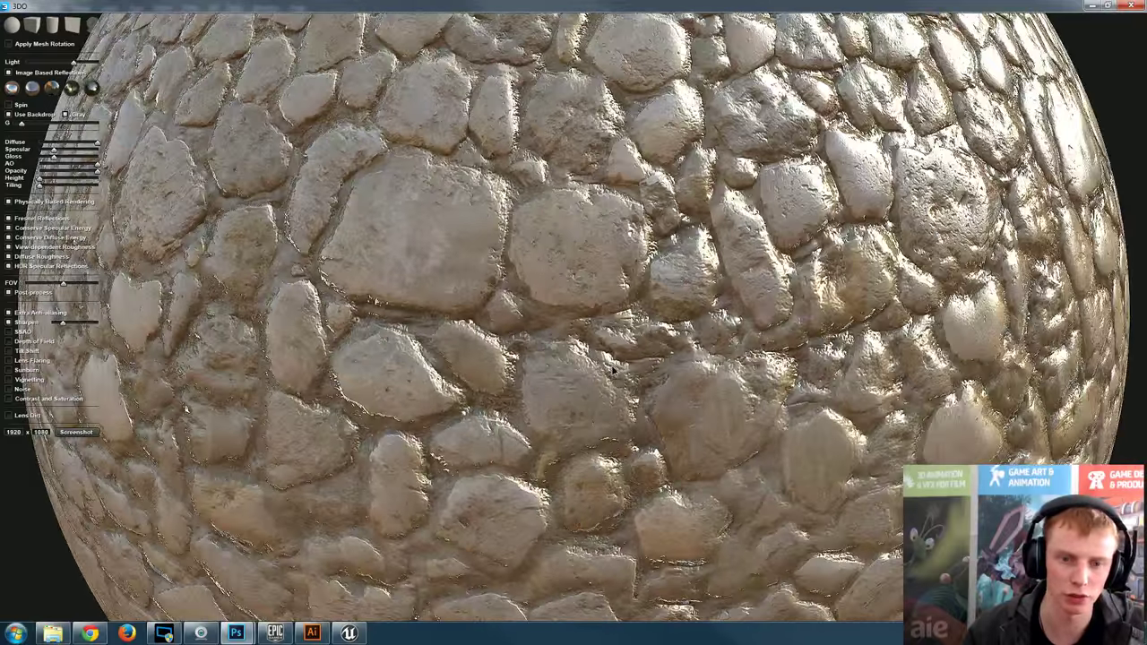
click(1105, 6)
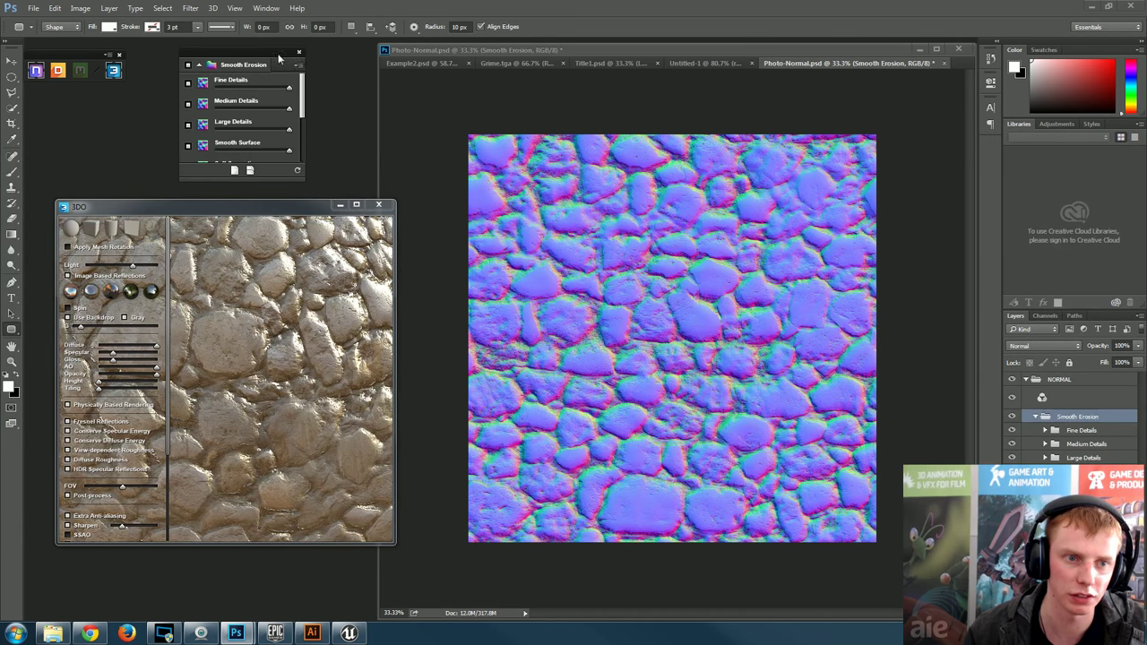
- Reposition the nDo panel slightly and lower the Smooth Erosion Fine Cracks intensity to about two thirds
mouse_move(229, 57)
mouse_down()
mouse_move(301, 92)
mouse_move(310, 73)
mouse_move(244, 48)
mouse_up()
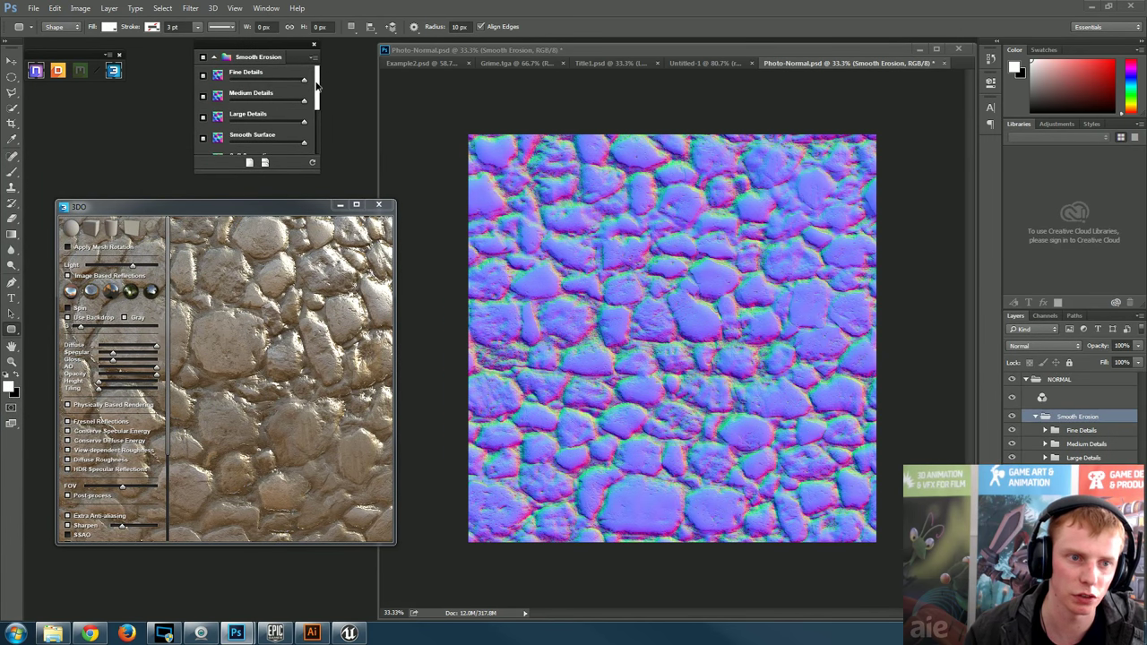
scroll(316, 97, down, 1)
scroll(315, 100, down, 3)
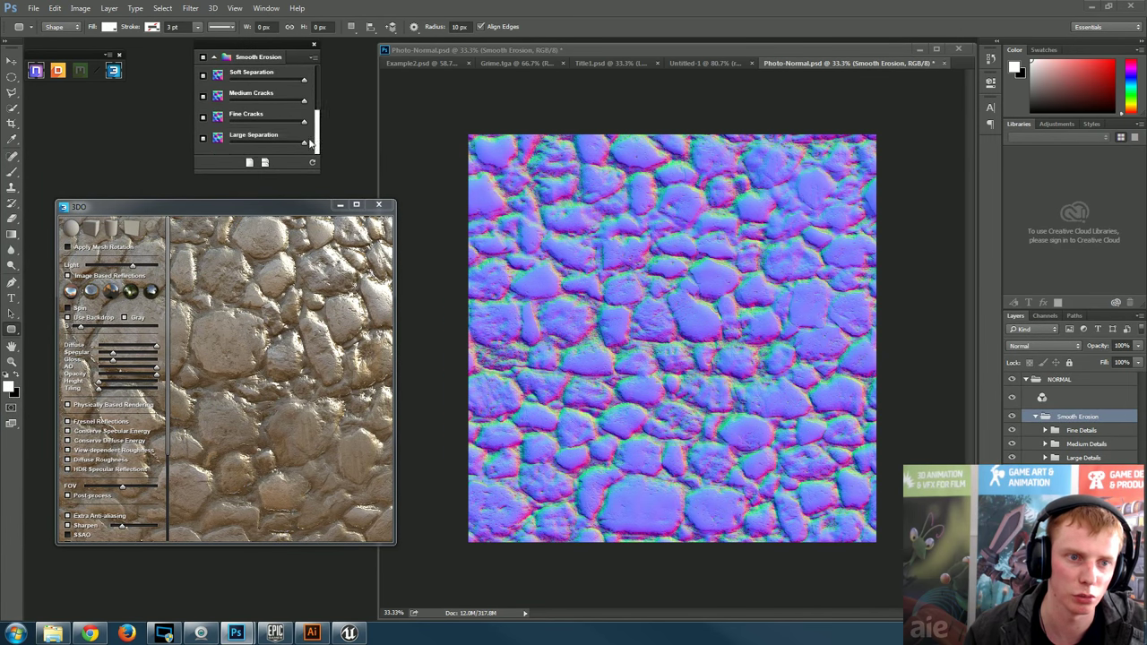
drag(304, 121, 279, 128)
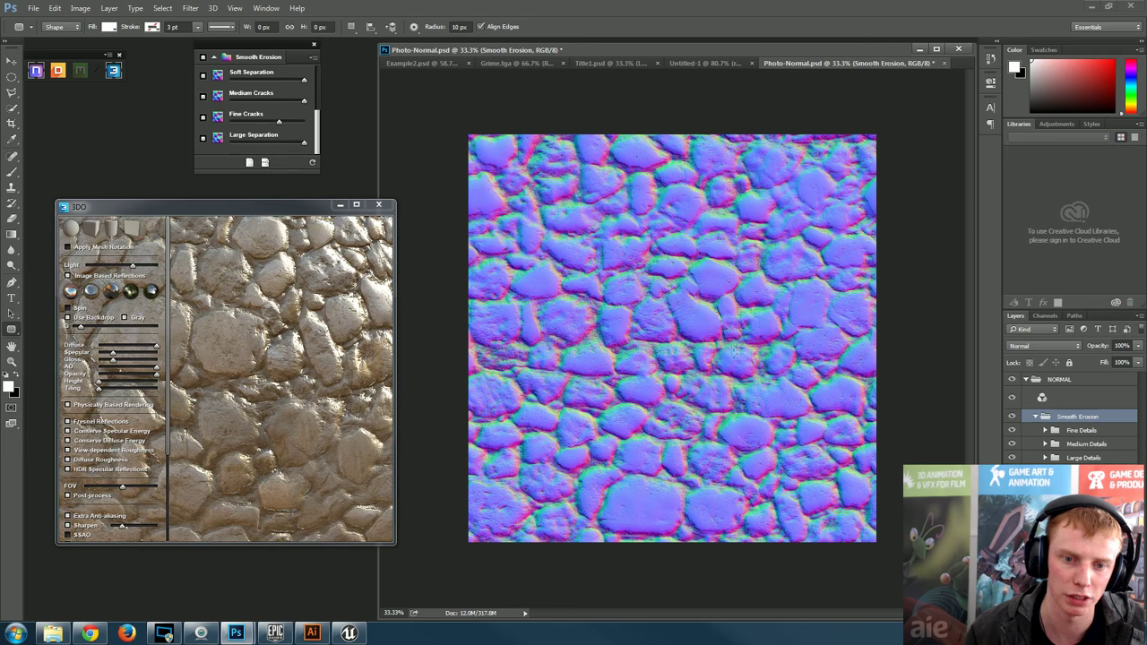
- Examine the reduced cracks on the 3DO stone sphere up close and from farther away, and shift the preview window slightly
click(71, 229)
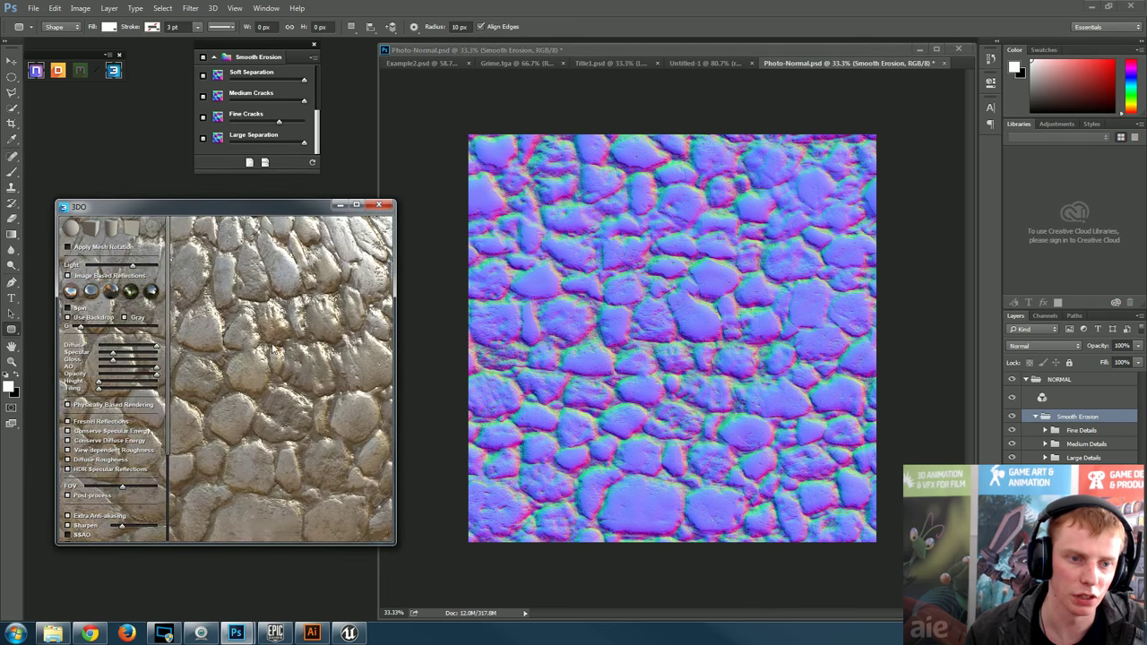
scroll(301, 316, up, 6)
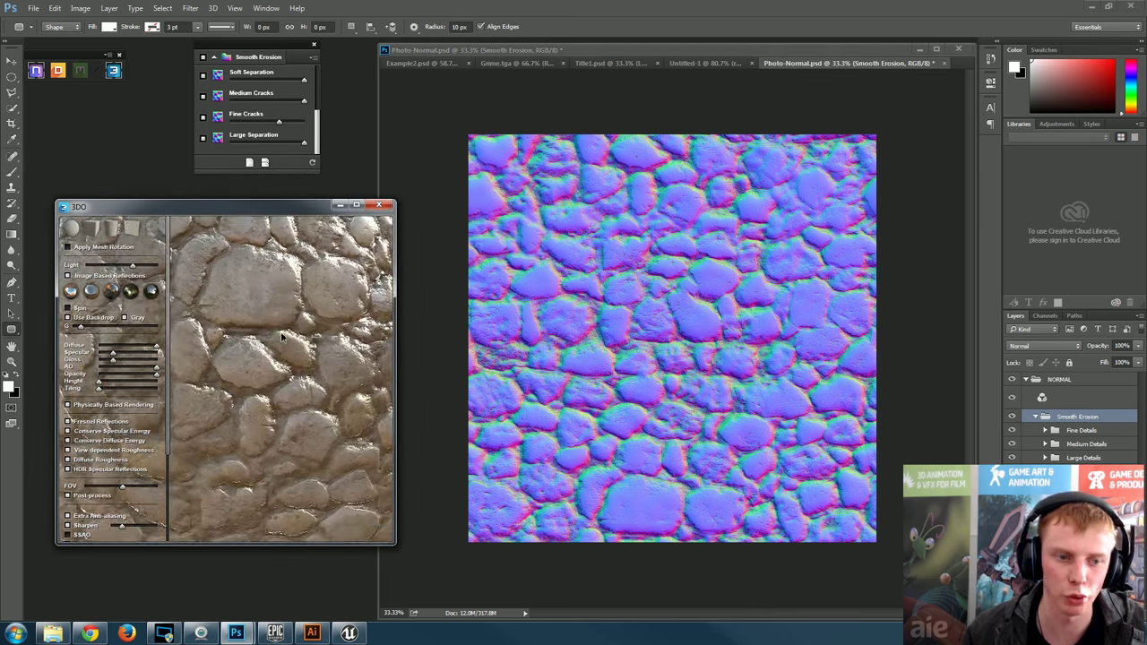
scroll(295, 351, down, 4)
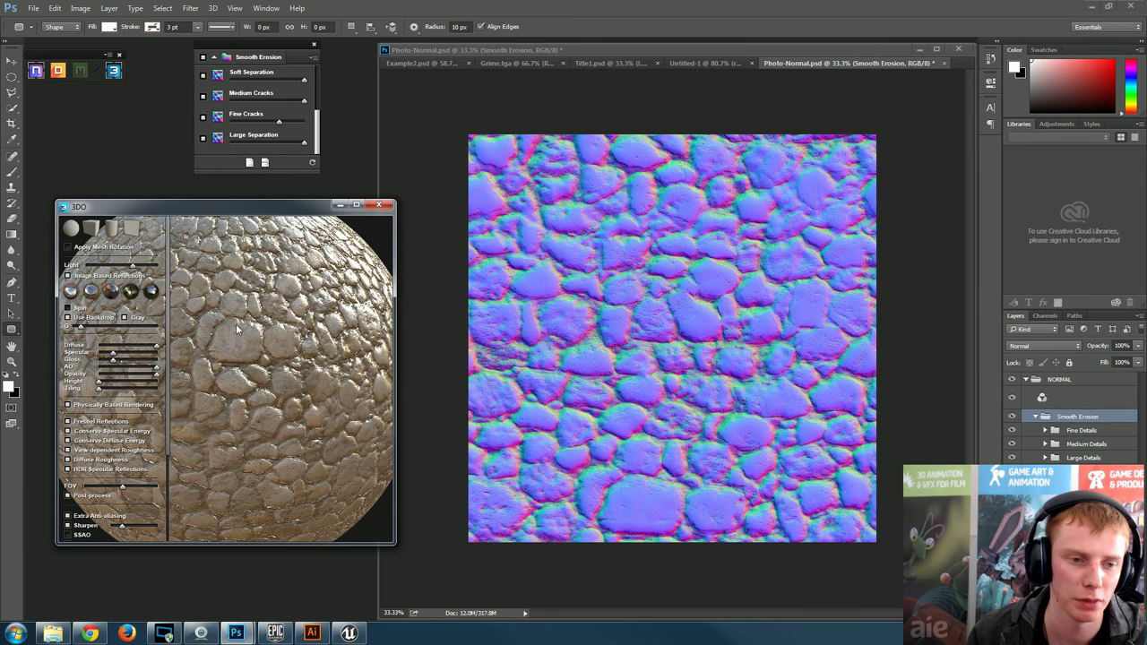
drag(273, 324, 354, 332)
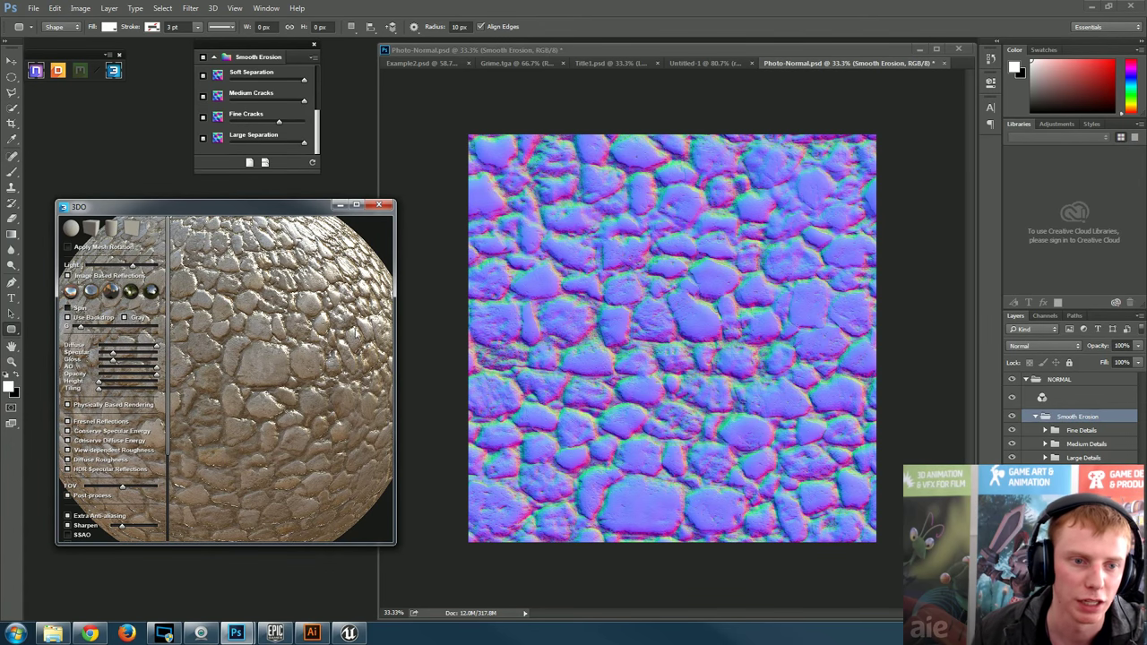
drag(308, 211, 293, 191)
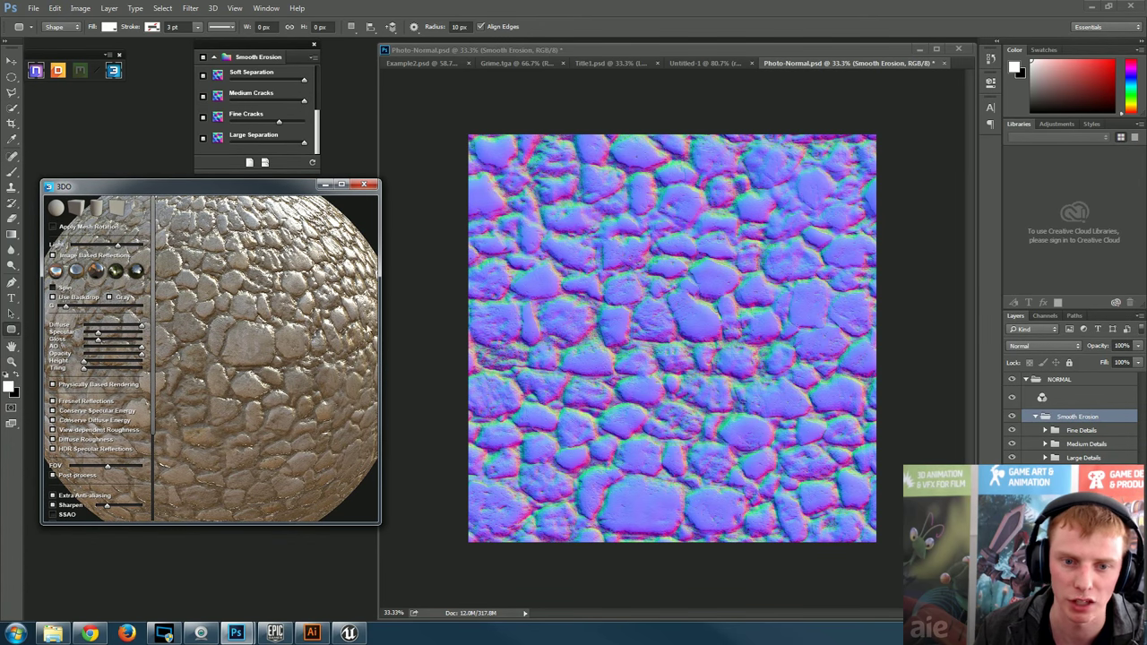
- Bring up the Example2.psd sci-fi panel normal map and rotate the 3DO preview sphere
click(420, 62)
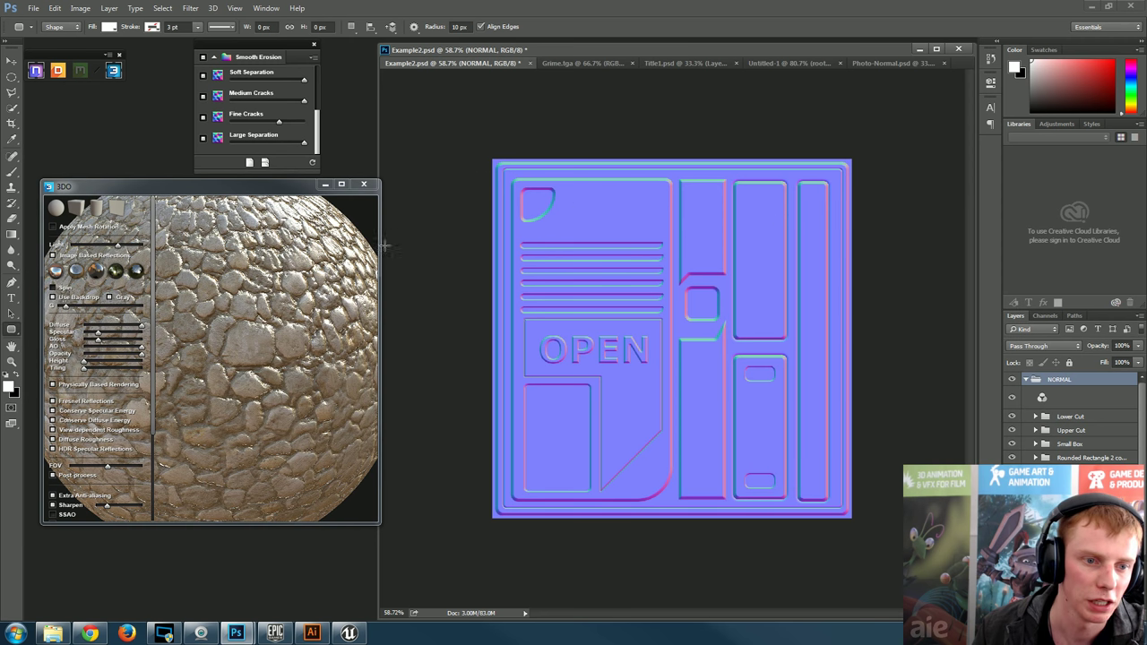
drag(369, 251, 268, 296)
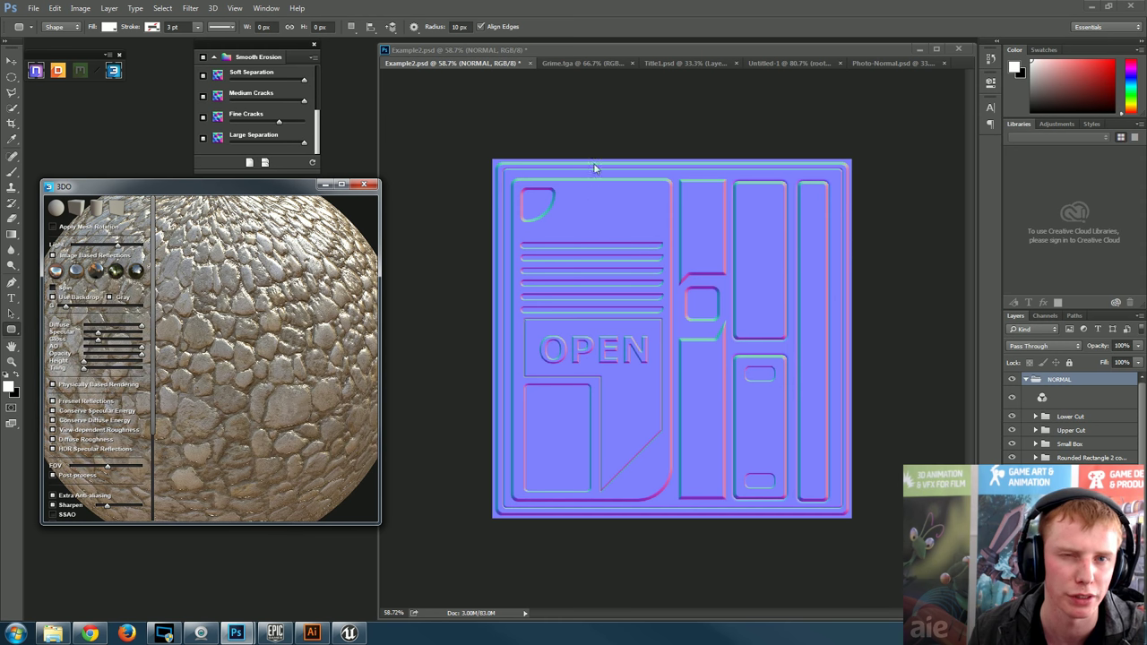
click(316, 58)
click(313, 59)
click(313, 59)
click(313, 59)
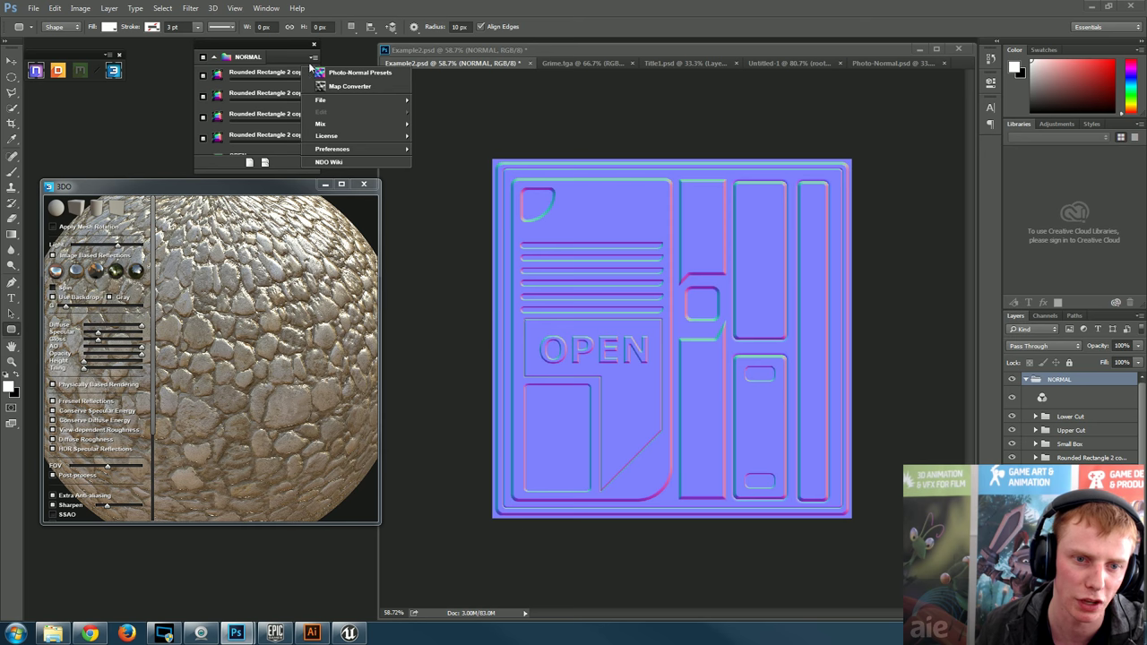
click(310, 63)
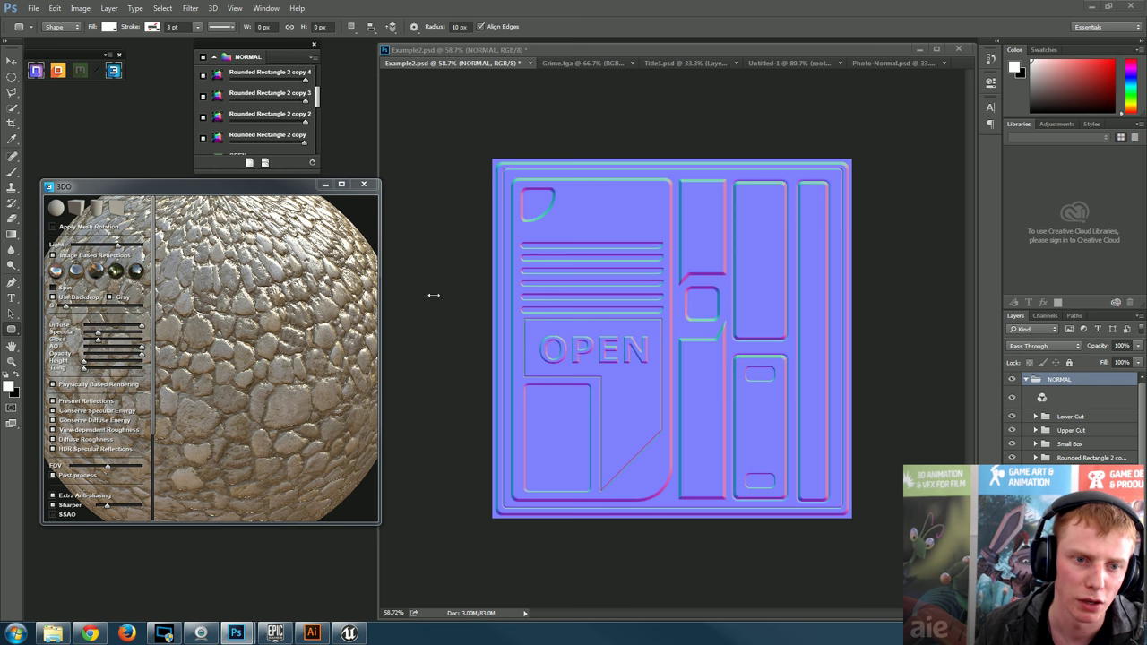
- Refresh the 3DO preview to check the Example2.psd normal map around the OPEN lettering, and close the preview window
click(311, 163)
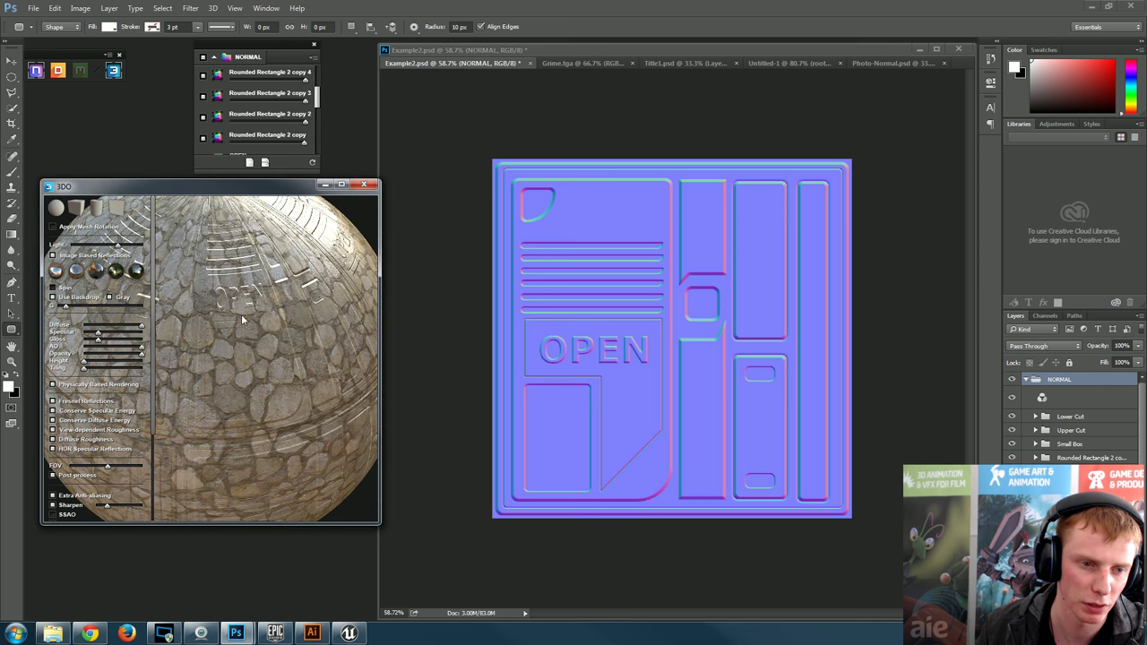
drag(241, 313, 258, 264)
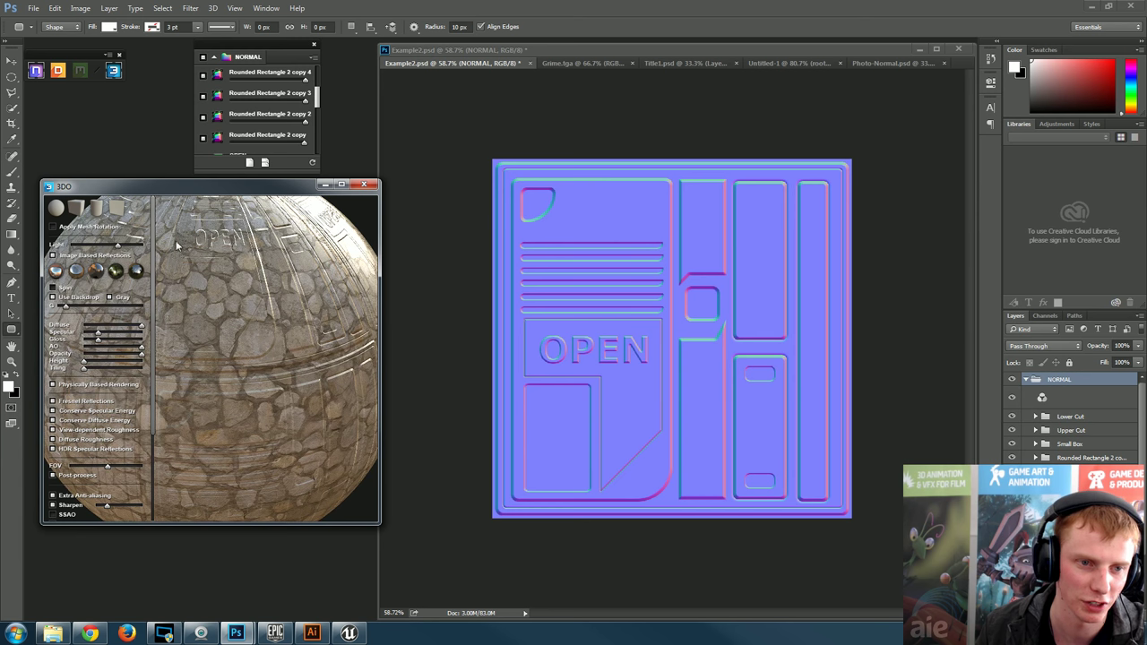
click(293, 116)
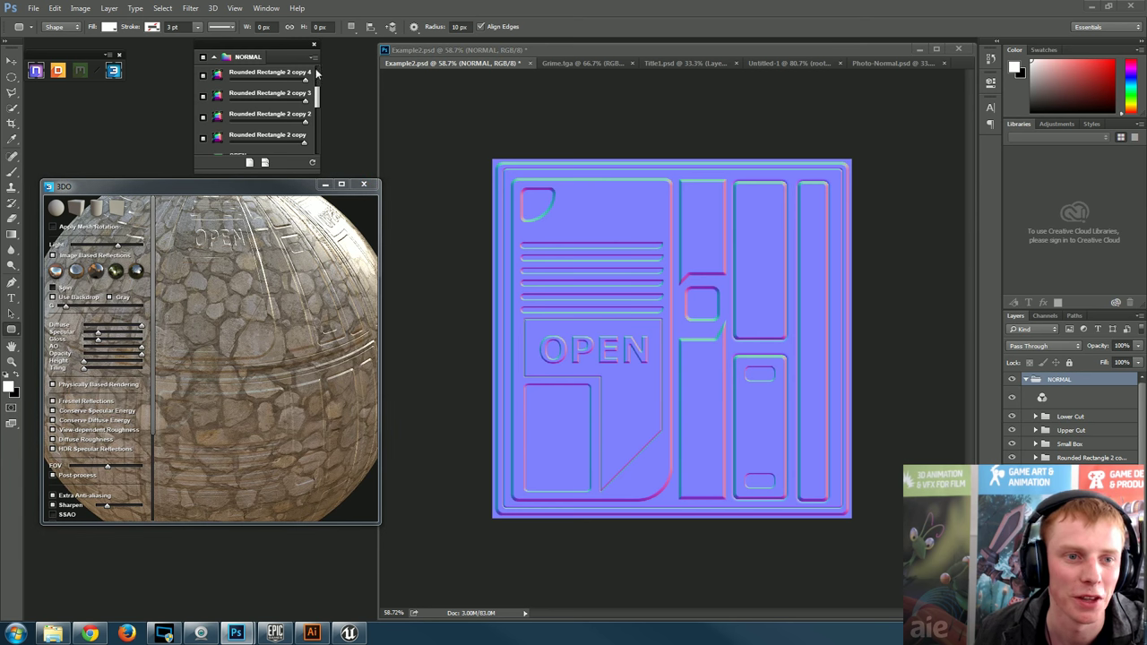
click(363, 183)
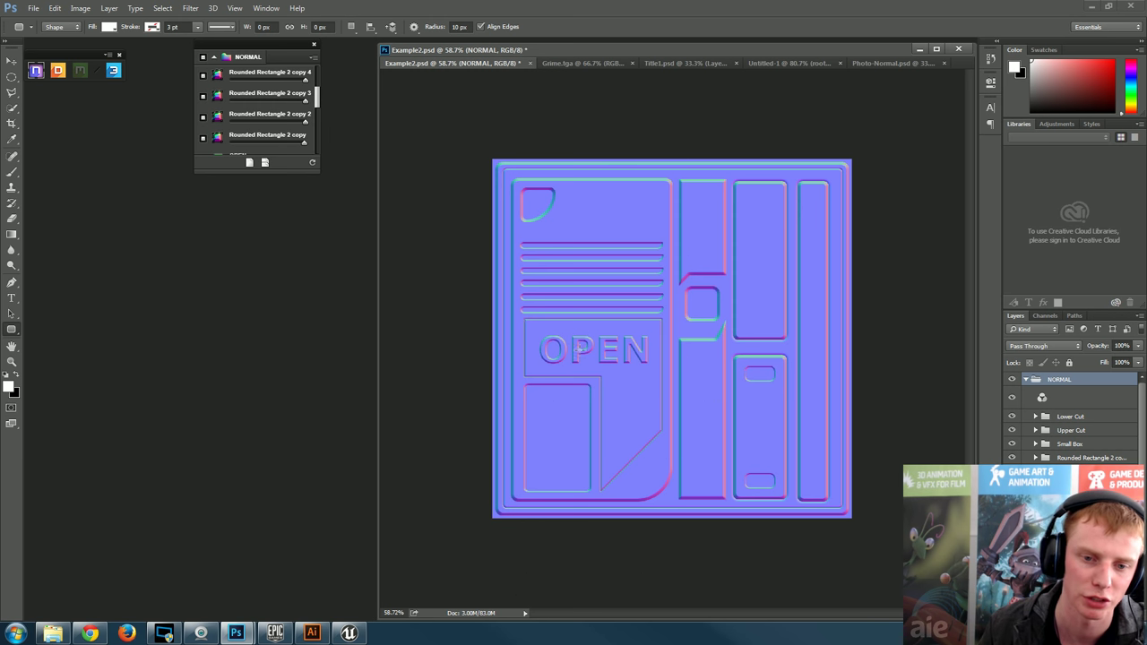
- Generate a tileable ambient occlusion map from the active Example2.psd normal map with the nDo Map Converter
click(315, 101)
click(312, 58)
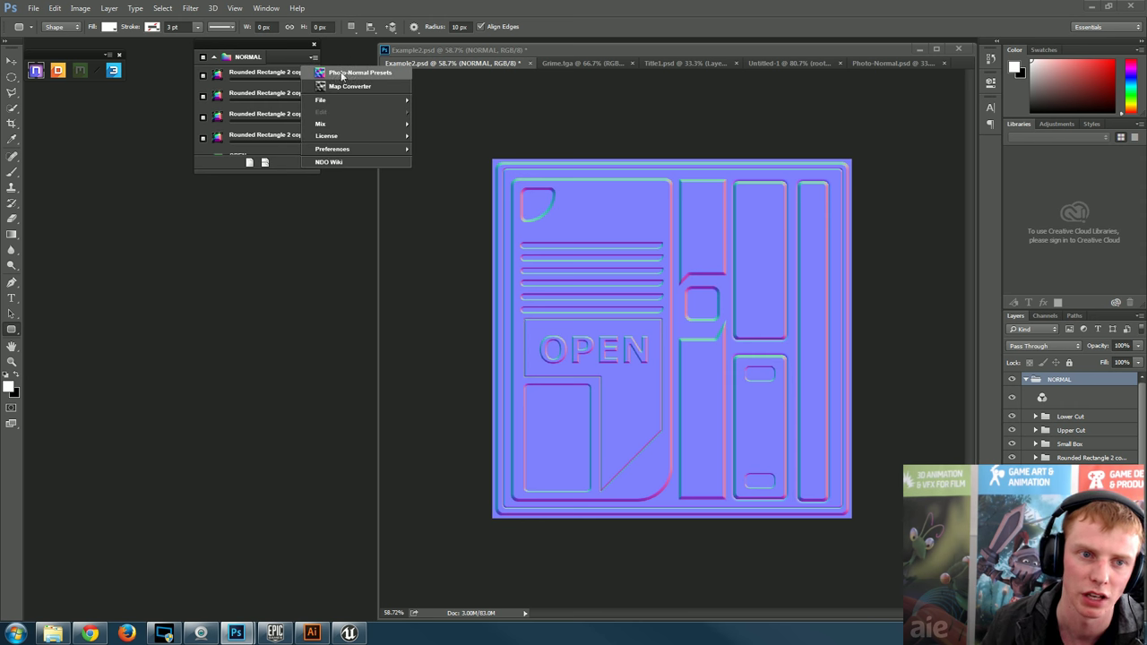
click(362, 88)
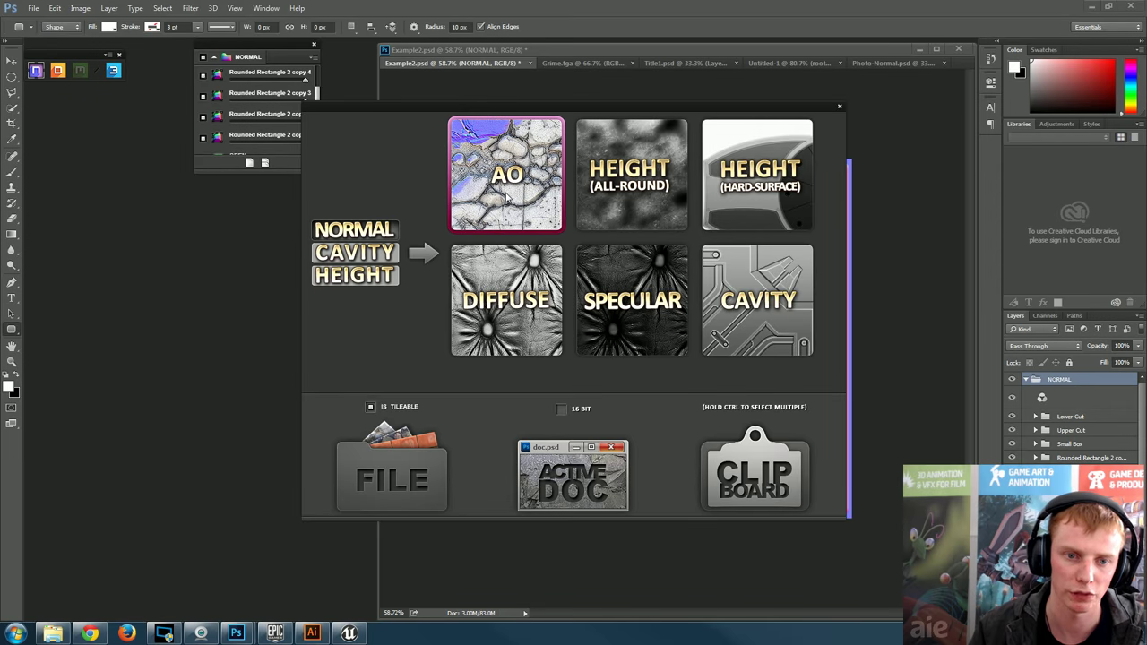
click(584, 497)
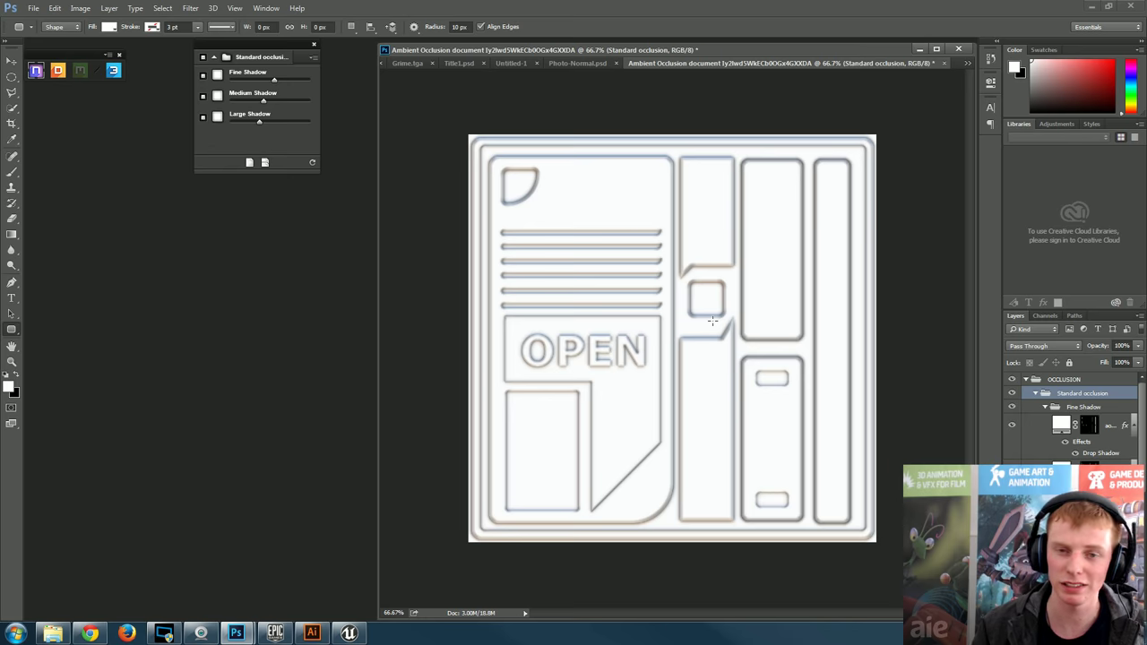
- Add an empty layer above the collapsed OCCLUSION group and choose the Paint Bucket tool
click(1071, 379)
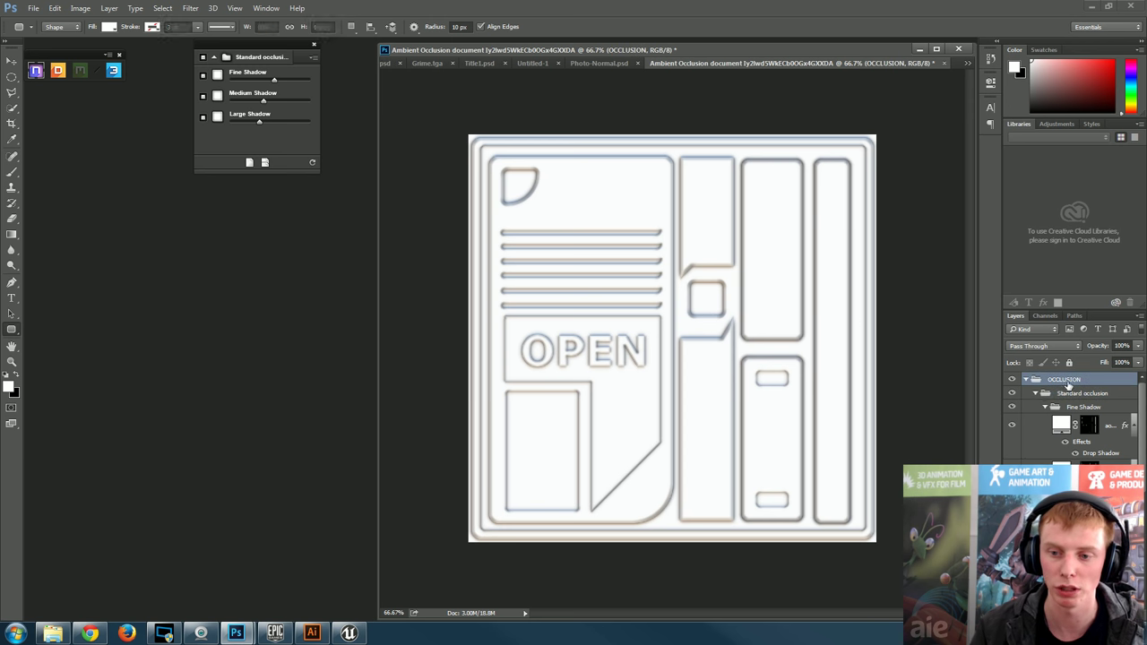
click(1026, 379)
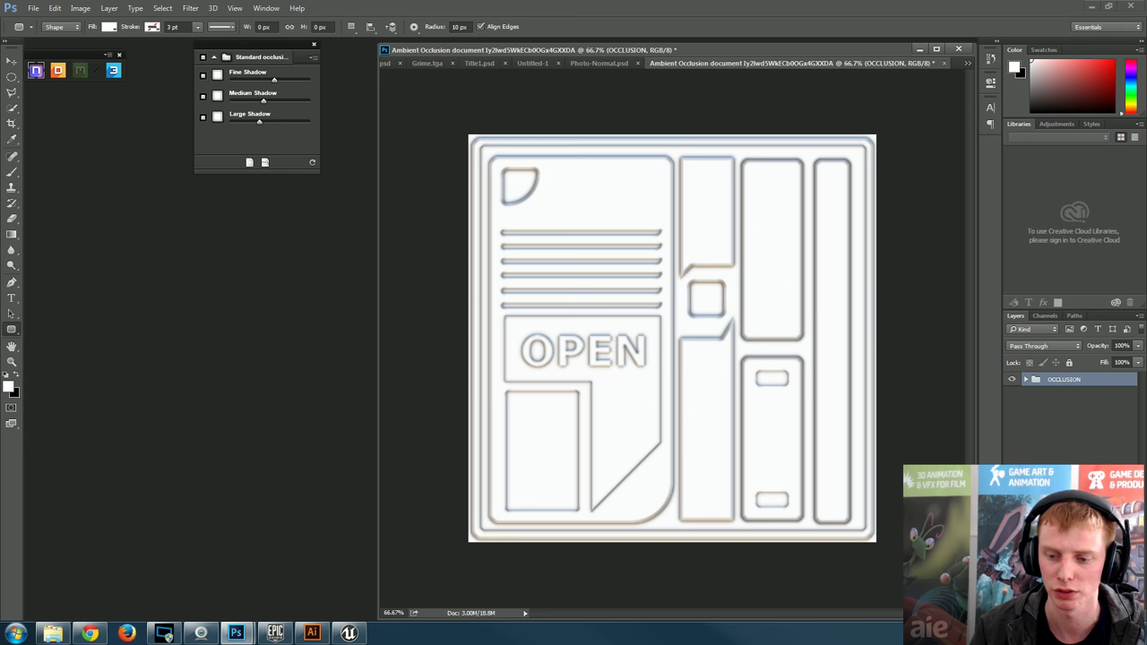
key(ctrl+shift+alt+n)
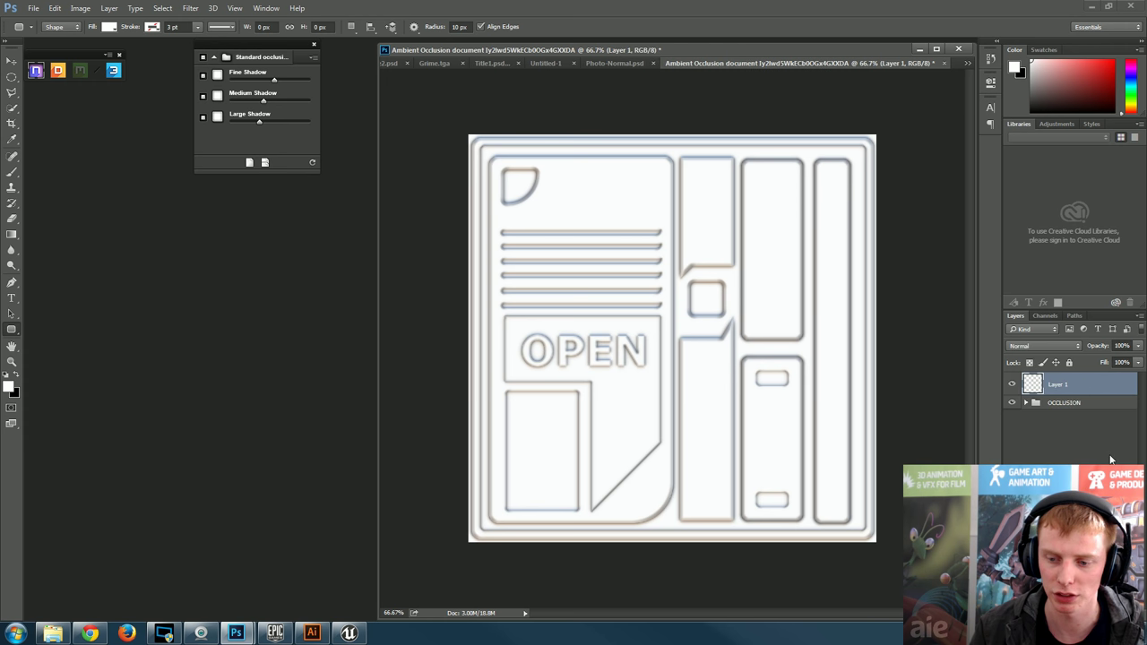
click(11, 234)
click(51, 248)
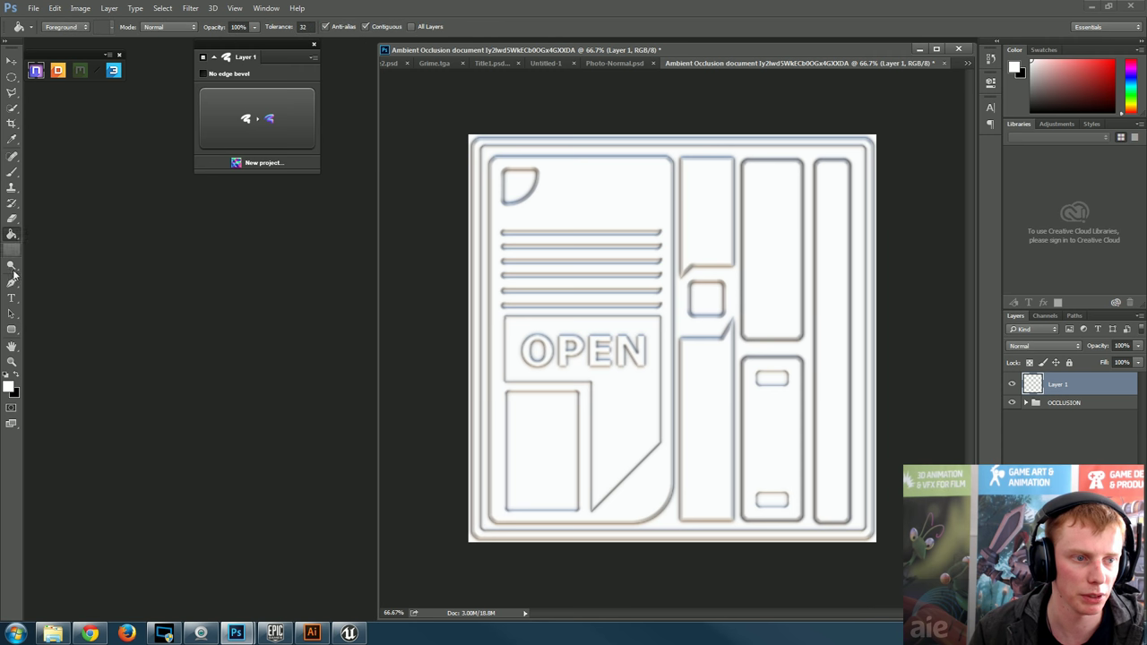
- Set the foreground color to gray 989898
click(8, 388)
click(442, 208)
click(425, 175)
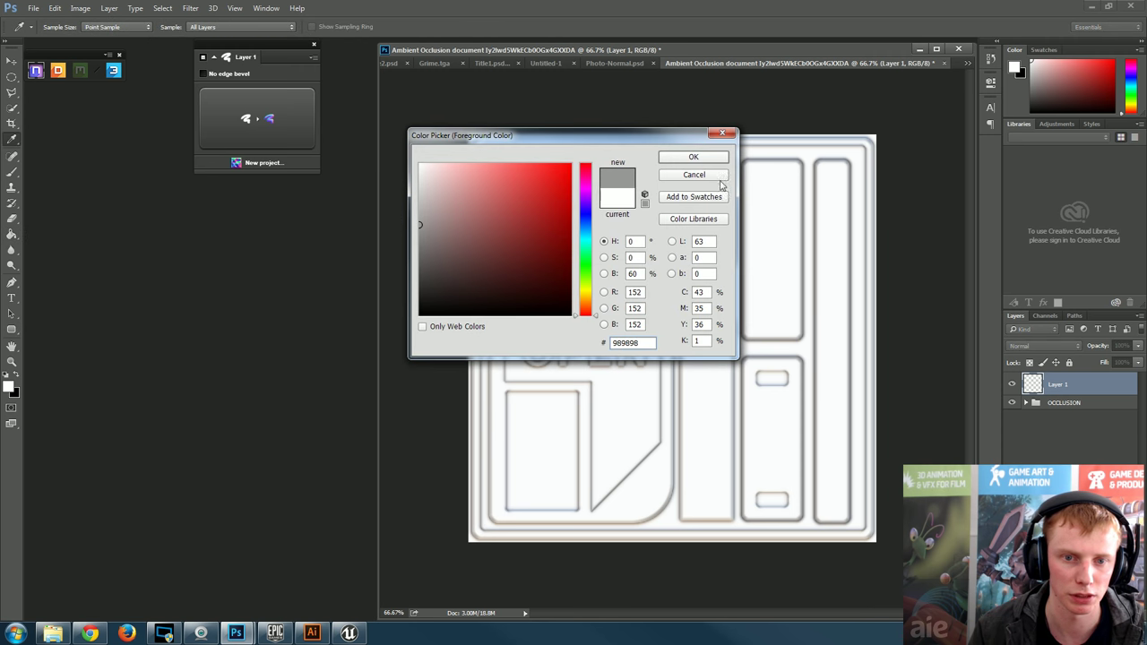
click(693, 157)
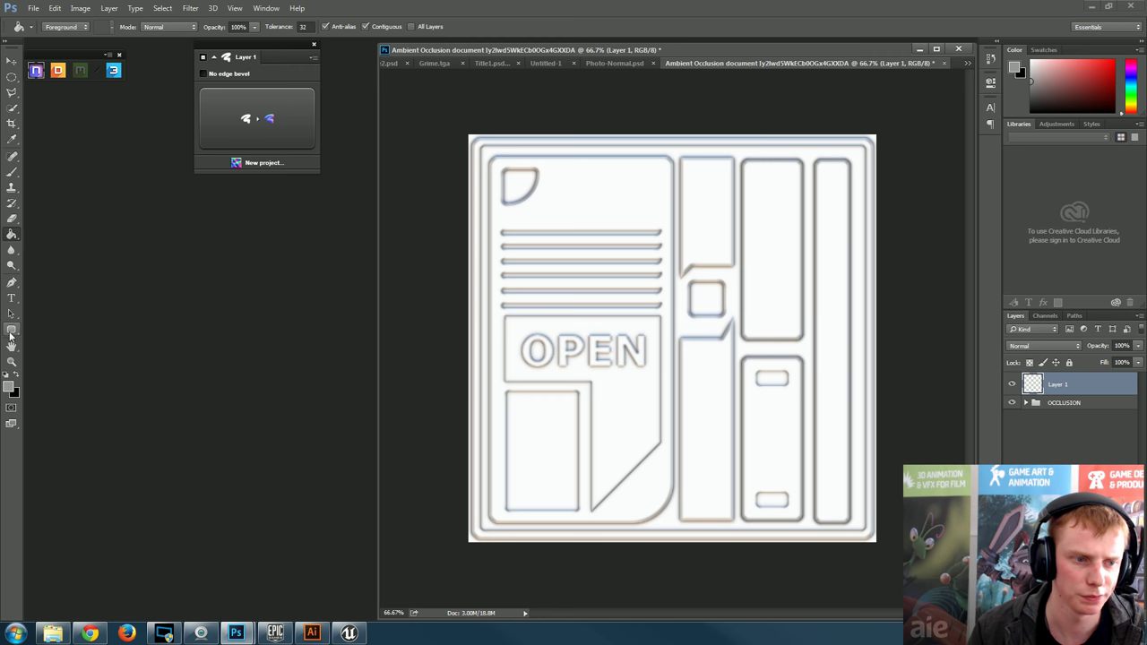
- Change the foreground color to a pale teal and fill the new layer above the OCCLUSION group with it
key(i)
click(8, 387)
drag(587, 254, 574, 232)
drag(418, 188, 443, 179)
click(693, 157)
key(g)
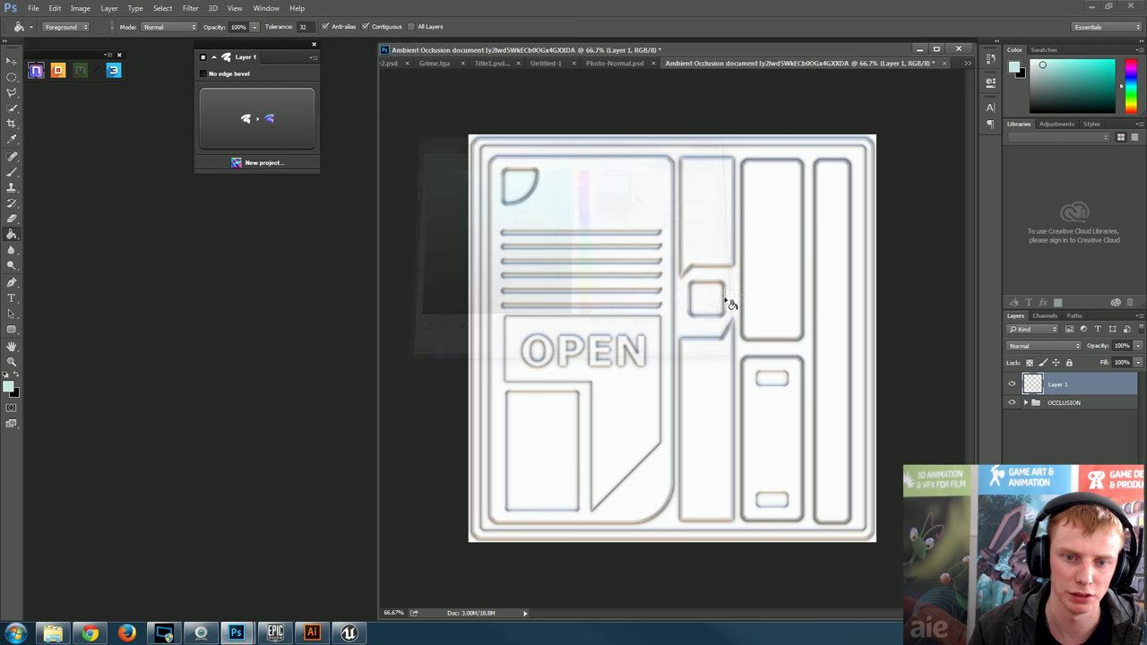
click(804, 344)
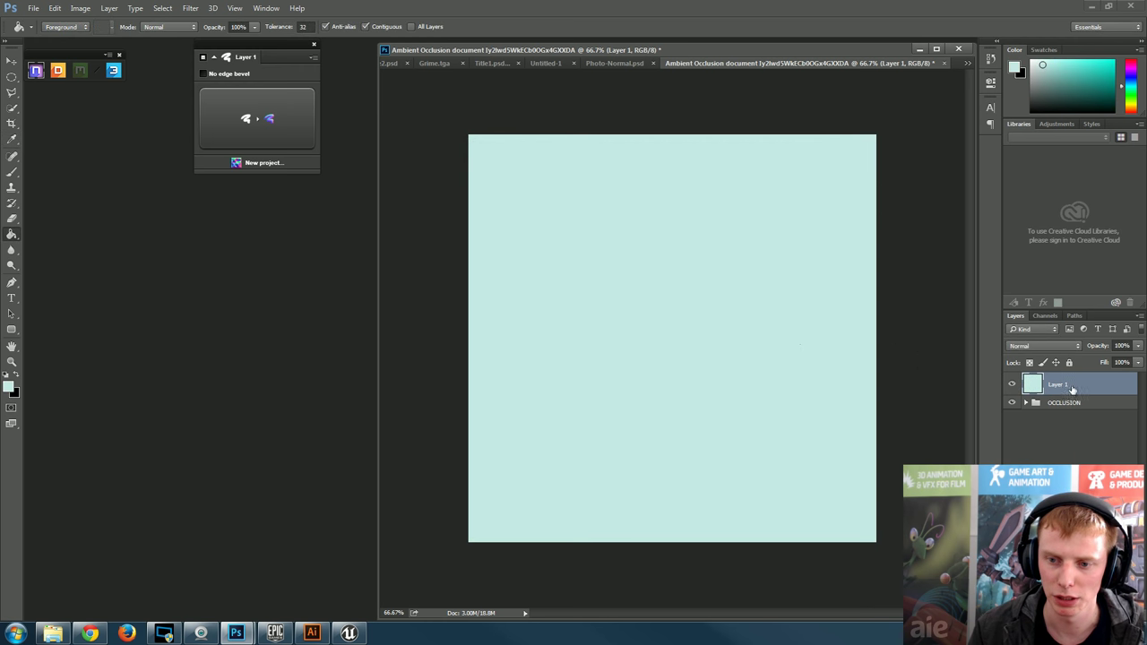
- Try the Dissolve blend mode on the teal layer and return it to Normal
click(1044, 346)
click(1028, 356)
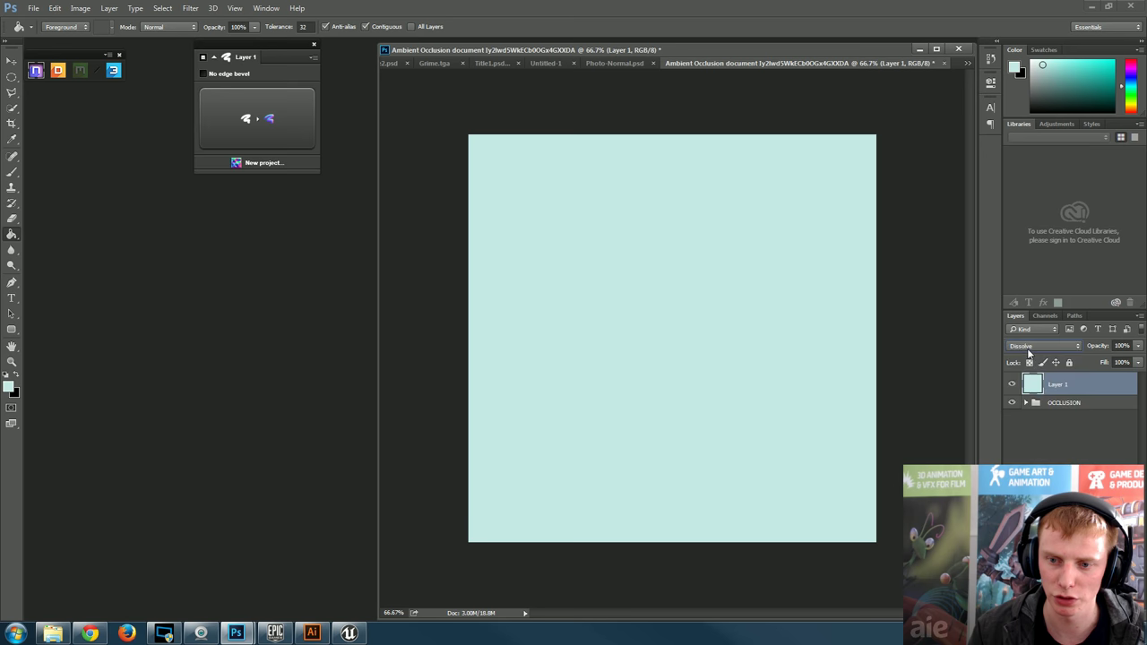
click(1027, 351)
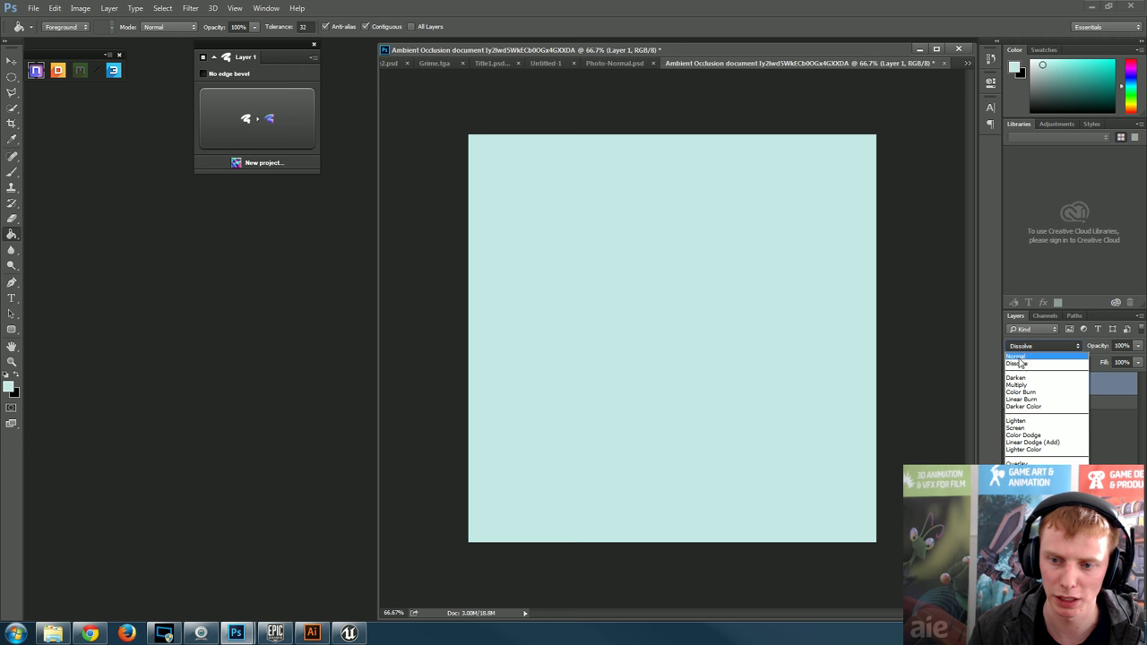
click(1016, 384)
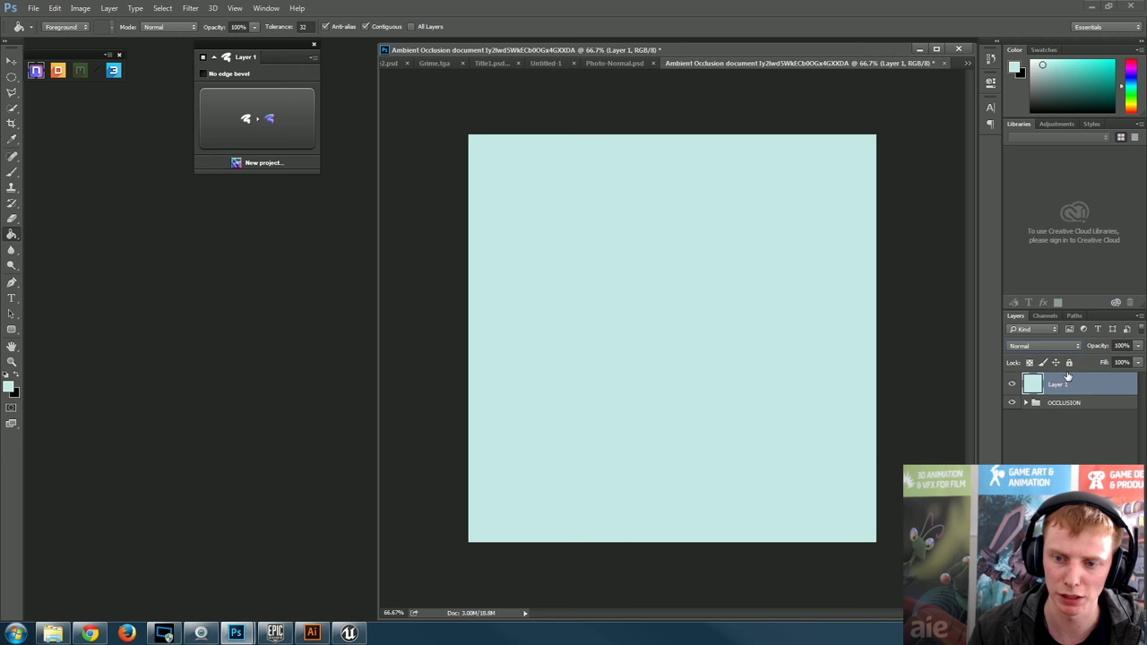
- Try successive blend modes on the teal layer over the occlusion map, from Color Burn through Overlay to Subtract
key(Down)
key(Down)
key(Down)
key(Down)
key(Down)
key(Down)
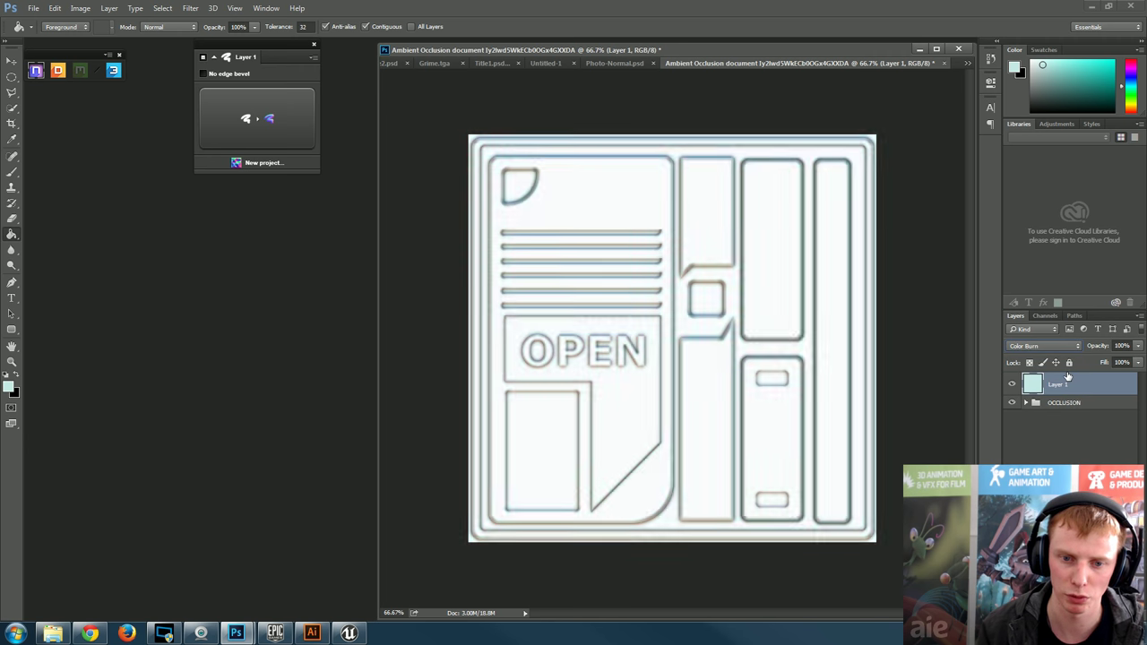
key(Down)
key(Down)
key(Down)
key(Down)
key(Down)
key(Down)
key(Down)
key(Down)
key(Down)
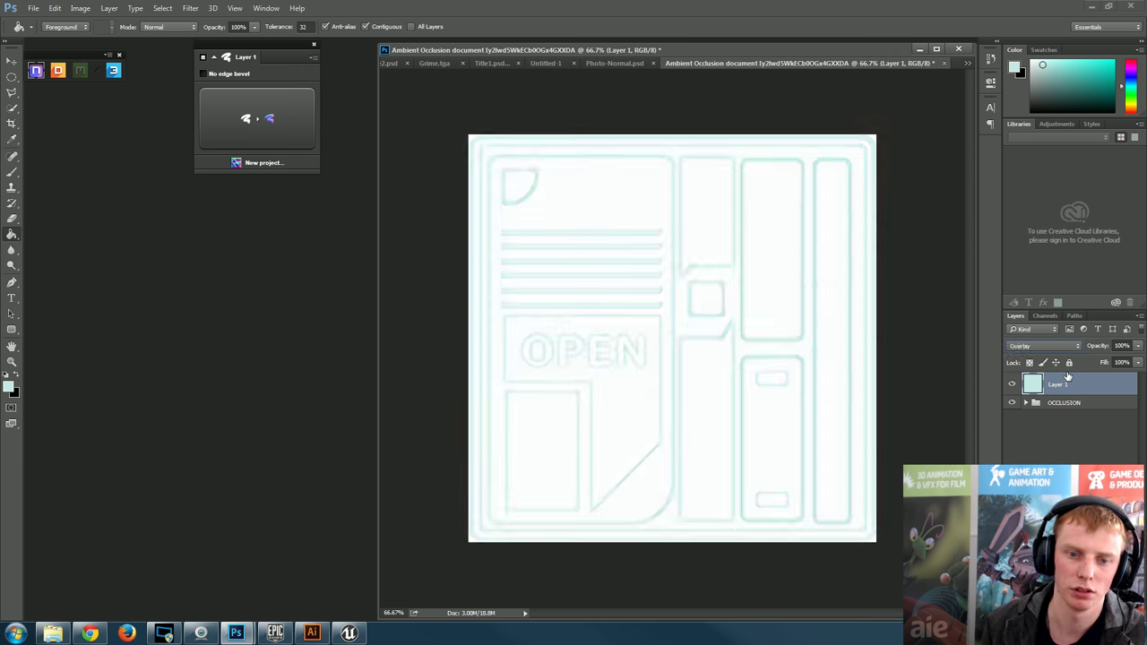
key(Down)
key(Down)
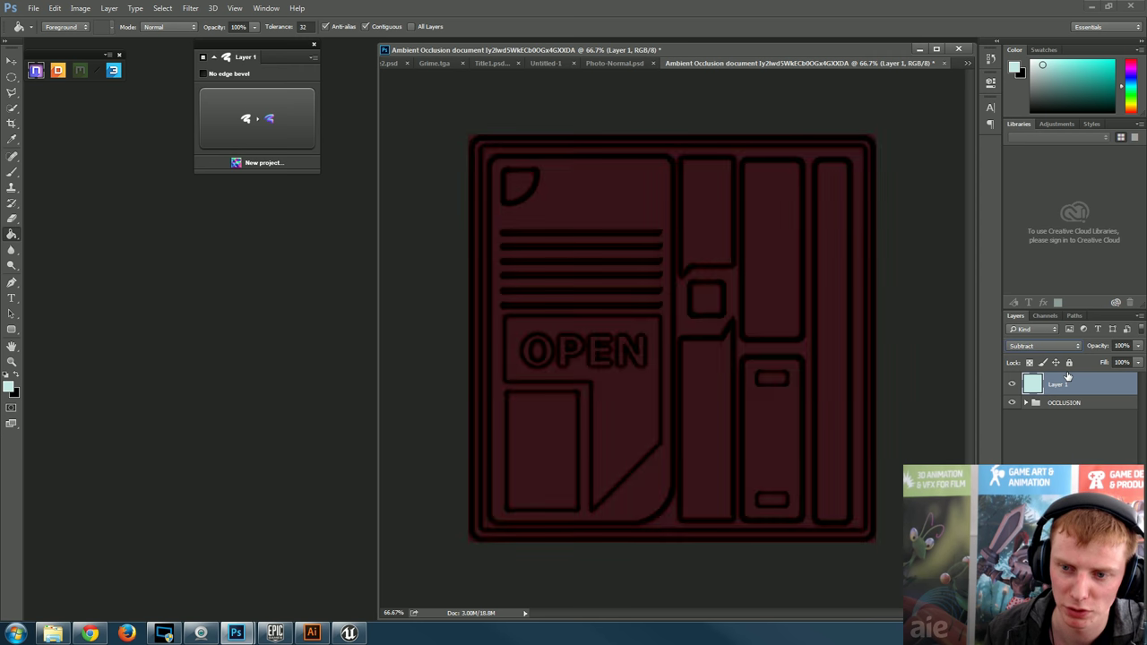
- Go back through the blend modes to set the teal layer to Linear Burn, and lower its opacity to 75%
key(Up)
key(Up)
key(Up)
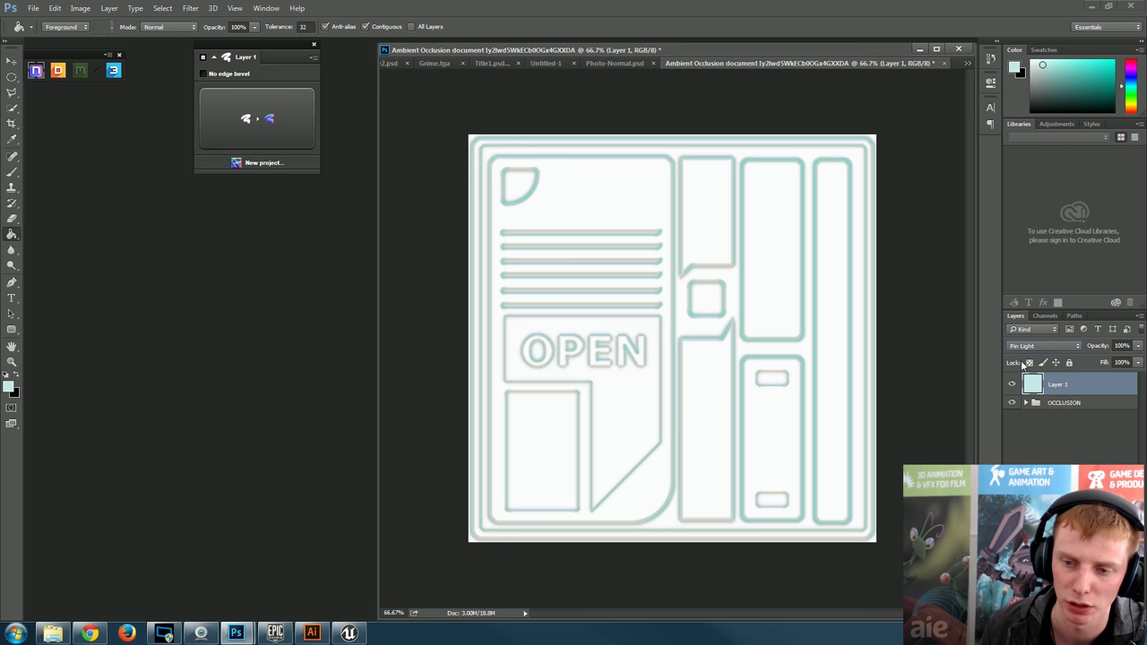
key(Up)
key(Down)
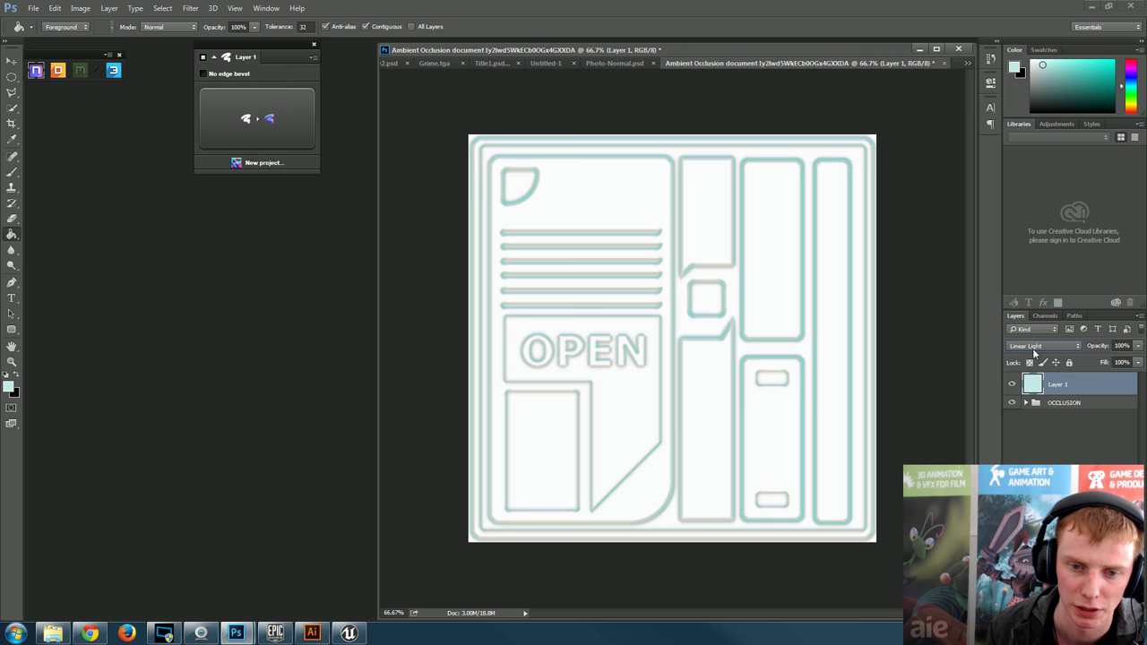
key(Up)
key(Up)
key(Up)
key(Up)
key(Up)
key(Up)
key(Up)
key(Up)
key(Up)
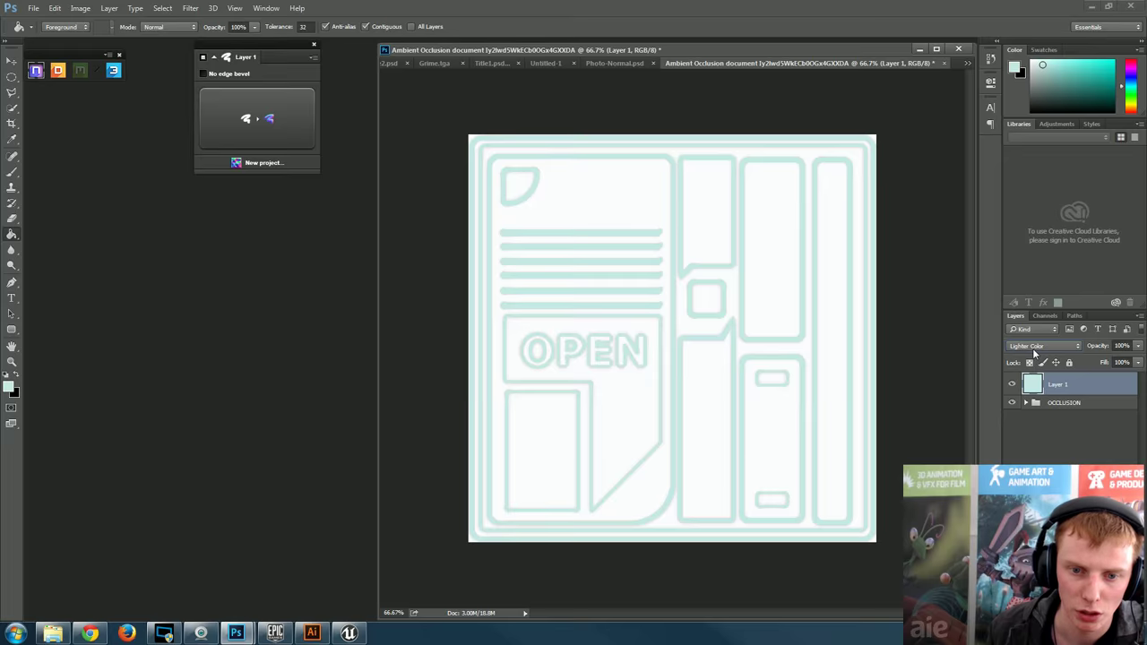
key(Up)
key(Up)
key(Up)
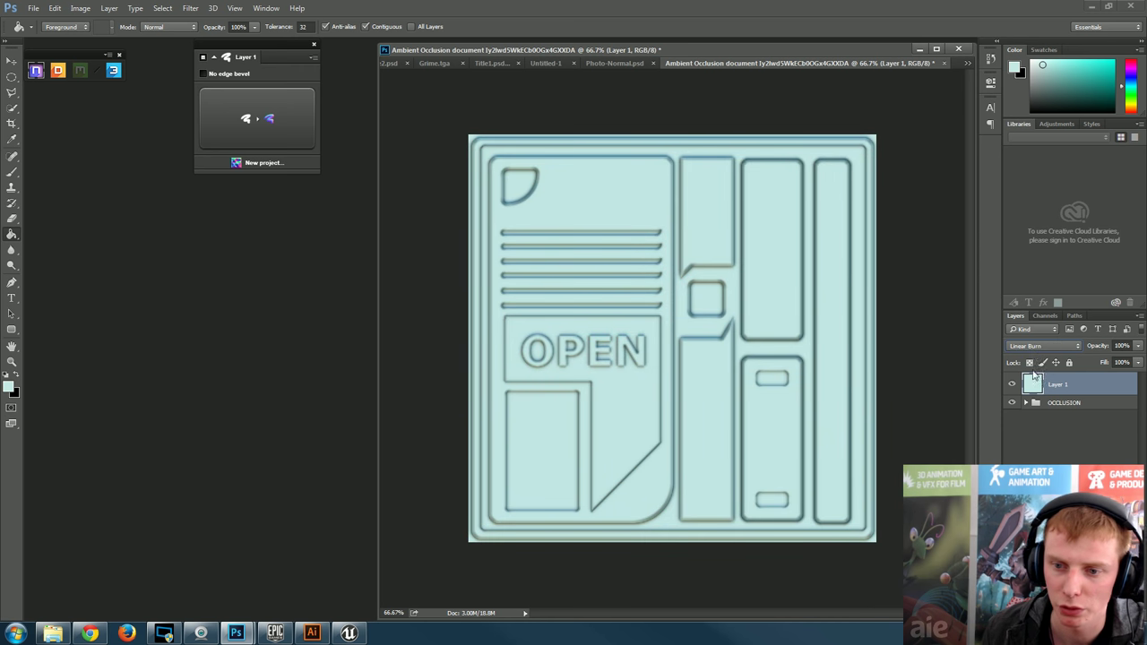
click(1137, 346)
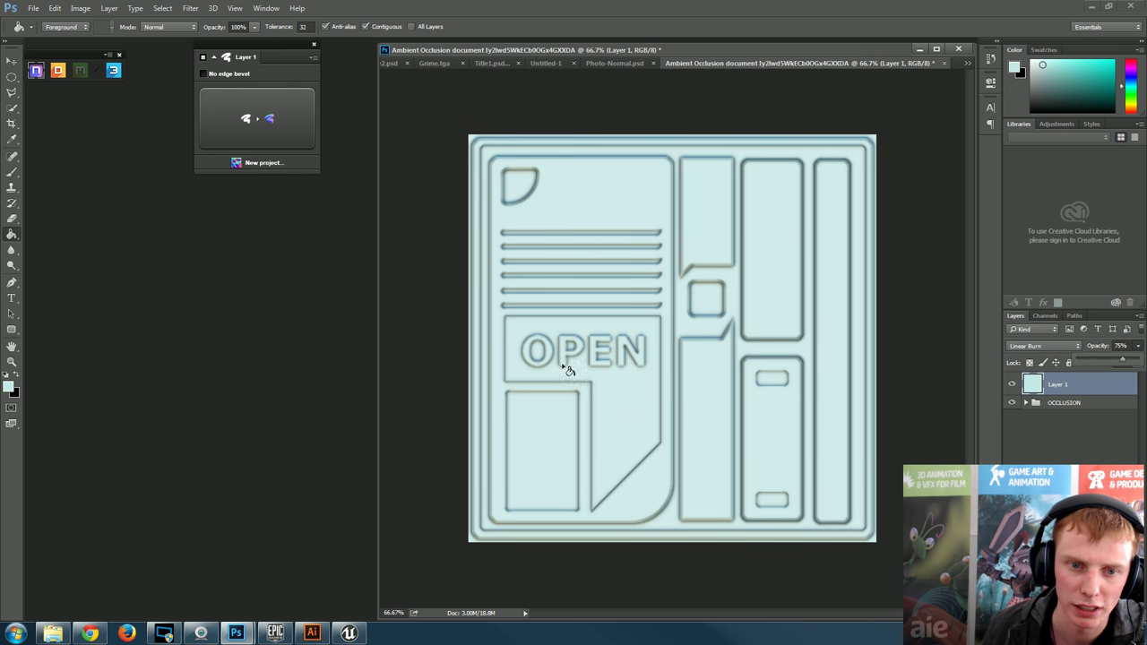
- Look through the open Photo-Normal.psd, Grime.tga, Title1.psd and Untitled-1 documents, and maximize the document window
click(607, 67)
click(607, 67)
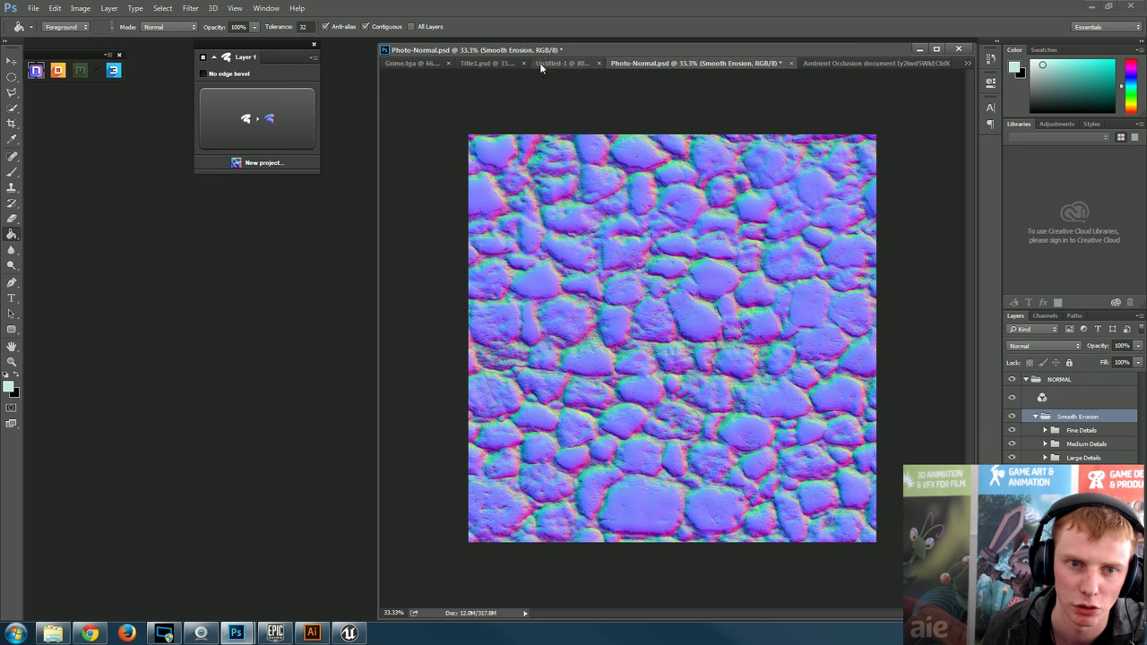
click(407, 65)
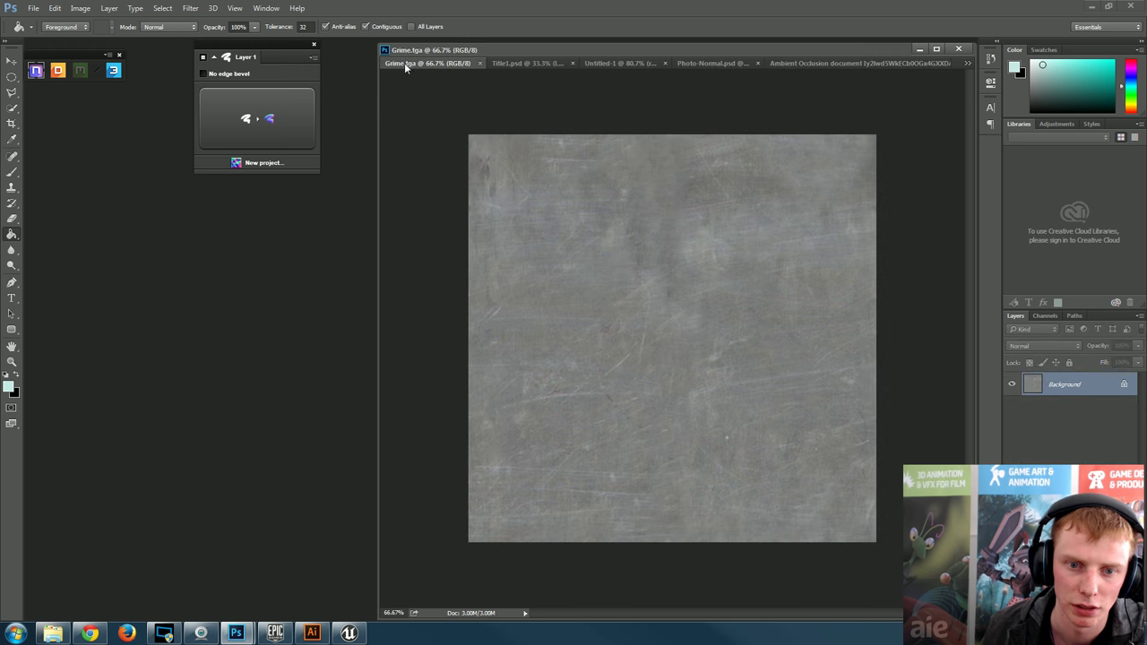
click(721, 65)
click(479, 63)
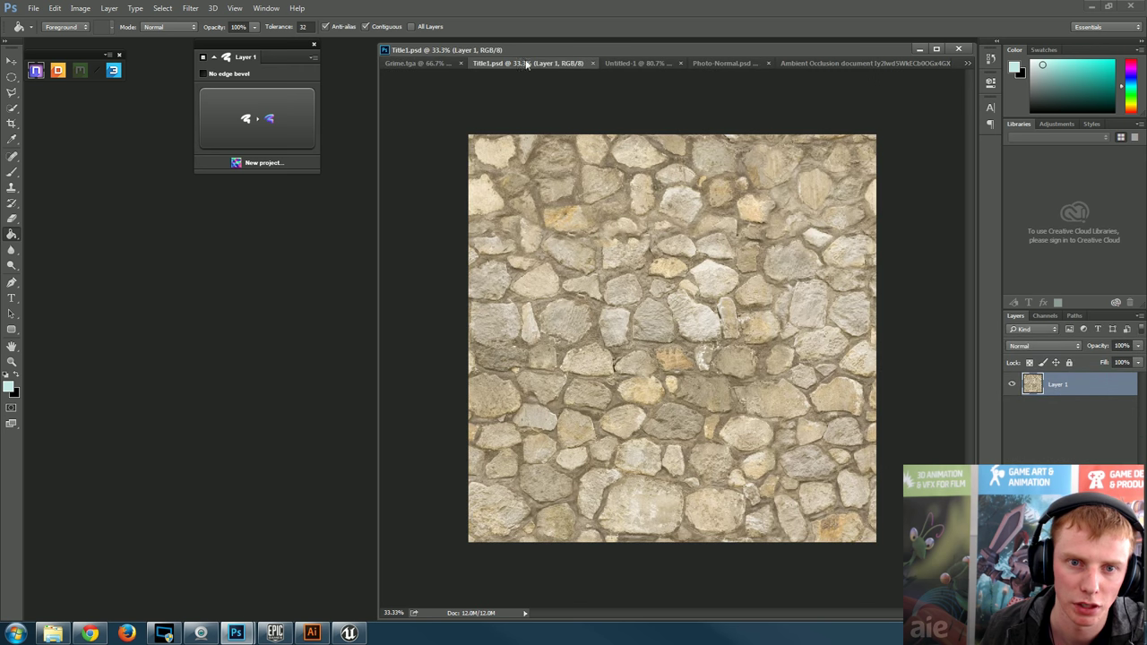
click(641, 64)
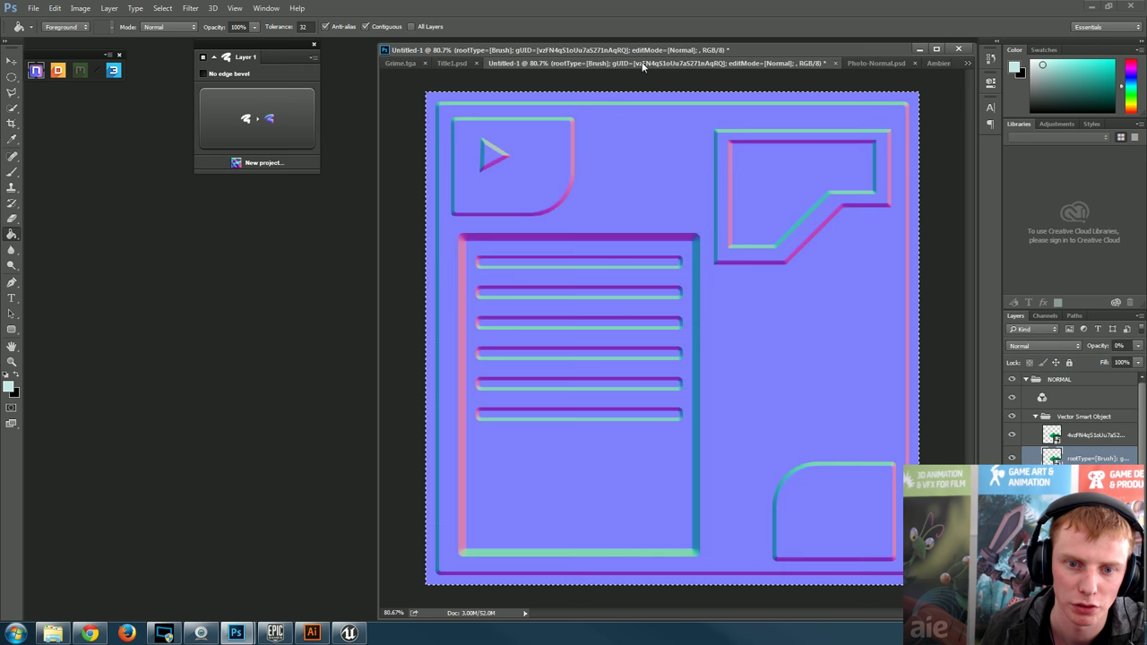
click(873, 64)
click(936, 49)
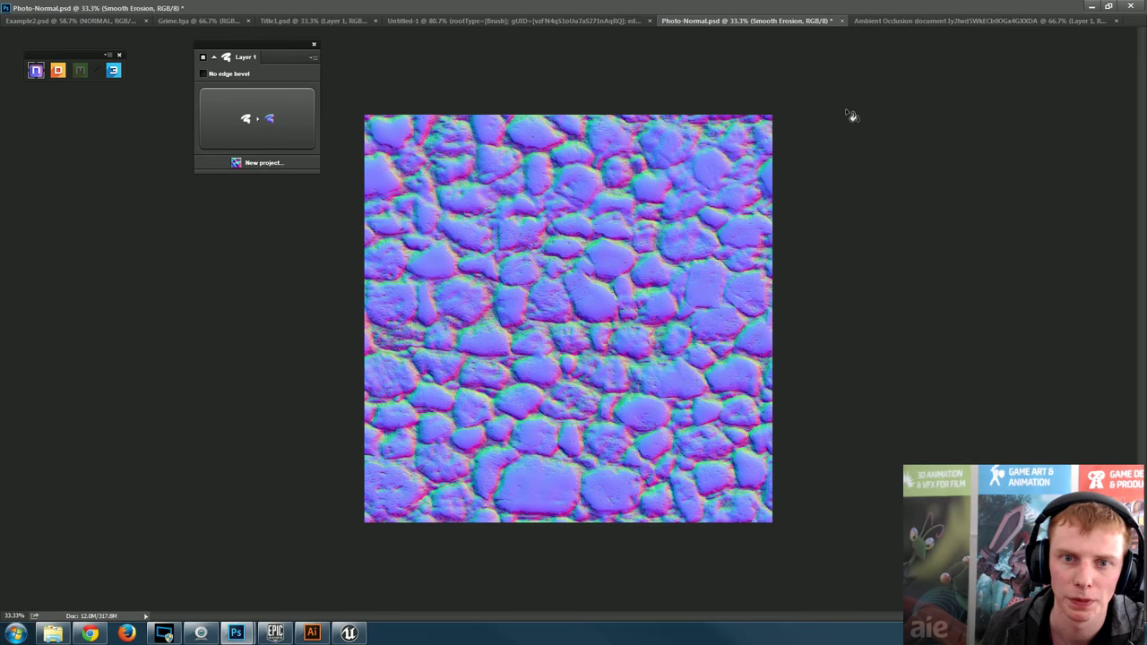
- View the tinted ambient occlusion document, then bring up Example2.psd and restore the document window's smaller size
click(1050, 21)
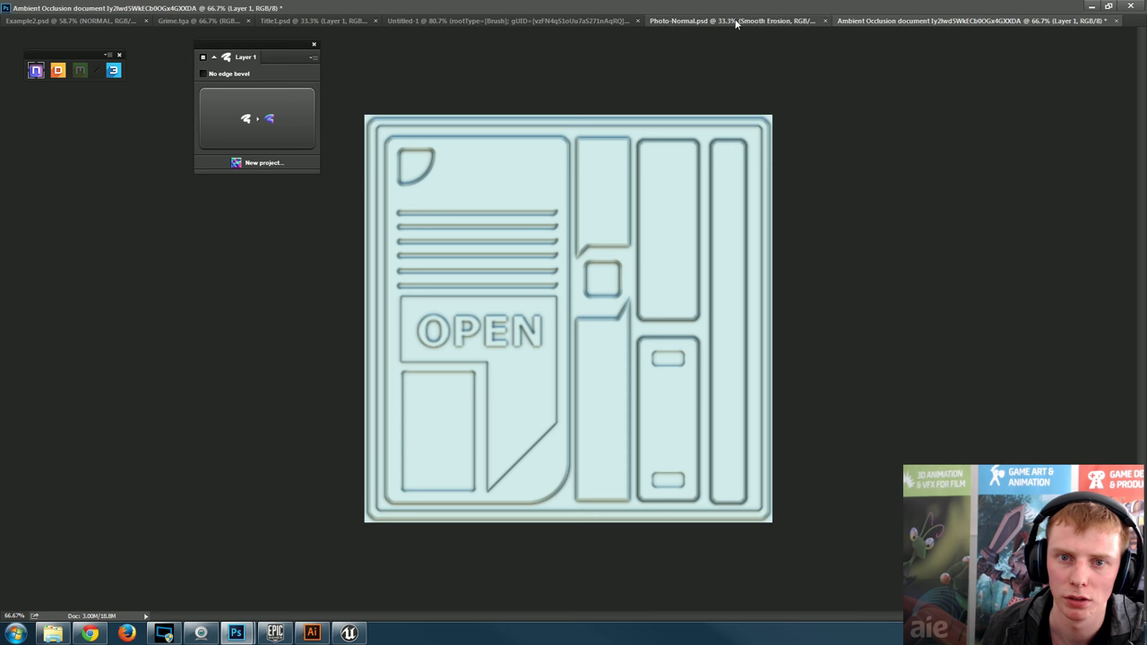
click(696, 21)
click(431, 21)
click(72, 21)
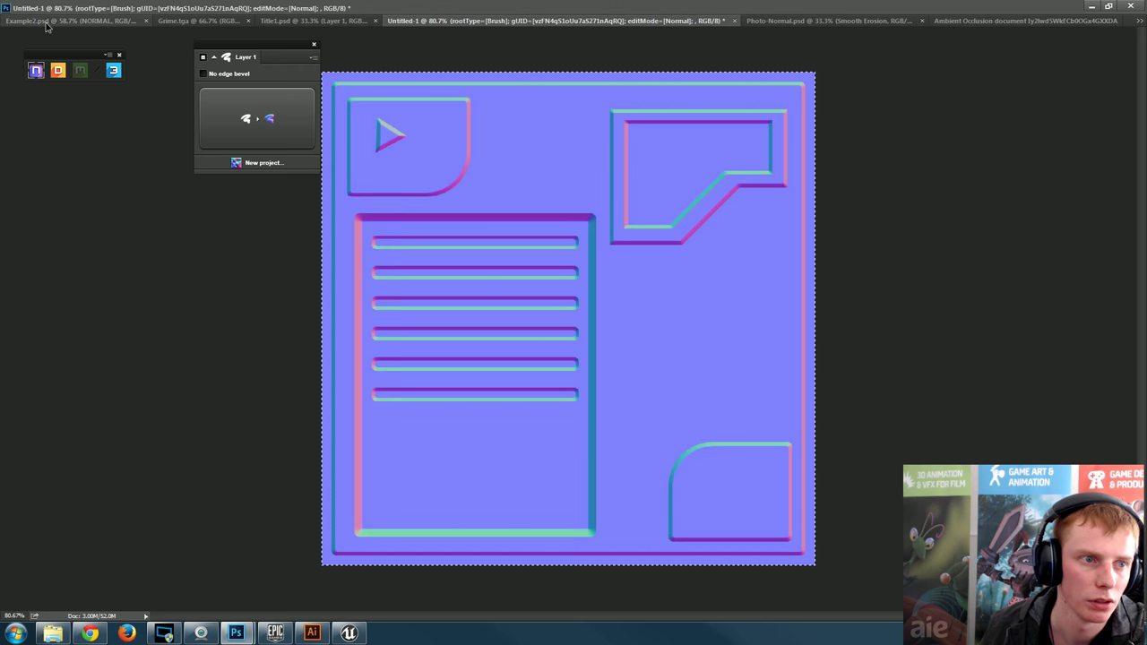
click(1109, 6)
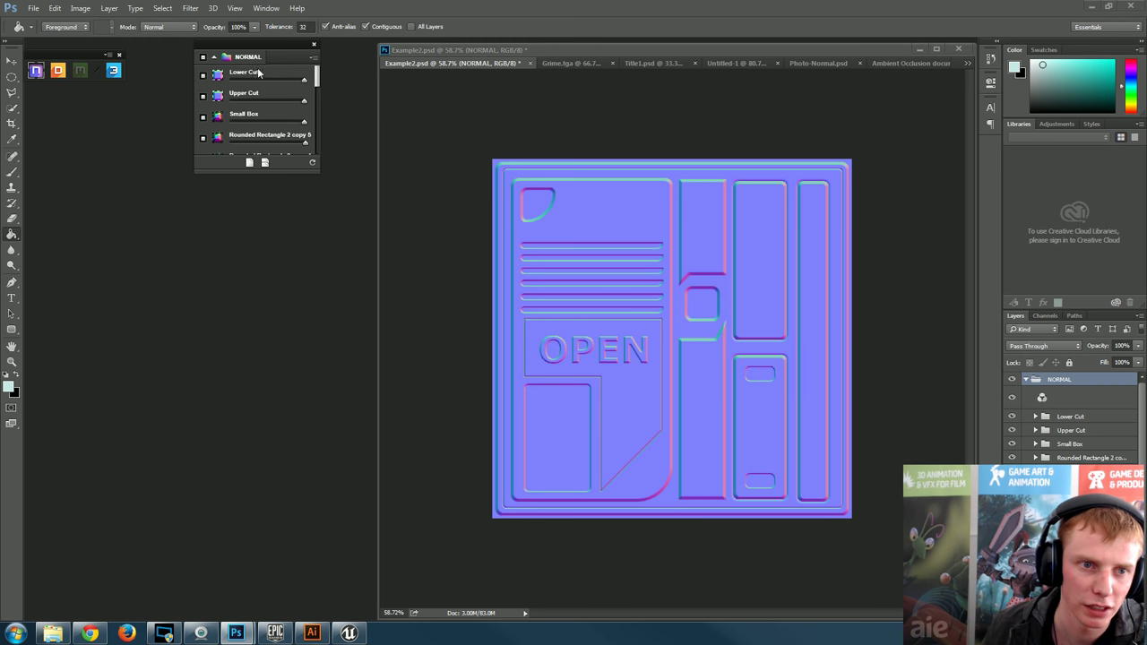
- Generate a cavity map from the active Example2.psd document with the Map Converter, and maximize the document window
click(313, 58)
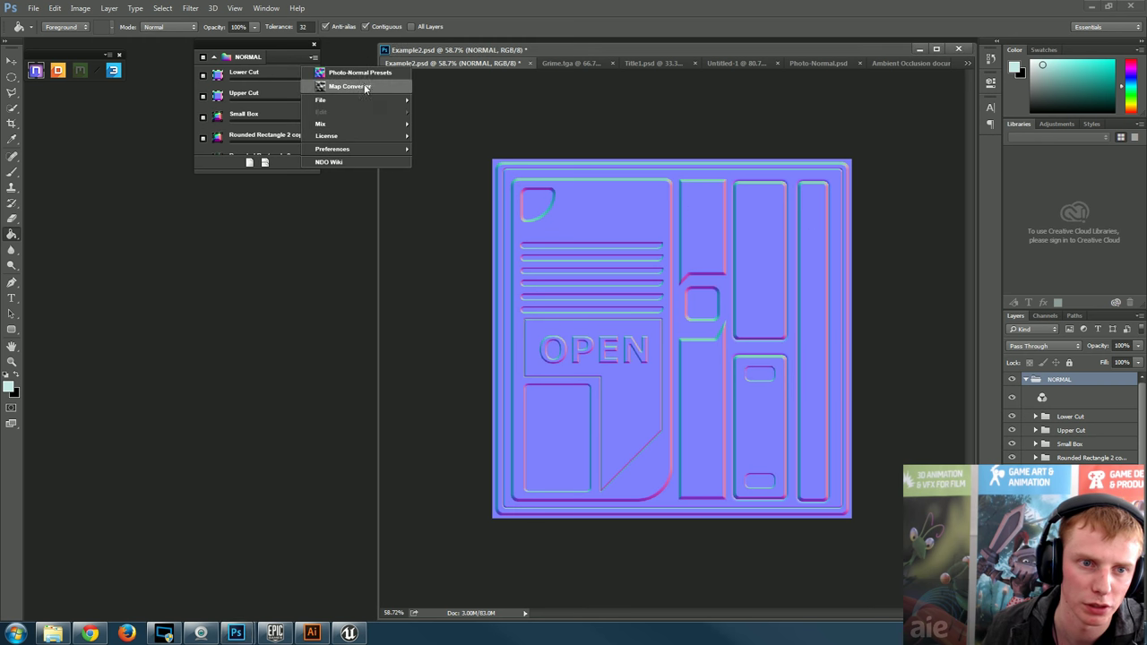
click(362, 85)
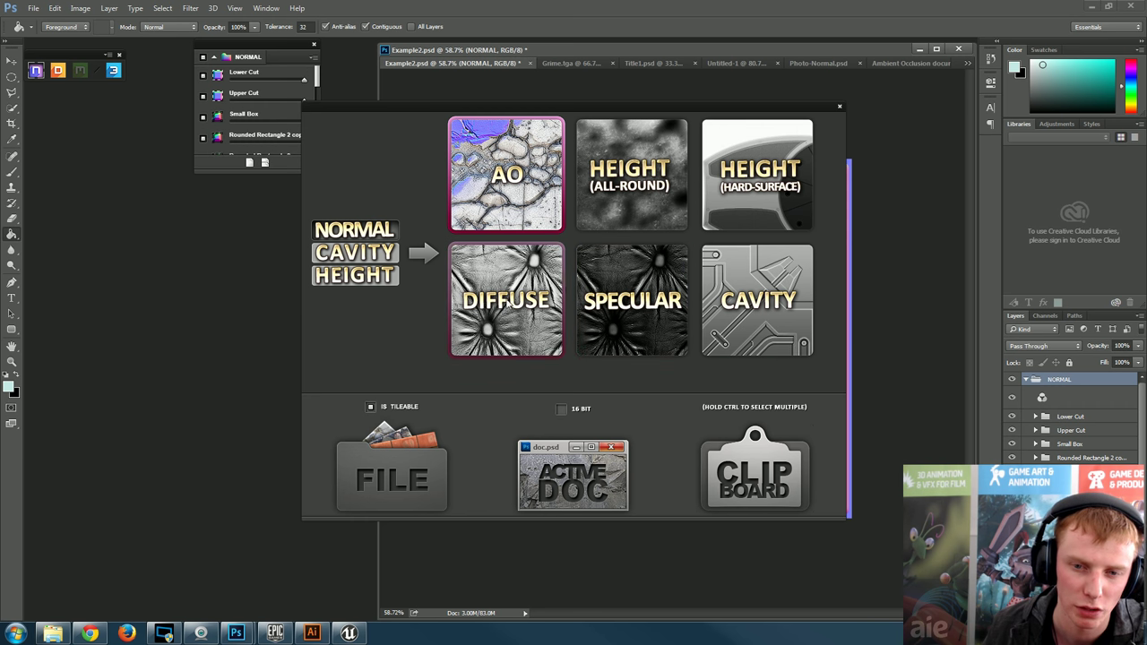
click(788, 303)
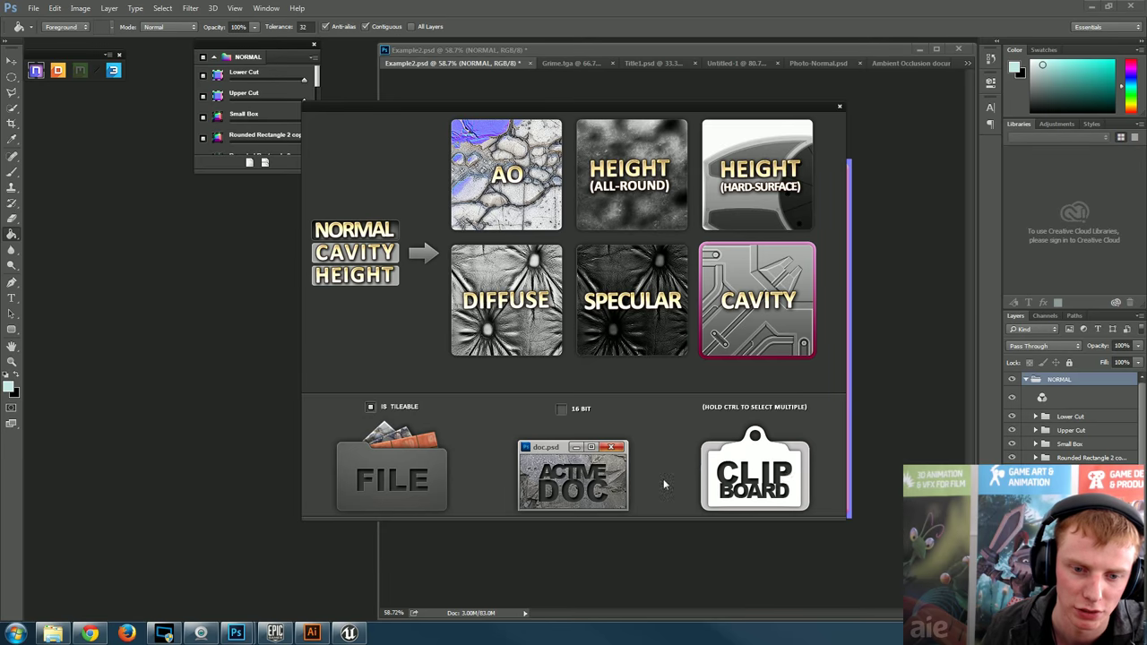
click(595, 481)
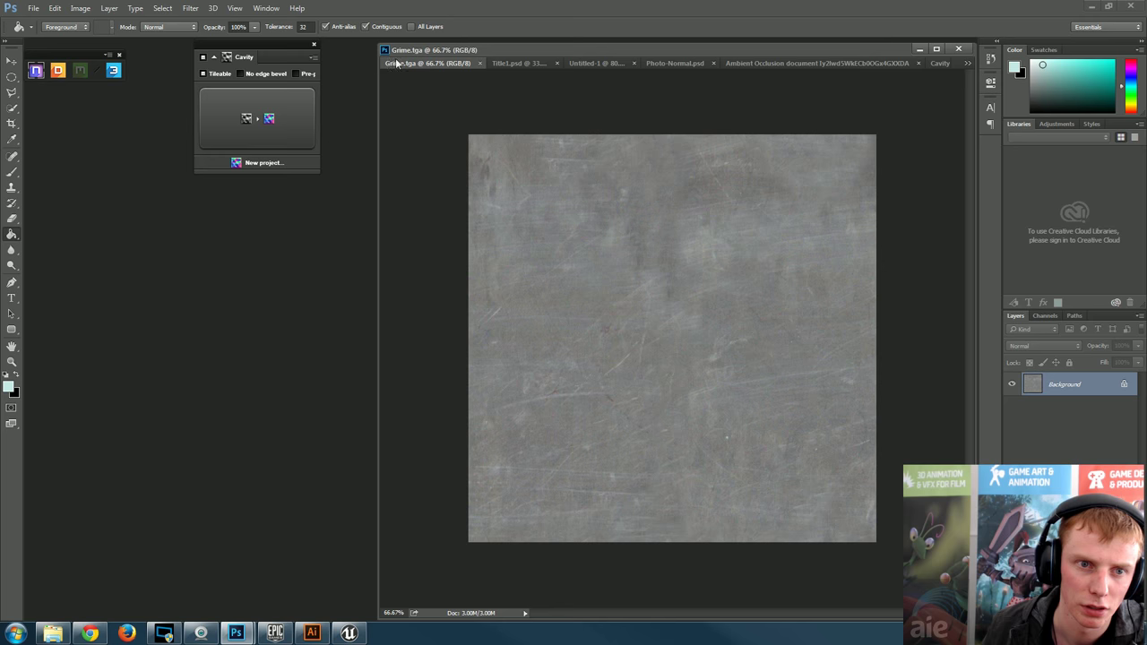
click(936, 50)
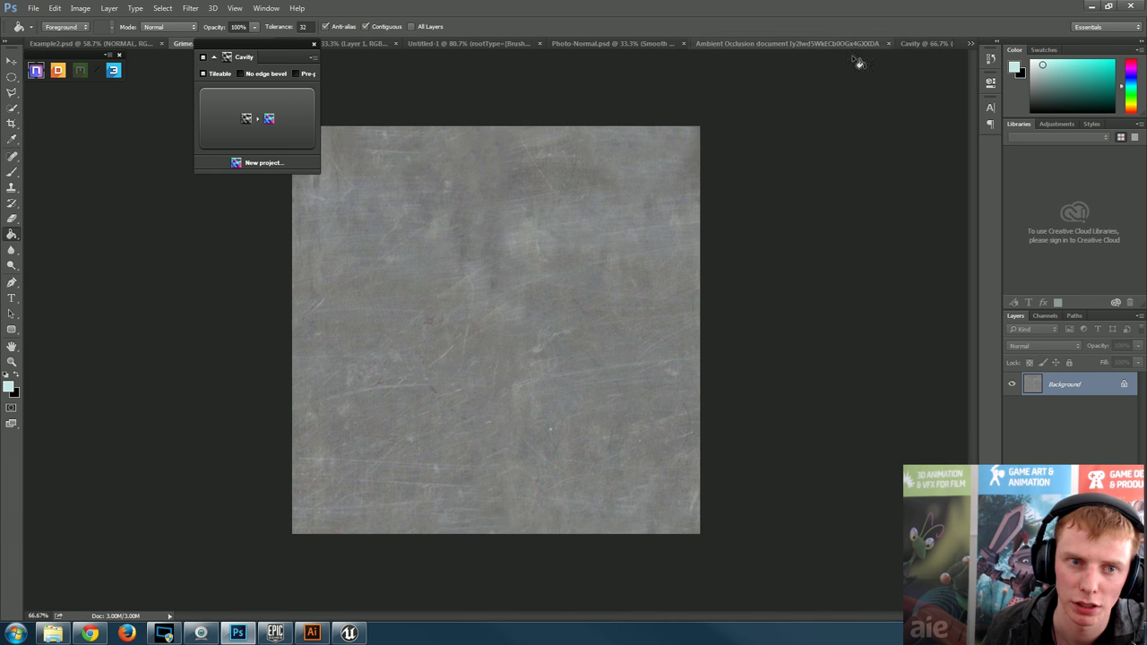
- Generate a specular map from the active Example2.psd document with the Map Converter, and set its Volume to 35
key(ctrl+shift+Tab)
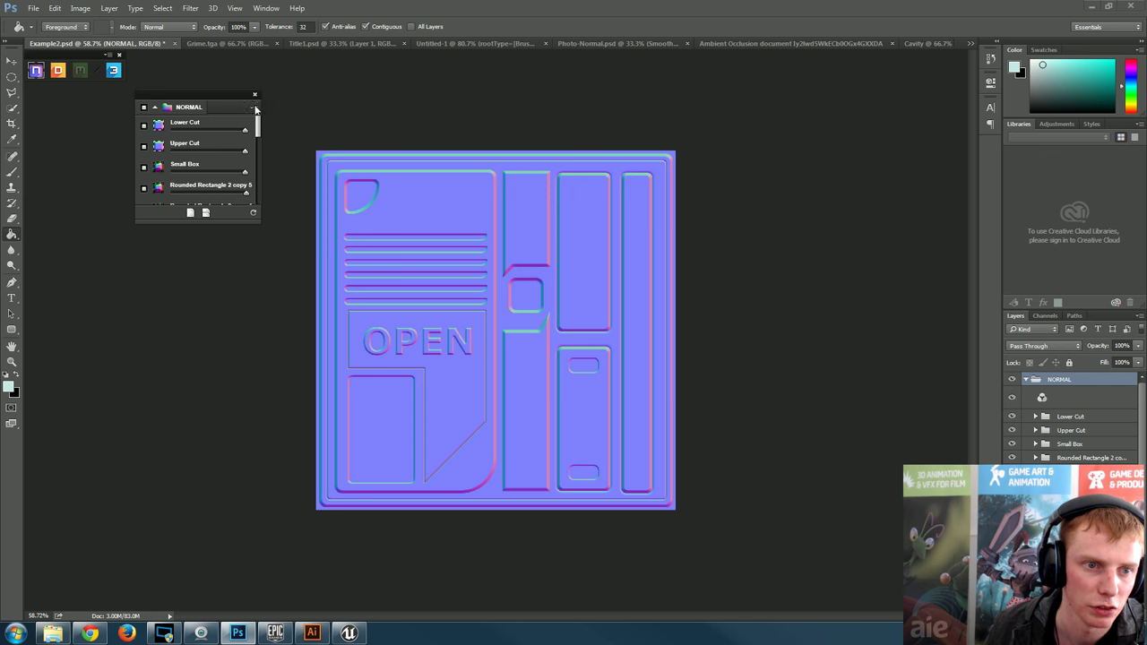
click(255, 109)
click(294, 135)
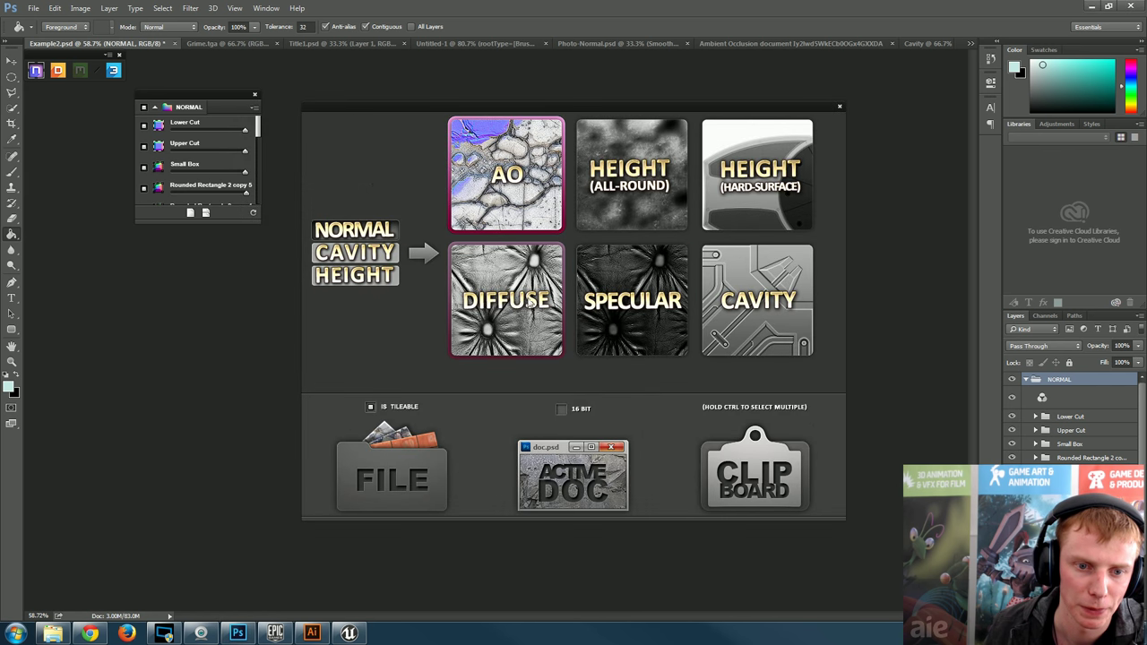
click(631, 301)
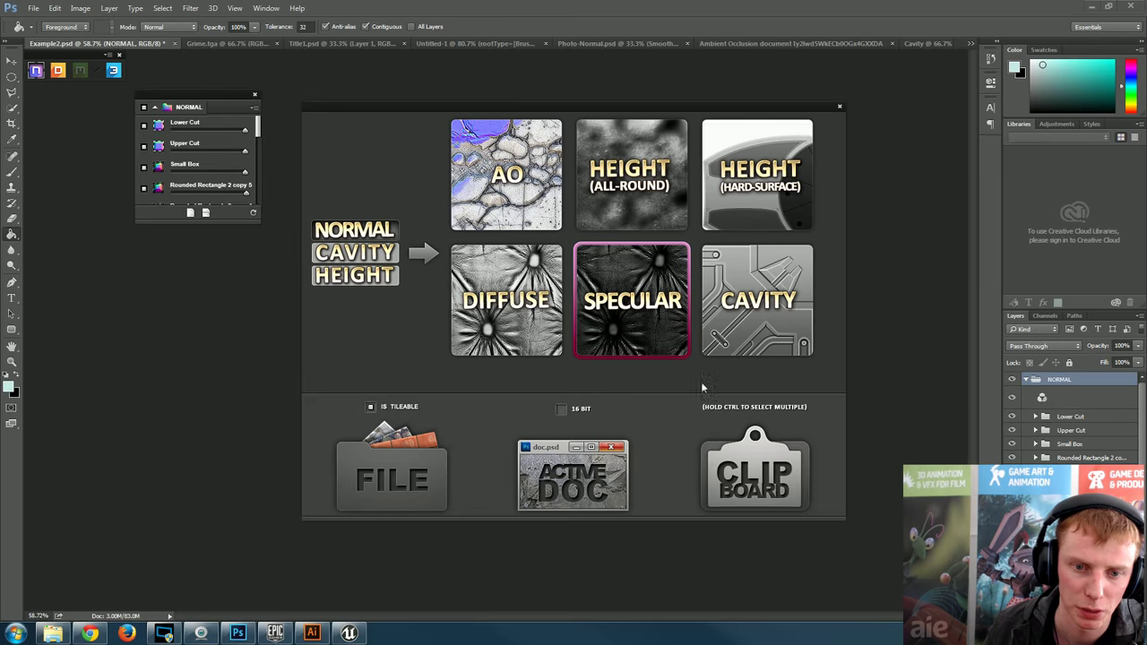
click(570, 480)
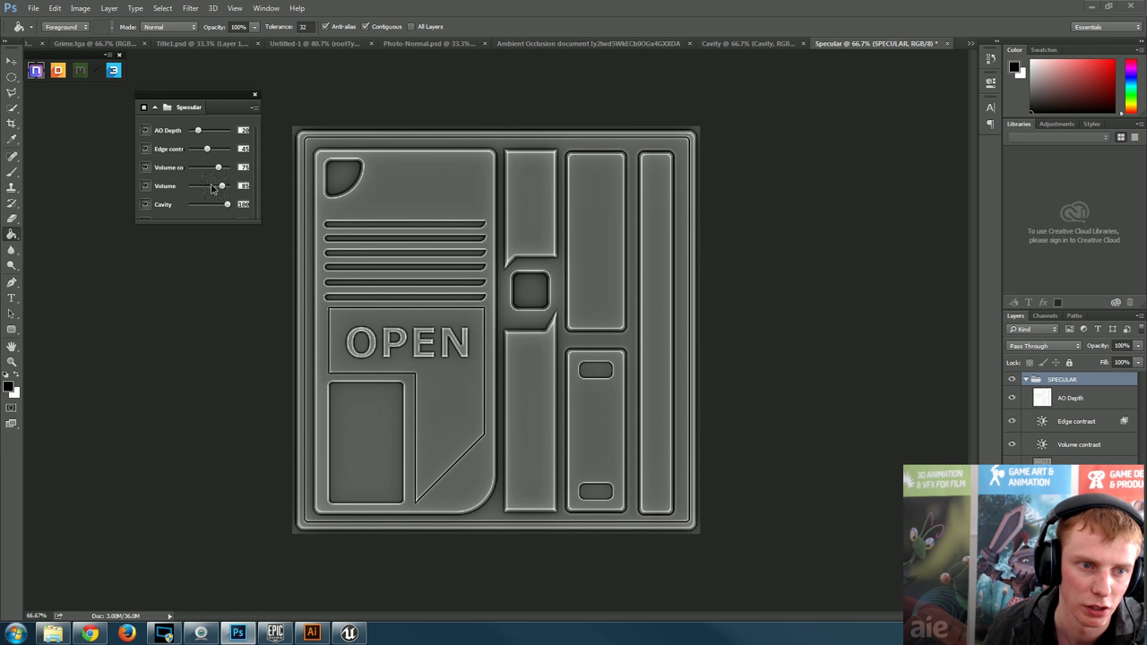
drag(218, 187, 203, 186)
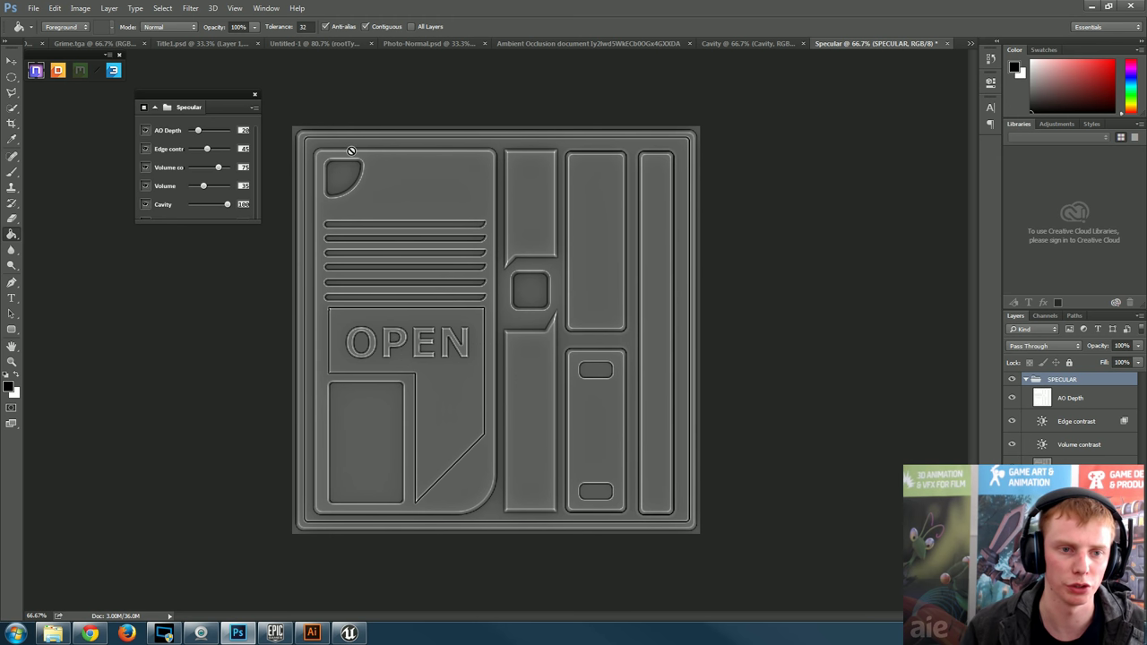
- Start saving the specular document under a new name, go up to the Ndo folder, and create a folder named Unreal there
click(33, 8)
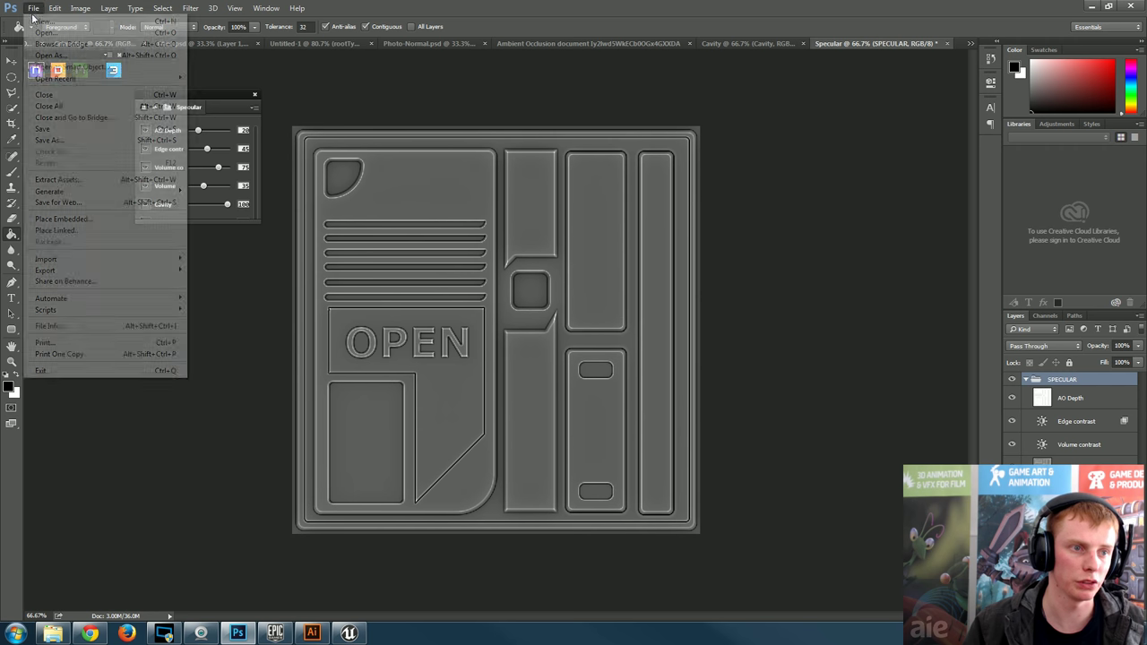
click(69, 142)
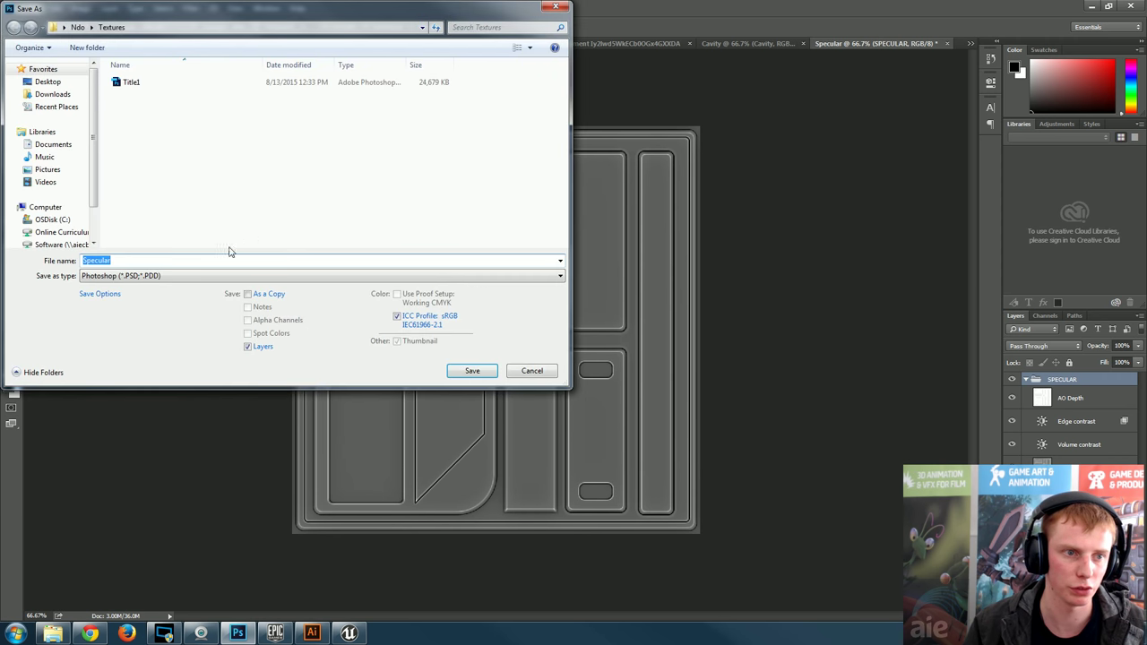
click(78, 27)
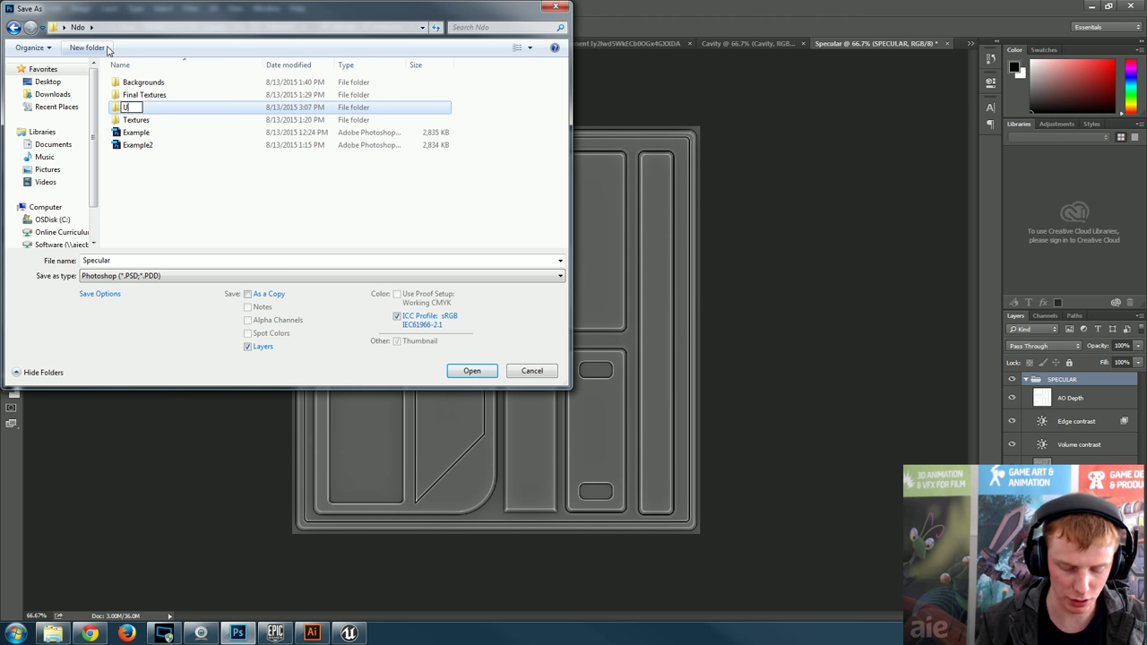
text(nreal)
key(Return)
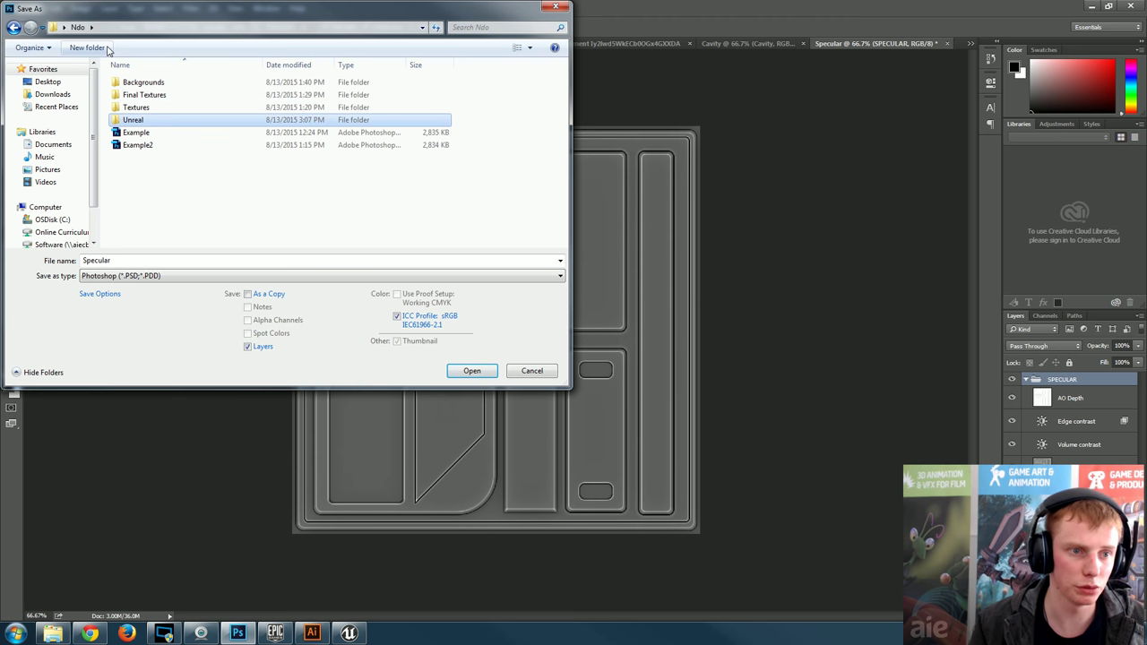
- Save the specular map as a Targa file named TXT_Diffuse in the Ndo folder, accepting the Targa options
click(145, 276)
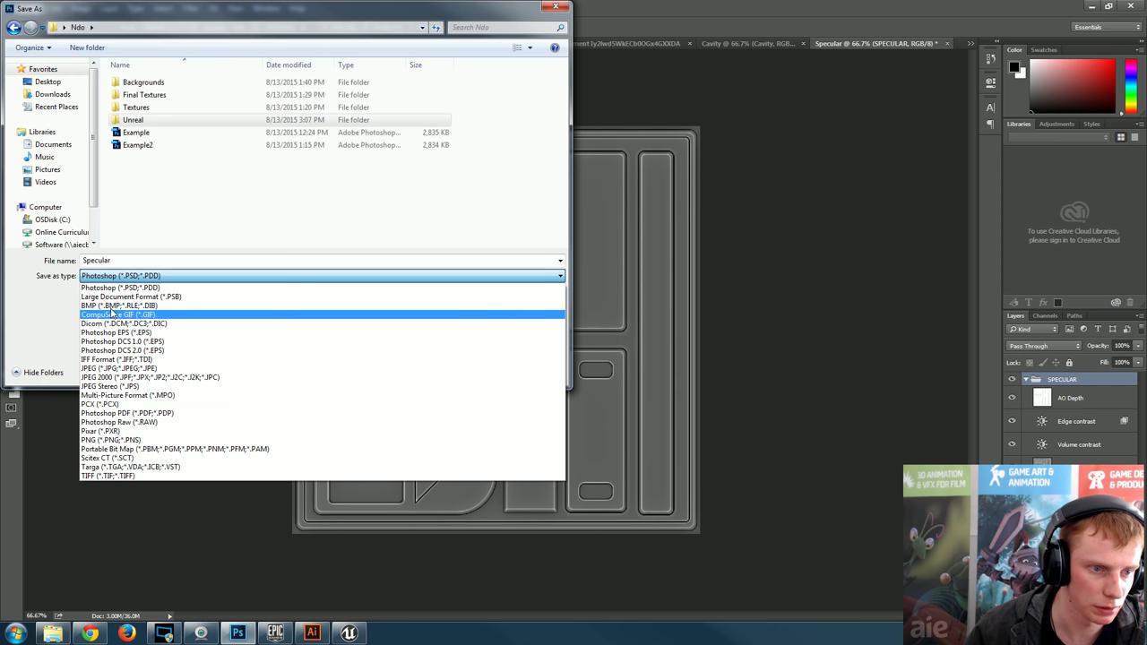
click(115, 467)
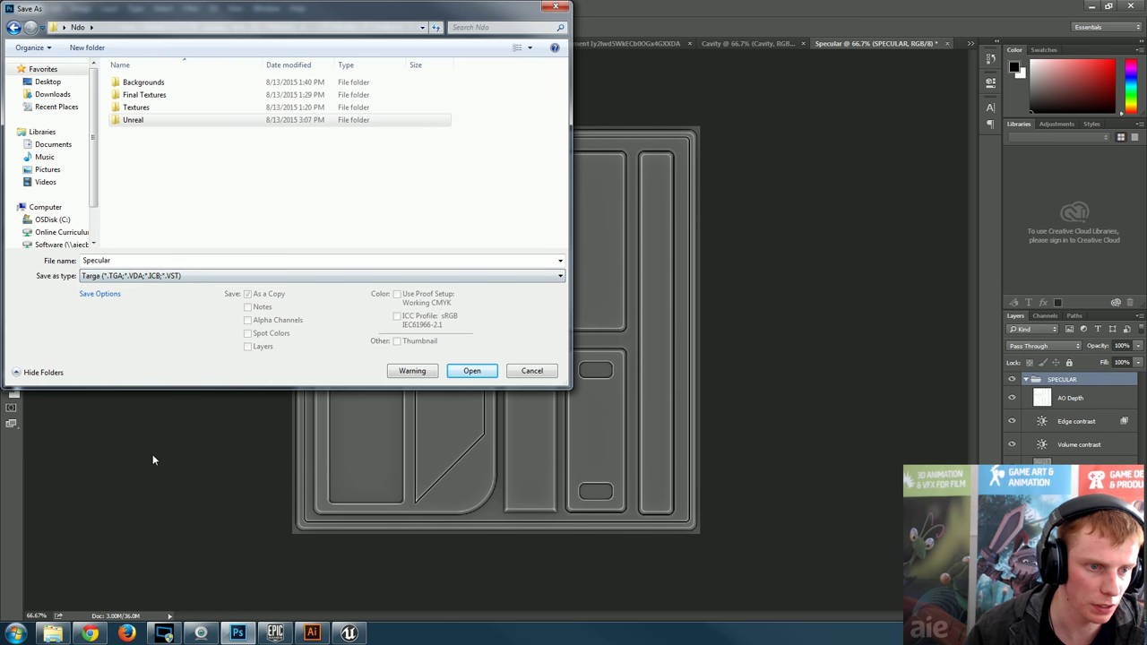
text(TXT_Diffuse)
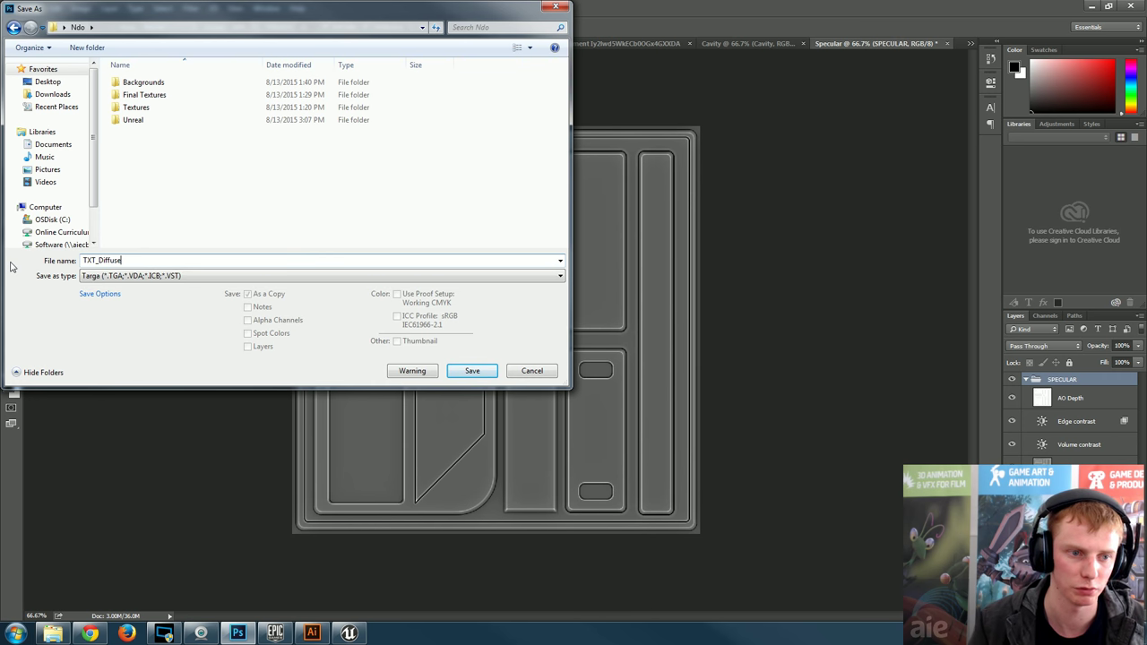
key(Return)
click(606, 217)
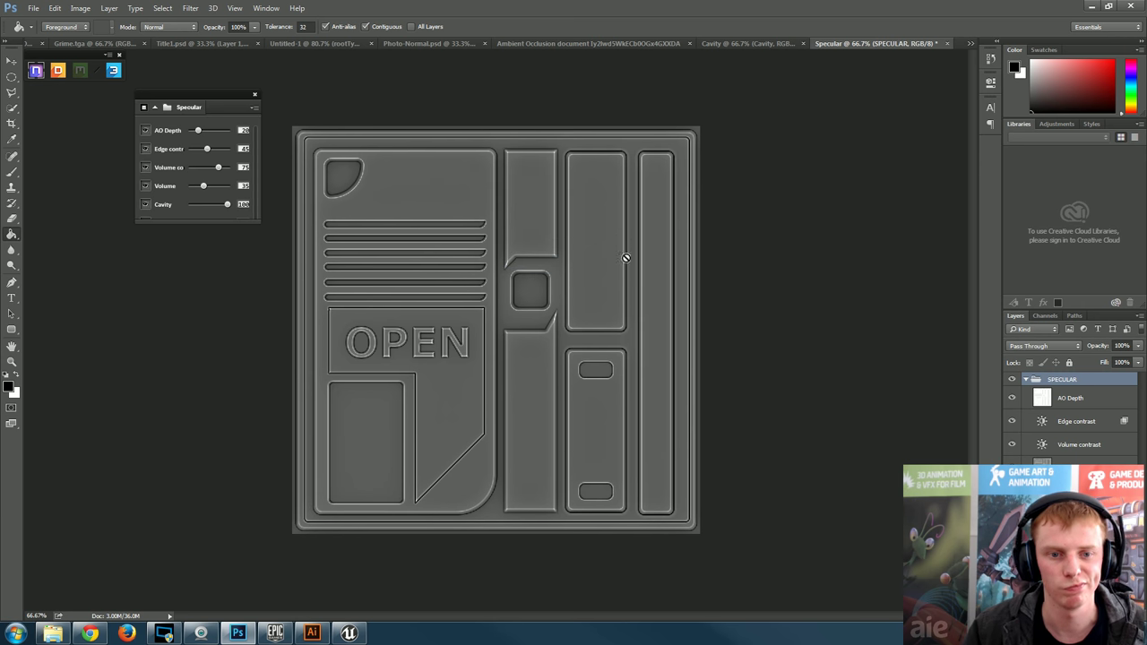
- Bring up Example2.psd and start saving a copy of its normal map in Targa format
click(735, 45)
click(81, 43)
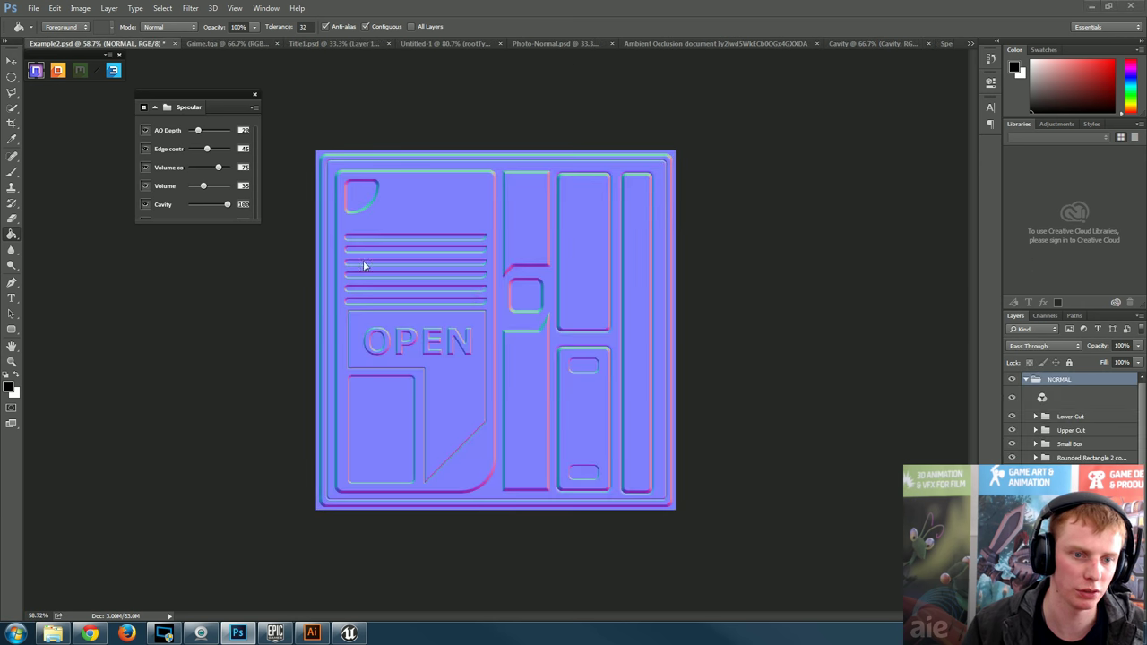
click(54, 8)
mouse_move(33, 9)
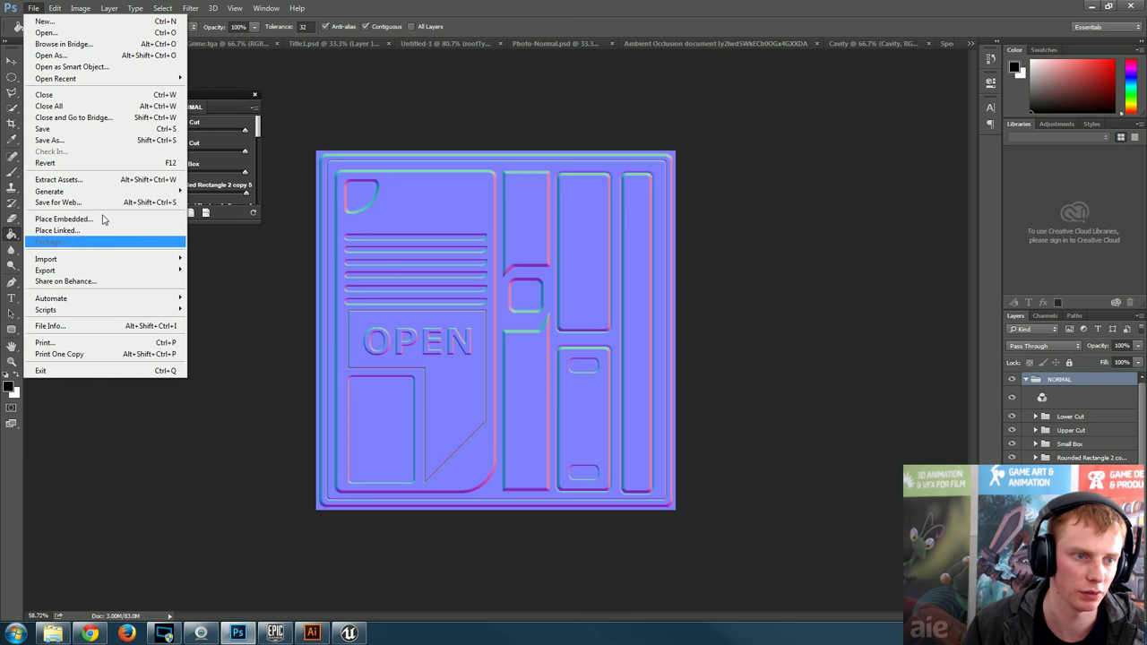
click(83, 137)
click(144, 276)
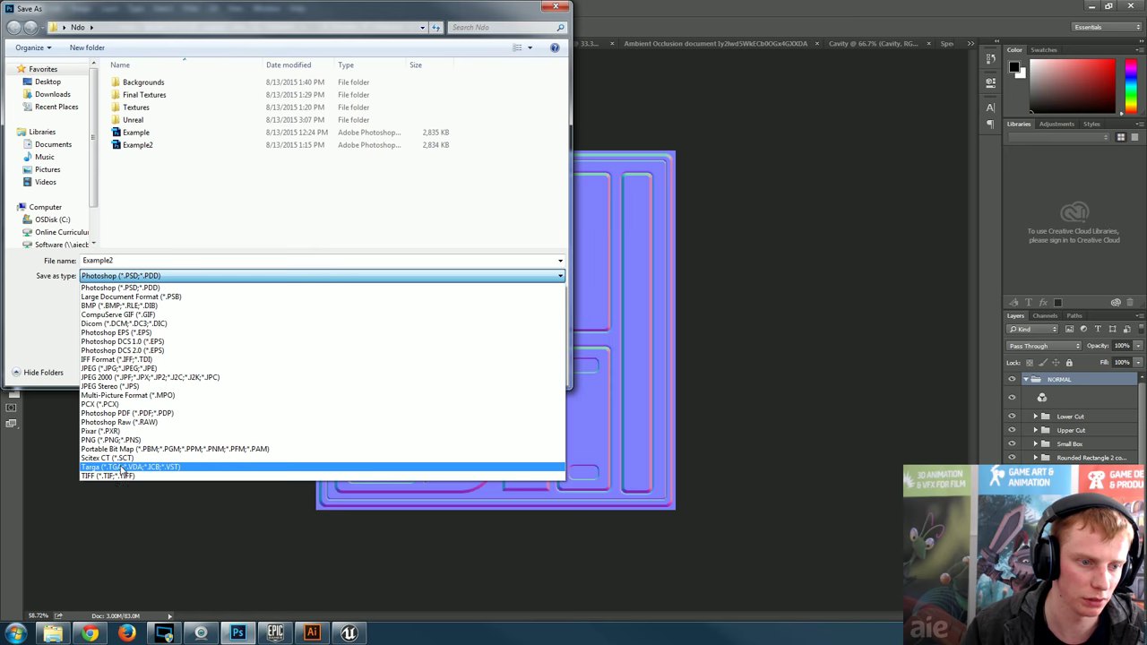
click(116, 467)
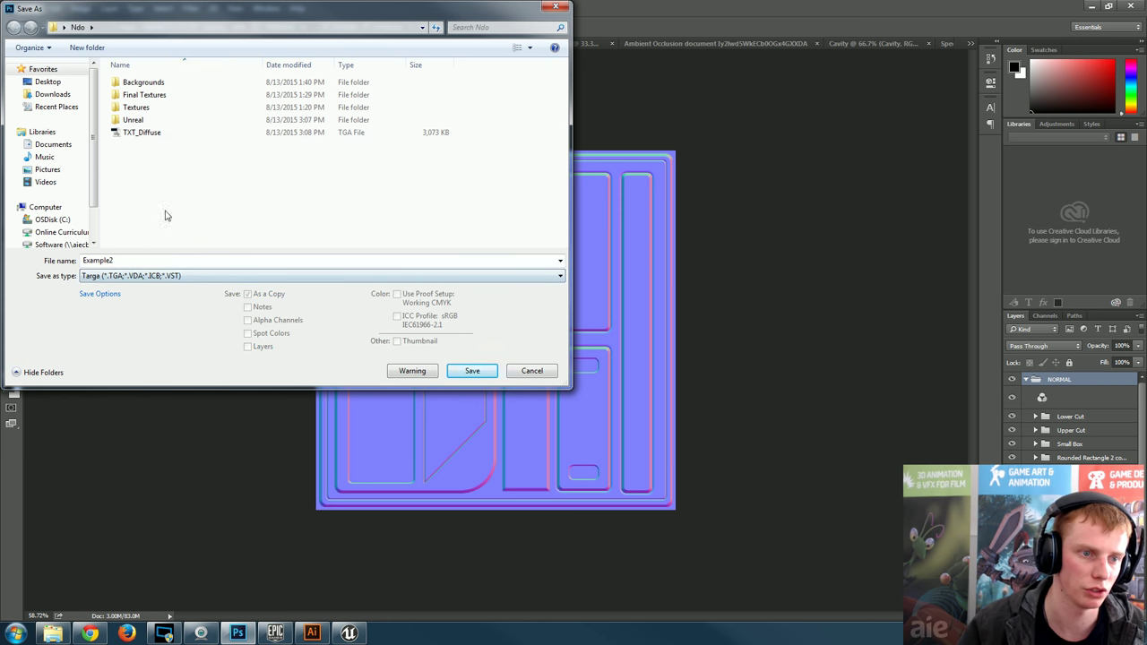
- Name the normal map copy TXT_Normal and save it in the Ndo folder at 24 bits/pixel
click(143, 133)
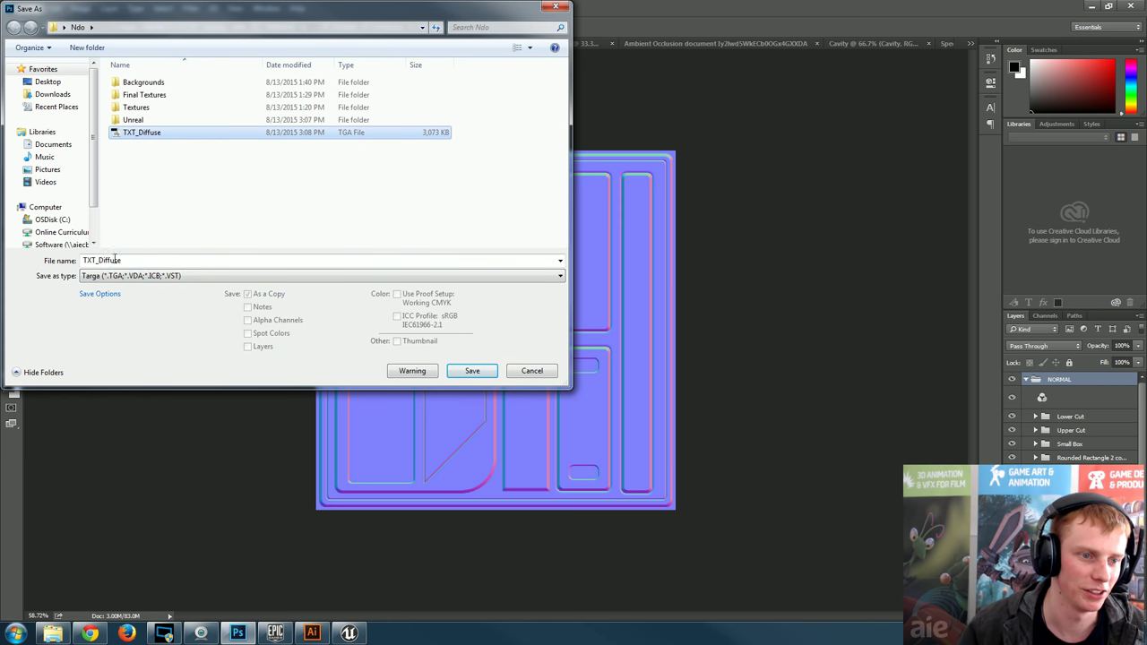
click(132, 260)
key(BackSpace)
key(BackSpace)
key(BackSpace)
key(BackSpace)
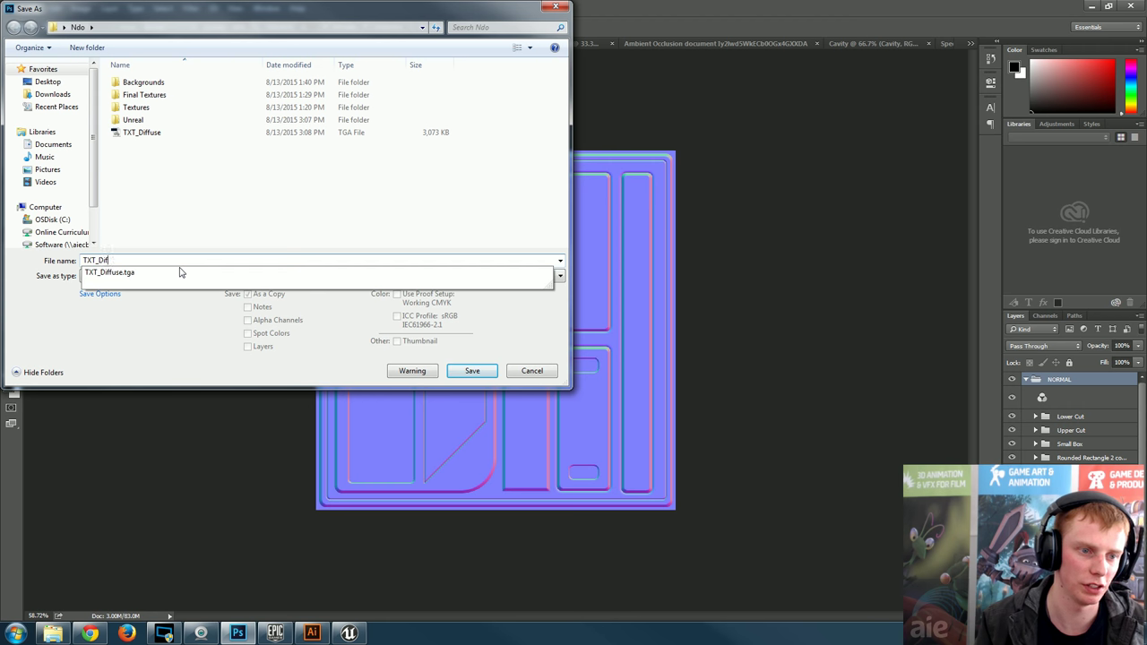
text(Normal)
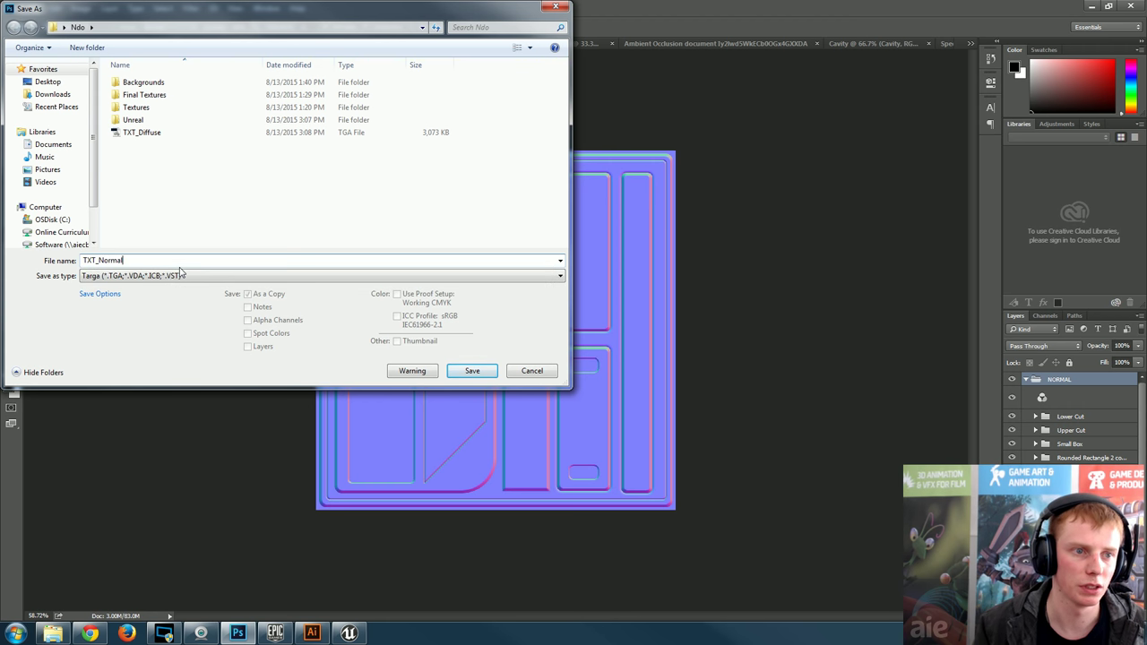
key(Return)
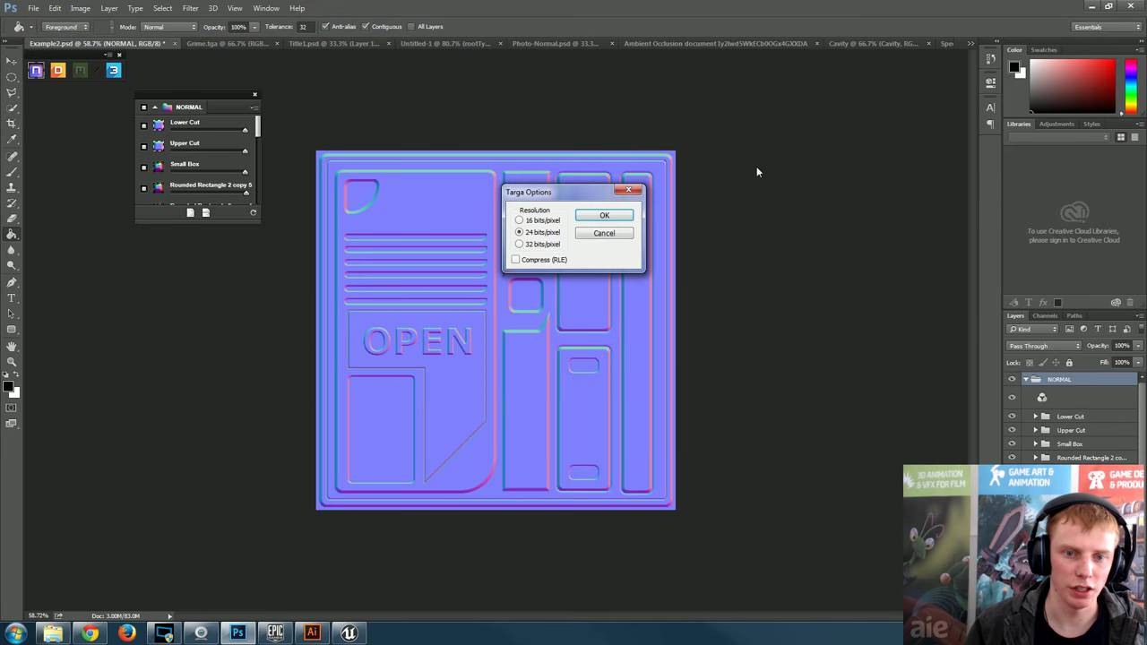
click(604, 215)
- Switch to Unreal Editor and import TXT_Diffuse and TXT_Normal from the Ndo folder into the ThirdPersonBP Maps folder
click(366, 635)
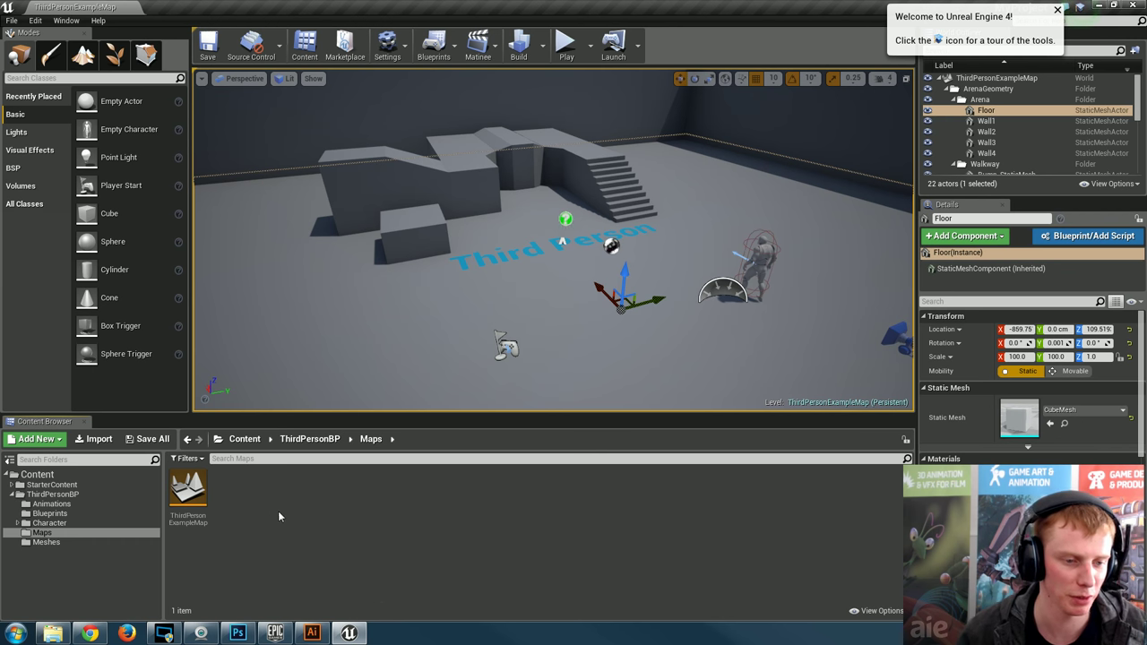
click(73, 568)
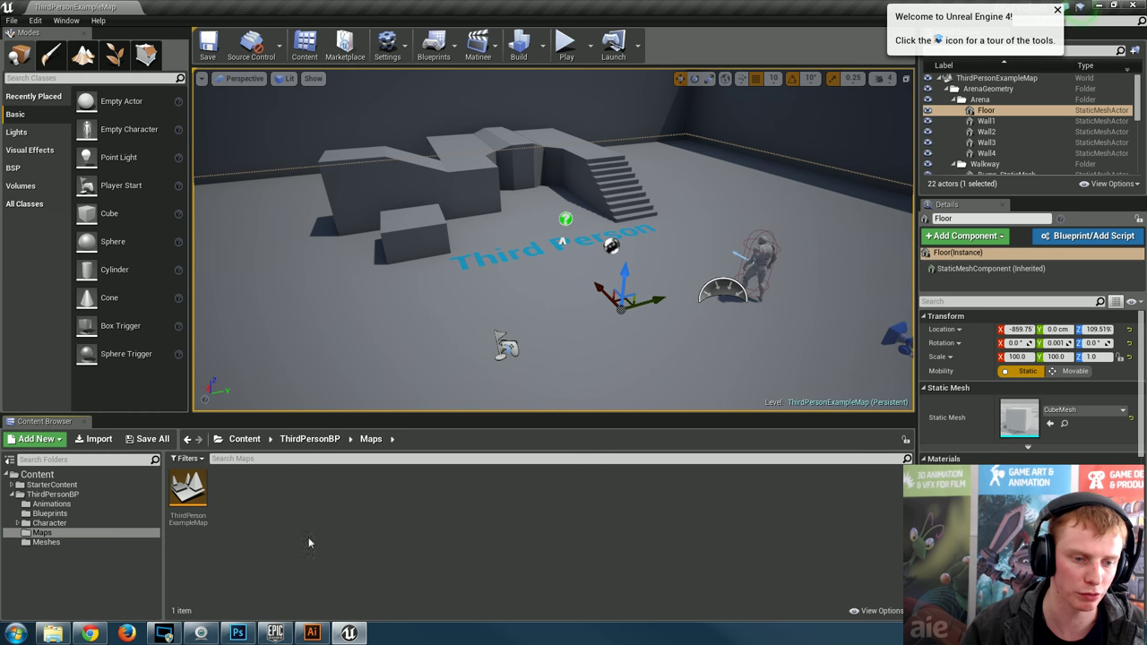
right_click(308, 540)
click(232, 551)
right_click(288, 529)
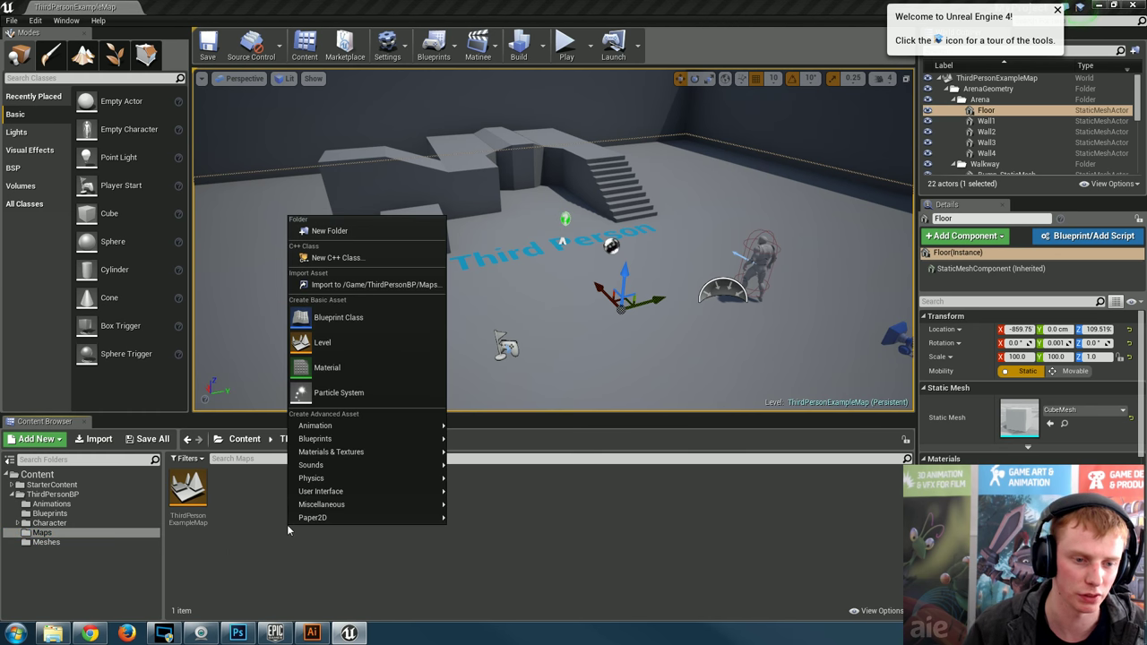
mouse_move(304, 492)
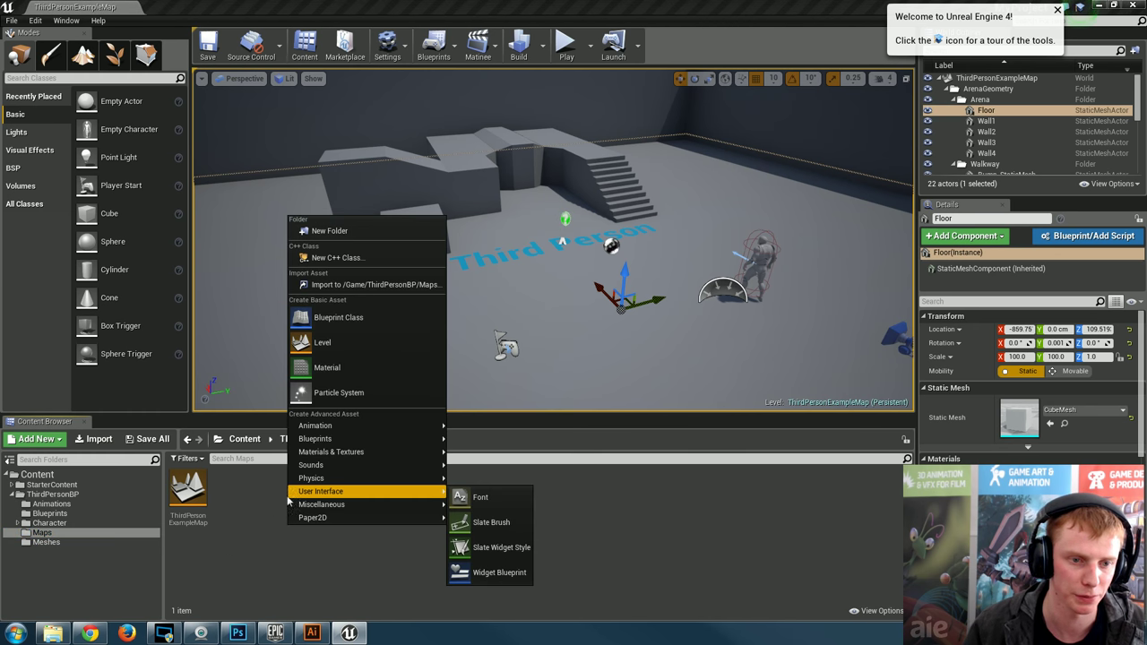
click(360, 287)
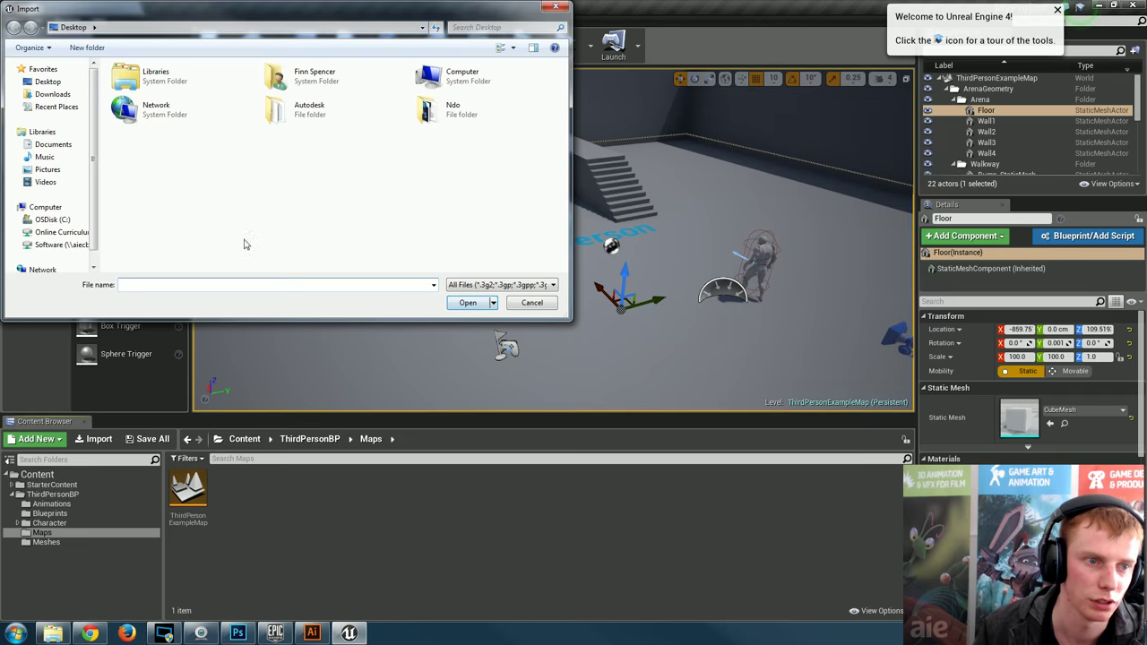
double_click(429, 105)
click(143, 159)
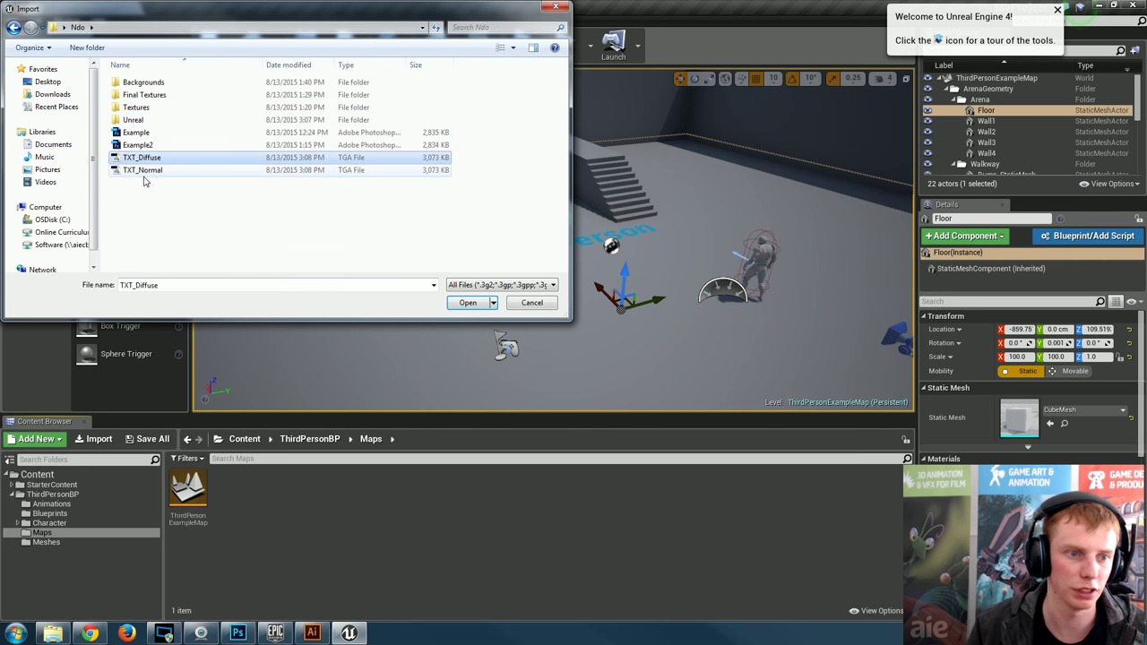
shift+click(145, 170)
click(468, 304)
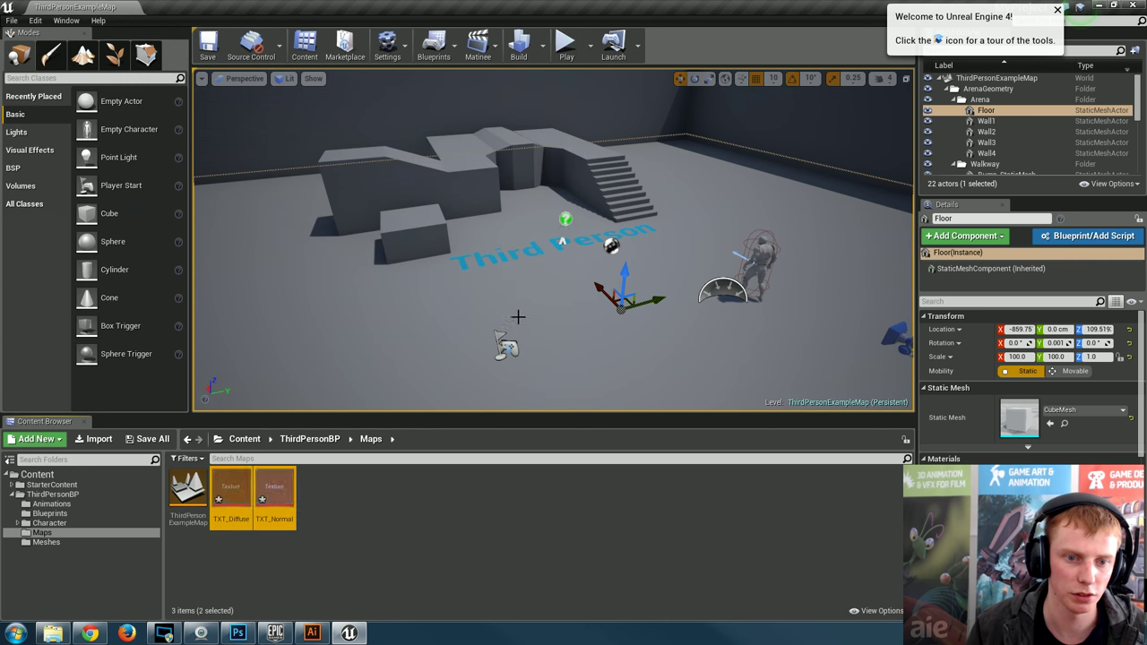
- Inspect the imported TXT_Diffuse and TXT_Normal textures, including the Texture Group setting of TXT_Normal in its texture editor
click(350, 518)
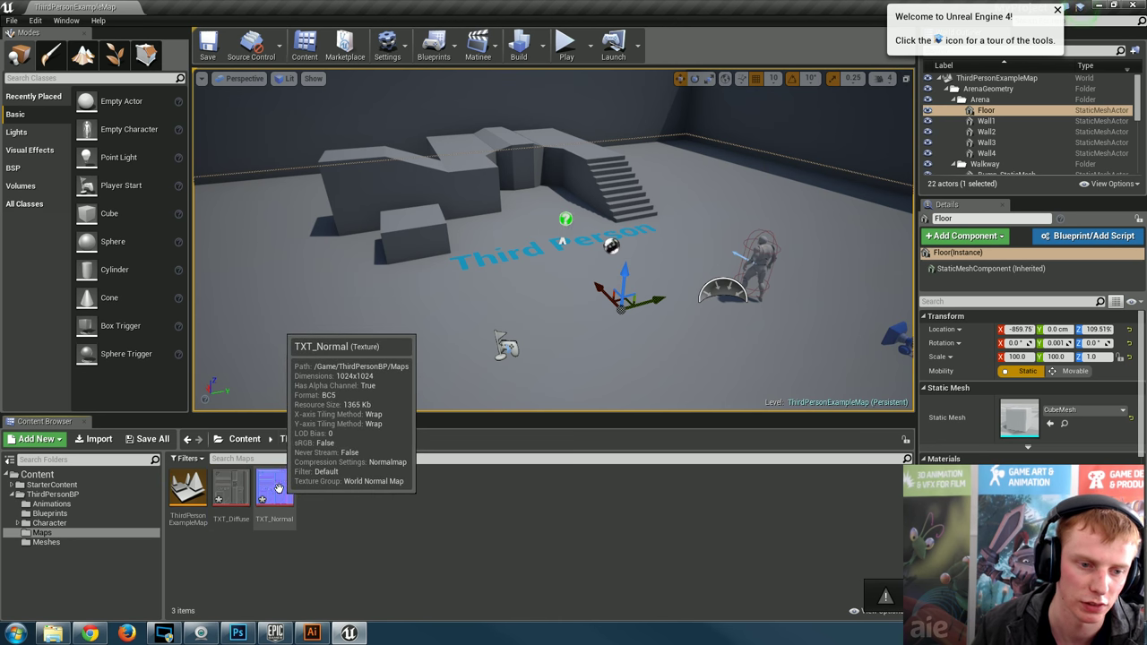
click(273, 489)
click(224, 481)
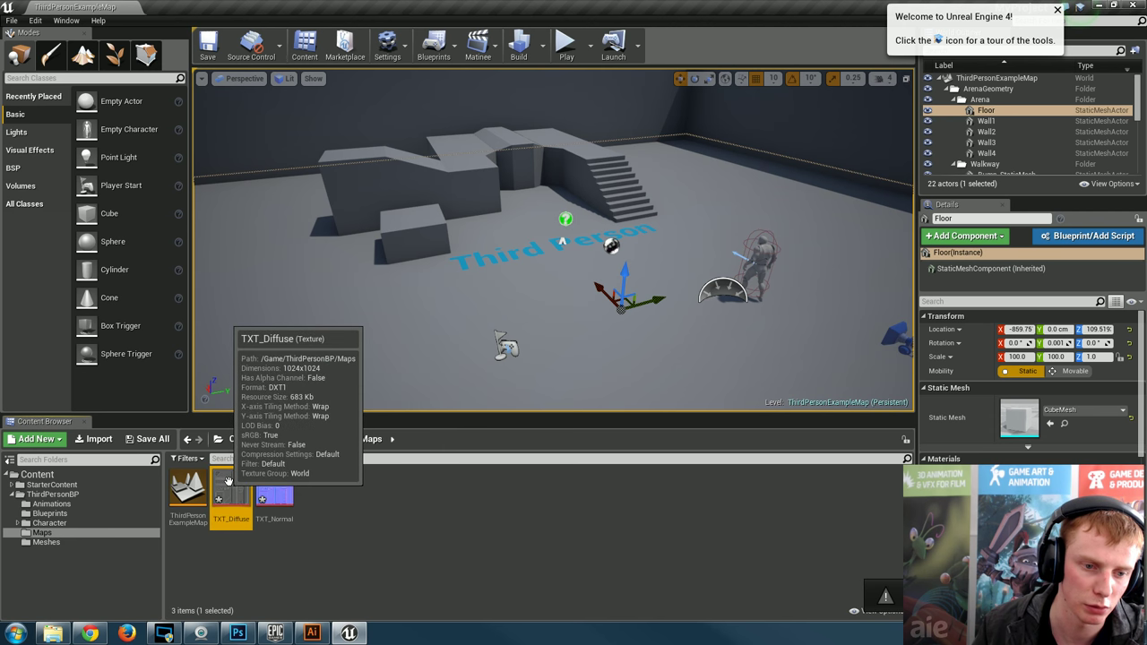
click(280, 488)
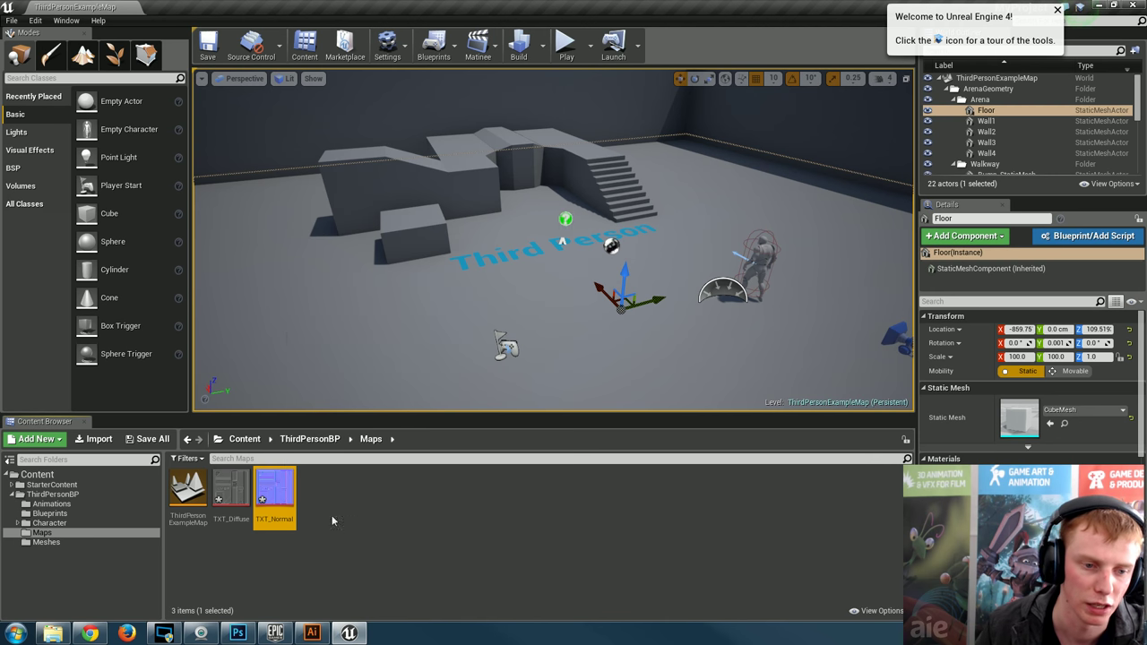
double_click(284, 490)
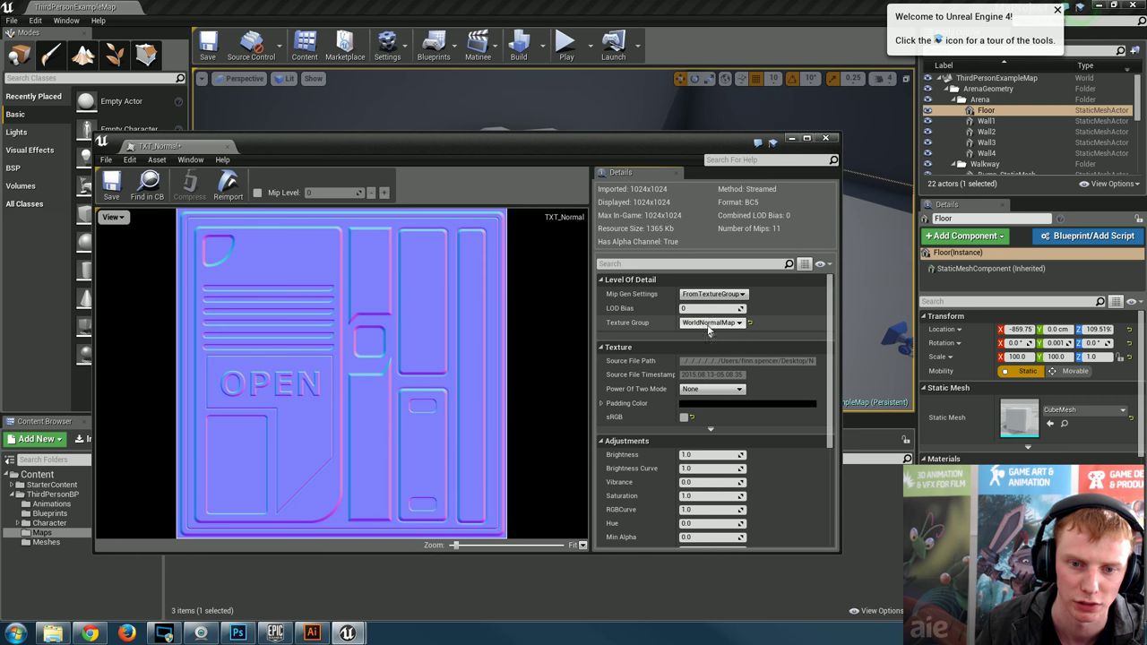
click(726, 325)
click(726, 327)
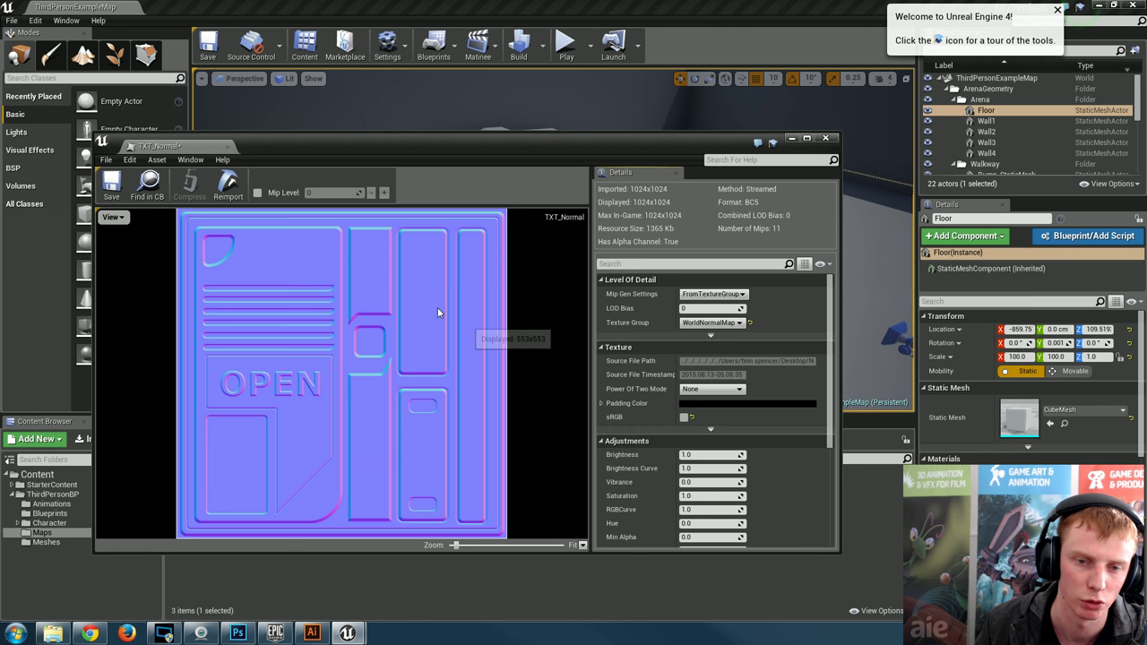
click(826, 139)
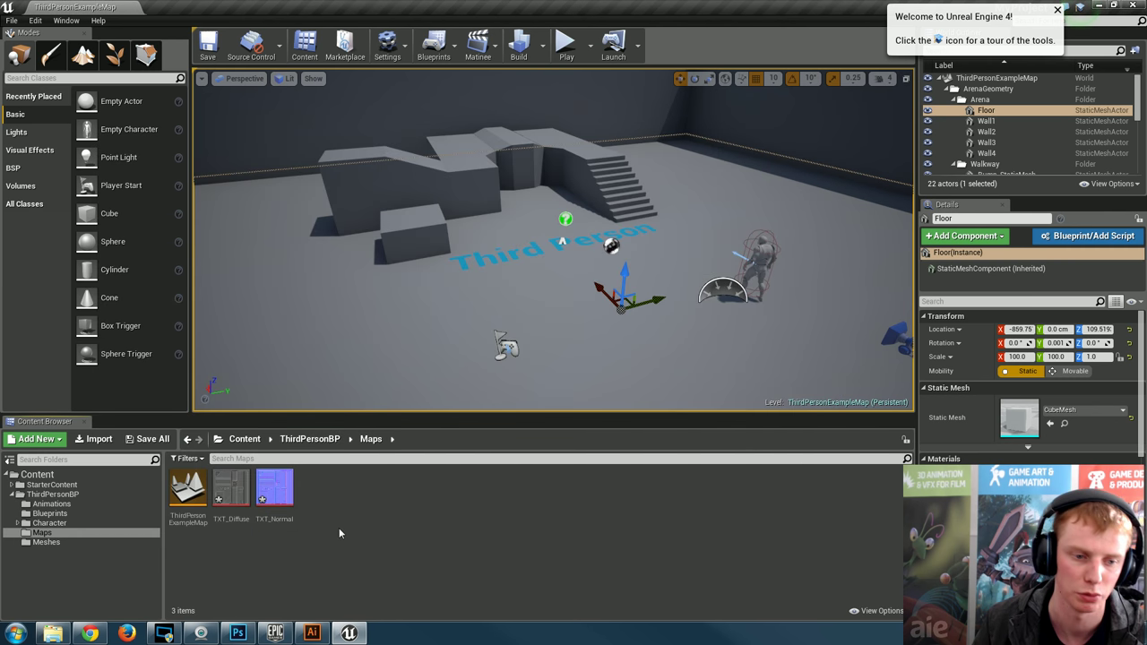
- Create a material from the TXT_Diffuse texture and name it MAT_Wall
right_click(238, 493)
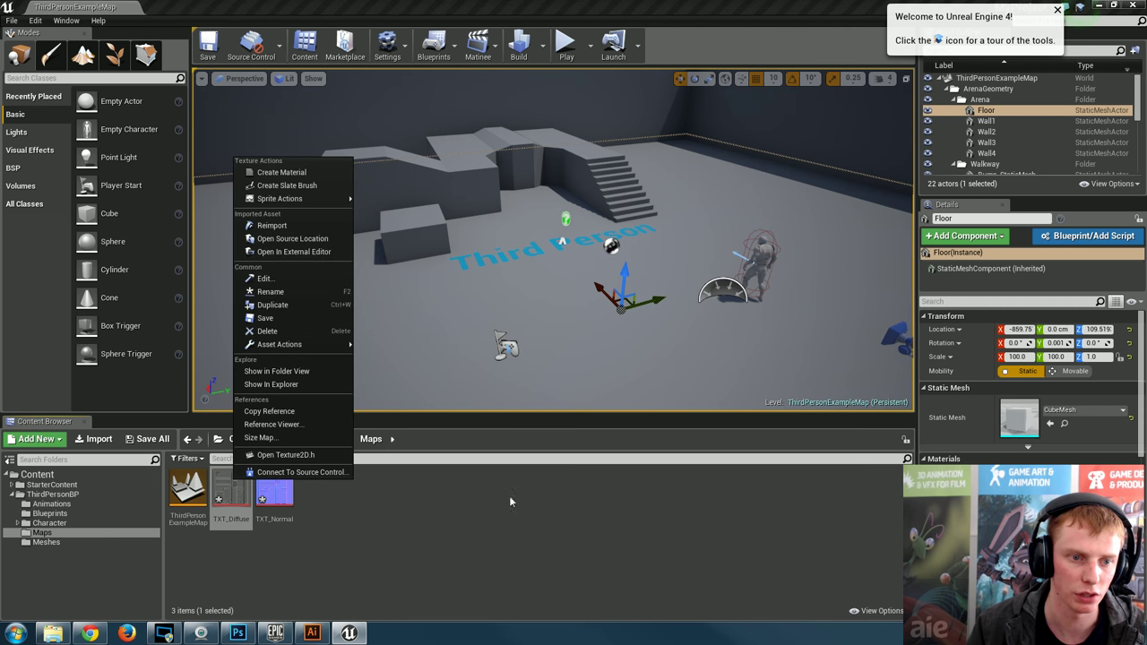
click(308, 174)
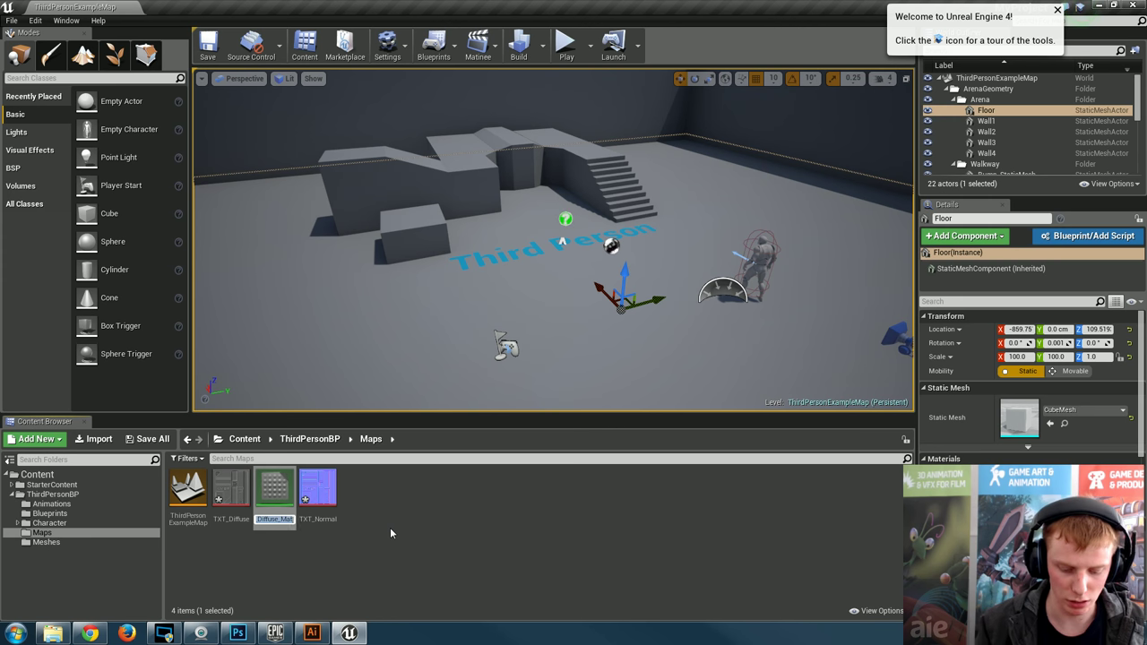
text(MAT_)
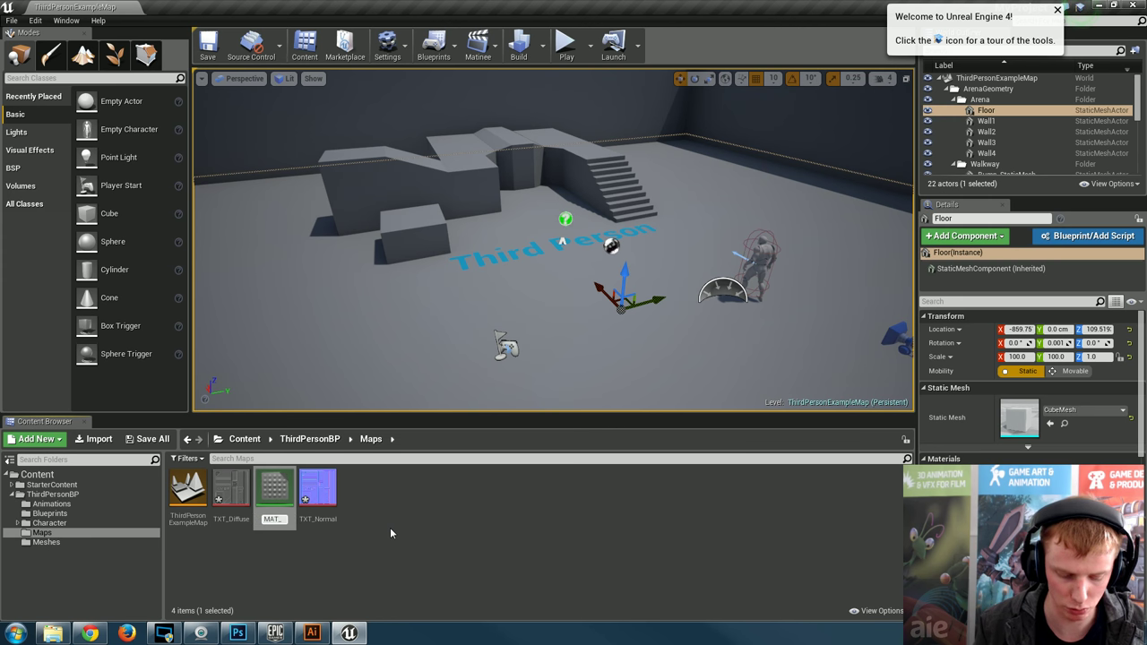
text(Wall)
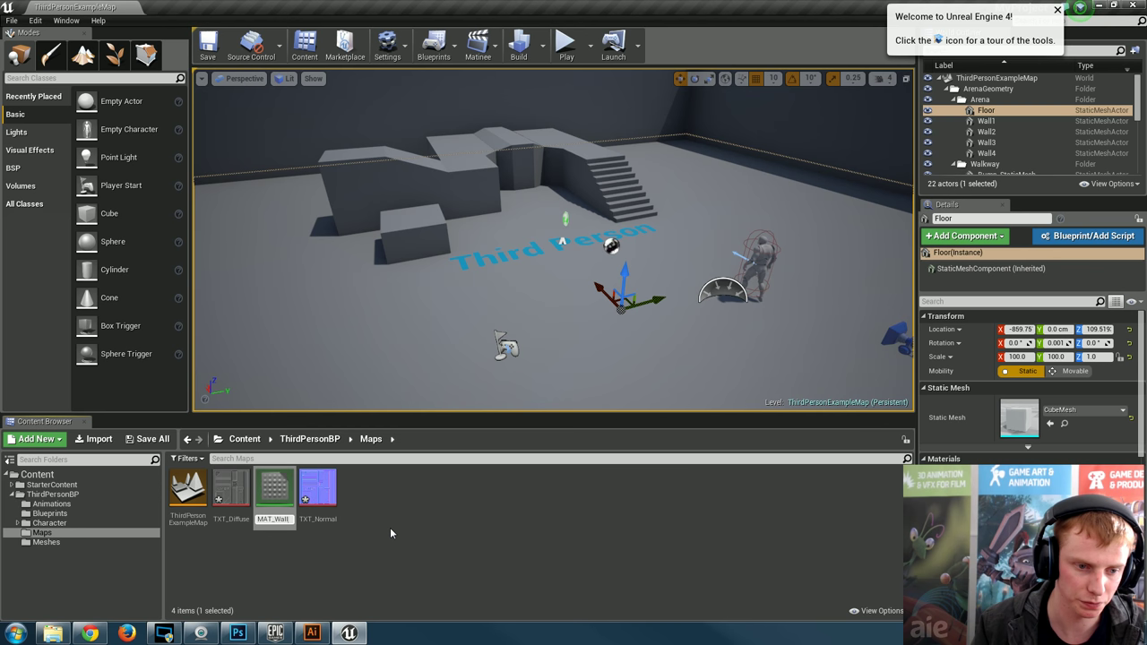
key(Return)
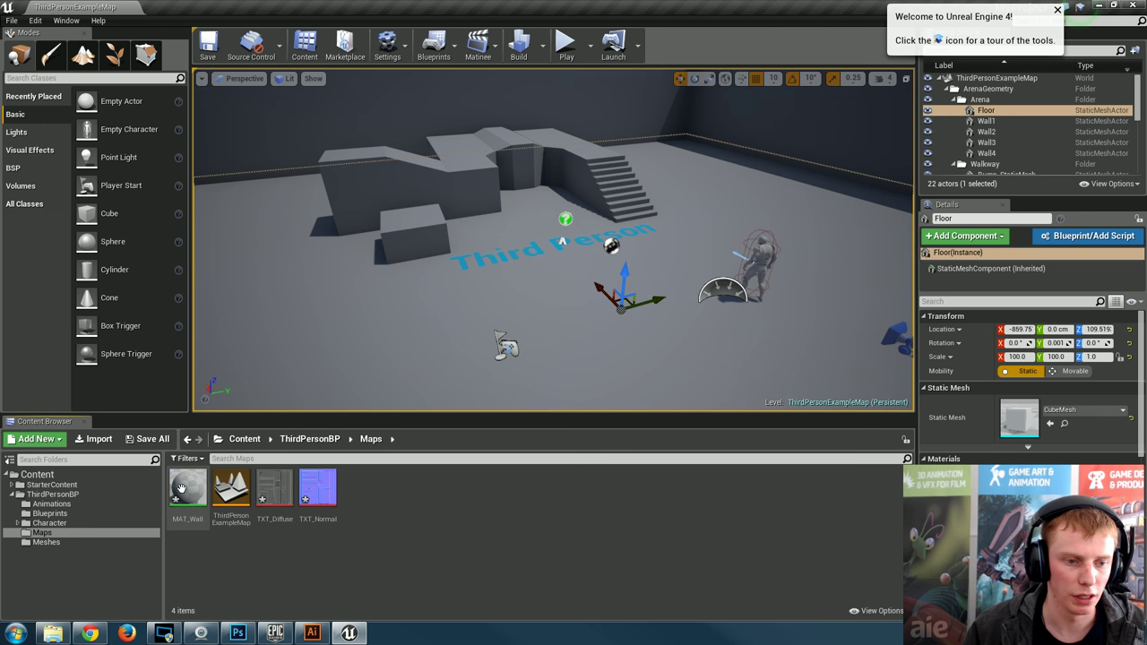
- Open MAT_Wall for editing and add TXT_Normal to its graph as a texture sample below the diffuse sample
click(188, 489)
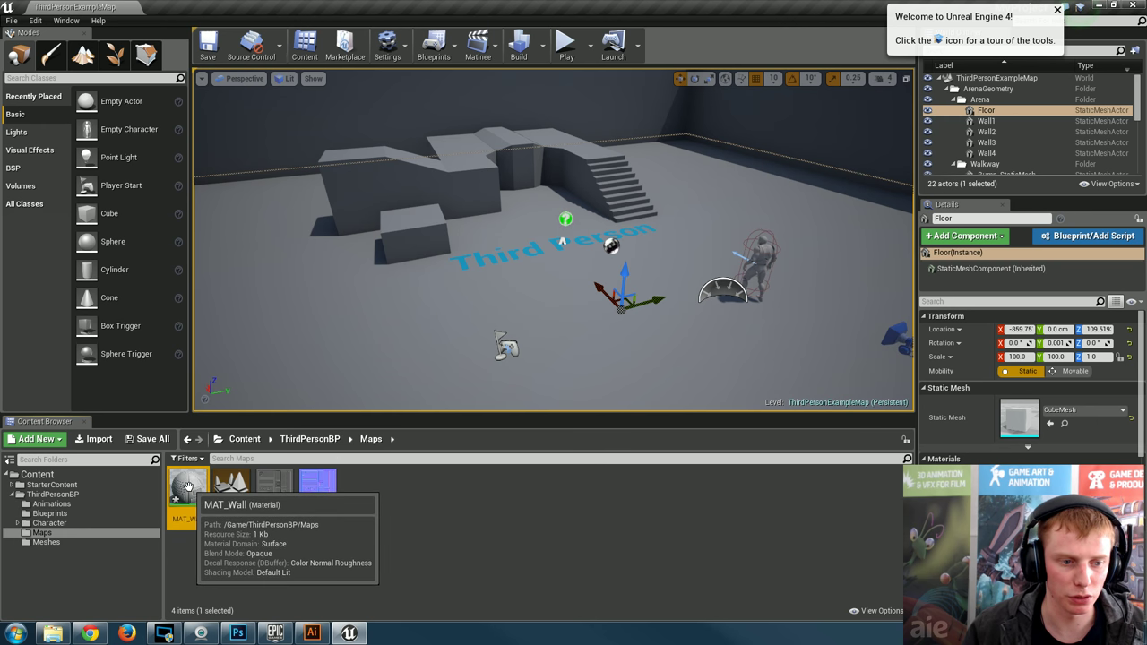
double_click(188, 488)
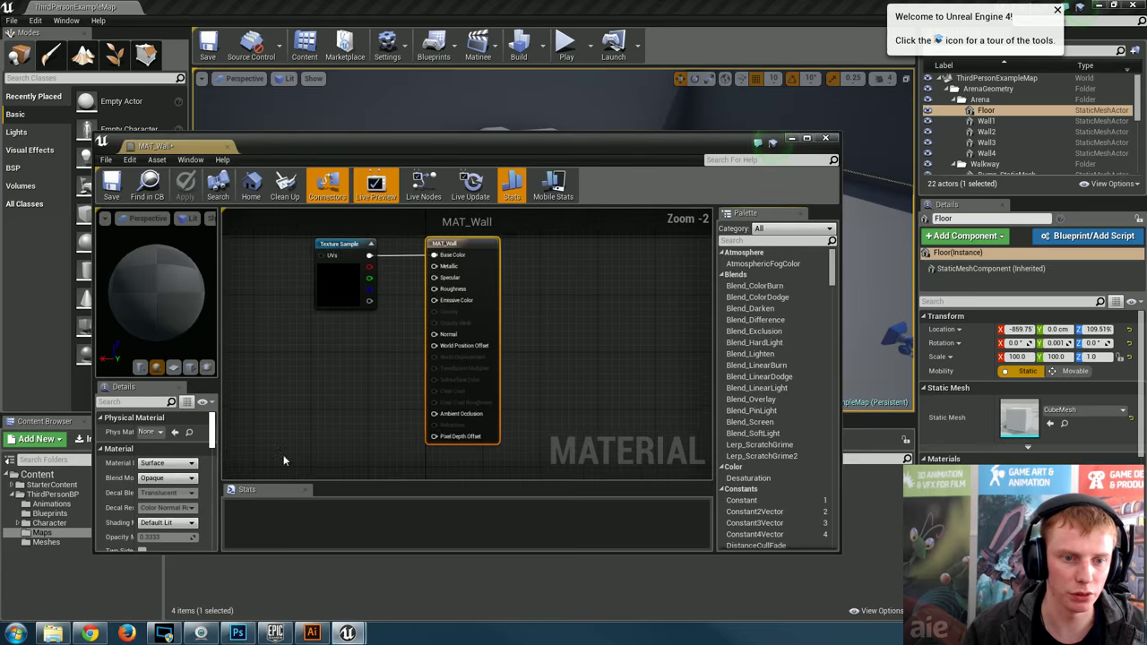
drag(540, 148, 856, 103)
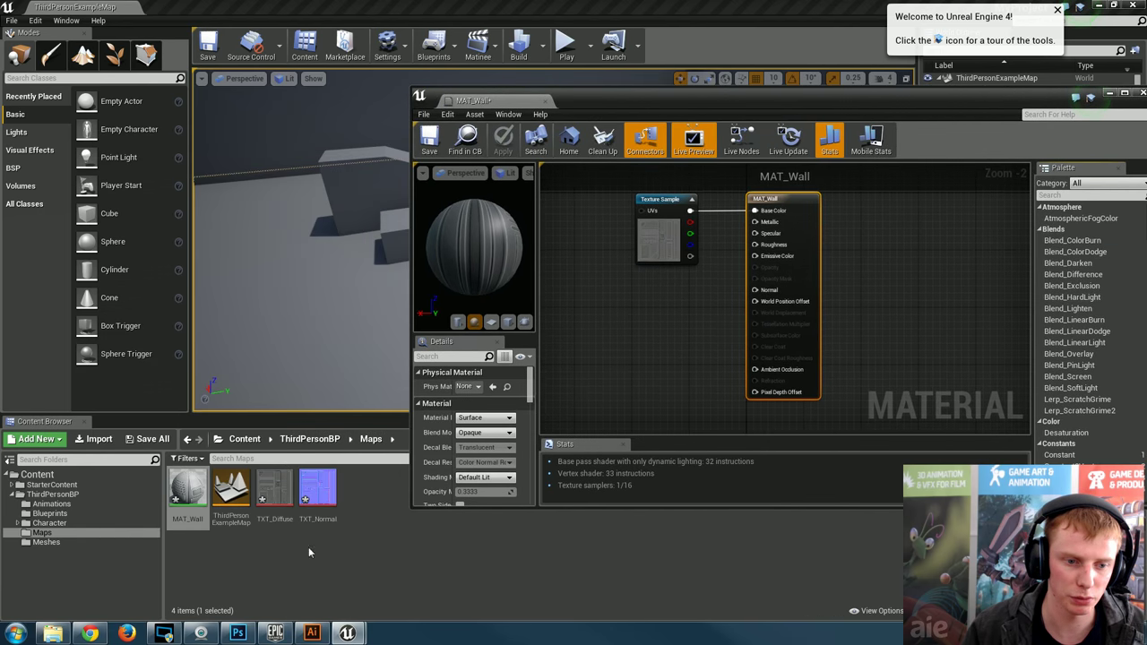
drag(318, 489, 643, 301)
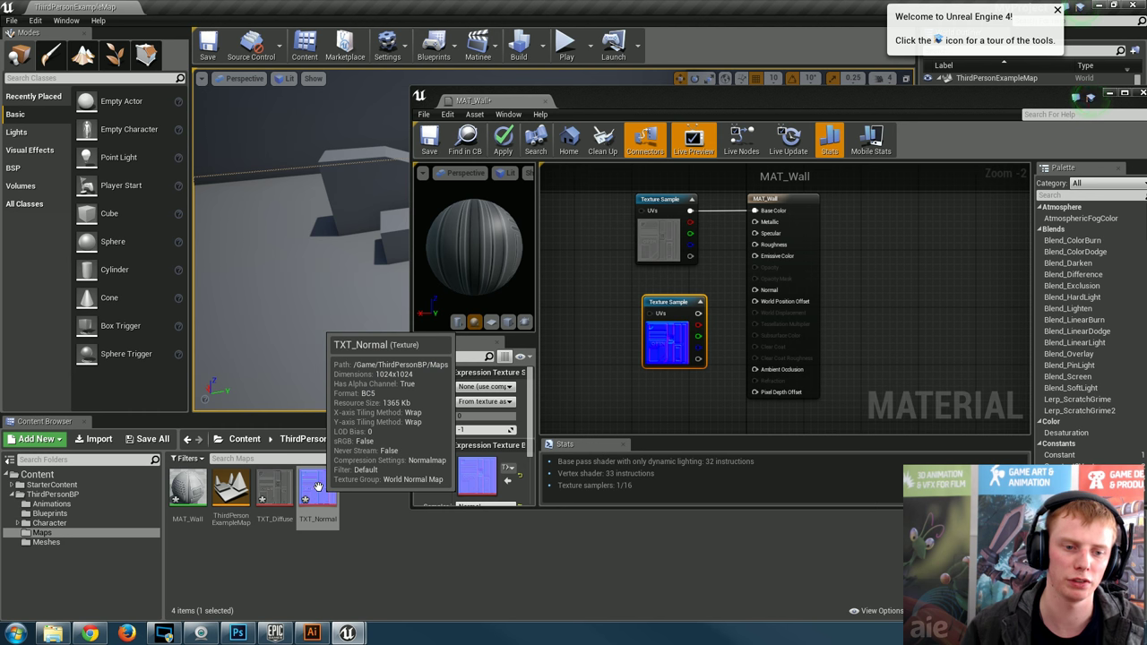
right_click(317, 487)
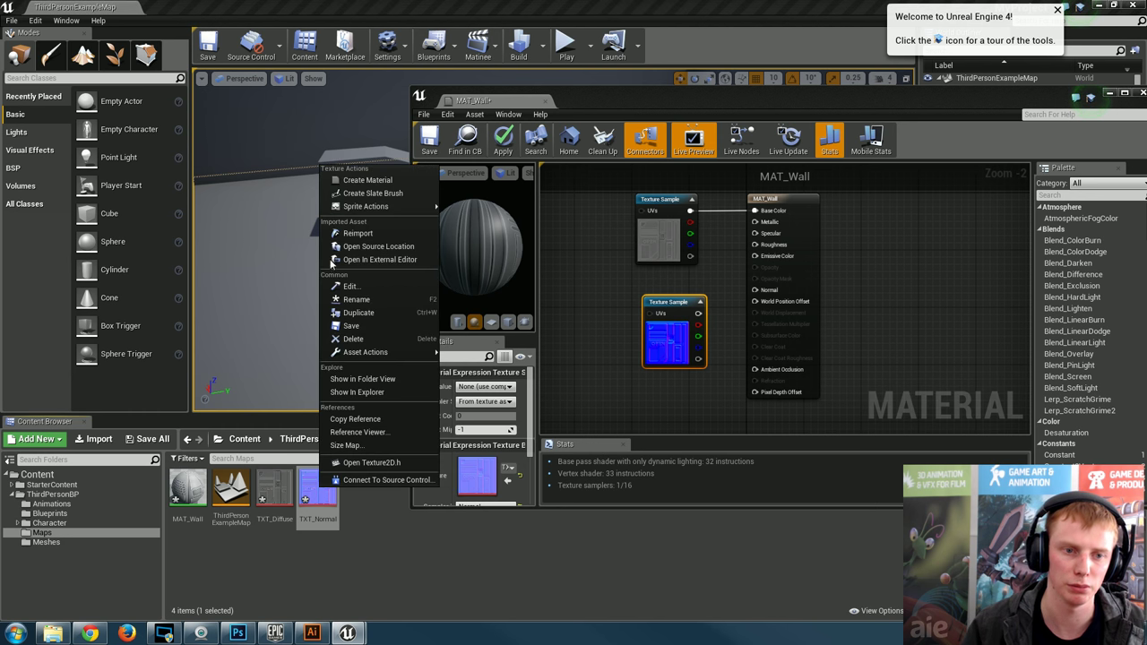
click(710, 379)
drag(668, 346, 642, 343)
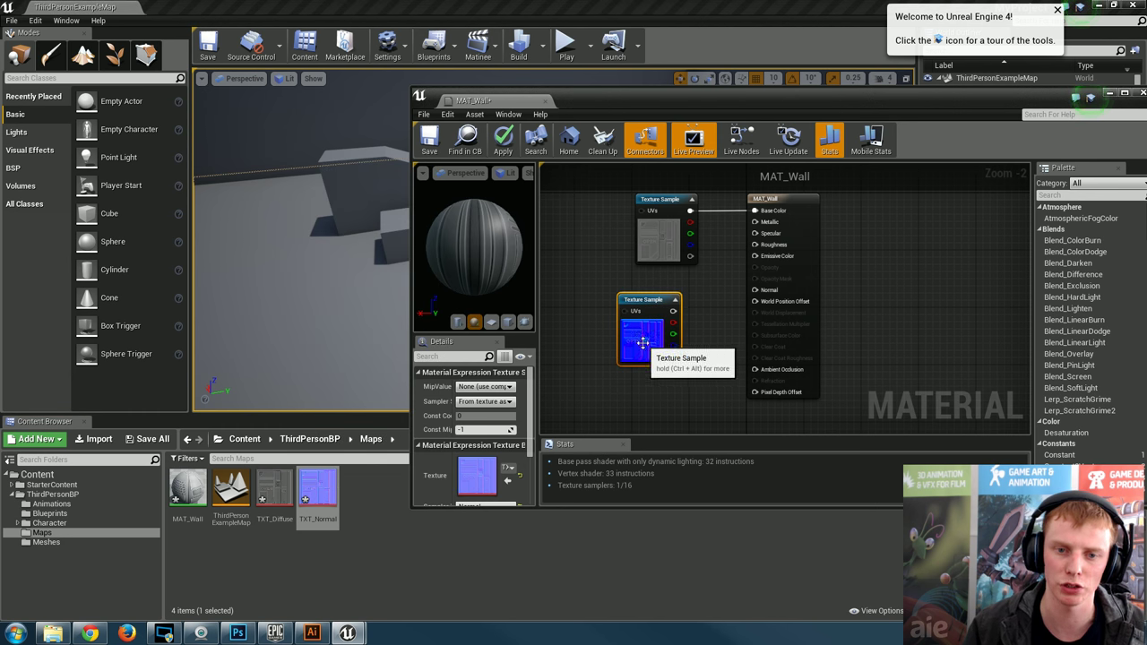
- Maximize the MAT_Wall material editor and set the preview mesh to a cube primitive, turned to show its textured face
drag(907, 108, 741, 92)
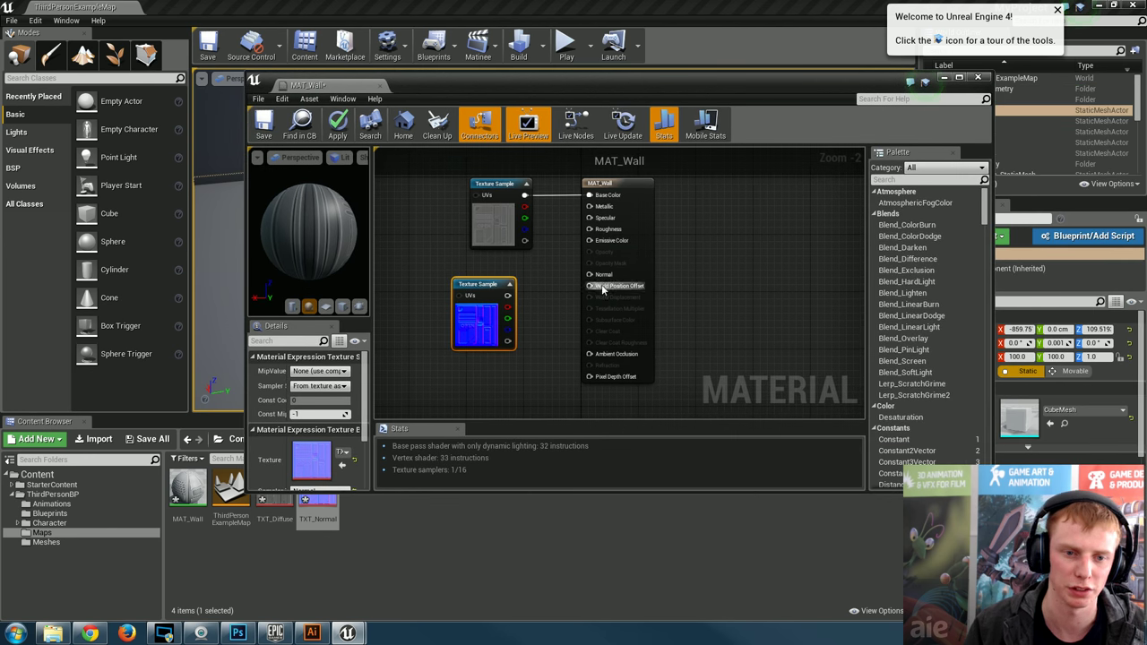
click(960, 80)
click(94, 78)
click(98, 90)
click(162, 332)
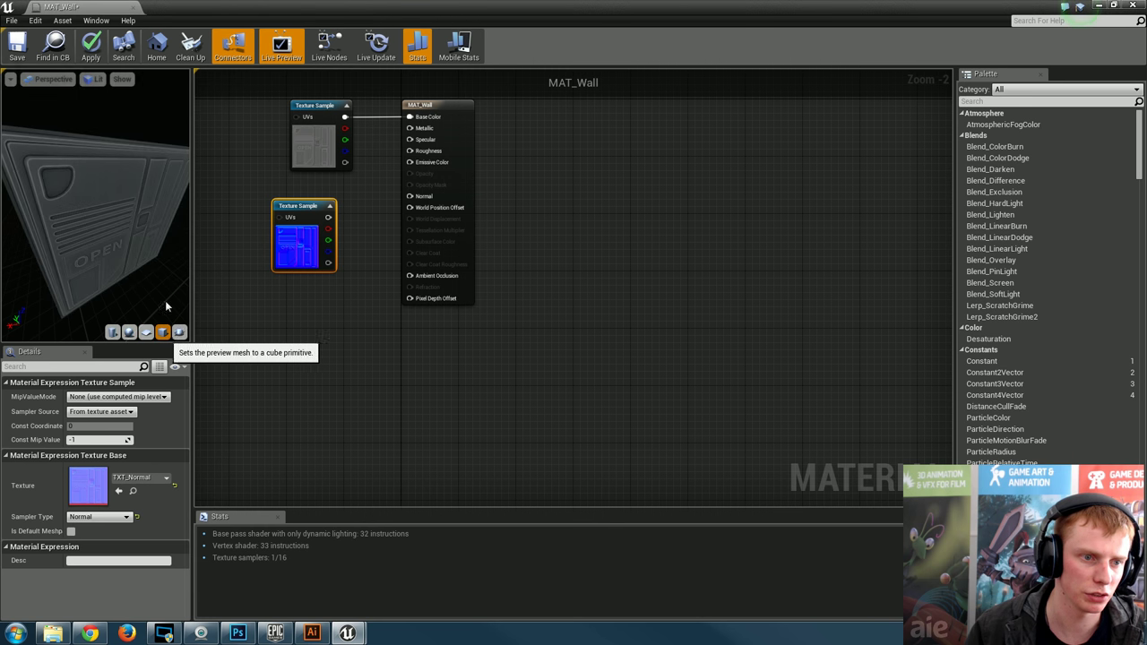
drag(89, 206, 125, 206)
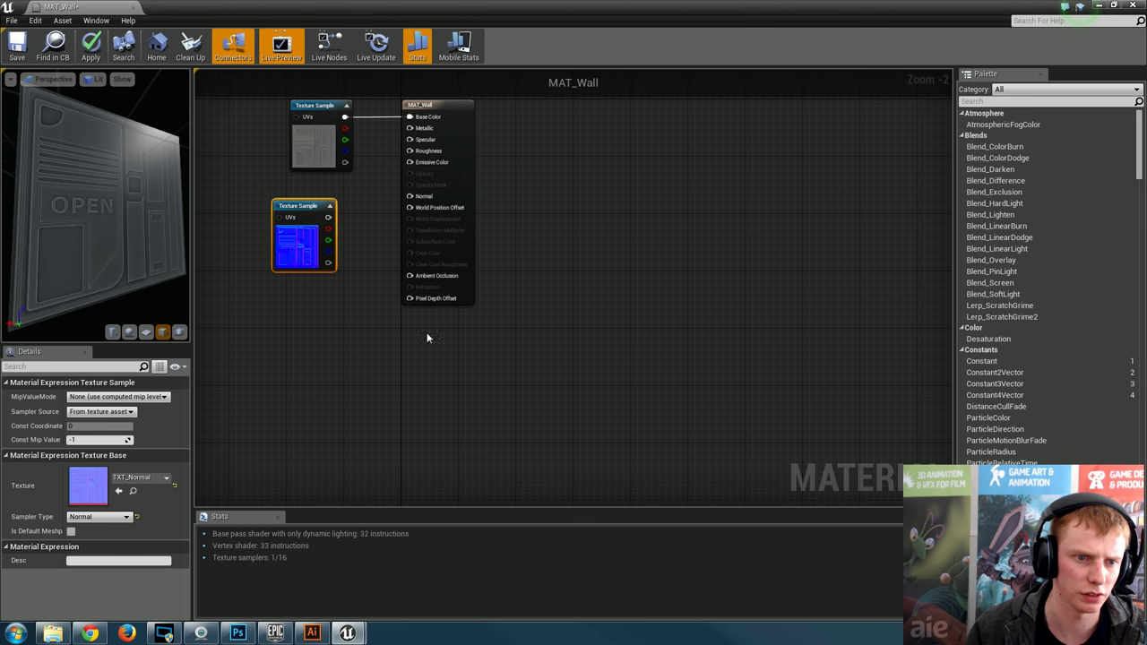
- Connect the TXT_Normal texture sample's output to MAT_Wall's Normal input and view the relief on the preview cube
drag(328, 217, 421, 197)
drag(86, 197, 109, 161)
scroll(109, 156, down, 5)
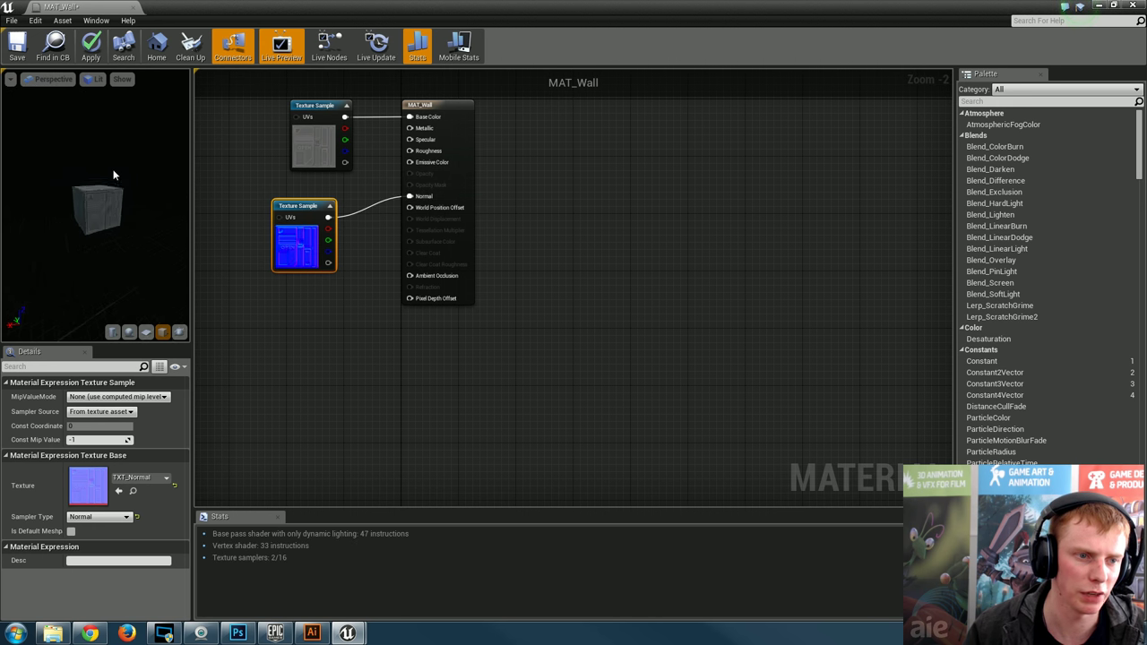
scroll(115, 173, up, 10)
scroll(115, 179, down, 3)
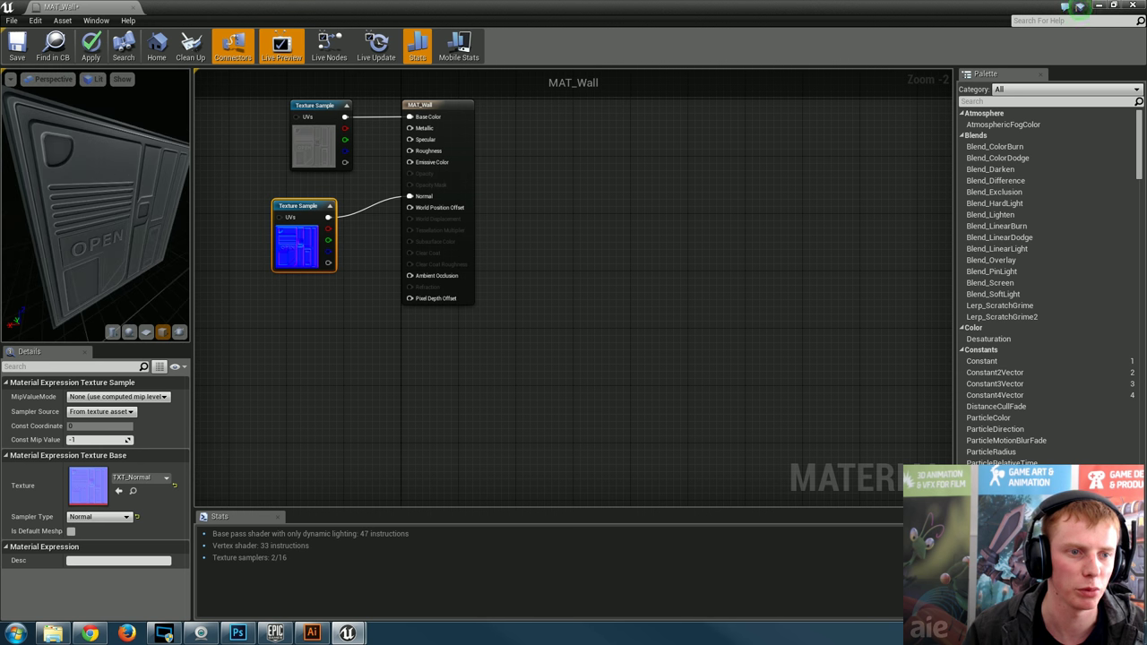
- Check the preview cube's surface from several angles, save MAT_Wall and return to the level
click(315, 141)
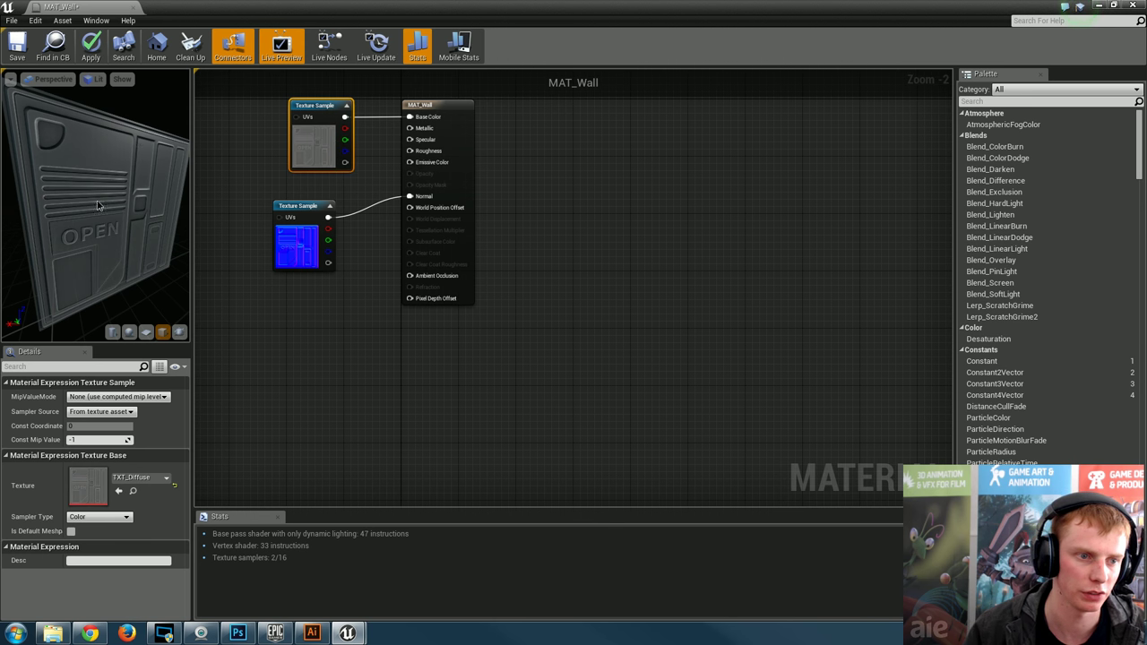
drag(98, 205, 127, 226)
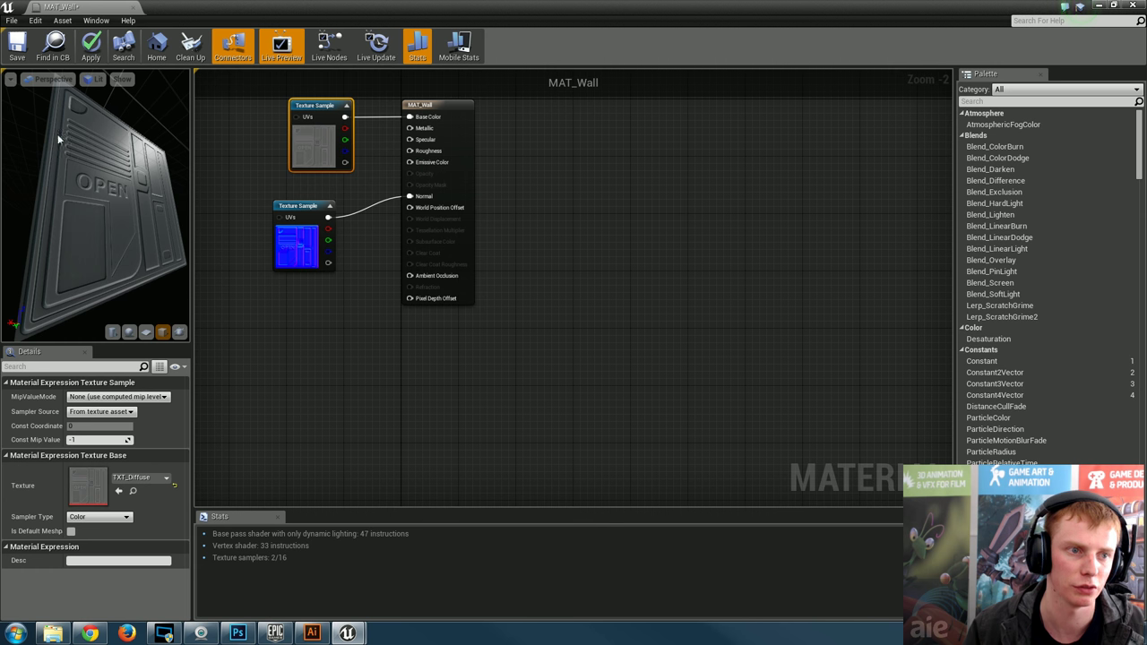
drag(82, 185, 137, 212)
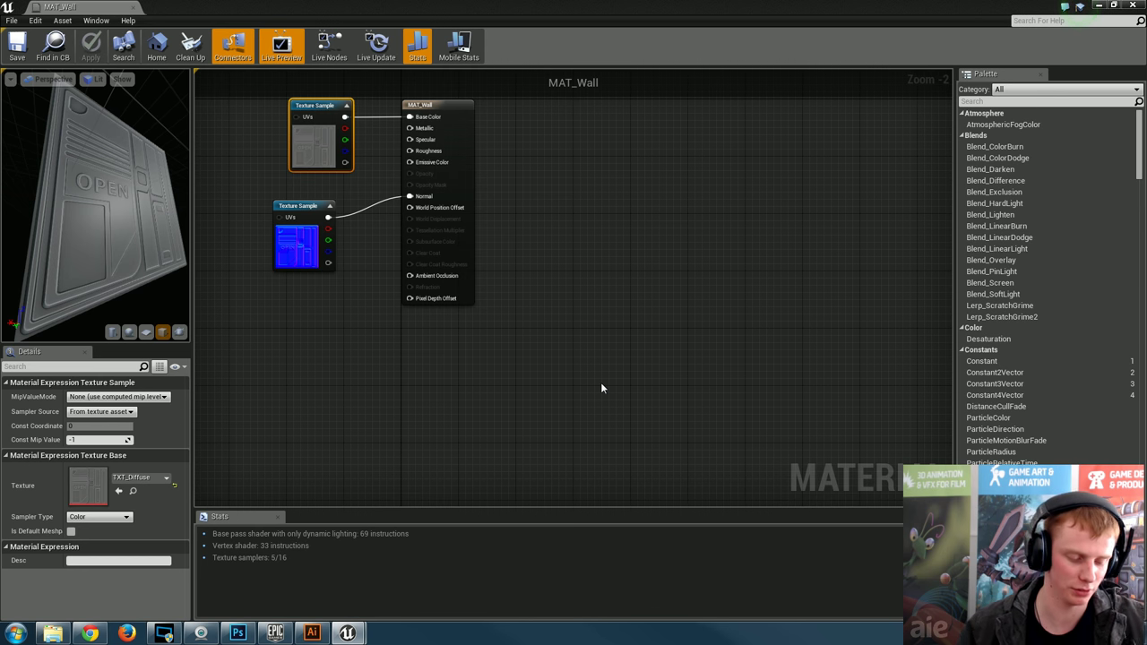
click(1101, 7)
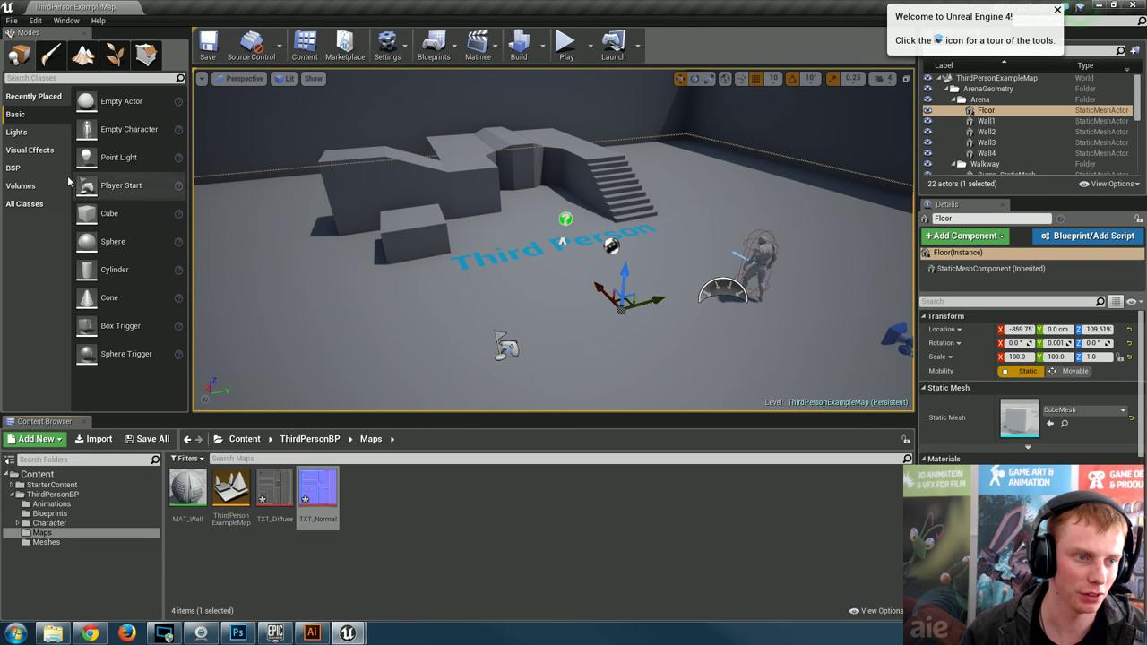
- Place a basic Cube in the level, frame it in the view and apply MAT_Wall to it
click(21, 173)
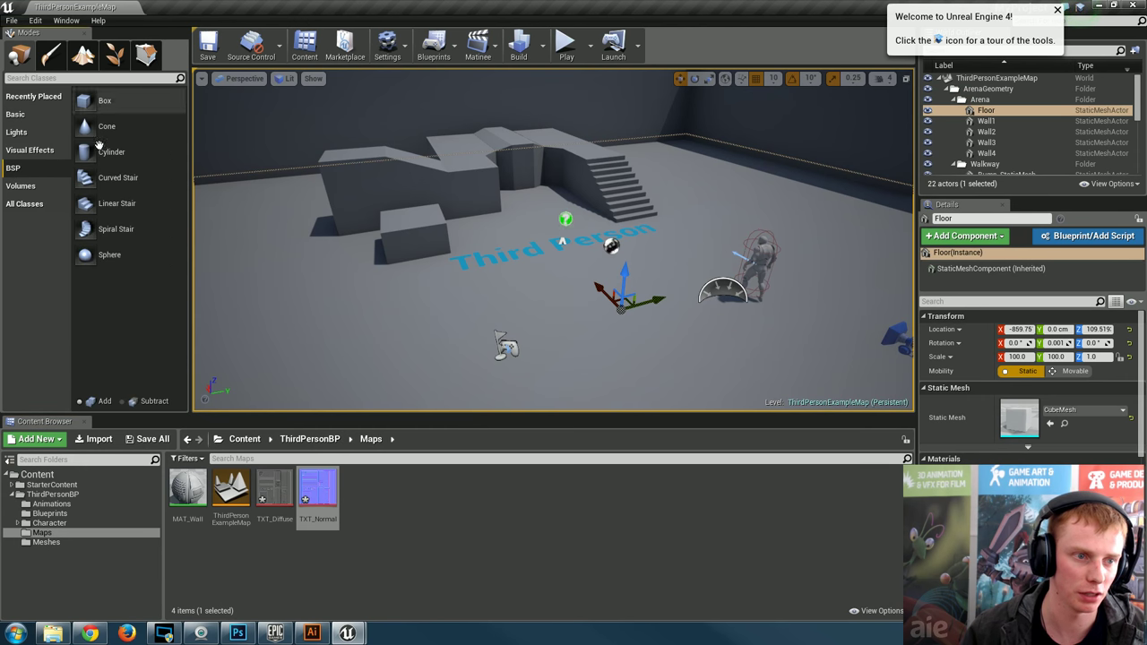
click(34, 114)
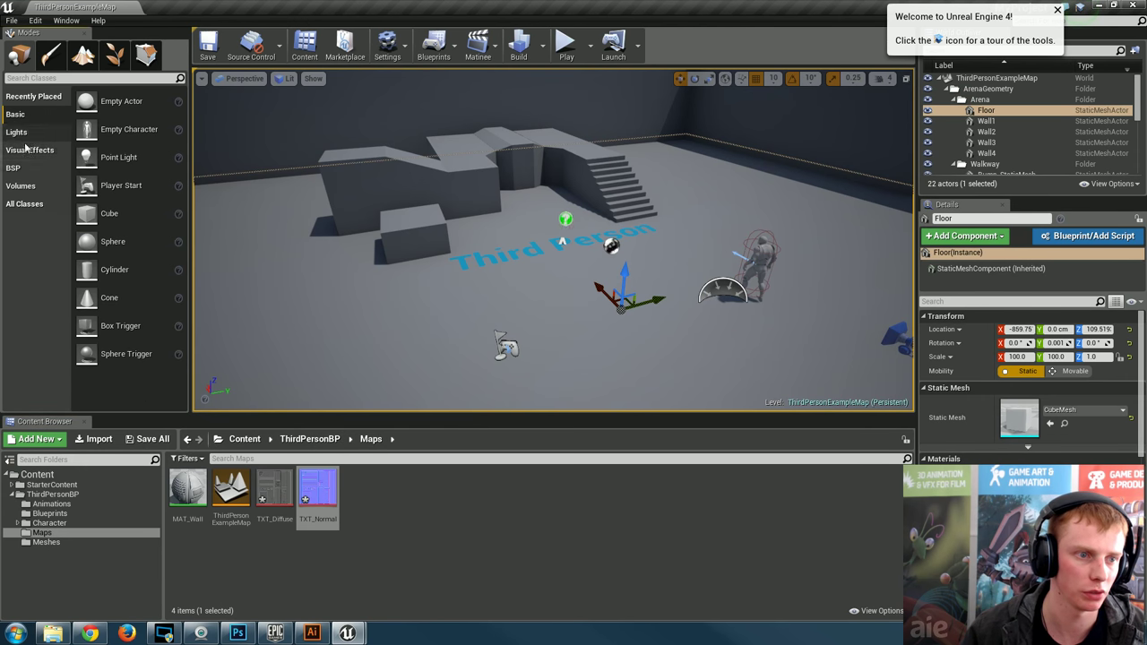
drag(103, 213, 348, 229)
key(f)
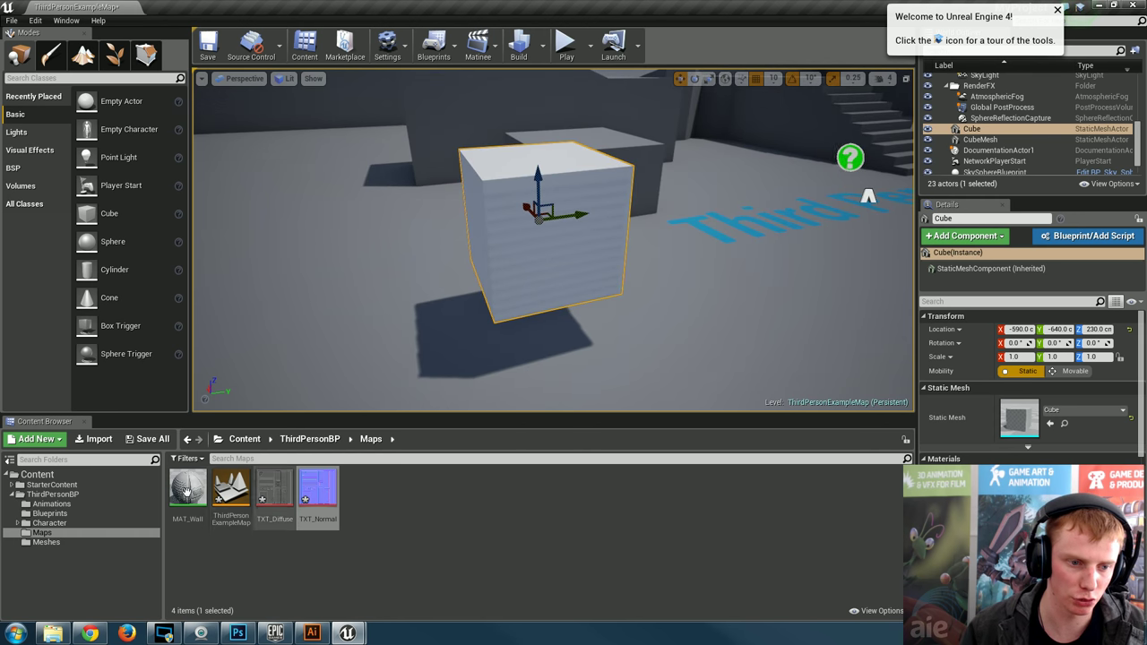
drag(188, 493, 705, 266)
drag(614, 281, 645, 281)
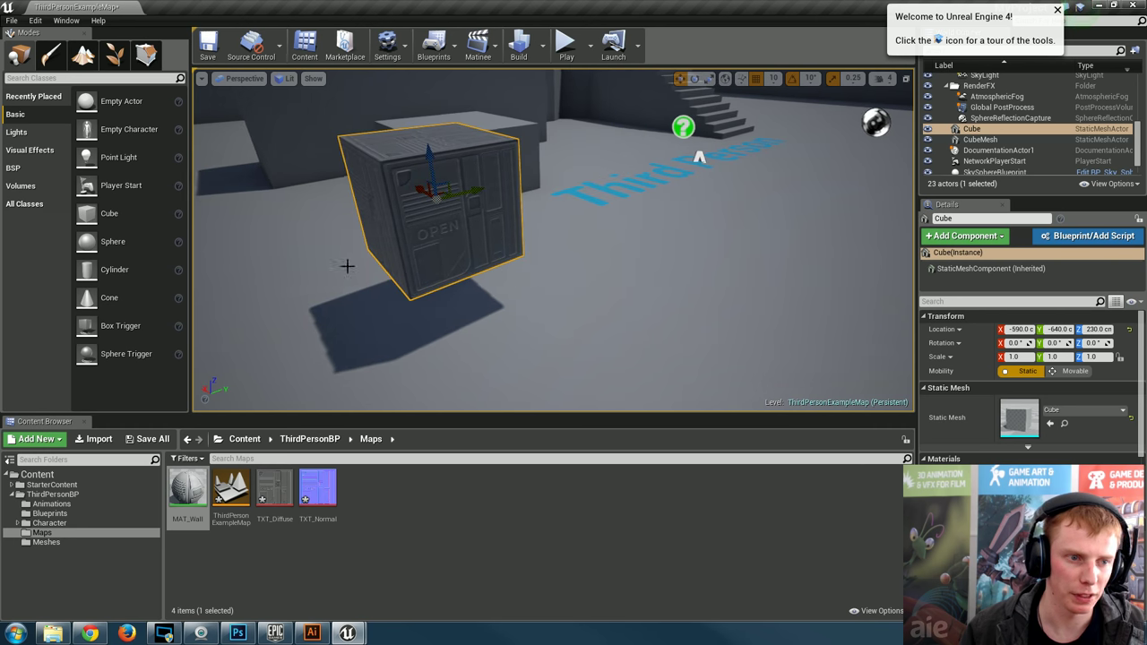
- Place a Point Light in front of the cube and play the level to view the lit cube up close
click(16, 131)
drag(114, 131, 557, 312)
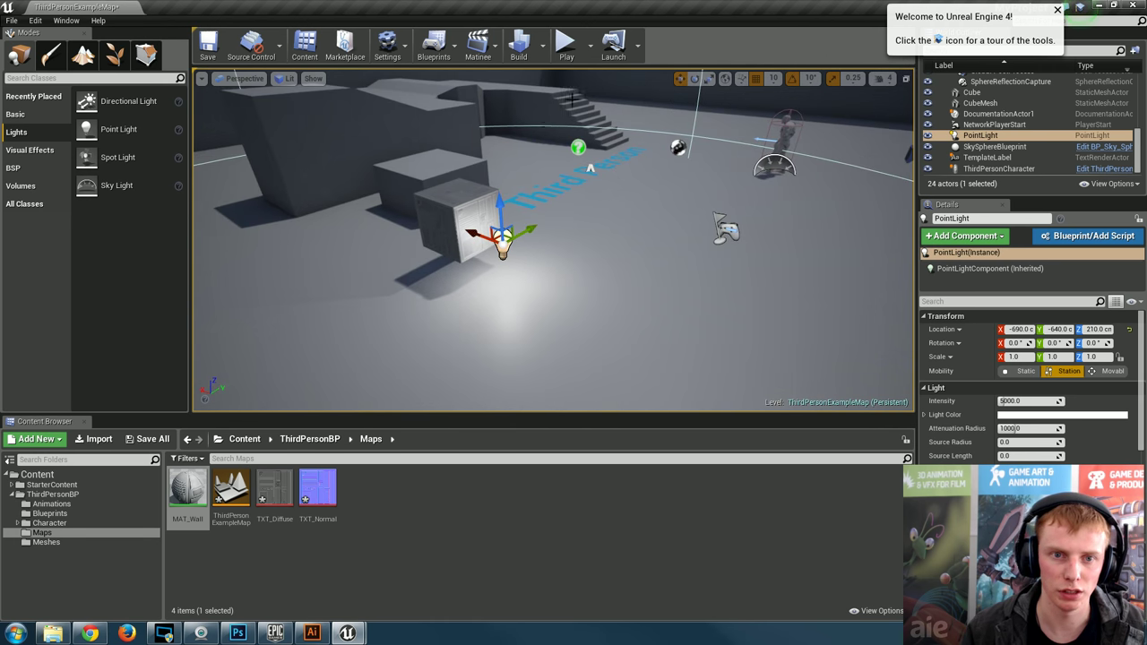
click(566, 45)
key(w)
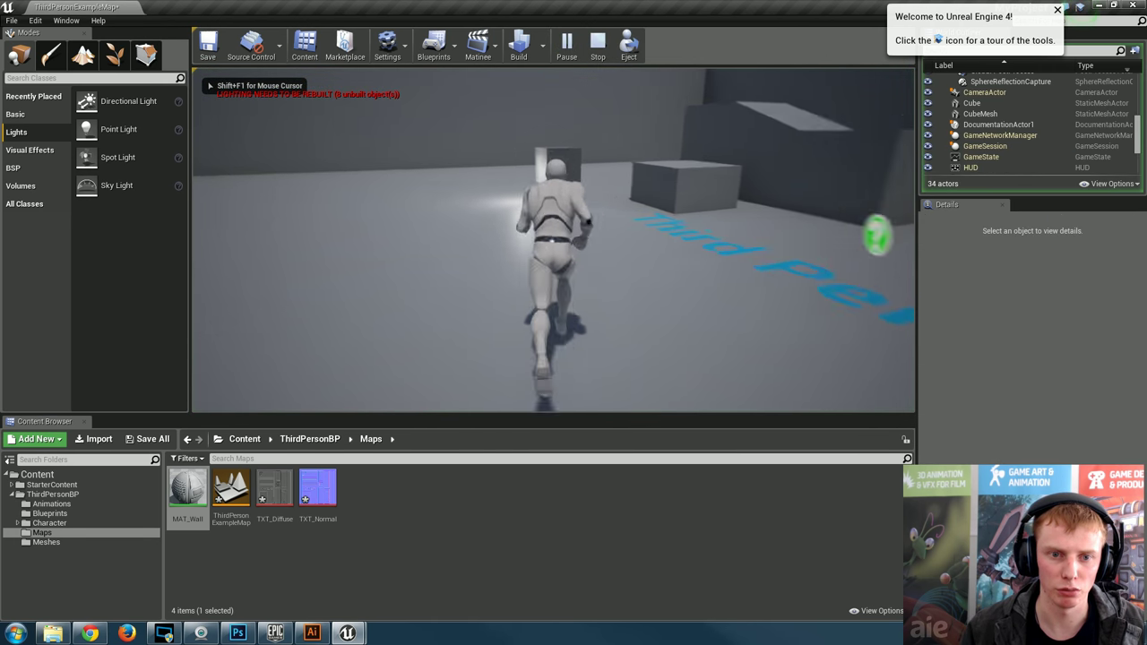
key(w)
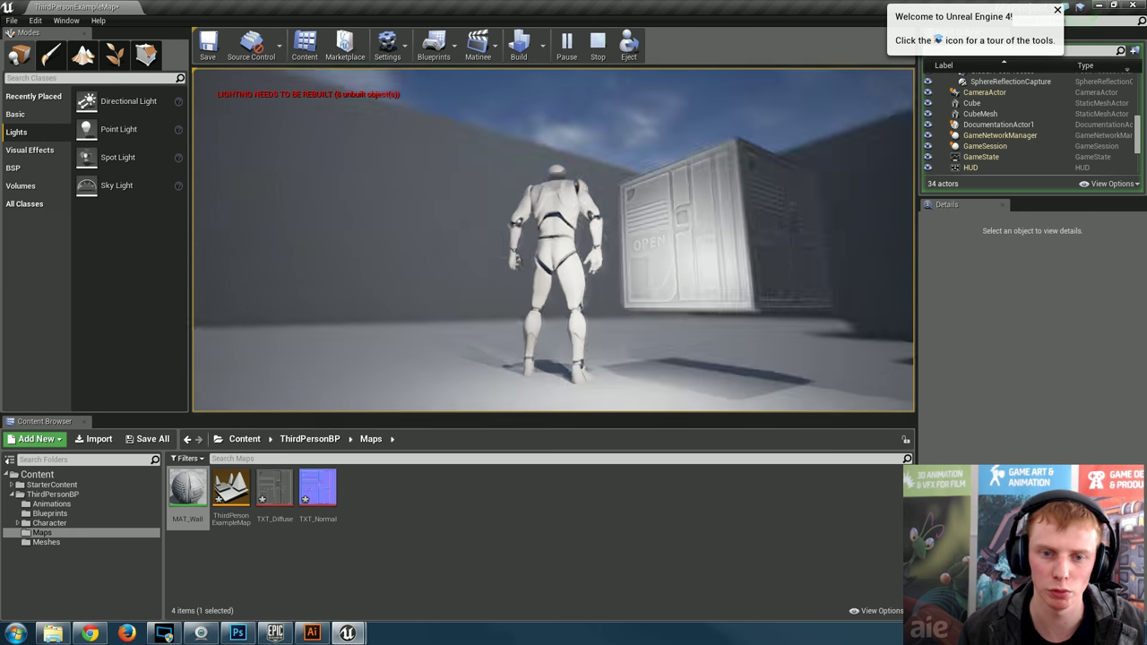
key(Escape)
- Move the point light around in front of the cube's OPEN face to Y -520 and Z 260 to test the normal map's shading
drag(628, 268, 704, 273)
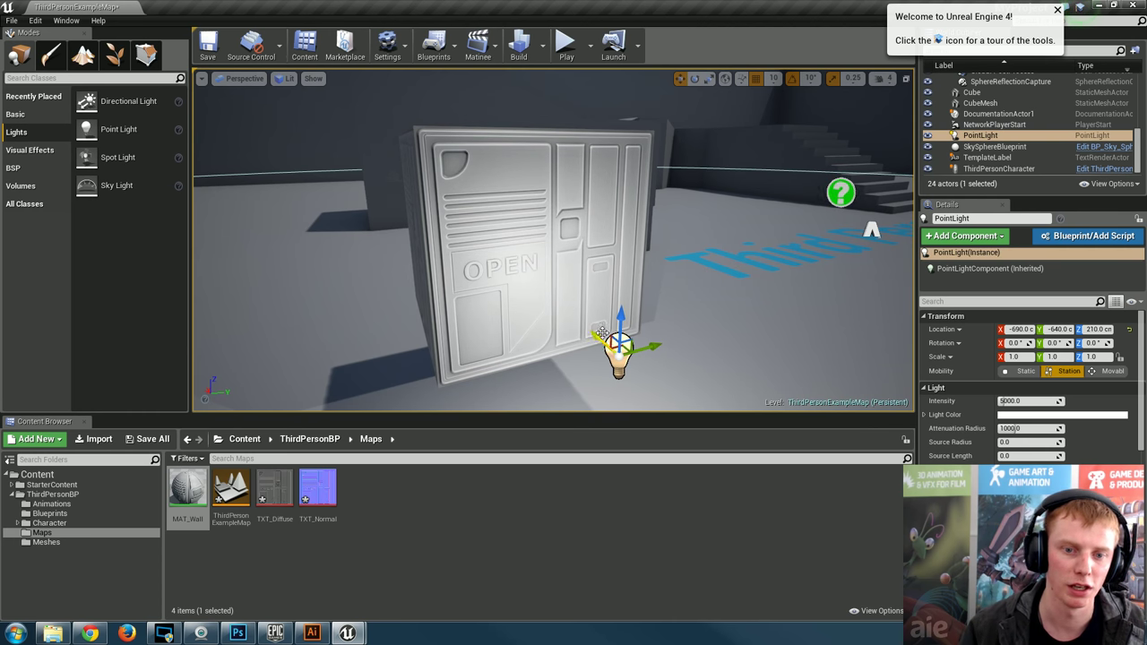
drag(620, 322, 654, 149)
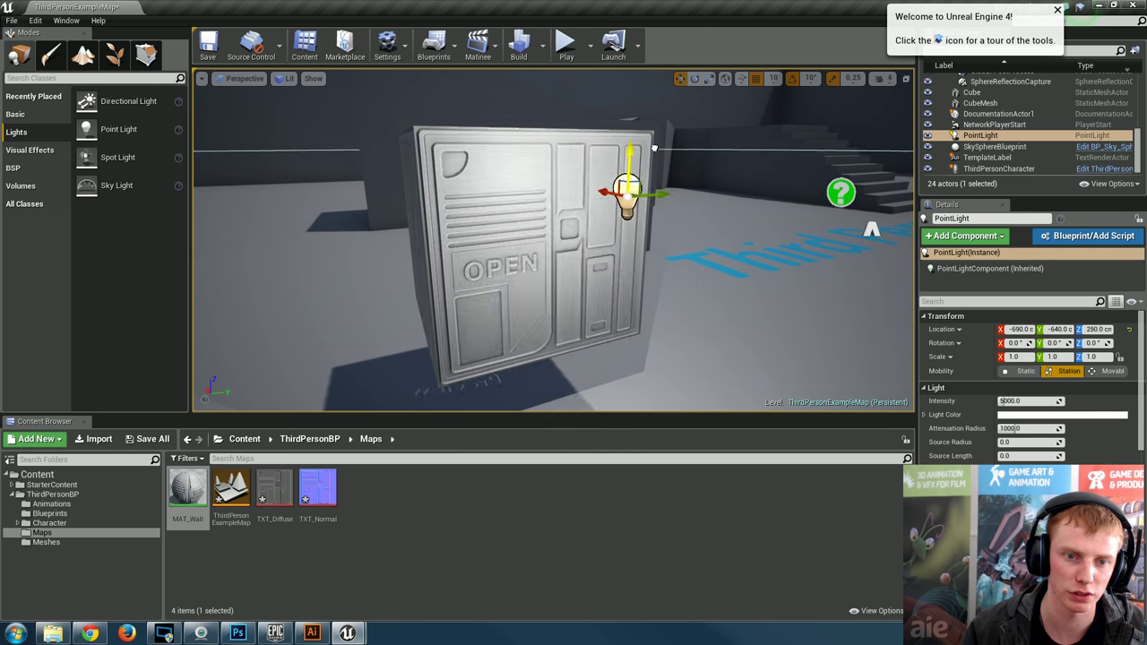
drag(659, 230, 628, 224)
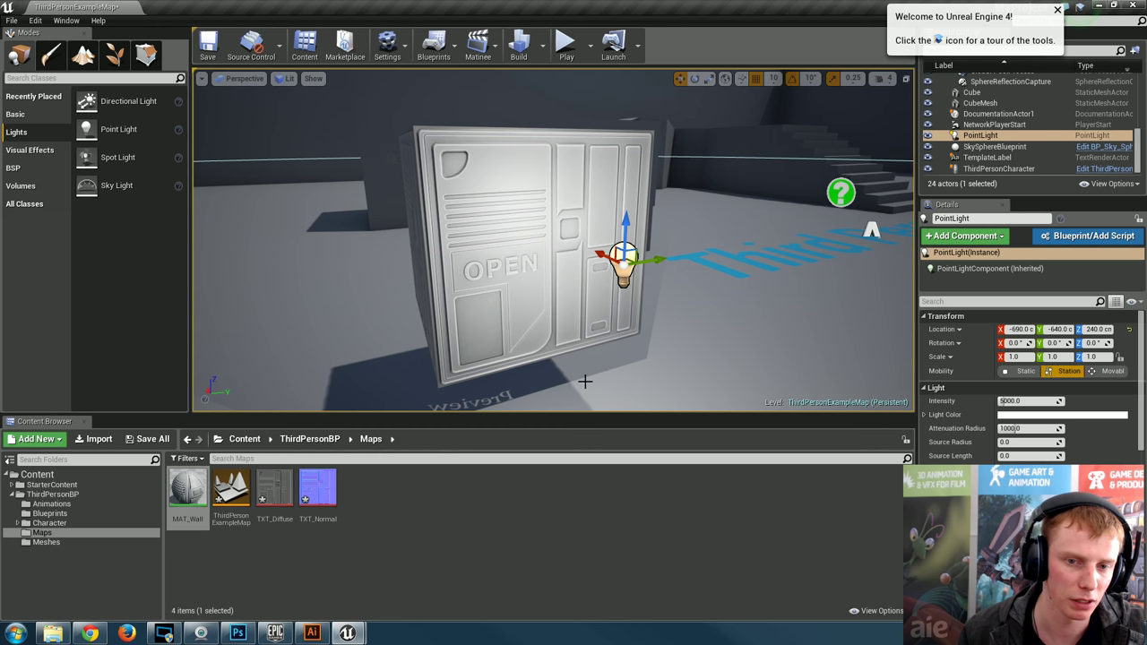
drag(624, 226, 562, 143)
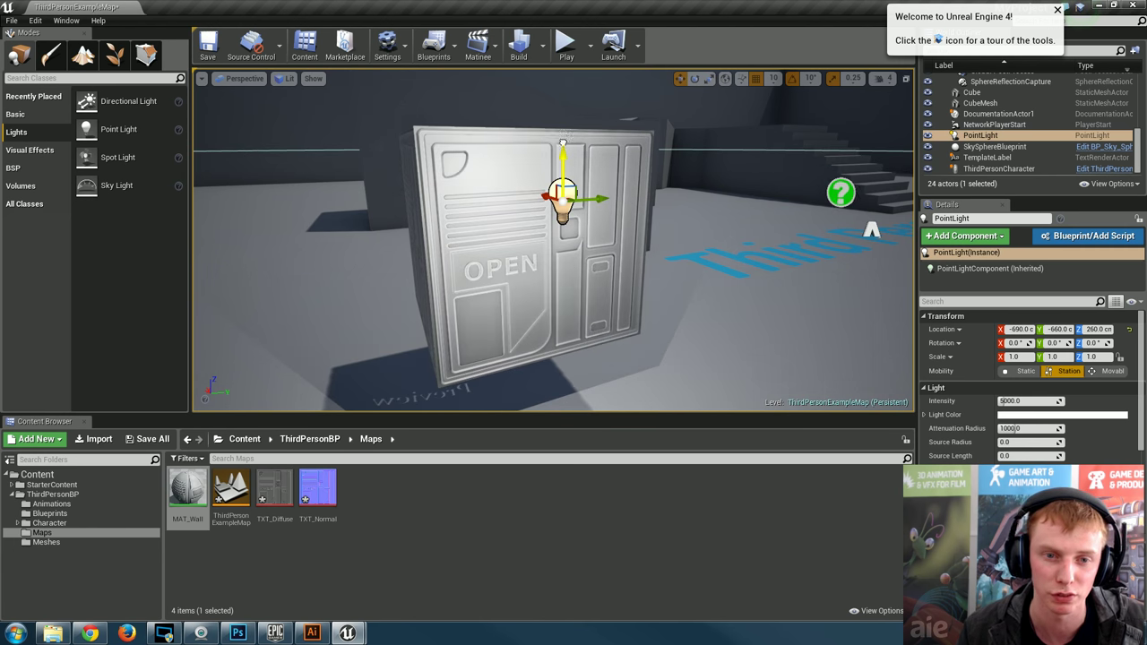
key(ctrl+z)
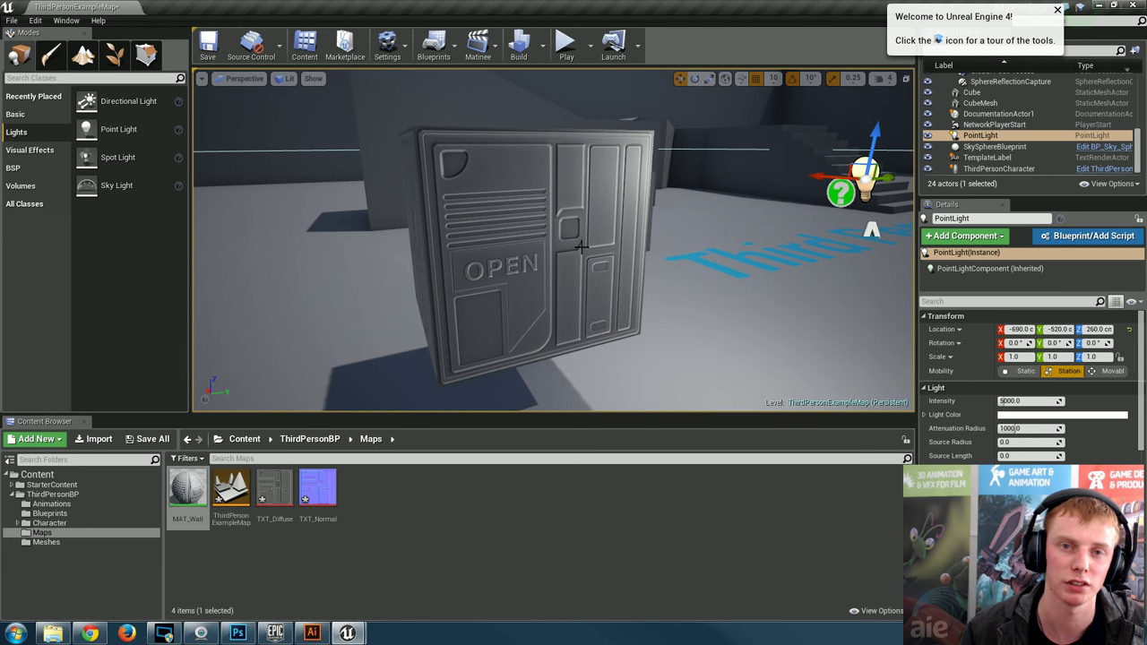